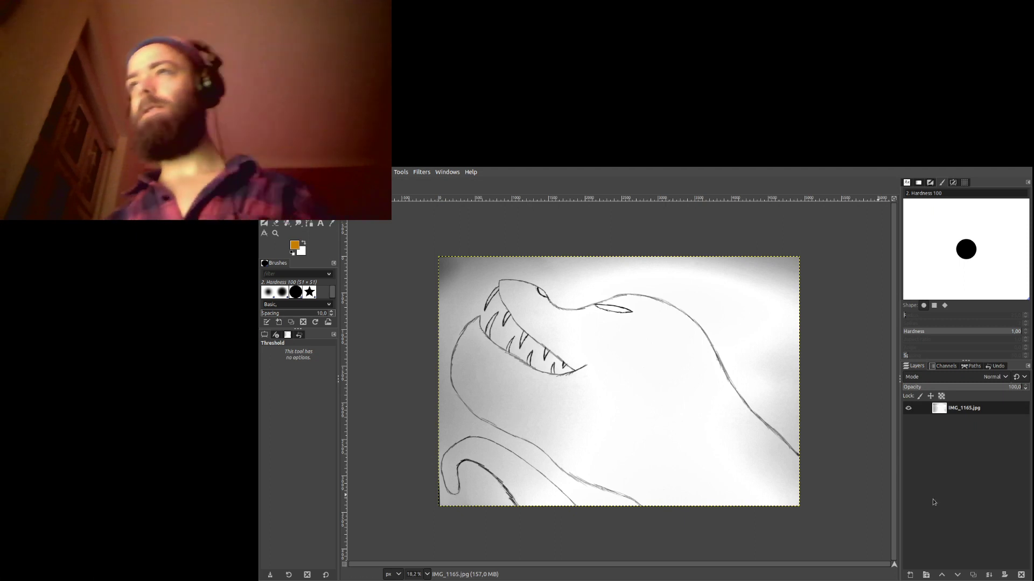
Duplicate the IMG_1165.jpg layer three times and hide the original layer.
key(ctrl+shift+d)
key(ctrl+shift+d)
key(ctrl+shift+d)
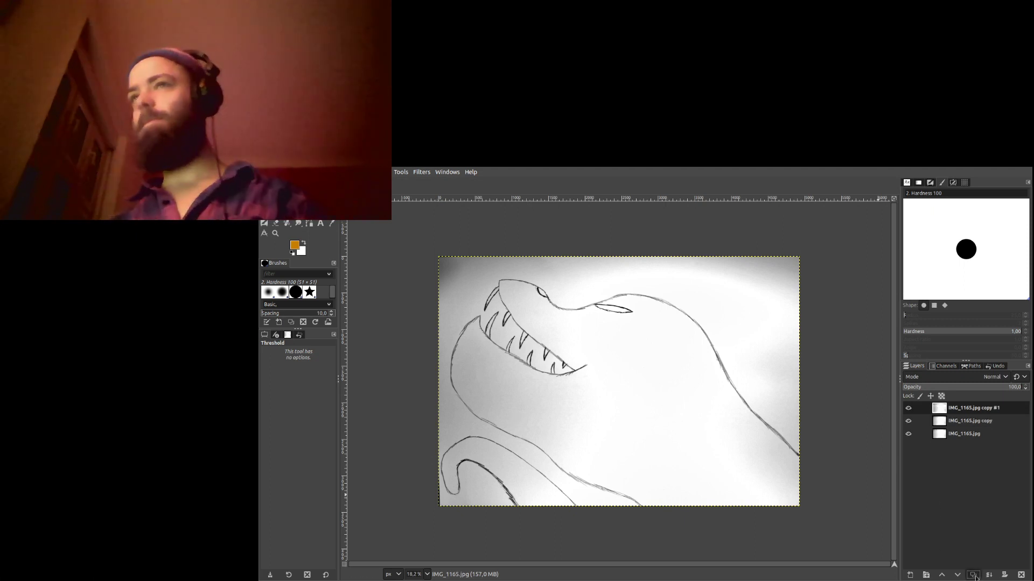
click(914, 448)
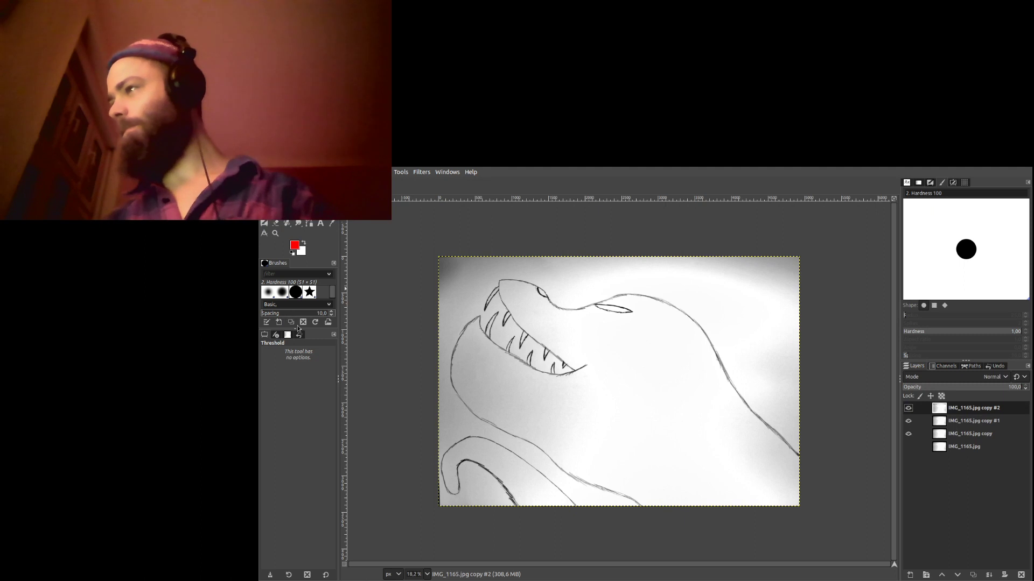
Paint red cell texture across the IMG_1165.jpg copy #2 layer using the Paintbrush with the Cell 02 brush at size 1659.
drag(295, 330, 305, 443)
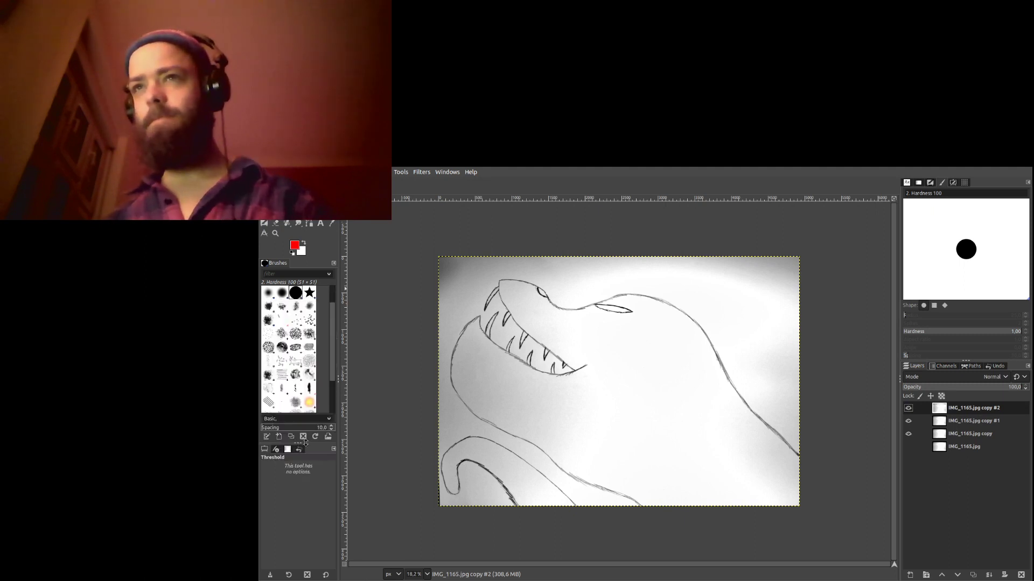
click(295, 333)
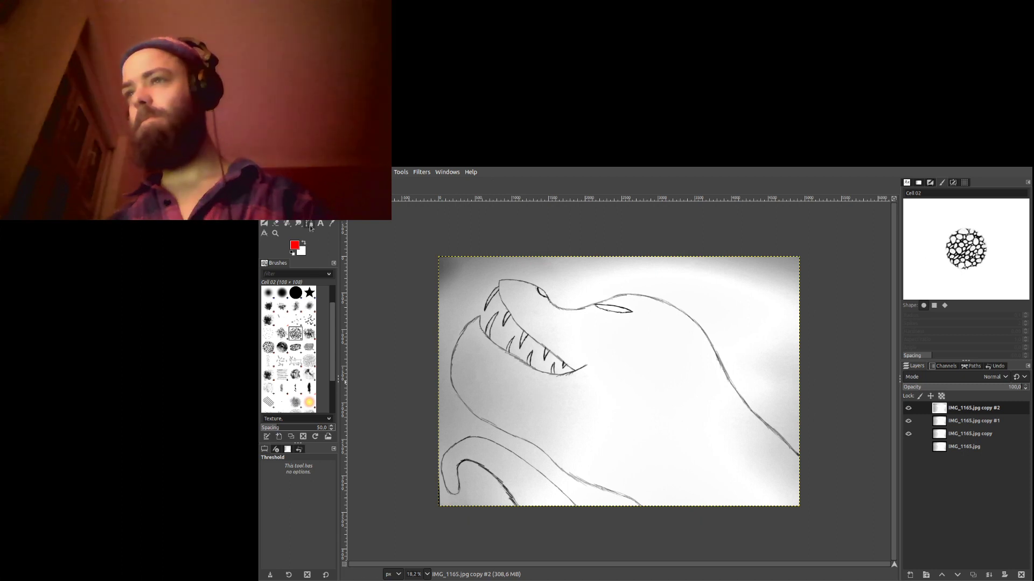
key(p)
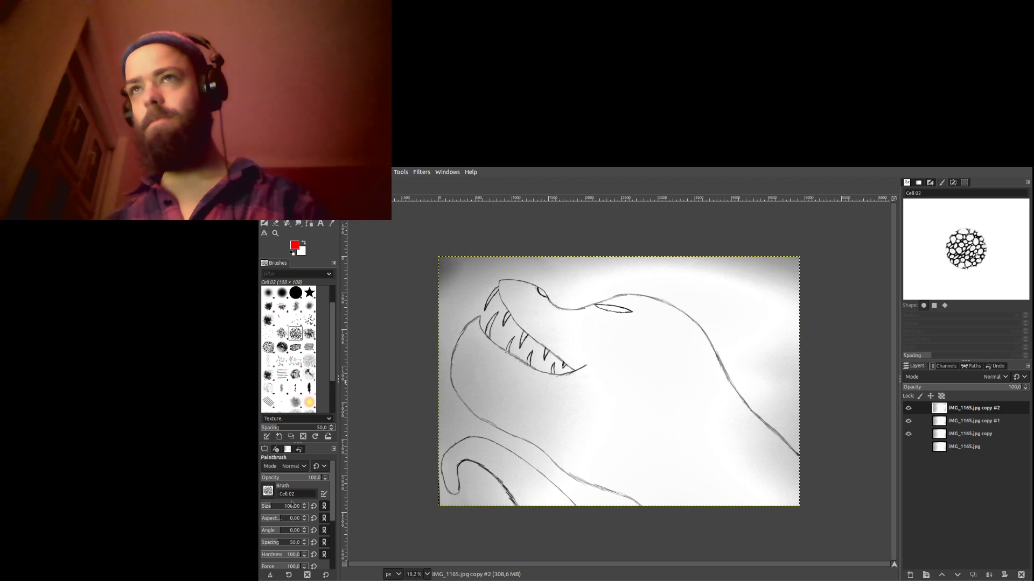
drag(296, 509, 306, 508)
drag(430, 484, 474, 425)
mouse_move(471, 380)
mouse_down()
mouse_move(483, 263)
mouse_move(507, 275)
mouse_move(598, 269)
mouse_move(647, 297)
mouse_move(713, 312)
mouse_move(788, 288)
mouse_move(805, 384)
mouse_move(797, 479)
mouse_move(527, 498)
mouse_move(562, 355)
mouse_move(553, 263)
mouse_move(672, 323)
mouse_move(765, 402)
mouse_move(599, 369)
mouse_move(639, 434)
mouse_move(677, 444)
mouse_up()
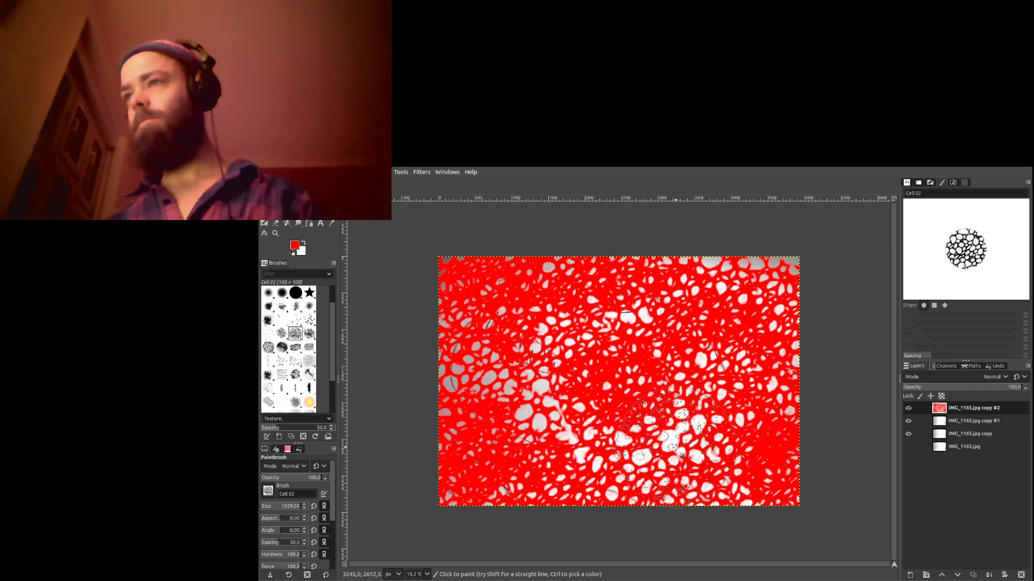
Hide the red layer and paint blue cell texture across the IMG_1165.jpg copy #1 layer.
click(908, 409)
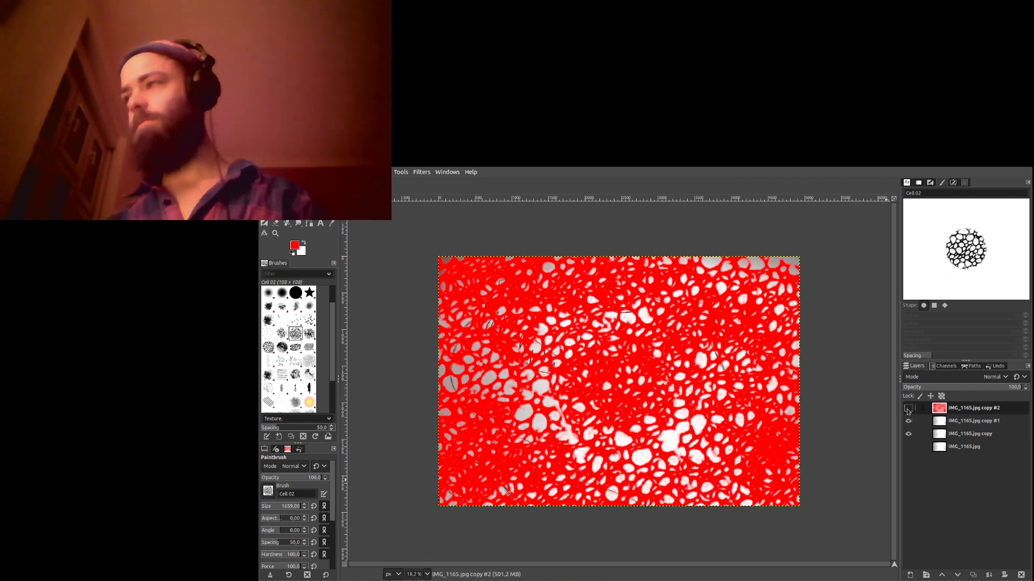
click(940, 420)
mouse_move(749, 461)
mouse_down()
mouse_move(486, 509)
mouse_move(403, 477)
mouse_move(477, 414)
mouse_move(414, 312)
mouse_move(574, 264)
mouse_move(608, 237)
mouse_move(587, 377)
mouse_move(660, 383)
mouse_move(770, 420)
mouse_move(750, 230)
mouse_move(681, 346)
mouse_move(724, 328)
mouse_move(721, 339)
mouse_up()
Hide the blue layer and paint green cell texture across the IMG_1165.jpg copy layer.
click(910, 421)
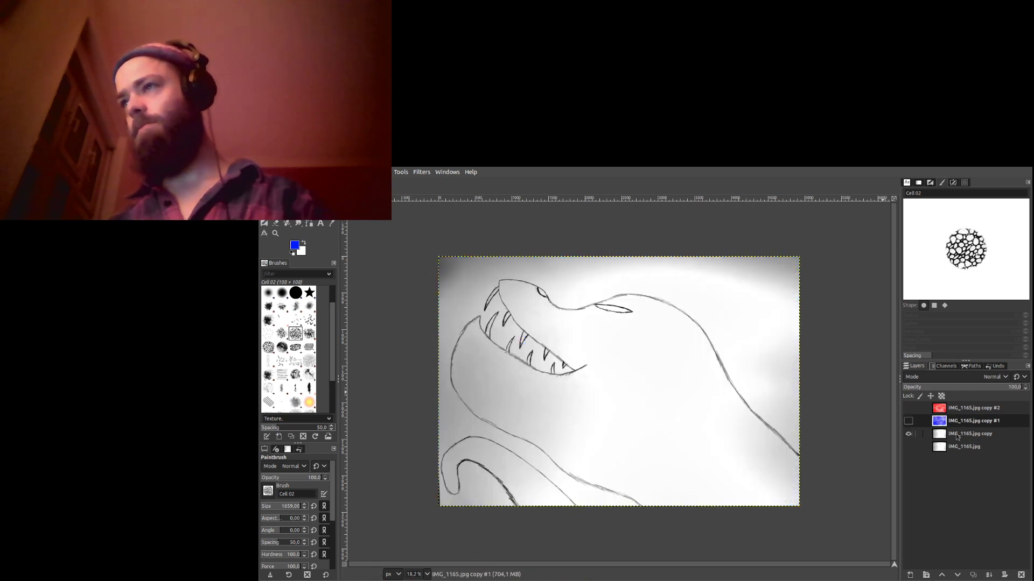
click(969, 432)
mouse_move(761, 427)
mouse_down()
mouse_move(695, 439)
mouse_move(525, 509)
mouse_move(479, 409)
mouse_move(482, 270)
mouse_up()
mouse_move(699, 290)
mouse_down()
mouse_move(796, 243)
mouse_move(667, 428)
mouse_move(571, 428)
mouse_move(559, 307)
mouse_move(646, 307)
mouse_move(688, 390)
mouse_move(619, 387)
mouse_up()
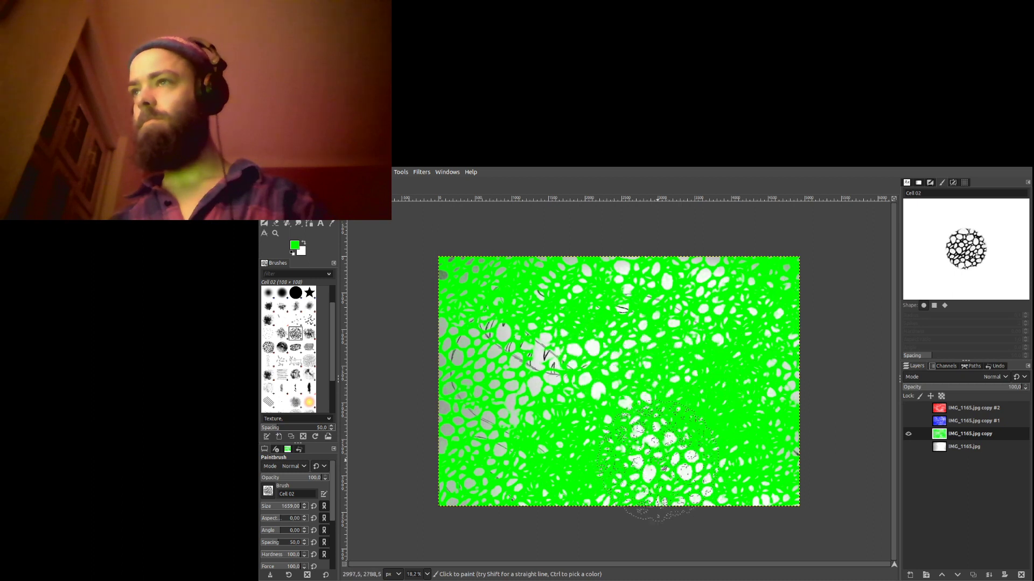
mouse_move(651, 468)
mouse_down()
mouse_move(594, 392)
mouse_move(542, 358)
mouse_up()
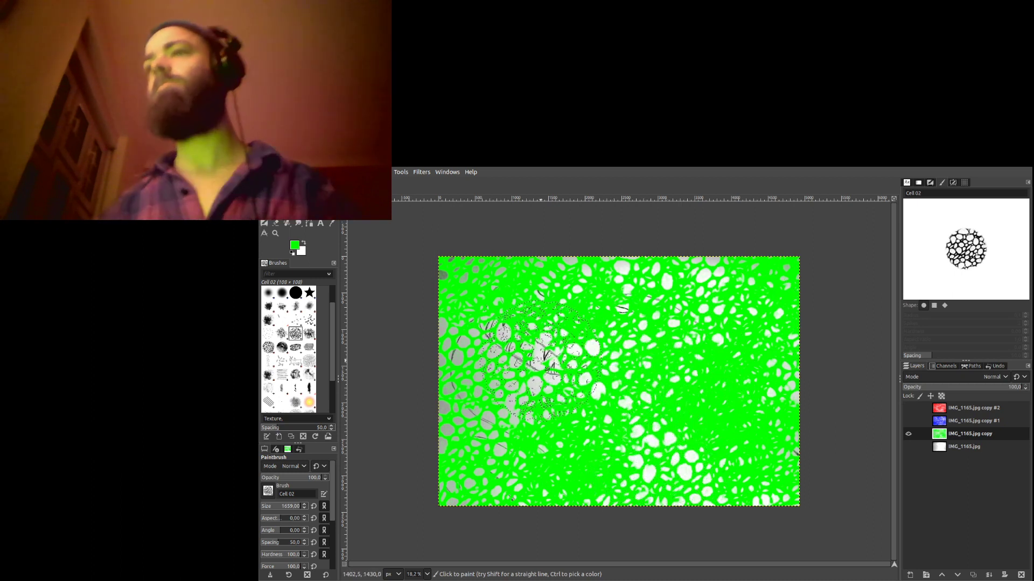
Show the blue and red layers again and set the red layer's blend mode to Multiply.
click(908, 420)
click(908, 407)
click(970, 412)
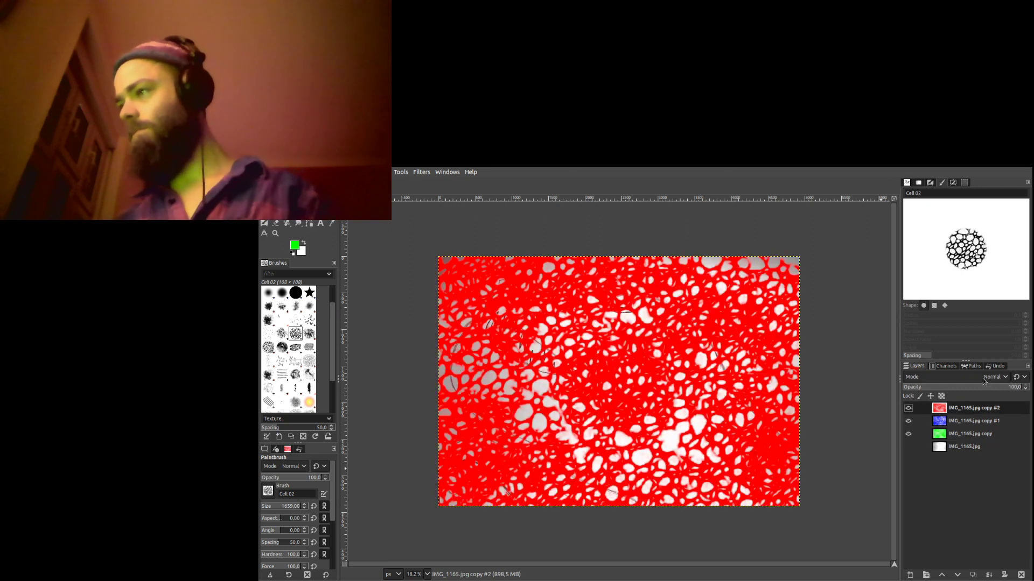
scroll(983, 377, down, 9)
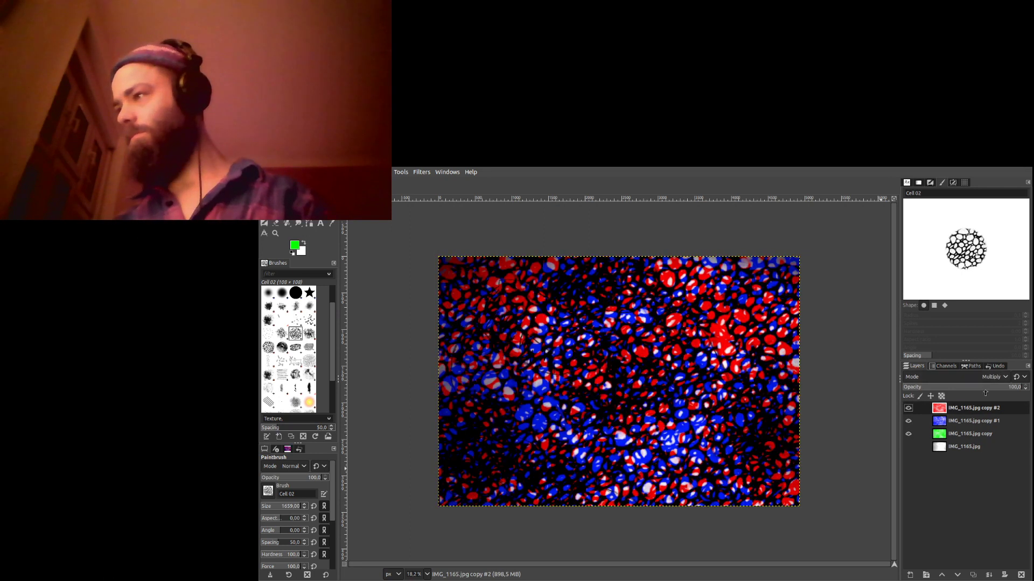
Set the blue layer's blend mode to Luma darken only.
click(990, 420)
scroll(991, 377, down, 9)
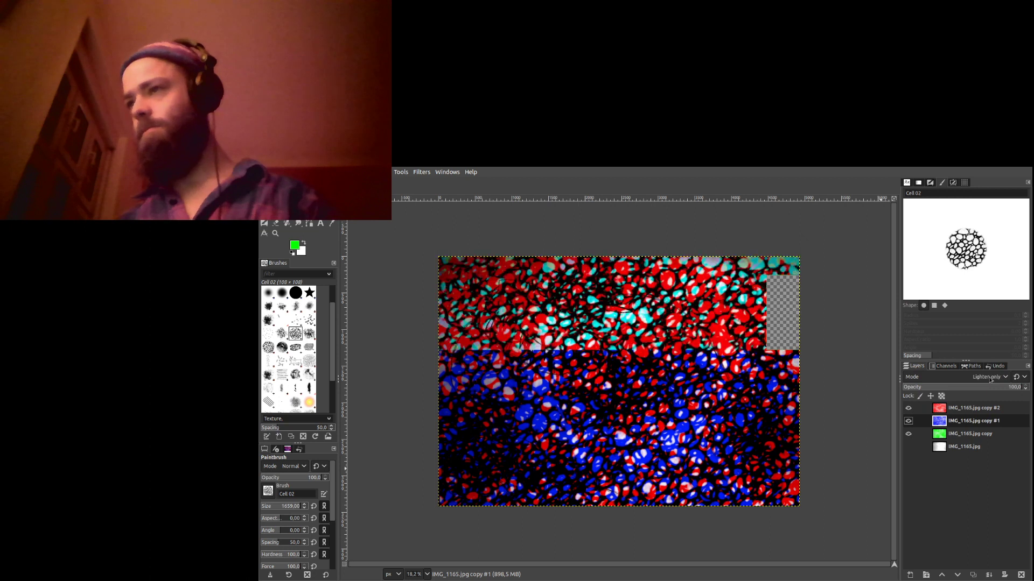
scroll(990, 378, up, 1)
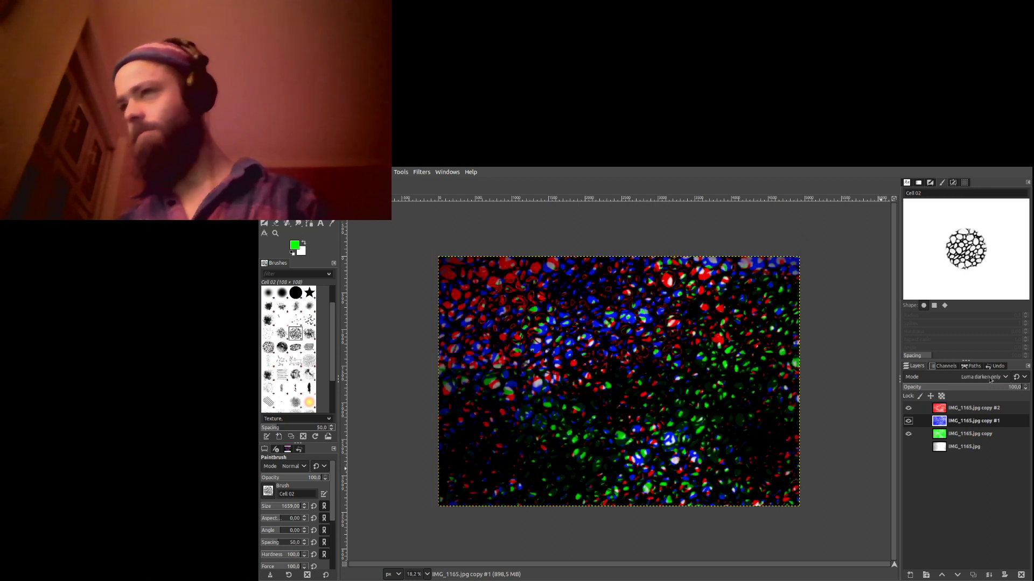
Merge the visible painted layers into one and clear the undo history.
ctrl+click(989, 574)
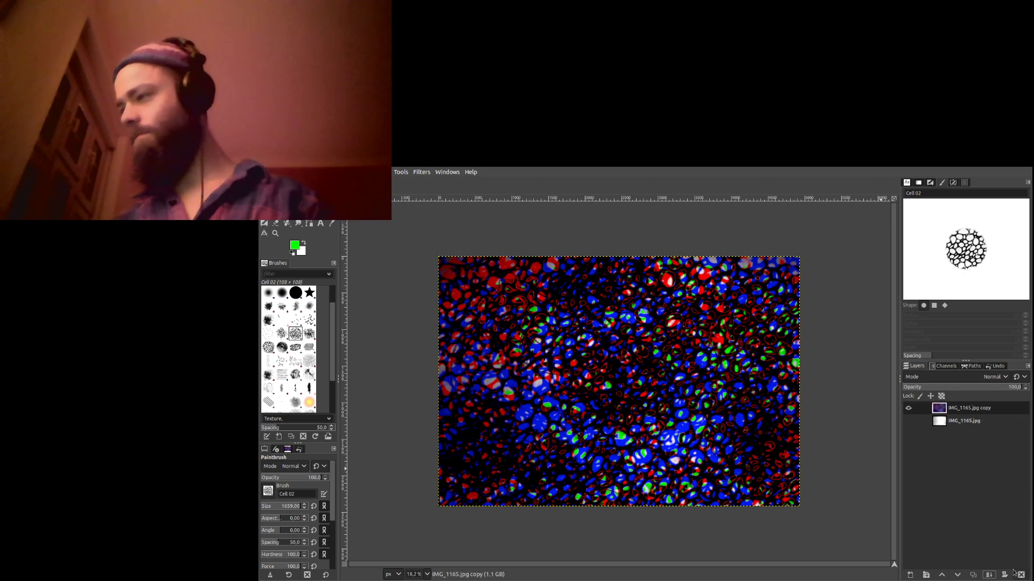
click(299, 450)
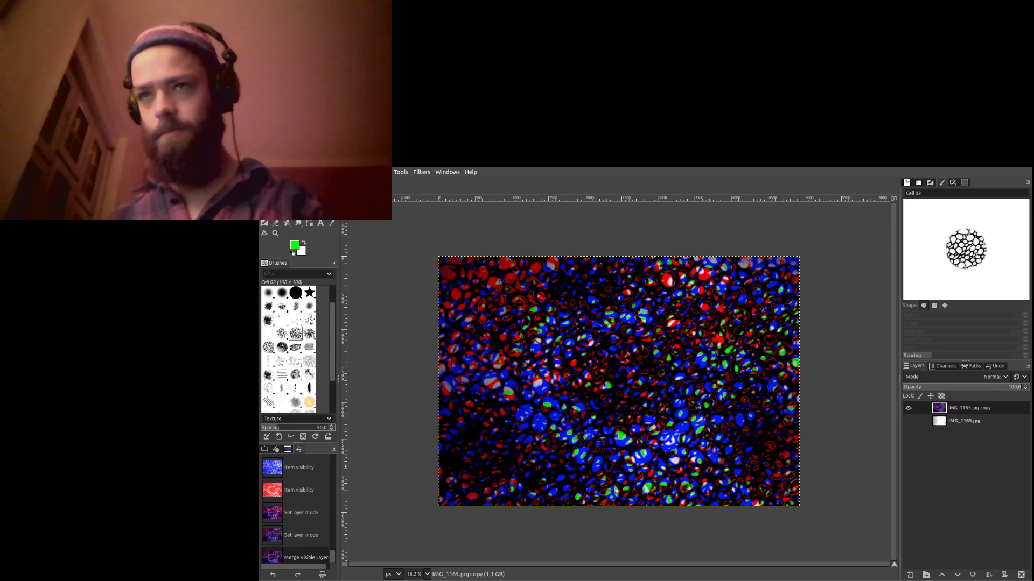
Stack three duplicates of the merged layer in Dodge mode and merge all the visible layers.
click(972, 574)
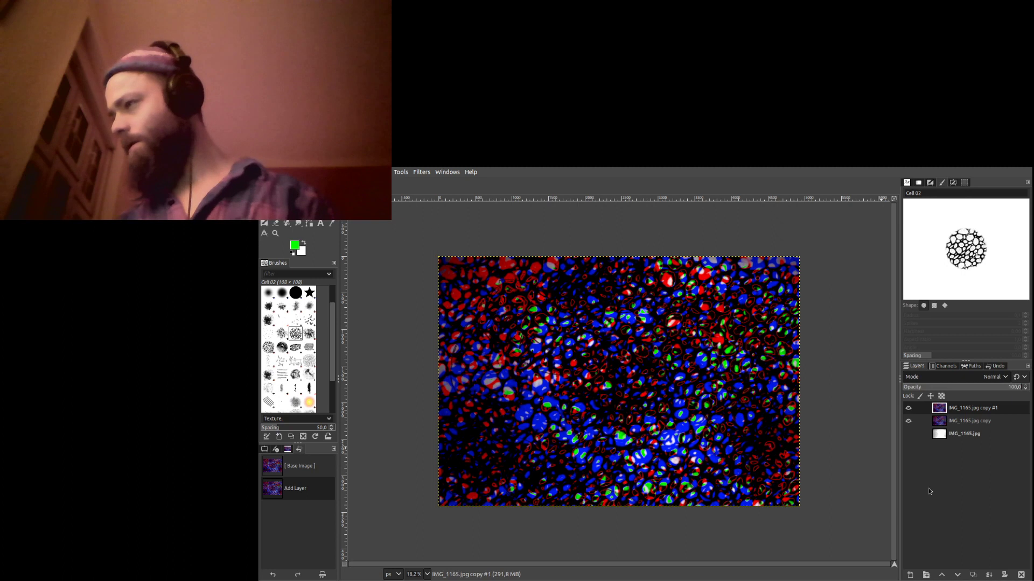
scroll(993, 377, down, 5)
double_click(972, 575)
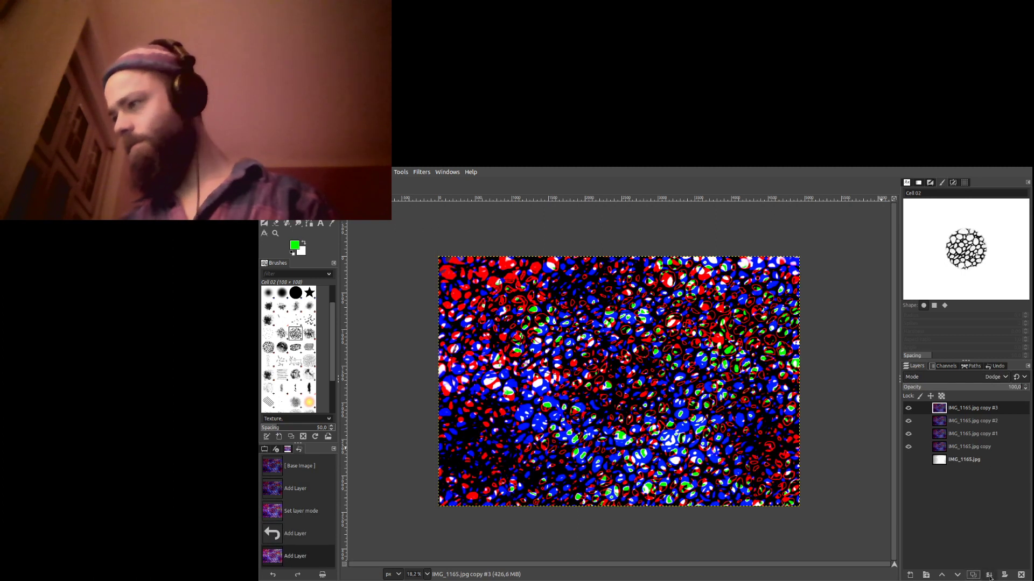
ctrl+click(1005, 575)
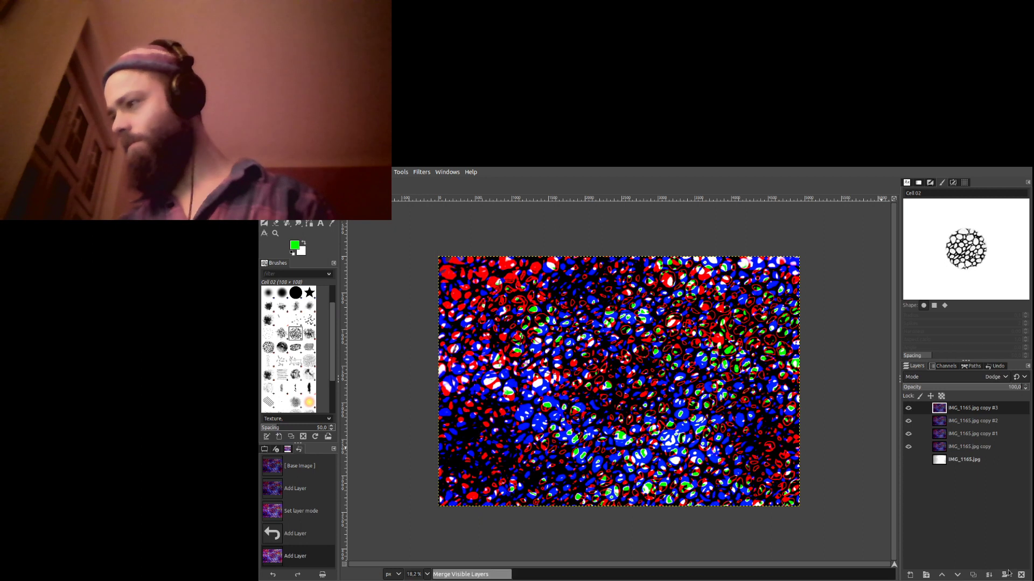
Duplicate the brightened texture layer twice and hide the two lower copies.
click(972, 575)
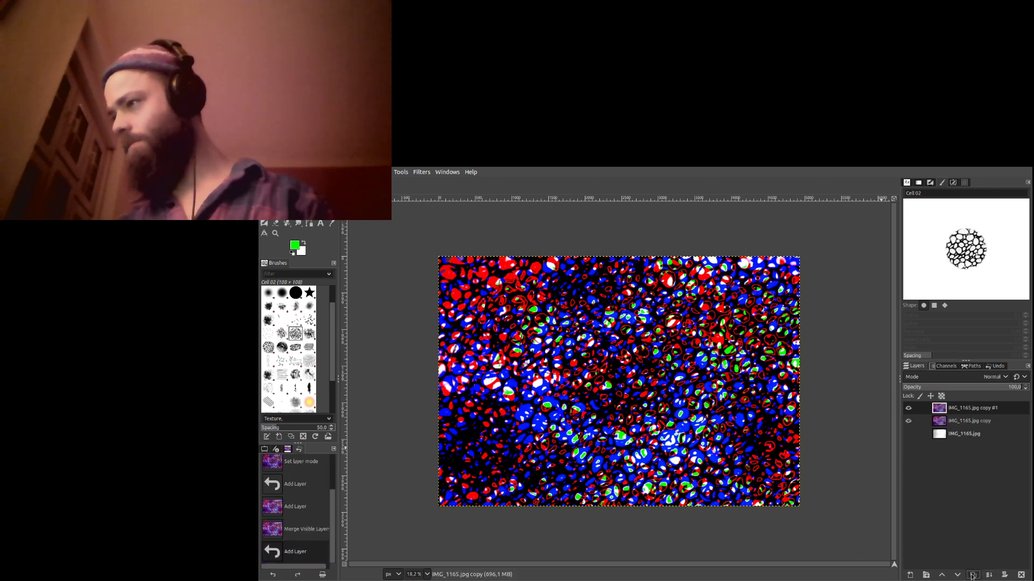
click(972, 575)
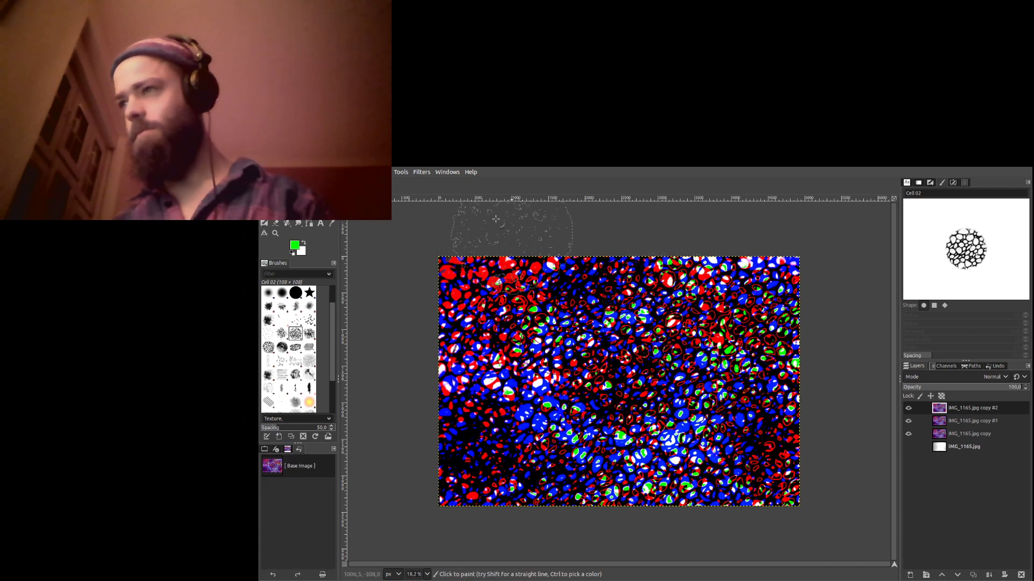
click(908, 421)
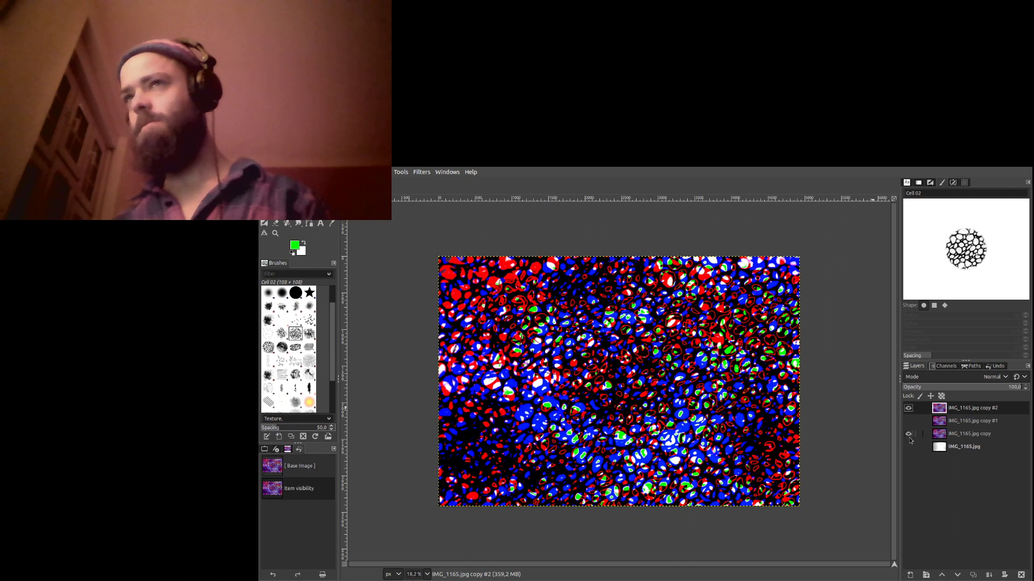
click(908, 434)
Delete the hidden IMG_1165.jpg copy #1 layer and save the image.
click(420, 174)
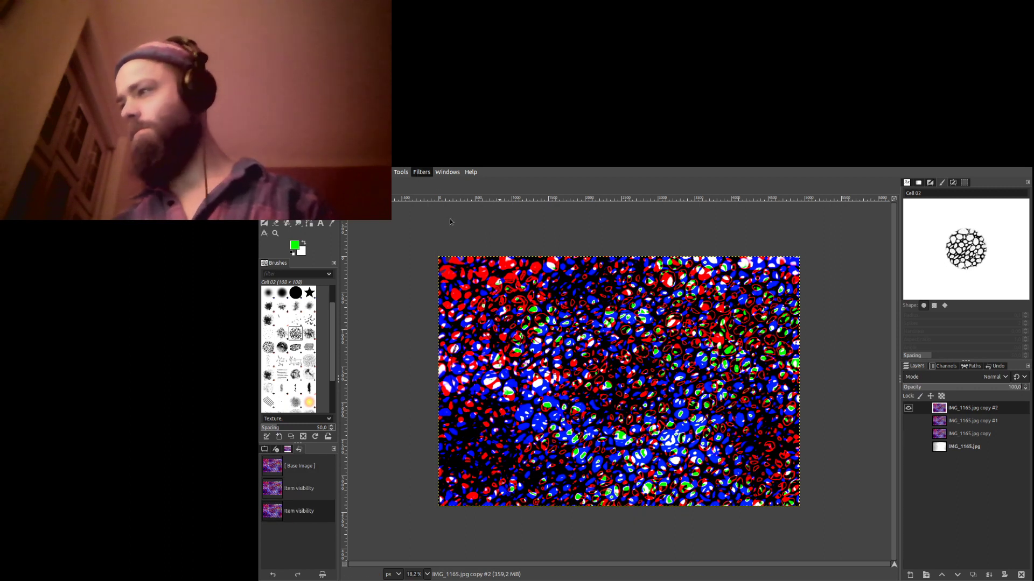
click(987, 424)
click(1021, 574)
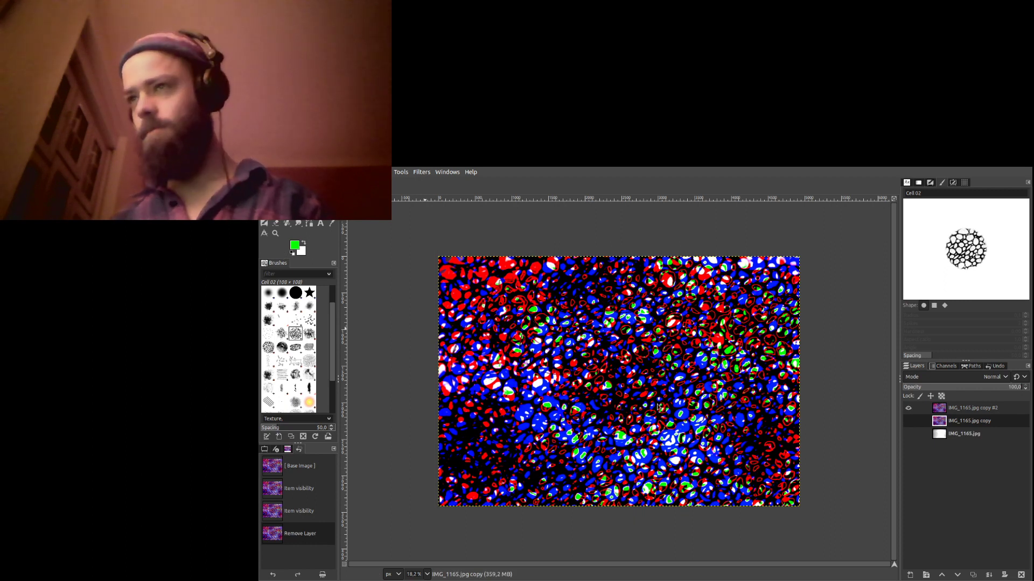
key(ctrl+s)
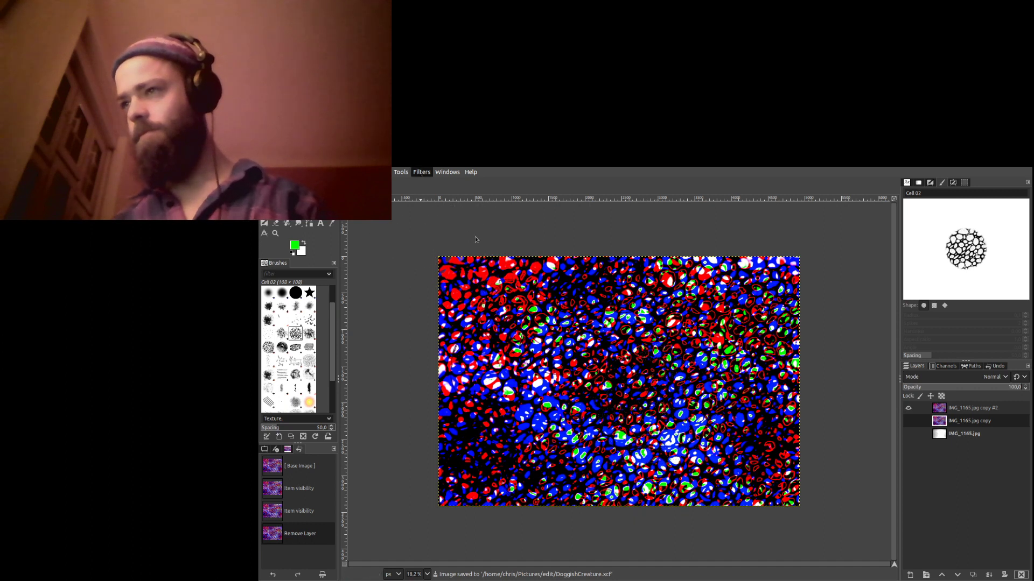
Apply the Kaleidoscope filter to the IMG_1165.jpg copy #2 layer, adjusting it until the mirrored pattern spreads irregularly across the canvas.
click(720, 387)
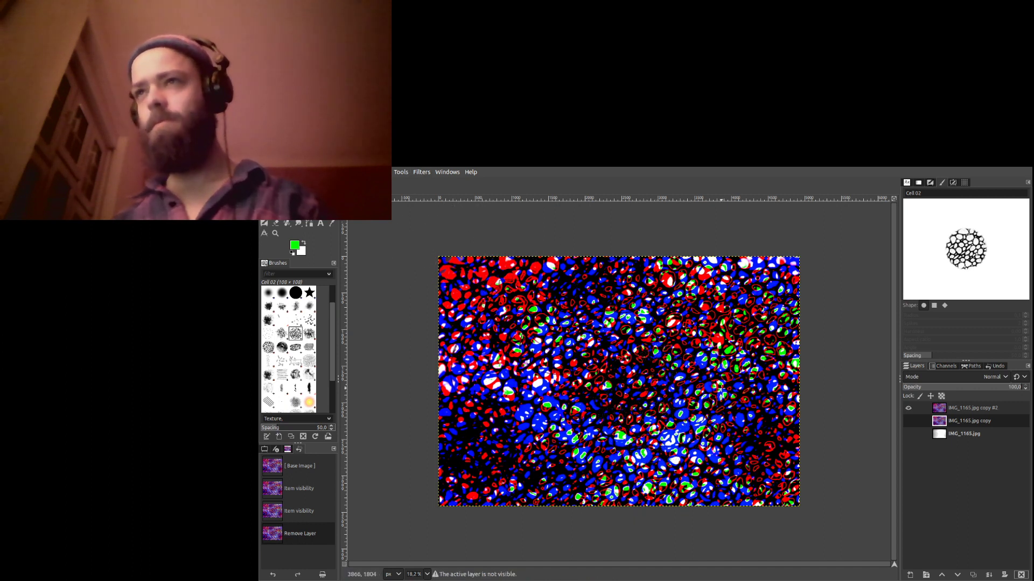
click(959, 409)
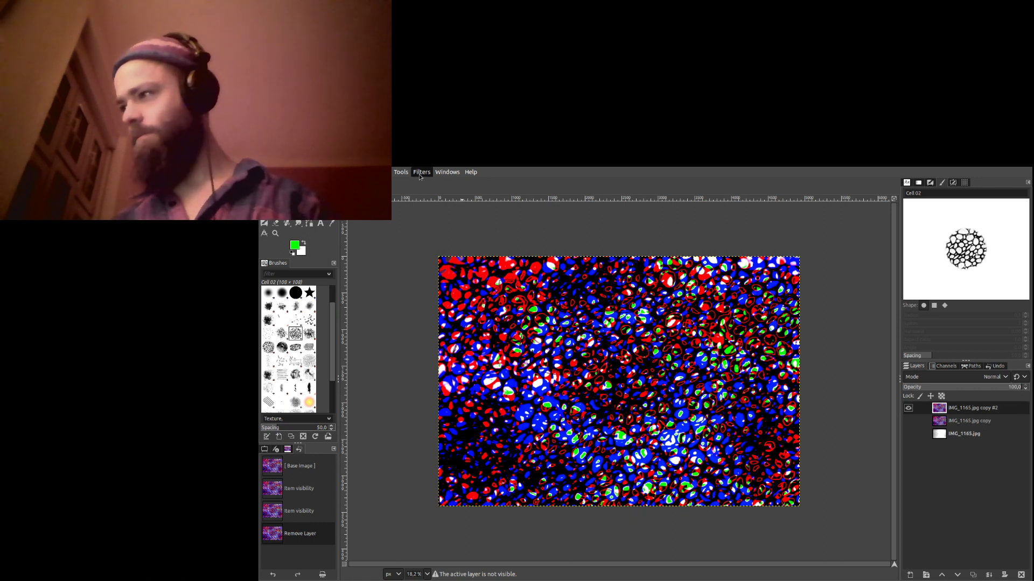
key(ctrl+f)
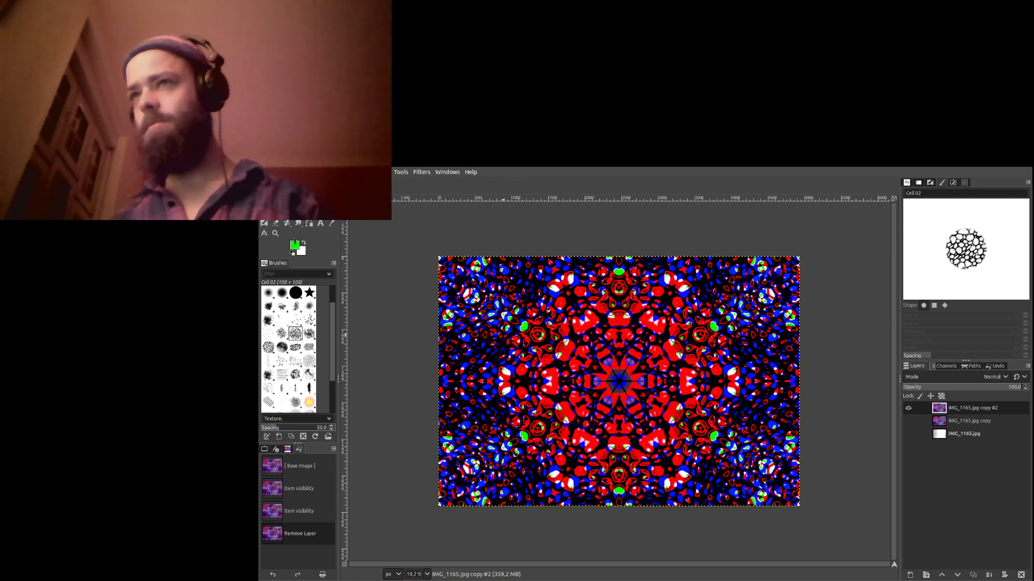
key(ctrl+f)
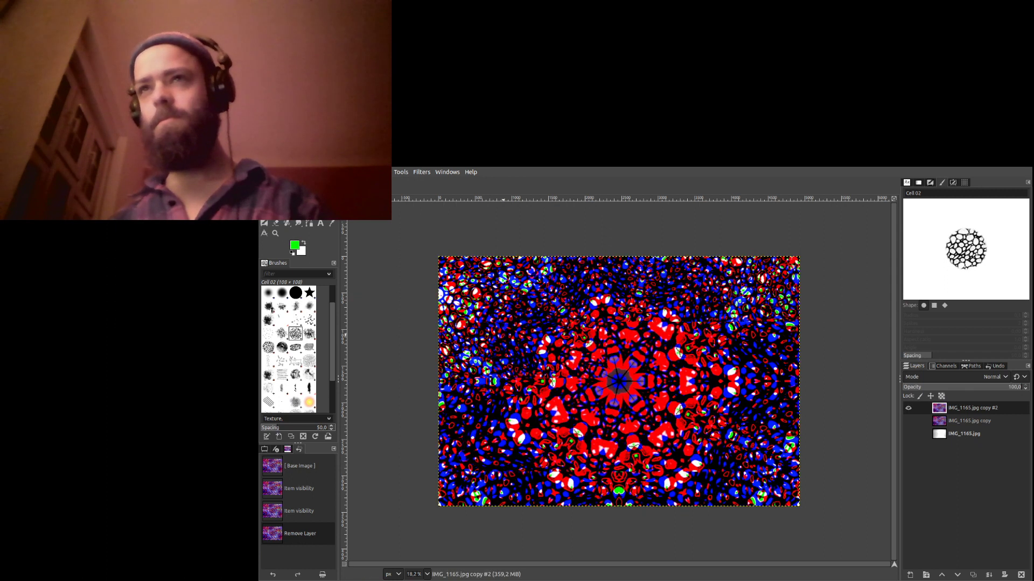
key(ctrl+f)
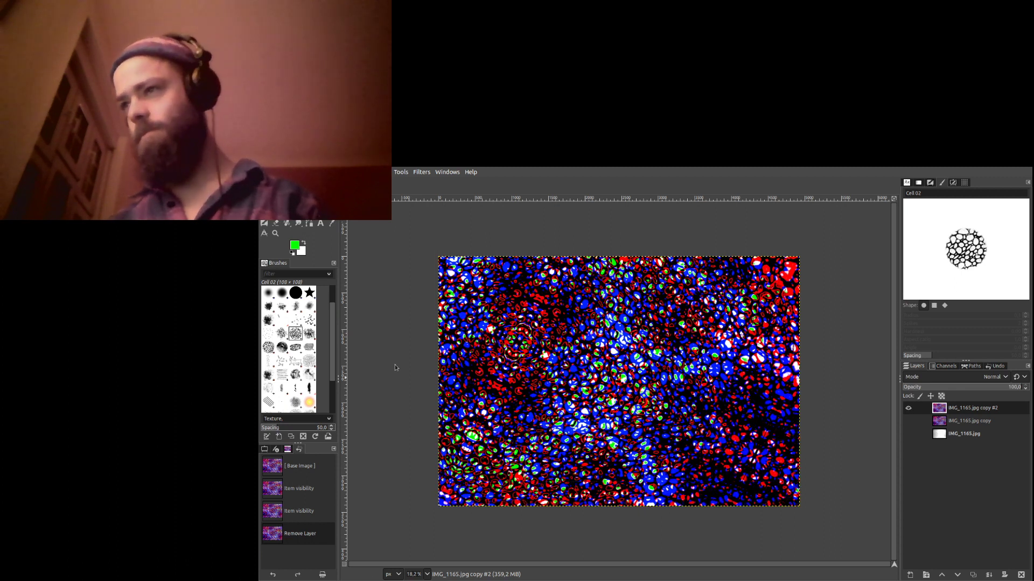
key(ctrl+f)
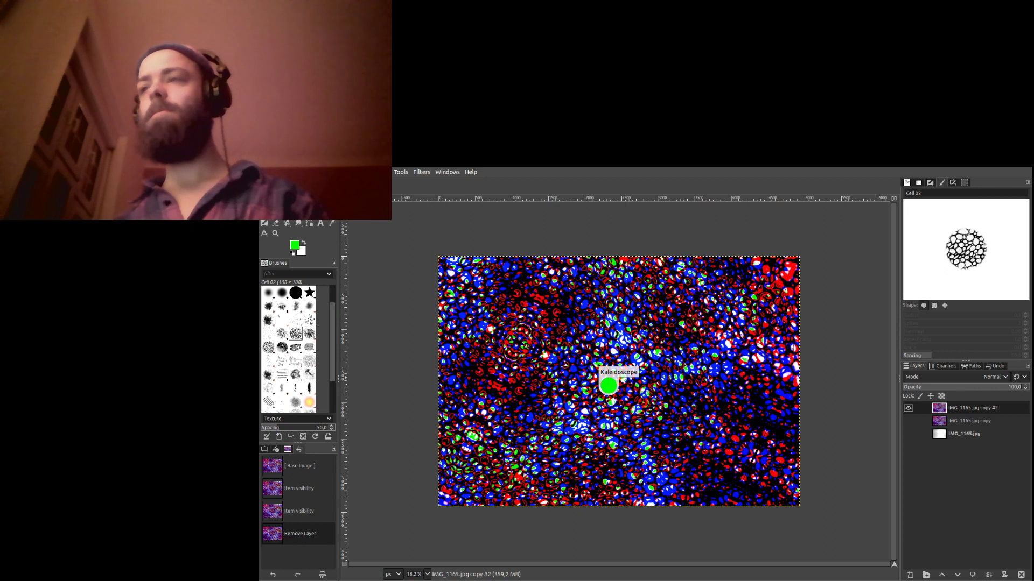
Fit the kaleidoscope layer to the image size and save the image.
click(398, 305)
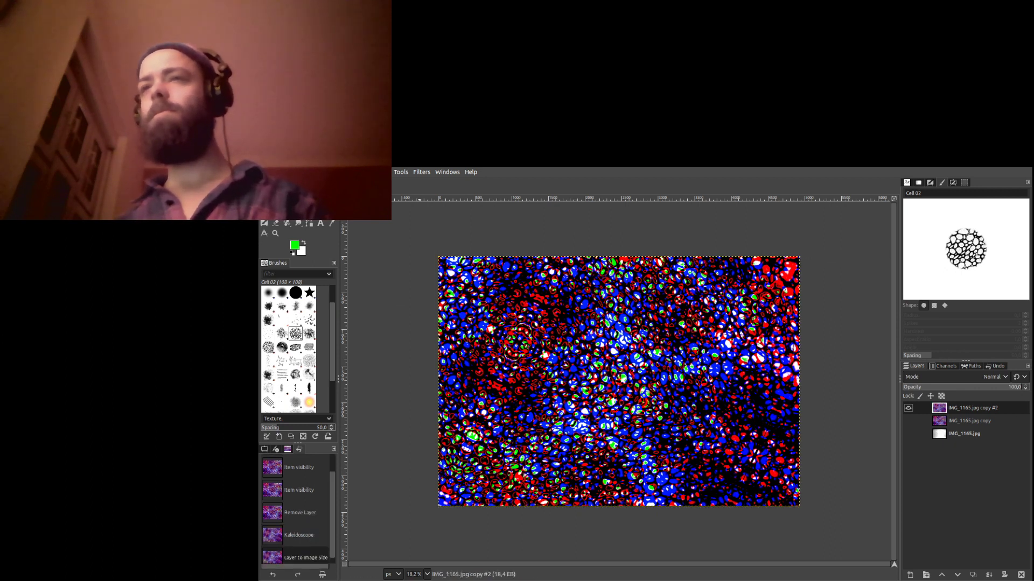
key(ctrl+s)
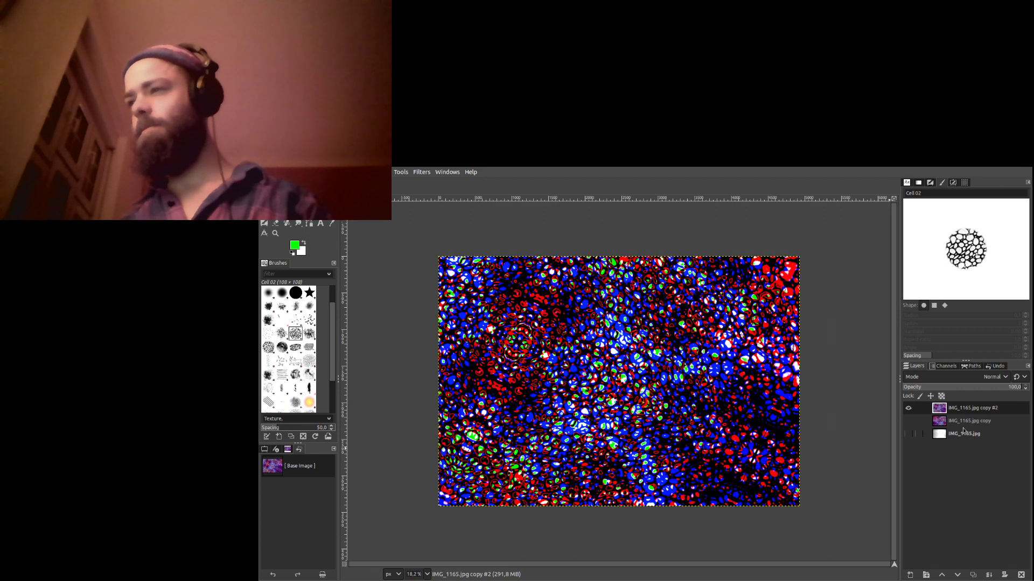
Duplicate the IMG_1165.jpg copy layer and make both it and the new duplicate visible.
click(965, 426)
click(973, 575)
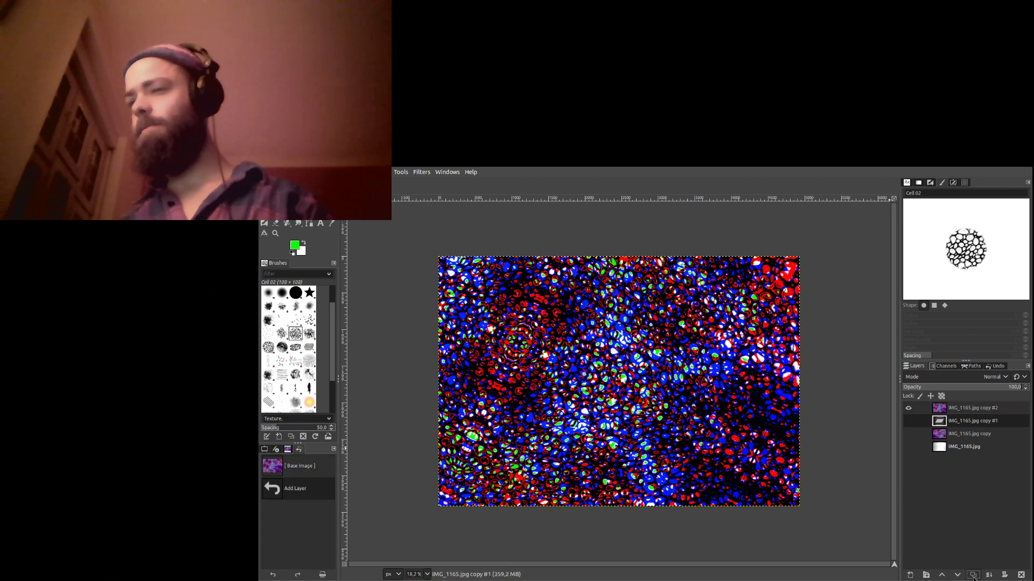
click(908, 421)
click(908, 434)
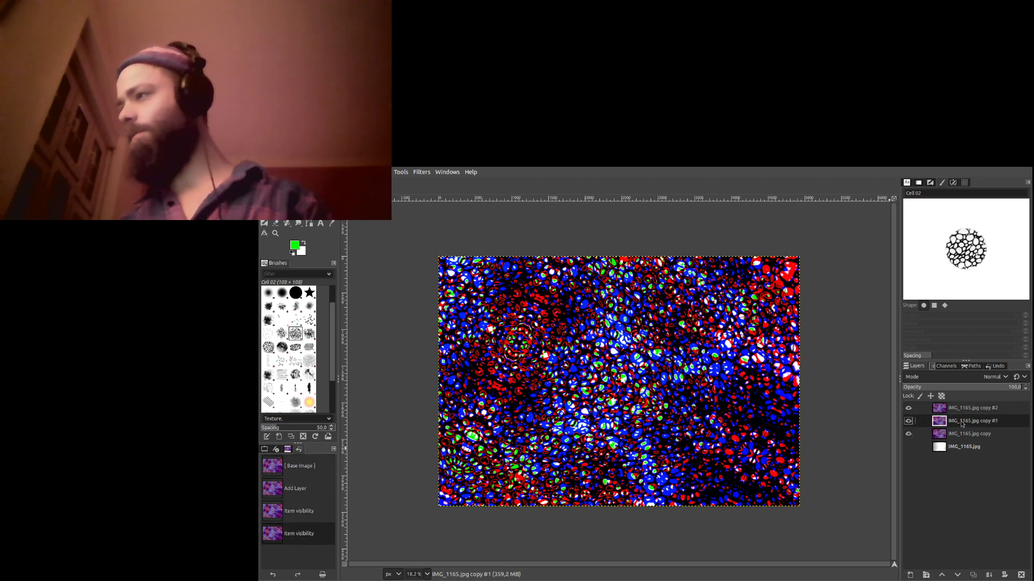
Raise IMG_1165.jpg copy #1 to the top in Luma darken only mode and set IMG_1165.jpg copy #2 to Difference mode.
click(941, 575)
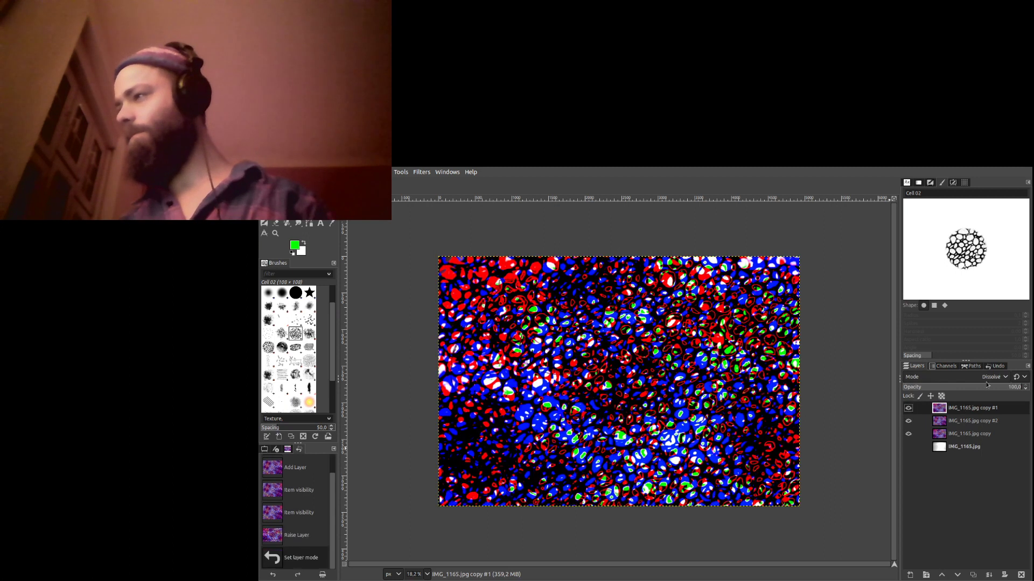
scroll(987, 384, down, 9)
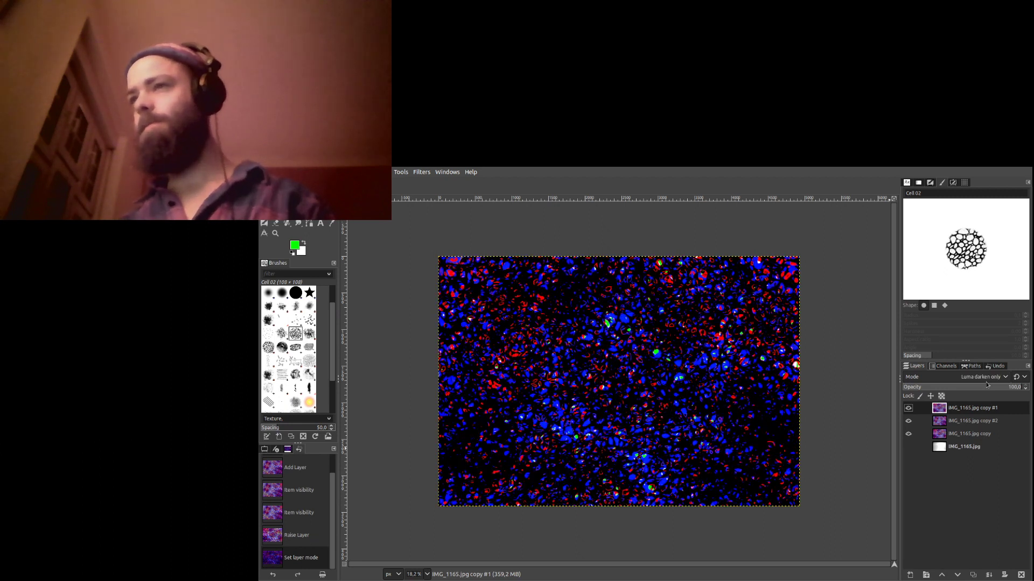
key(Page_Down)
scroll(991, 379, down, 2)
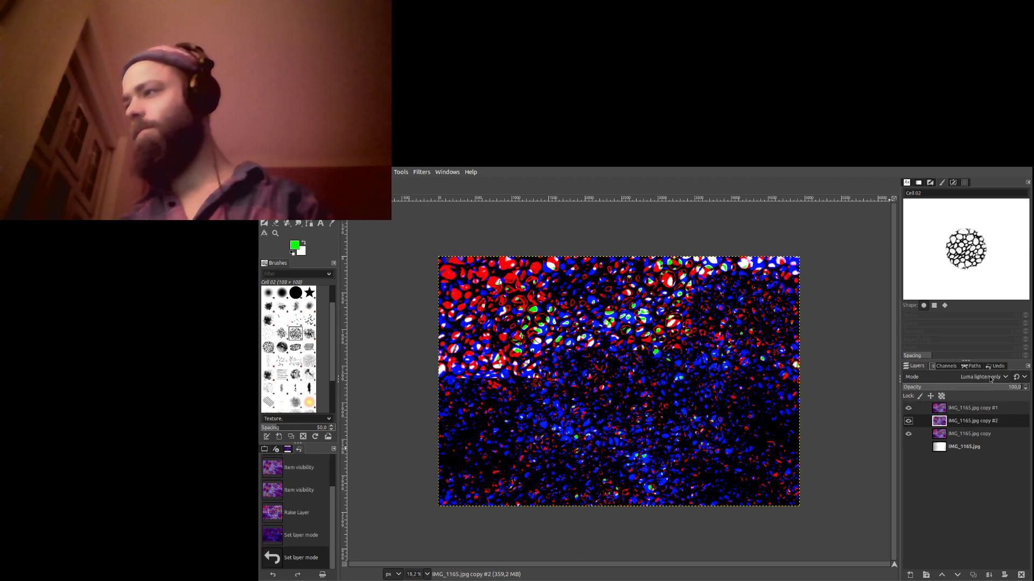
scroll(991, 379, down, 20)
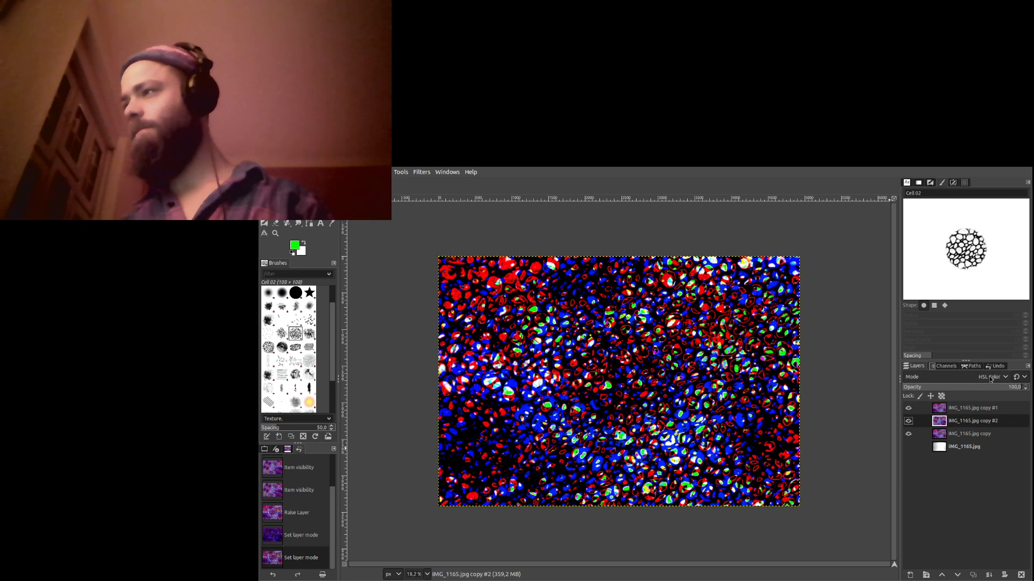
scroll(990, 379, down, 4)
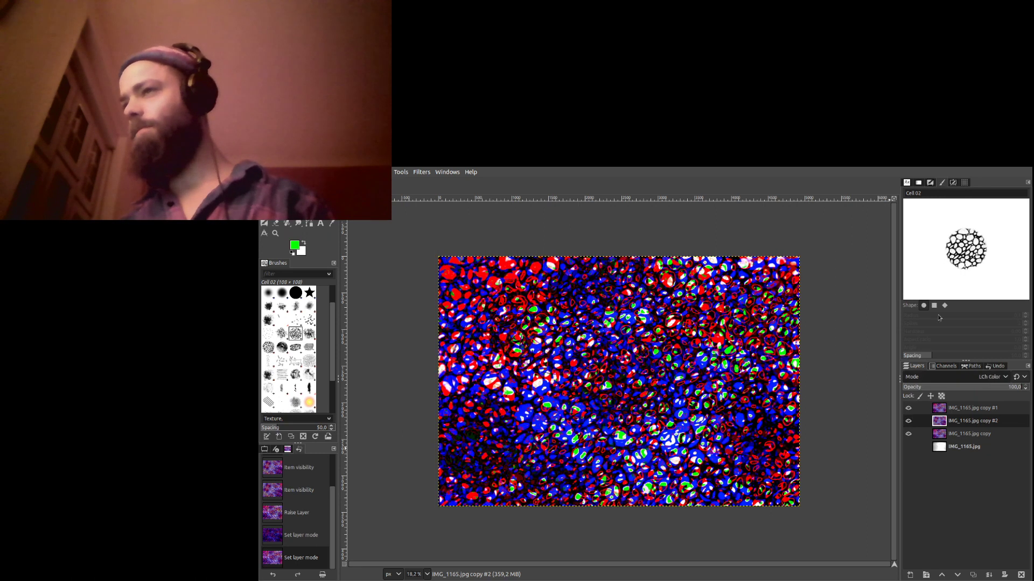
scroll(939, 377, up, 10)
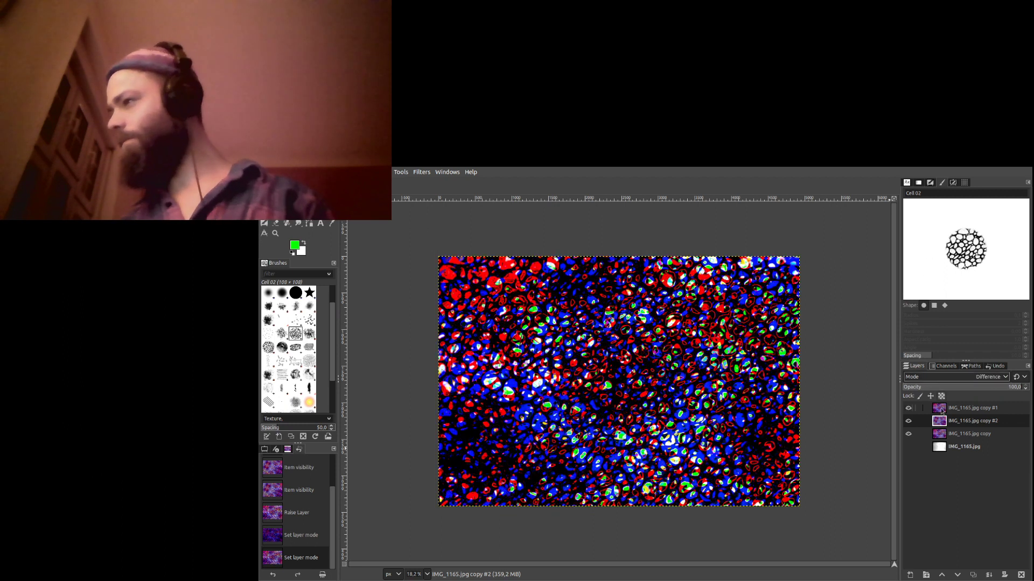
Make the IMG_1165.jpg layer visible and set the IMG_1165.jpg copy layer's blend mode to Burn.
click(908, 409)
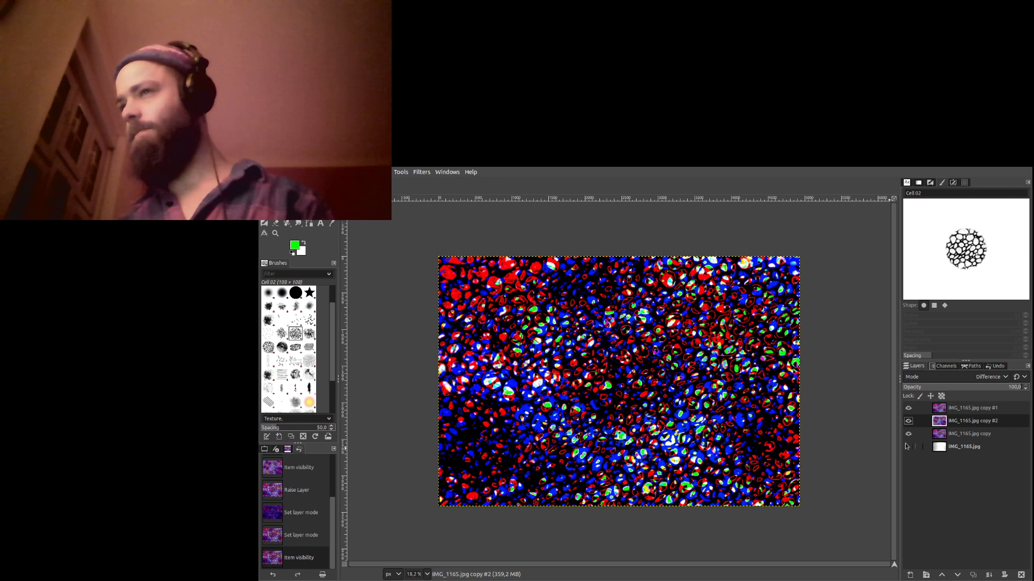
click(907, 447)
click(963, 434)
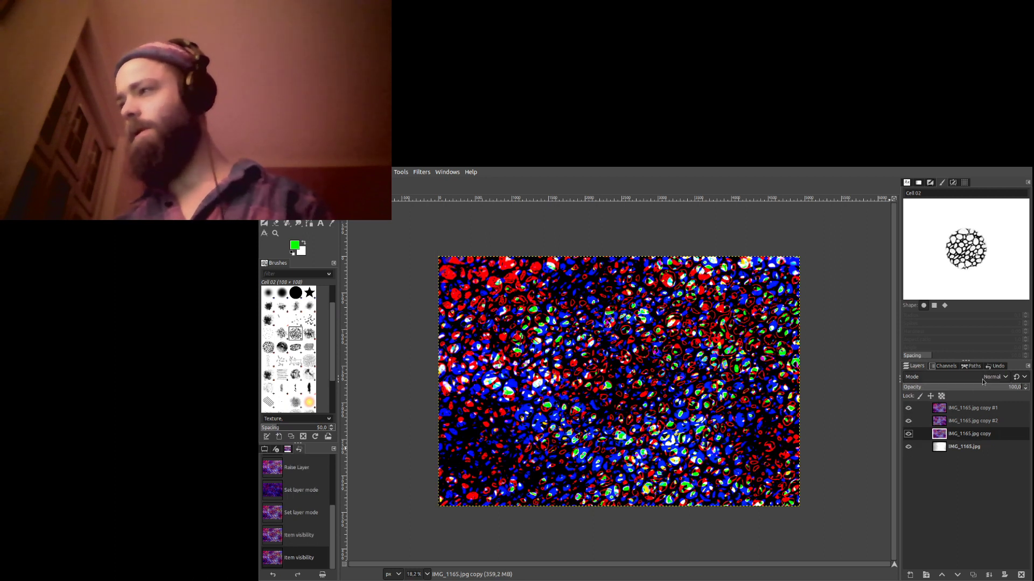
scroll(983, 381, down, 14)
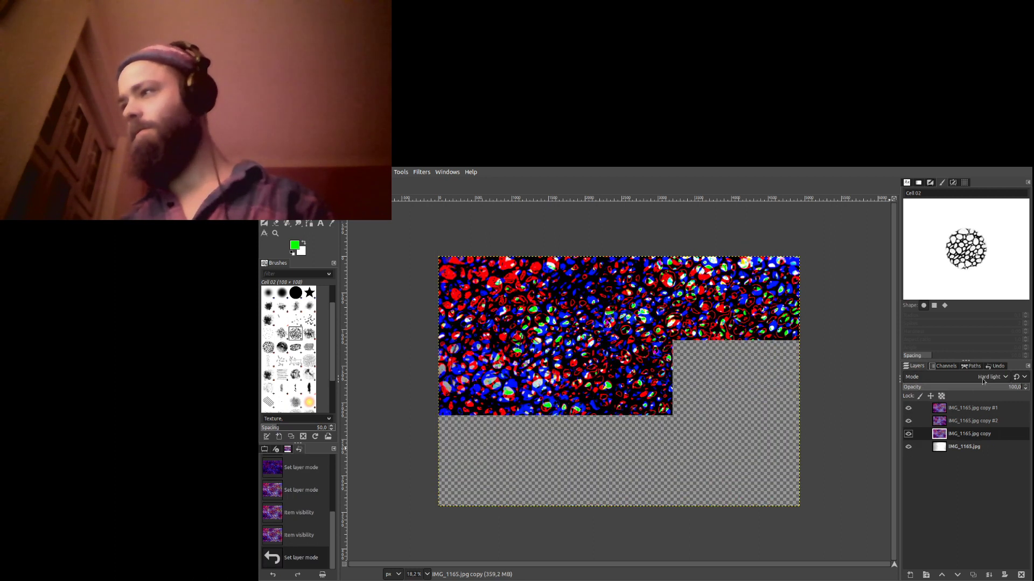
scroll(982, 381, down, 15)
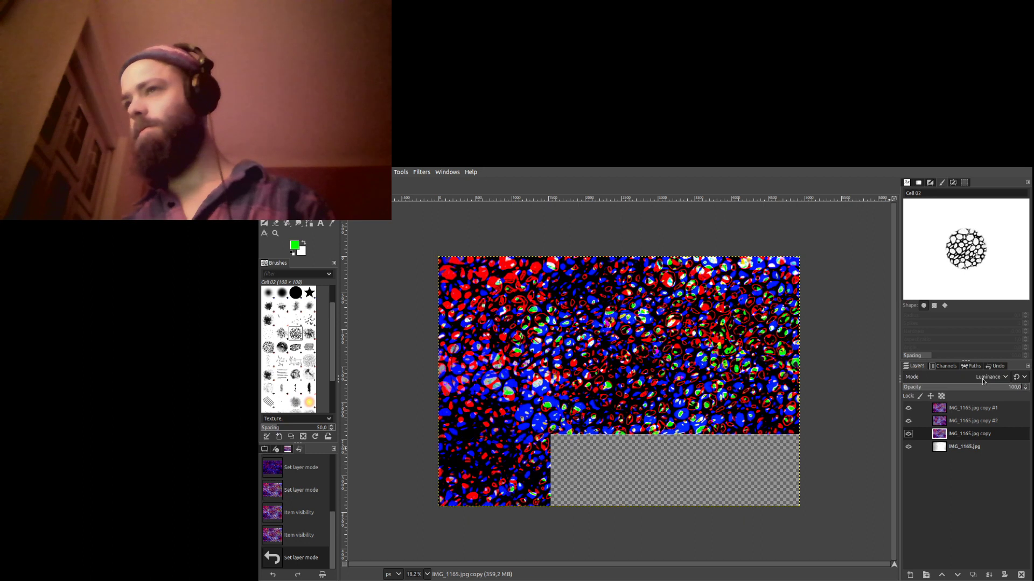
scroll(982, 382, up, 20)
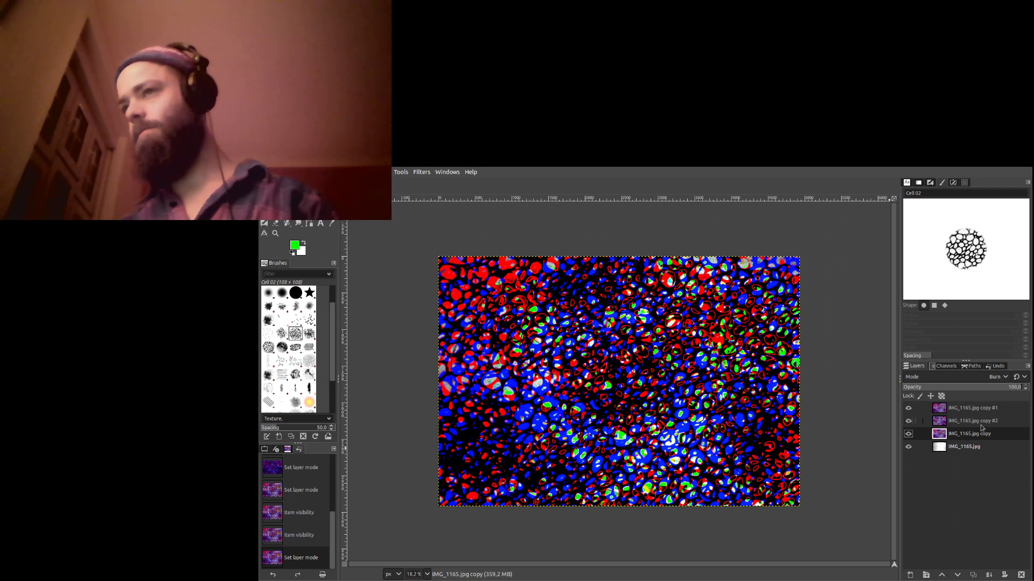
Raise the IMG_1165.jpg drawing layer to the top of the stack and set its blend mode to Hard light.
key(Page_Down)
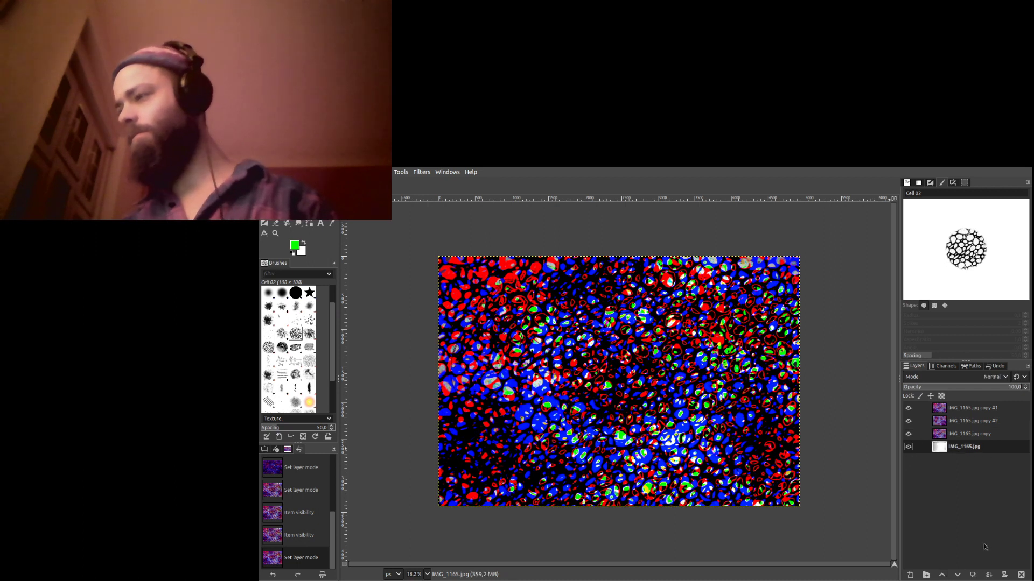
click(942, 575)
click(941, 575)
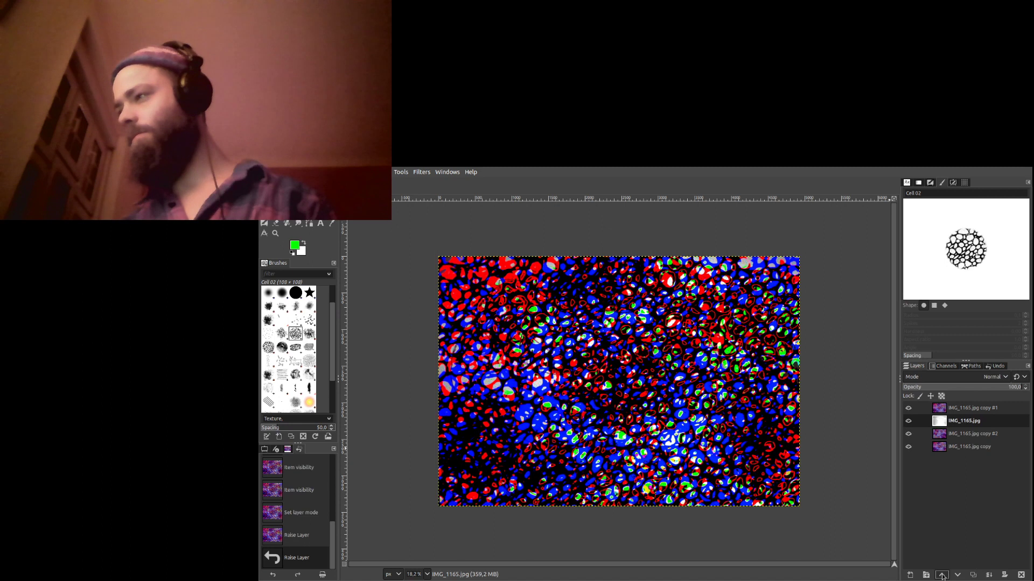
click(941, 575)
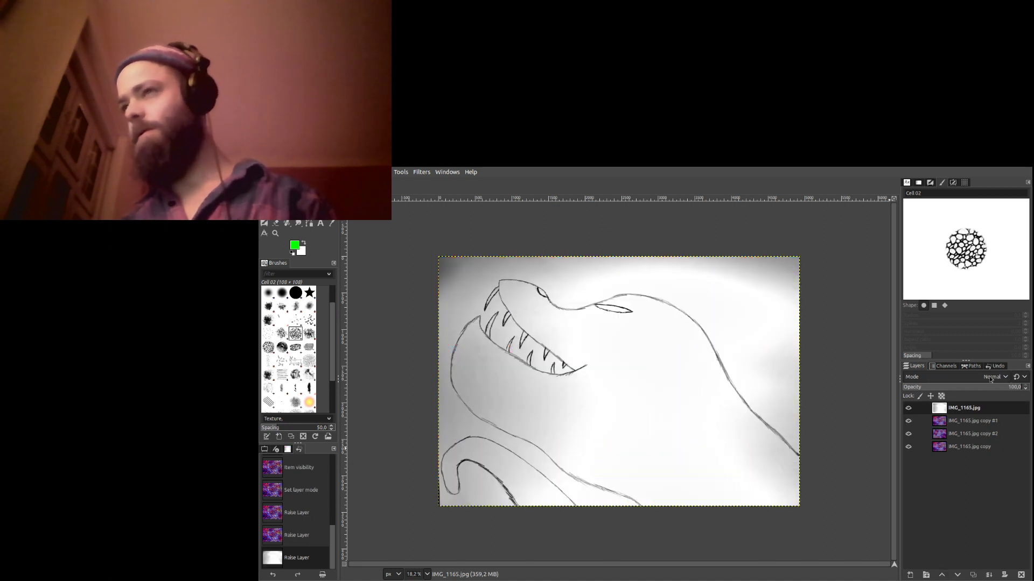
scroll(991, 380, down, 5)
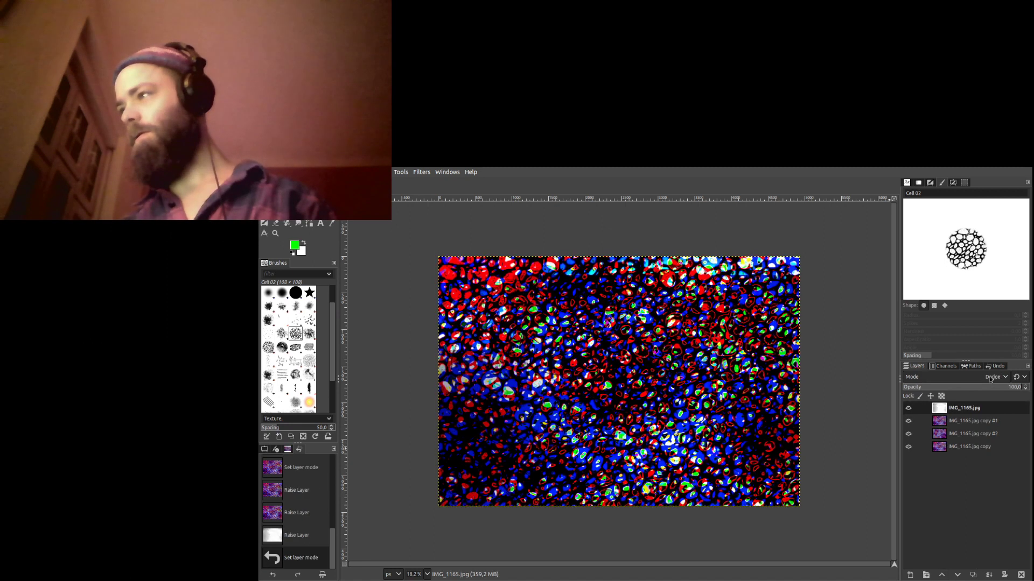
scroll(991, 379, down, 1)
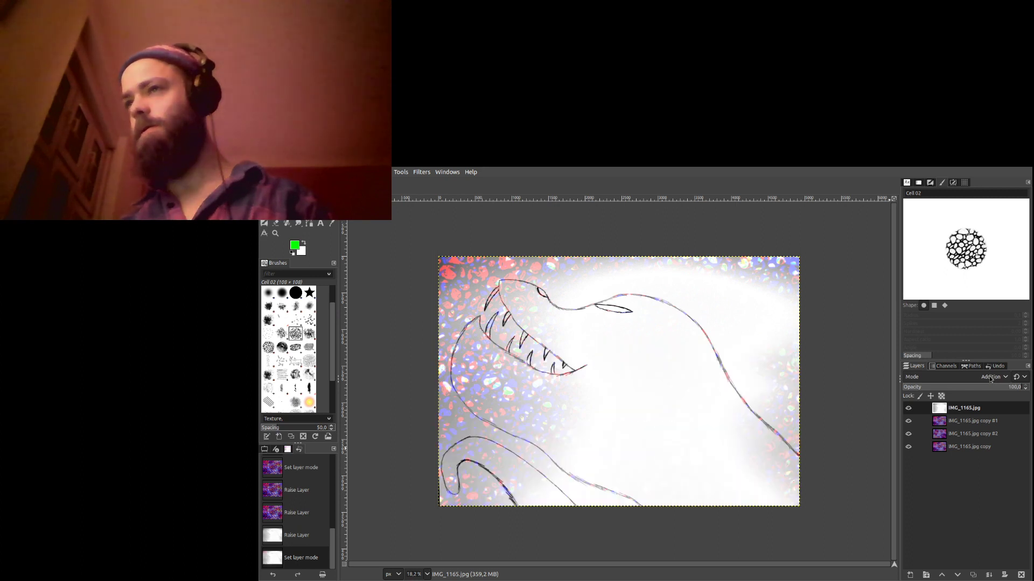
scroll(991, 380, down, 6)
scroll(991, 380, down, 2)
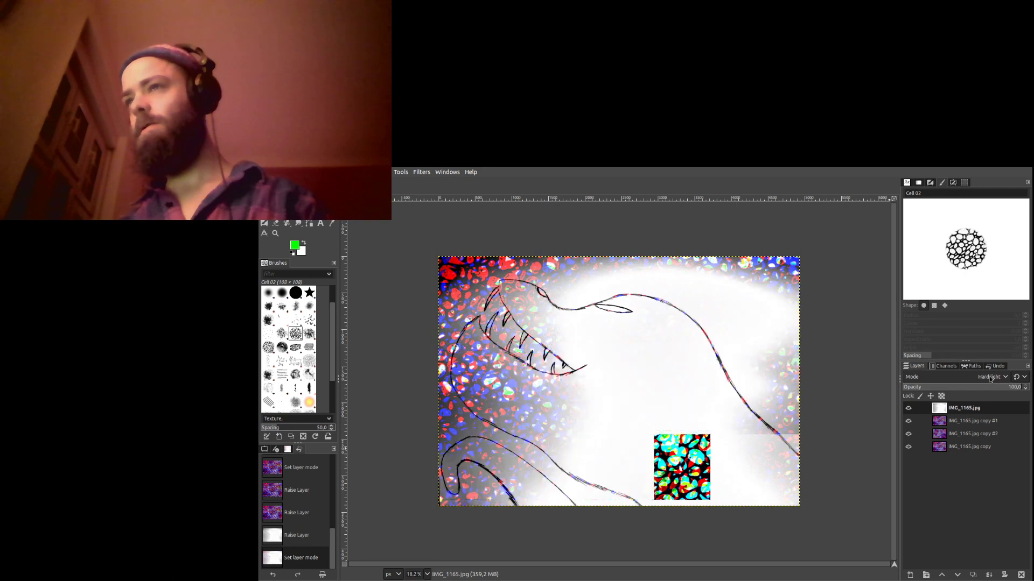
Duplicate the IMG_1165.jpg drawing layer and lower the duplicate to just below IMG_1165.jpg copy #1.
click(973, 575)
click(959, 574)
click(958, 575)
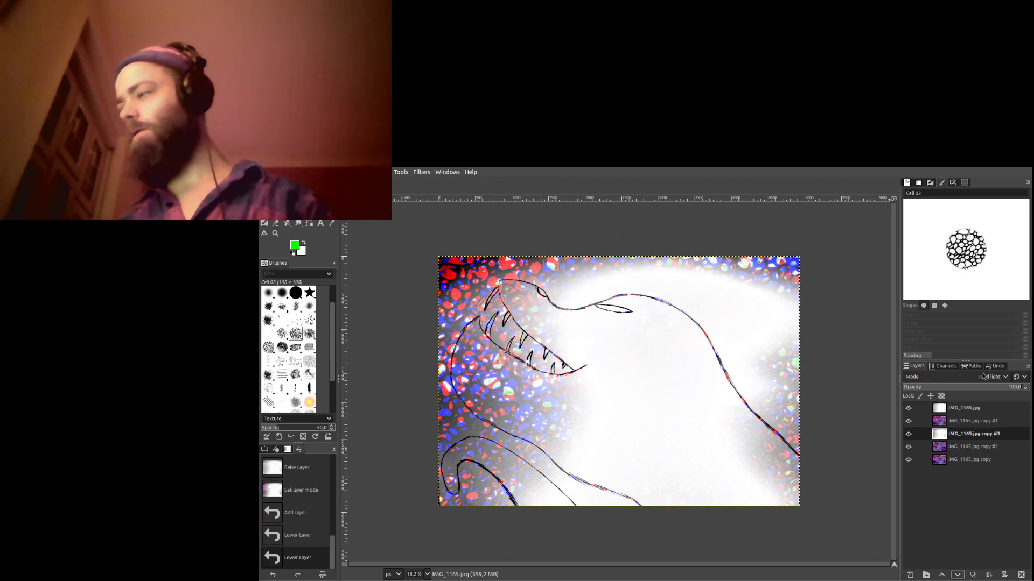
Set the blend mode of the IMG_1165.jpg copy #3 layer to Luminance.
scroll(984, 377, down, 7)
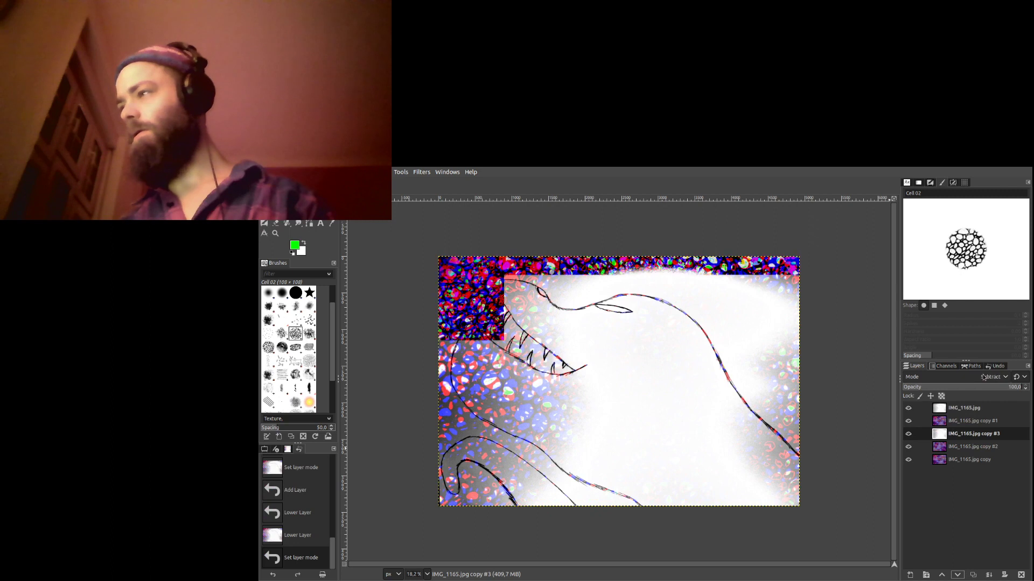
scroll(984, 377, down, 3)
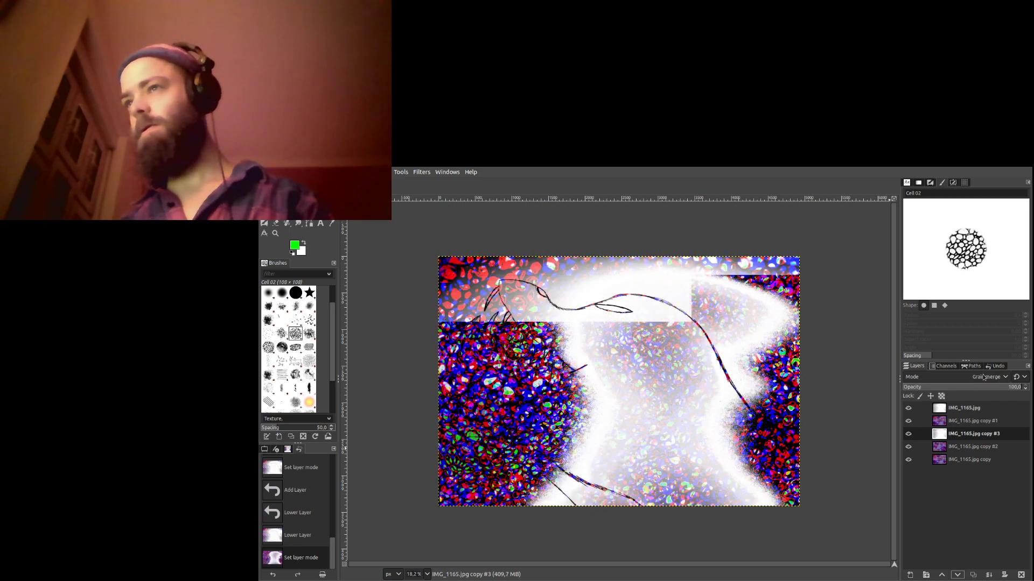
scroll(984, 377, down, 4)
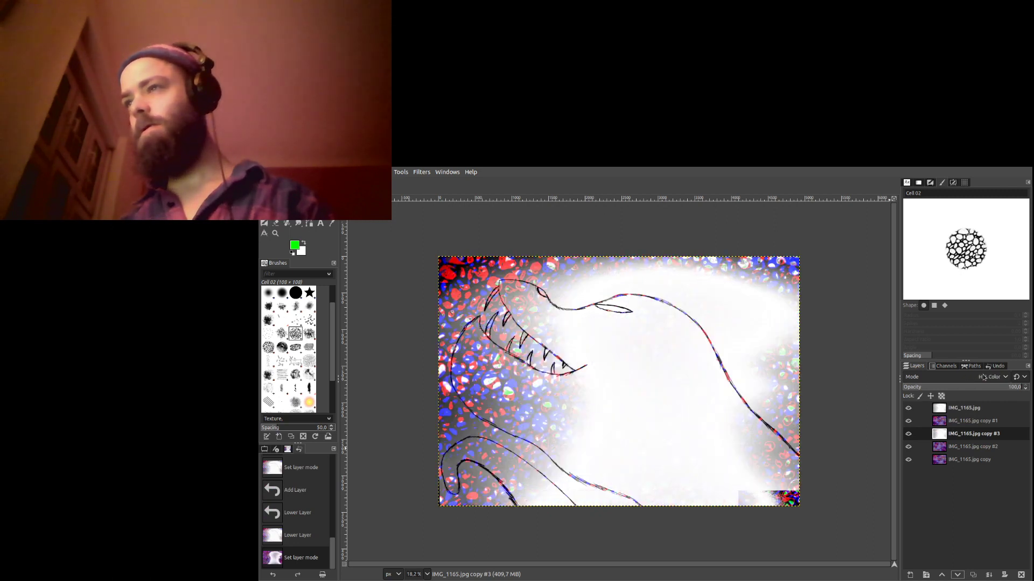
scroll(984, 377, down, 3)
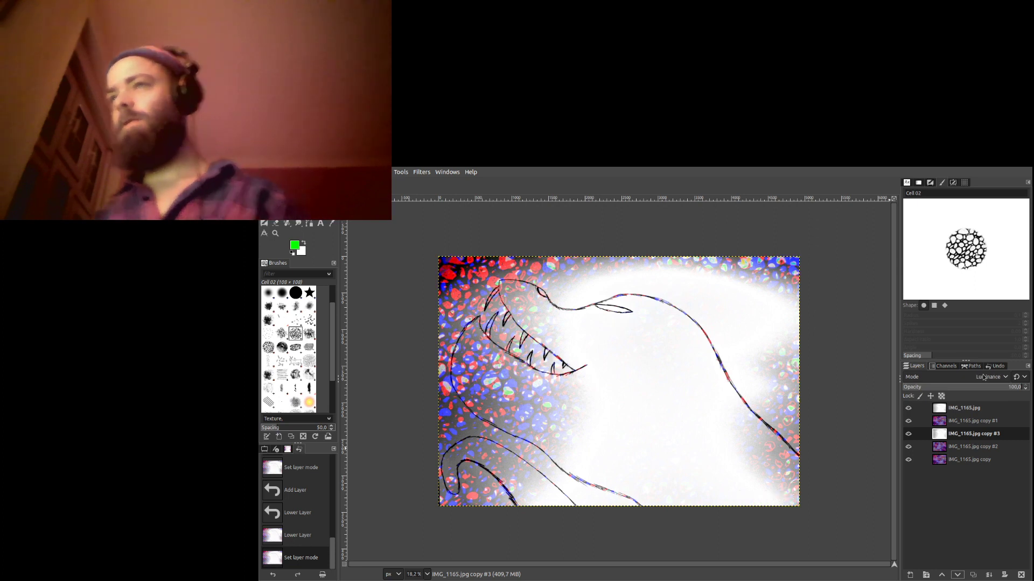
Hide the four copy layers so only the IMG_1165.jpg drawing is shown, and save the image.
click(908, 421)
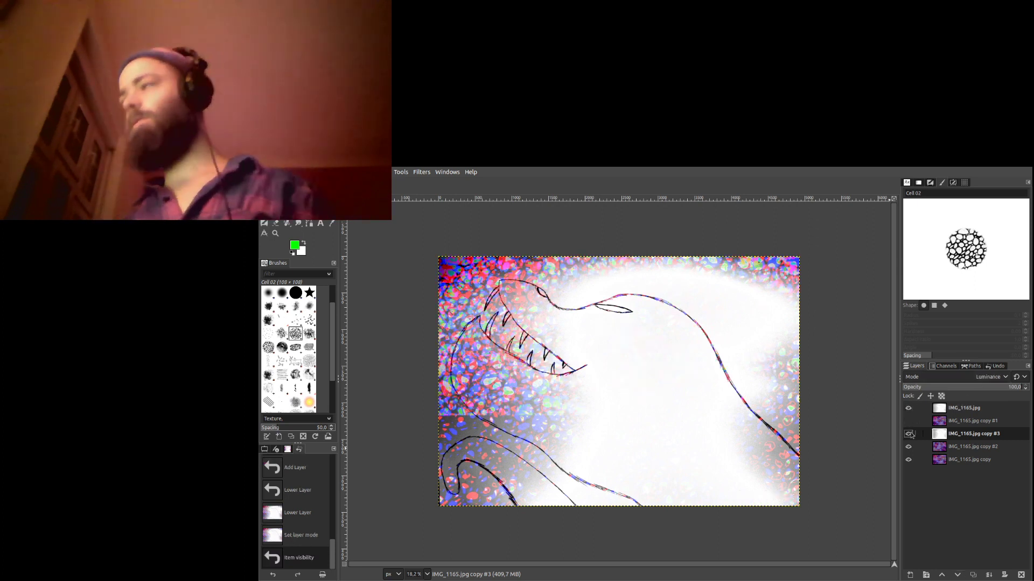
click(908, 434)
click(908, 446)
click(908, 460)
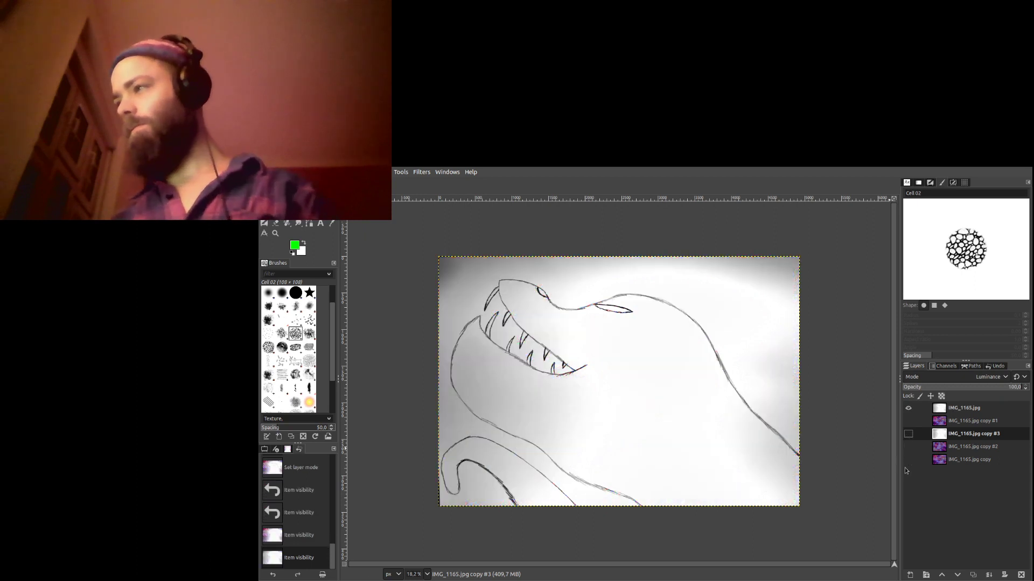
key(ctrl+s)
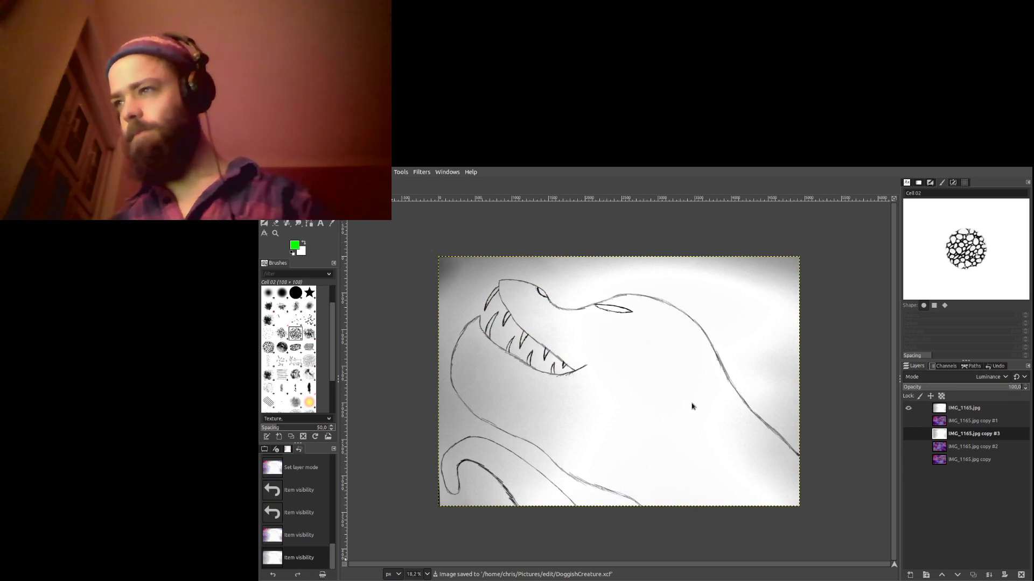
Set the Paintbrush to the 2. Hardness 100 brush at size 9 and make the IMG_1165.jpg layer active.
scroll(481, 360, up, 3)
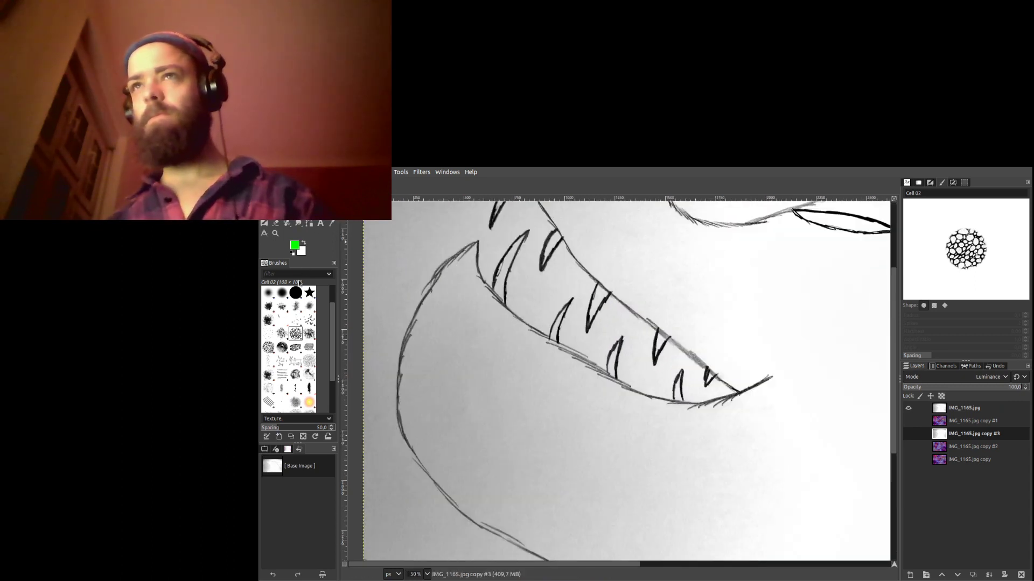
click(296, 293)
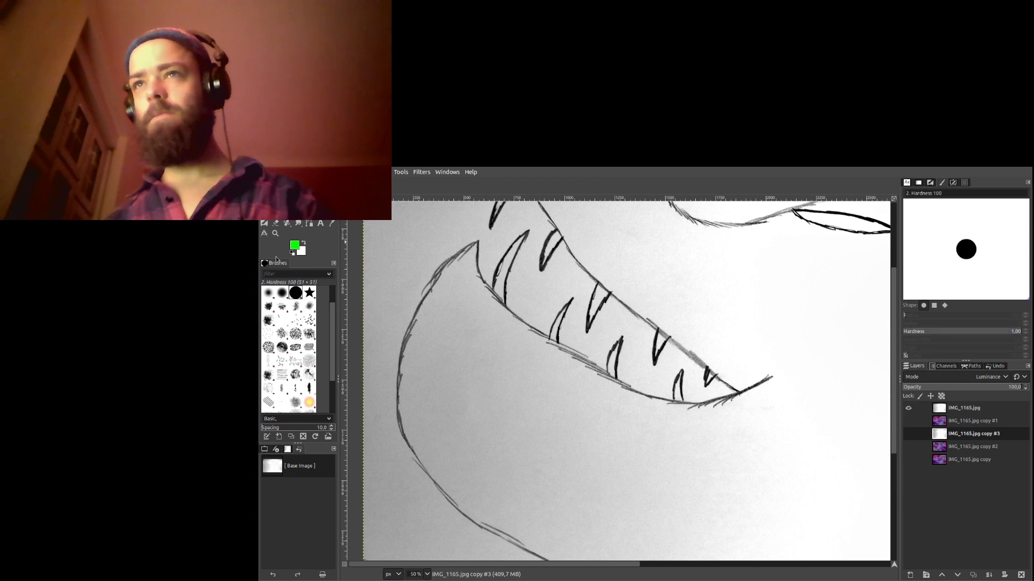
click(265, 449)
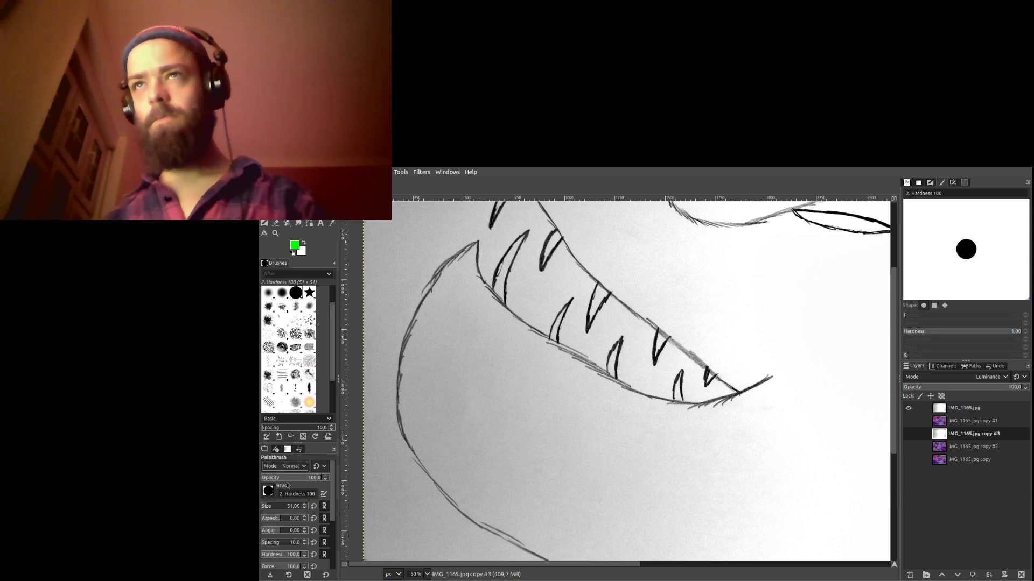
scroll(271, 506, down, 9)
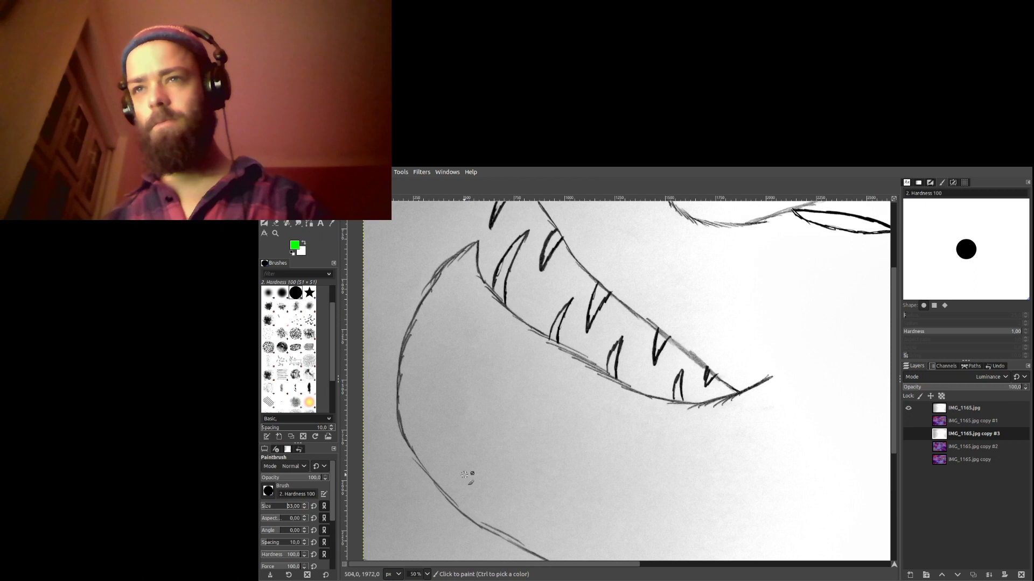
click(966, 409)
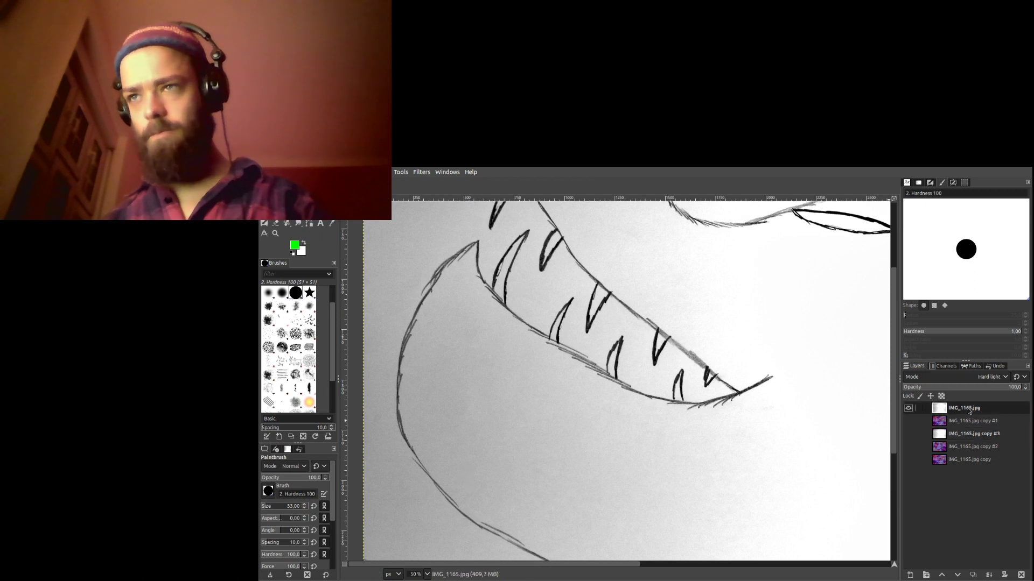
scroll(630, 373, up, 4)
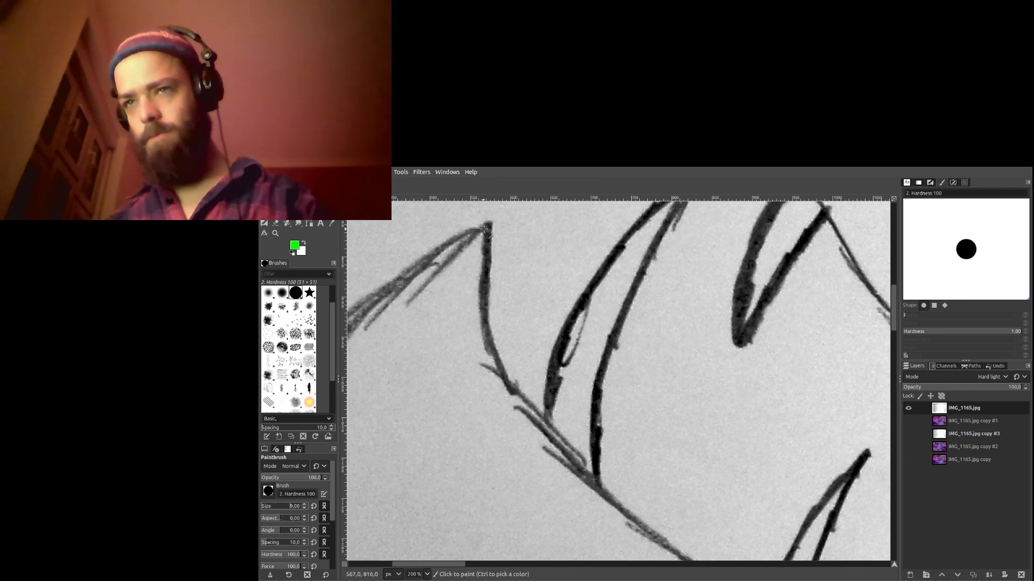
Undo a green test stroke at the tip of the lower jaw and reset the colours to default black and white.
drag(485, 228, 483, 270)
key(ctrl+z)
key(d)
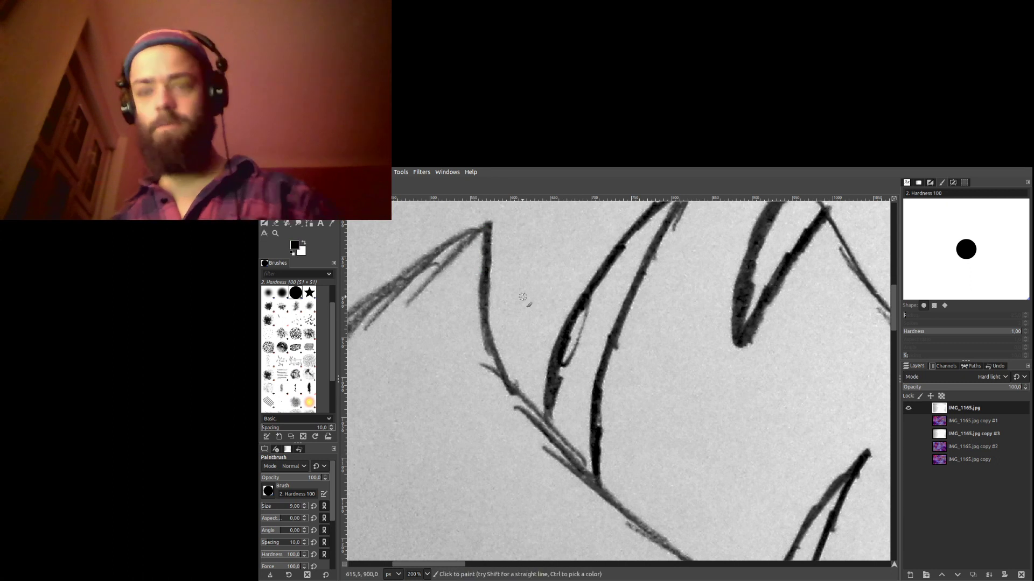
Try tracing the front edge of the creature's lower jaw with a short black Paintbrush stroke and undo it.
drag(488, 224, 481, 275)
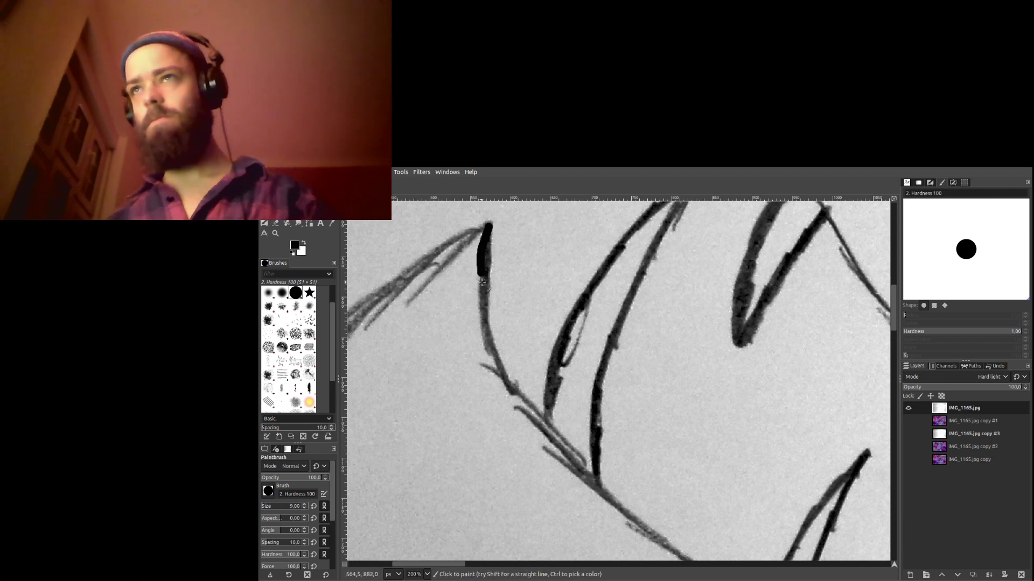
key(ctrl+z)
scroll(495, 332, down, 3)
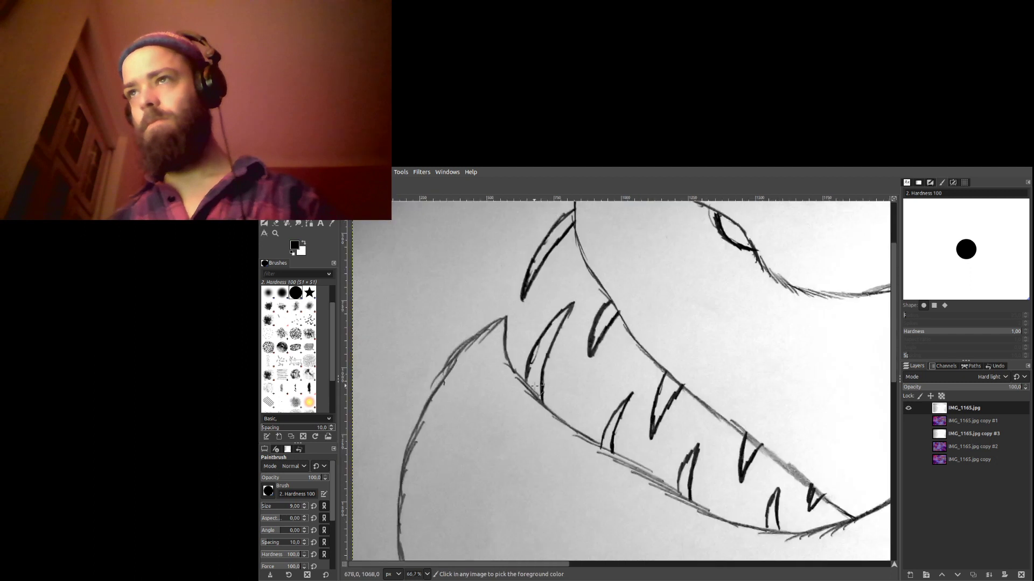
scroll(635, 431, up, 2)
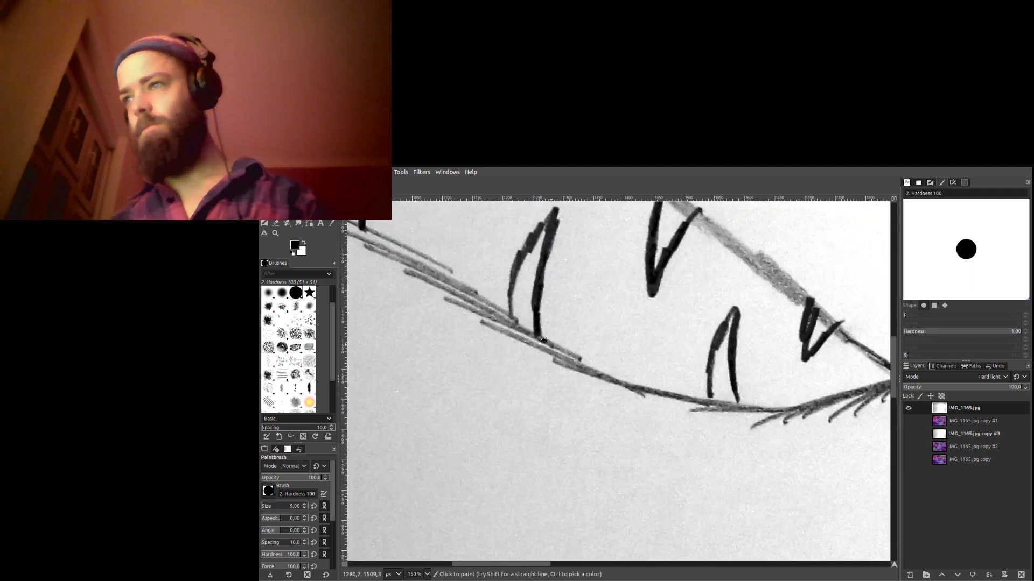
Ink the lower jaw's toothed edge in black from the front teeth back to the mouth corner and along the short line beyond it.
scroll(619, 393, up, 2)
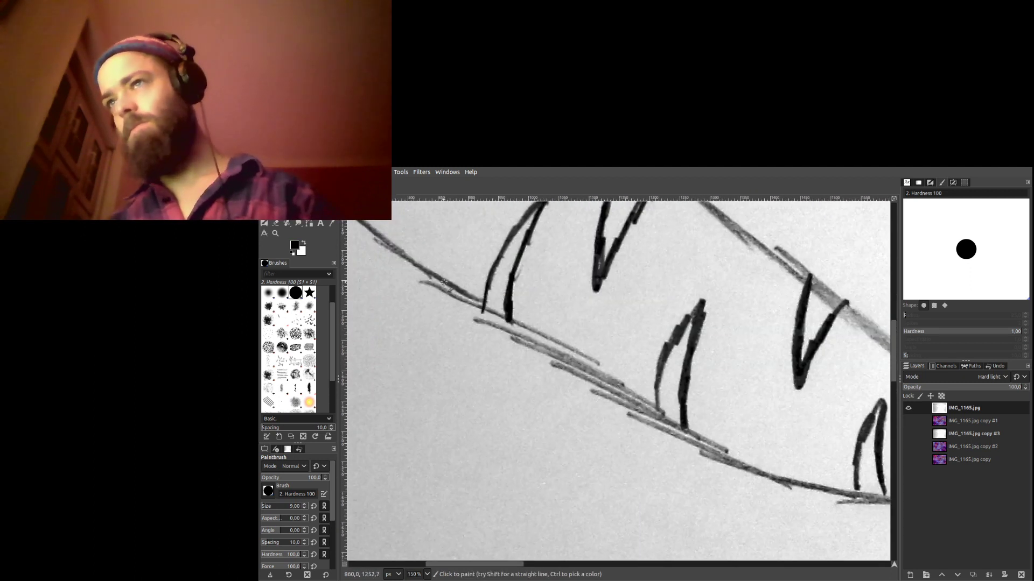
mouse_move(459, 294)
mouse_down()
mouse_move(702, 443)
mouse_move(475, 295)
mouse_up()
scroll(525, 407, up, 1)
scroll(524, 408, right, 1)
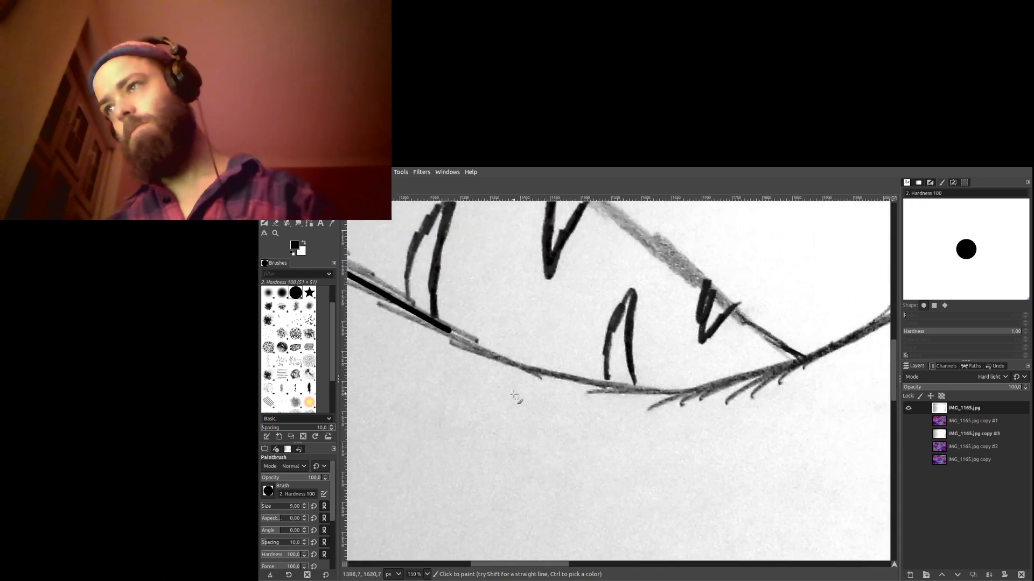
mouse_move(452, 332)
mouse_down()
mouse_move(562, 375)
mouse_move(651, 388)
mouse_move(733, 386)
mouse_move(802, 360)
mouse_up()
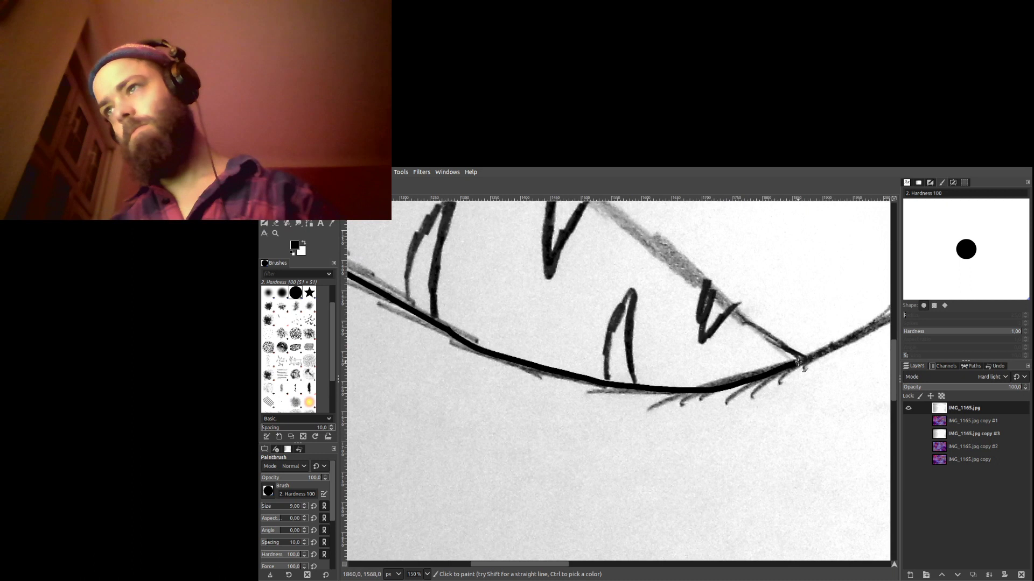
scroll(612, 392, right, 8)
scroll(612, 392, up, 1)
scroll(612, 392, right, 1)
drag(711, 345, 606, 394)
Trace the upper jaw's toothed edge with black Paintbrush strokes from the mouth corner up to the tip of the snout.
scroll(566, 391, up, 10)
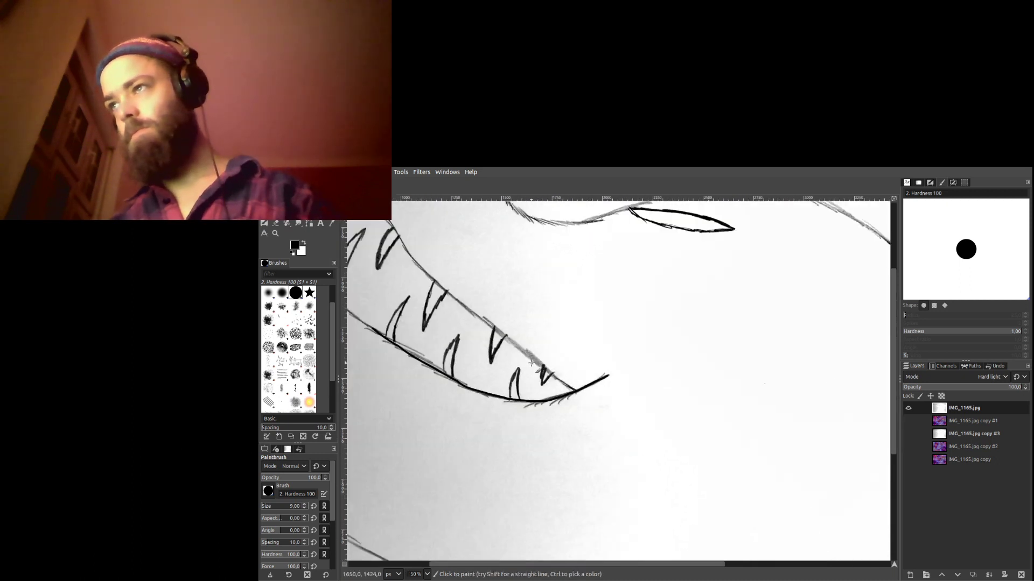
scroll(673, 467, down, 8)
scroll(673, 467, left, 2)
drag(679, 478, 611, 432)
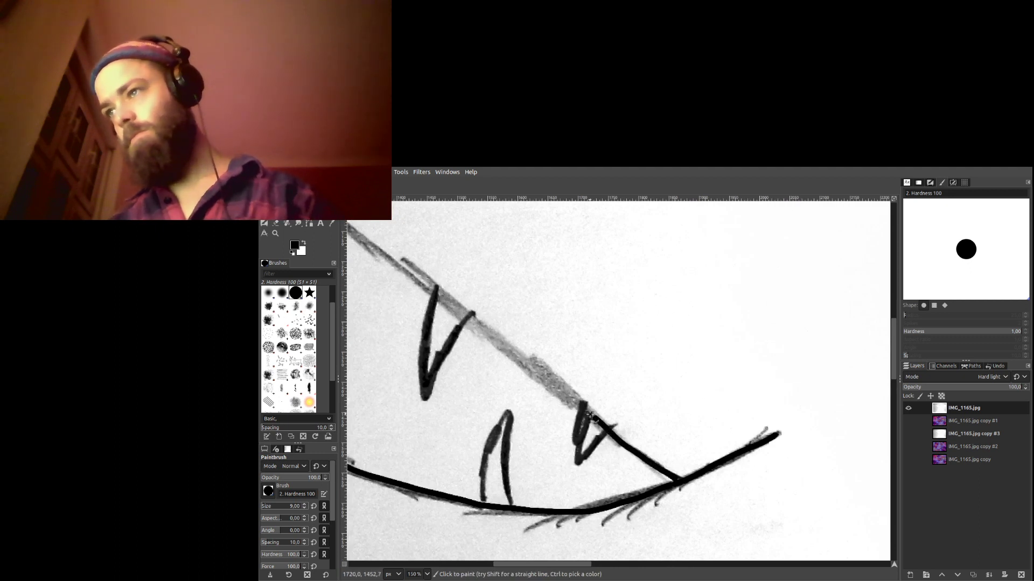
mouse_move(521, 361)
mouse_down()
mouse_move(436, 289)
mouse_move(656, 419)
mouse_up()
drag(522, 319, 661, 418)
mouse_move(535, 310)
mouse_down()
mouse_move(644, 459)
mouse_move(597, 434)
mouse_move(544, 380)
mouse_move(464, 266)
mouse_move(596, 434)
mouse_up()
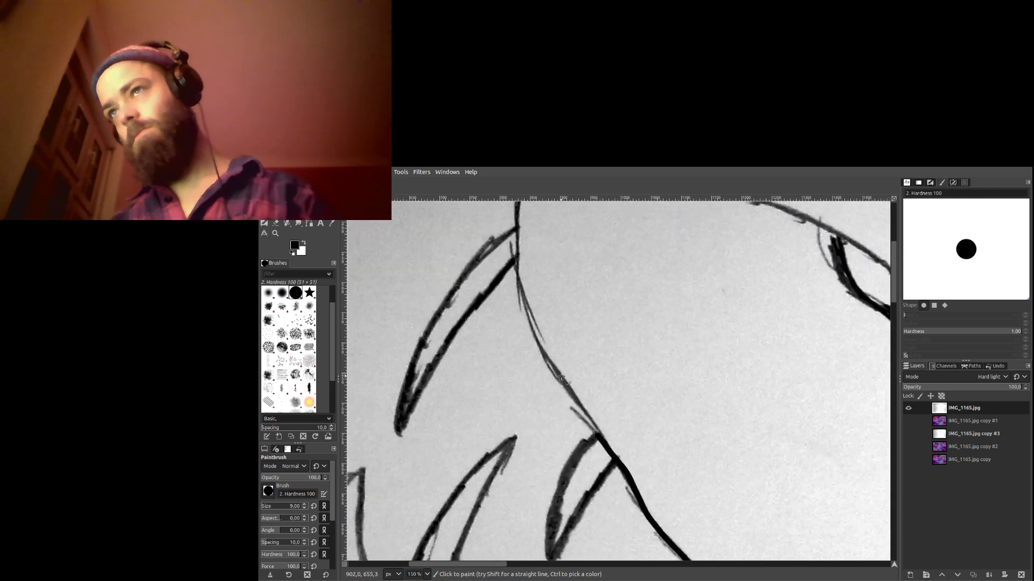
mouse_move(517, 249)
mouse_down()
mouse_move(541, 350)
mouse_move(607, 446)
mouse_up()
scroll(586, 420, up, 5)
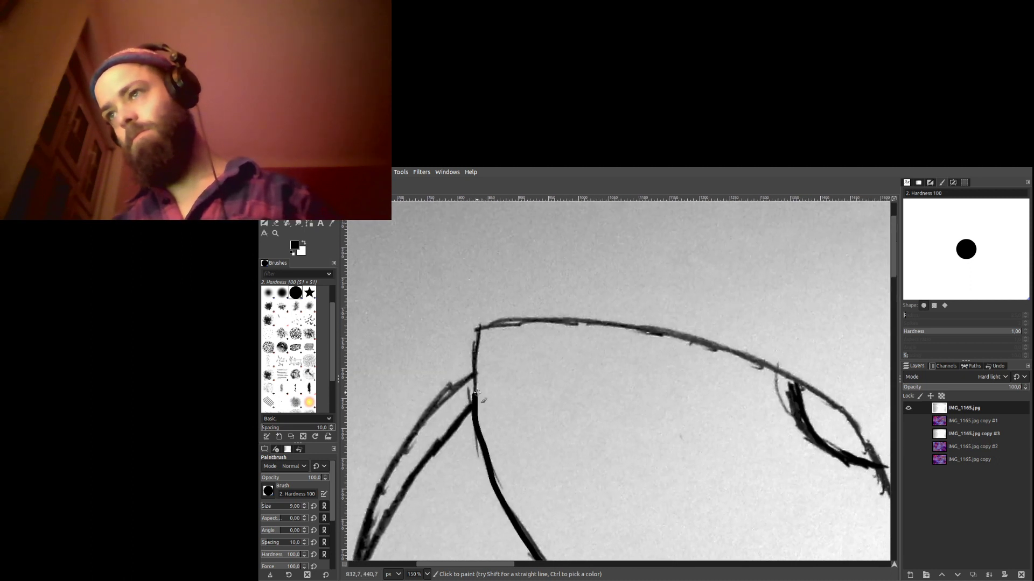
drag(478, 327, 474, 374)
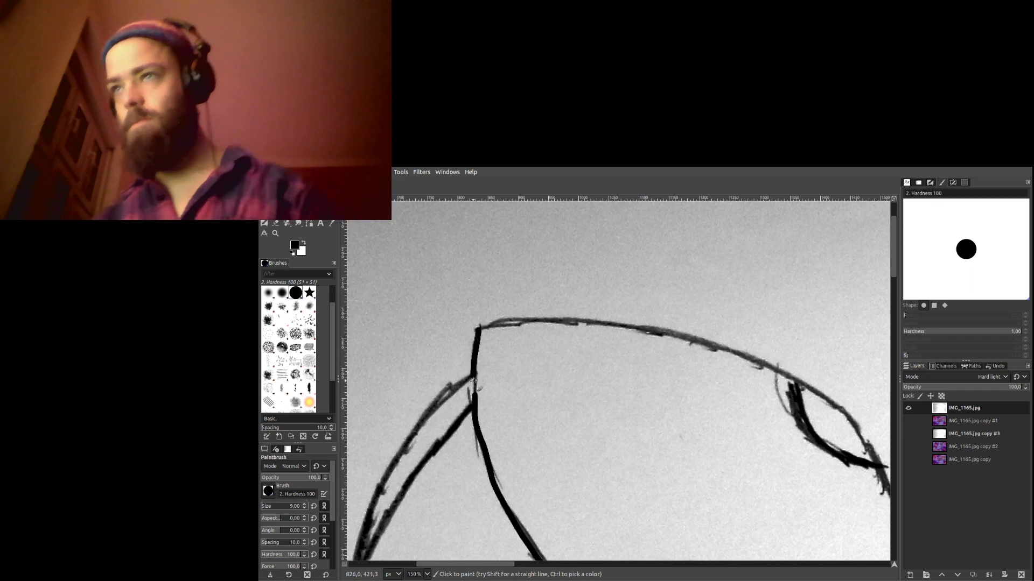
Ink the creature's long back outline from the right edge of the drawing upward toward the hump.
scroll(502, 423, down, 3)
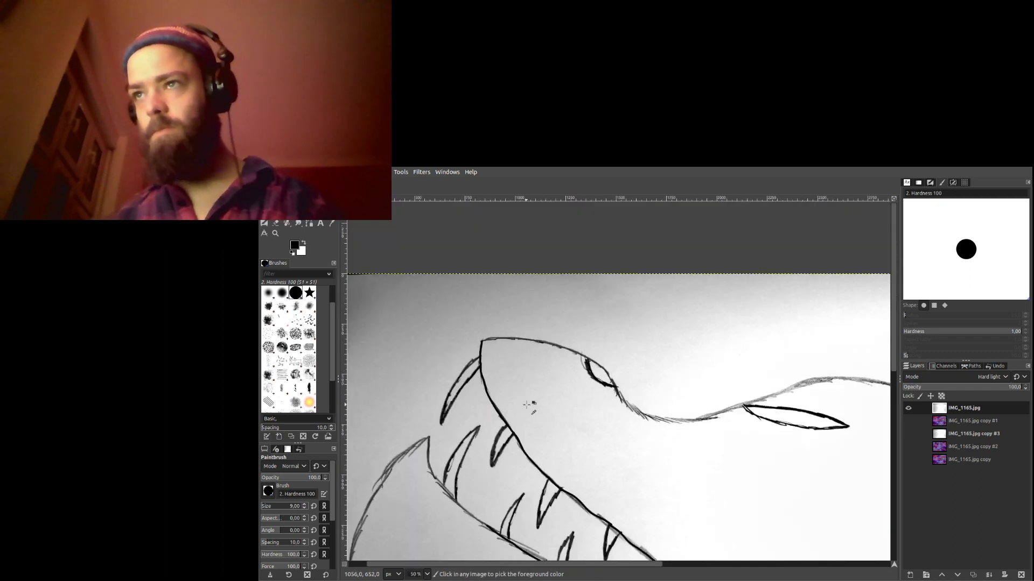
scroll(538, 377, right, 10)
scroll(538, 377, down, 5)
scroll(723, 473, up, 3)
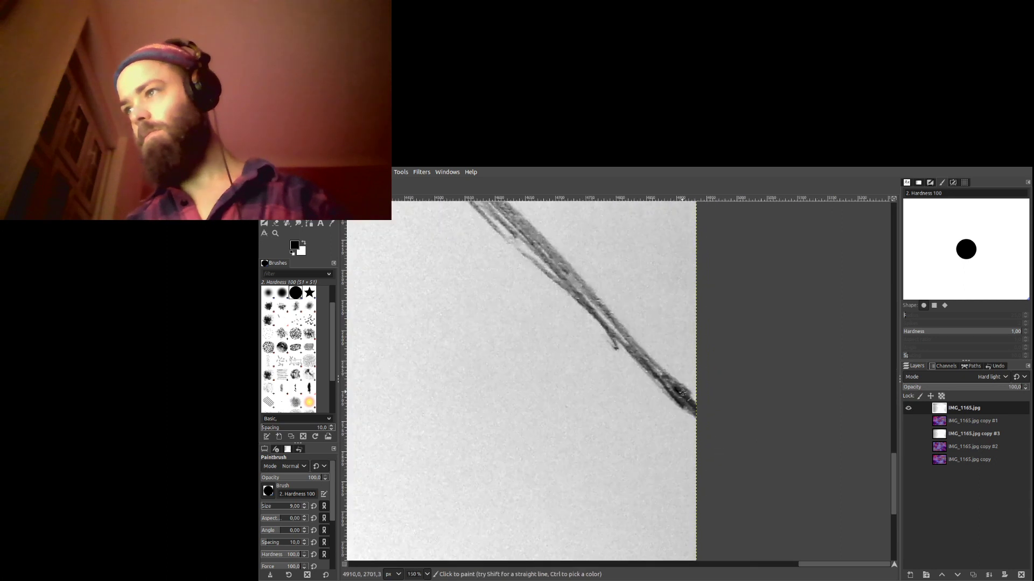
scroll(686, 401, down, 3)
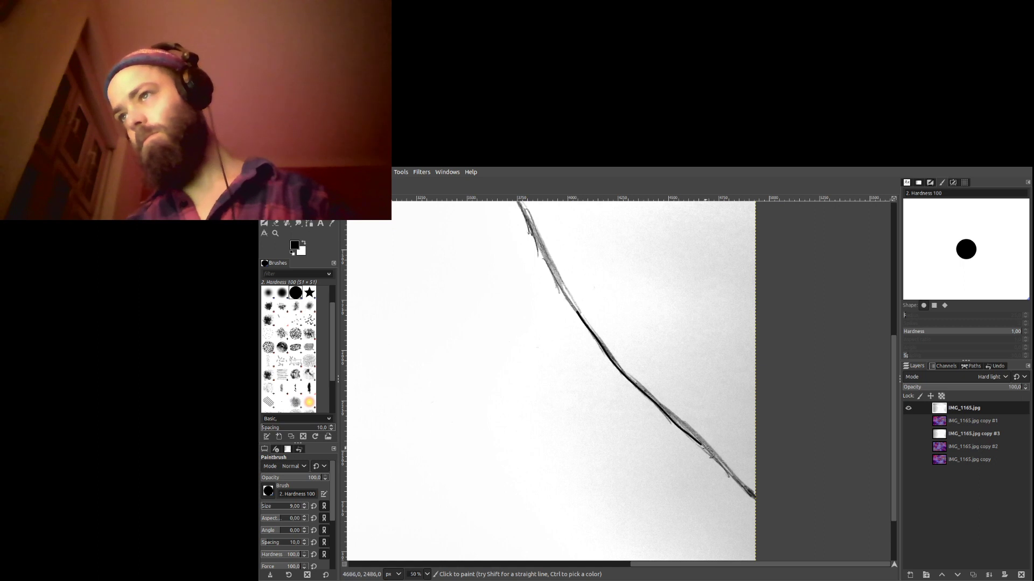
scroll(695, 458, up, 5)
scroll(695, 457, left, 3)
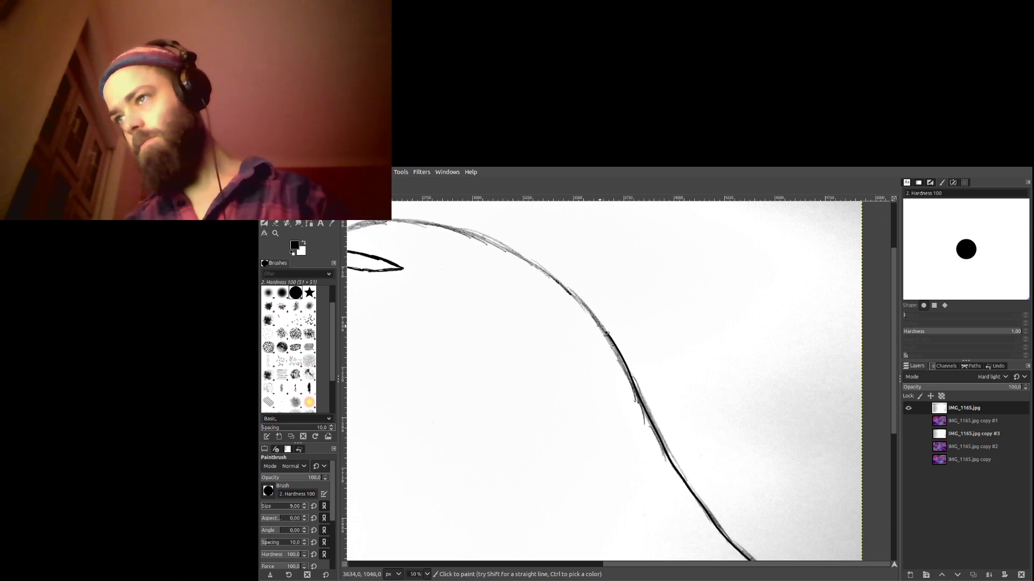
Continue the black back outline over the top of the hump and down just past the leaf-shaped ear.
scroll(681, 342, up, 2)
scroll(684, 343, left, 4)
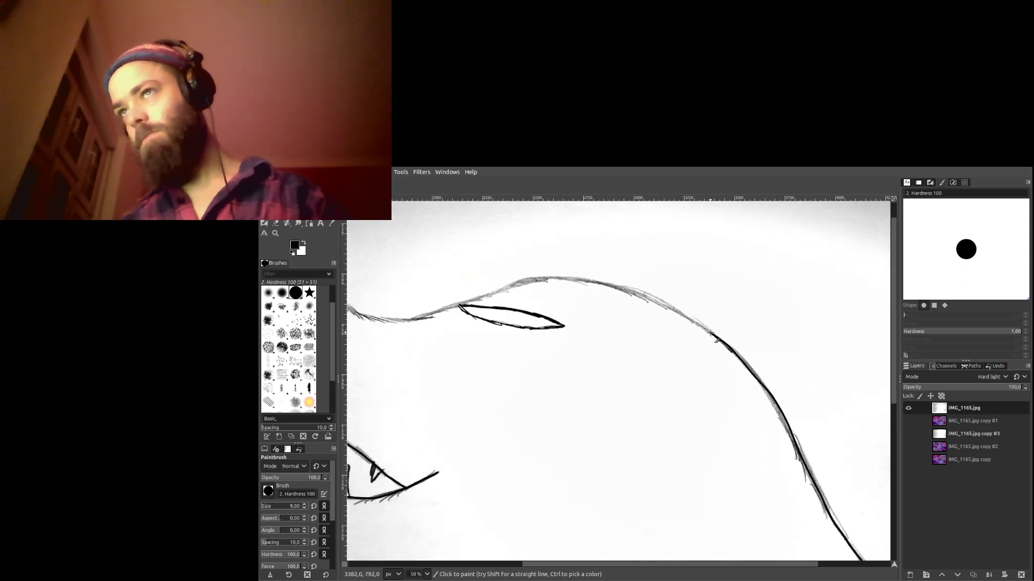
drag(700, 328, 659, 305)
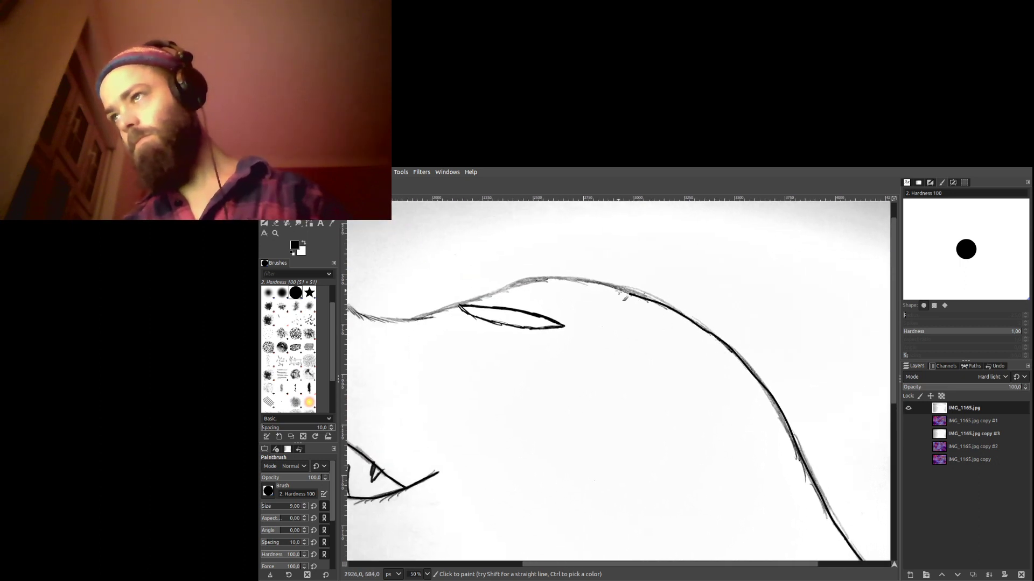
drag(512, 285, 484, 293)
mouse_move(422, 315)
mouse_down()
mouse_move(581, 357)
mouse_move(613, 353)
mouse_up()
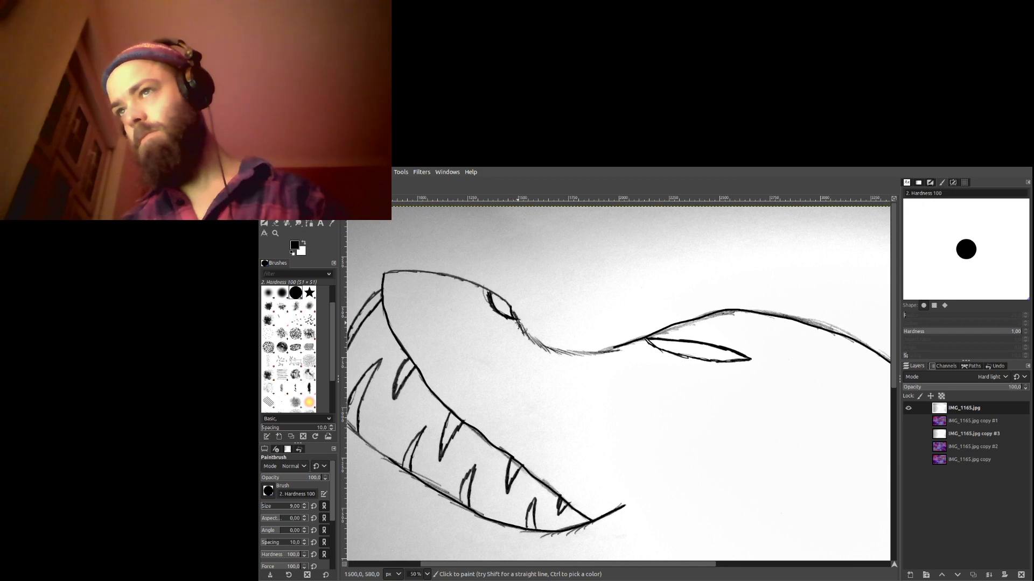
Ink the dip in the neck behind the eye and the top of the head from the snout tip to the eye.
scroll(514, 315, up, 2)
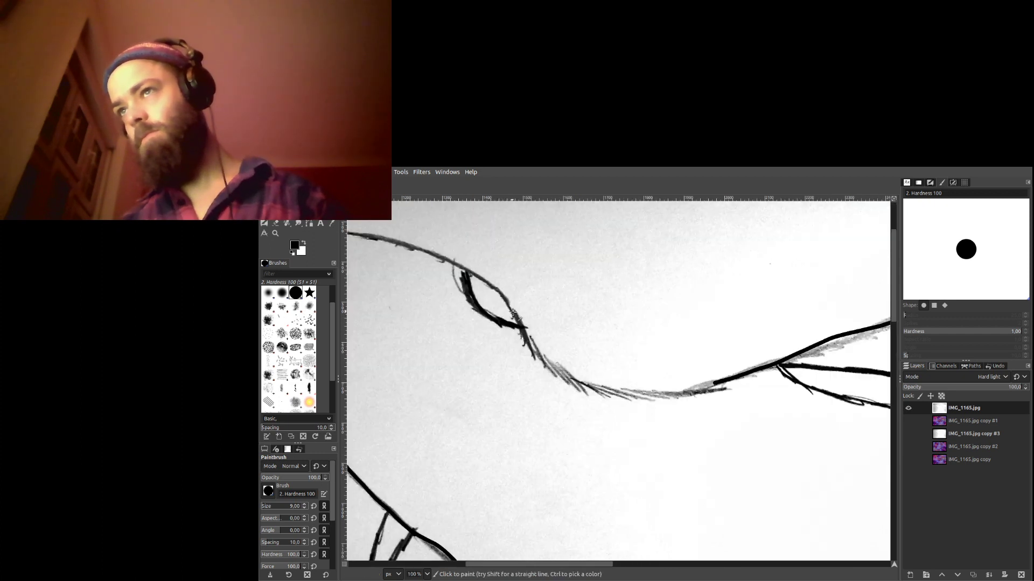
mouse_move(508, 300)
mouse_down()
mouse_move(563, 374)
mouse_move(672, 392)
mouse_up()
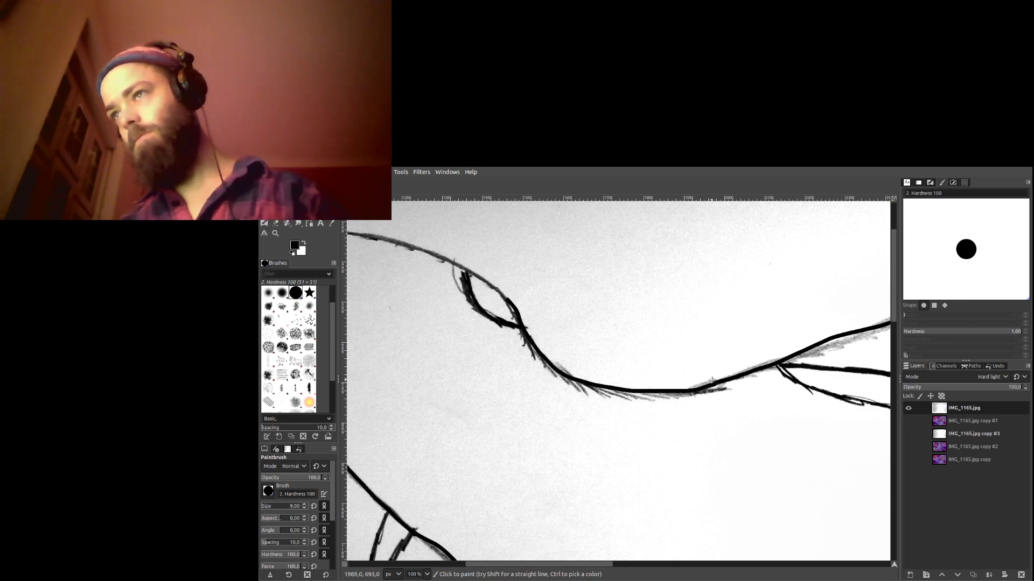
scroll(719, 382, up, 3)
scroll(604, 370, left, 5)
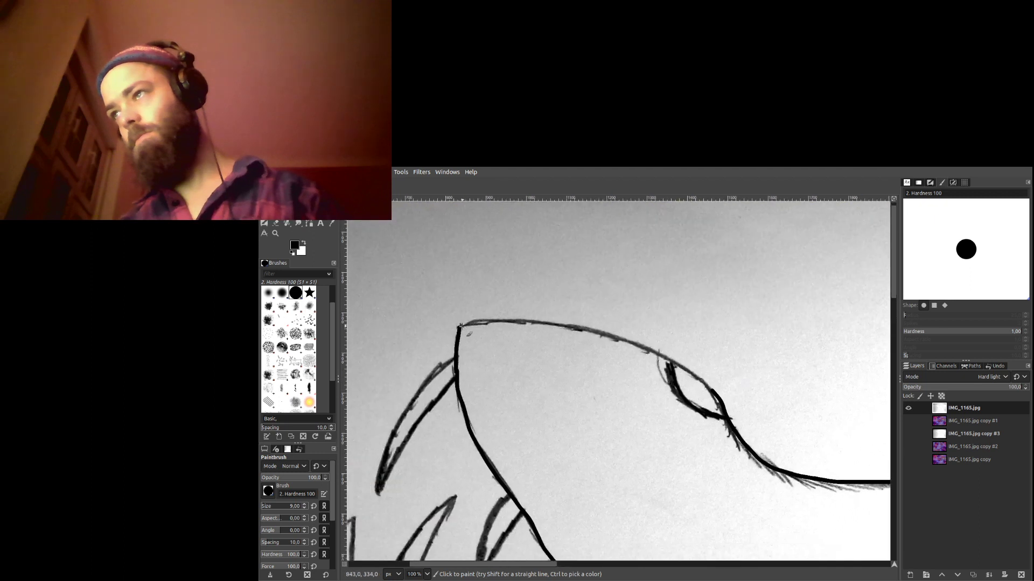
drag(460, 326, 479, 324)
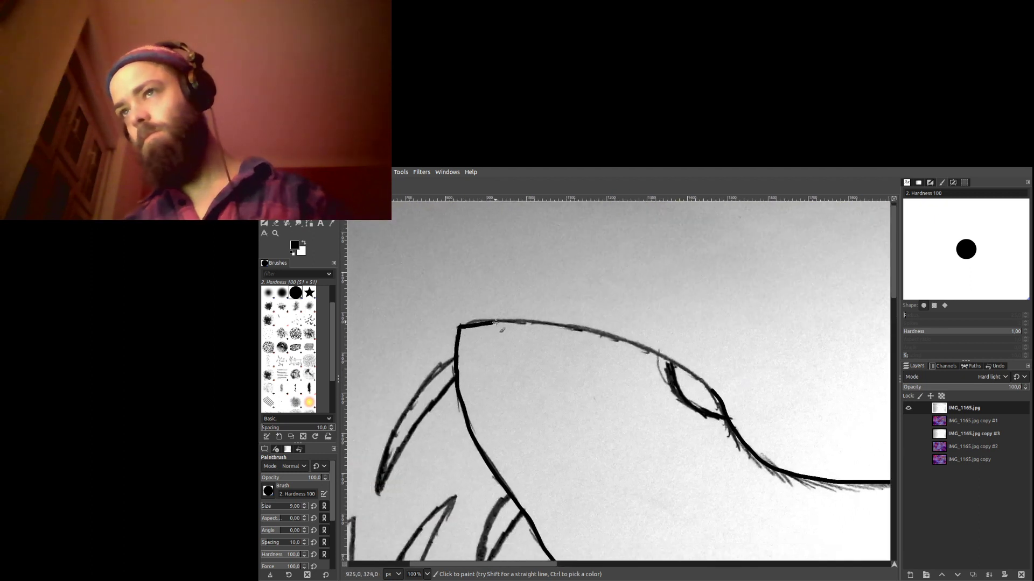
drag(560, 327, 641, 345)
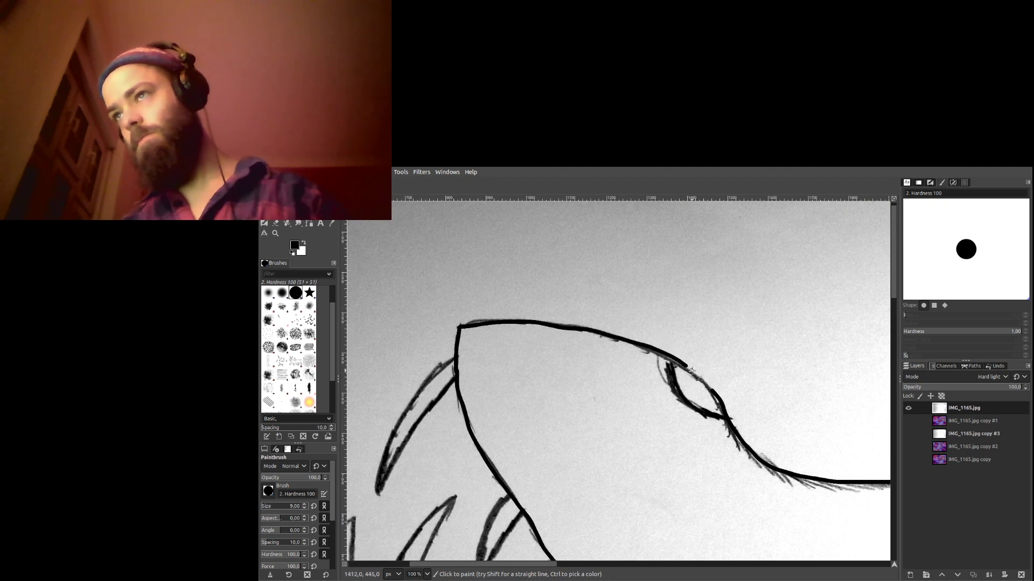
Extend the inked toothed edge of the lower jaw forward from the front teeth to the jaw's pointed tip.
scroll(715, 395, down, 3)
scroll(593, 350, down, 4)
scroll(592, 350, right, 2)
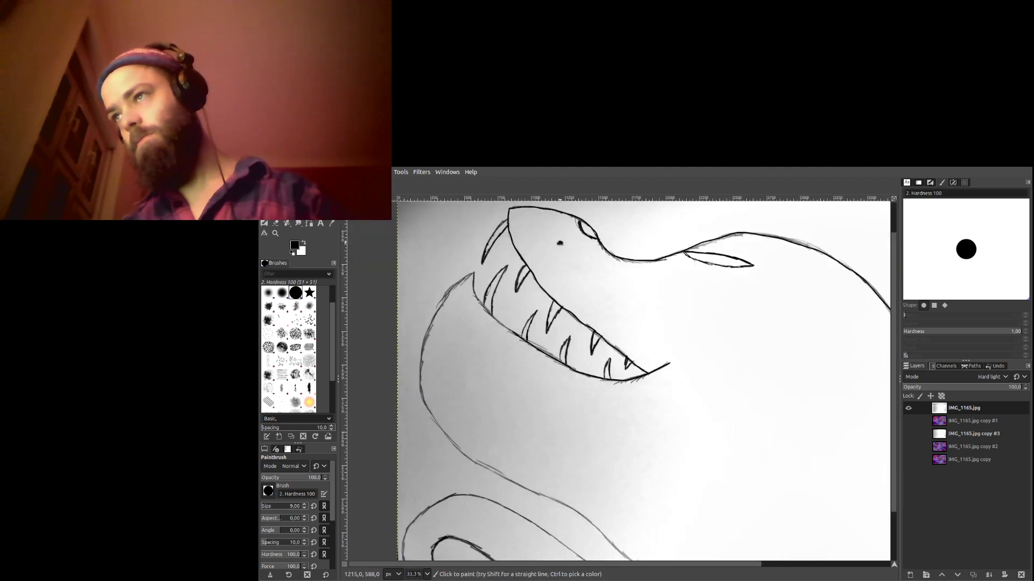
scroll(508, 290, up, 5)
scroll(592, 377, up, 3)
scroll(592, 377, left, 3)
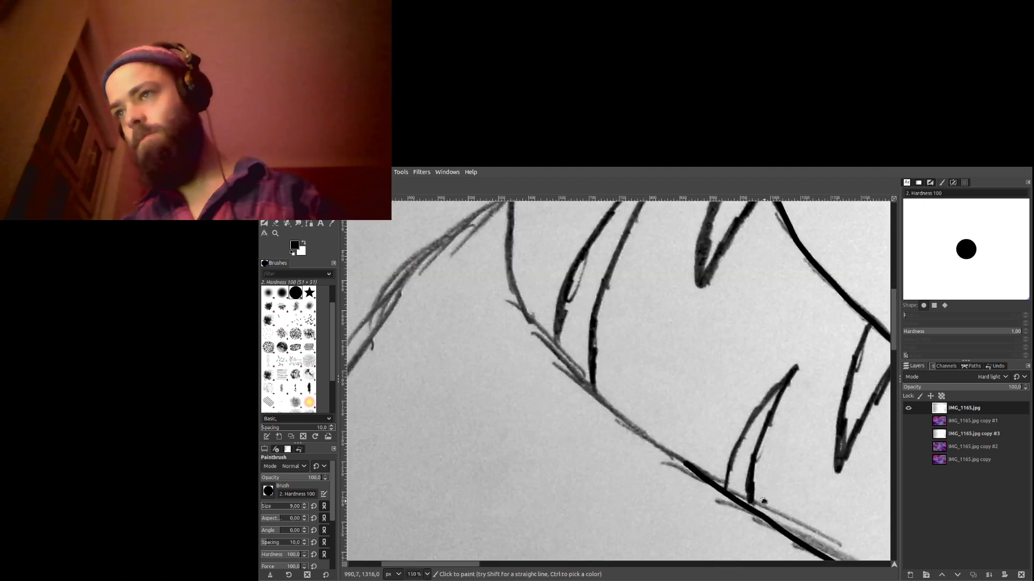
scroll(791, 559, right, 2)
scroll(791, 560, down, 1)
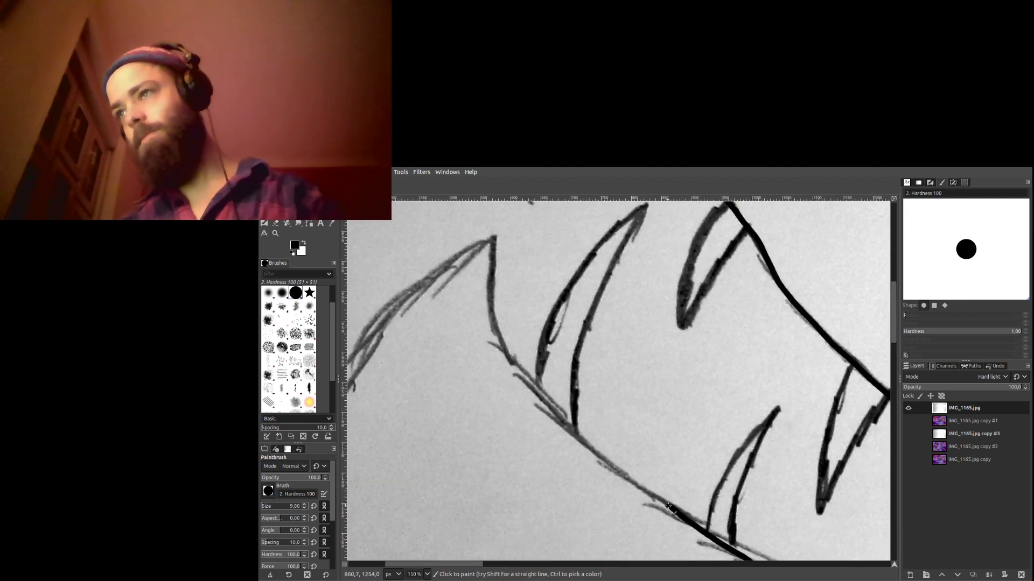
mouse_move(647, 492)
mouse_down()
mouse_move(573, 439)
mouse_move(515, 373)
mouse_move(489, 239)
mouse_up()
Ink the outer curve of the lower jaw in black from its pointed tip down to the throat's leftmost bend.
scroll(492, 300, left, 3)
scroll(592, 258, left, 3)
mouse_move(642, 232)
mouse_down()
mouse_move(570, 278)
mouse_move(543, 314)
mouse_move(468, 432)
mouse_move(439, 527)
mouse_up()
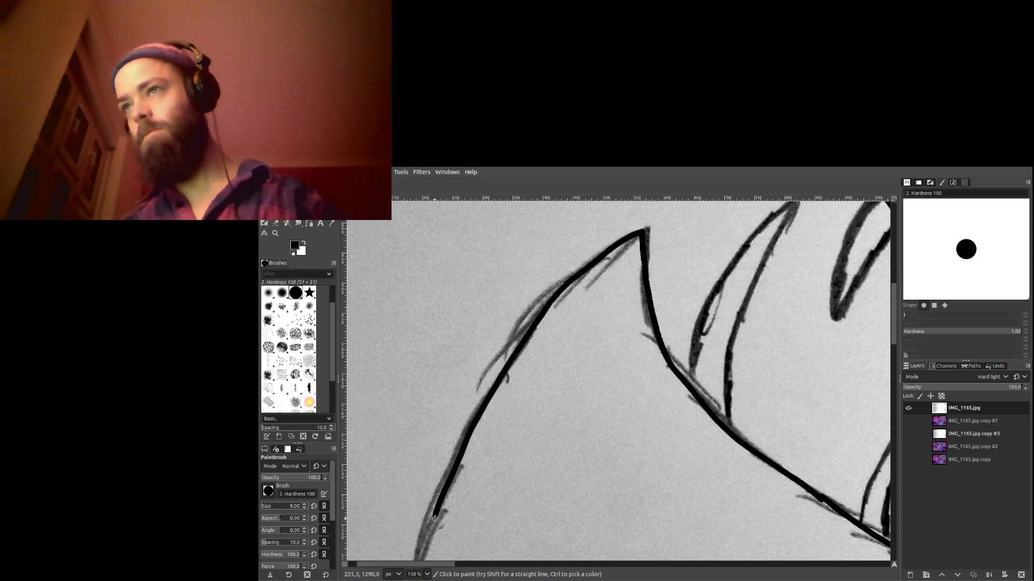
scroll(538, 376, down, 12)
scroll(538, 377, left, 6)
scroll(603, 275, up, 4)
mouse_move(610, 260)
mouse_down()
mouse_move(582, 347)
mouse_move(570, 448)
mouse_up()
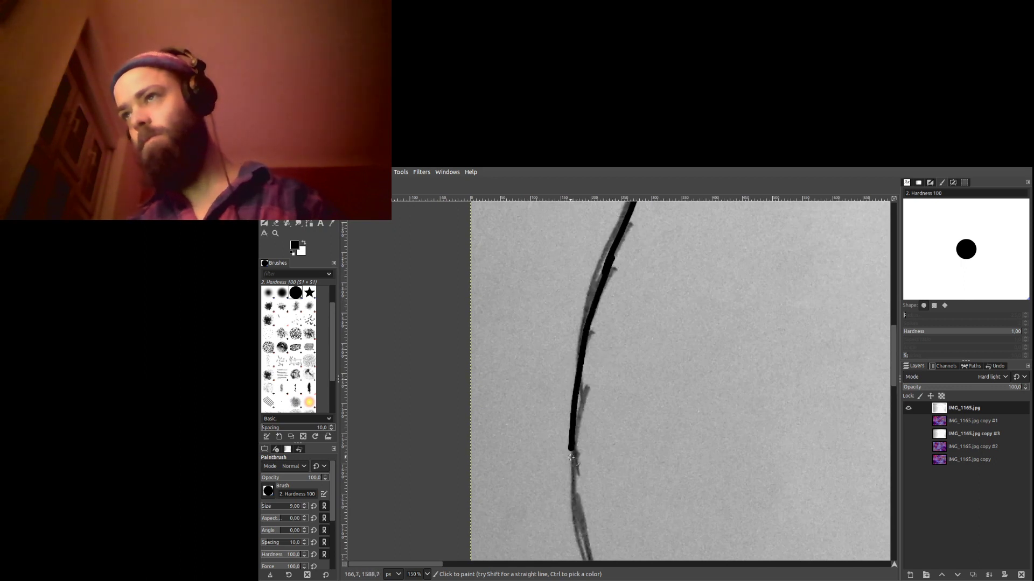
Trace the throat outline in black from its leftmost bend down along the diagonal pencil line below.
scroll(538, 350, down, 8)
scroll(539, 350, right, 3)
mouse_move(500, 227)
mouse_down()
mouse_move(519, 328)
mouse_move(554, 388)
mouse_up()
scroll(554, 389, down, 5)
scroll(554, 389, right, 5)
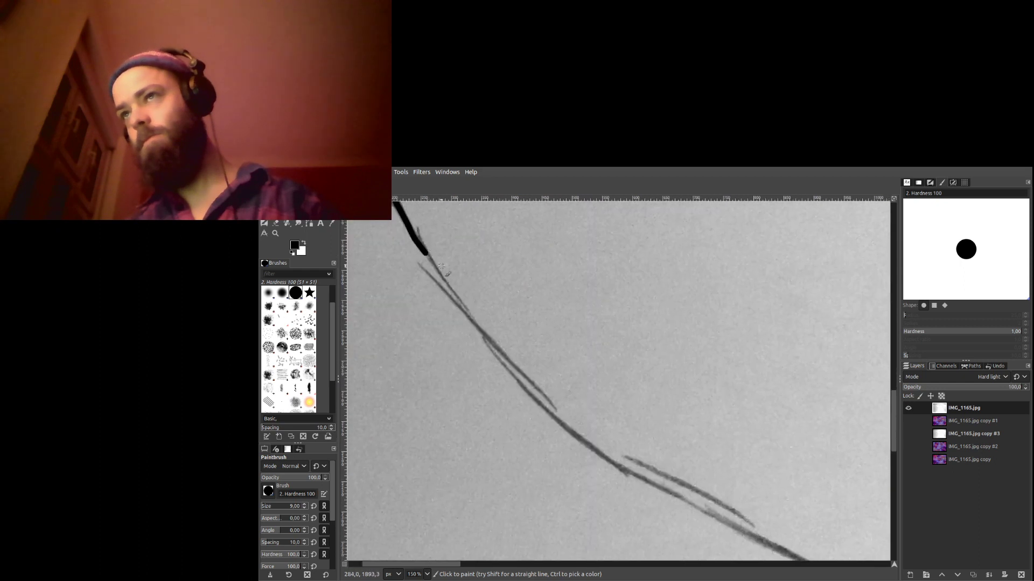
mouse_move(428, 262)
mouse_down()
mouse_move(490, 352)
mouse_move(577, 434)
mouse_up()
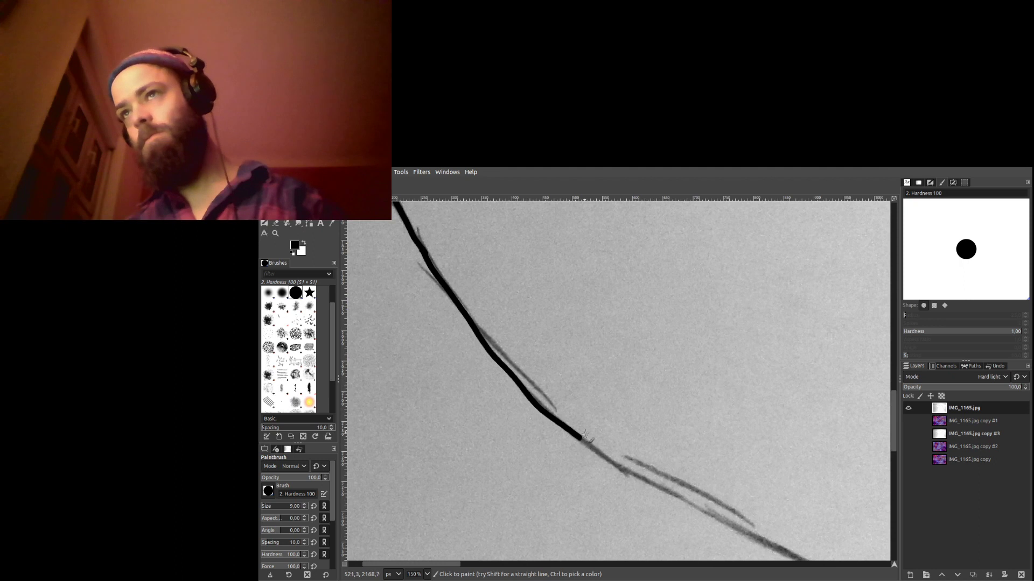
Continue inking the creature's underside above the curled tail, following the pencil line until it steepens downward.
scroll(386, 243, down, 3)
scroll(477, 338, down, 2)
scroll(477, 338, right, 3)
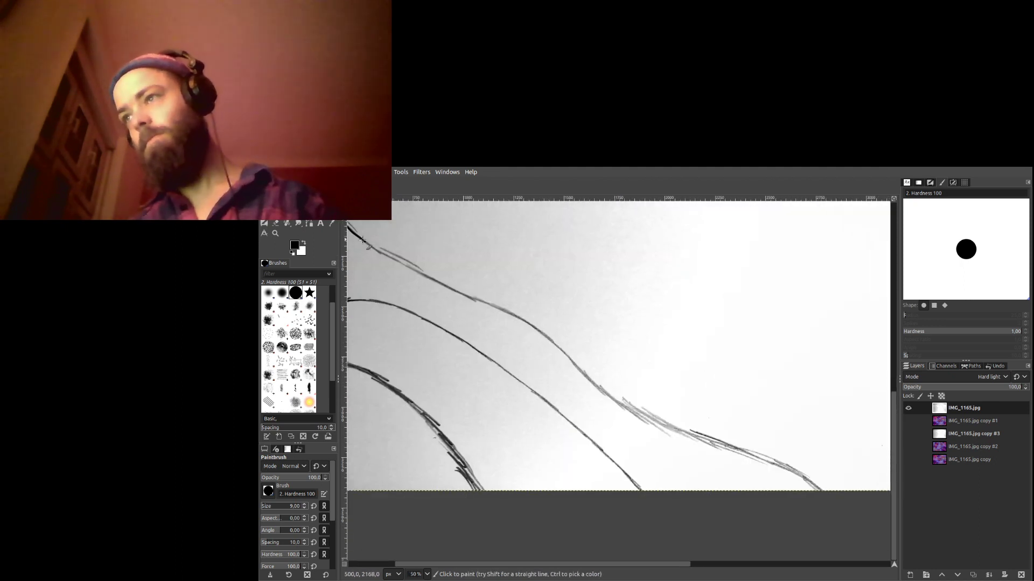
drag(375, 249, 476, 299)
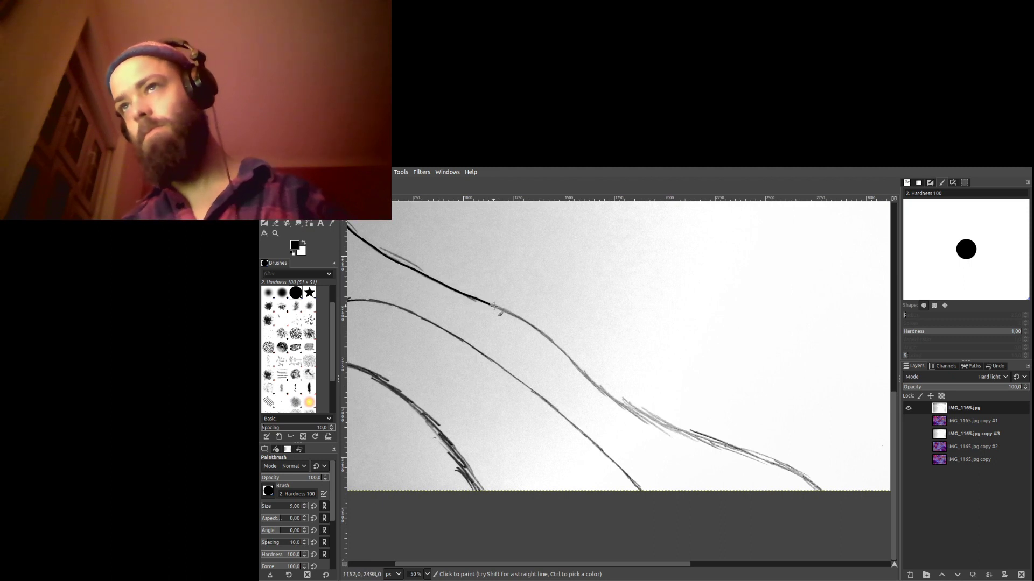
drag(561, 350, 576, 364)
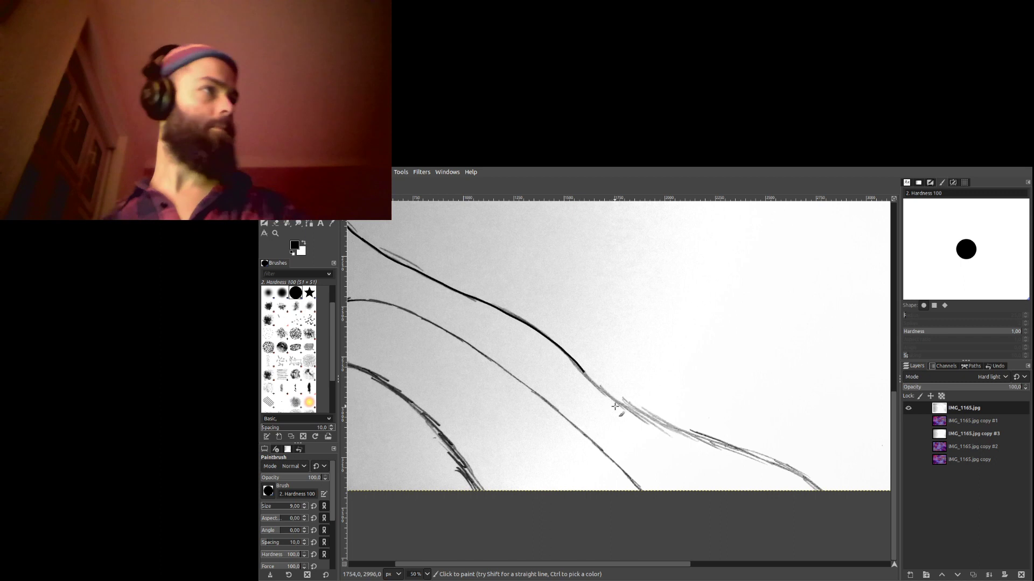
Finish the black underside outline over the remaining sketchy pencil lines down to the bottom edge of the drawing.
key(space)
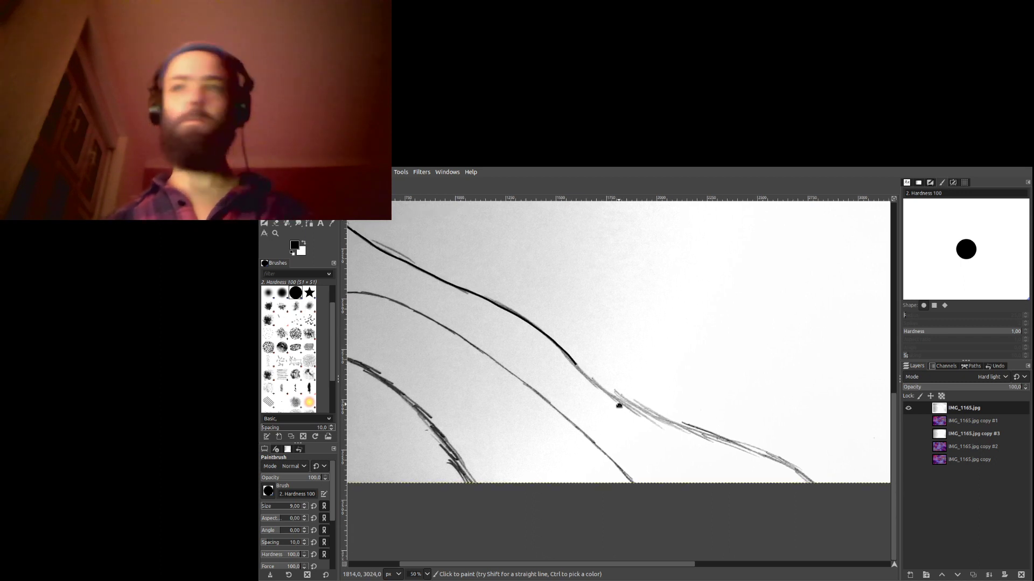
mouse_move(609, 399)
mouse_down()
mouse_move(542, 353)
mouse_move(507, 304)
mouse_up()
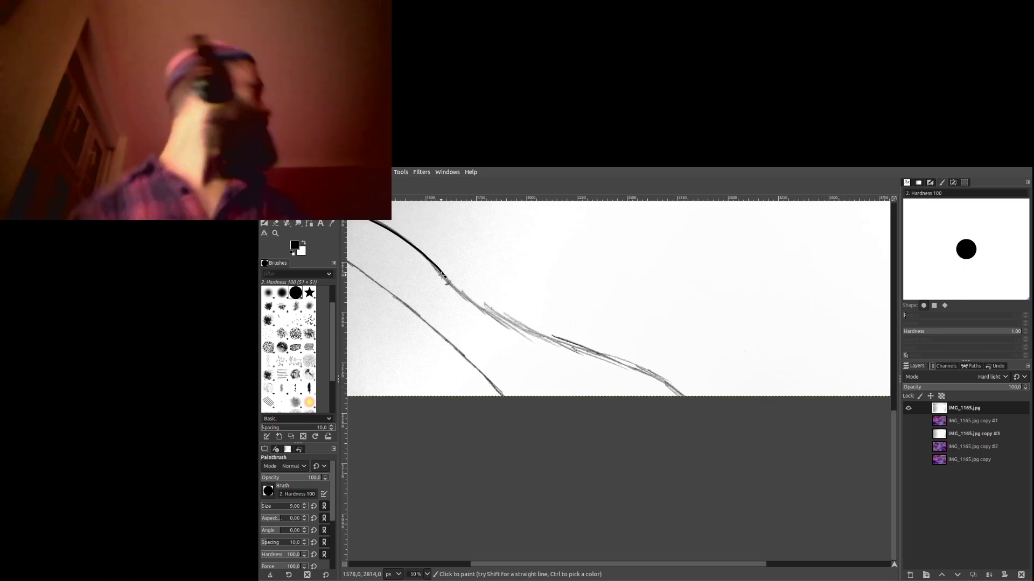
key(ctrl)
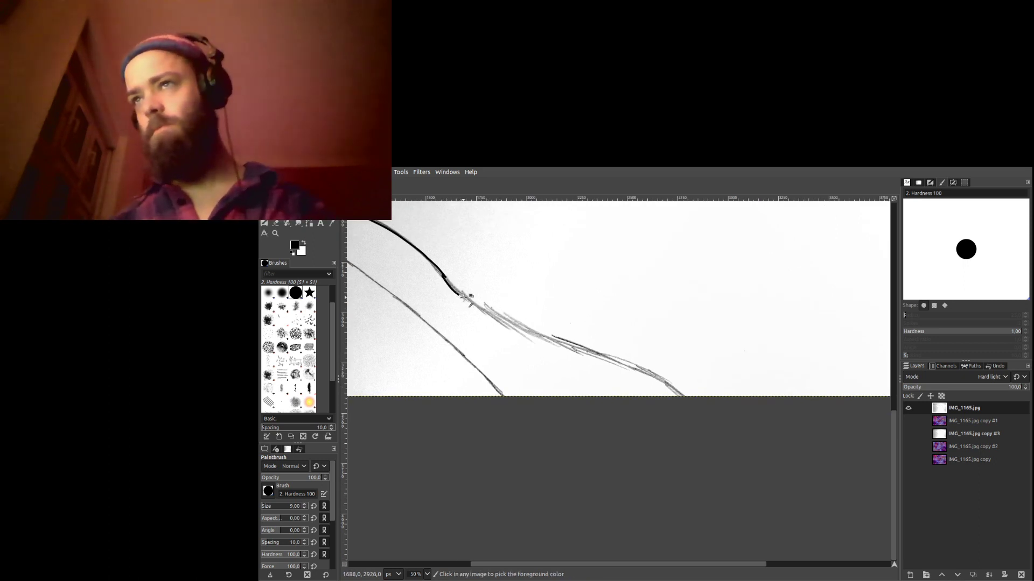
scroll(457, 284, up, 2)
mouse_move(446, 283)
mouse_down()
mouse_move(534, 357)
mouse_move(728, 436)
mouse_up()
scroll(465, 273, down, 3)
scroll(465, 273, right, 5)
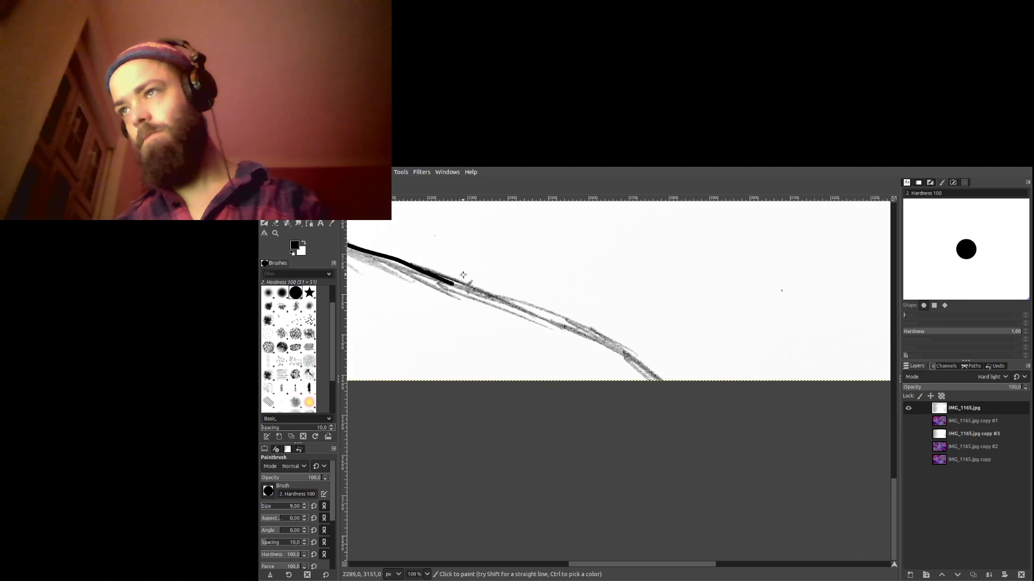
mouse_move(469, 292)
mouse_down()
mouse_move(558, 319)
mouse_move(627, 358)
mouse_up()
scroll(659, 384, left, 15)
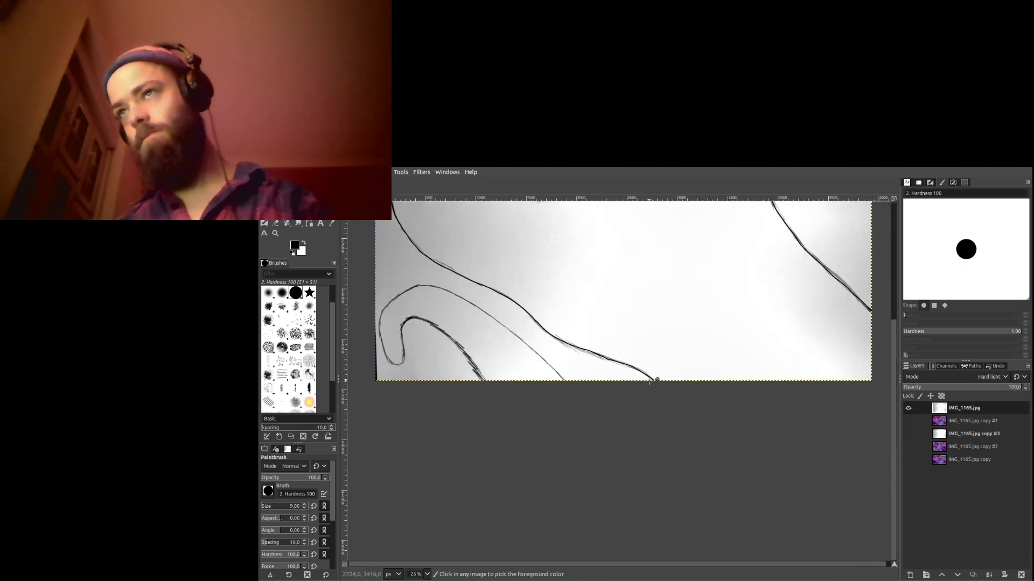
Ink the curled tail in black from its inner bend around the tip and along the outer edge down towards the drawing's bottom.
scroll(542, 357, up, 3)
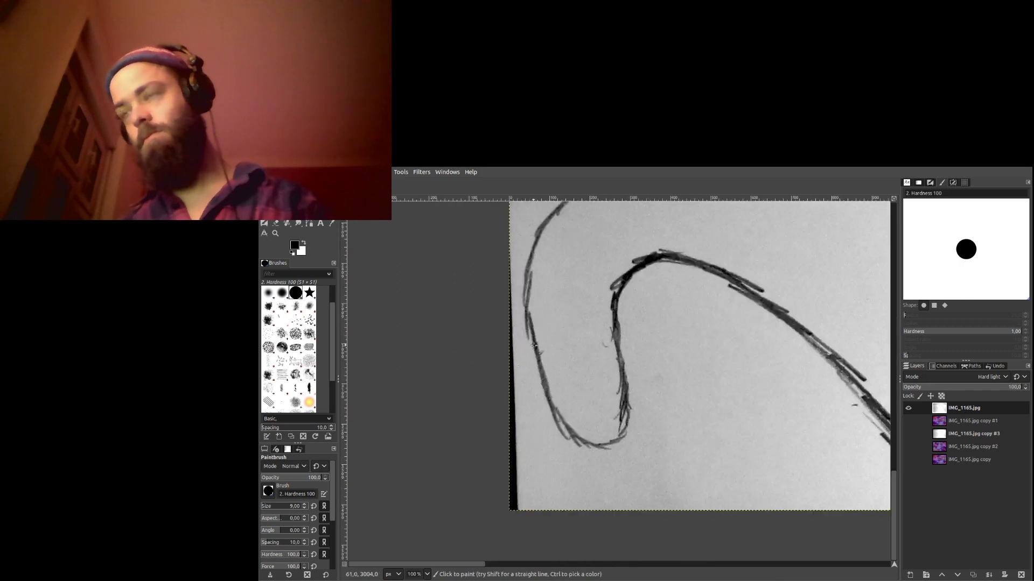
mouse_move(638, 267)
mouse_down()
mouse_move(616, 300)
mouse_move(620, 433)
mouse_move(598, 443)
mouse_move(560, 410)
mouse_up()
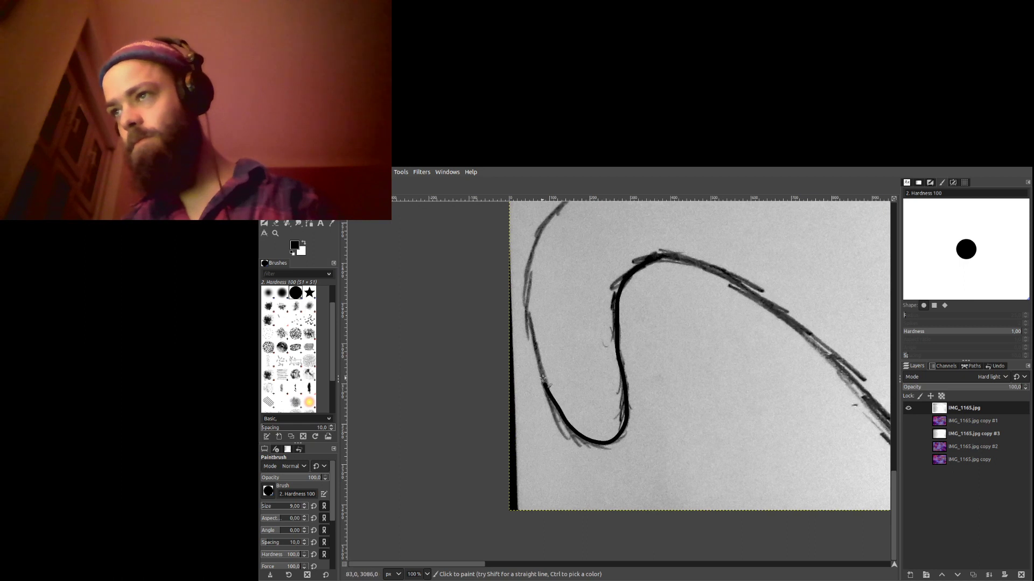
drag(529, 324, 526, 281)
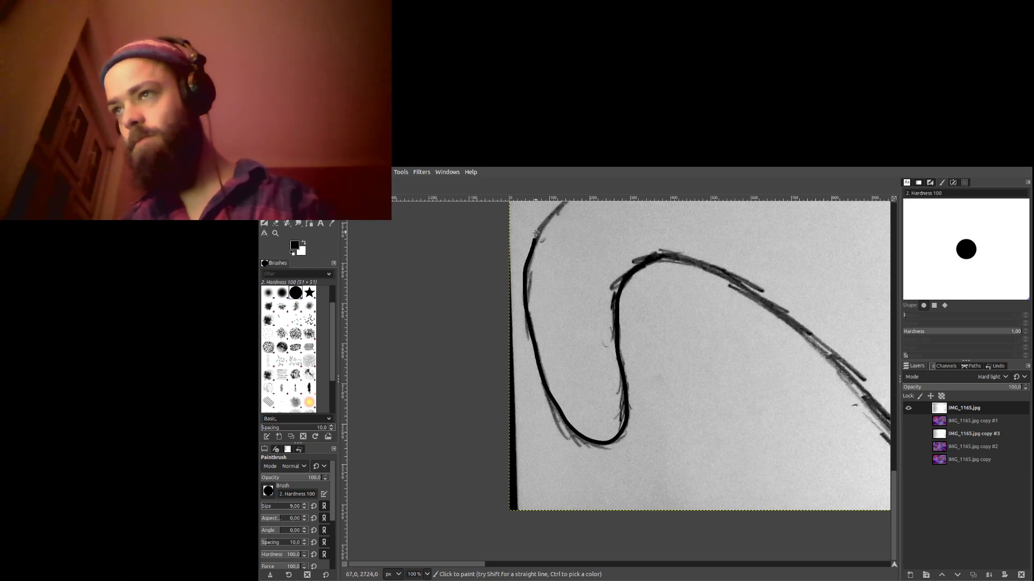
mouse_move(555, 230)
mouse_down()
mouse_move(541, 292)
mouse_move(419, 388)
mouse_move(416, 363)
mouse_move(476, 320)
mouse_up()
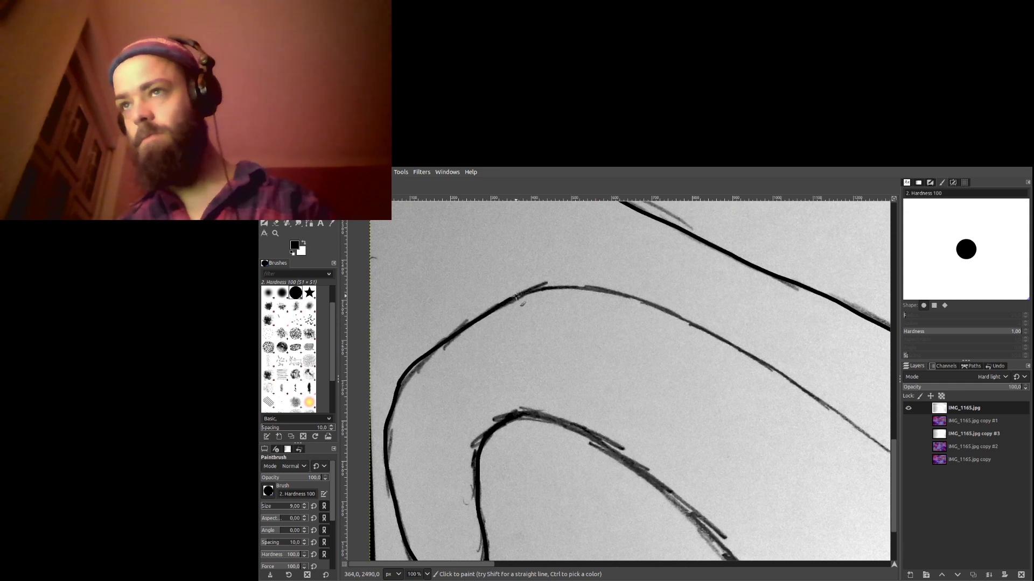
mouse_move(622, 296)
mouse_down()
mouse_move(721, 347)
mouse_move(441, 295)
mouse_move(529, 343)
mouse_move(662, 446)
mouse_move(373, 240)
mouse_move(444, 292)
mouse_move(578, 423)
mouse_up()
scroll(516, 358, left, 6)
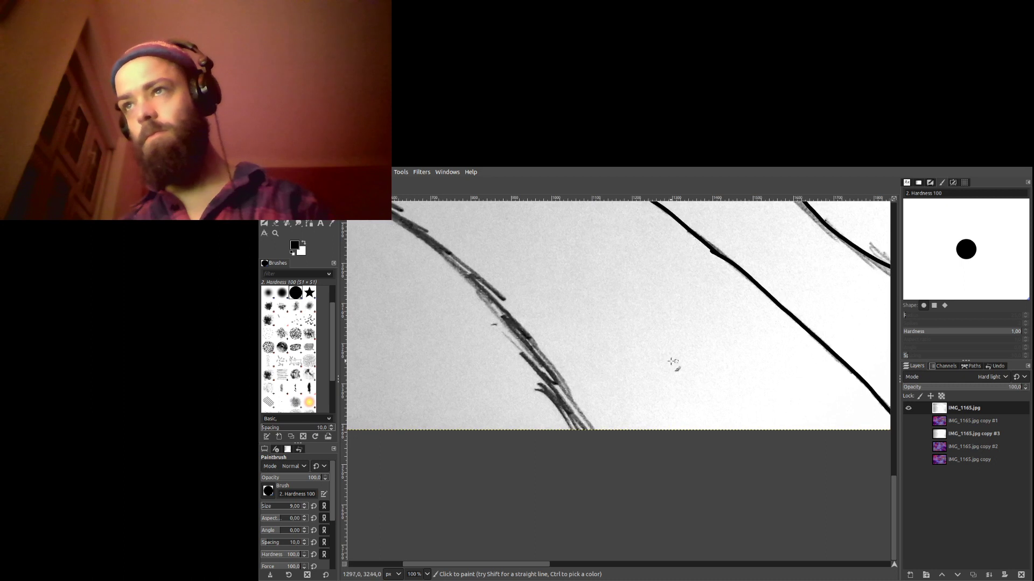
Trace the tail's sketchy inner edge in black from the top of its bend down to the bottom of the drawing.
scroll(457, 279, left, 3)
scroll(456, 278, up, 2)
mouse_move(450, 277)
mouse_down()
mouse_move(598, 365)
mouse_move(665, 447)
mouse_up()
scroll(525, 298, down, 3)
scroll(524, 298, right, 2)
mouse_move(521, 289)
mouse_down()
mouse_move(554, 327)
mouse_move(595, 407)
mouse_up()
Examine the inked drawing up close around the head, mouth, teeth and back for gaps in the outline.
scroll(606, 338, up, 10)
scroll(606, 338, right, 5)
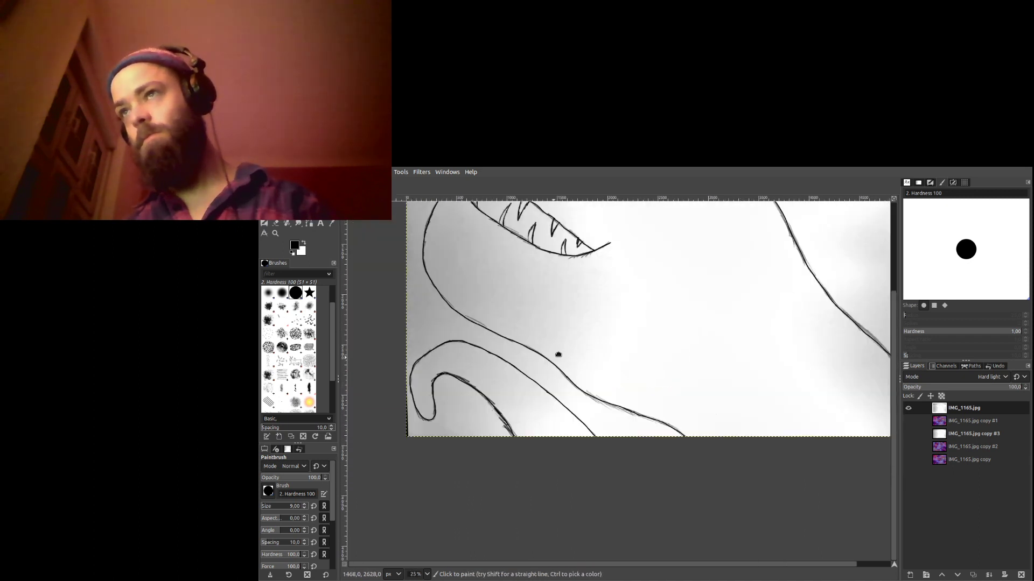
scroll(598, 341, up, 6)
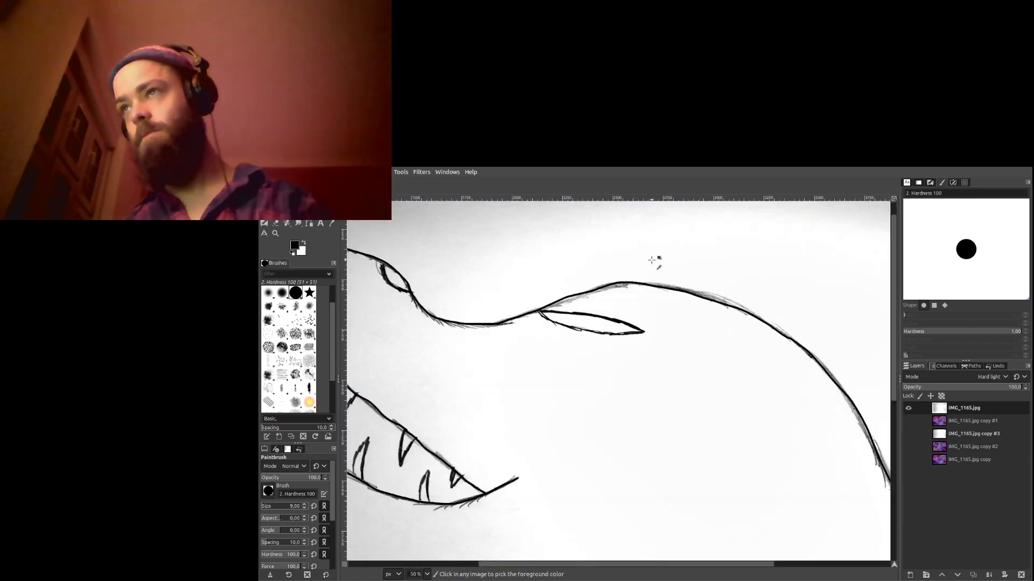
scroll(669, 330, down, 4)
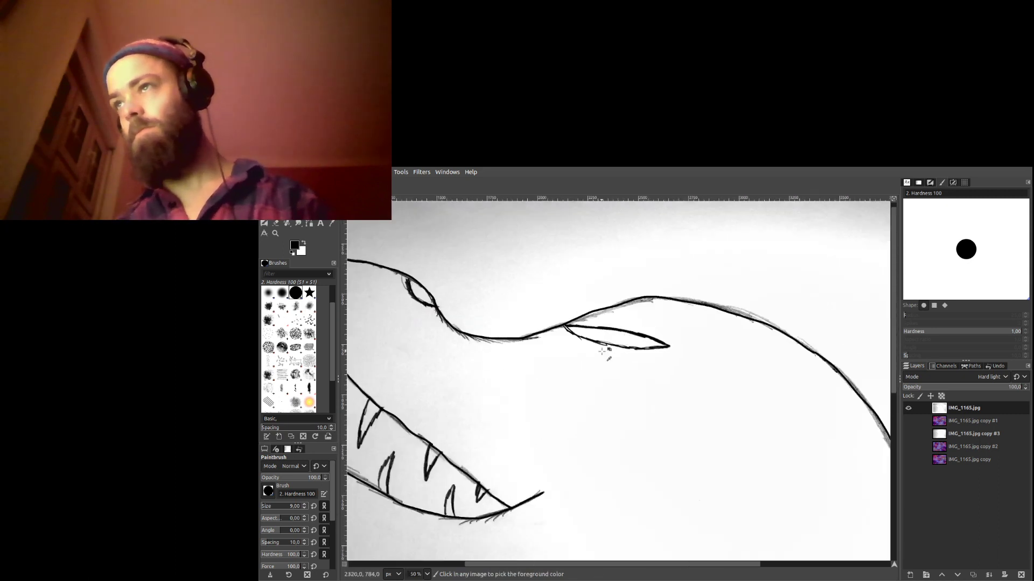
scroll(530, 393, down, 2)
scroll(596, 369, down, 2)
scroll(510, 275, up, 3)
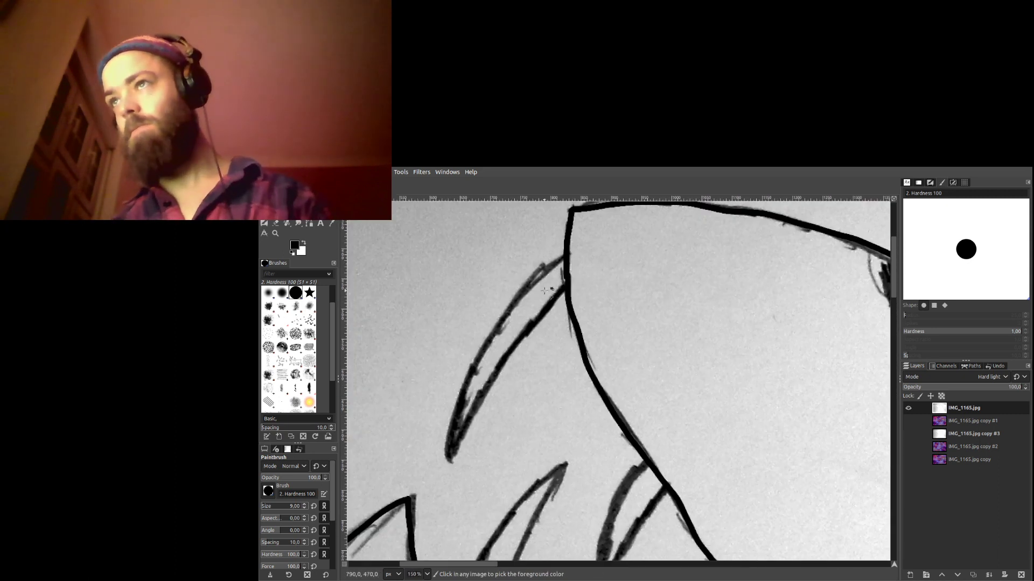
scroll(545, 290, down, 6)
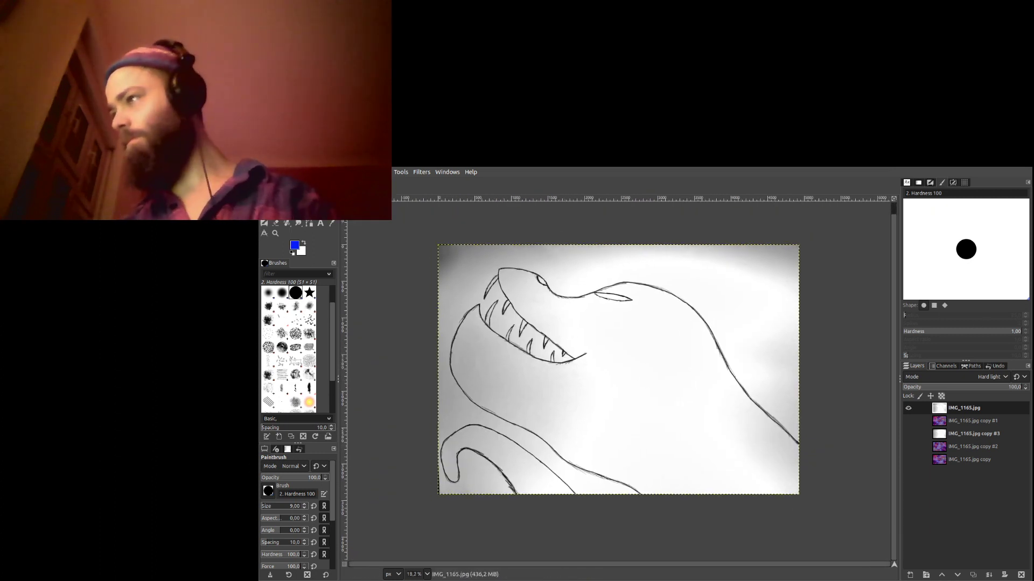
Fuzzy-select the background around the creature, combining the areas above its back, around the jaw and tail, and inside the mouth.
key(u)
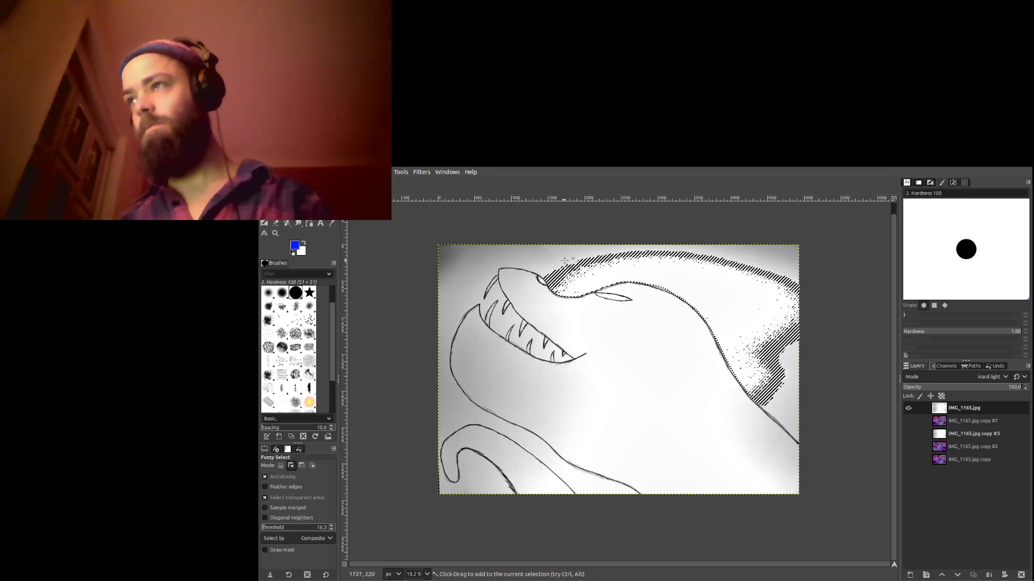
click(513, 258)
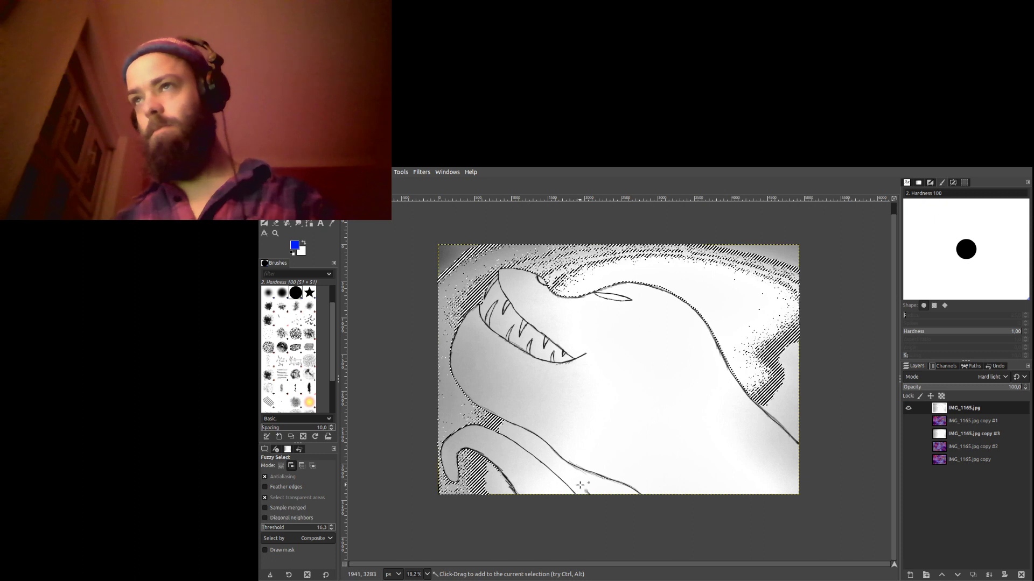
click(521, 440)
click(526, 444)
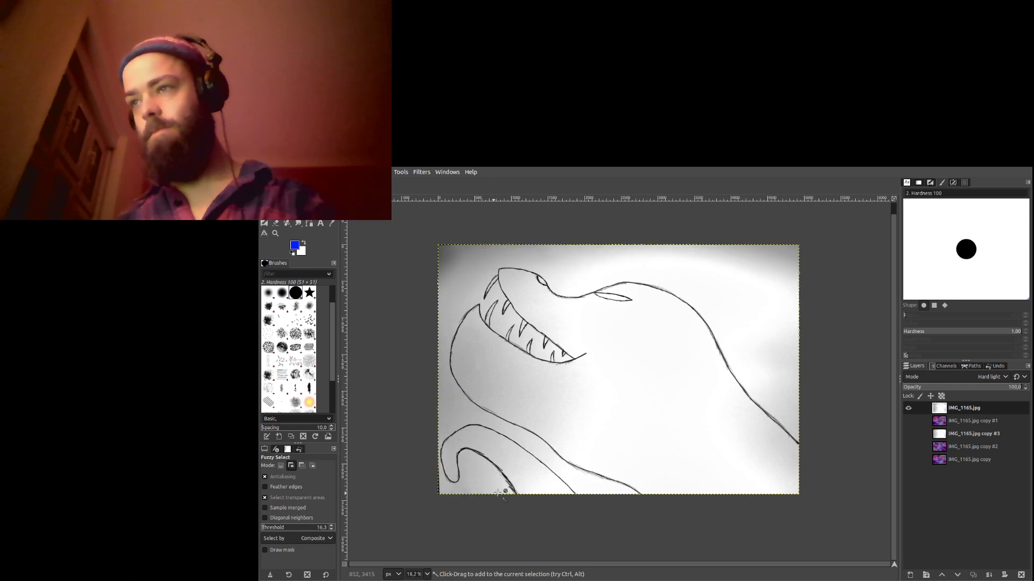
key(ctrl+z)
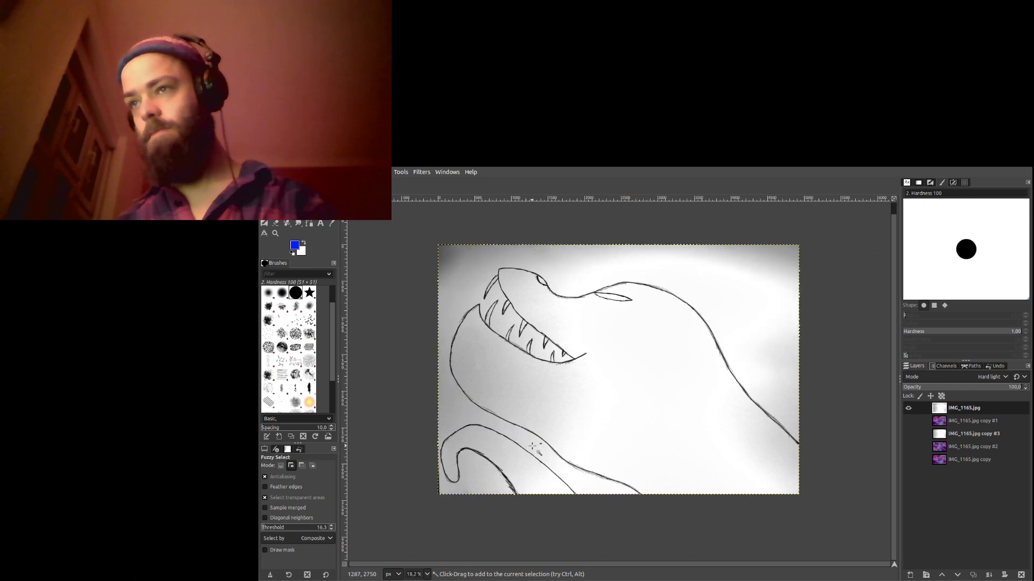
click(494, 294)
Add the unselected patches between the teeth and in the background's upper corners to the fuzzy selection.
scroll(513, 330, up, 4)
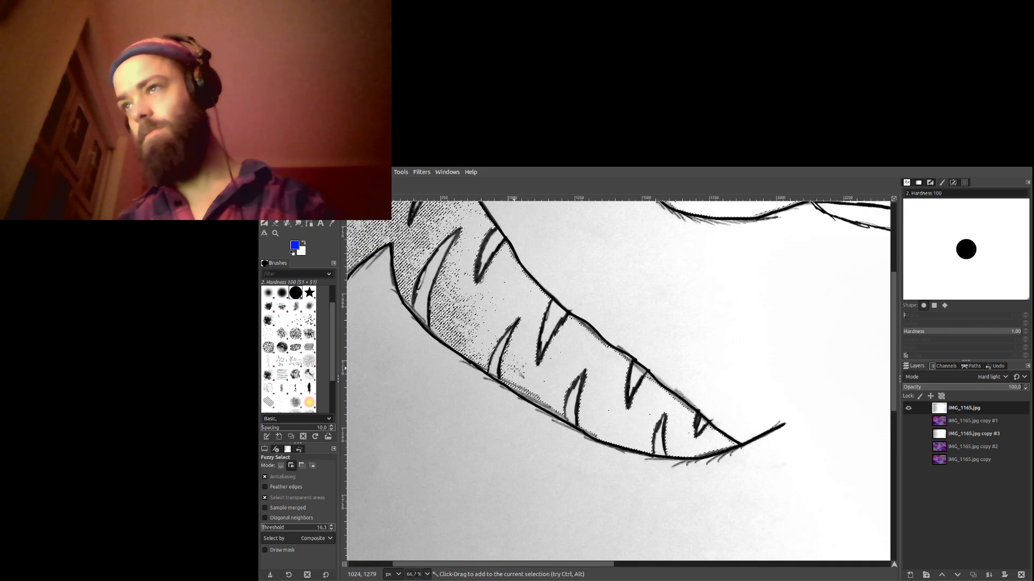
drag(396, 285, 631, 418)
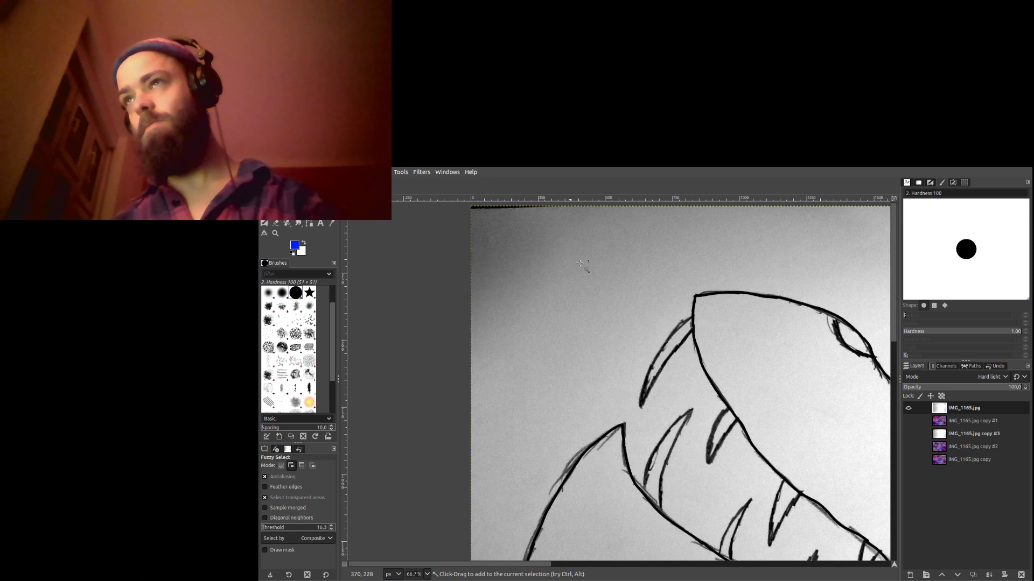
scroll(592, 345, down, 2)
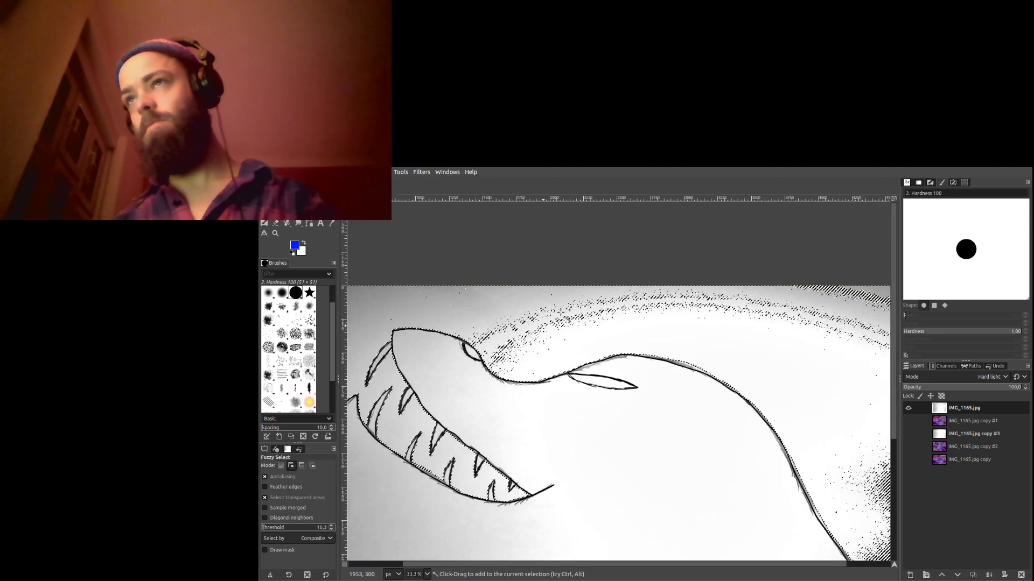
scroll(641, 369, right, 5)
scroll(640, 368, down, 2)
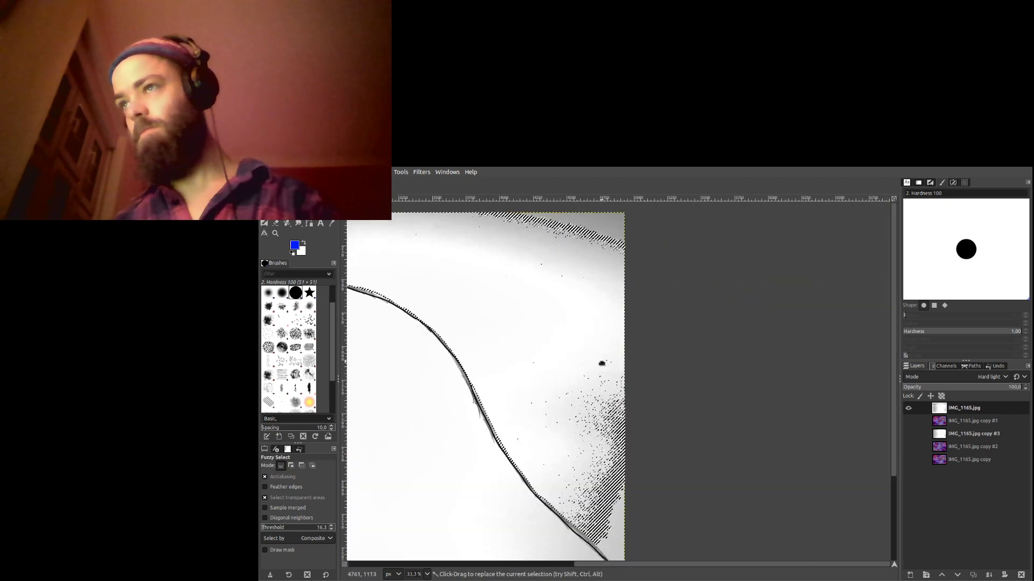
scroll(624, 323, up, 1)
scroll(624, 323, left, 1)
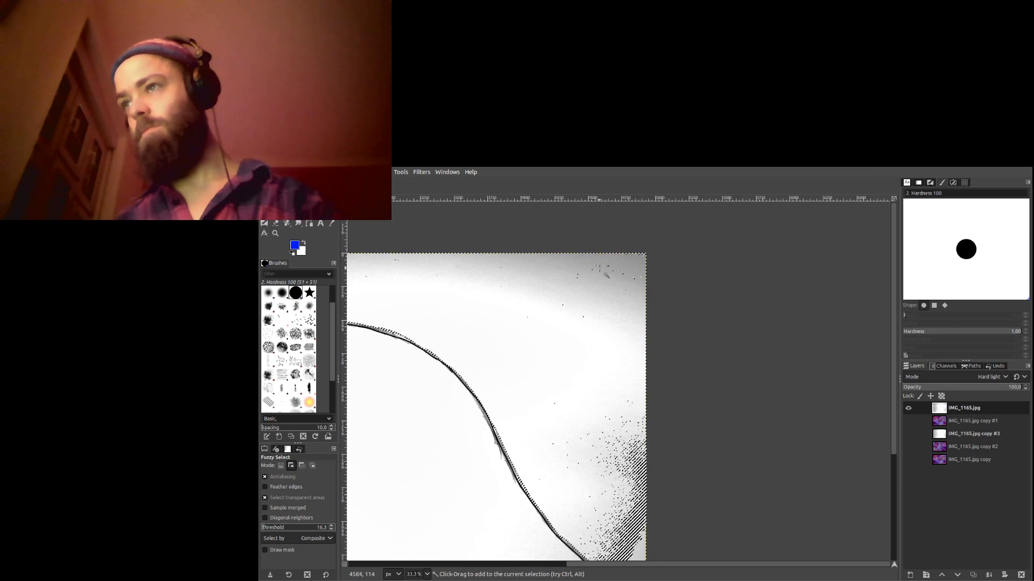
Extend the selection over the remaining shaded background beside the creature's back and around the curled tail.
scroll(603, 269, down, 4)
scroll(603, 269, right, 1)
drag(605, 376, 606, 381)
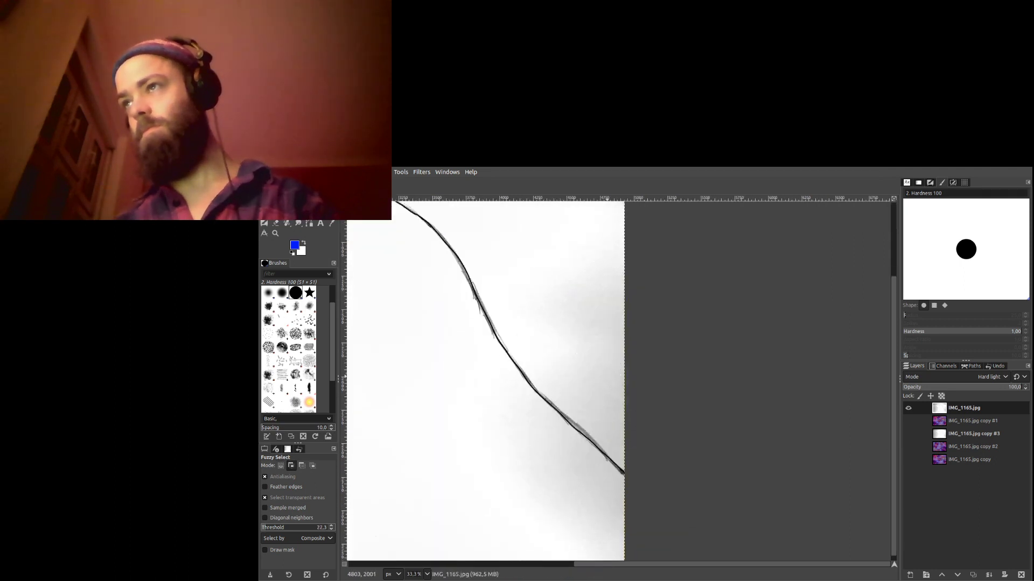
scroll(609, 419, left, 5)
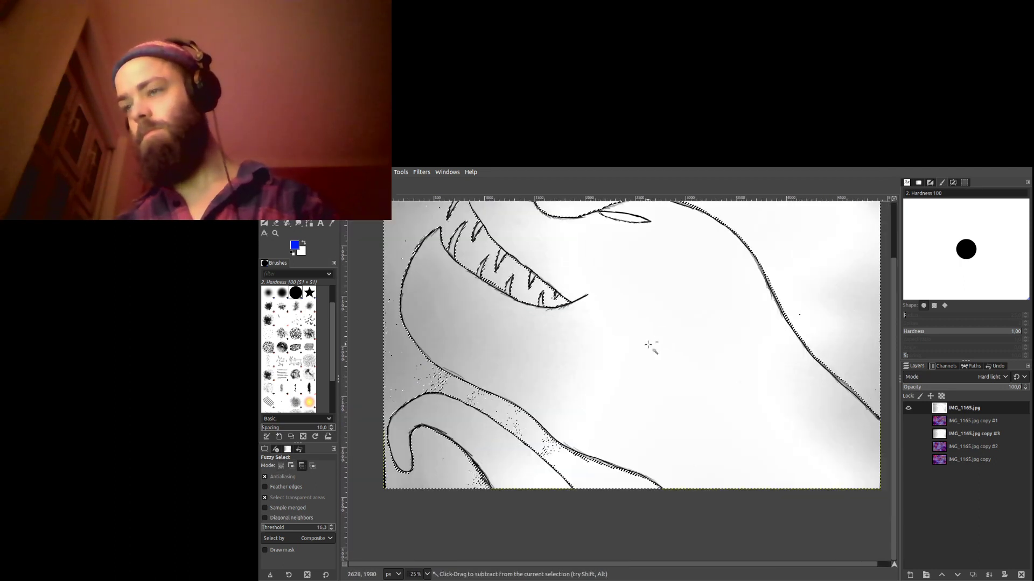
scroll(568, 415, down, 1)
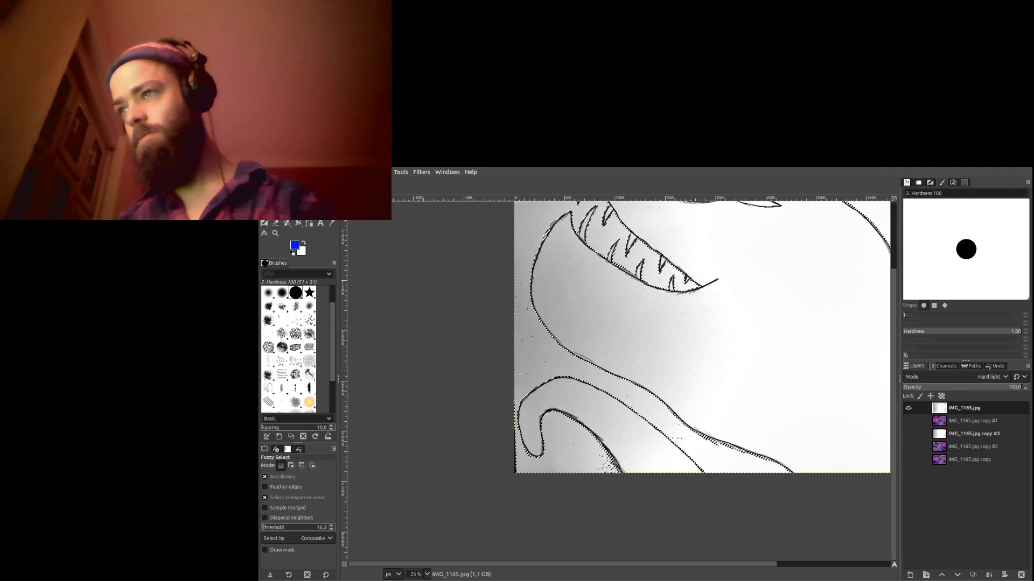
Paint the selected background and mouth interior solid blue with the Paintbrush at size 849.
key(p)
drag(286, 509, 299, 508)
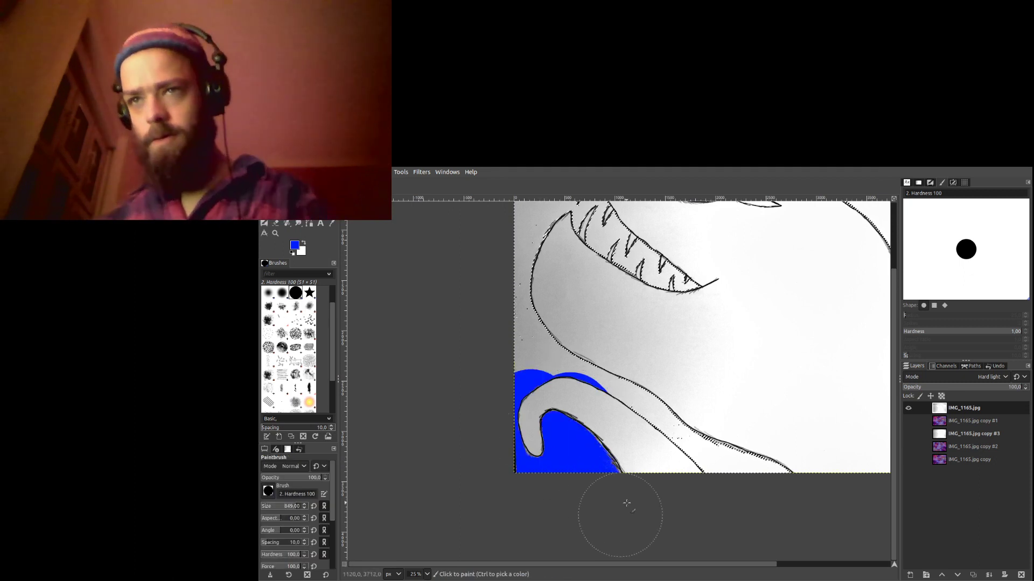
drag(700, 463, 683, 431)
mouse_move(577, 323)
mouse_down()
mouse_move(503, 426)
mouse_move(452, 325)
mouse_up()
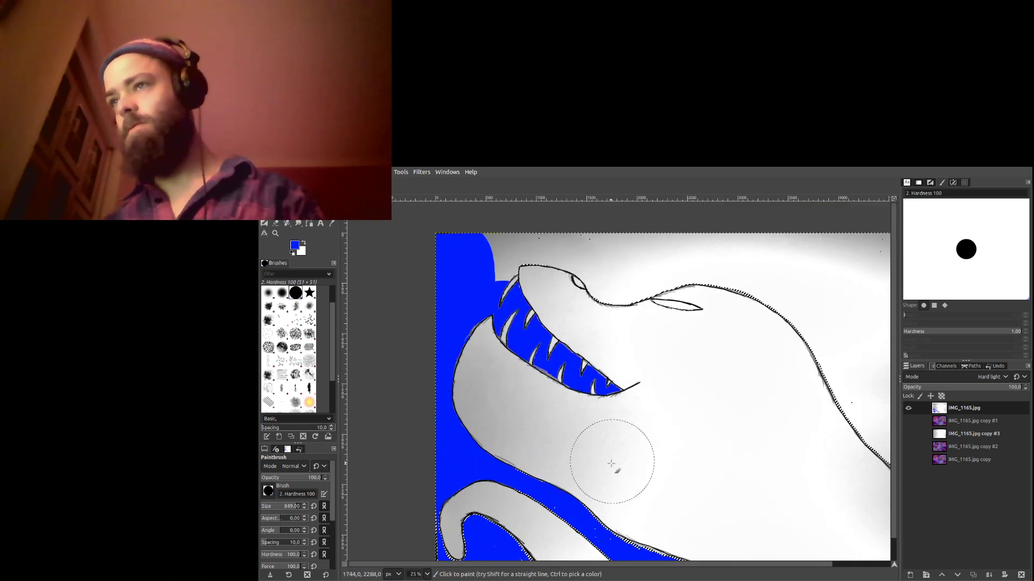
mouse_move(425, 277)
mouse_down()
mouse_move(591, 195)
mouse_move(711, 243)
mouse_up()
mouse_move(669, 347)
mouse_down()
mouse_move(450, 295)
mouse_move(641, 224)
mouse_move(724, 299)
mouse_move(687, 492)
mouse_move(574, 388)
mouse_up()
mouse_move(648, 429)
mouse_down()
mouse_move(754, 334)
mouse_move(759, 418)
mouse_up()
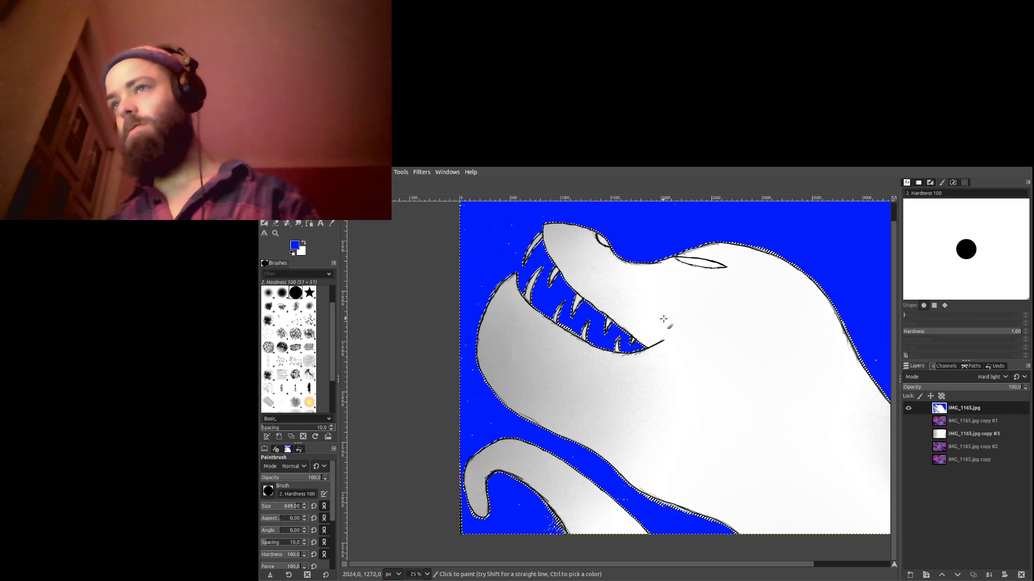
Fuzzy-select the inside of the leaf-shaped outline on the creature's neck.
key(u)
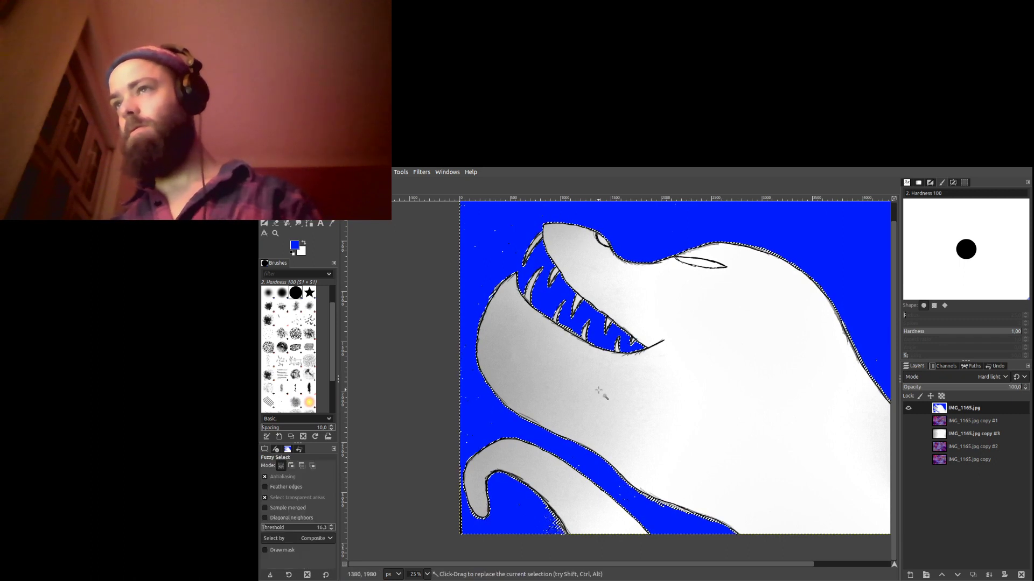
scroll(688, 261, up, 2)
scroll(688, 261, up, 1)
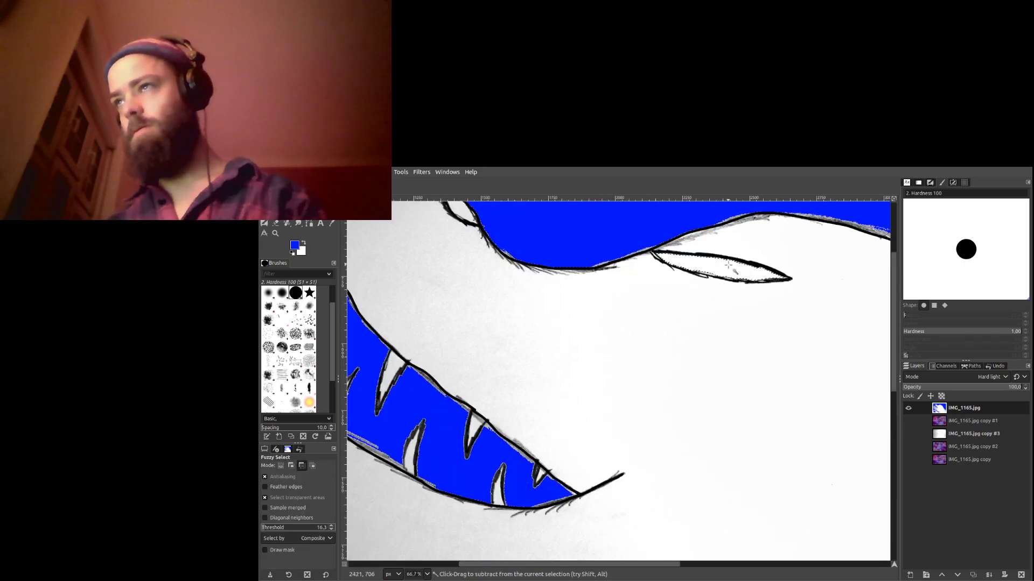
scroll(728, 265, up, 2)
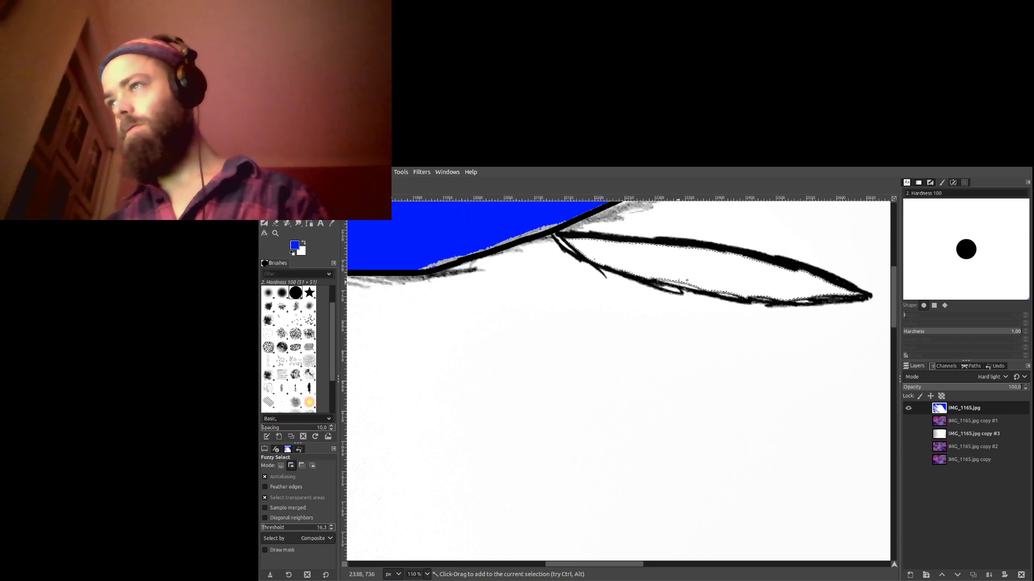
scroll(689, 287, down, 3)
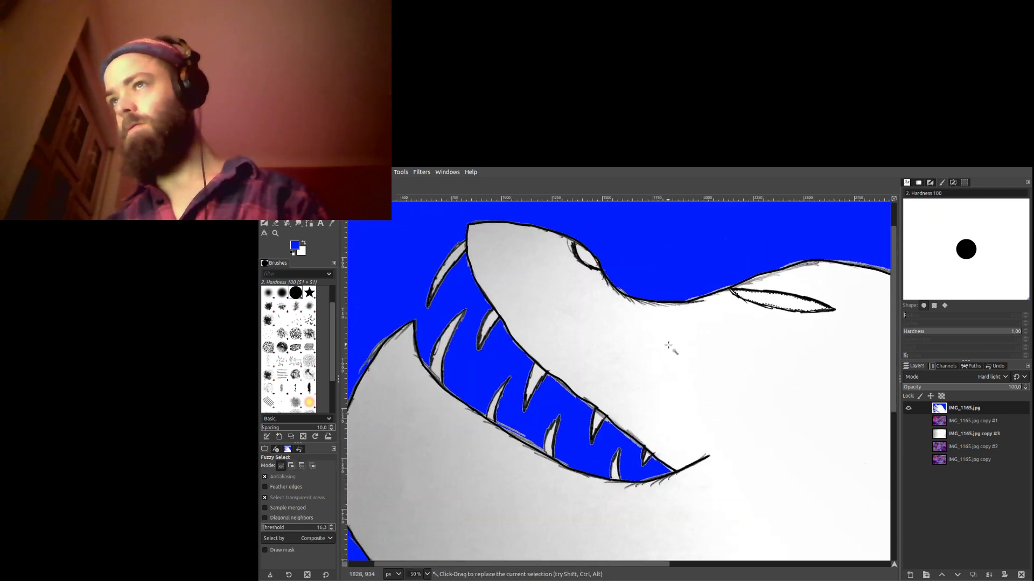
Add the insides of the three foremost upper teeth to the fuzzy selection.
scroll(508, 353, up, 3)
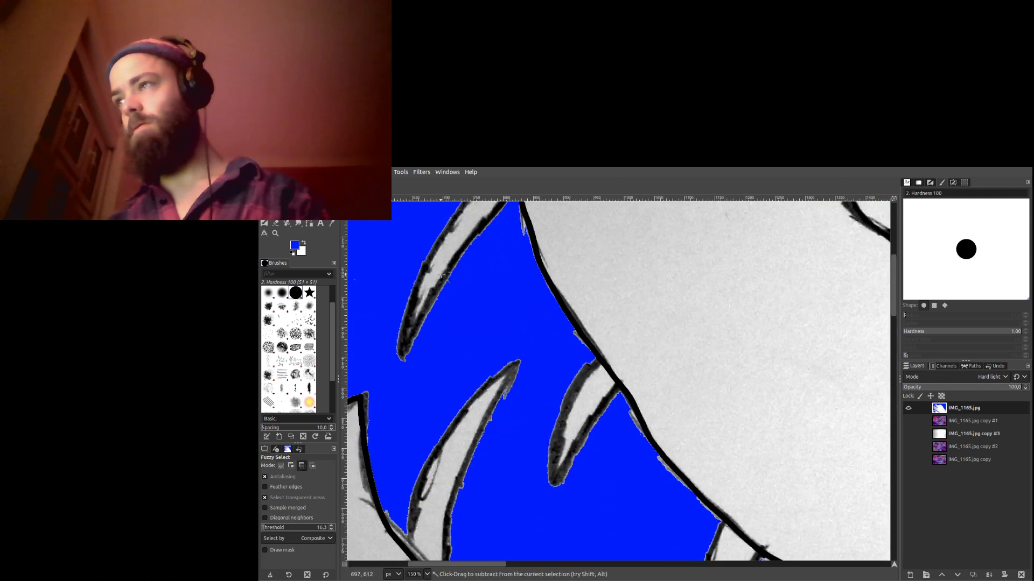
scroll(446, 344, up, 2)
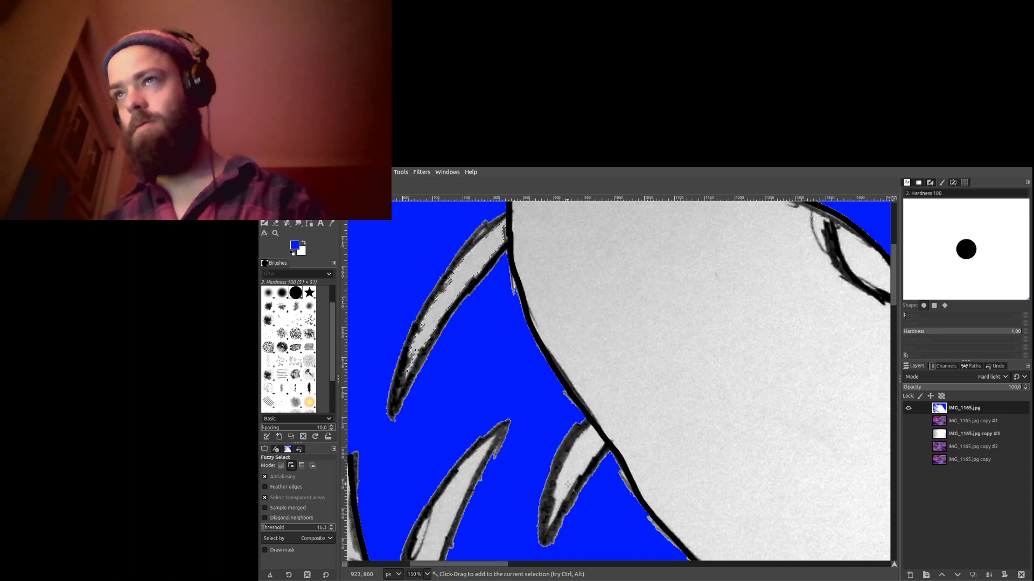
scroll(519, 499, down, 3)
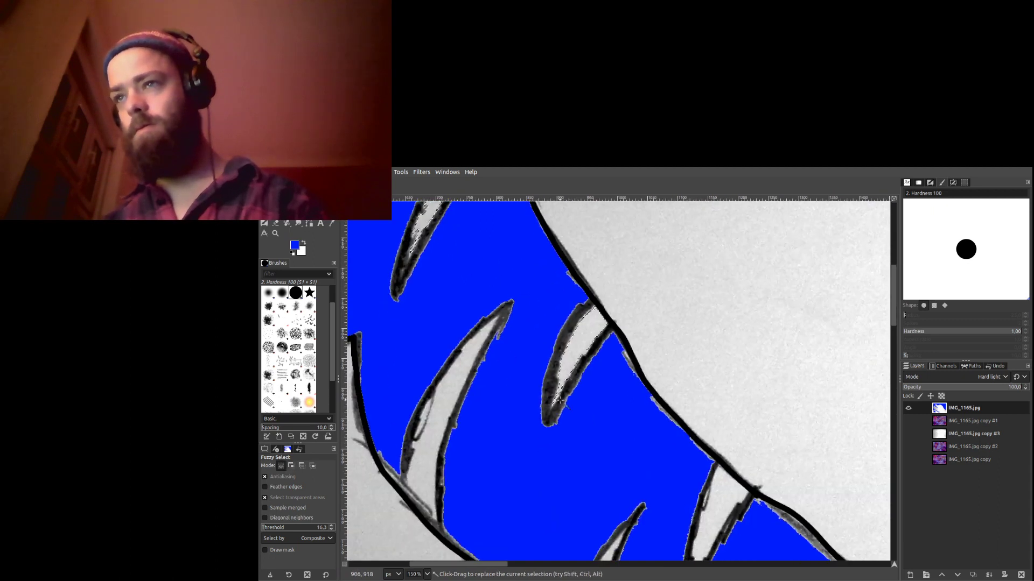
scroll(562, 397, down, 4)
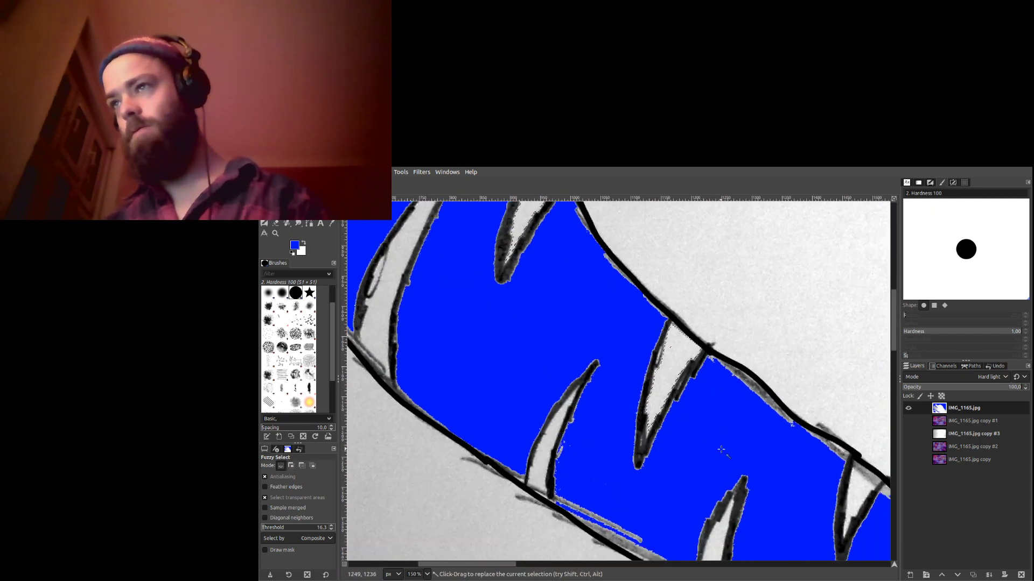
Extend the selection to the insides of the two rearmost upper teeth near the mouth corner.
scroll(721, 449, down, 5)
scroll(654, 339, right, 6)
shift+click(654, 325)
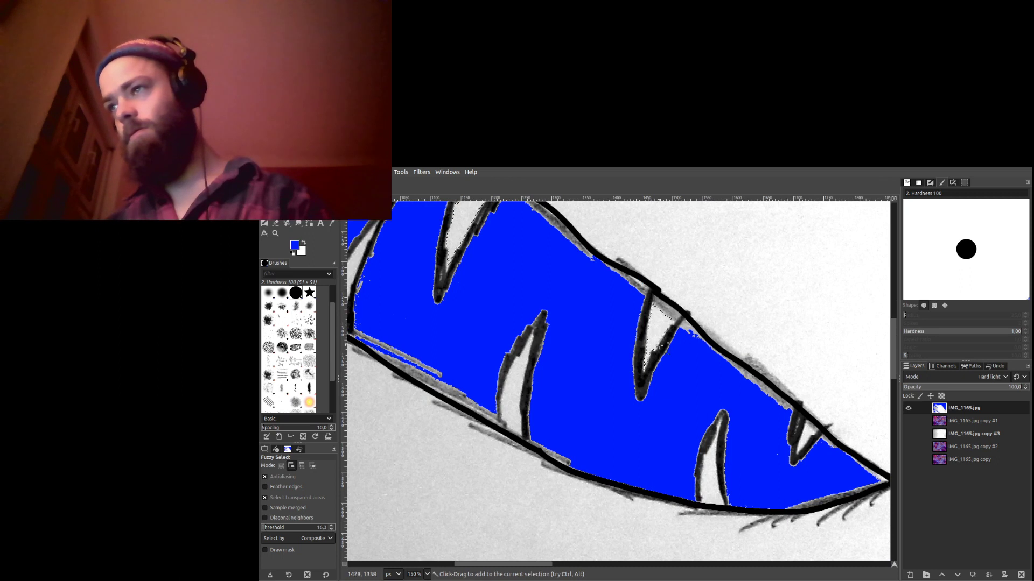
scroll(811, 443, up, 3)
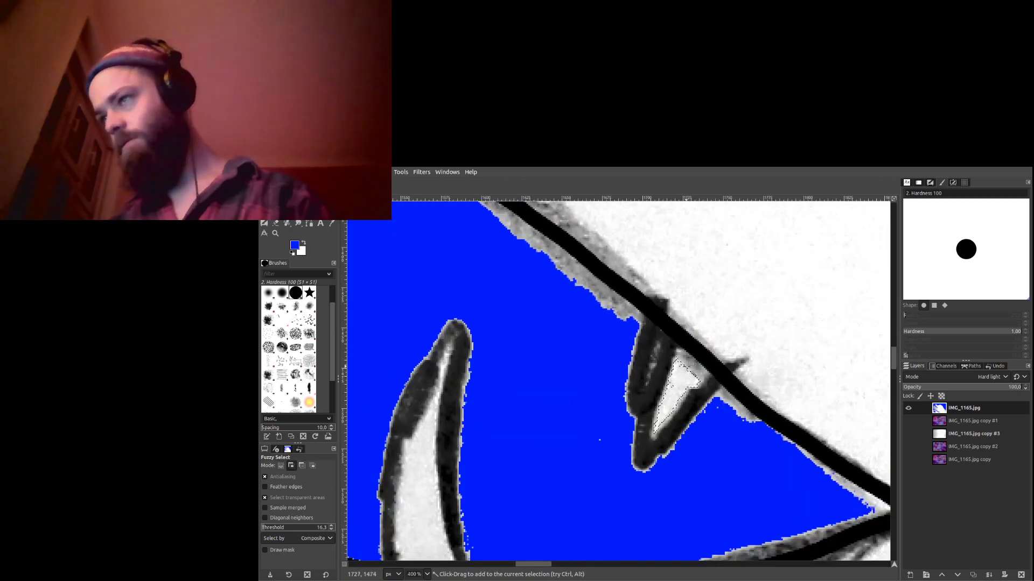
Add the insides of the three rear lower teeth to the fuzzy selection.
scroll(700, 345, down, 2)
scroll(700, 345, left, 2)
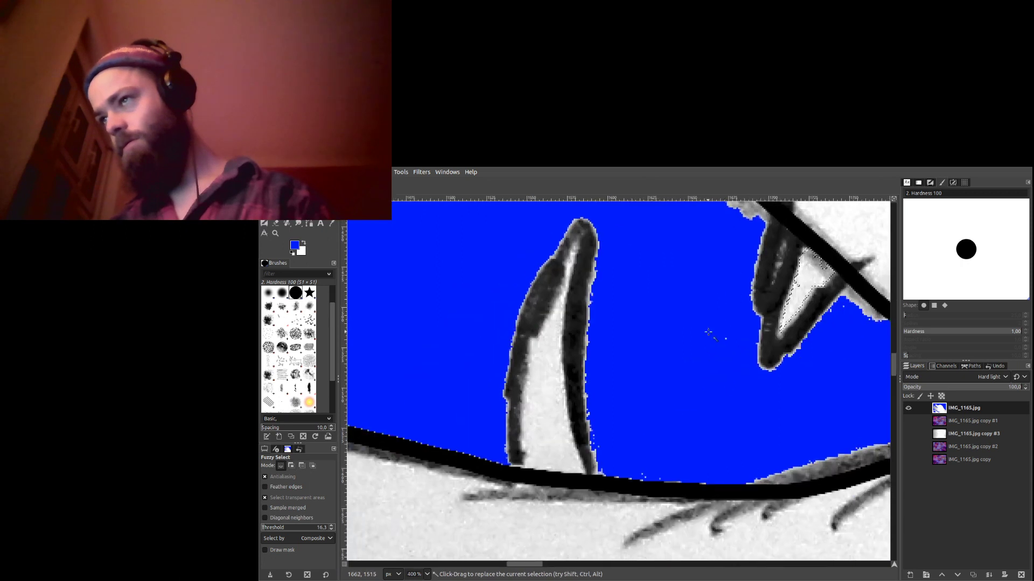
shift+click(549, 366)
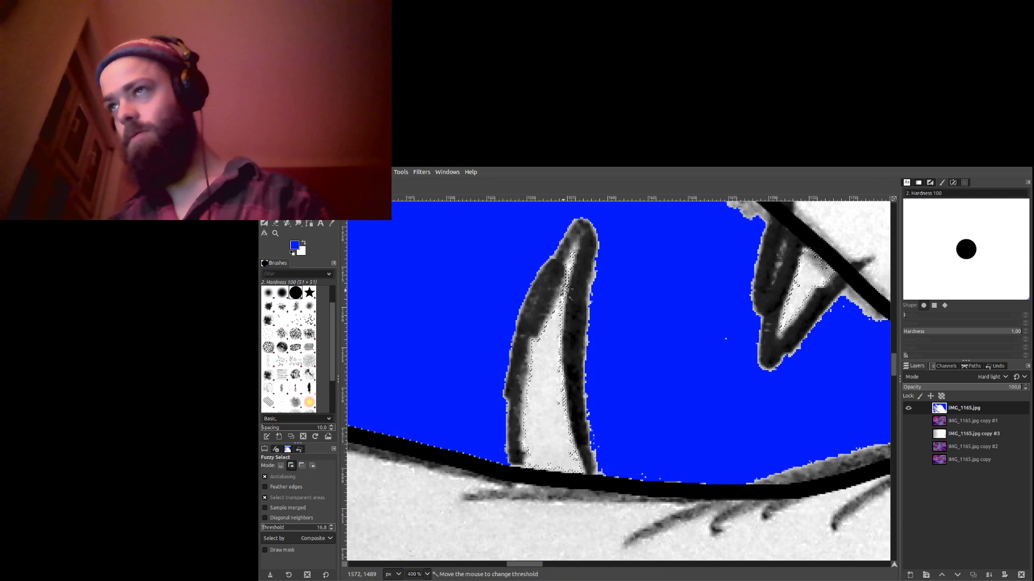
scroll(791, 463, left, 8)
scroll(807, 431, up, 3)
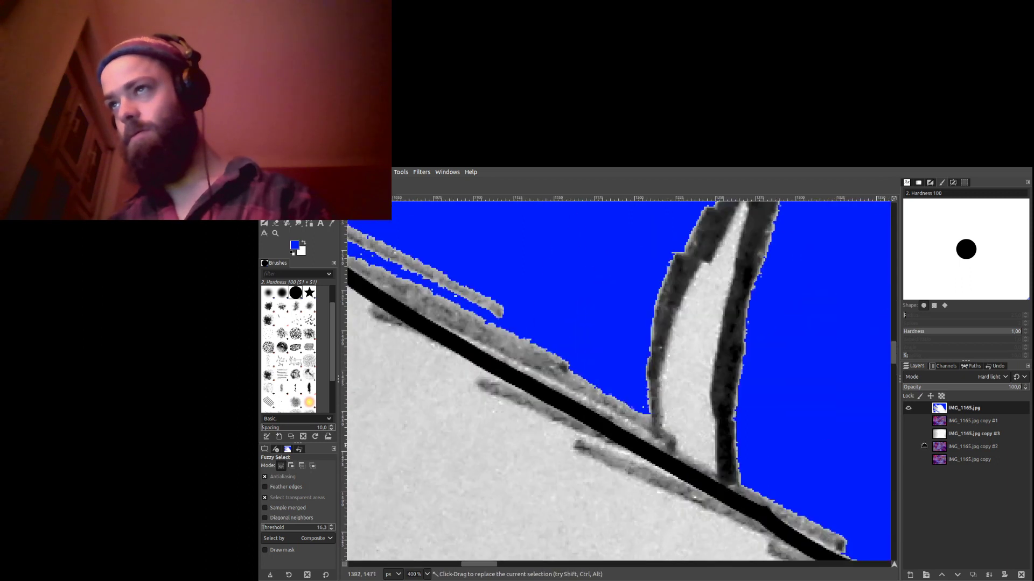
scroll(700, 329, up, 1)
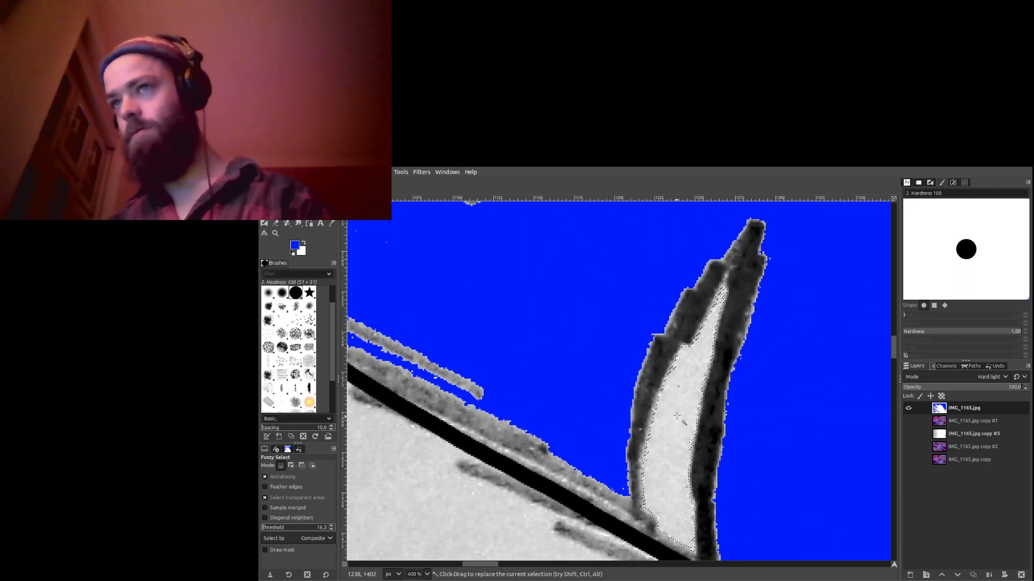
ctrl+scroll(584, 347, down, 2)
scroll(598, 378, up, 2)
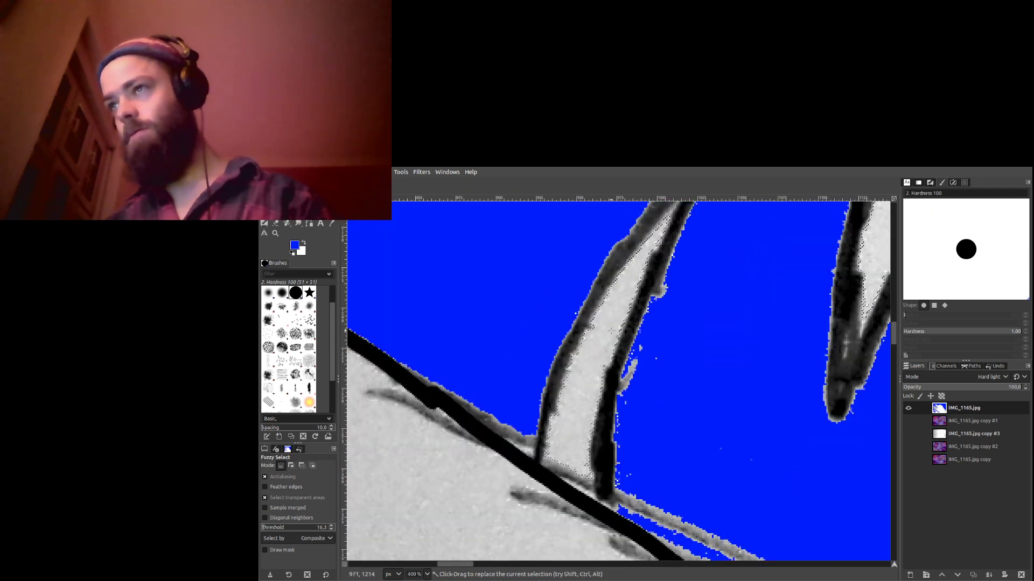
Extend the fuzzy selection to the inside of the large front lower tooth.
scroll(614, 306, up, 3)
scroll(673, 431, left, 3)
scroll(693, 471, up, 3)
scroll(646, 457, left, 5)
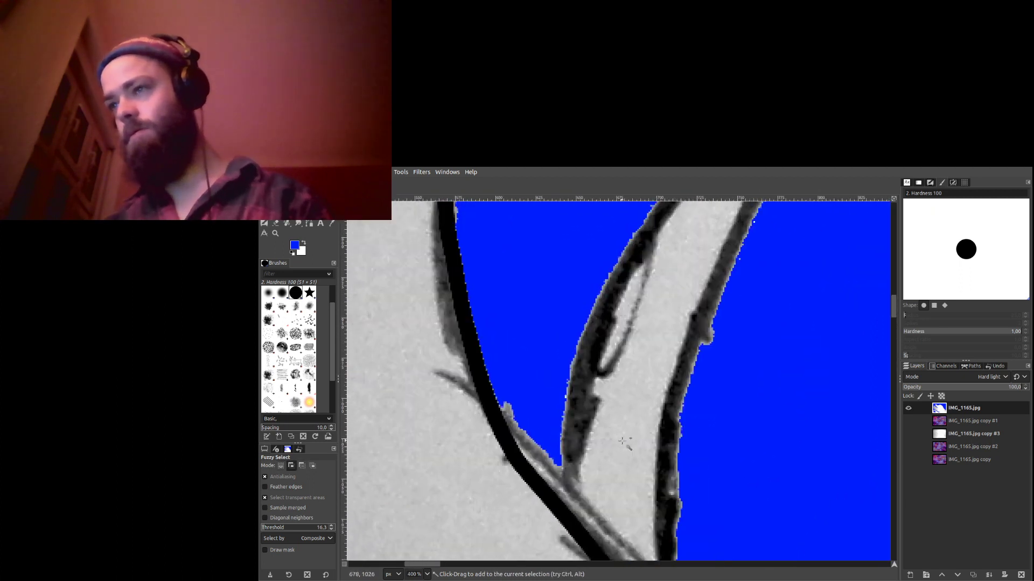
scroll(647, 308, down, 2)
drag(709, 316, 558, 342)
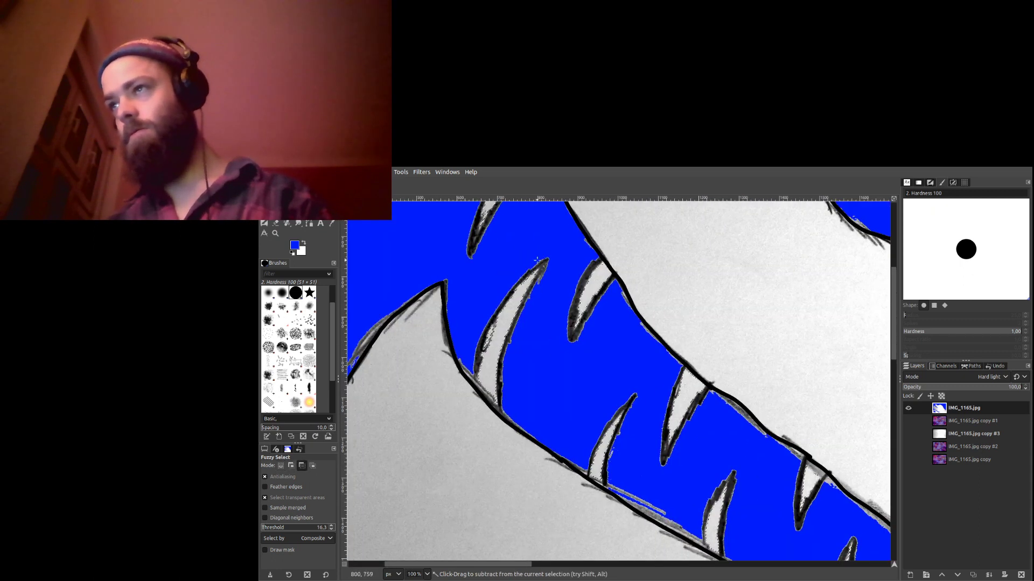
Paint the selected teeth and the leaf-shaped neck marking solid green with the Paintbrush at size 849.
scroll(549, 277, down, 4)
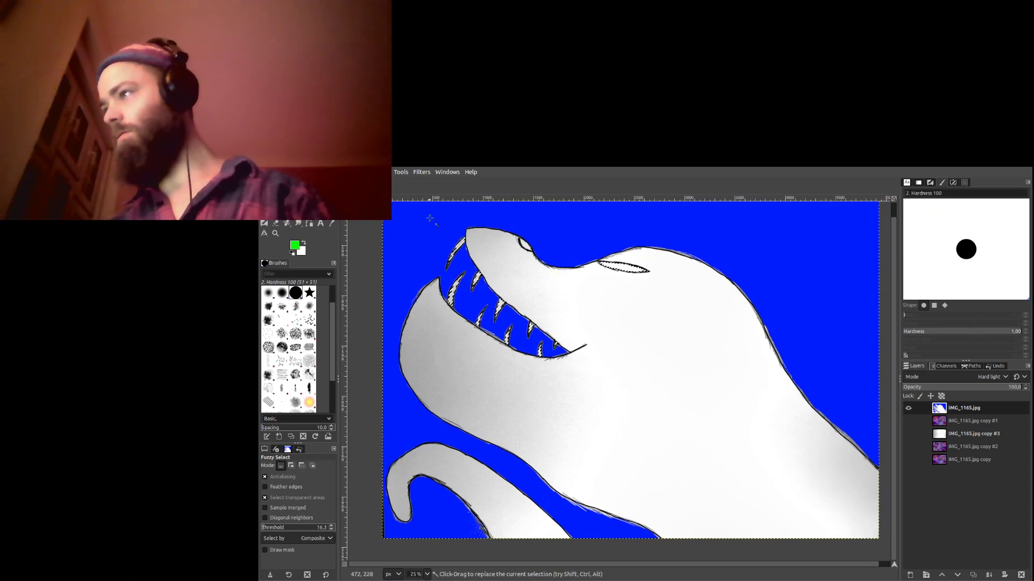
key(p)
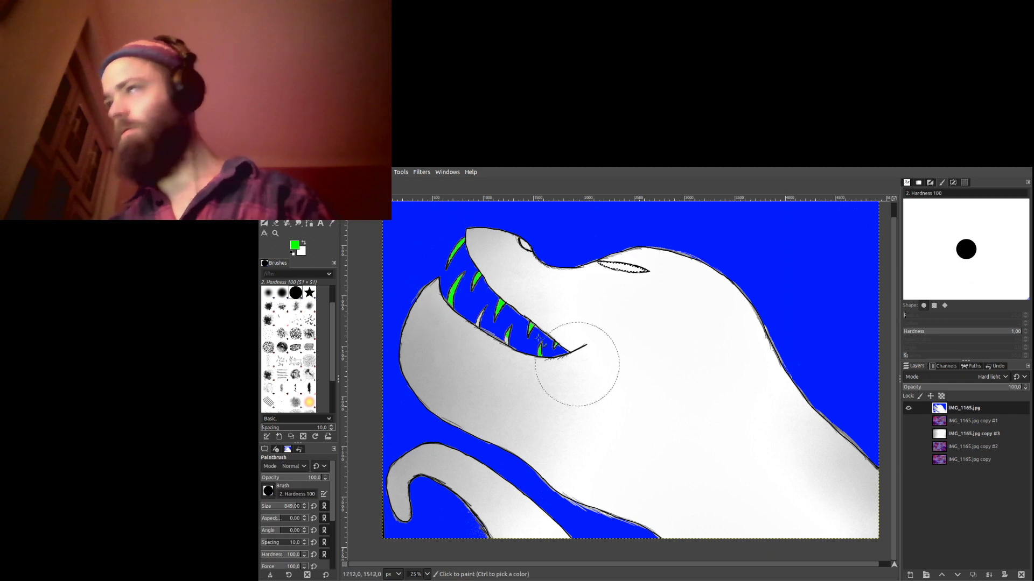
drag(614, 291, 653, 285)
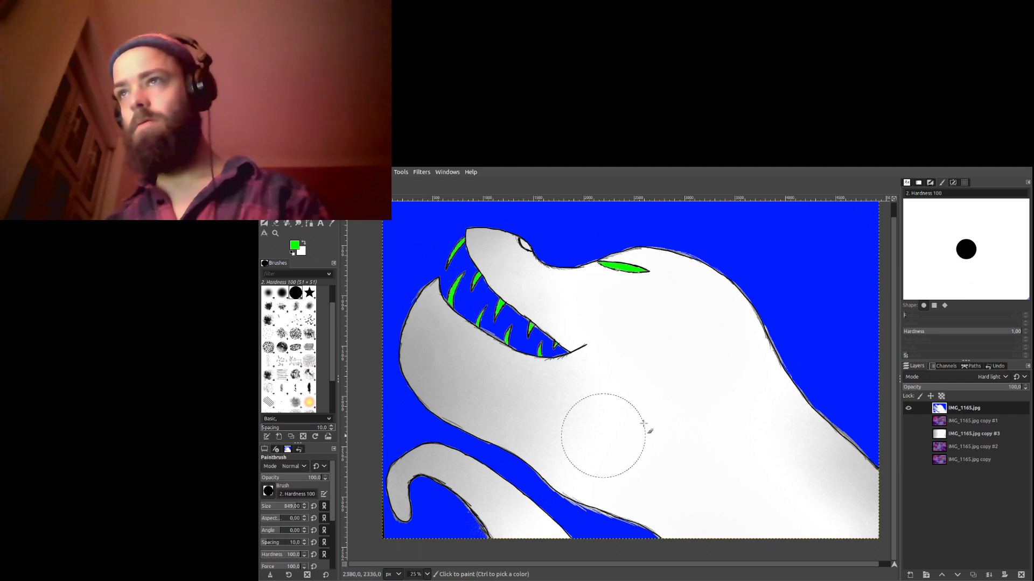
Fuzzy-select the inside of the small almond-shaped outline on the snout and paint it solid green.
key(u)
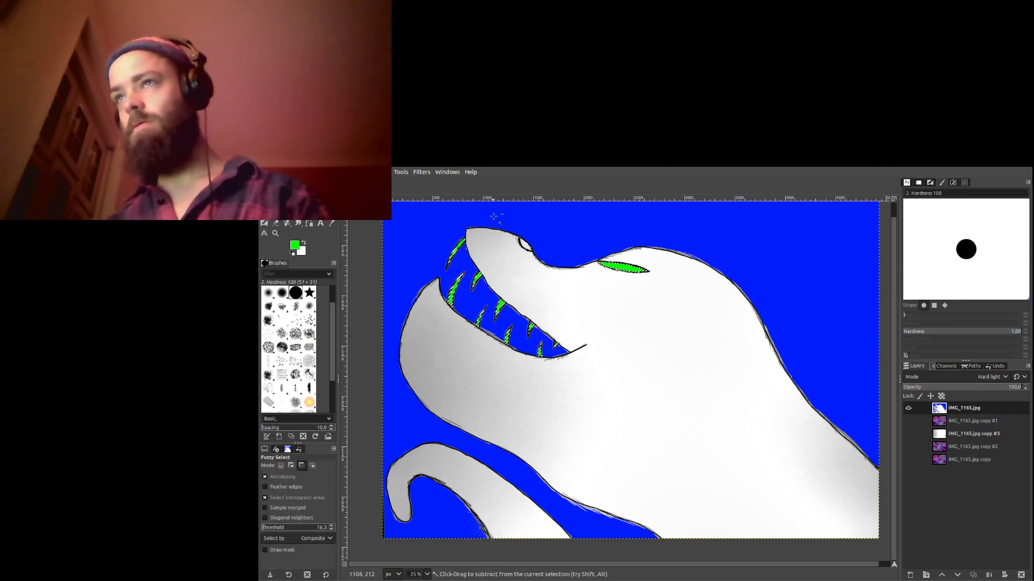
key(2)
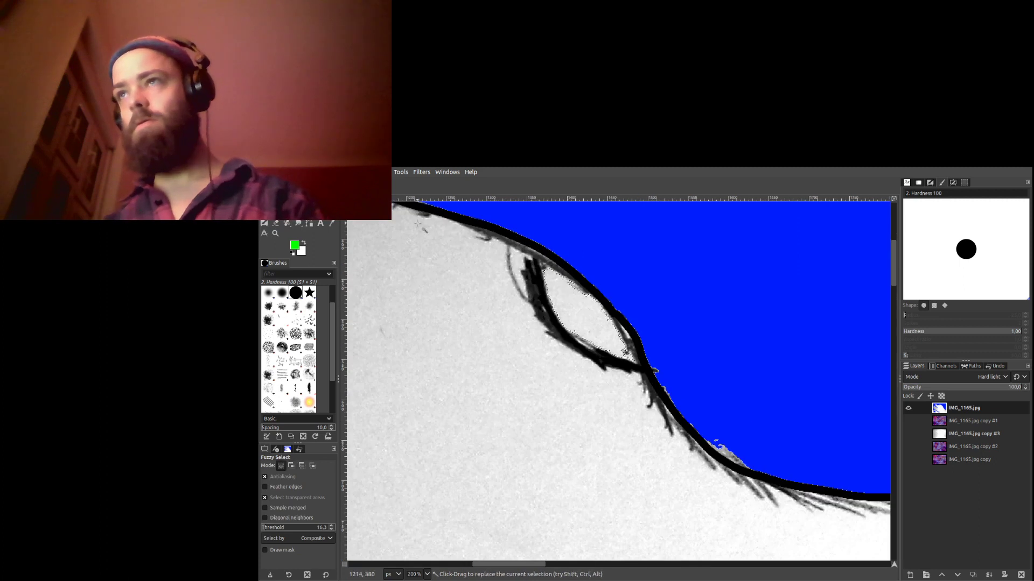
key(p)
click(587, 344)
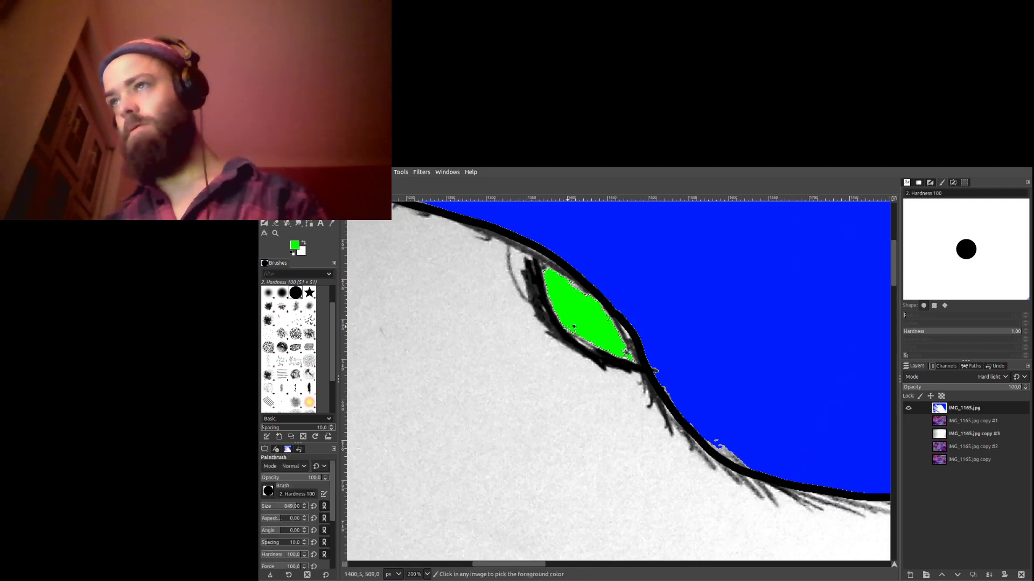
Fuzzy-select the creature's head and body, including the shaded area near the image's edge.
scroll(574, 324, down, 6)
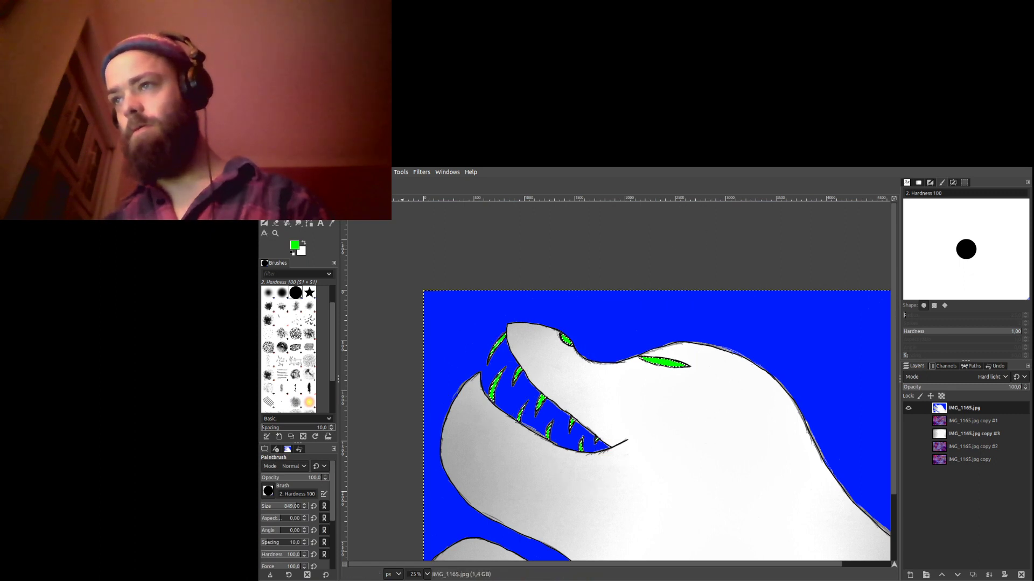
key(u)
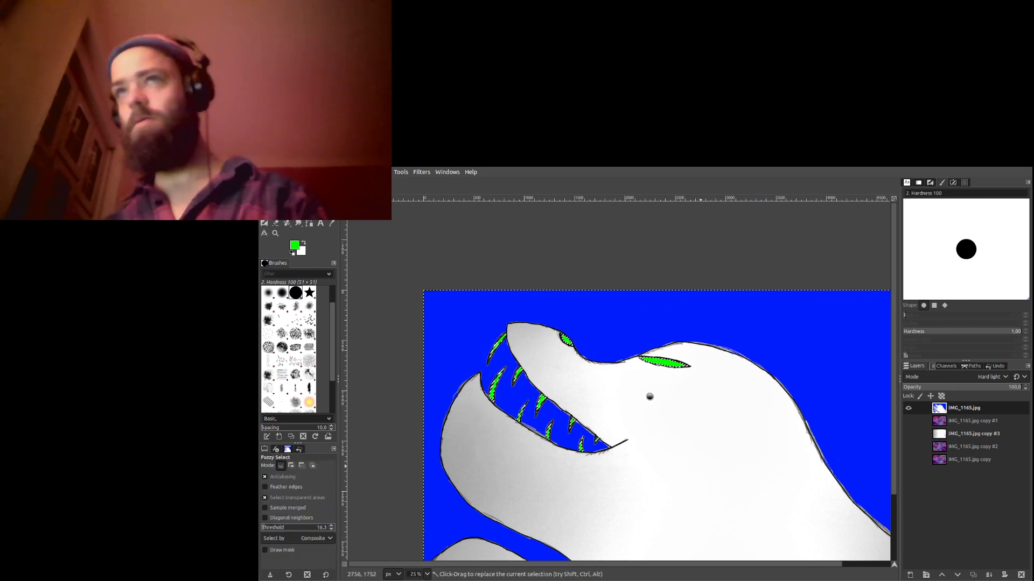
shift+click(642, 389)
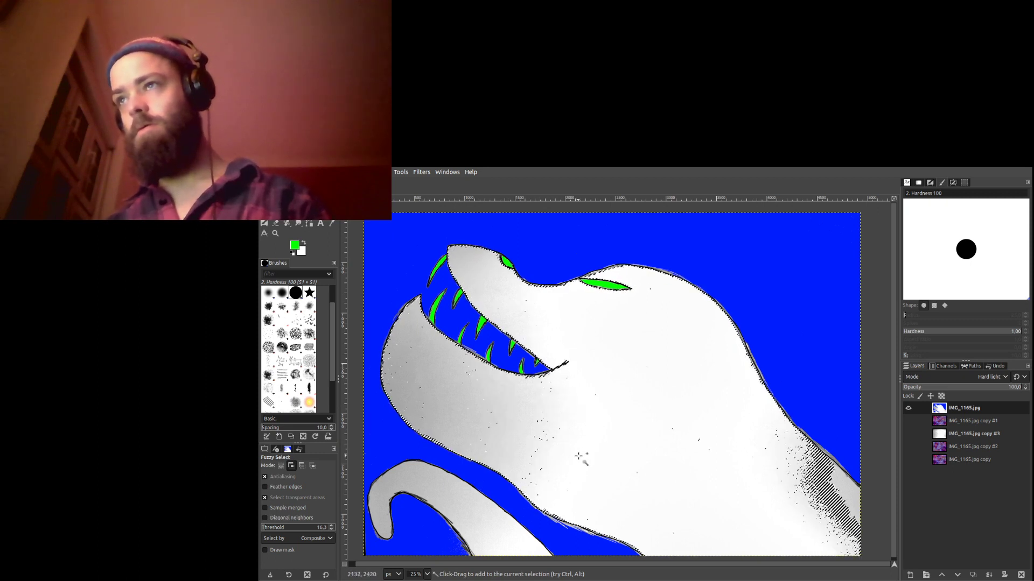
scroll(646, 426, down, 4)
scroll(646, 425, right, 4)
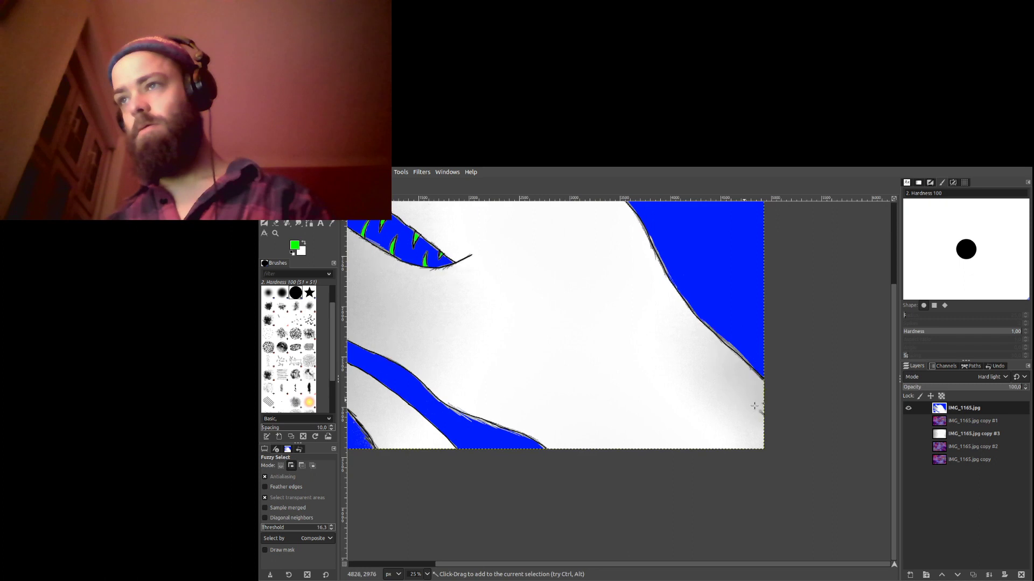
scroll(722, 523, up, 8)
scroll(722, 524, left, 5)
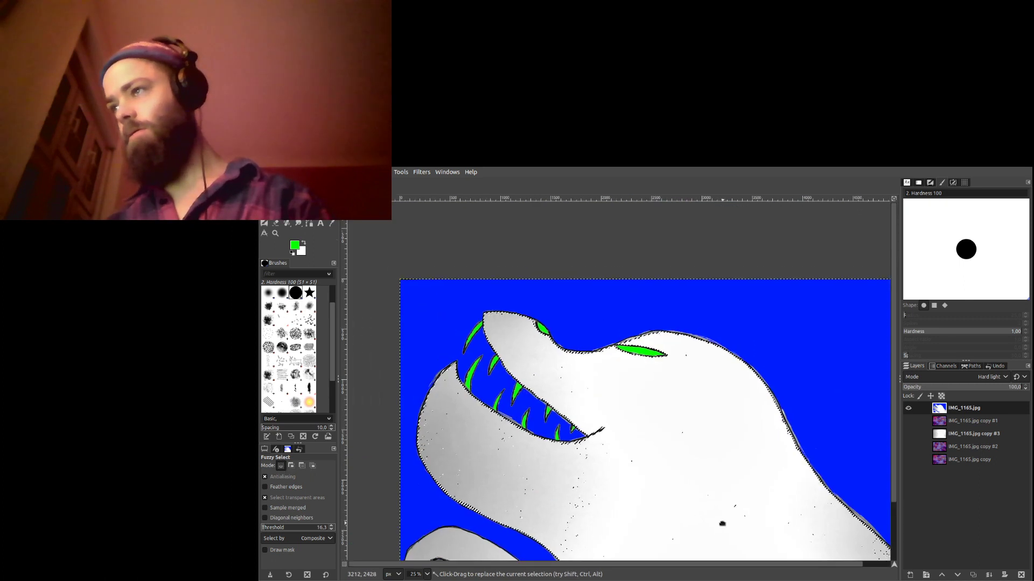
Add the inside of the curled tail below the jaw to the body selection.
key(1)
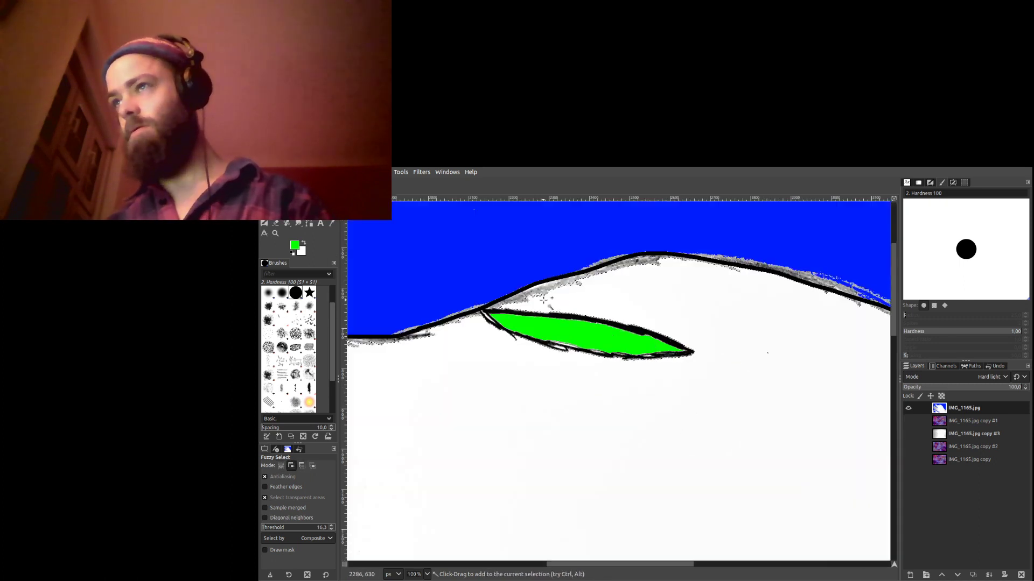
scroll(545, 300, down, 4)
scroll(700, 342, down, 5)
scroll(700, 342, left, 5)
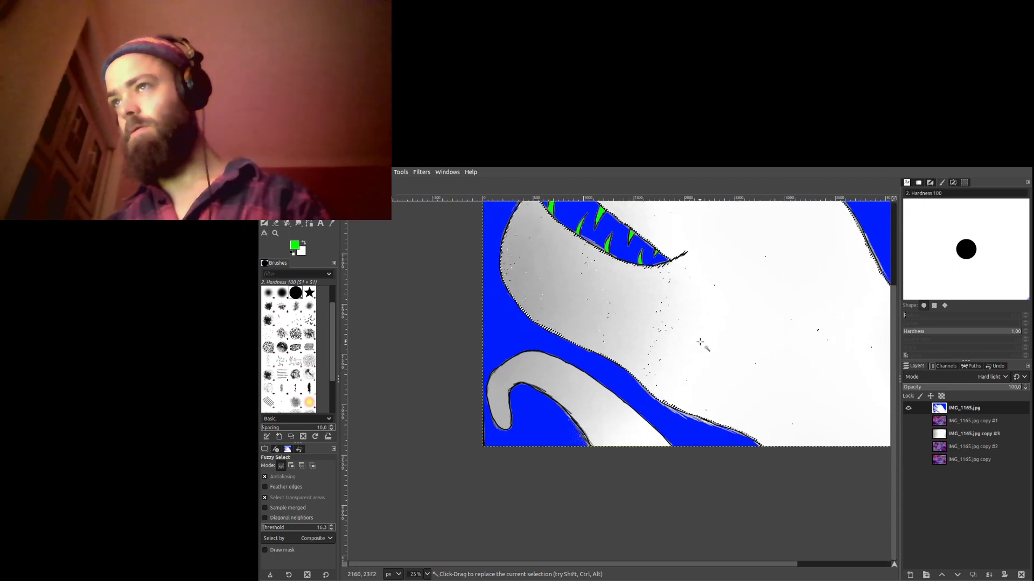
shift+click(608, 417)
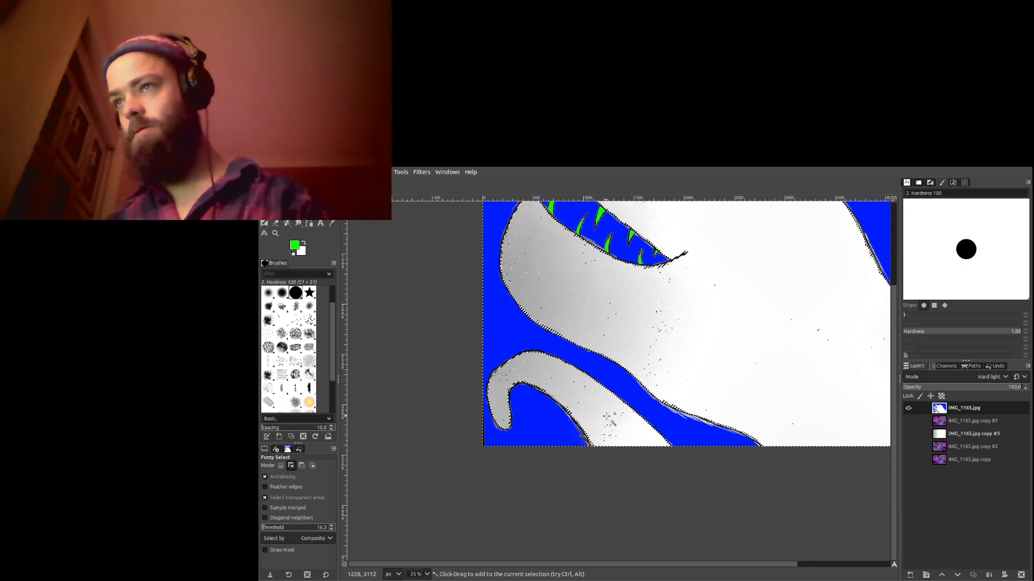
scroll(682, 327, down, 1)
scroll(679, 345, up, 2)
scroll(672, 366, down, 3)
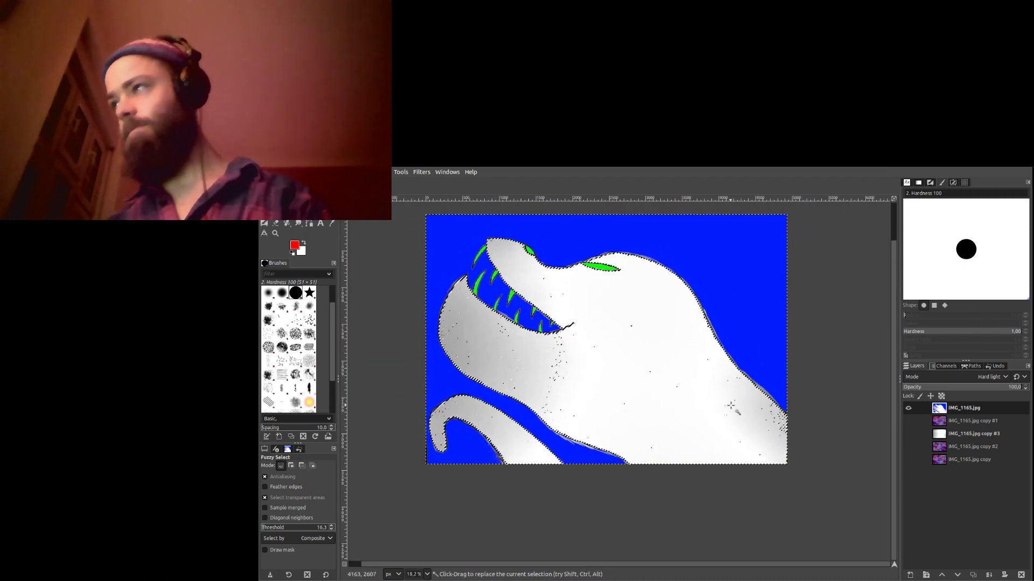
Paint the selected body and curled tail solid red with the Paintbrush at size 849, and save the image.
key(p)
mouse_move(455, 337)
mouse_down()
mouse_move(458, 411)
mouse_move(538, 421)
mouse_move(439, 236)
mouse_up()
mouse_move(484, 272)
mouse_down()
mouse_move(530, 272)
mouse_move(571, 399)
mouse_move(708, 482)
mouse_move(773, 409)
mouse_move(671, 238)
mouse_move(551, 286)
mouse_move(759, 468)
mouse_move(588, 240)
mouse_move(589, 416)
mouse_up()
mouse_move(497, 258)
mouse_down()
mouse_move(675, 481)
mouse_move(614, 332)
mouse_up()
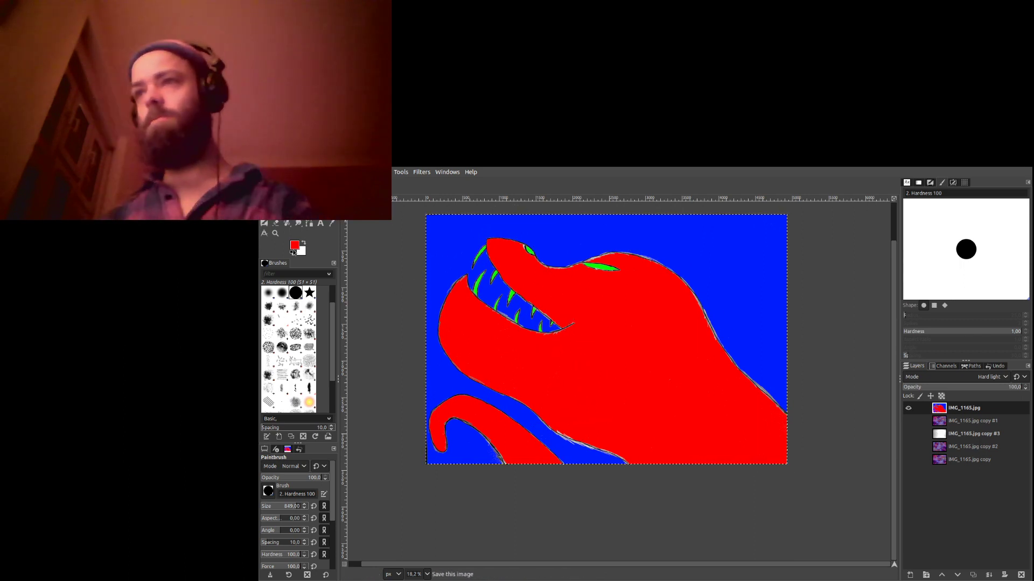
key(ctrl+s)
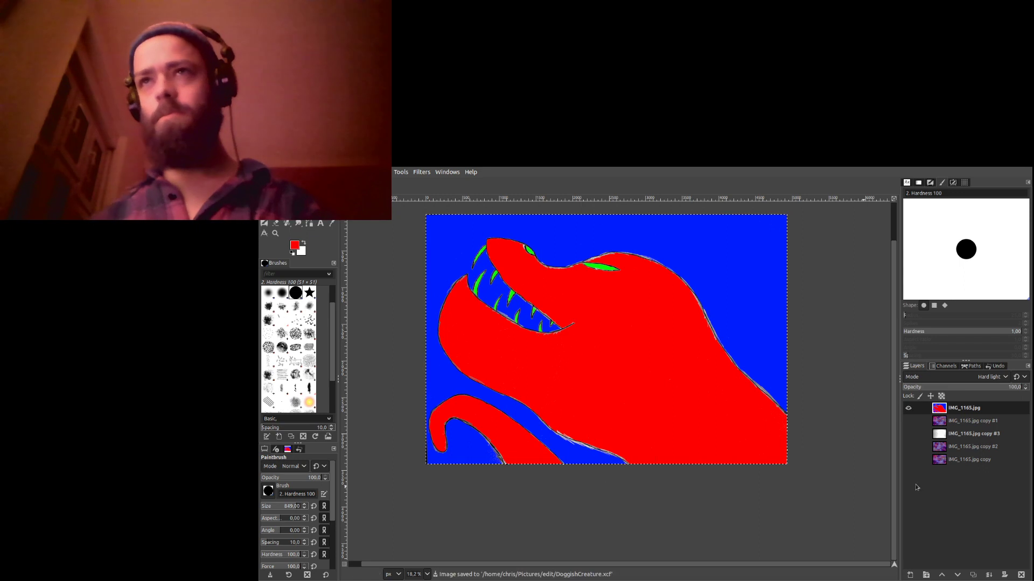
Show the three kaleidoscopic layers and move the hidden layer IMG_1165.jpg copy #3 to the bottom of the stack.
click(915, 421)
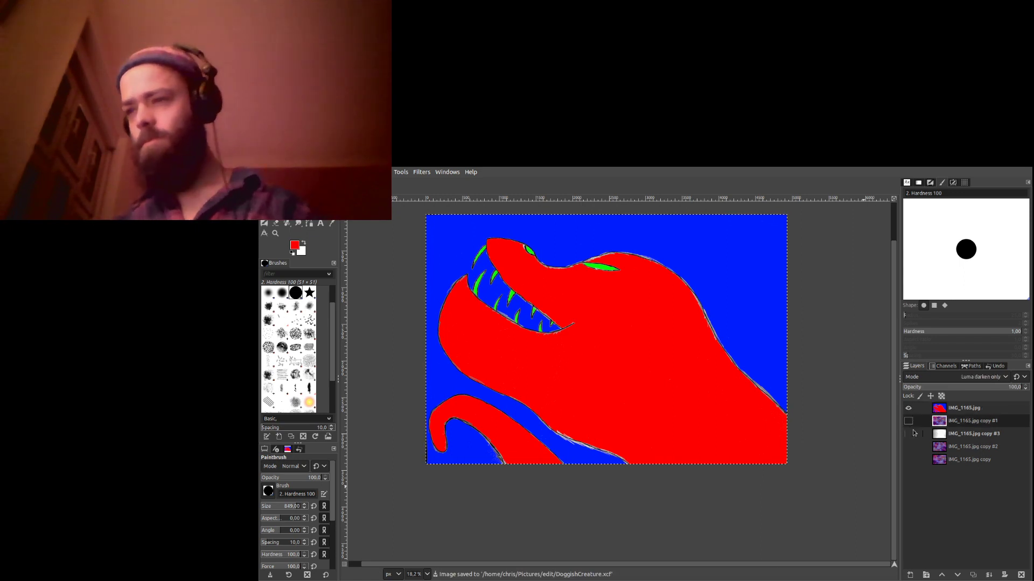
click(908, 421)
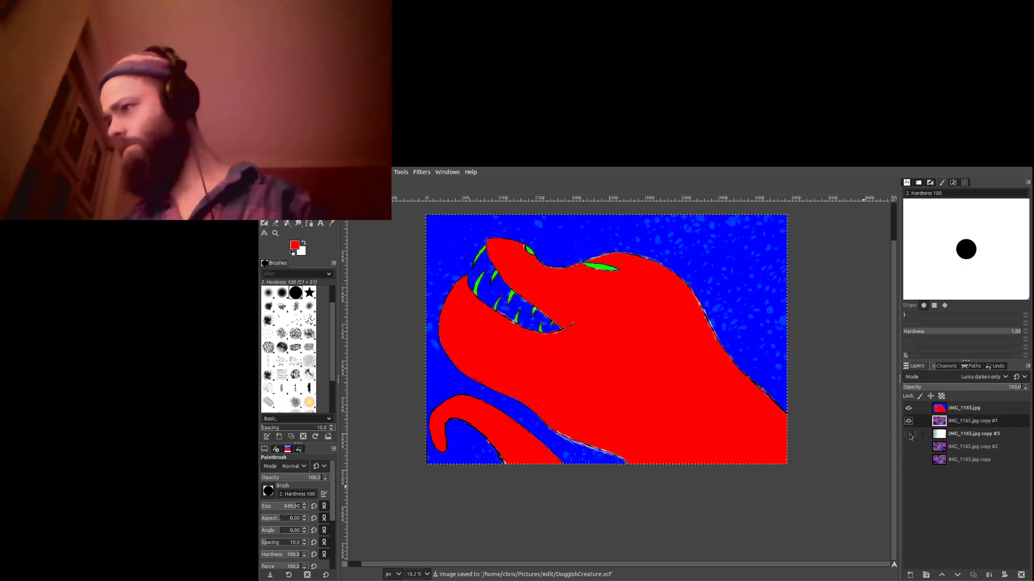
key(Page_Down)
key(shift+ctrl+End)
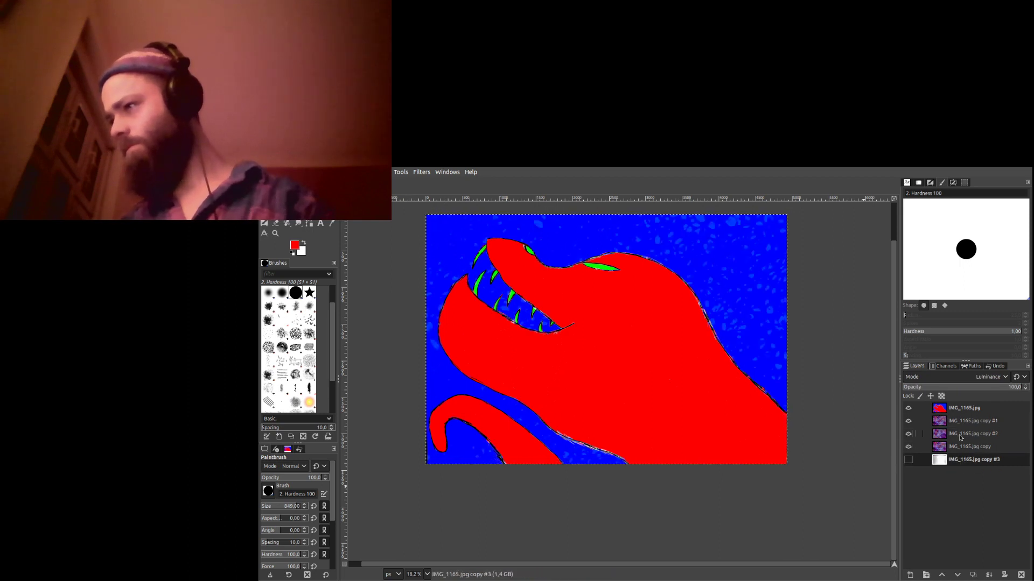
Raise IMG_1165.jpg copy #1 to the top of the layer stack and set its blend mode to Darken only.
click(958, 424)
click(942, 575)
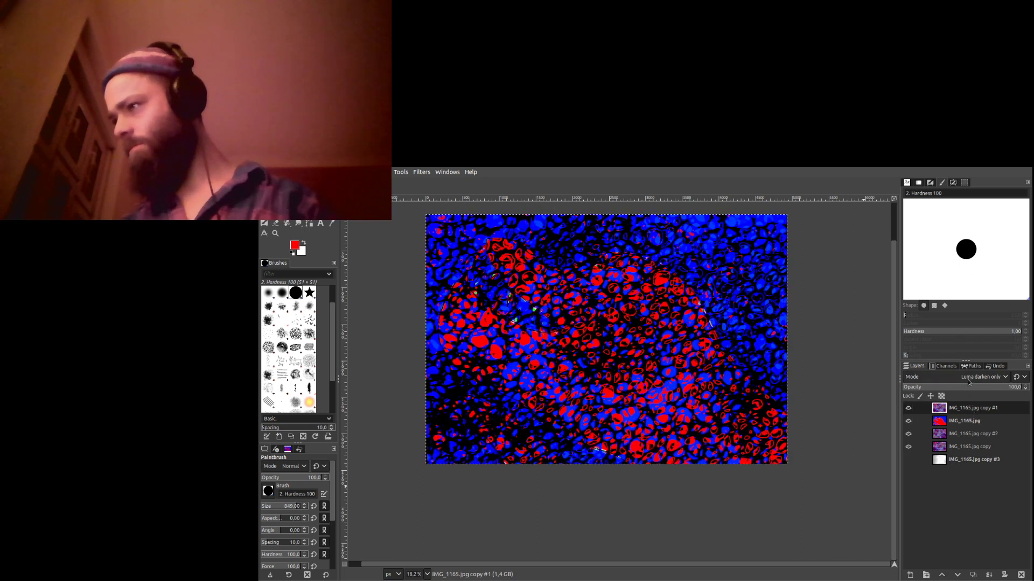
scroll(967, 382, up, 7)
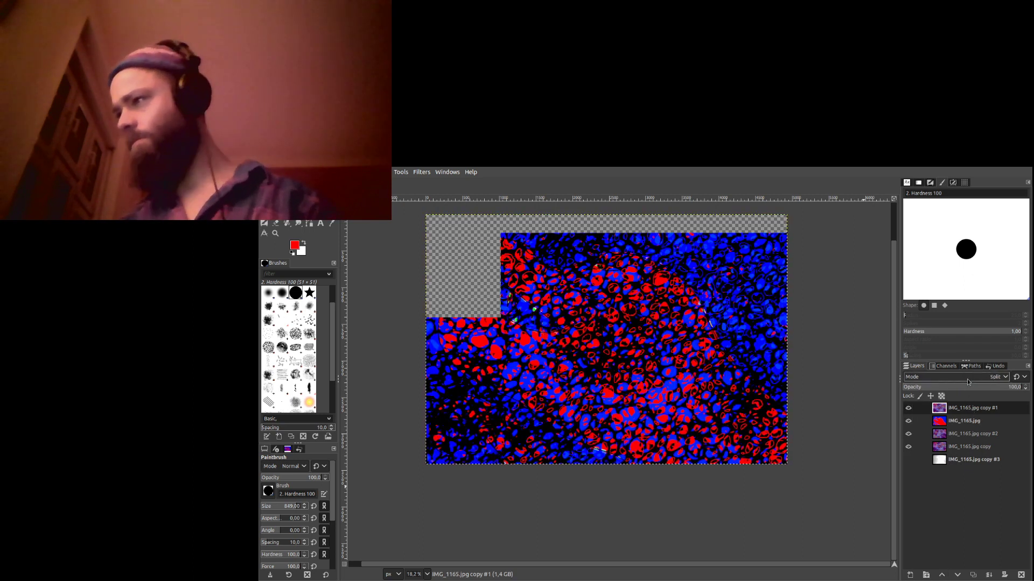
scroll(967, 382, up, 2)
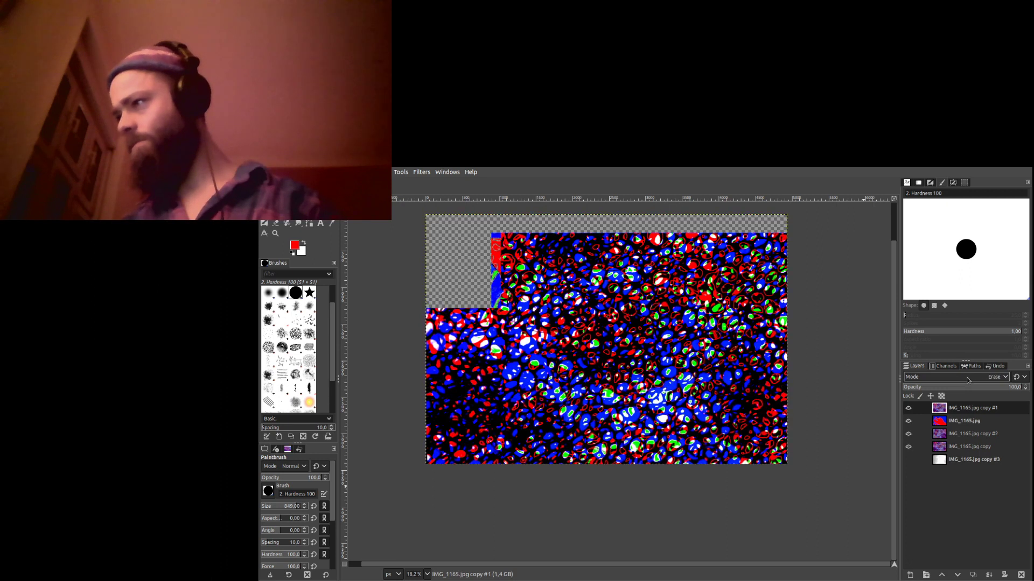
scroll(968, 381, down, 4)
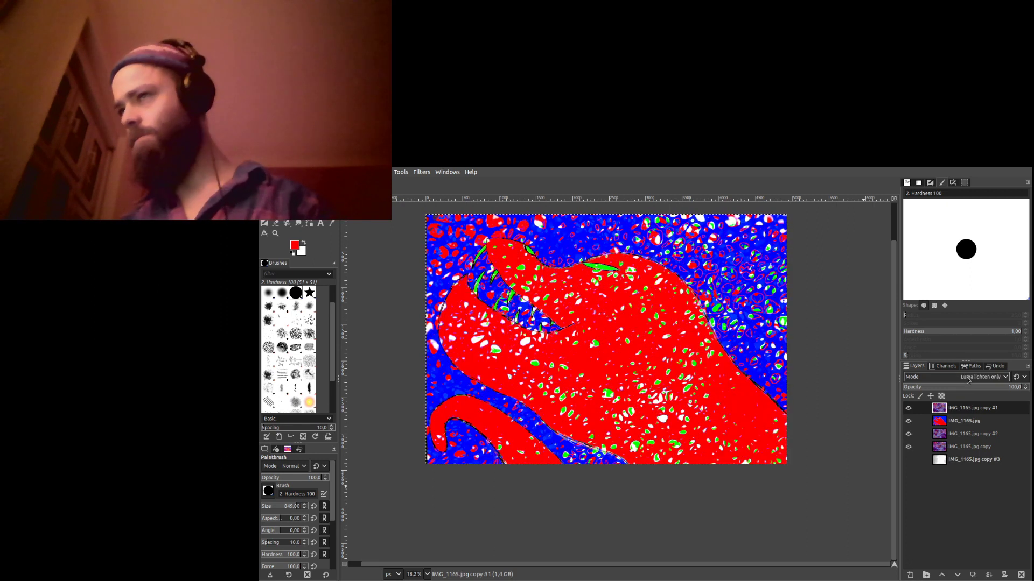
scroll(968, 381, down, 5)
scroll(967, 380, up, 1)
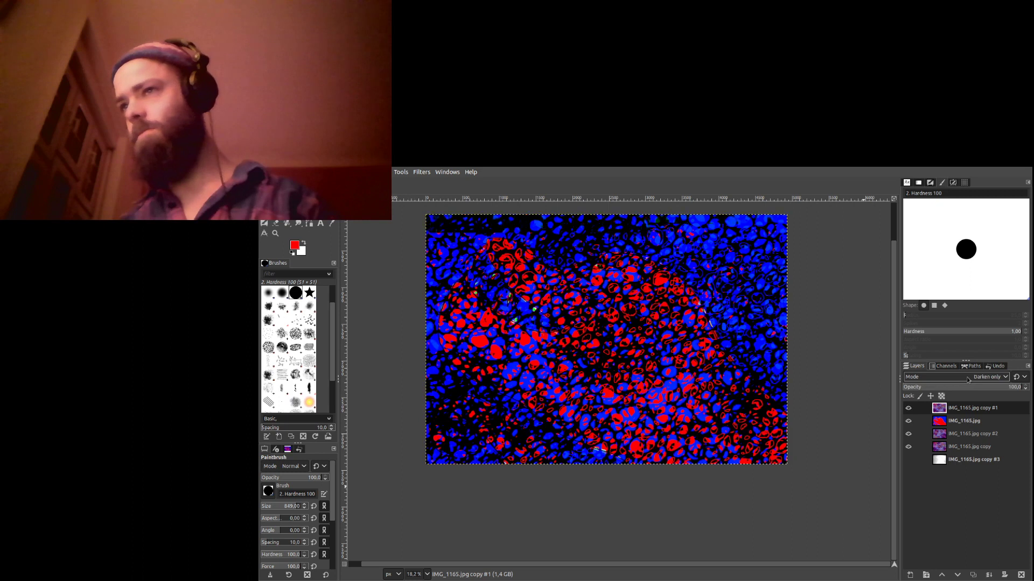
Try different blend modes on the coloured creature layer IMG_1165.jpg and set it to Multiply.
click(964, 422)
scroll(989, 380, down, 3)
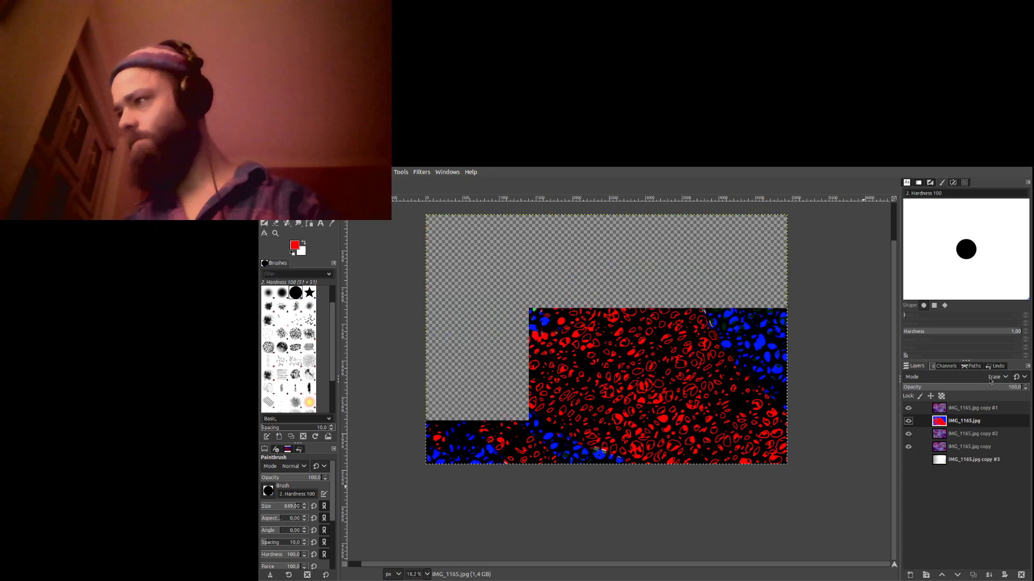
scroll(989, 380, down, 4)
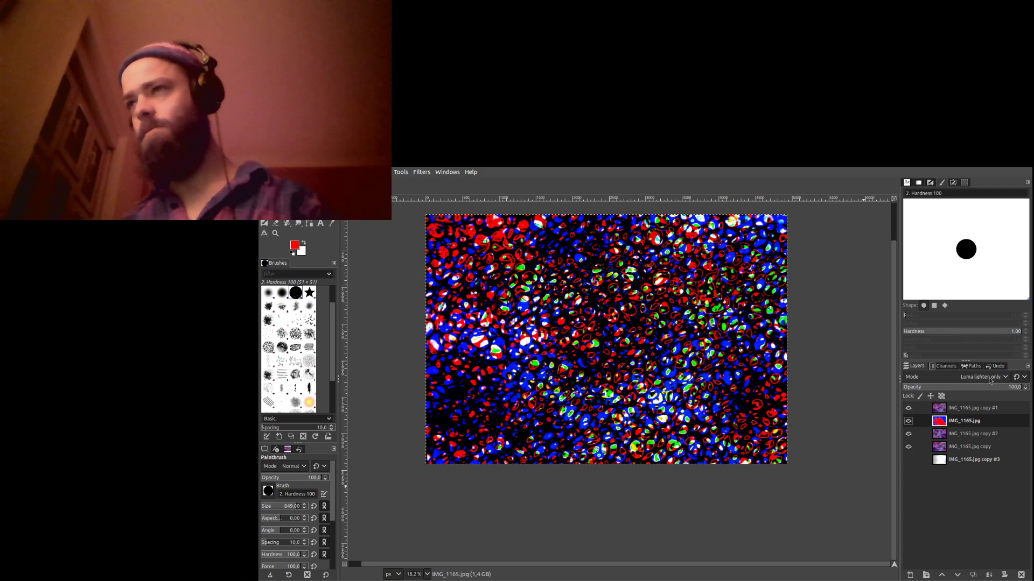
scroll(990, 380, down, 6)
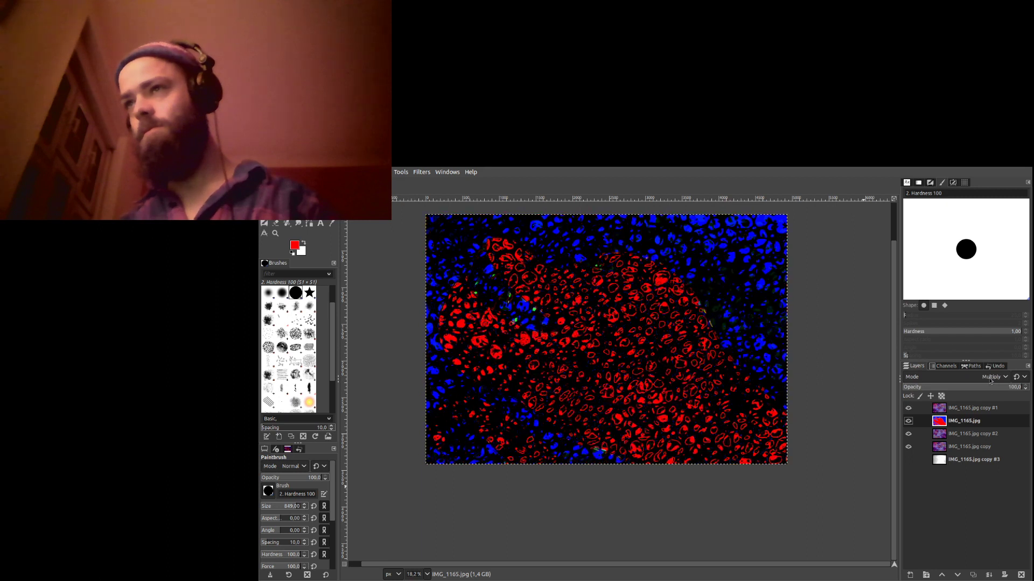
Try further blend modes on the coloured creature layer IMG_1165.jpg and set it to Subtract.
scroll(990, 381, down, 8)
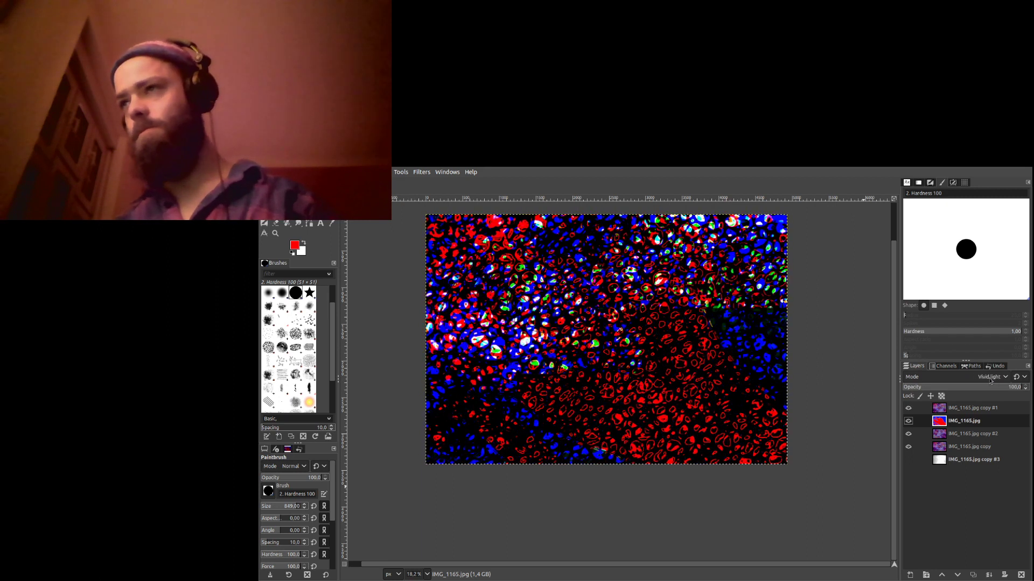
scroll(990, 380, down, 2)
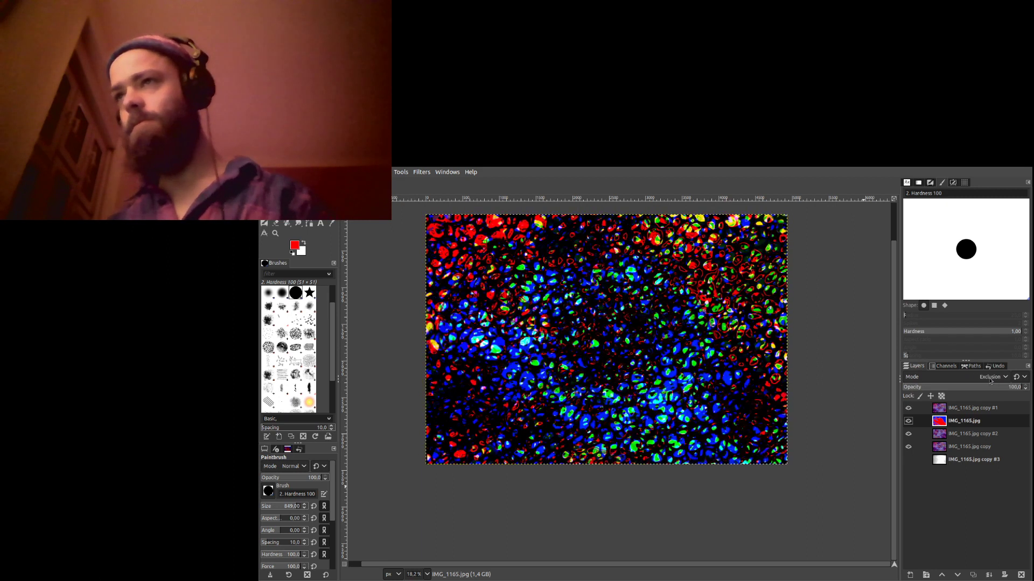
scroll(991, 381, down, 1)
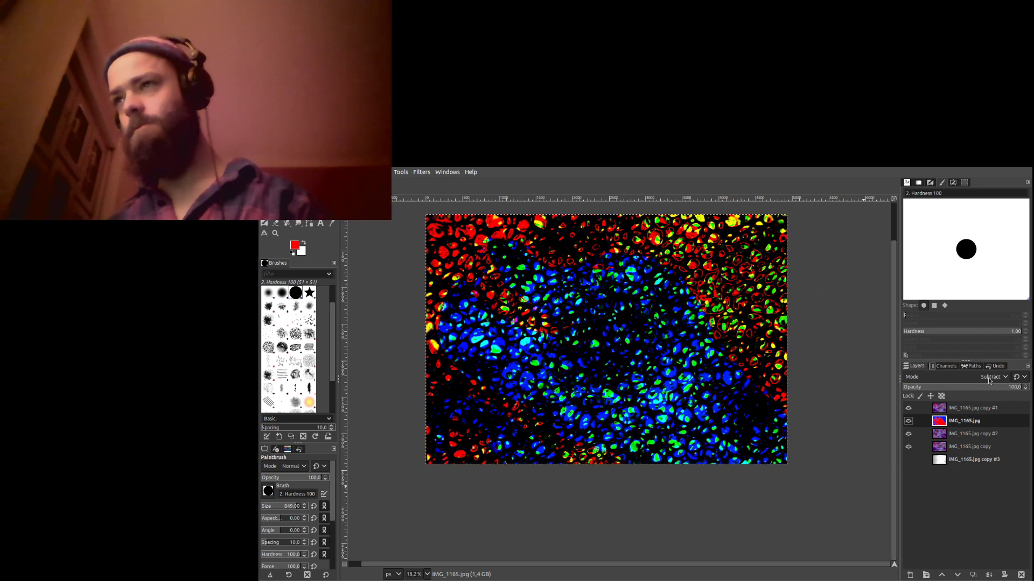
Try different blend modes on the layer IMG_1165.jpg copy #2 and set it to Subtract.
click(979, 435)
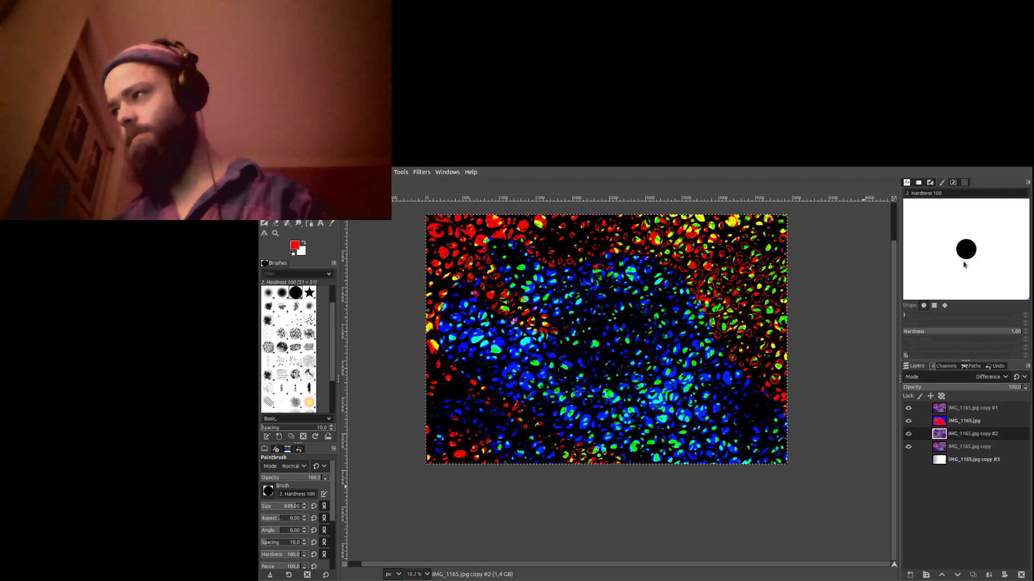
scroll(983, 376, up, 15)
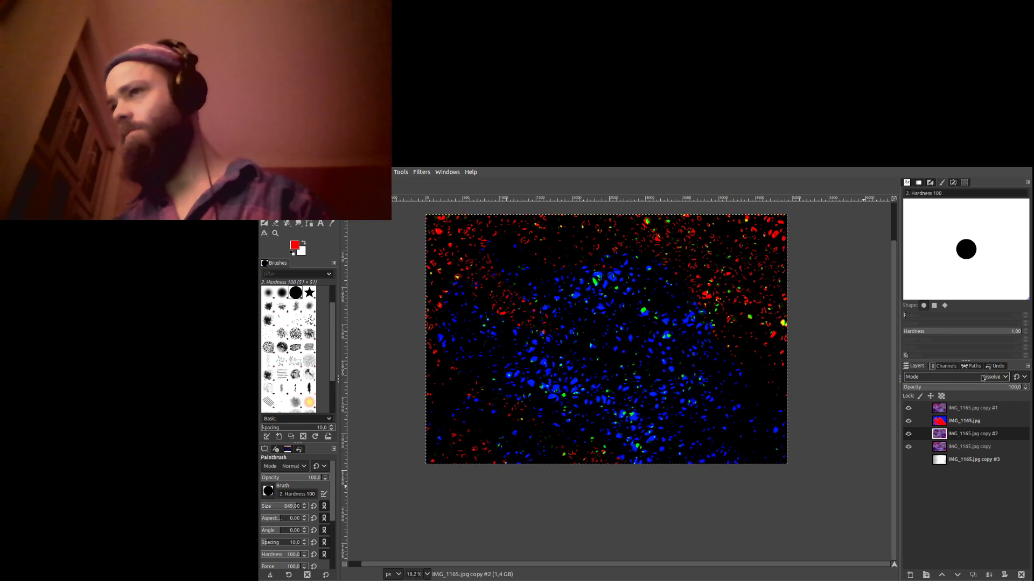
scroll(983, 378, down, 2)
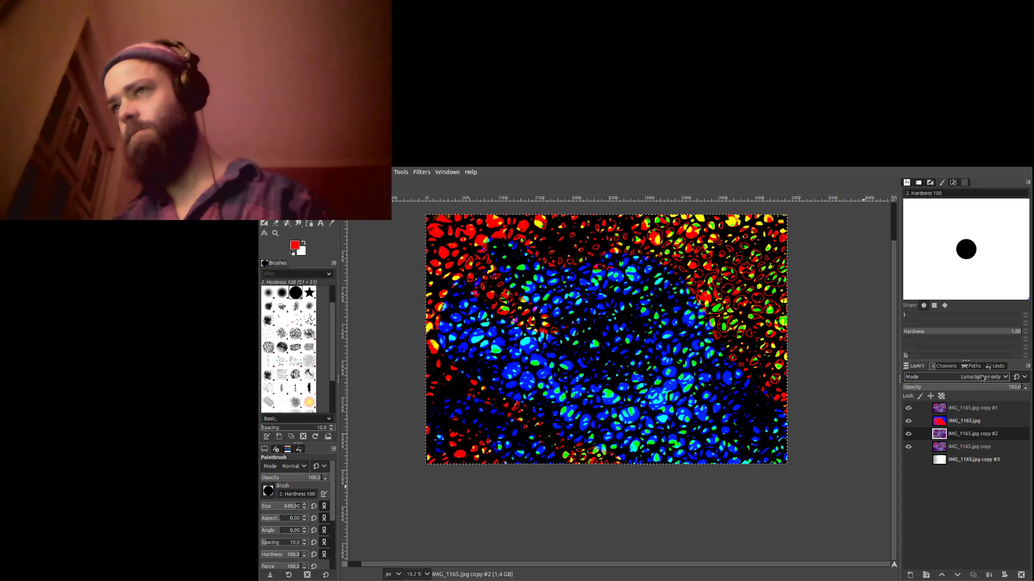
scroll(983, 377, down, 5)
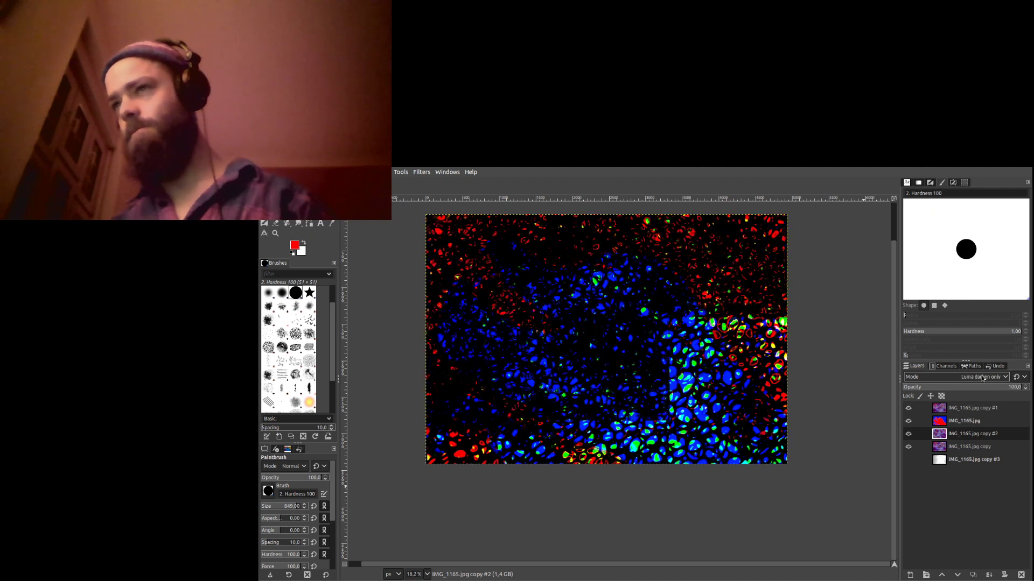
scroll(983, 378, up, 1)
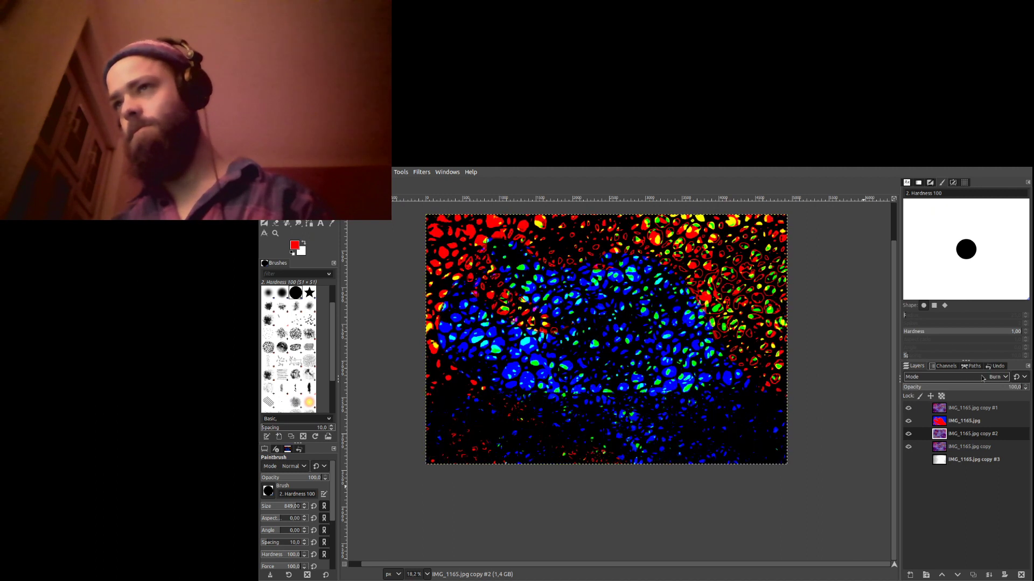
scroll(983, 377, down, 5)
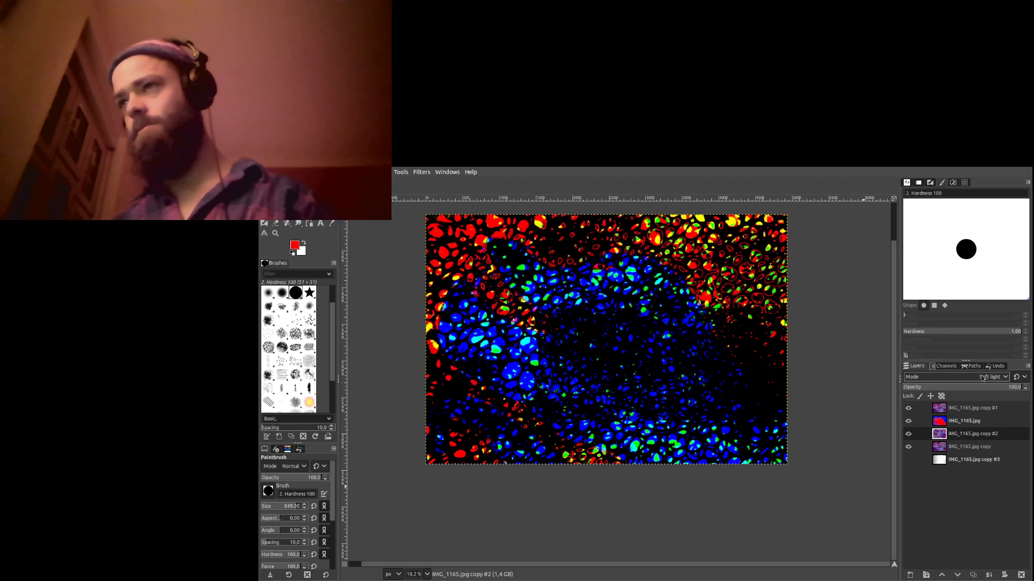
scroll(983, 378, down, 5)
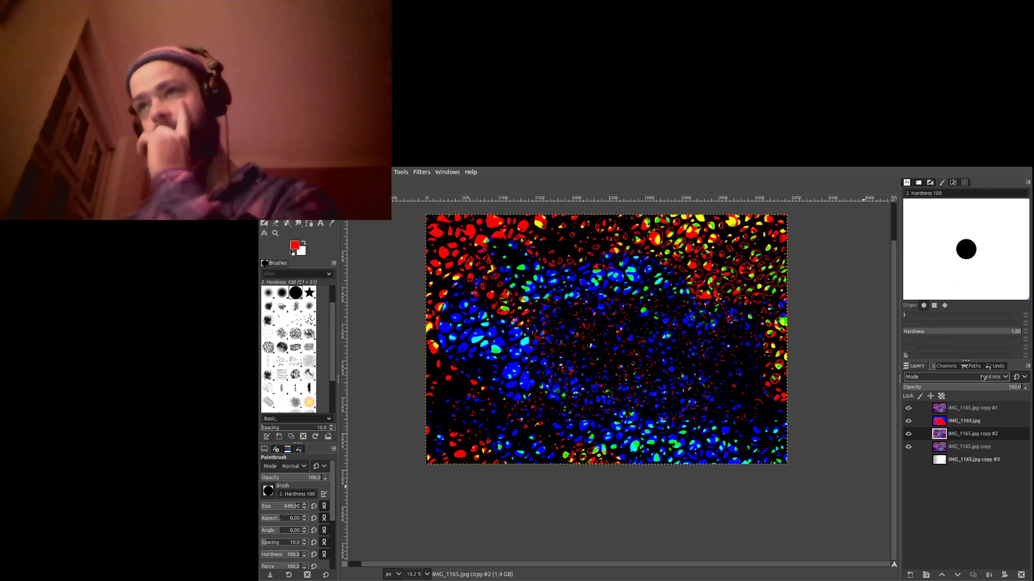
scroll(983, 378, down, 5)
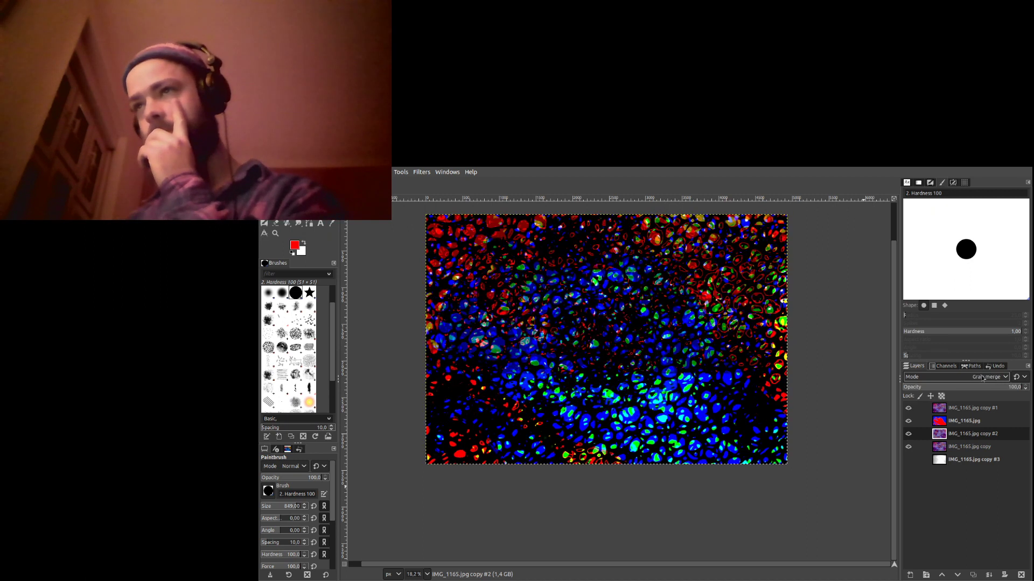
scroll(983, 378, down, 5)
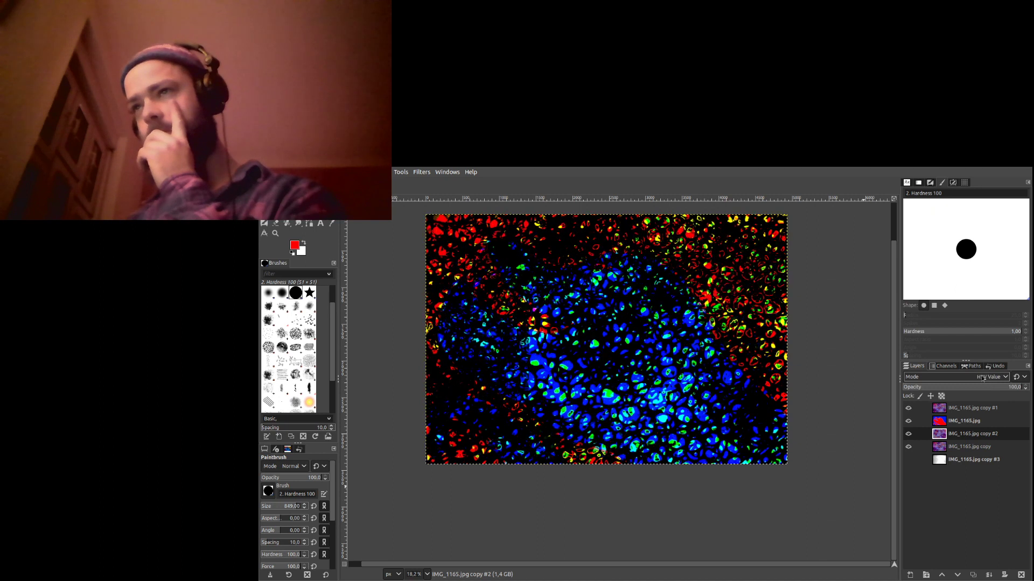
scroll(983, 377, down, 2)
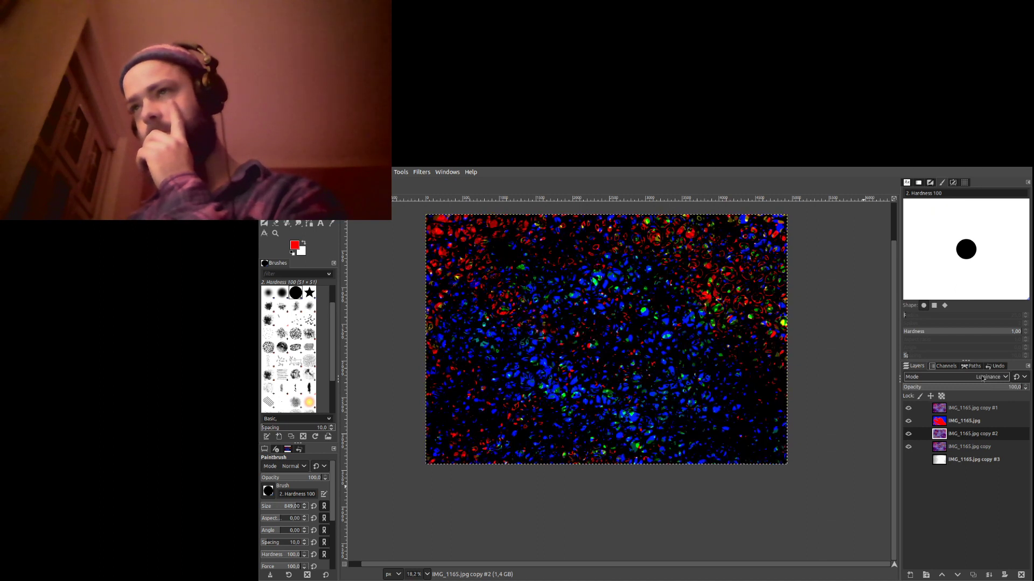
scroll(983, 378, up, 12)
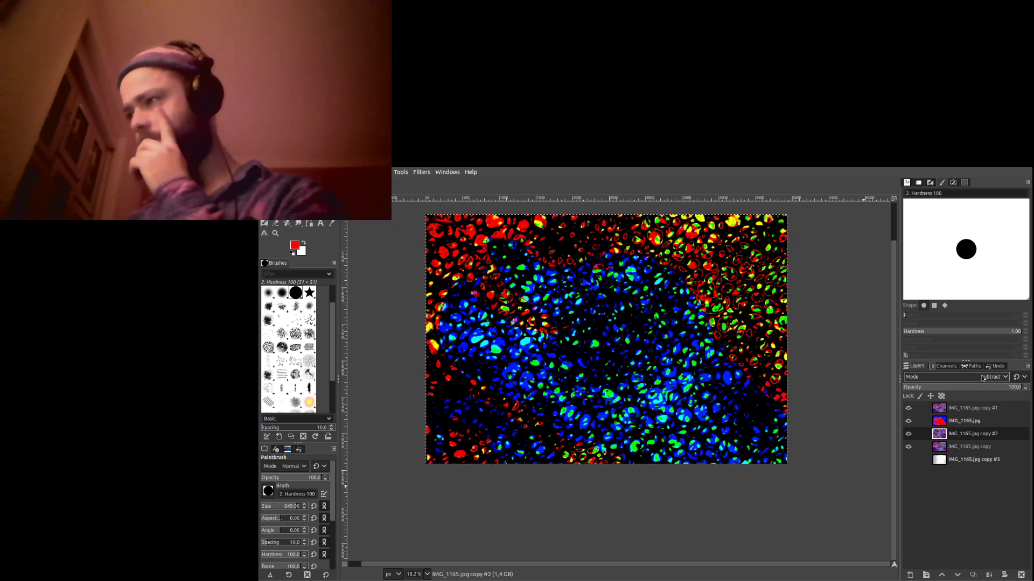
Show the layer IMG_1165.jpg copy #3, try different blend modes on IMG_1165.jpg copy and set it to HSV Value.
click(968, 421)
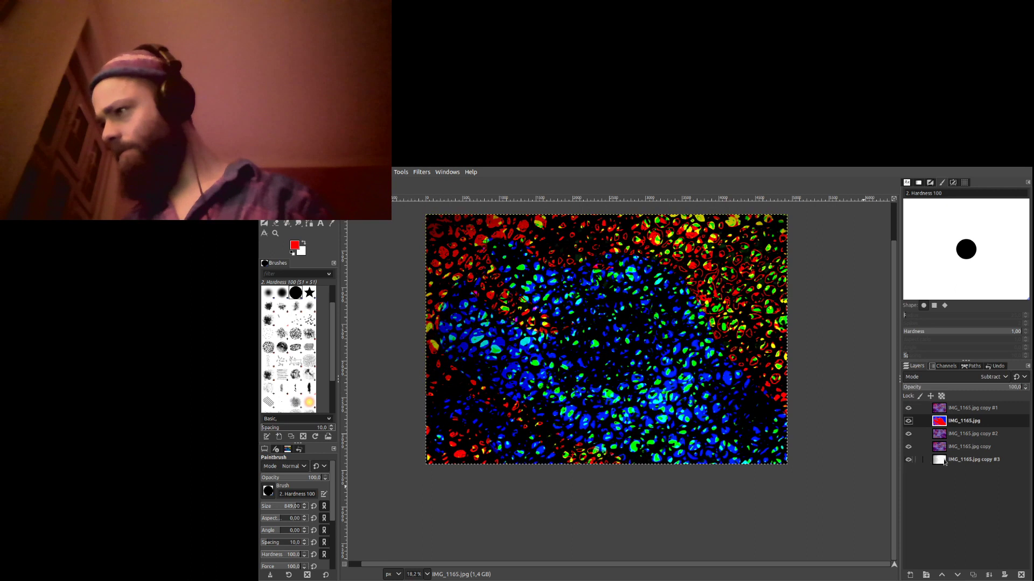
click(970, 447)
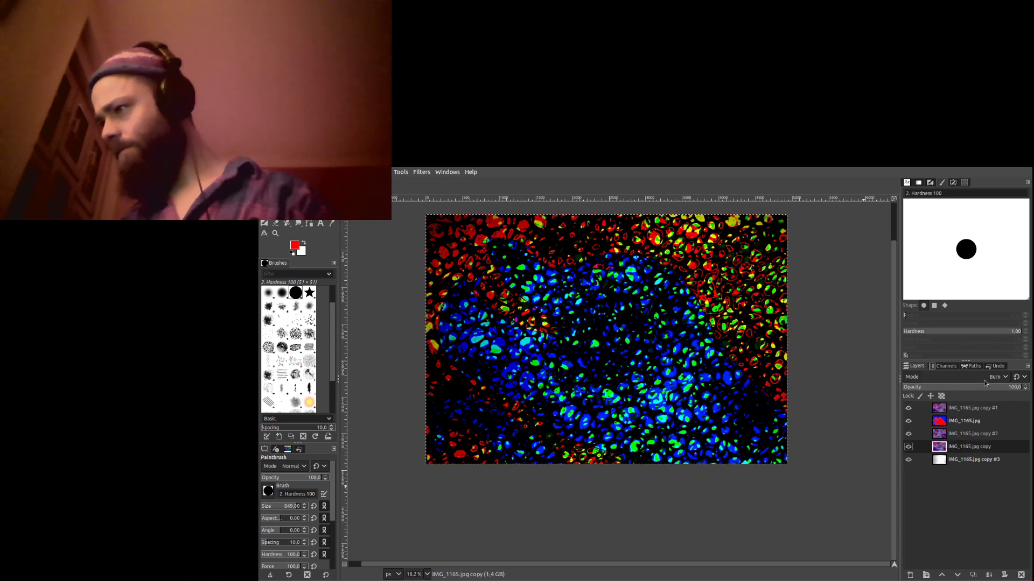
scroll(985, 380, down, 20)
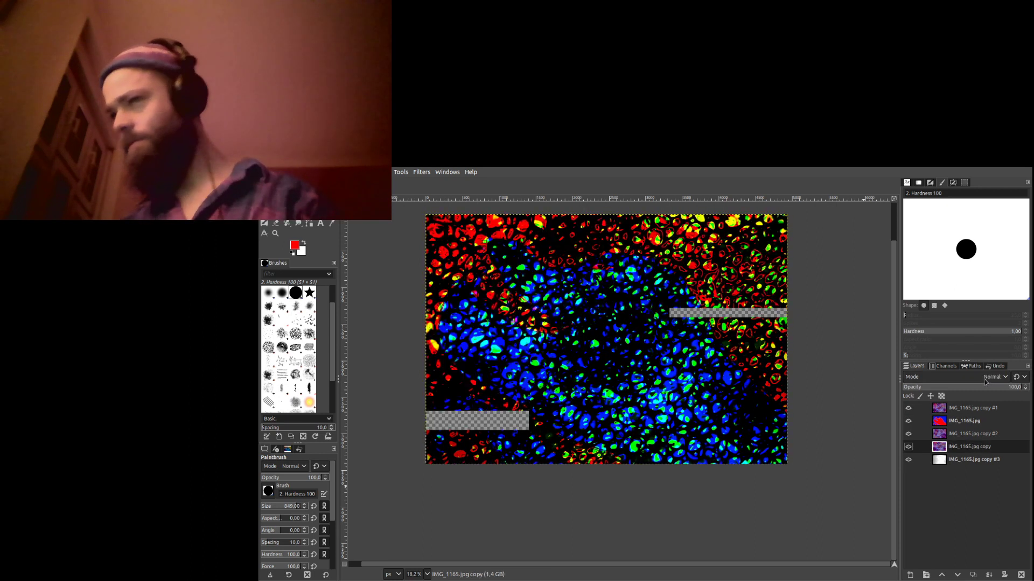
scroll(985, 381, up, 20)
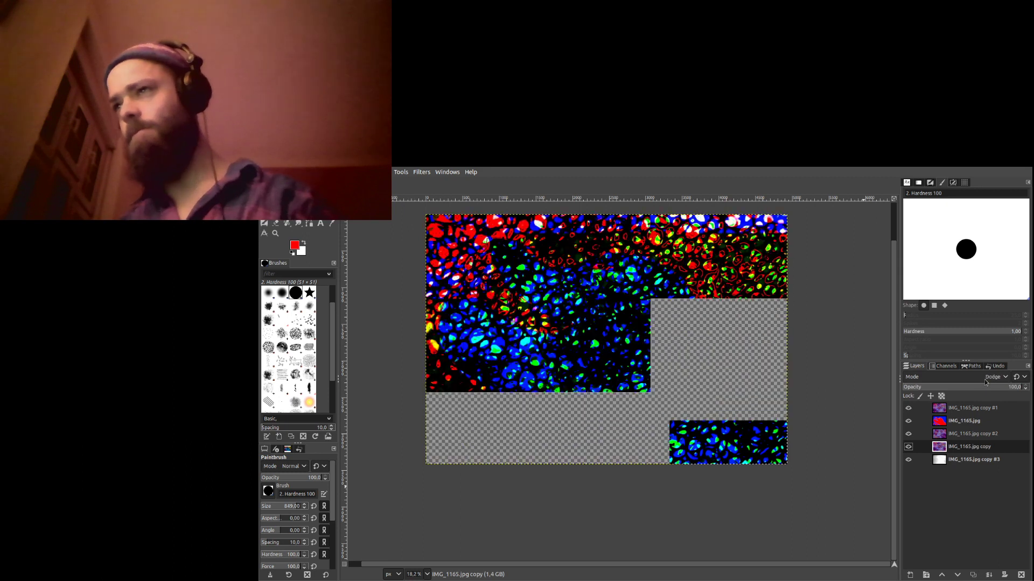
scroll(985, 380, up, 8)
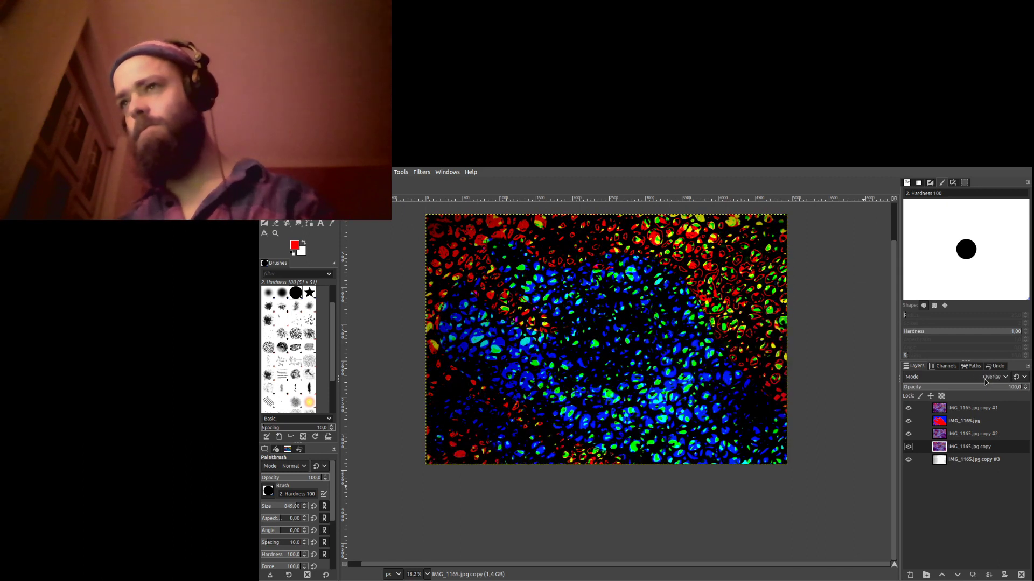
scroll(986, 382, down, 6)
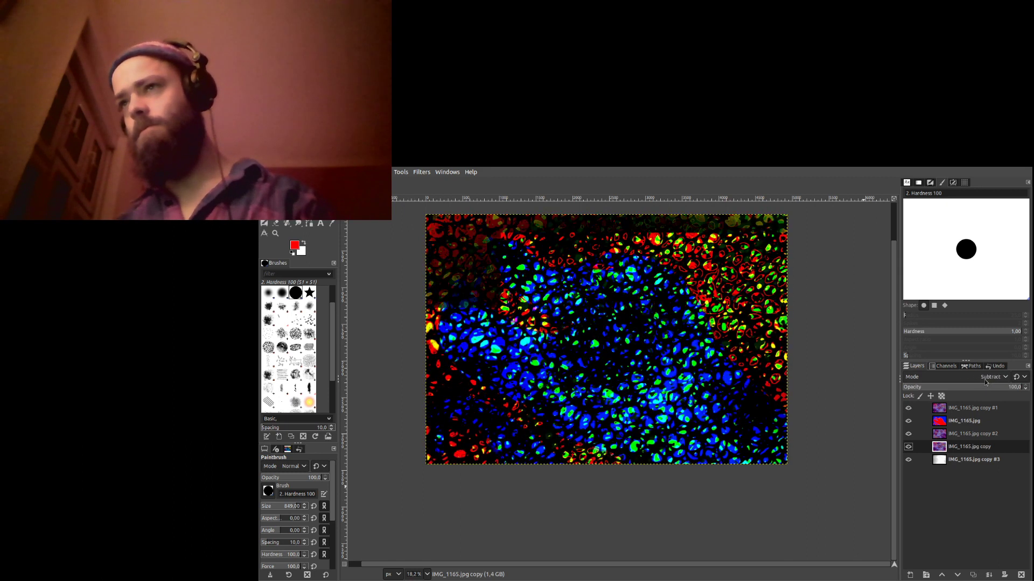
scroll(985, 382, down, 1)
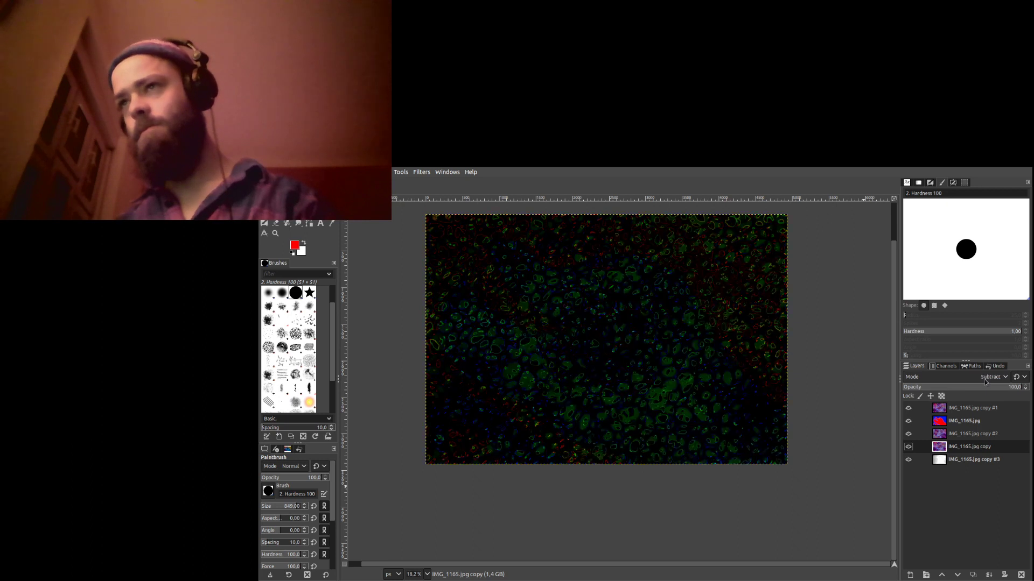
scroll(986, 381, down, 3)
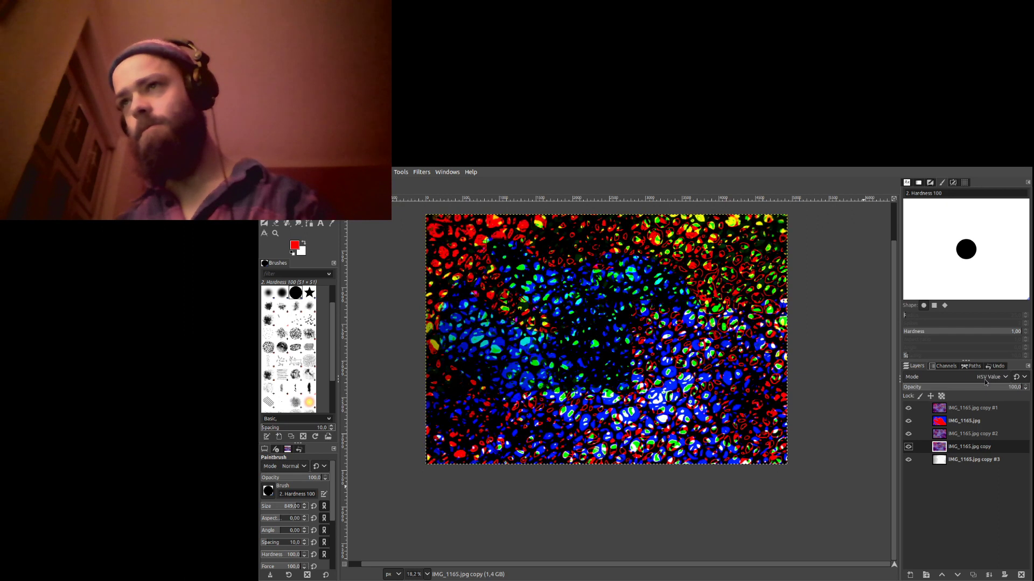
scroll(985, 381, up, 1)
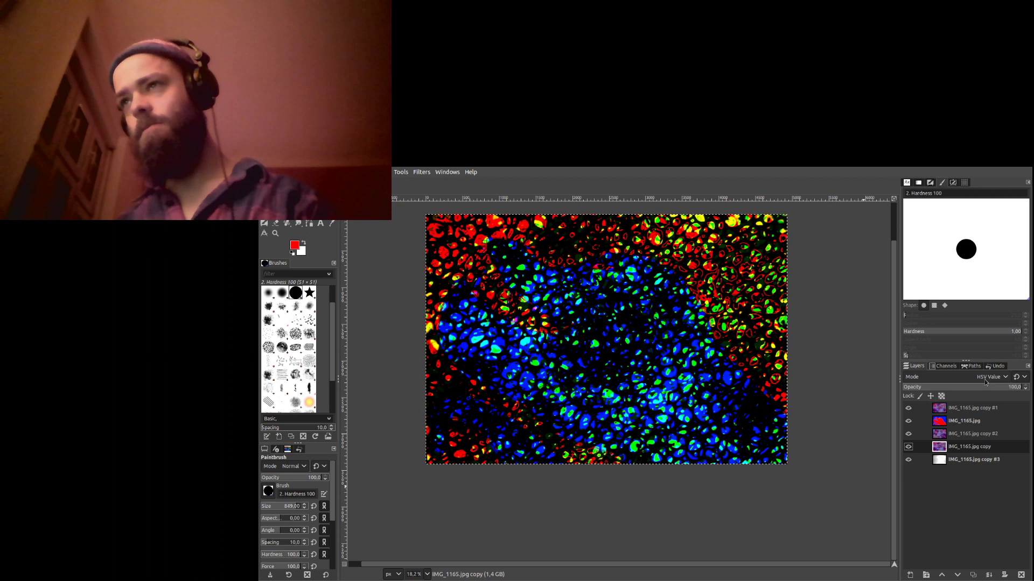
Duplicate the coloured creature layer IMG_1165.jpg and move the duplicate to the bottom of the layer stack.
click(963, 421)
click(972, 575)
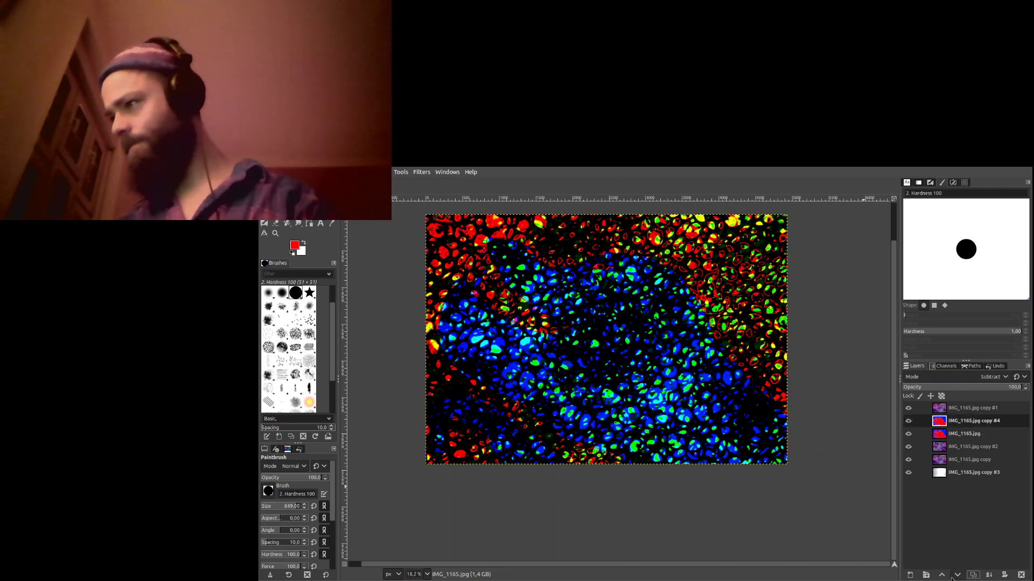
click(957, 575)
click(957, 575)
click(957, 575)
click(957, 575)
click(908, 472)
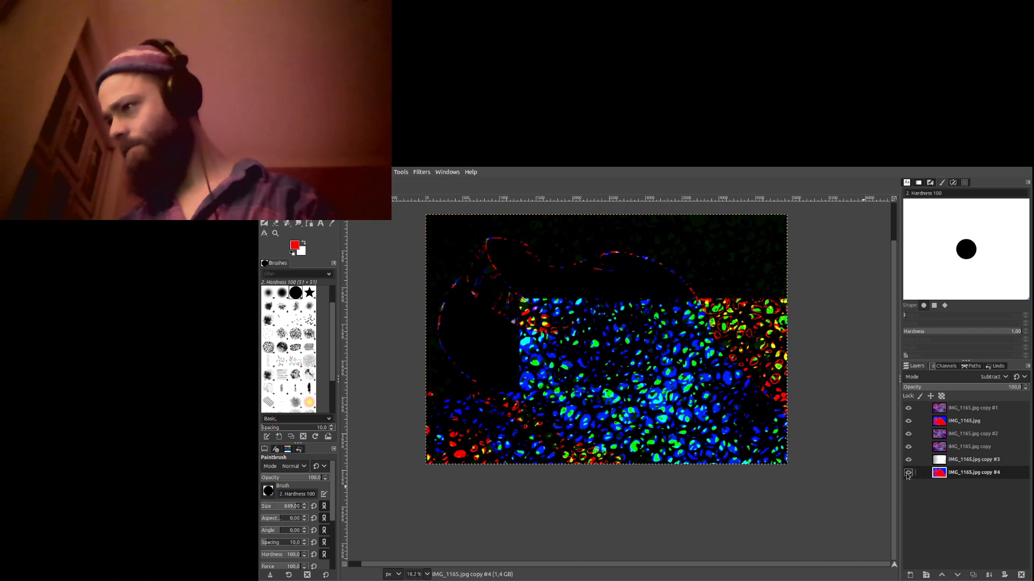
click(908, 474)
Hide the creature duplicate at the bottom of the stack and merge all visible layers into one.
click(965, 456)
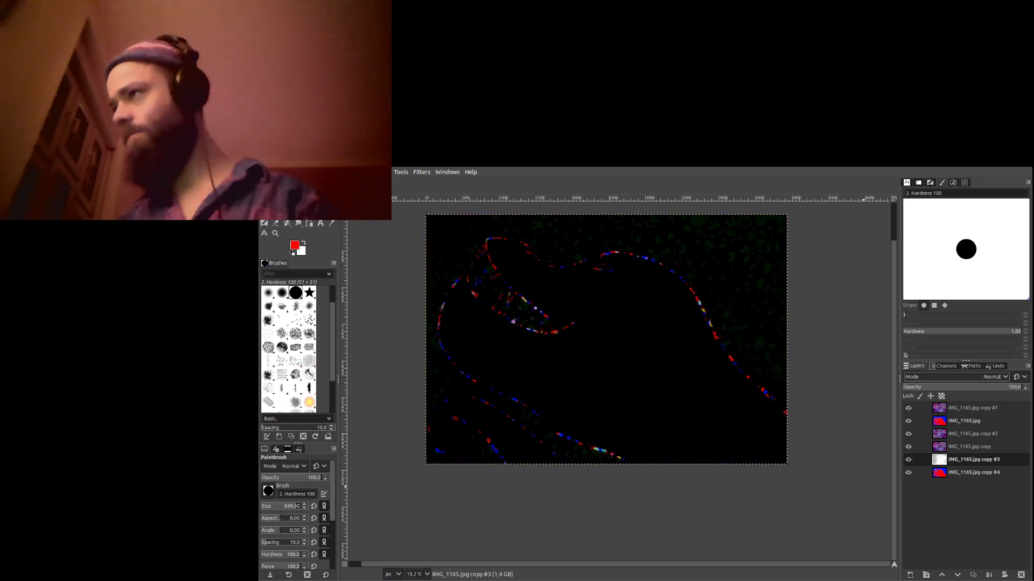
scroll(991, 377, up, 5)
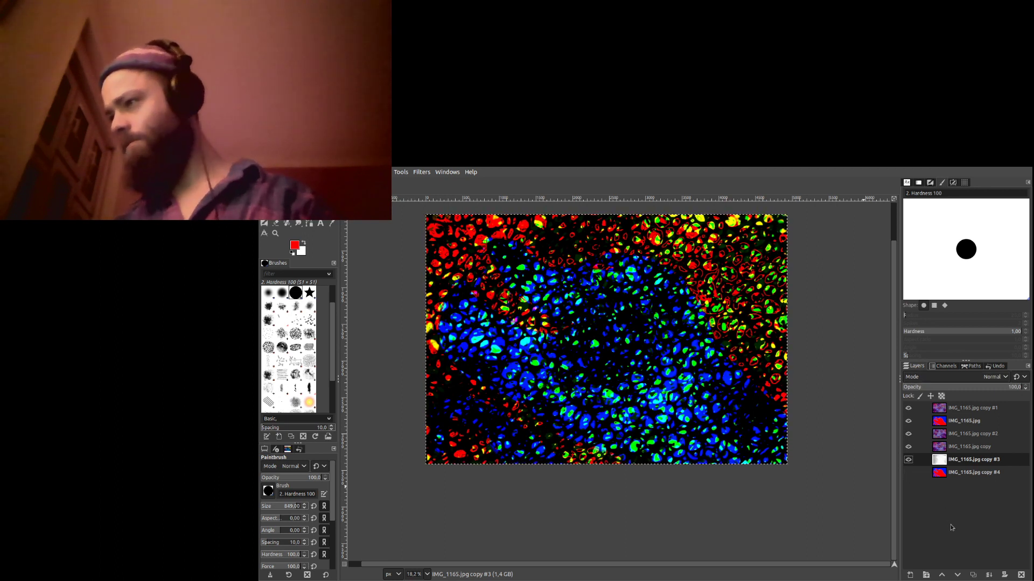
ctrl+click(988, 575)
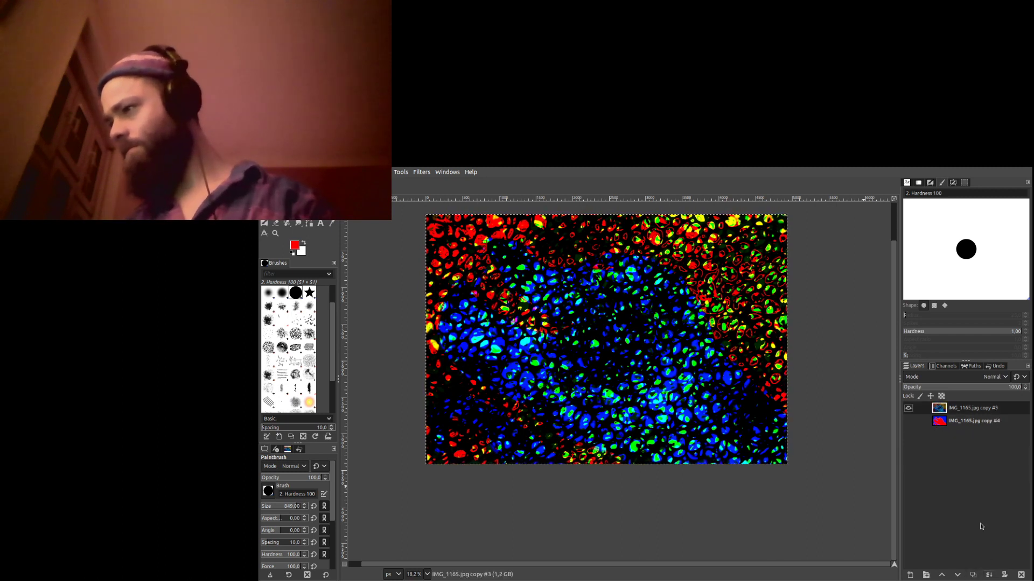
Duplicate the merged layer three times with Dodge blending and merge the visible layers again.
click(973, 574)
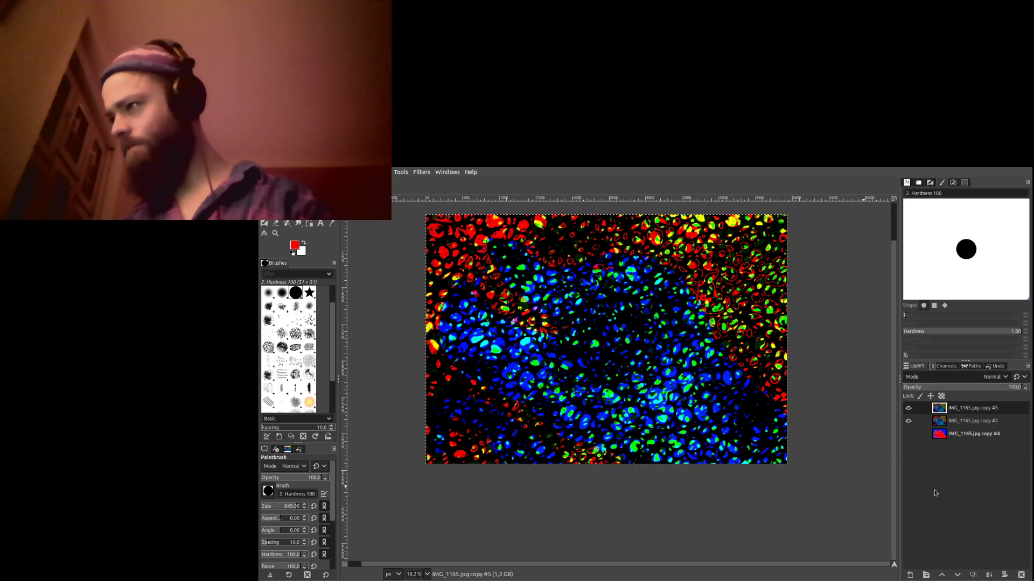
click(973, 574)
click(972, 574)
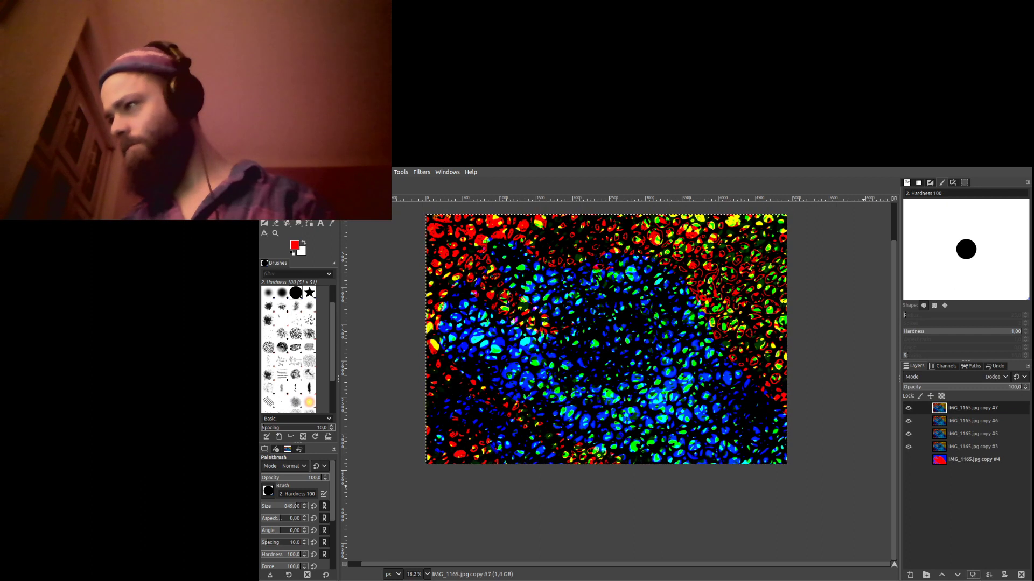
click(1004, 574)
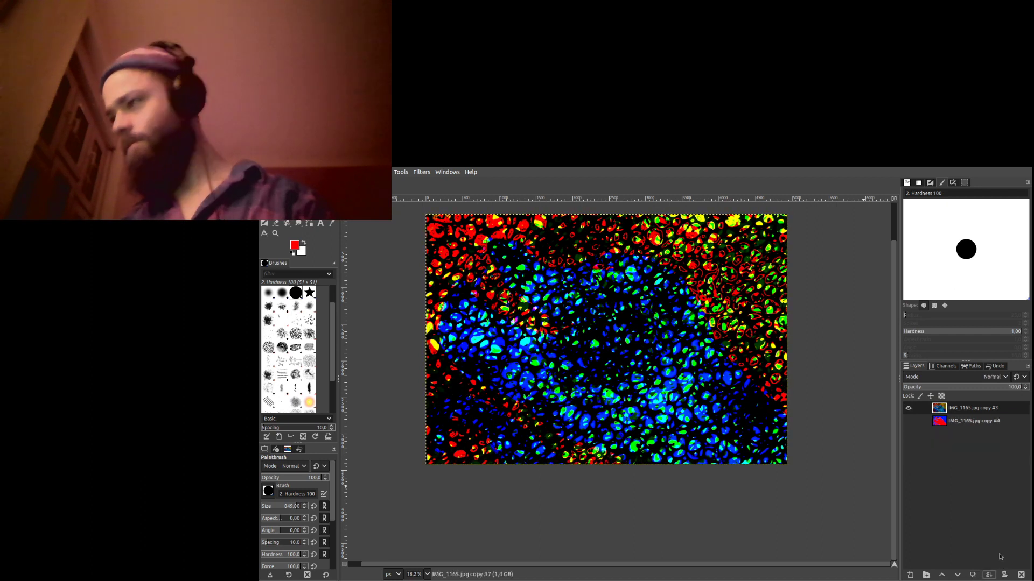
Duplicate the merged layer, move the duplicate below the creature layer IMG_1165.jpg copy #4, and show the creature layer.
click(972, 574)
click(957, 574)
click(957, 575)
Try different blend modes on the top layer IMG_1165.jpg copy #3 and set it to Grain extract.
click(960, 411)
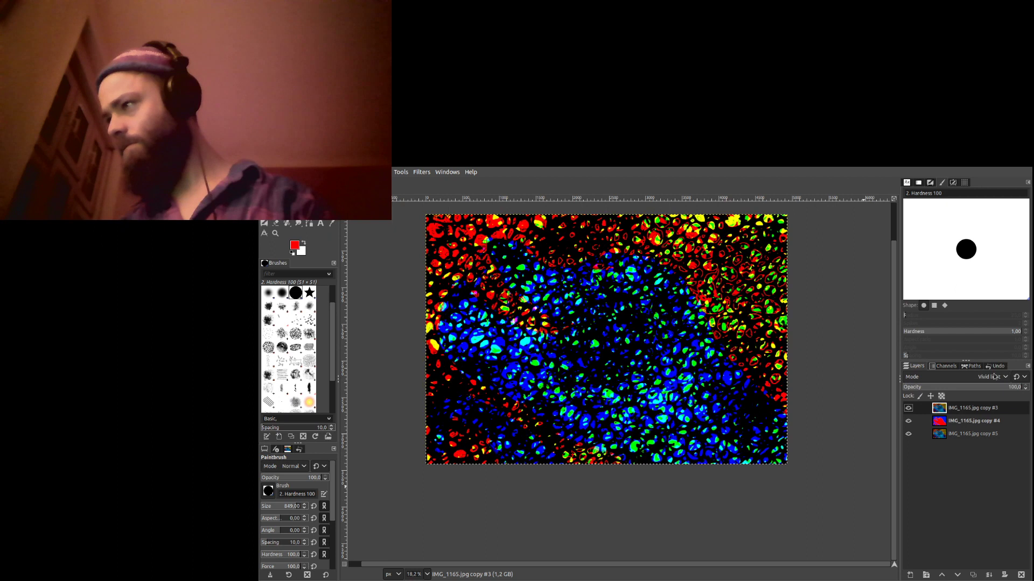
click(988, 368)
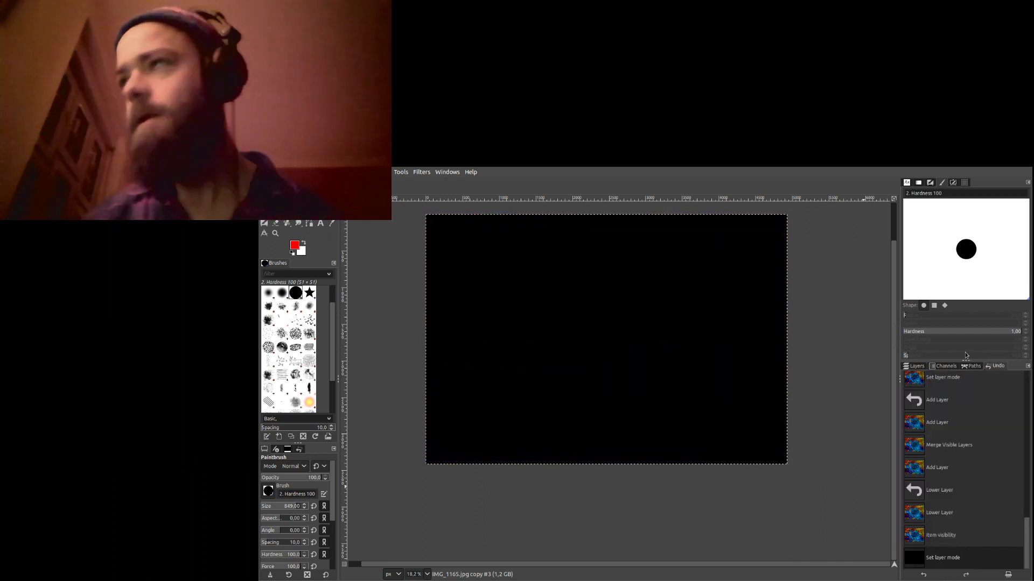
key(ctrl+l)
scroll(979, 379, down, 2)
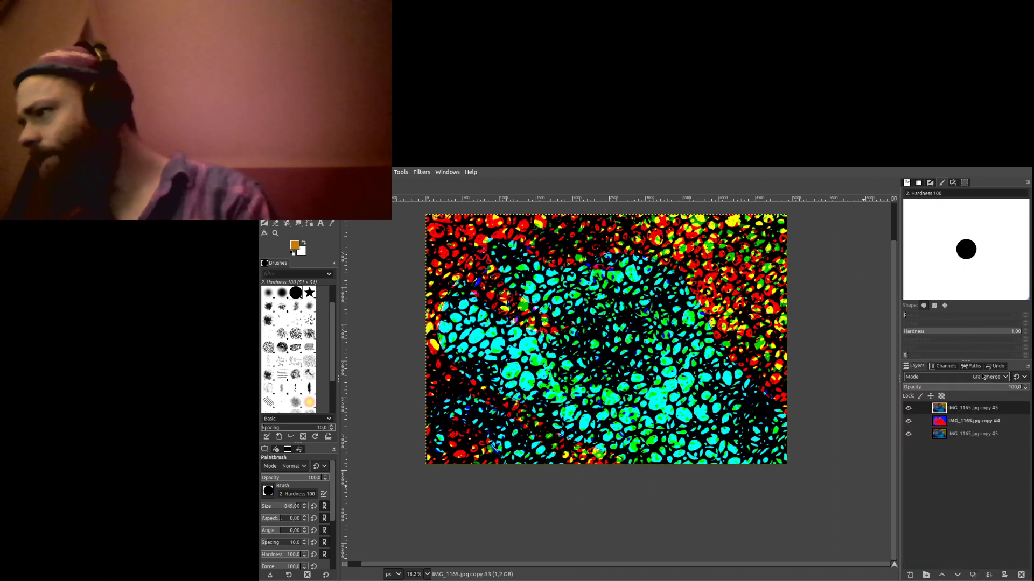
scroll(982, 377, up, 2)
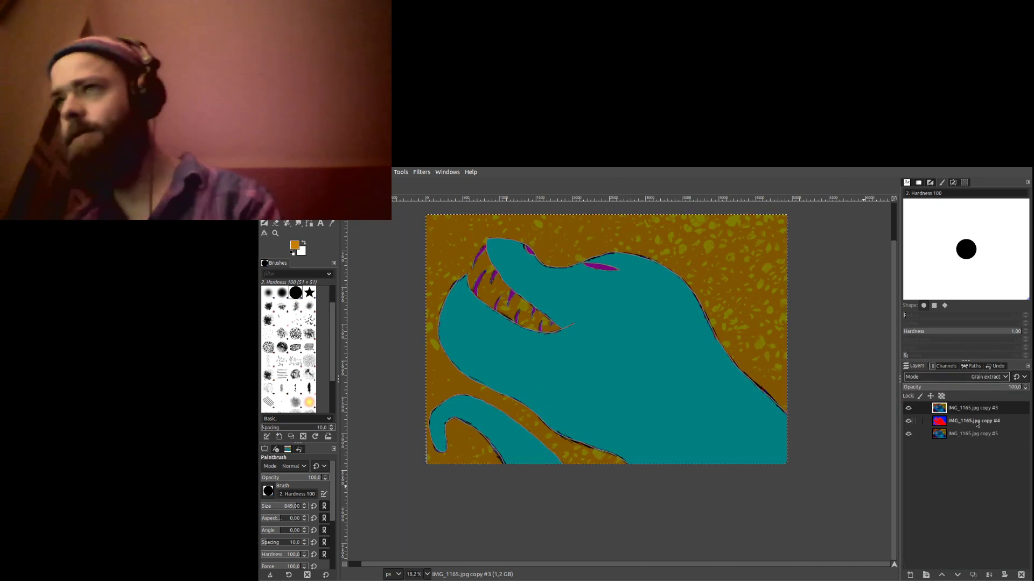
Set layer IMG_1165.jpg copy #4 to Normal and try blend modes on copy #3, settling on Luma darken only.
click(976, 420)
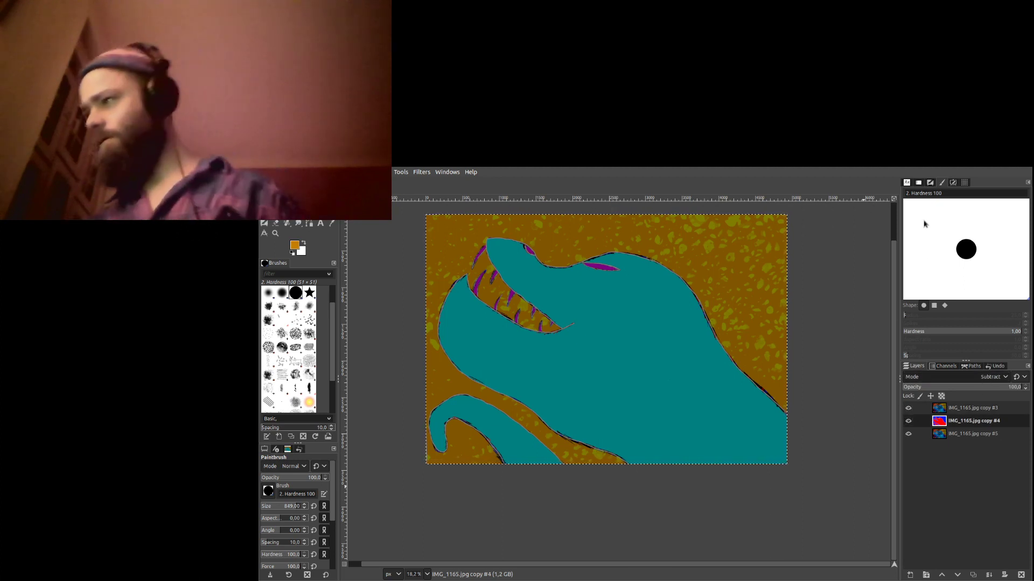
scroll(993, 377, up, 20)
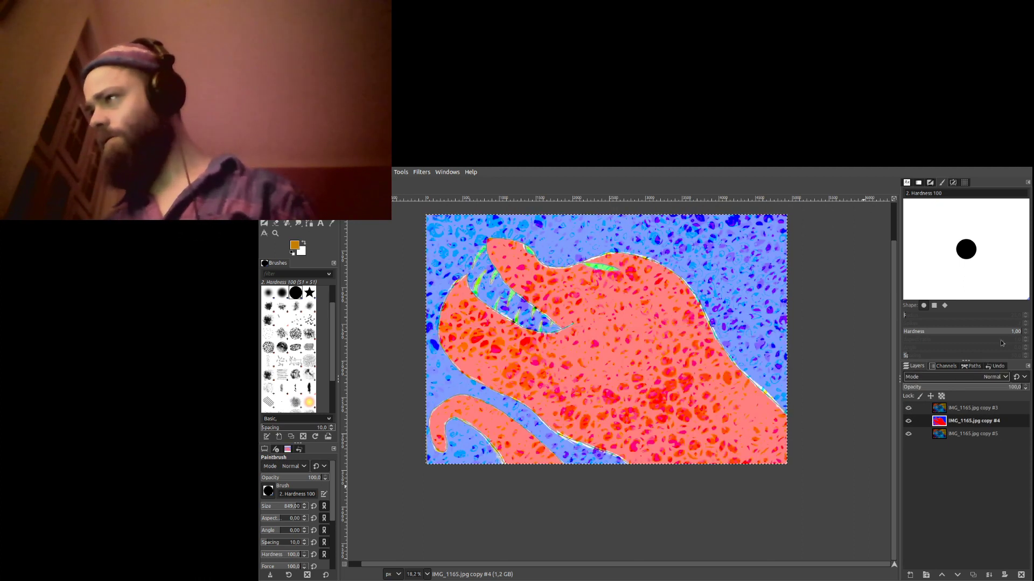
click(963, 408)
scroll(993, 377, up, 10)
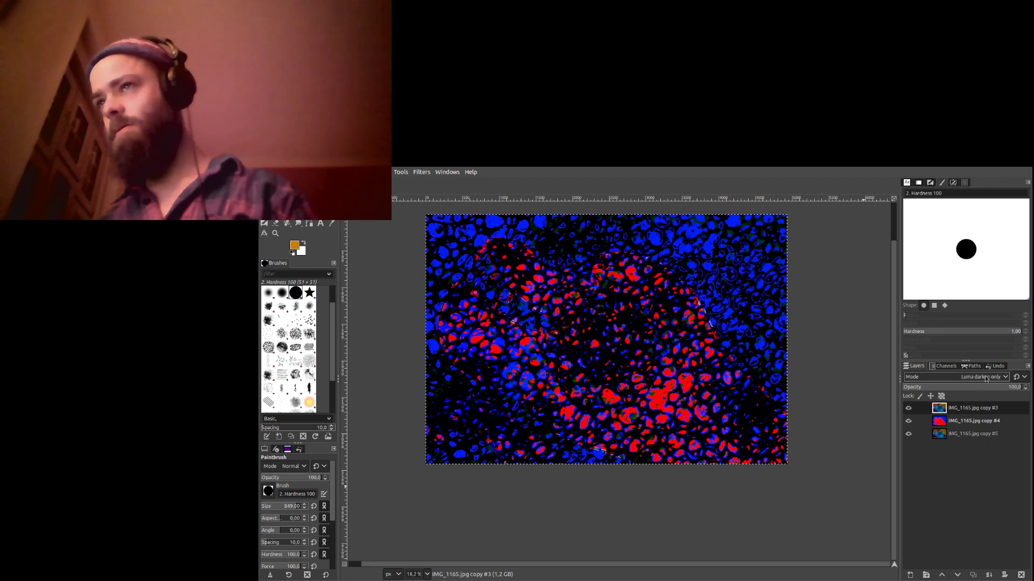
Try the Merge, Linear light and Difference blend modes on layer IMG_1165.jpg copy #4 and set it to Grain merge.
click(977, 420)
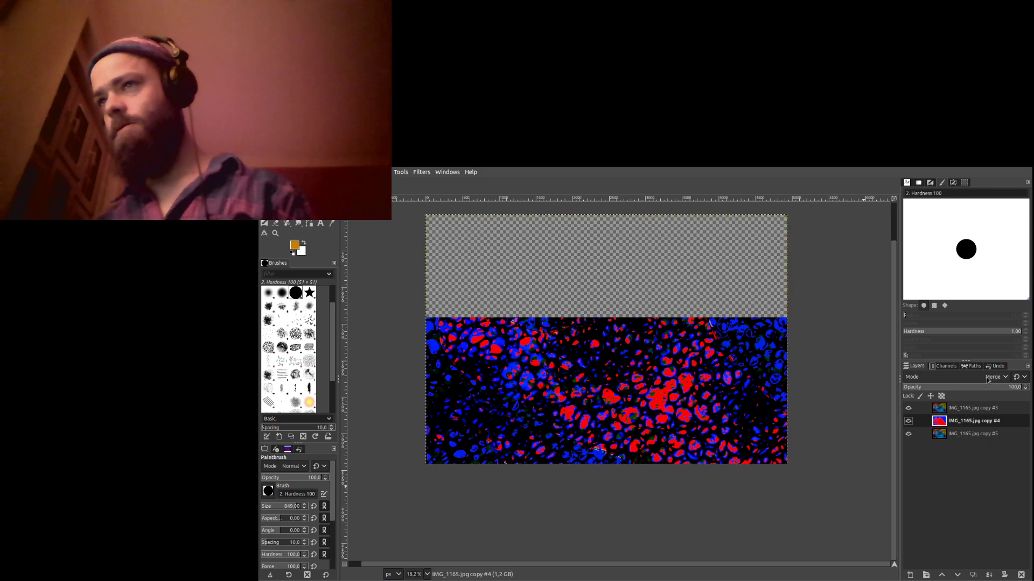
scroll(988, 379, down, 2)
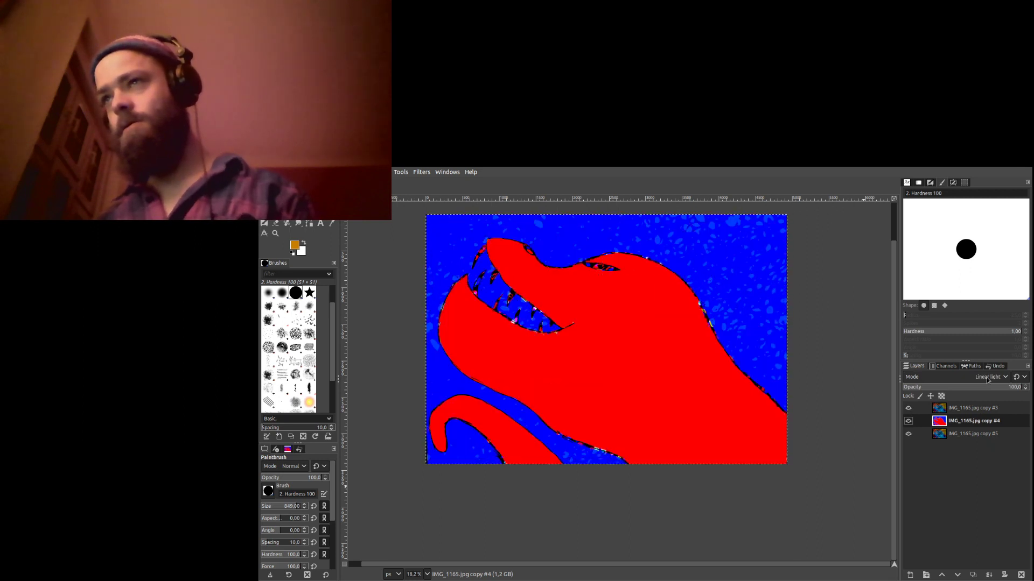
scroll(987, 379, down, 3)
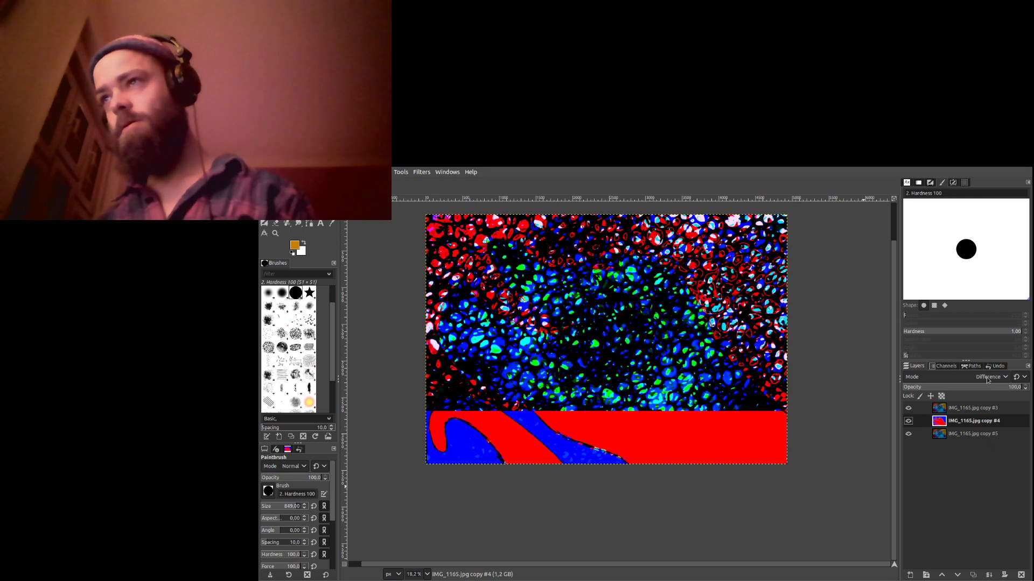
scroll(987, 379, down, 2)
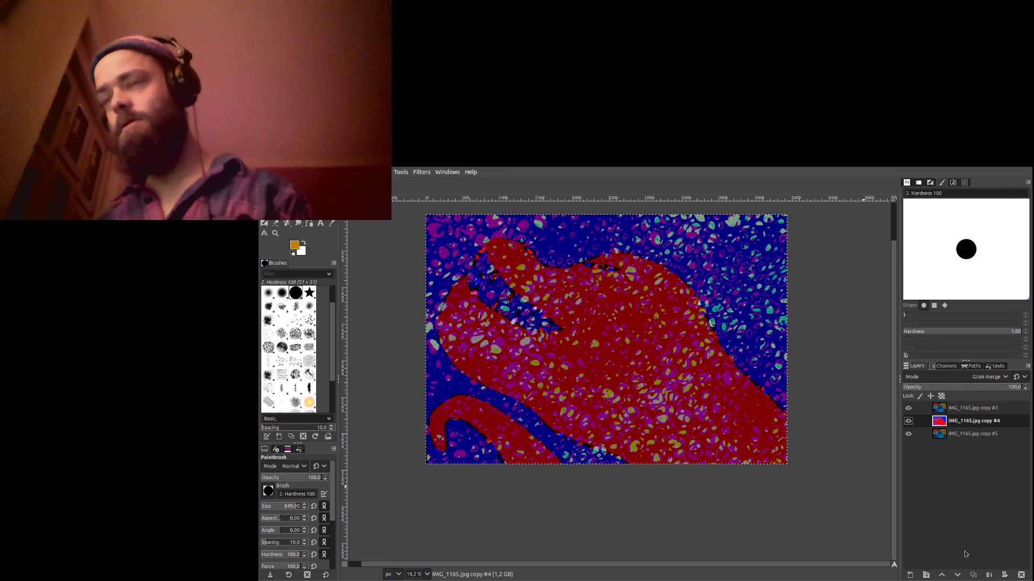
Duplicate layer IMG_1165.jpg copy #4, raise the duplicate to the top of the stack, and set it to Luma darken only.
click(973, 575)
click(942, 575)
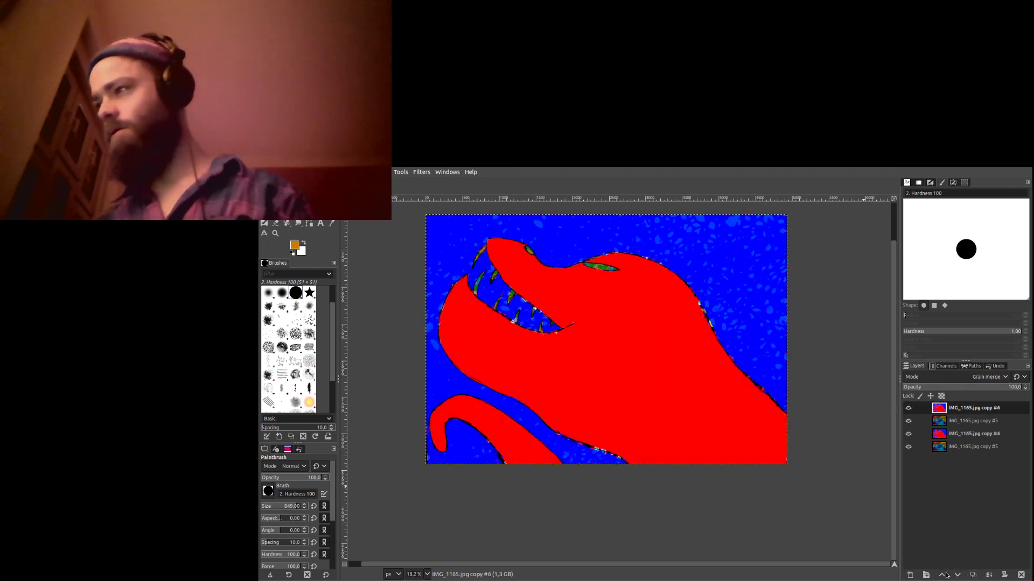
scroll(983, 380, up, 10)
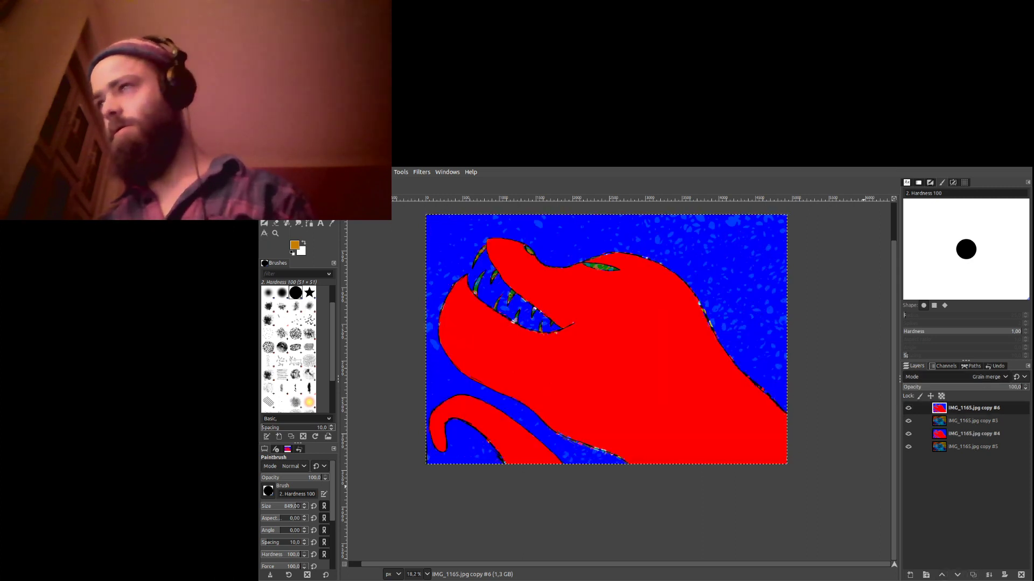
scroll(991, 381, down, 3)
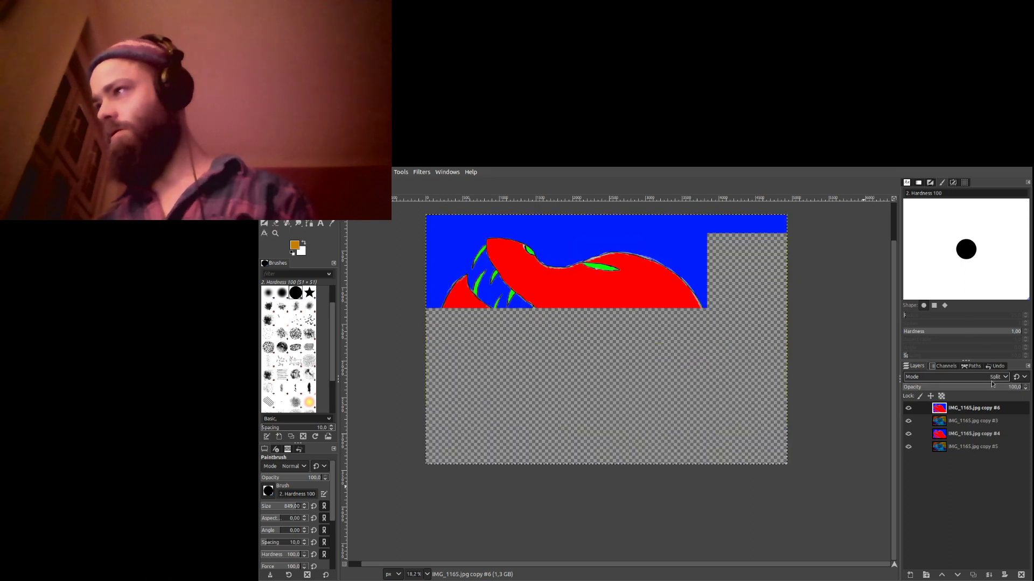
scroll(991, 380, down, 4)
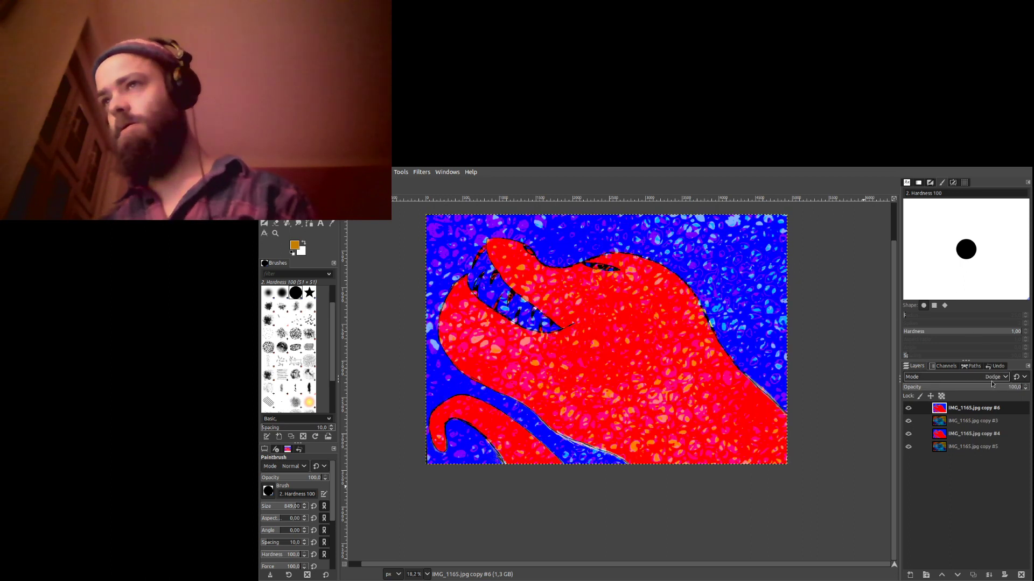
scroll(990, 380, down, 2)
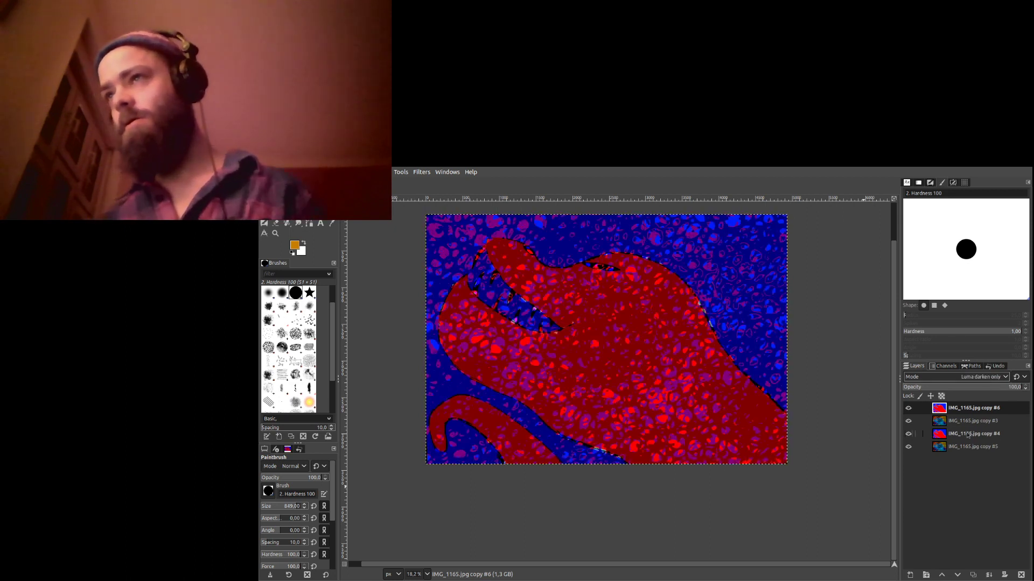
Set layer IMG_1165.jpg copy #3 to Soft light and copy #4 to HSV Hue, and merge all visible layers.
key(Page_Down)
scroll(983, 381, down, 5)
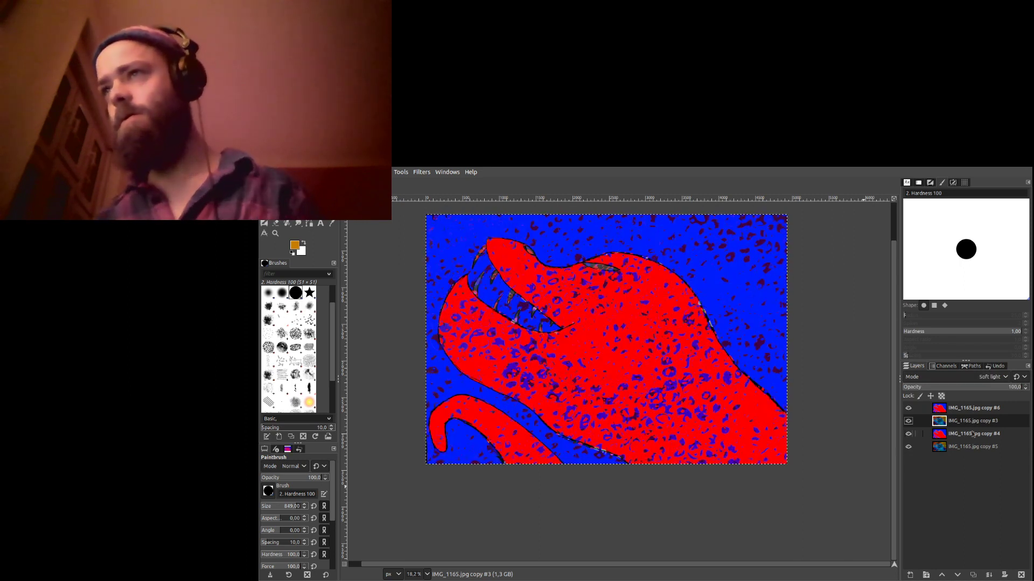
key(Page_Down)
scroll(983, 381, down, 2)
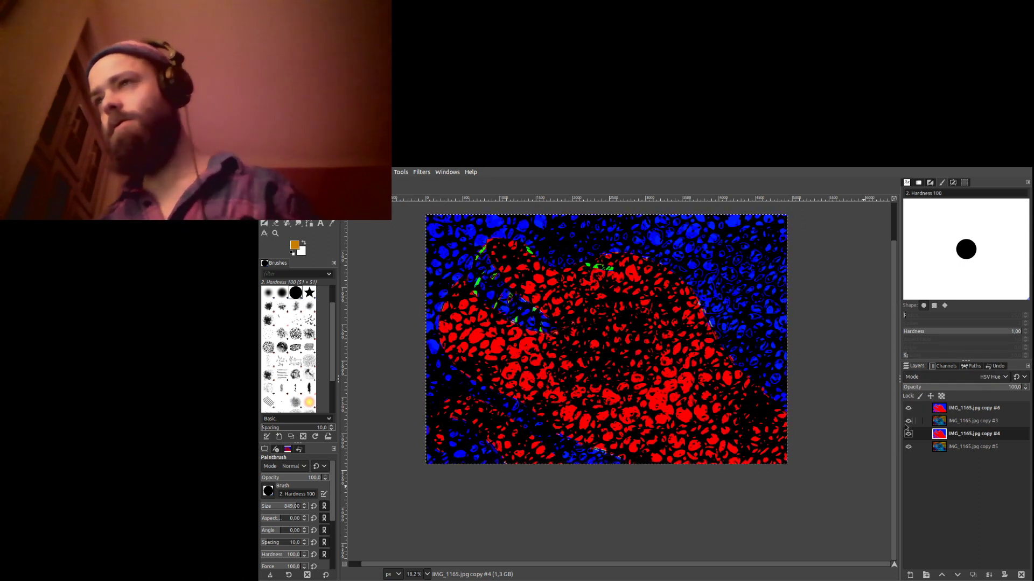
ctrl+click(1006, 573)
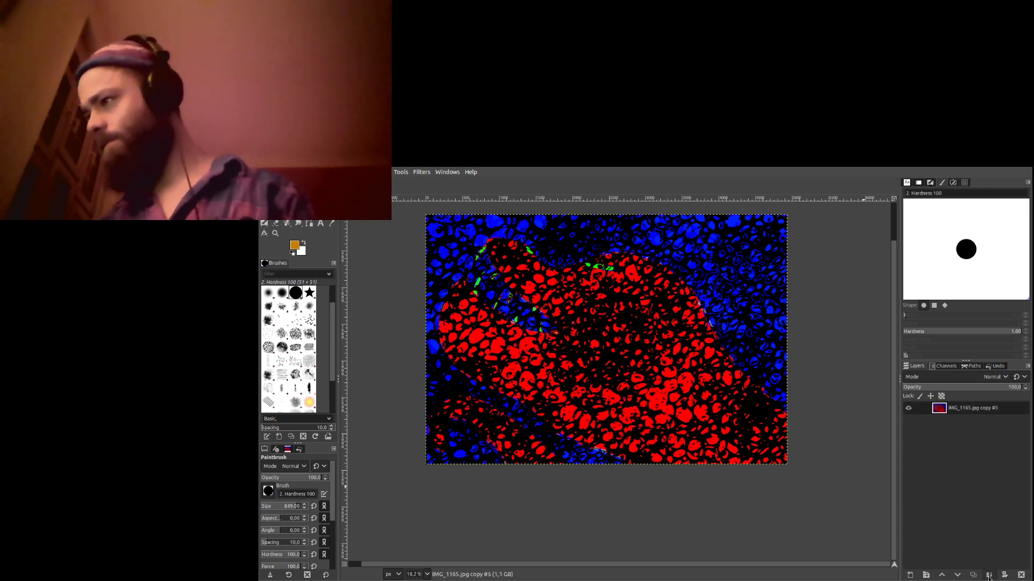
Duplicate the merged layer four times with Dodge blending.
click(973, 575)
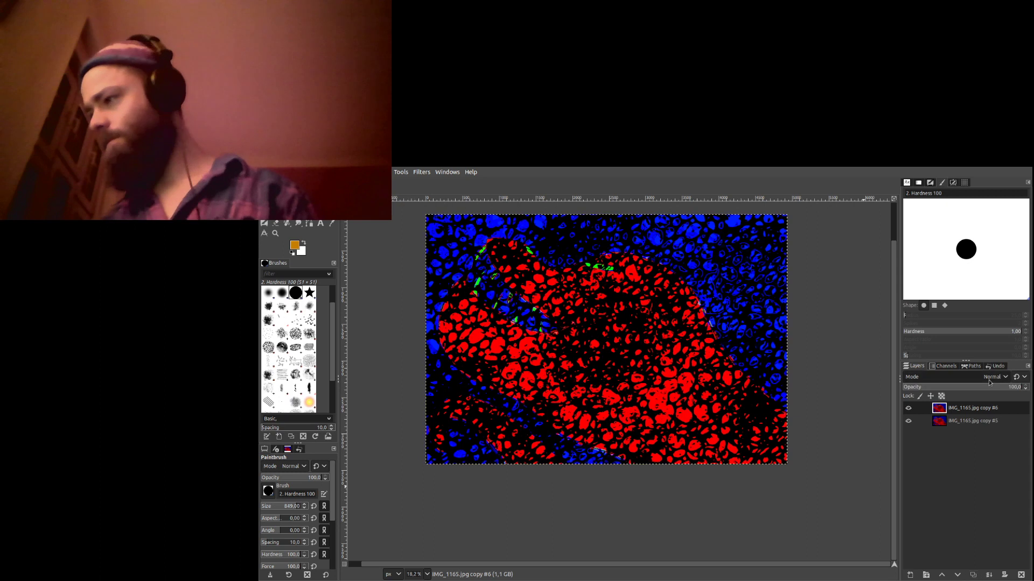
key(shift+plus)
key(shift+plus)
key(shift+plus)
key(shift+plus)
key(shift+plus)
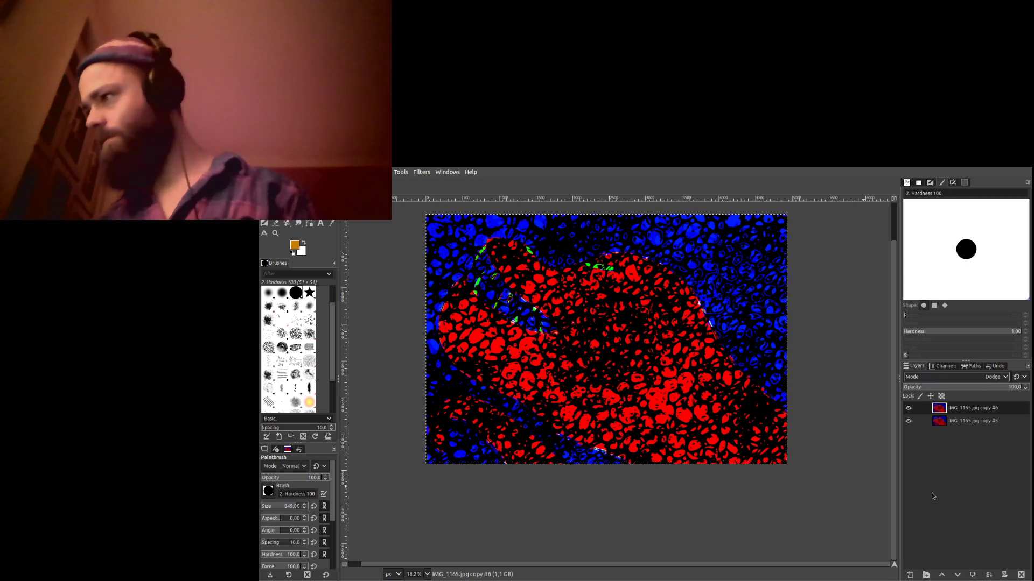
triple_click(973, 575)
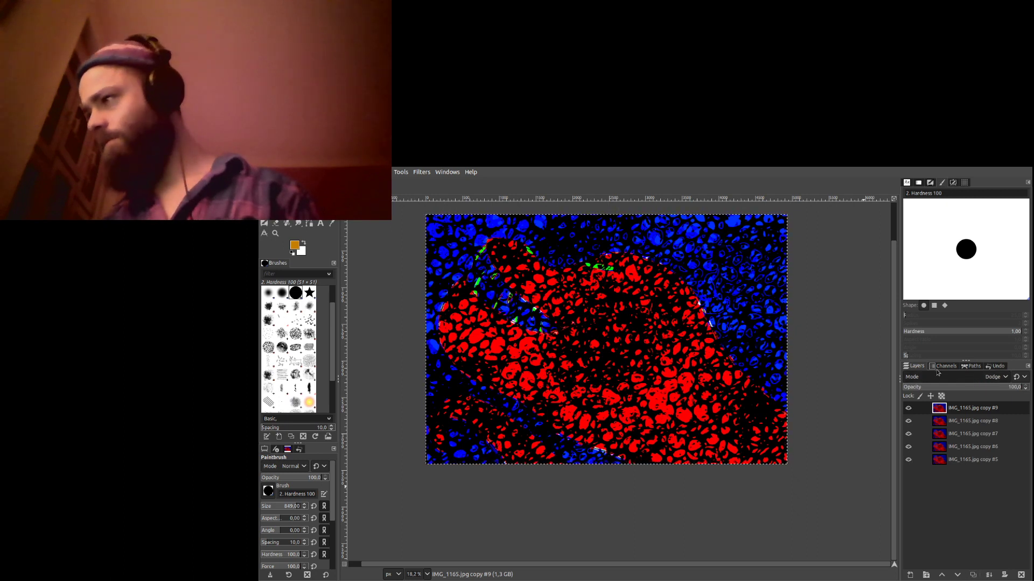
Set the top layer to Screen, duplicate it three times and merge all visible layers.
scroll(925, 372, up, 1)
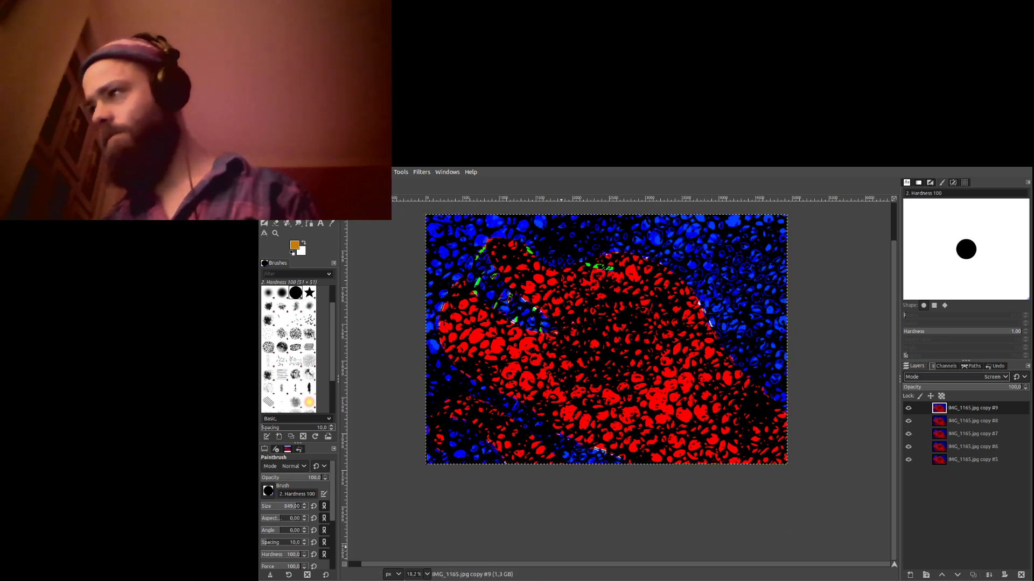
click(908, 409)
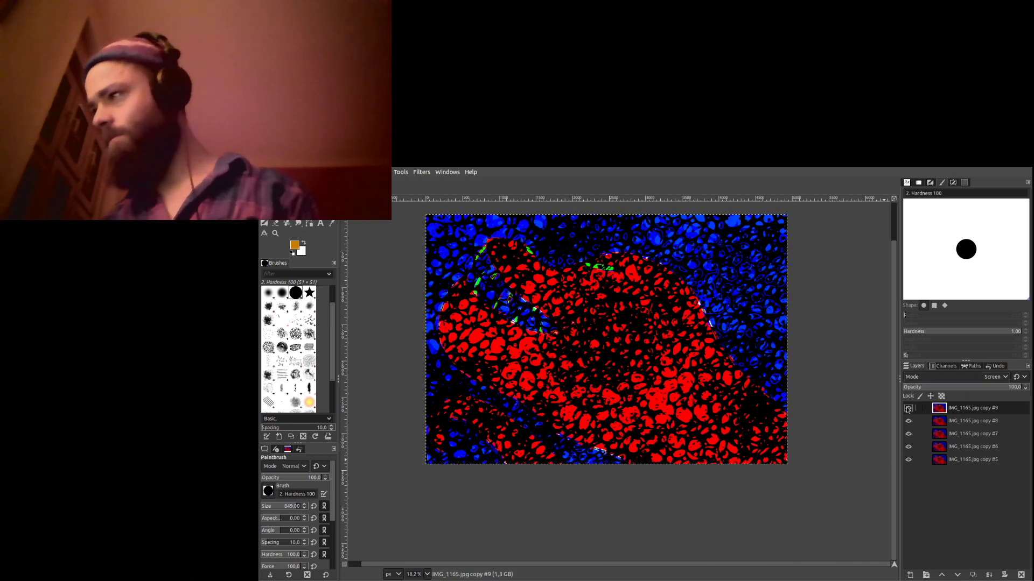
click(972, 574)
click(972, 574)
click(973, 575)
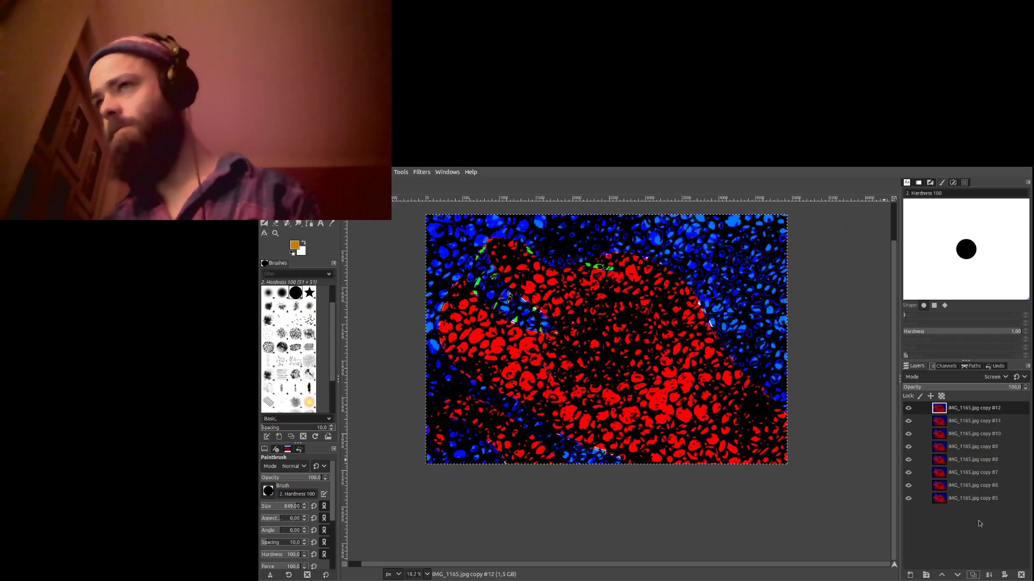
shift+click(1006, 574)
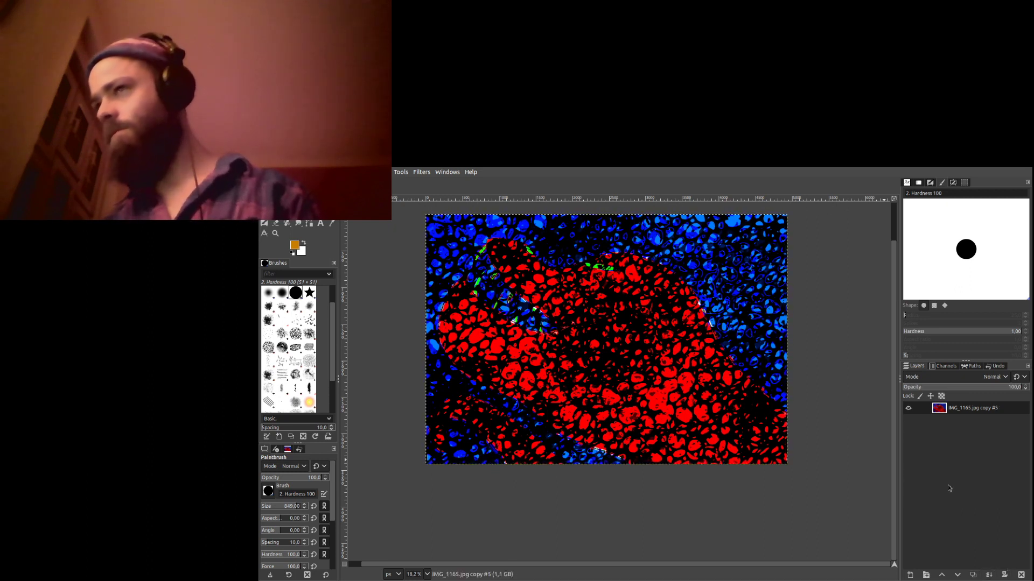
Duplicate the merged layer three times with Multiply blending and merge all visible layers.
click(973, 575)
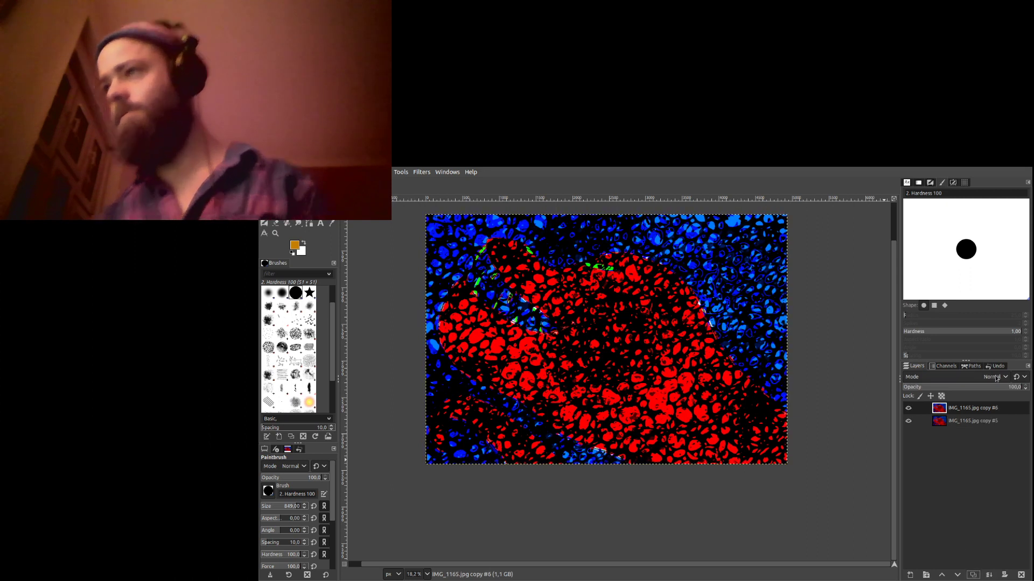
scroll(997, 378, down, 9)
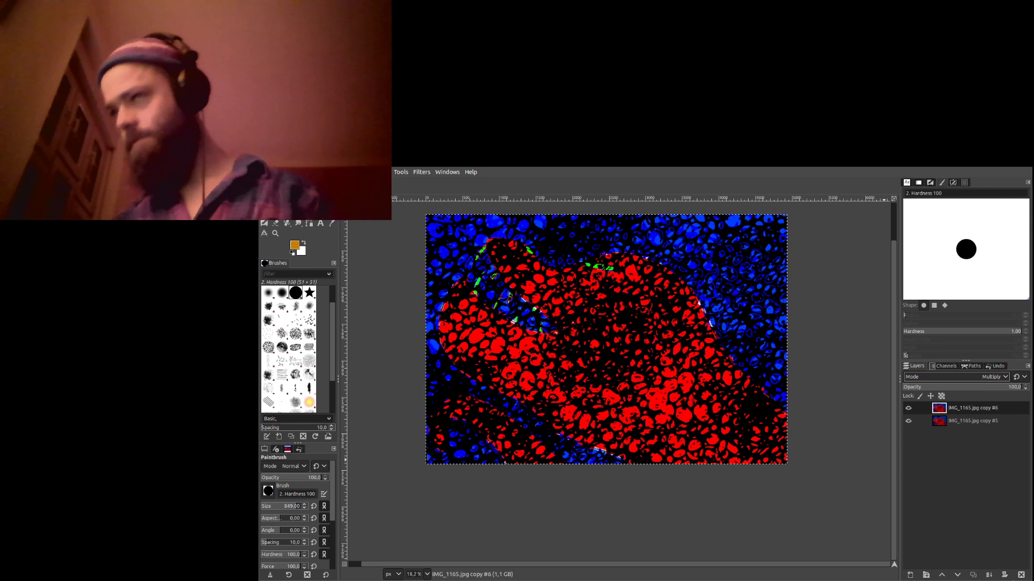
click(974, 575)
click(973, 575)
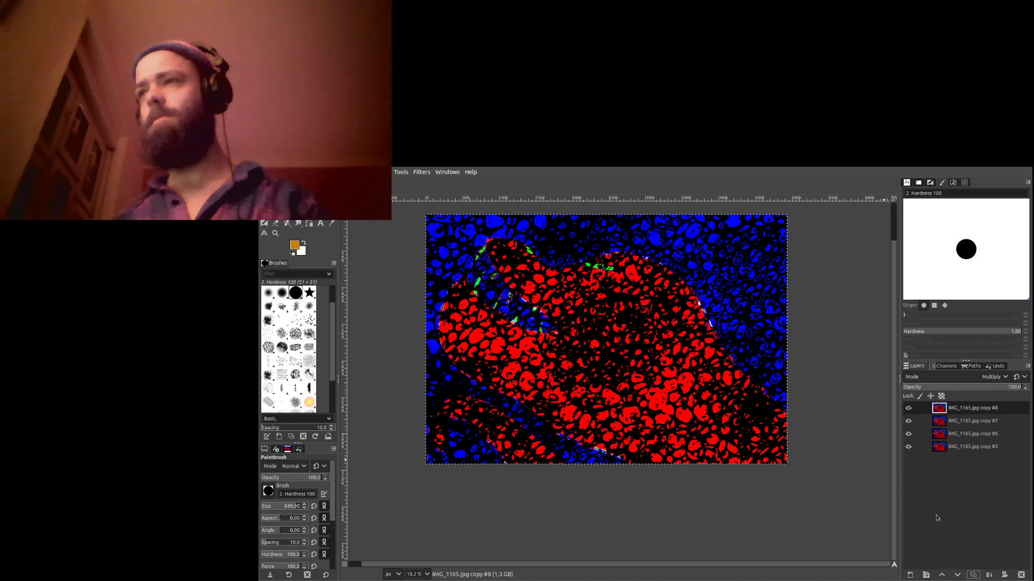
ctrl+click(1004, 575)
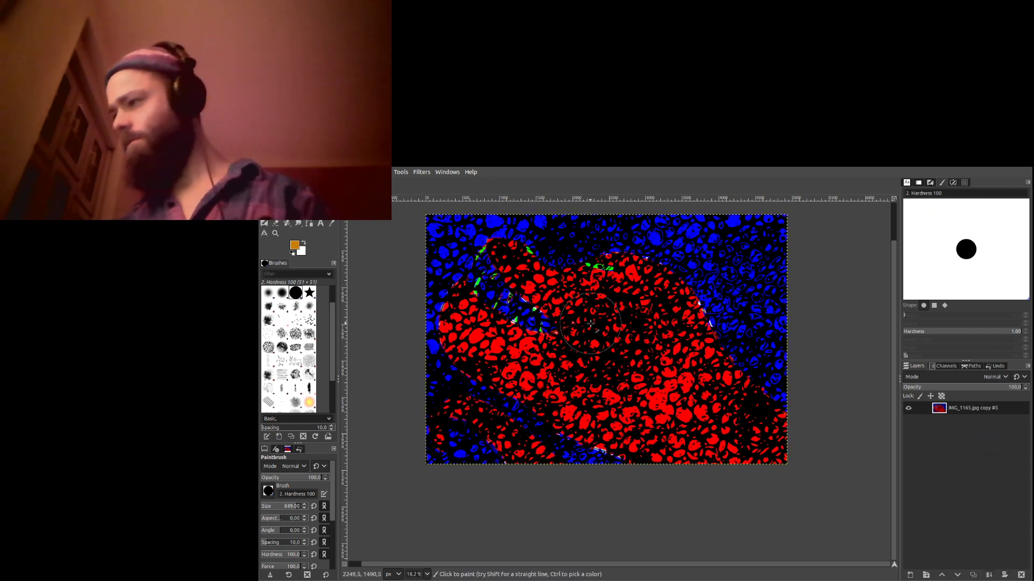
Inspect the merged artwork up close and export it as TheDragonAwokeFromItsSlumber.png.
scroll(572, 282, up, 6)
scroll(572, 282, down, 6)
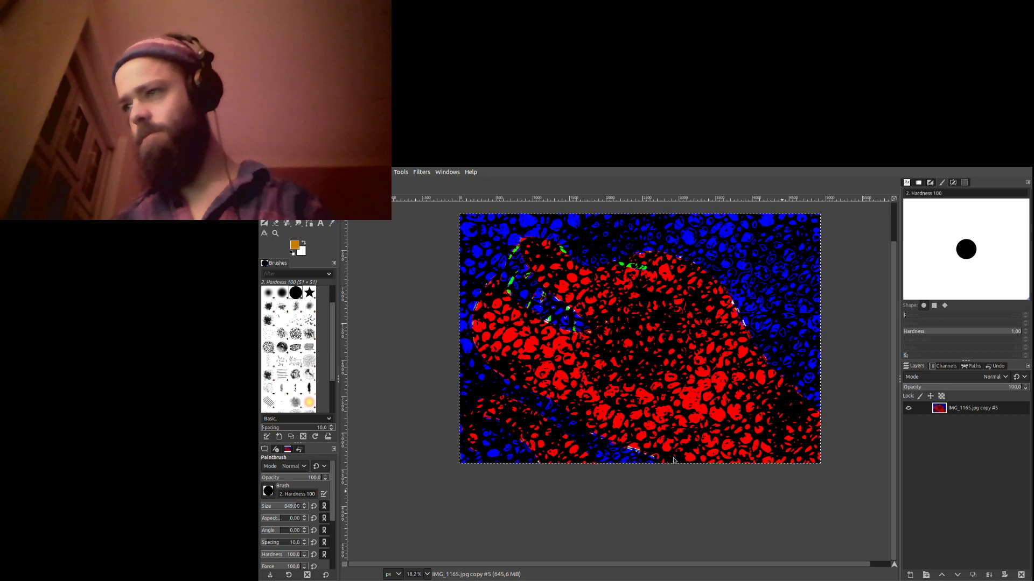
key(ctrl+e)
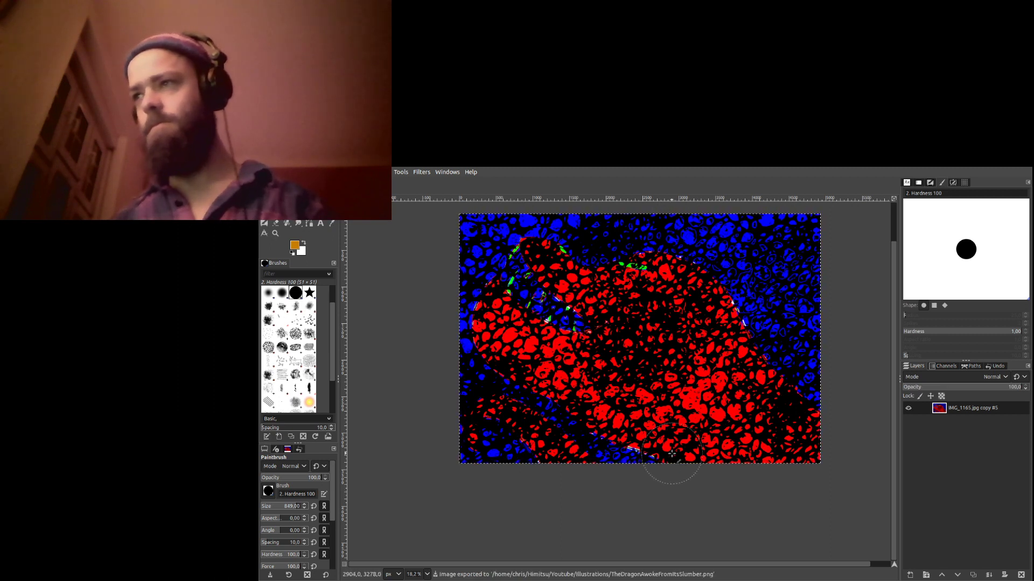
Try scaling the image down to about half its size and undo the scaling.
scroll(674, 453, up, 2)
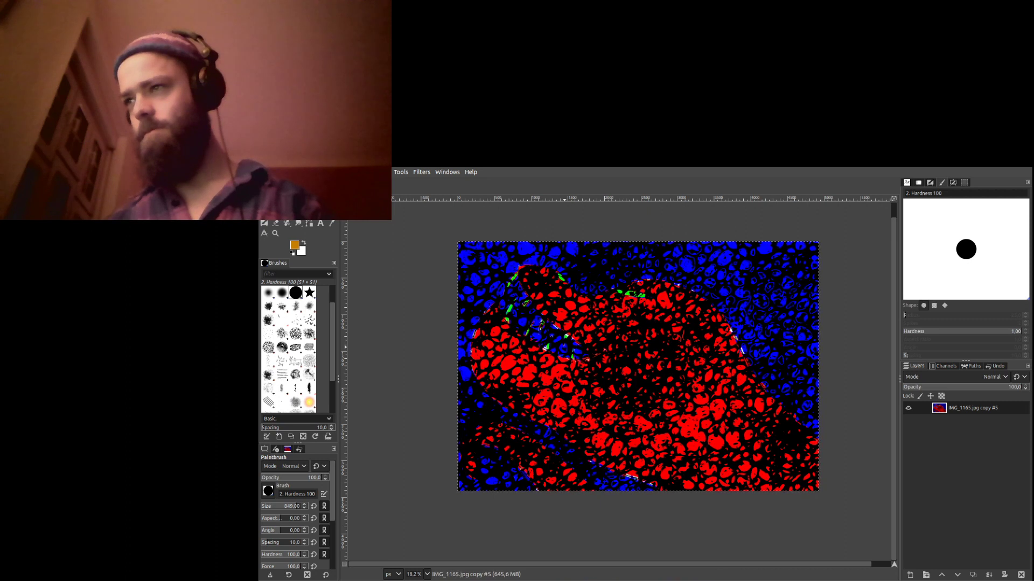
scroll(682, 435, down, 2)
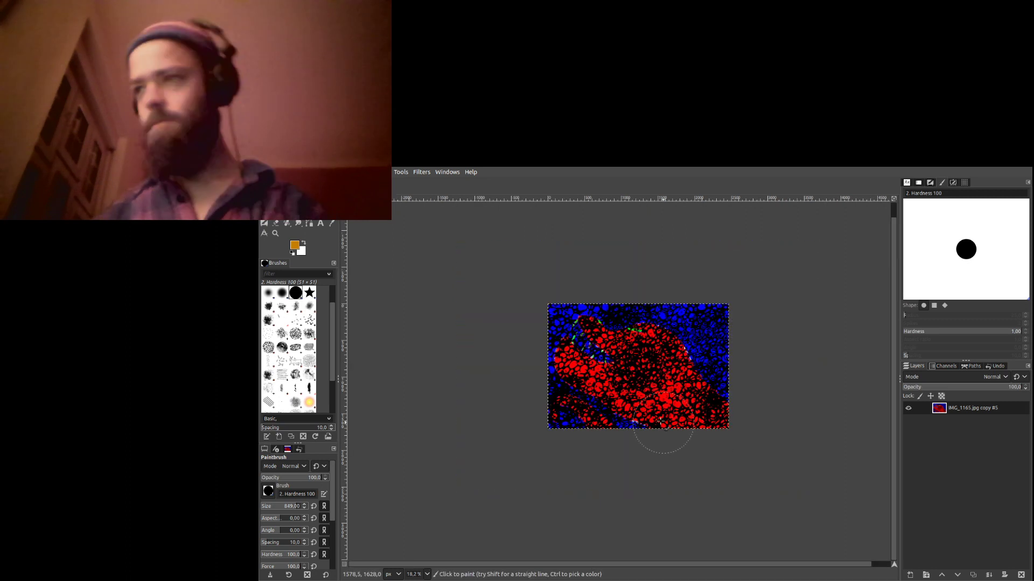
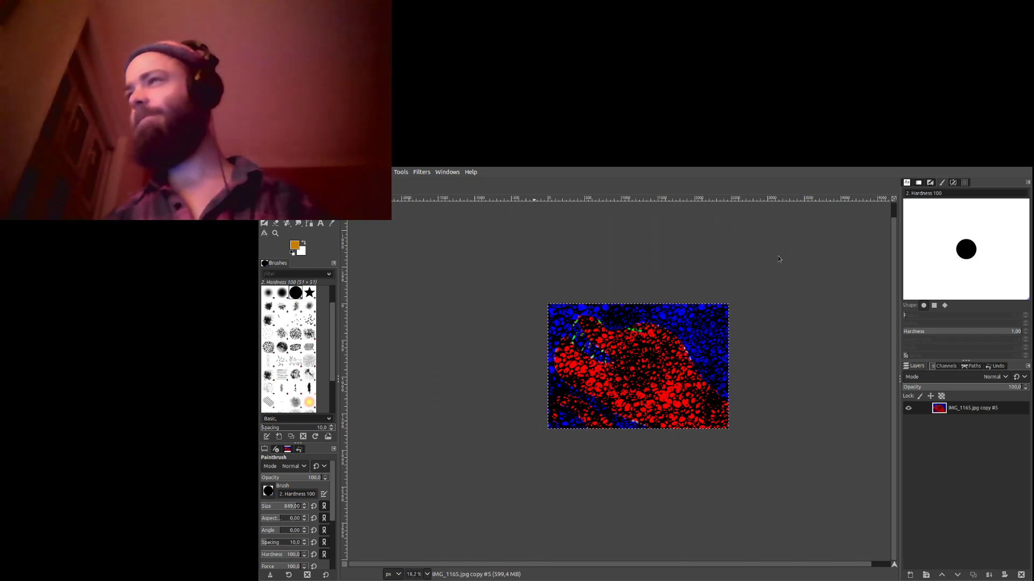
key(ctrl+z)
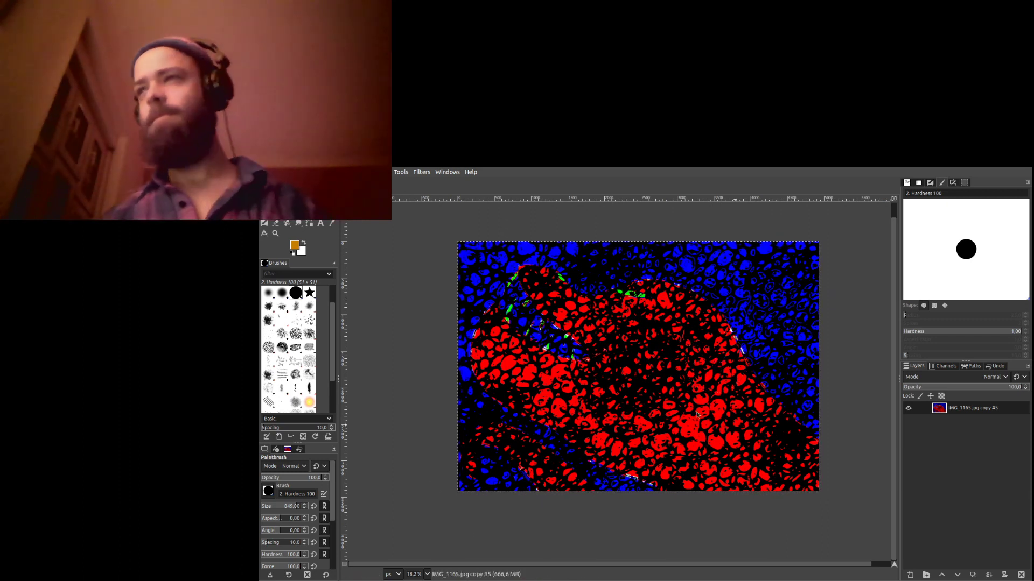
Close the finished image and switch to Firefox with the Medium article The Story of the Old Man.
key(ctrl+w)
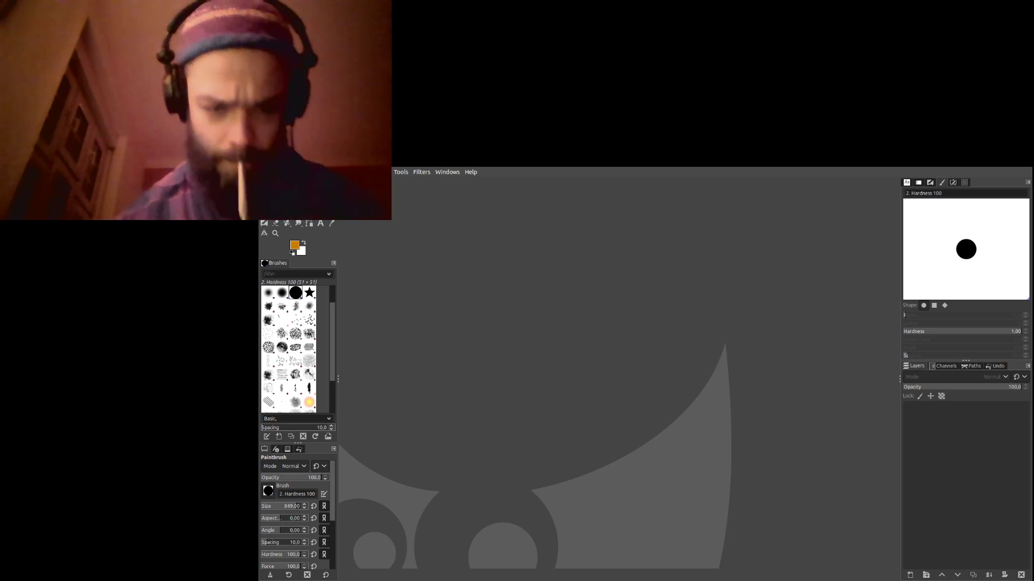
key(alt+Tab)
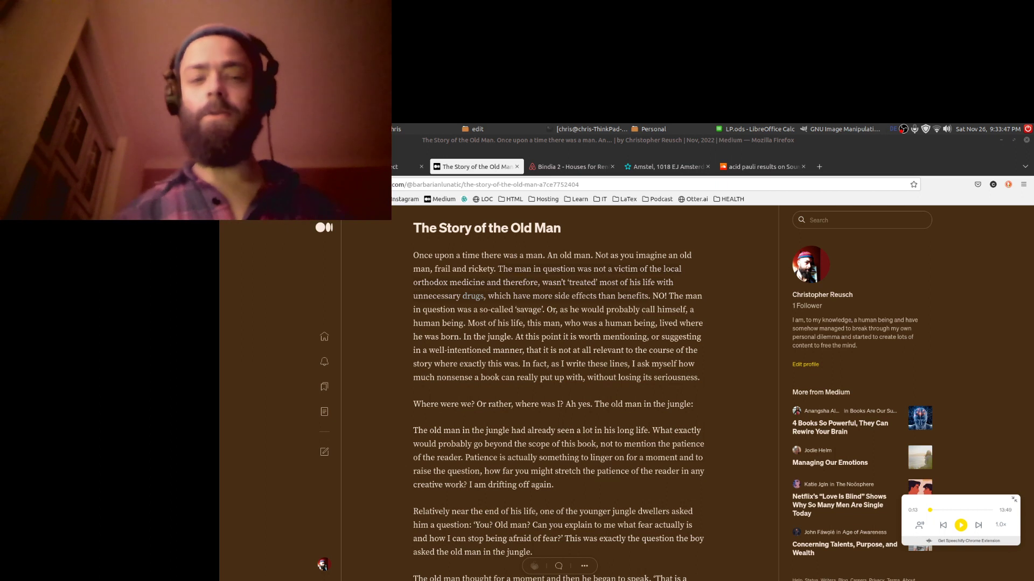
mouse_move(822, 126)
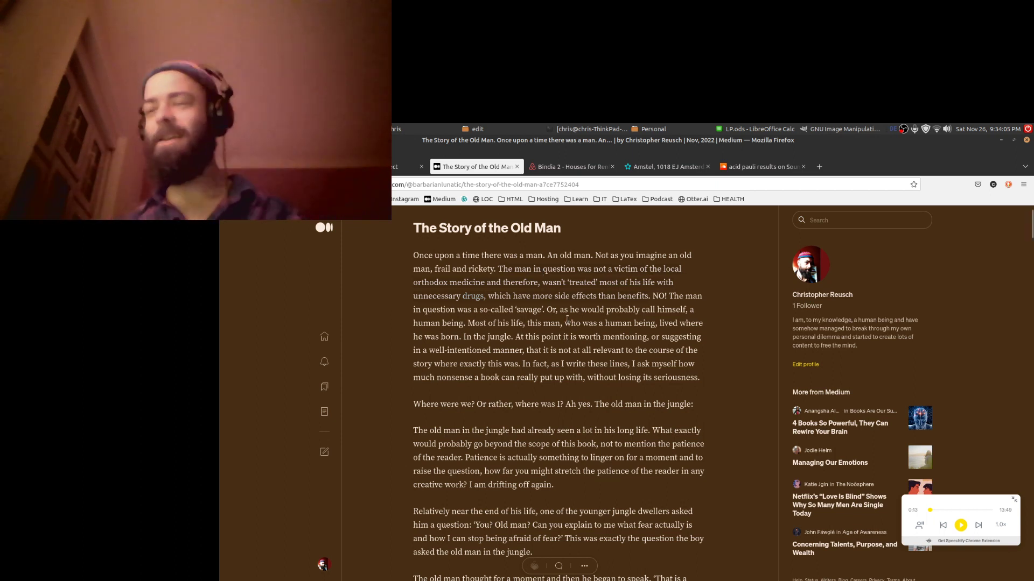
Enlarge the article to 130% and read its opening, up to the young jungle dweller's question about fear.
key(ctrl+plus)
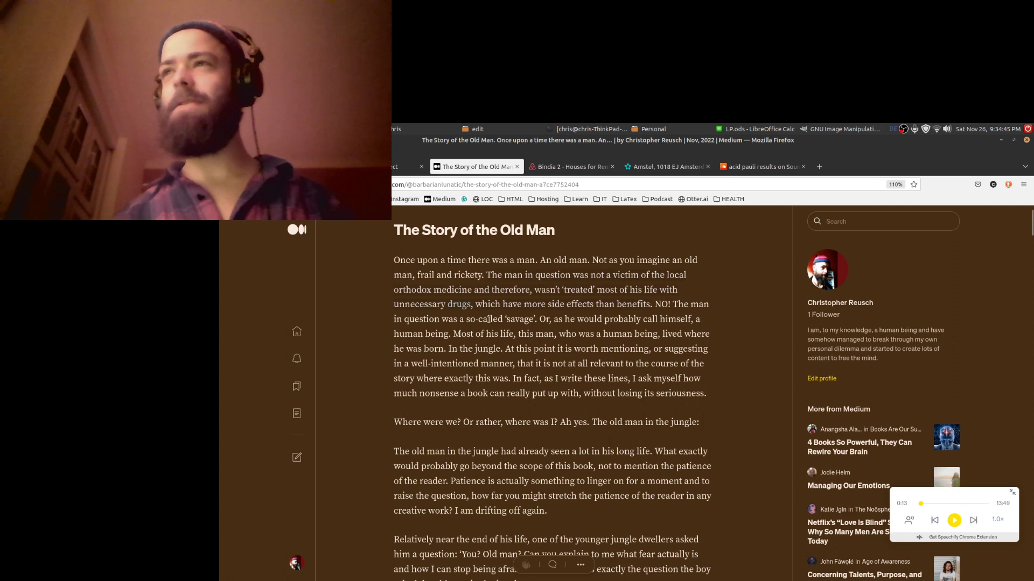
key(ctrl+plus)
key(ctrl+plus)
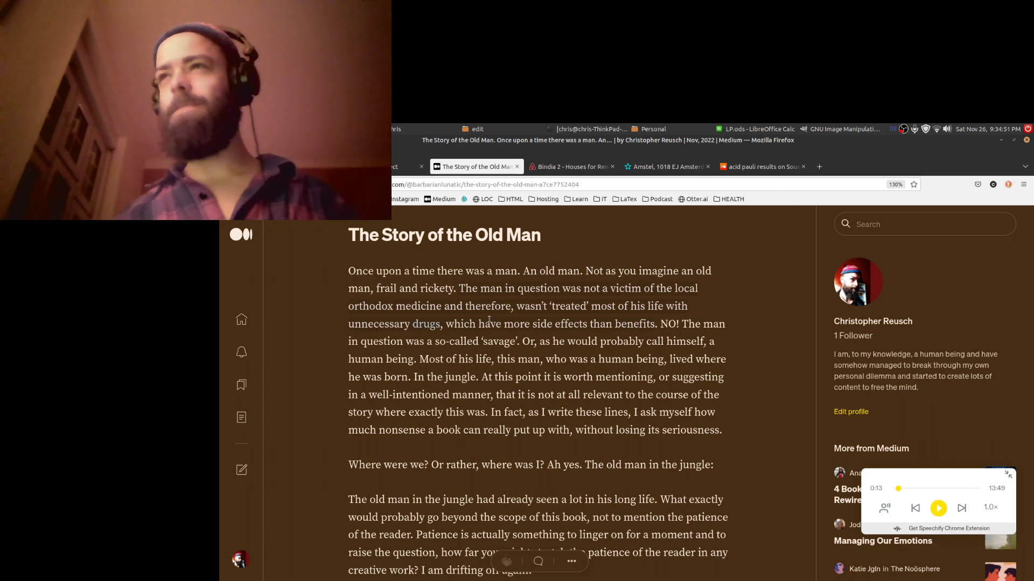
scroll(489, 319, up, 2)
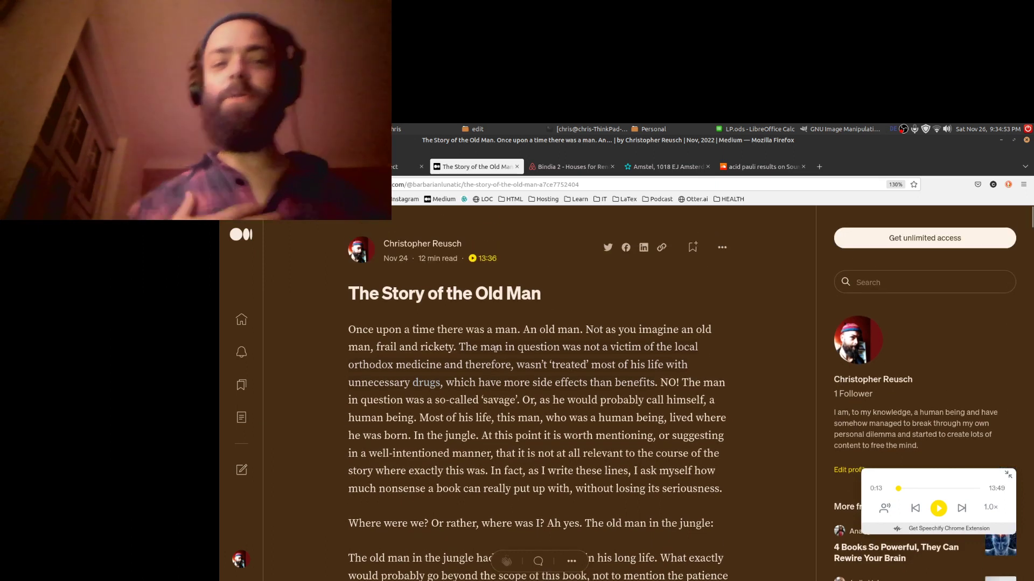
scroll(492, 334, down, 4)
scroll(495, 348, up, 4)
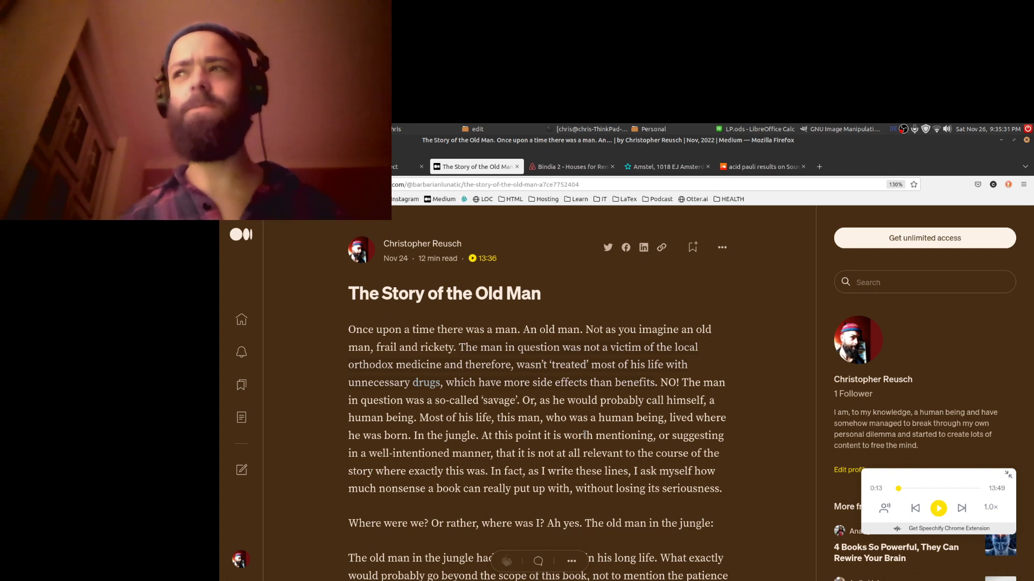
scroll(585, 434, down, 2)
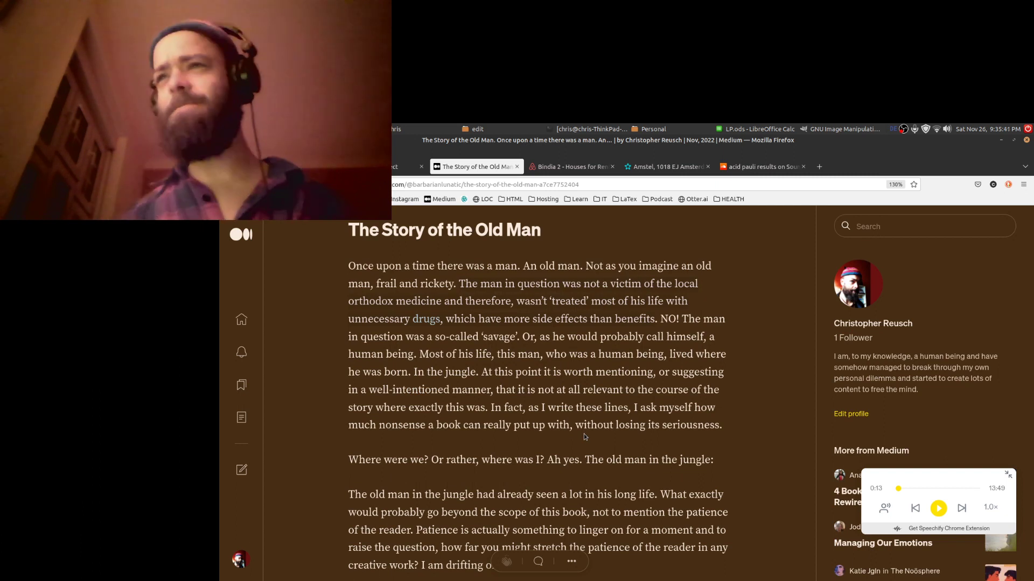
scroll(585, 436, down, 2)
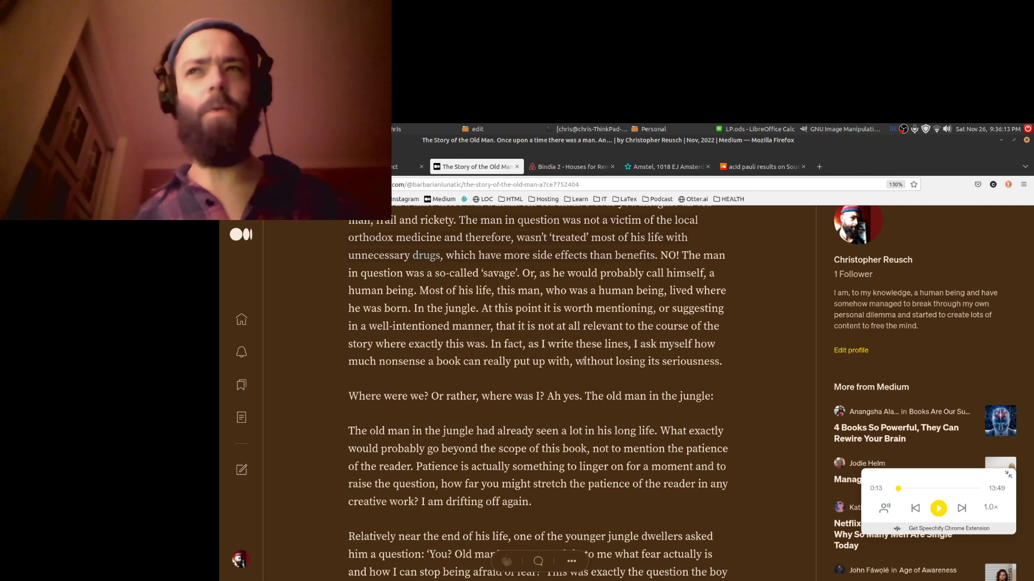
scroll(612, 392, down, 2)
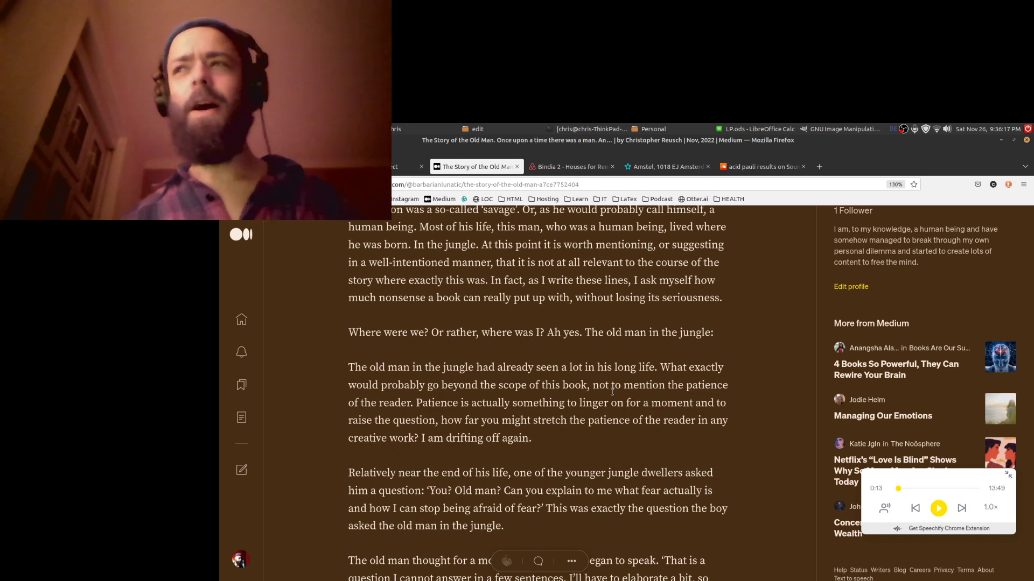
scroll(612, 391, down, 2)
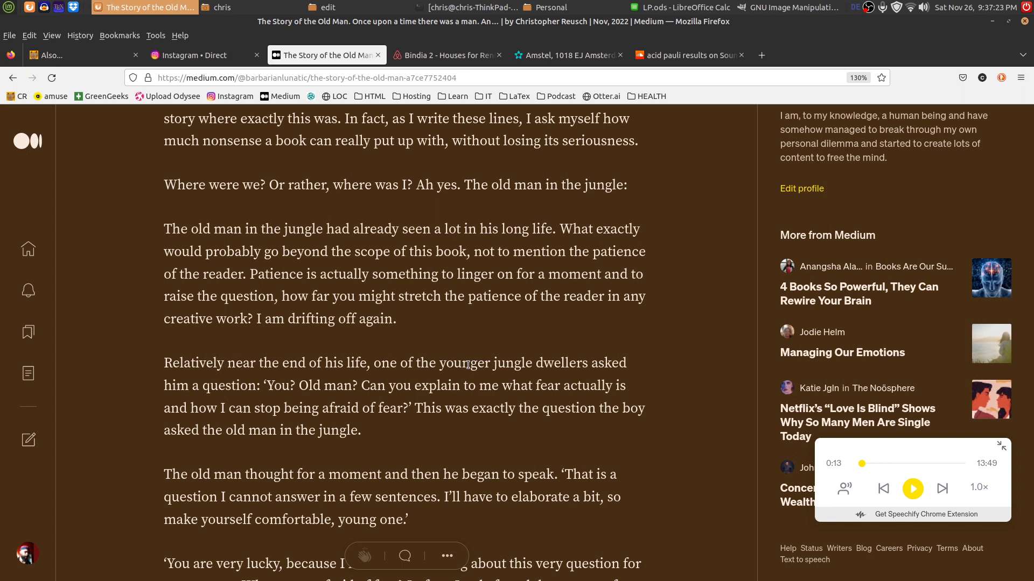
scroll(457, 363, down, 2)
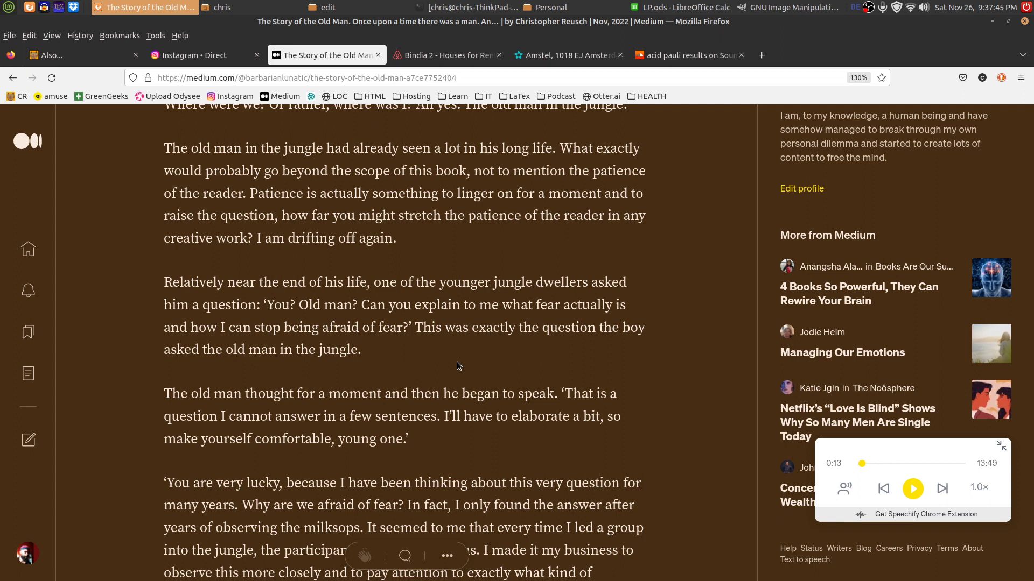
Read the old man's explanation of why nervous groups in the jungle fear the hidden and unknown.
scroll(456, 348, down, 3)
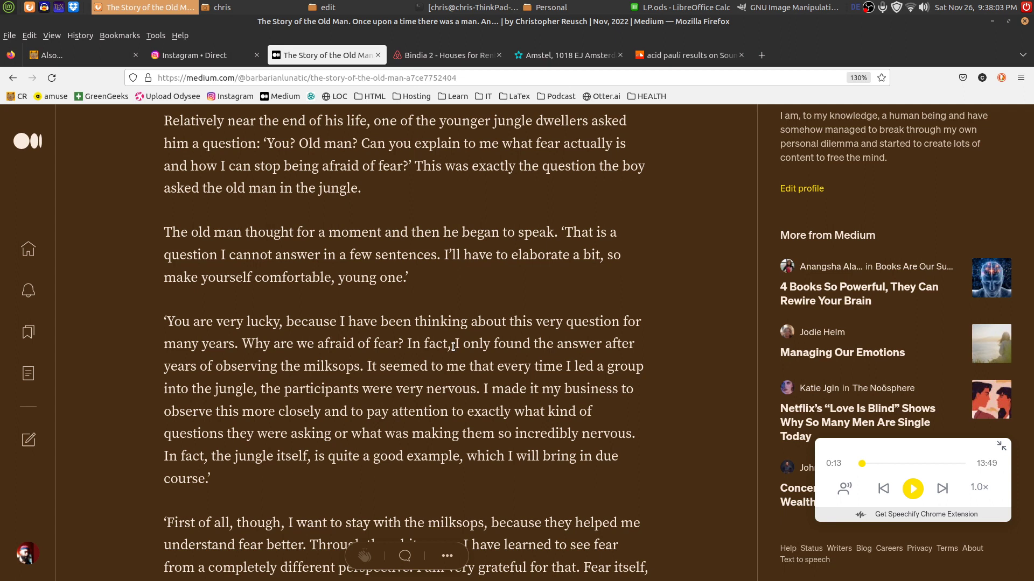
scroll(441, 353, down, 3)
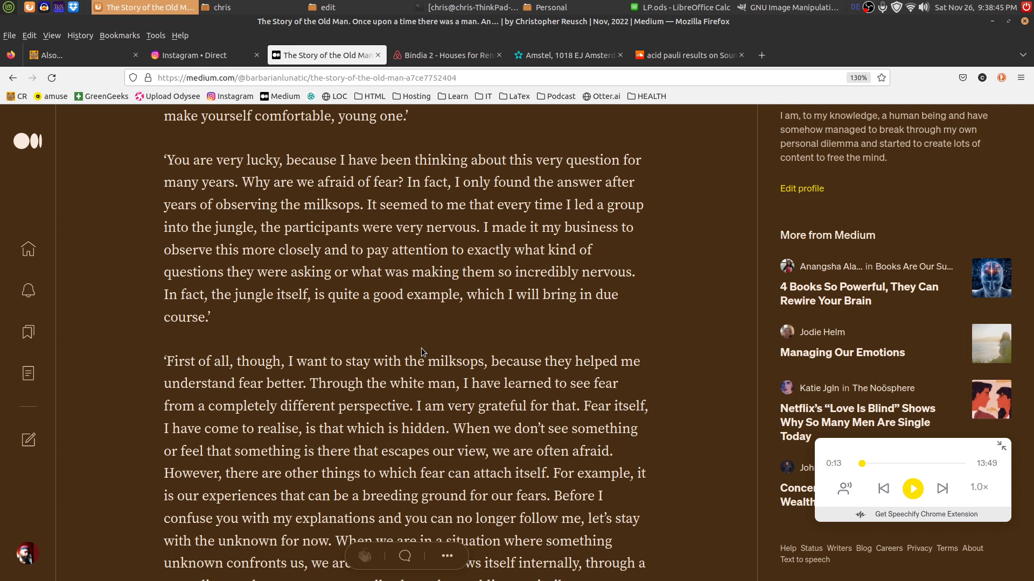
scroll(422, 352, down, 5)
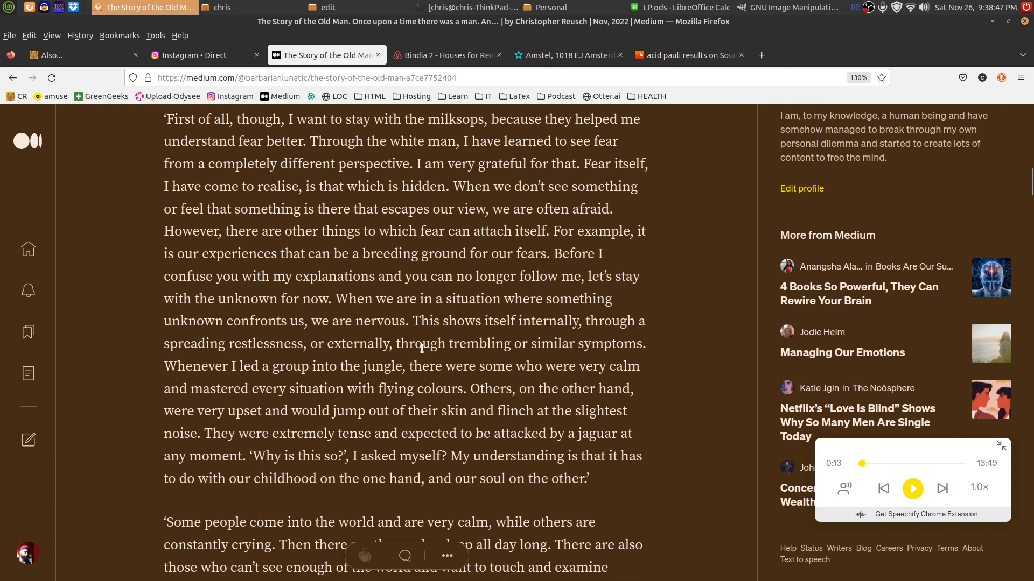
scroll(422, 383, up, 2)
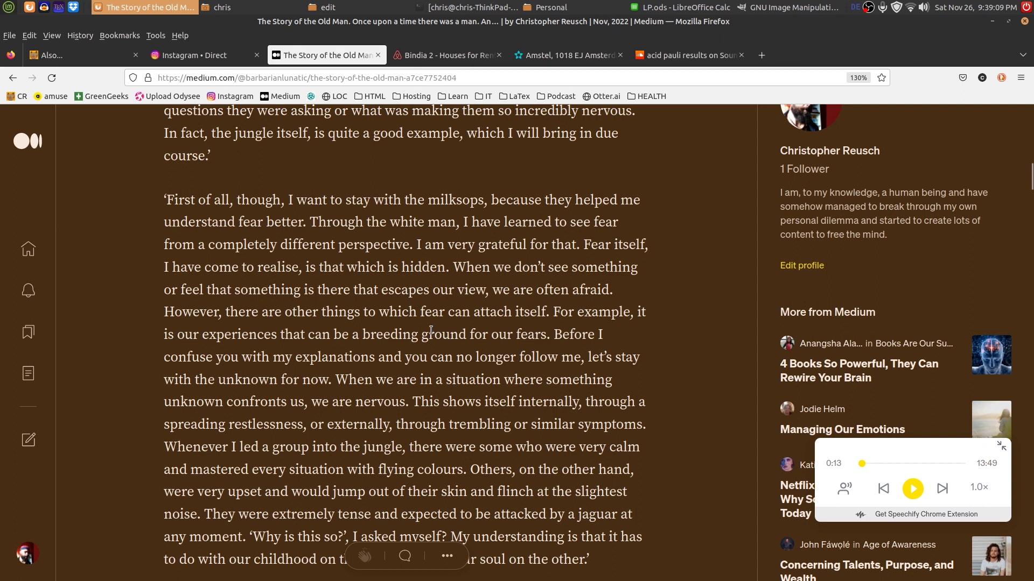
scroll(431, 329, down, 3)
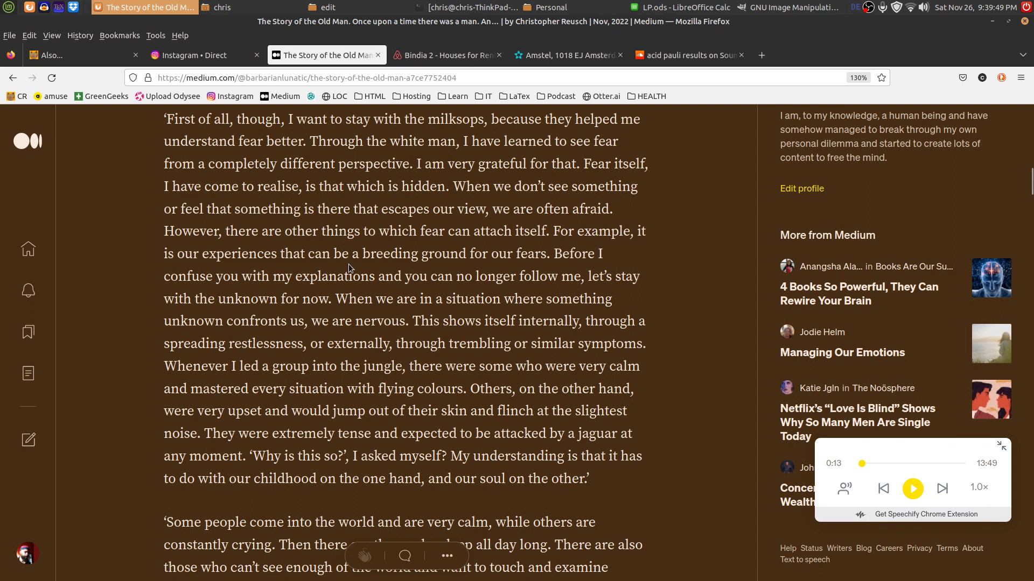
scroll(348, 264, down, 2)
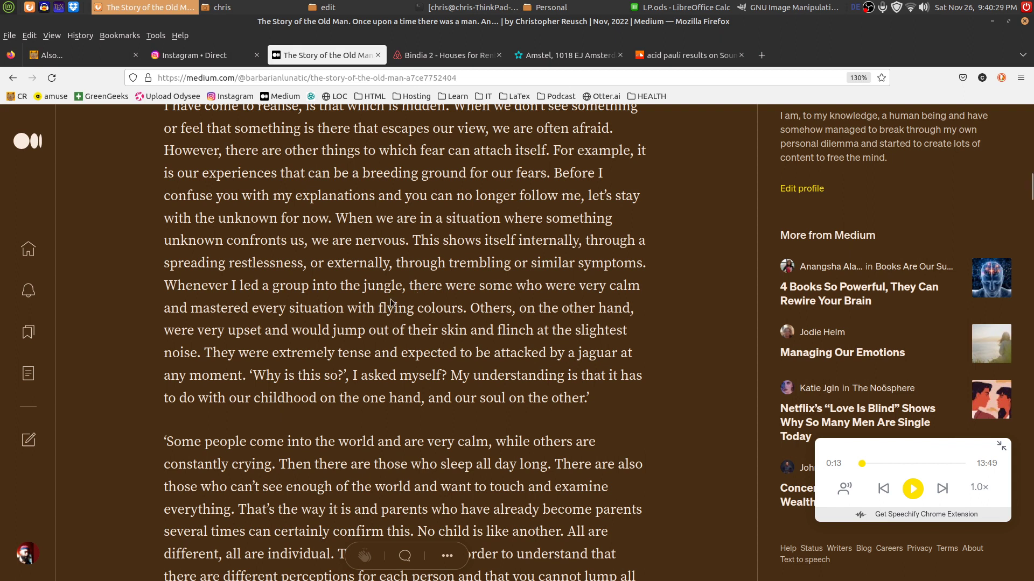
scroll(405, 339, down, 3)
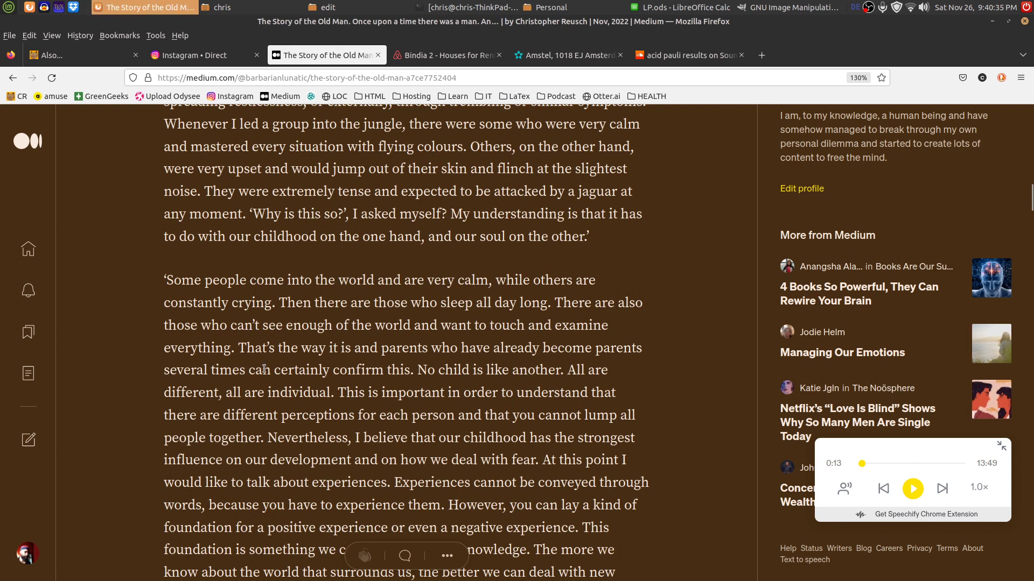
scroll(264, 369, down, 3)
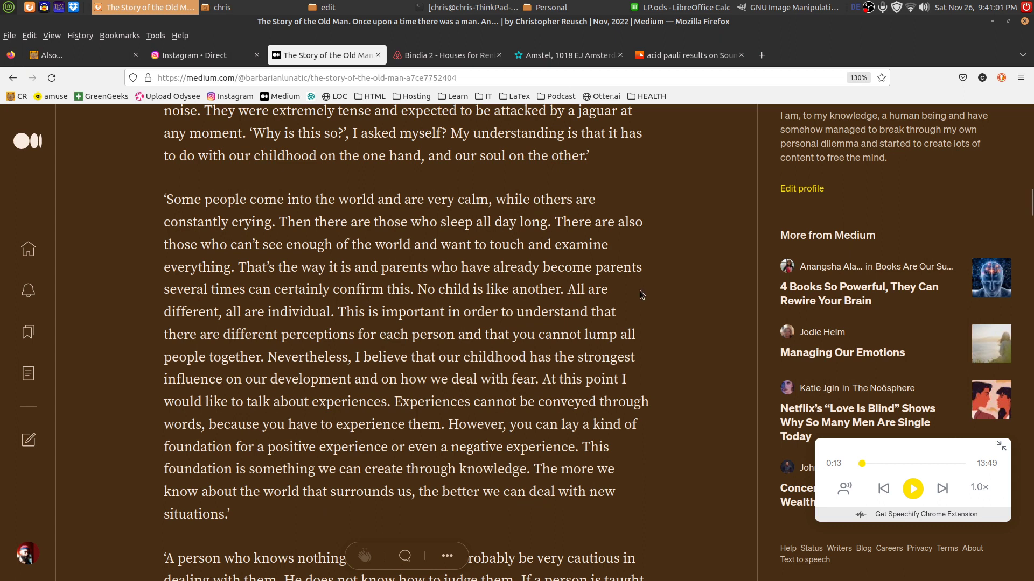
Read the article's passages on childhood experiences, the snake example and verifying knowledge through experience.
scroll(347, 241, down, 2)
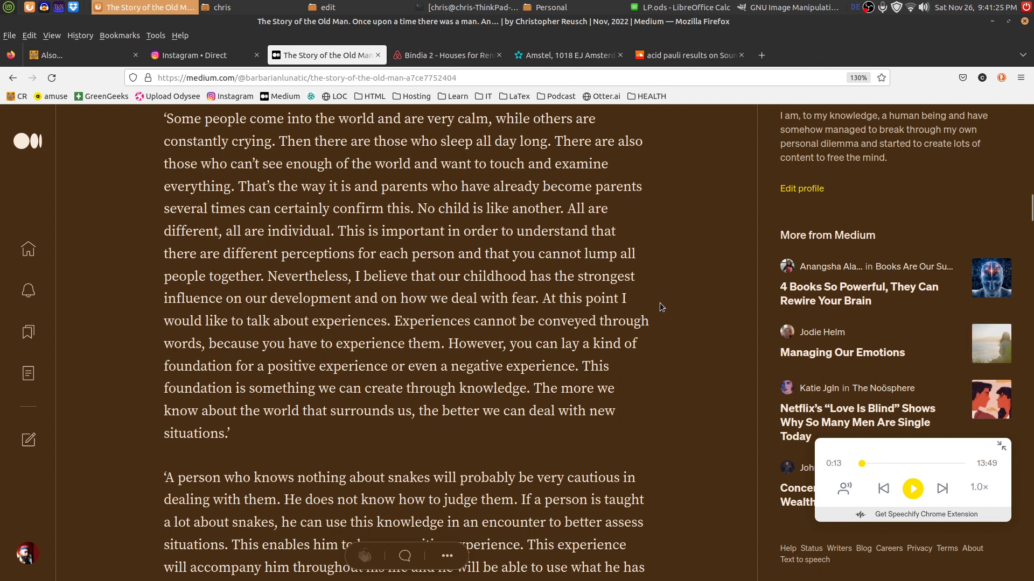
scroll(660, 302, down, 2)
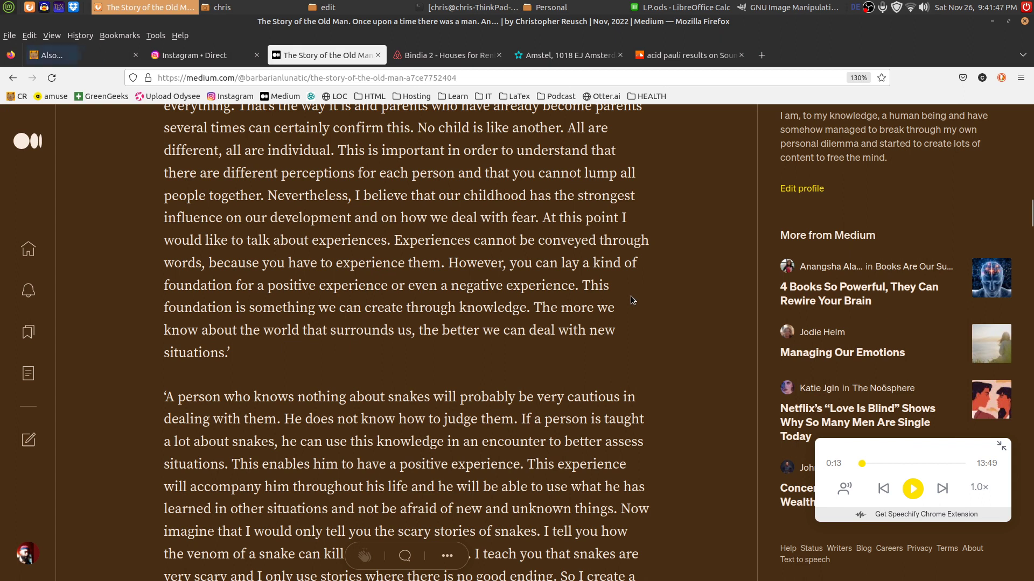
scroll(631, 297, down, 4)
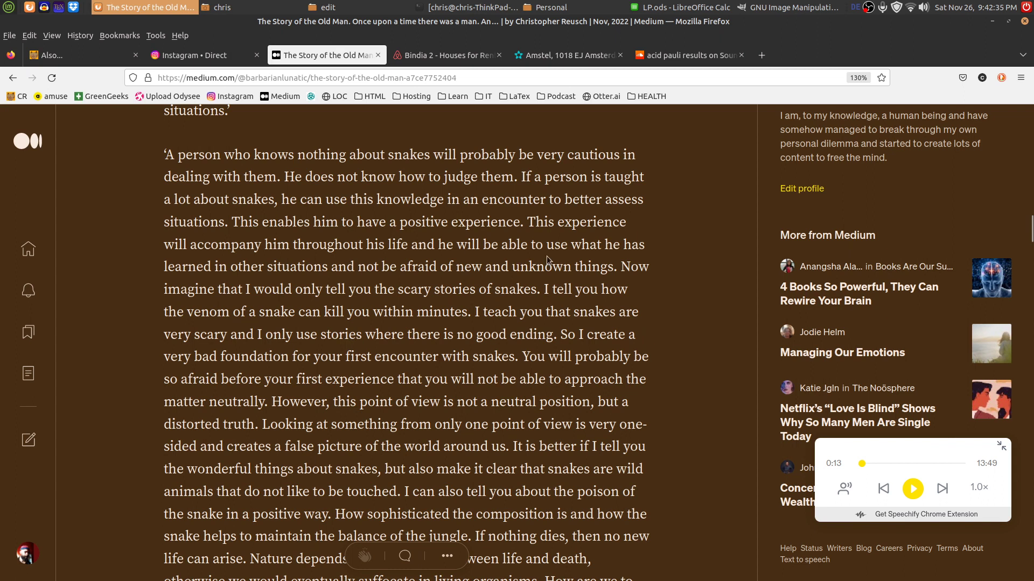
scroll(560, 250, down, 3)
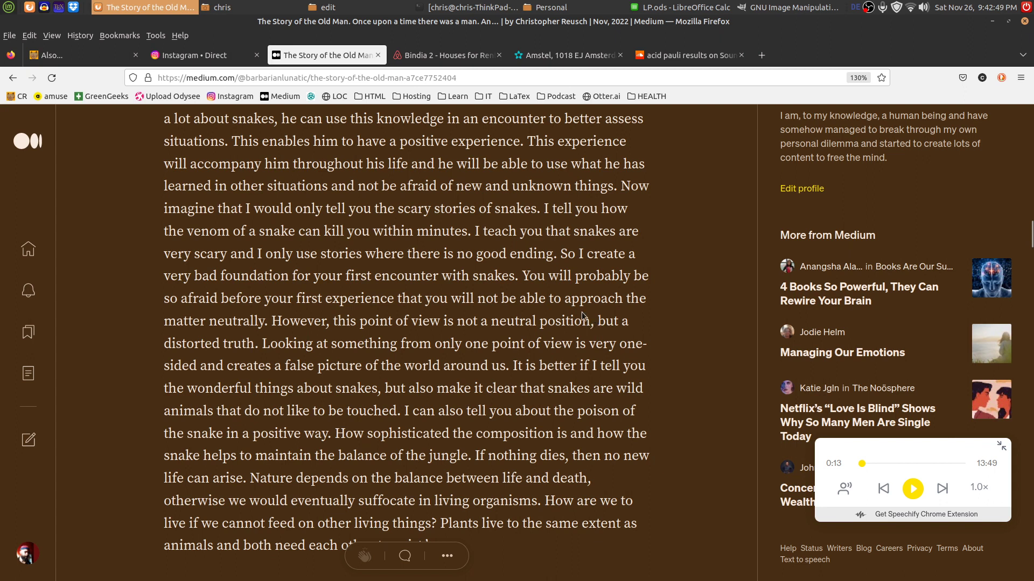
scroll(597, 310, down, 3)
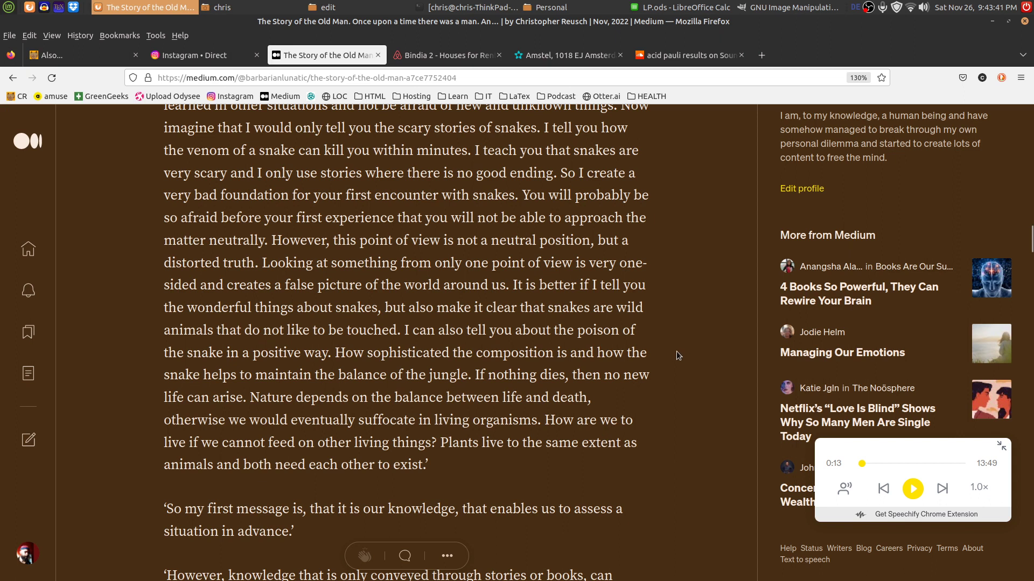
scroll(674, 355, down, 2)
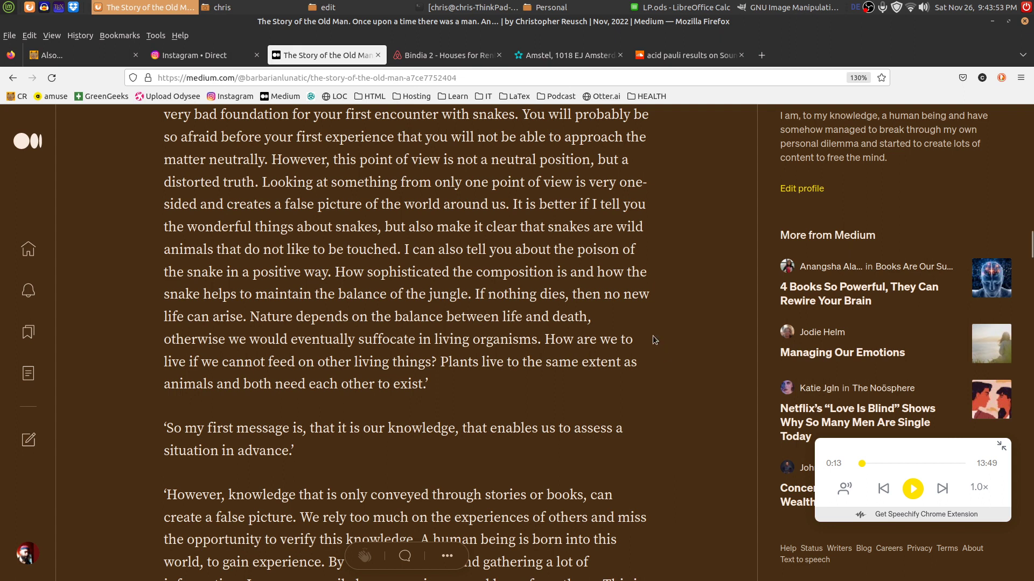
scroll(652, 340, down, 3)
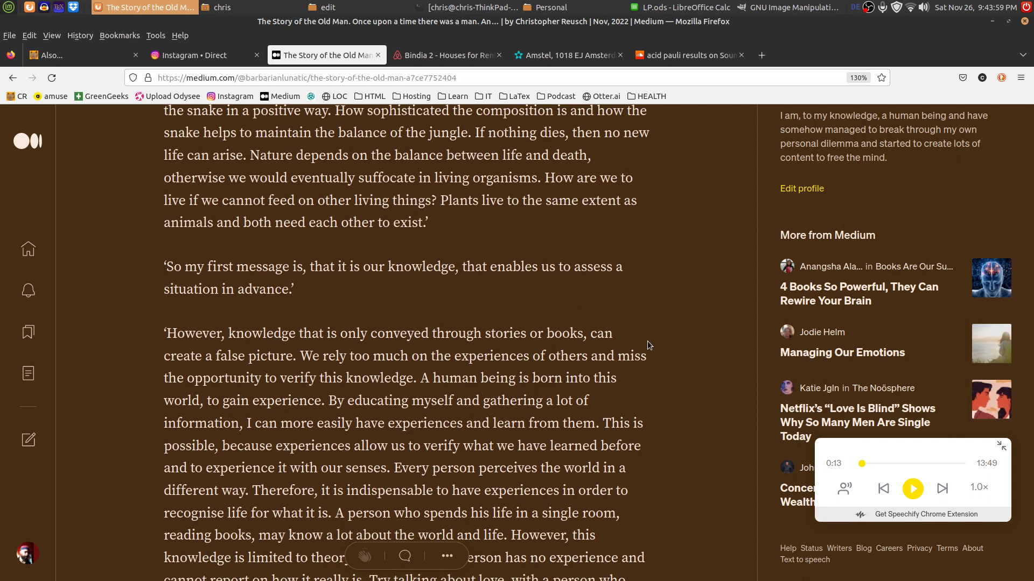
scroll(544, 269, down, 3)
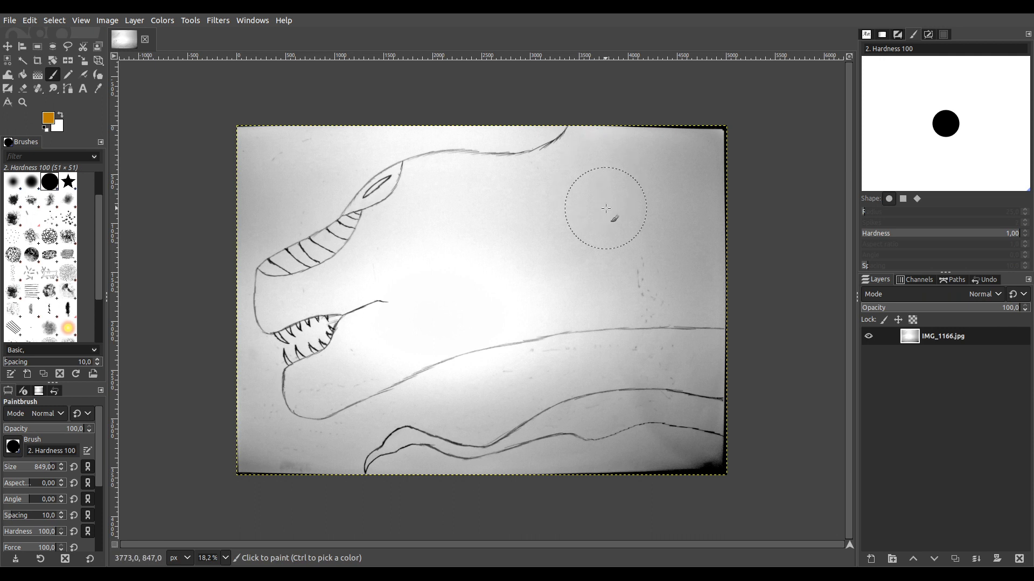
In GIMP, duplicate the IMG_1166.jpg layer of the dragon drawing and set the copy's blend mode to Dodge.
scroll(317, 301, up, 1)
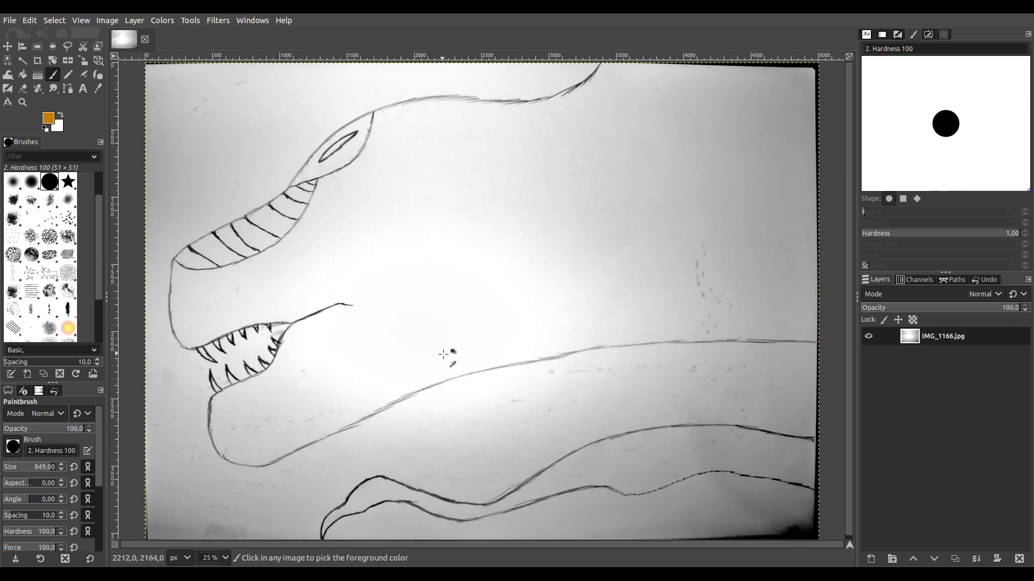
scroll(450, 345, down, 1)
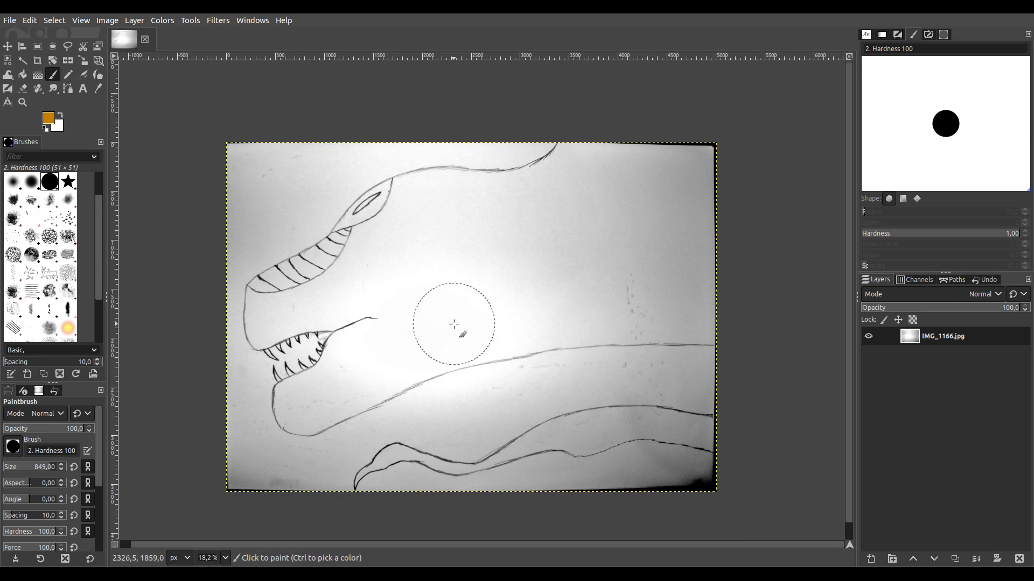
click(957, 559)
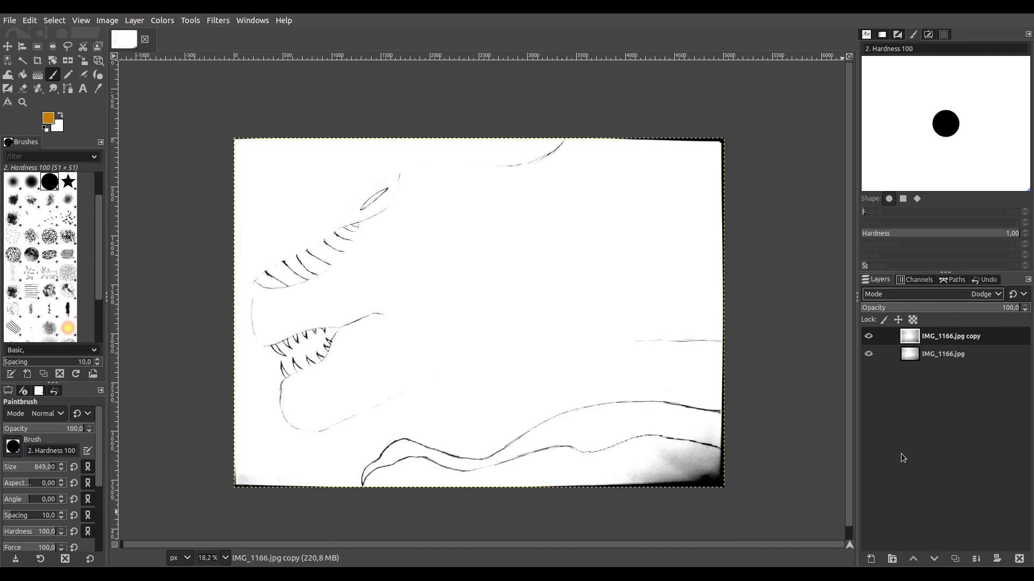
Preview the layer blend modes from Darken only through HSV Hue on the IMG_1166.jpg copy layer.
key(Down)
key(Down)
key(Down)
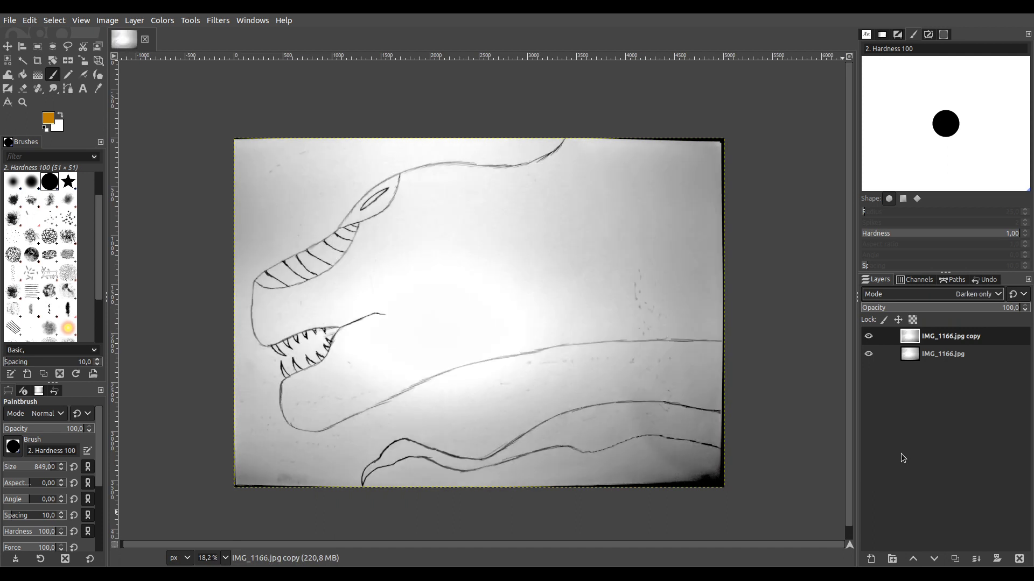
key(Down)
key(Down)
key(Down)
key(Down)
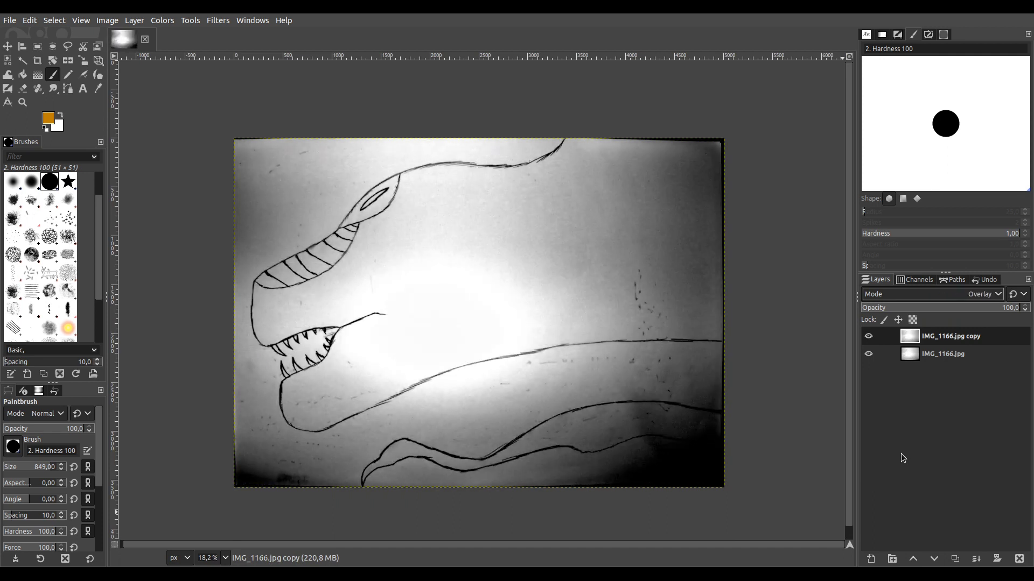
key(Down)
key(Down)
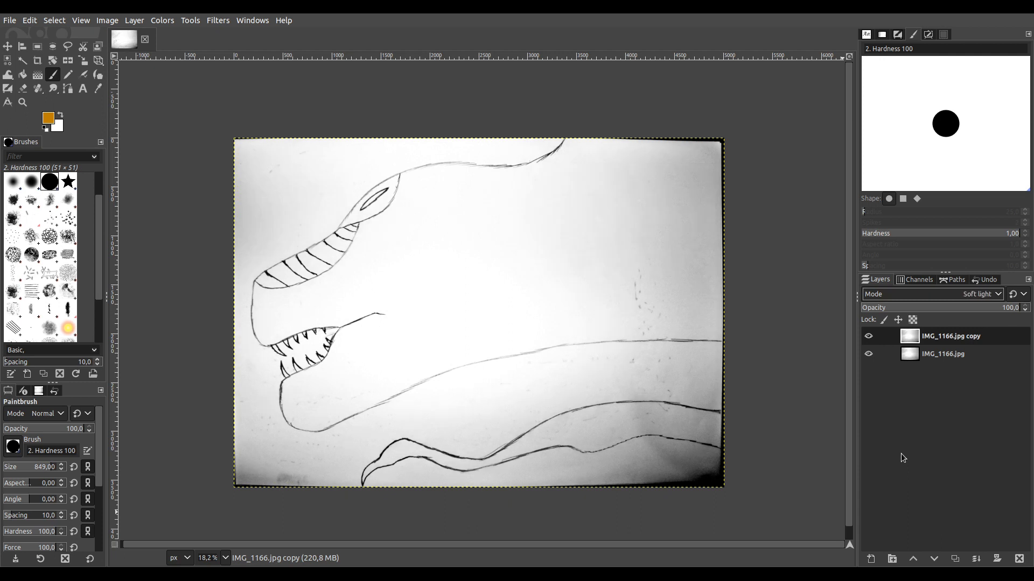
key(Down)
key(Down)
key(Down)
key(Down)
key(Down)
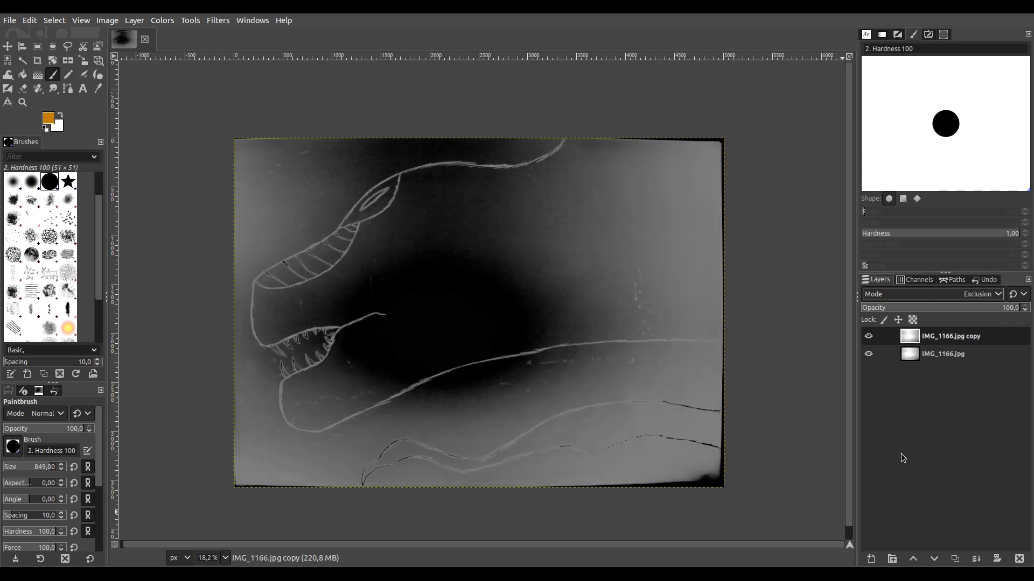
key(Down)
key(Down)
key(Down)
key(Down)
key(Down)
key(Down)
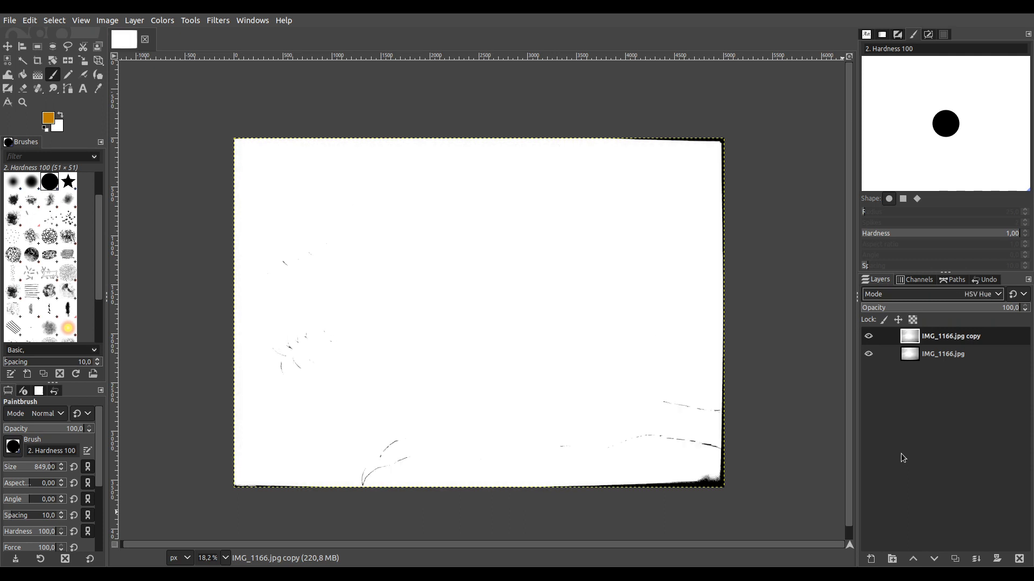
Set the blend mode of the IMG_1166.jpg copy layer back to Normal.
key(Up)
key(Up)
key(Up)
key(Up)
key(Up)
key(Up)
key(Up)
key(Up)
key(Up)
key(Up)
key(Up)
key(Up)
key(Up)
key(Up)
key(Up)
key(Up)
key(Up)
key(Up)
key(Up)
key(Up)
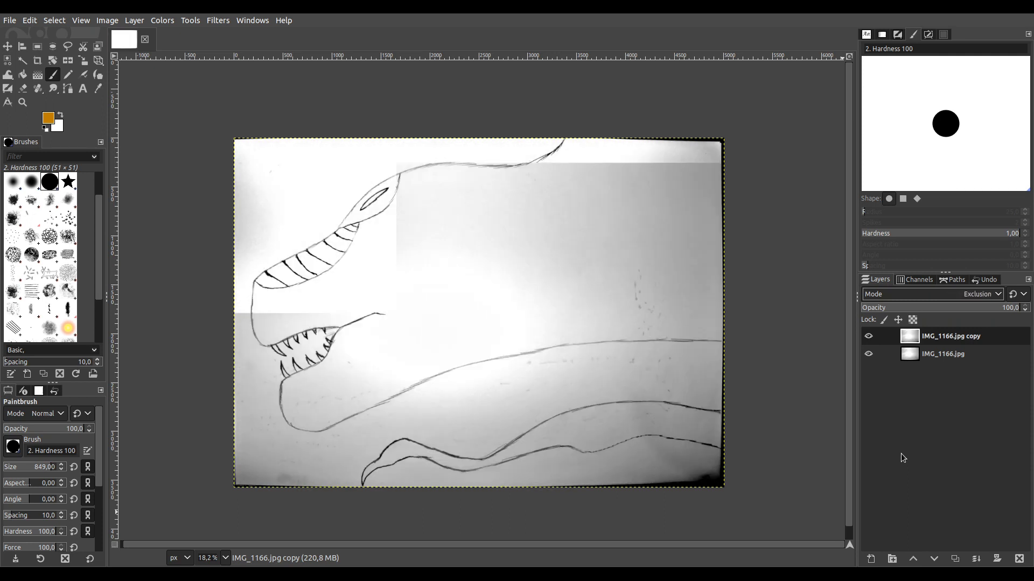
key(Up)
key(Up)
key(Up)
key(Up)
key(Up)
key(Up)
key(Up)
key(Up)
key(Up)
key(Up)
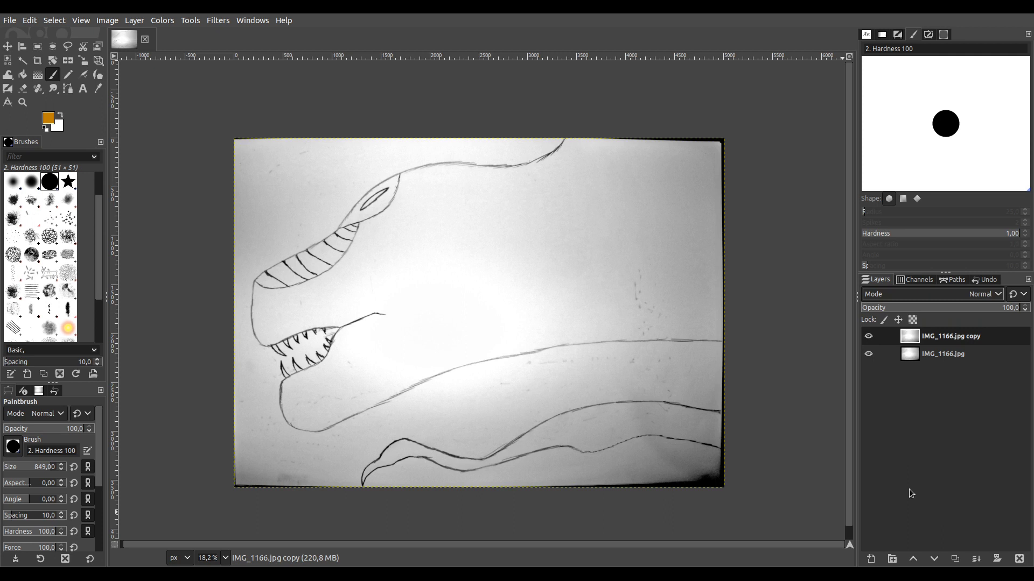
click(934, 560)
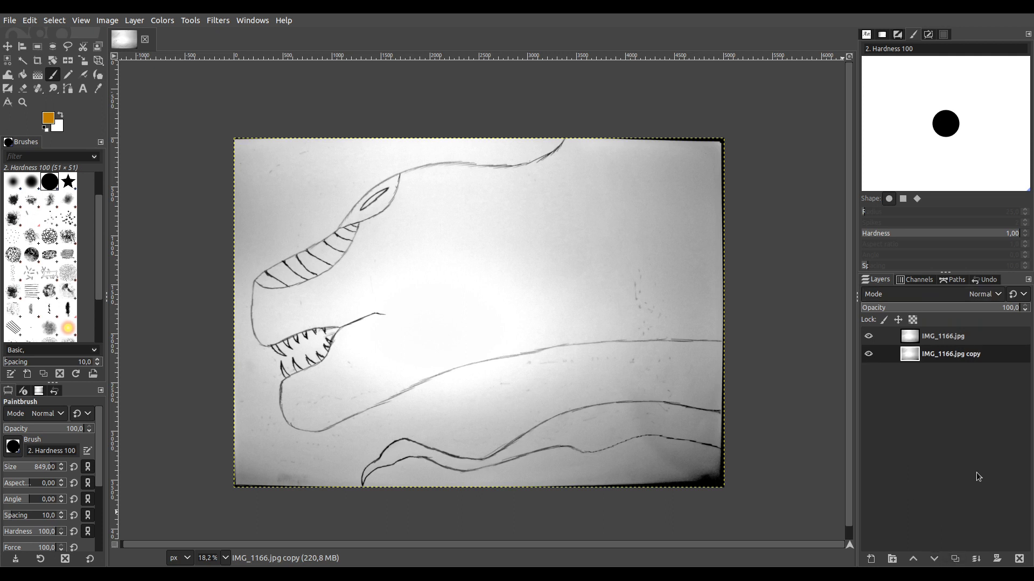
click(941, 339)
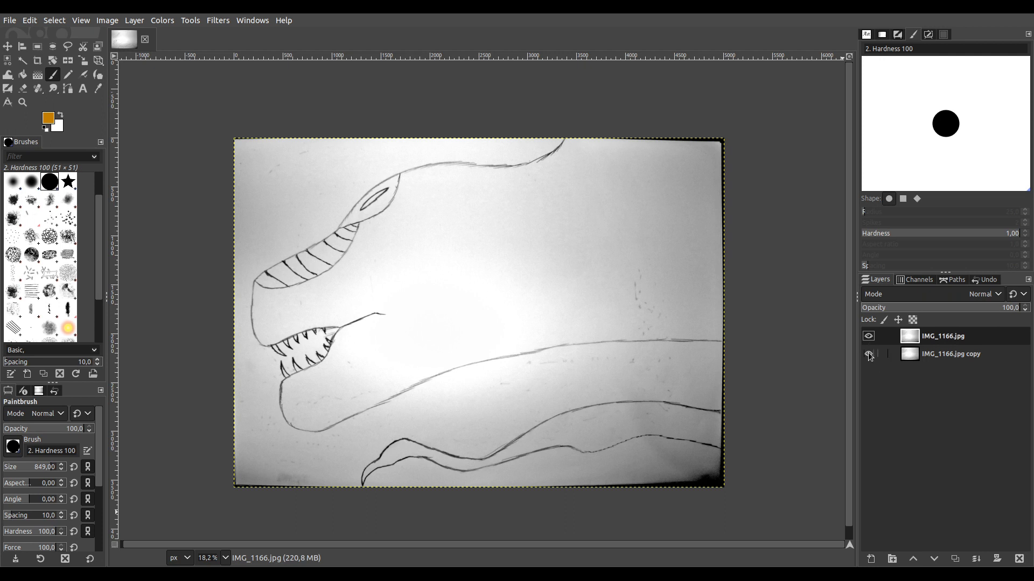
click(934, 559)
Hide the original IMG_1166.jpg layer and duplicate the IMG_1166.jpg copy layer three times.
click(944, 339)
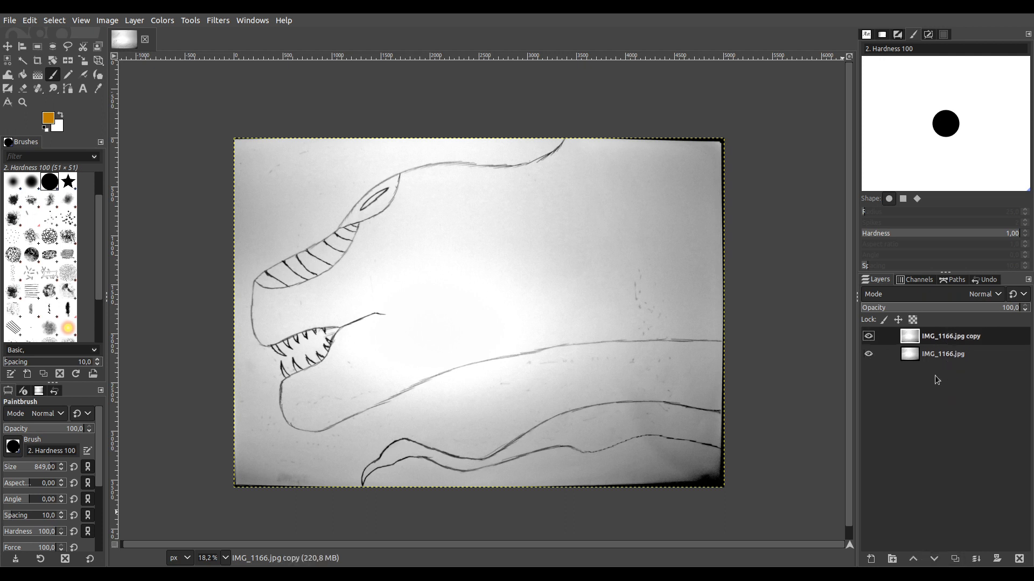
click(954, 559)
click(954, 559)
click(955, 559)
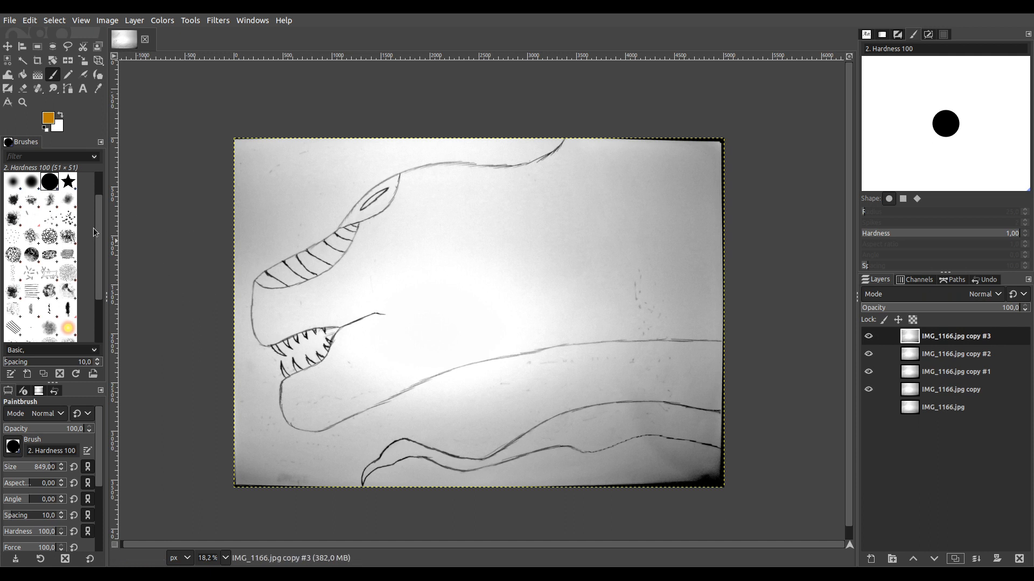
Set the Paintbrush to Bristles 01 with size 2398 and aspect ratio 8, using bright orange as the foreground colour.
click(67, 218)
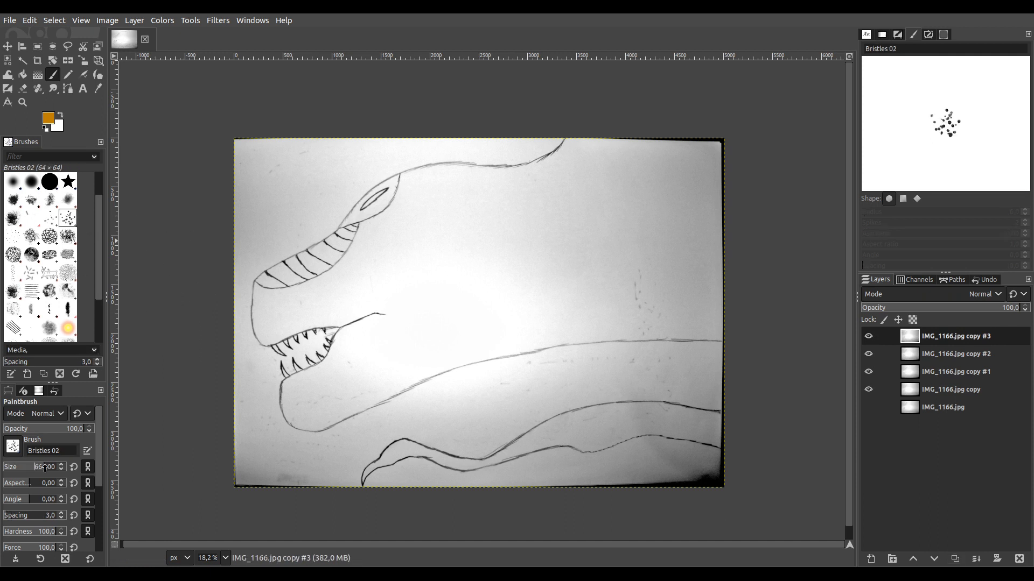
click(42, 468)
click(37, 468)
click(49, 218)
click(44, 467)
click(46, 467)
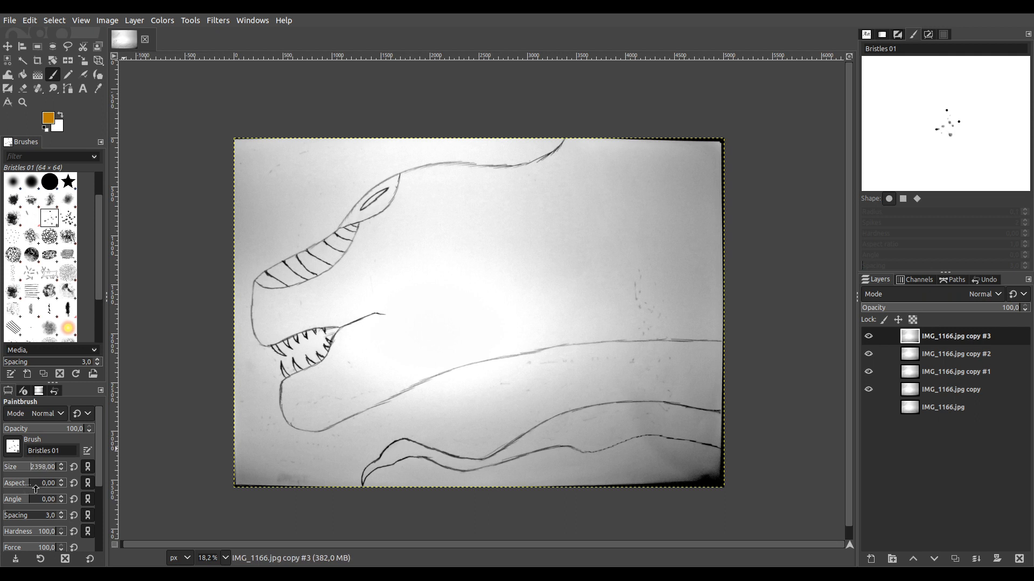
click(39, 484)
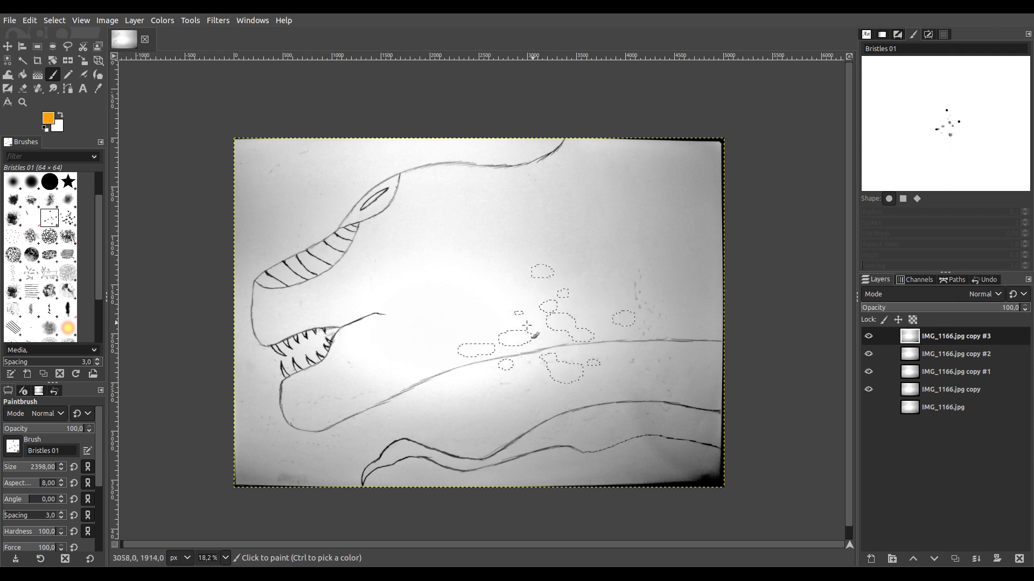
Paint broad orange strokes over most of the IMG_1166.jpg copy #3 layer and hide that layer.
mouse_move(294, 398)
mouse_down()
mouse_move(345, 439)
mouse_move(264, 371)
mouse_move(274, 366)
mouse_move(368, 423)
mouse_move(318, 350)
mouse_move(398, 415)
mouse_up()
mouse_move(417, 194)
mouse_down()
mouse_move(442, 226)
mouse_move(460, 185)
mouse_move(503, 177)
mouse_move(560, 253)
mouse_move(615, 199)
mouse_move(615, 237)
mouse_up()
mouse_move(534, 421)
mouse_down()
mouse_move(672, 350)
mouse_move(692, 215)
mouse_move(503, 196)
mouse_move(318, 215)
mouse_move(239, 337)
mouse_move(181, 164)
mouse_up()
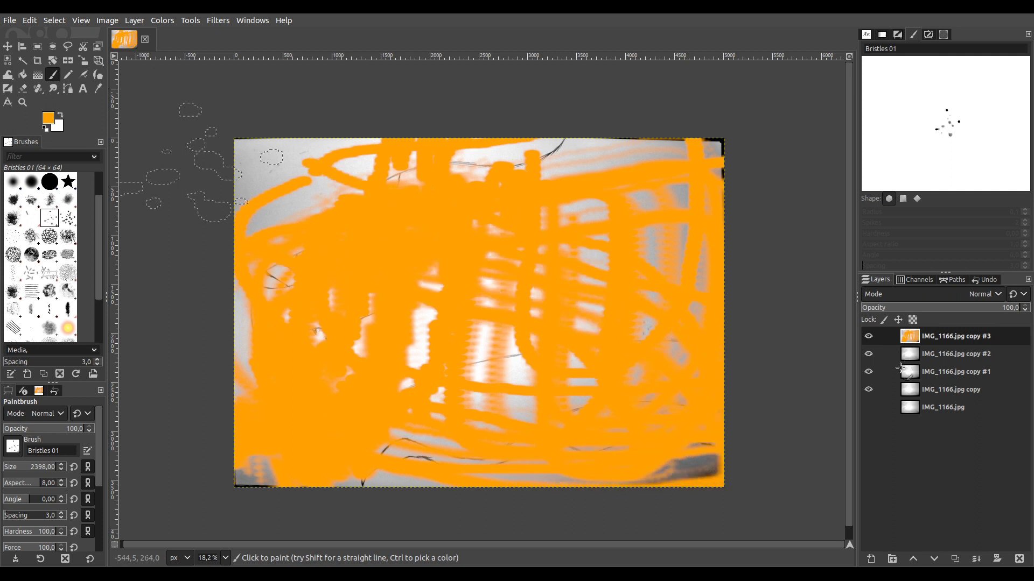
click(868, 336)
Paint looping cyan strokes across the IMG_1166.jpg copy #2 layer with the brush size reduced to 882.
click(948, 356)
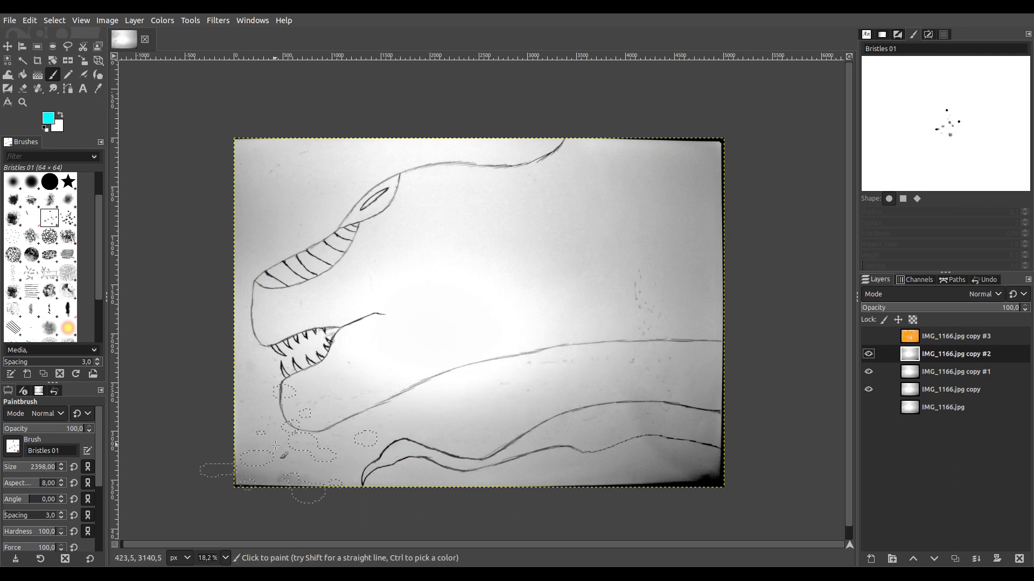
drag(52, 467, 37, 467)
mouse_move(247, 468)
mouse_down()
mouse_move(275, 430)
mouse_move(310, 448)
mouse_move(495, 393)
mouse_move(554, 409)
mouse_move(700, 398)
mouse_up()
mouse_move(640, 425)
mouse_down()
mouse_move(694, 318)
mouse_move(512, 334)
mouse_move(452, 237)
mouse_move(381, 366)
mouse_move(350, 336)
mouse_move(315, 334)
mouse_move(266, 167)
mouse_move(611, 144)
mouse_up()
mouse_move(688, 183)
mouse_down()
mouse_move(533, 228)
mouse_move(431, 210)
mouse_move(286, 279)
mouse_move(716, 237)
mouse_move(732, 350)
mouse_move(205, 414)
mouse_move(782, 403)
mouse_move(699, 312)
mouse_move(501, 366)
mouse_move(258, 334)
mouse_move(628, 348)
mouse_up()
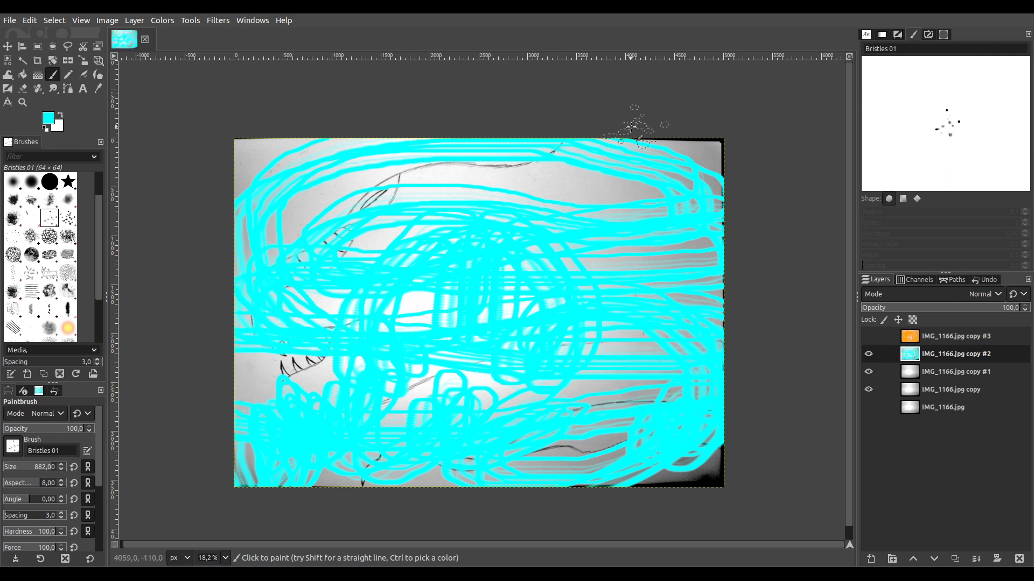
drag(639, 116, 511, 194)
drag(221, 468, 248, 452)
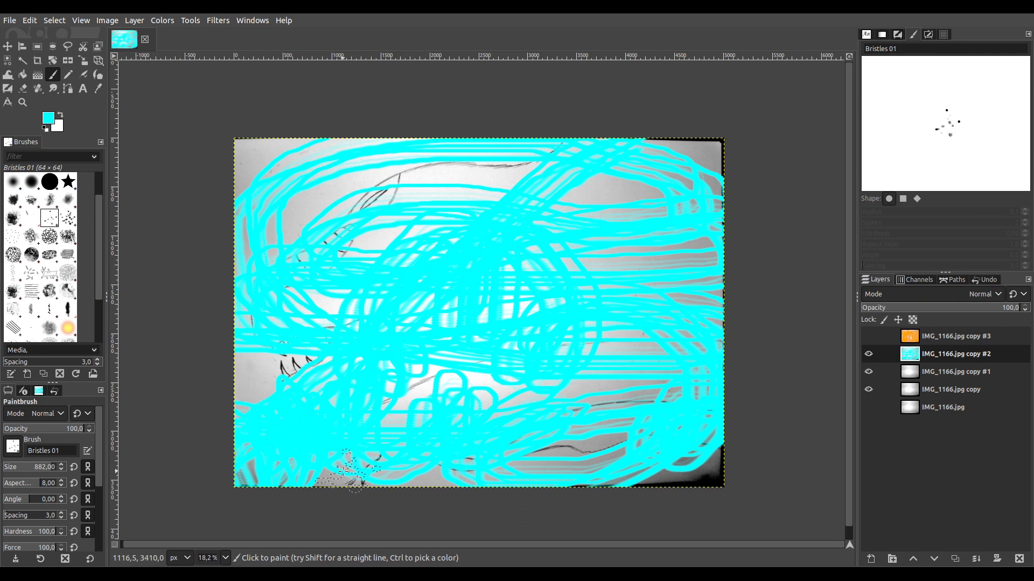
Hide the cyan IMG_1166.jpg copy #2 layer and move it above the orange copy #3 layer.
click(874, 354)
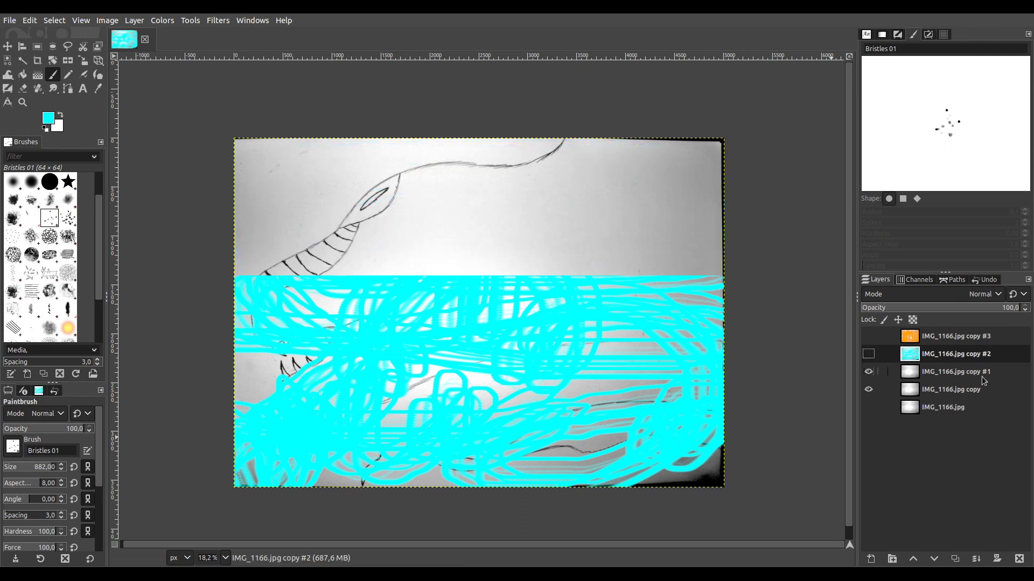
click(977, 376)
click(935, 357)
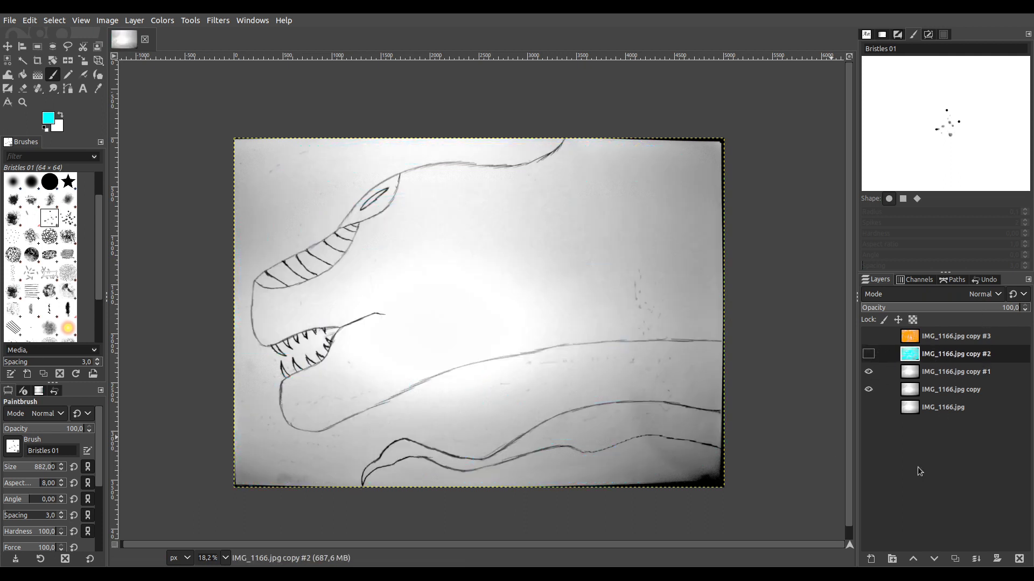
click(913, 559)
Paint sweeping dark red strokes across the IMG_1166.jpg copy #1 layer with the brush angle set to 51.
click(933, 373)
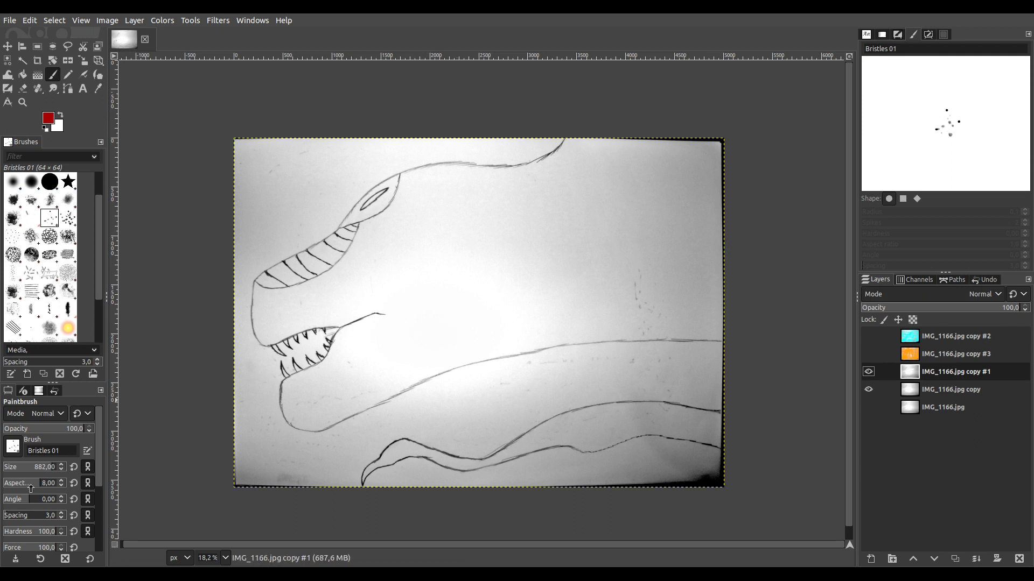
drag(36, 500, 45, 501)
mouse_move(248, 431)
mouse_down()
mouse_move(274, 463)
mouse_move(344, 425)
mouse_move(377, 462)
mouse_move(258, 426)
mouse_move(377, 430)
mouse_move(302, 463)
mouse_move(455, 372)
mouse_up()
mouse_move(414, 398)
mouse_down()
mouse_move(619, 350)
mouse_move(538, 425)
mouse_move(581, 355)
mouse_move(436, 323)
mouse_move(629, 301)
mouse_move(592, 328)
mouse_move(517, 226)
mouse_move(580, 321)
mouse_up()
mouse_move(684, 231)
mouse_down()
mouse_move(575, 268)
mouse_move(370, 262)
mouse_move(349, 219)
mouse_move(425, 195)
mouse_move(422, 230)
mouse_move(345, 293)
mouse_up()
mouse_move(263, 199)
mouse_down()
mouse_move(430, 161)
mouse_move(334, 237)
mouse_move(253, 140)
mouse_move(517, 209)
mouse_move(458, 142)
mouse_move(646, 161)
mouse_move(538, 229)
mouse_move(554, 142)
mouse_move(716, 215)
mouse_move(630, 237)
mouse_move(716, 178)
mouse_move(668, 328)
mouse_move(608, 361)
mouse_move(646, 323)
mouse_move(710, 409)
mouse_move(538, 479)
mouse_move(431, 474)
mouse_move(528, 438)
mouse_move(398, 485)
mouse_move(285, 393)
mouse_move(431, 376)
mouse_move(576, 401)
mouse_move(446, 420)
mouse_move(333, 350)
mouse_move(463, 302)
mouse_move(619, 296)
mouse_move(711, 312)
mouse_move(646, 371)
mouse_up()
mouse_move(628, 302)
mouse_down()
mouse_move(457, 344)
mouse_move(506, 306)
mouse_move(579, 328)
mouse_up()
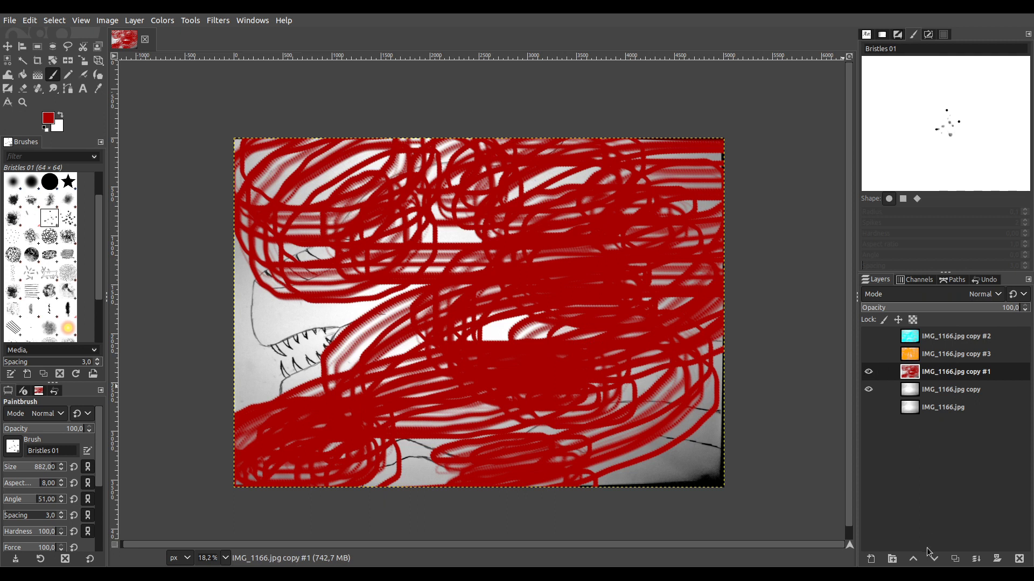
Move the red IMG_1166.jpg copy #1 layer to the top of the layer stack and hide it.
click(914, 559)
click(913, 560)
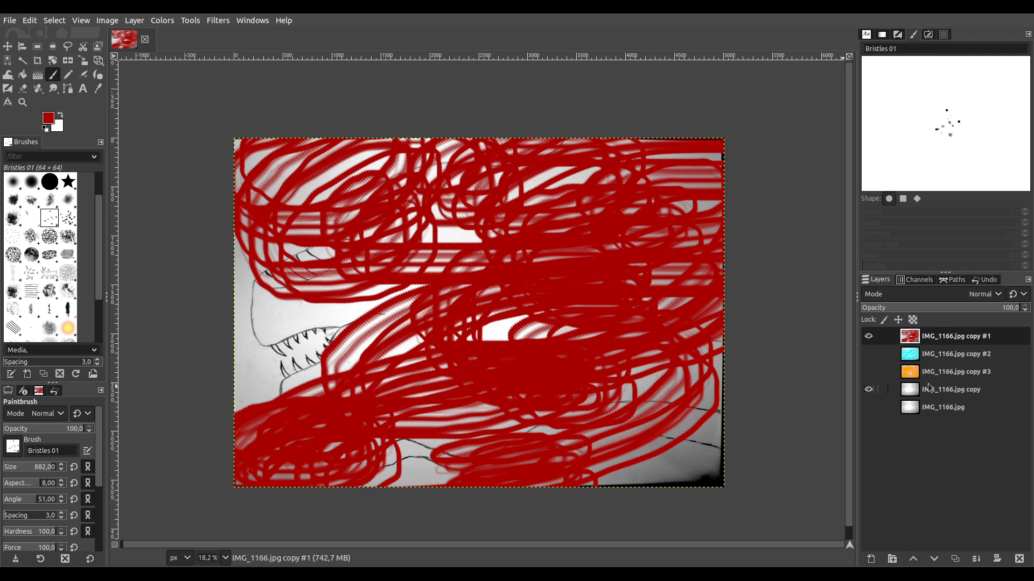
click(868, 335)
For the IMG_1166.jpg copy layer, set up a muted green 2. Hardness 075 brush with size 460, aspect ratio 9 and angle 55.
click(963, 390)
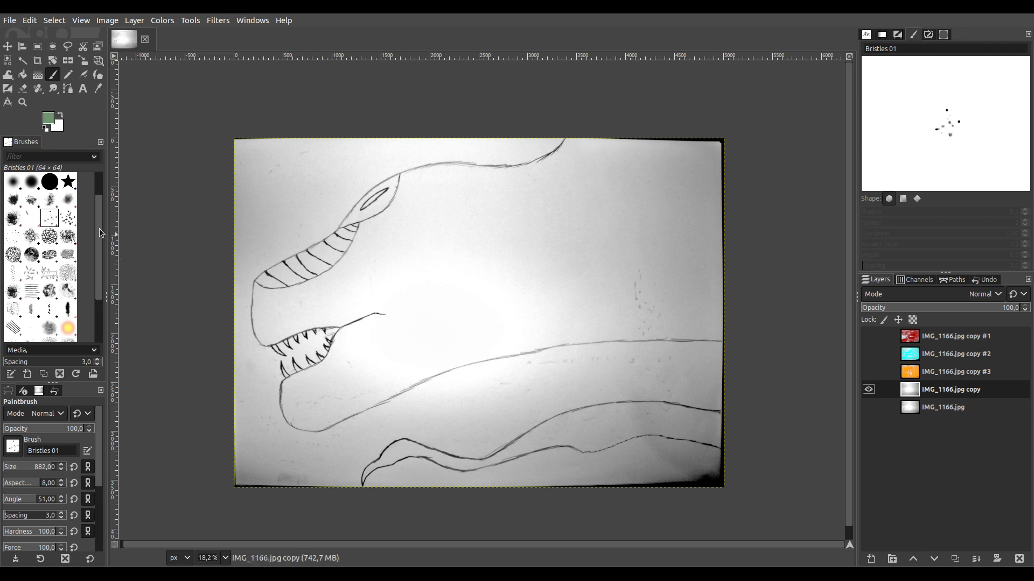
click(31, 182)
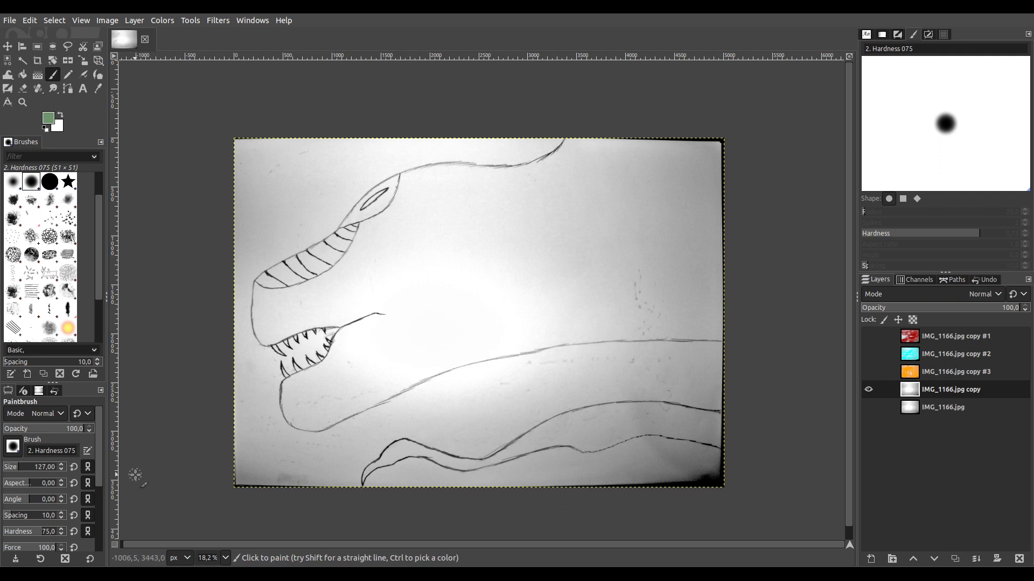
click(37, 467)
click(36, 484)
click(38, 498)
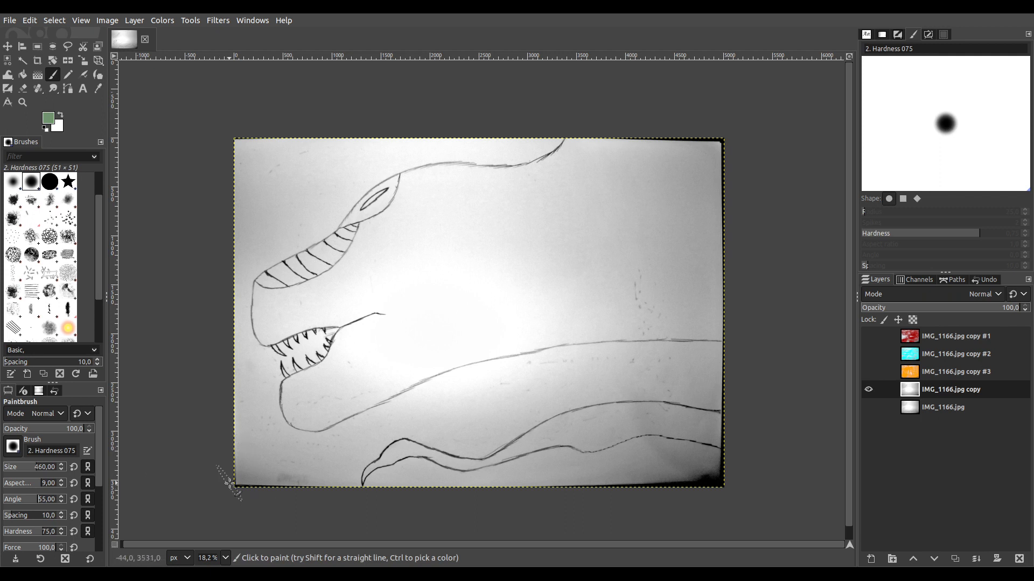
Paint winding muted green ribbon strokes across the IMG_1166.jpg copy layer.
mouse_move(226, 472)
mouse_down()
mouse_move(255, 471)
mouse_move(246, 455)
mouse_move(254, 469)
mouse_move(240, 474)
mouse_move(246, 462)
mouse_move(233, 456)
mouse_move(239, 476)
mouse_move(261, 450)
mouse_move(318, 481)
mouse_move(337, 457)
mouse_move(319, 437)
mouse_move(291, 449)
mouse_move(280, 432)
mouse_move(330, 416)
mouse_move(325, 391)
mouse_move(263, 402)
mouse_move(251, 372)
mouse_move(293, 371)
mouse_move(344, 338)
mouse_move(340, 314)
mouse_move(294, 347)
mouse_move(263, 334)
mouse_move(247, 299)
mouse_move(332, 296)
mouse_move(346, 263)
mouse_move(251, 232)
mouse_move(283, 170)
mouse_move(325, 183)
mouse_move(329, 200)
mouse_move(298, 207)
mouse_move(347, 215)
mouse_move(365, 174)
mouse_move(346, 160)
mouse_move(416, 159)
mouse_move(435, 182)
mouse_move(403, 216)
mouse_move(412, 242)
mouse_move(442, 259)
mouse_move(403, 297)
mouse_move(452, 352)
mouse_move(385, 362)
mouse_move(412, 417)
mouse_move(390, 461)
mouse_move(564, 449)
mouse_move(654, 472)
mouse_move(696, 413)
mouse_move(534, 407)
mouse_move(472, 391)
mouse_move(635, 340)
mouse_move(644, 278)
mouse_move(505, 321)
mouse_move(507, 240)
mouse_move(603, 179)
mouse_move(526, 192)
mouse_move(449, 176)
mouse_move(597, 128)
mouse_move(656, 223)
mouse_move(653, 257)
mouse_move(697, 347)
mouse_move(719, 269)
mouse_move(678, 140)
mouse_up()
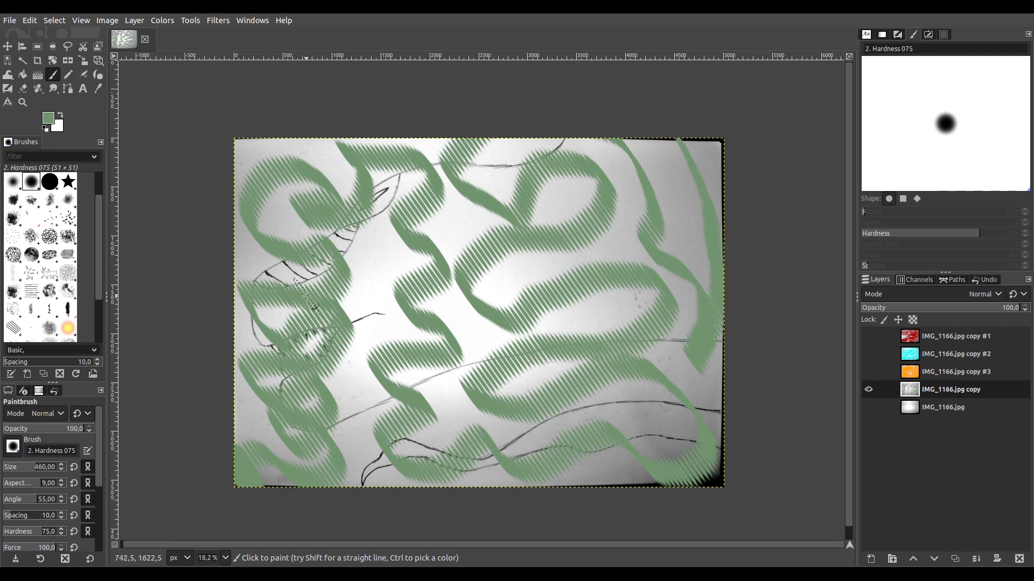
mouse_move(370, 251)
mouse_down()
mouse_move(360, 332)
mouse_move(384, 467)
mouse_up()
drag(700, 266, 659, 138)
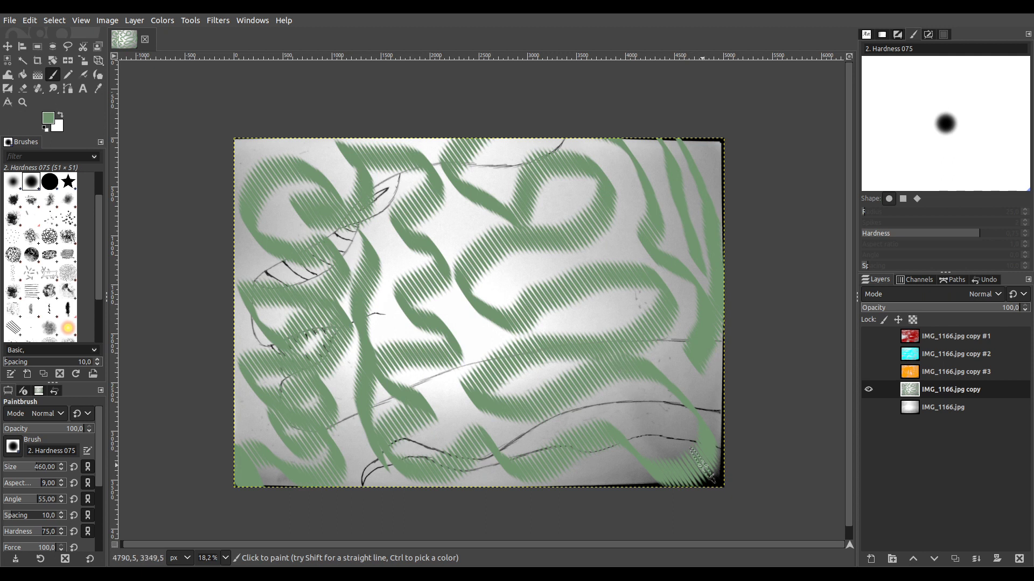
Move the green IMG_1166.jpg copy layer to the top of the stack and show the red, cyan and orange layers.
click(913, 561)
click(913, 561)
click(913, 561)
click(868, 354)
click(868, 371)
click(869, 389)
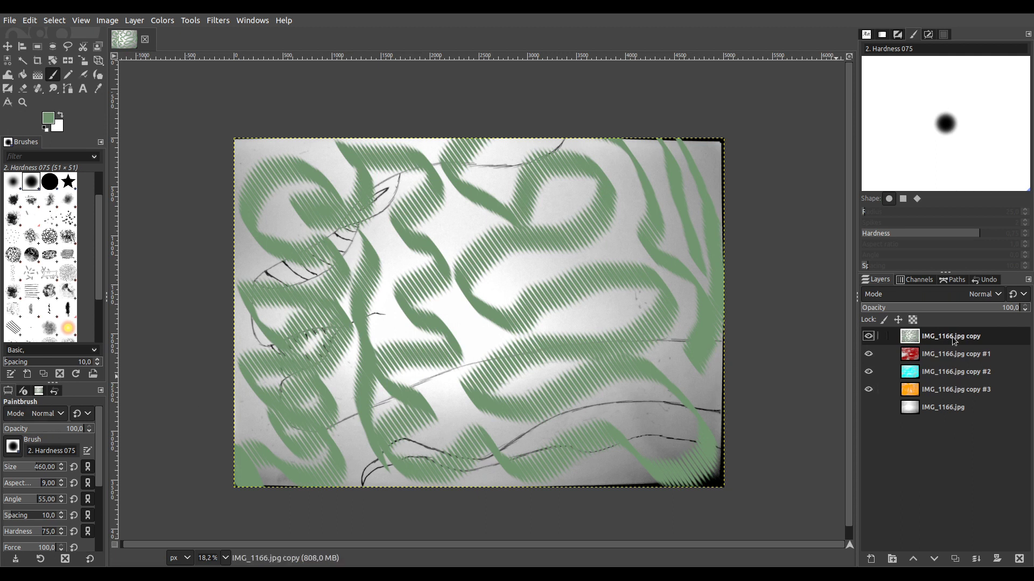
Set the blend mode of the IMG_1166.jpg copy and copy #1 layers to Burn.
scroll(972, 299, down, 10)
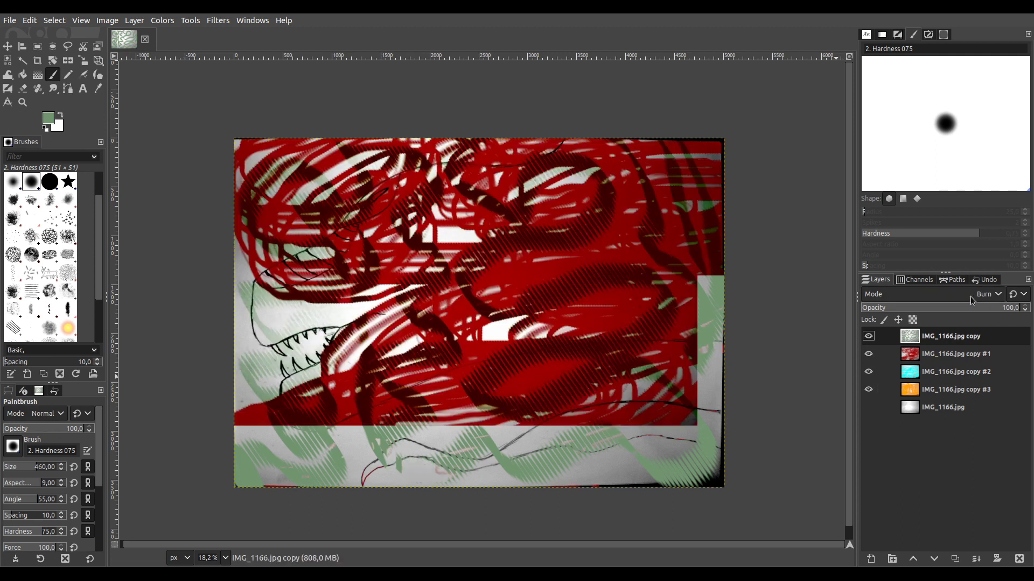
click(958, 355)
scroll(983, 297, down, 3)
scroll(983, 297, down, 7)
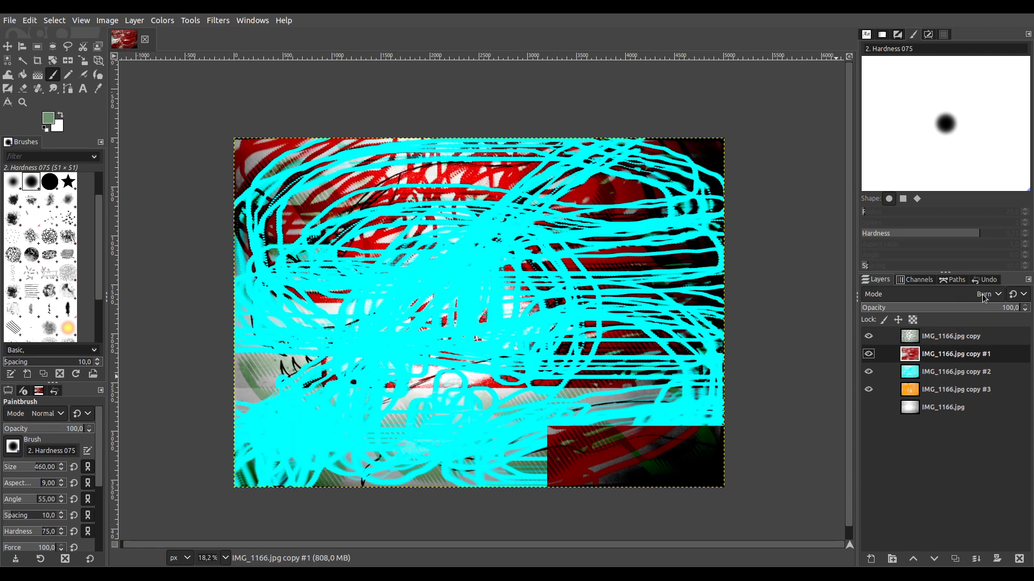
Set the blend mode of the cyan IMG_1166.jpg copy #2 layer to Multiply.
click(956, 371)
scroll(972, 297, up, 3)
scroll(972, 297, down, 2)
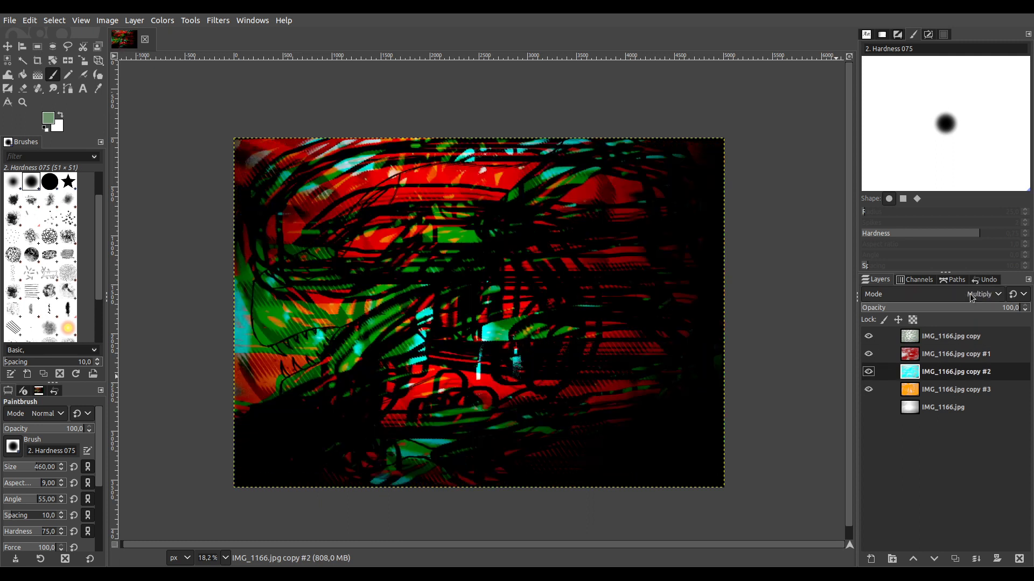
Check the orange copy #3 layer's contribution by toggling its visibility, and merge the visible painted layers into one.
click(949, 392)
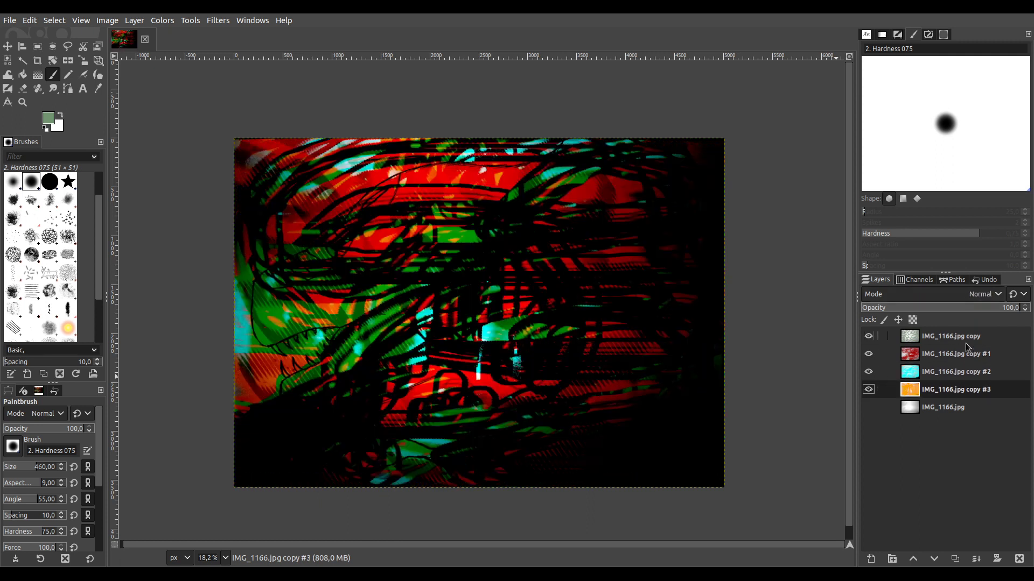
click(867, 390)
click(866, 390)
ctrl+click(977, 558)
Duplicate the merged layer and set the duplicate's blend mode to Dodge.
click(956, 560)
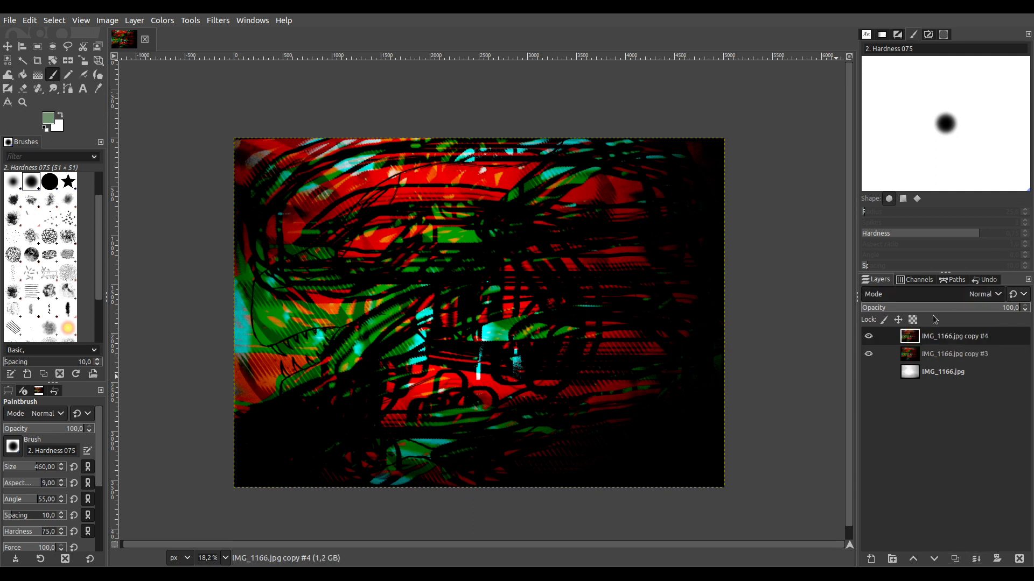
key(shift+KP_Add)
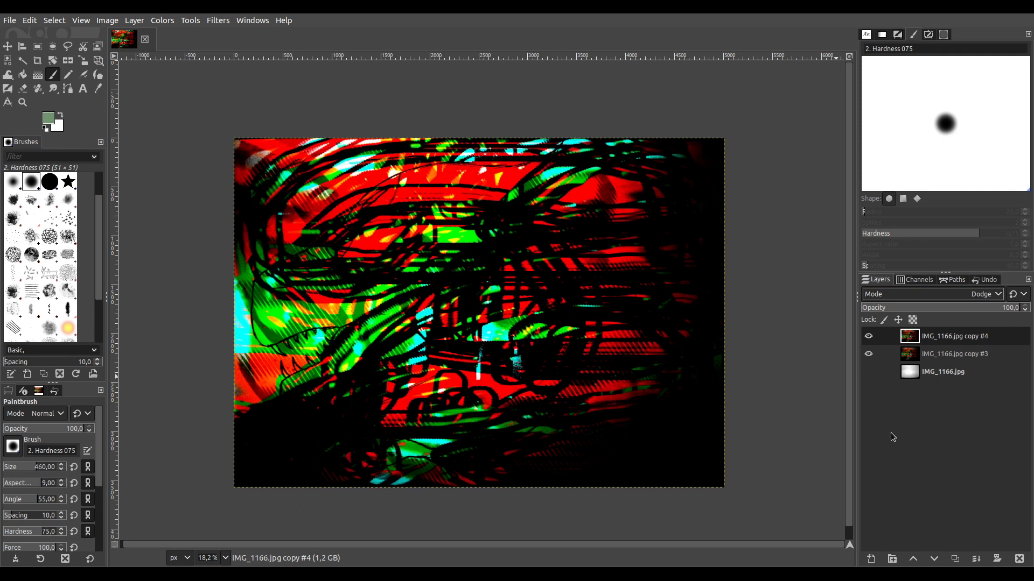
Duplicate the Dodge layer two more times and merge the visible painted layers into one.
click(955, 560)
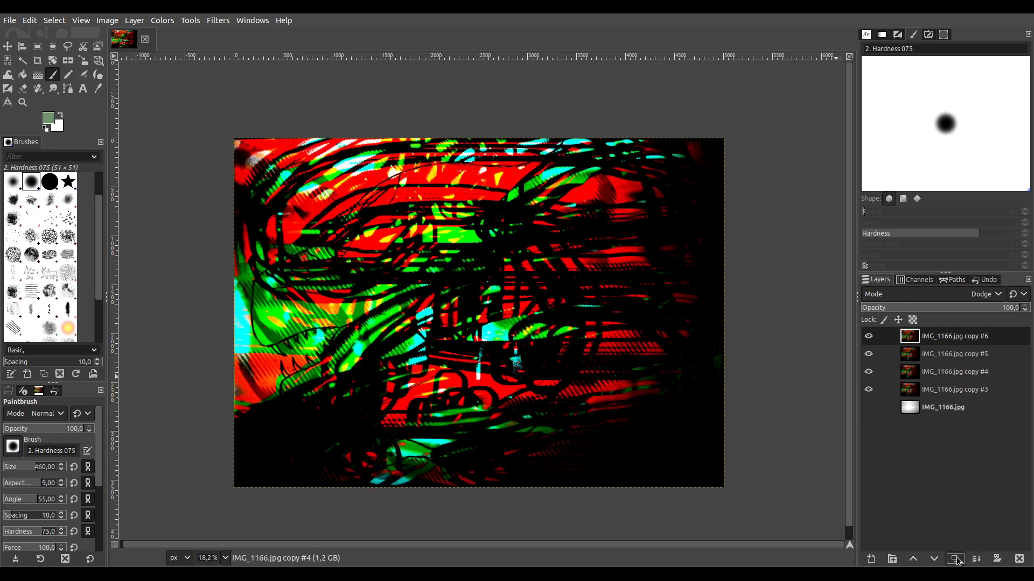
click(956, 560)
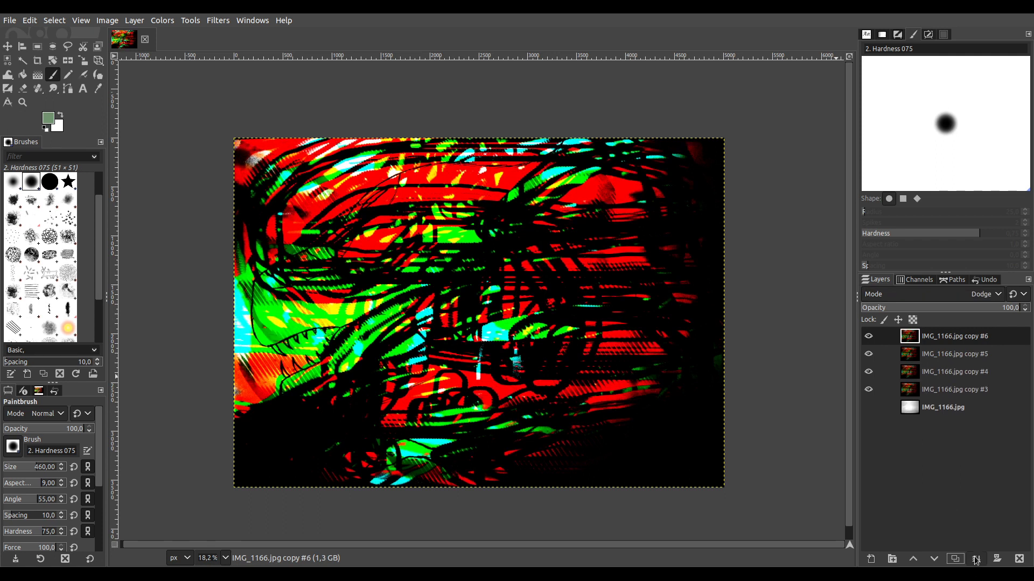
ctrl+click(998, 557)
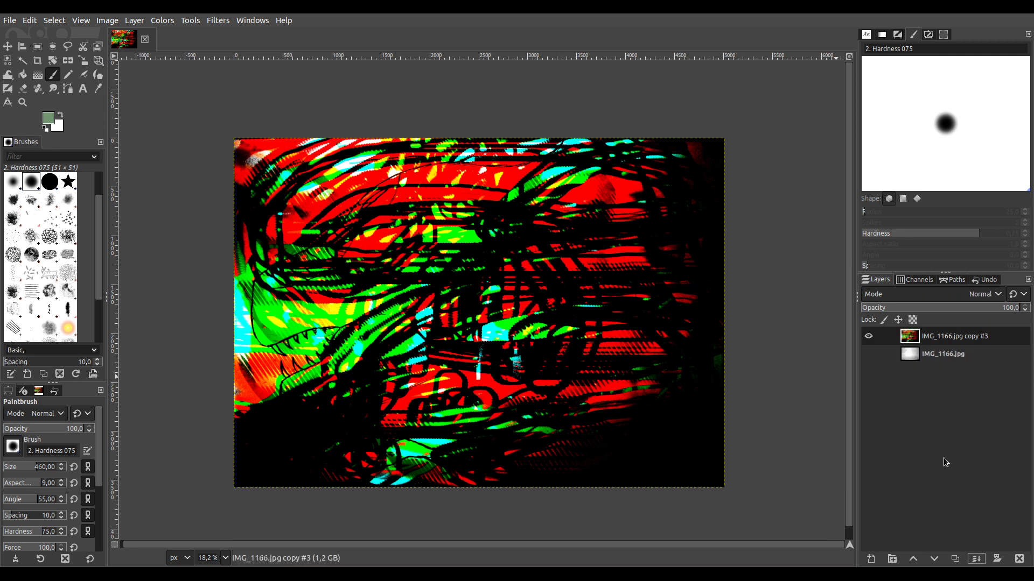
Duplicate the merged layer twice and apply the Kaleidoscope filter to the topmost copy, trying different pattern variations.
double_click(953, 559)
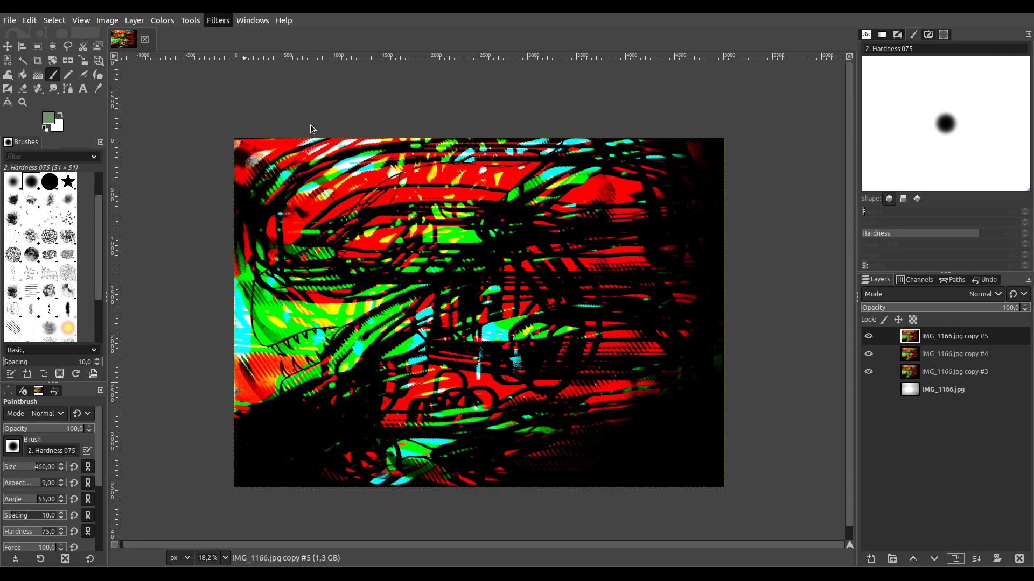
key(ctrl+f)
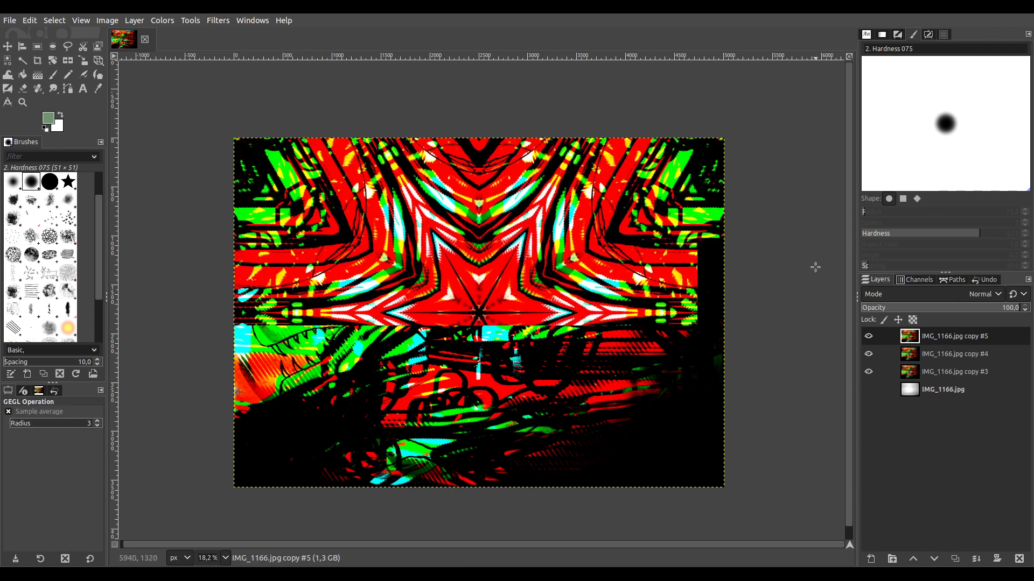
key(ctrl+f)
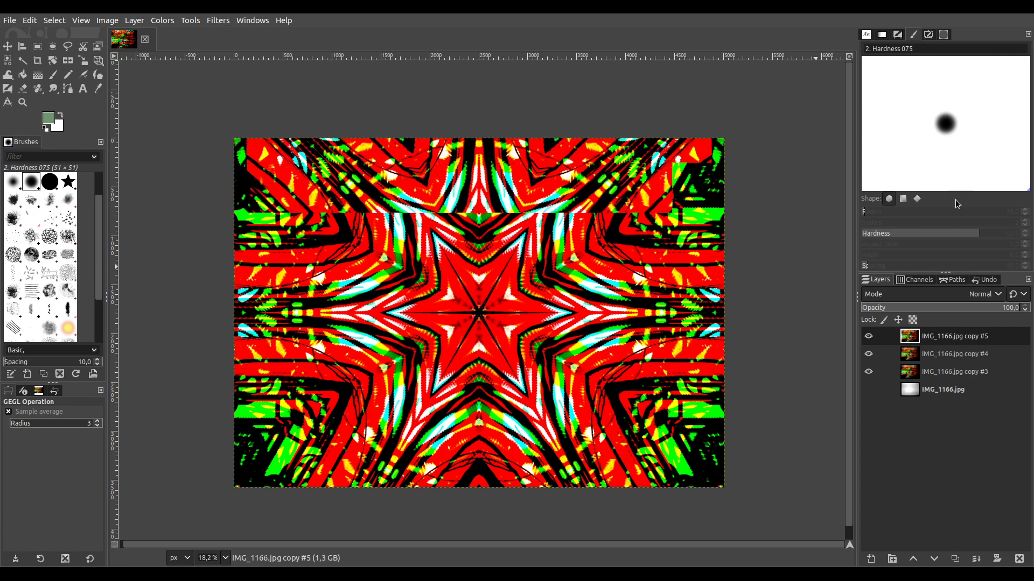
key(ctrl+f)
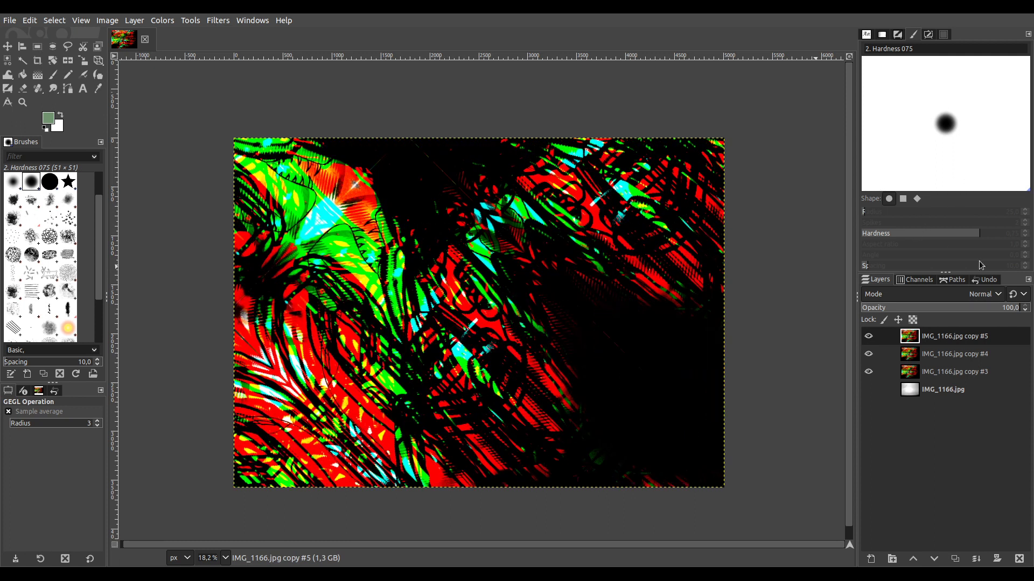
key(ctrl+f)
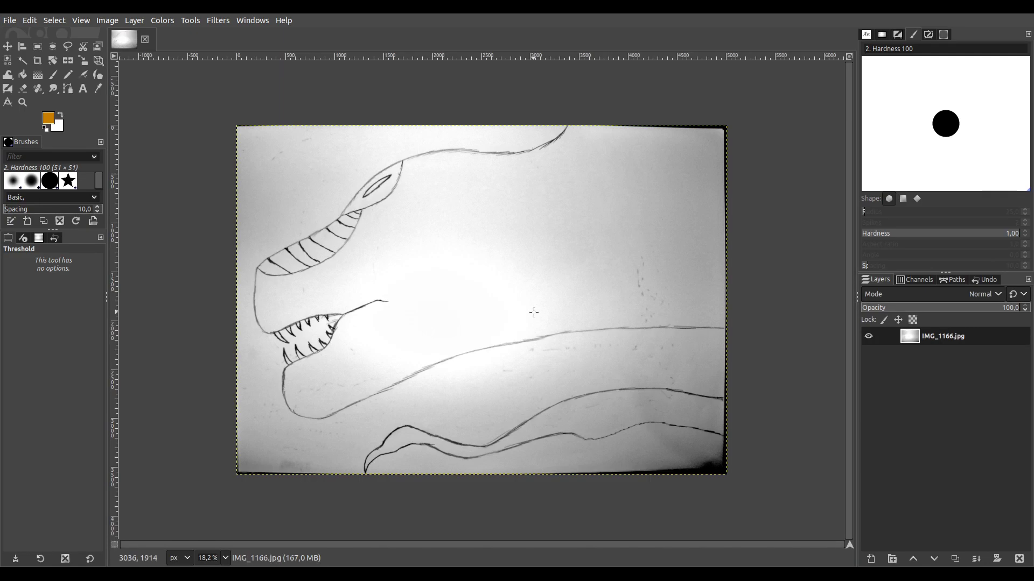
Duplicate the IMG_1166.jpg layer three times and hide the original layer.
click(955, 560)
click(956, 560)
click(955, 560)
click(865, 390)
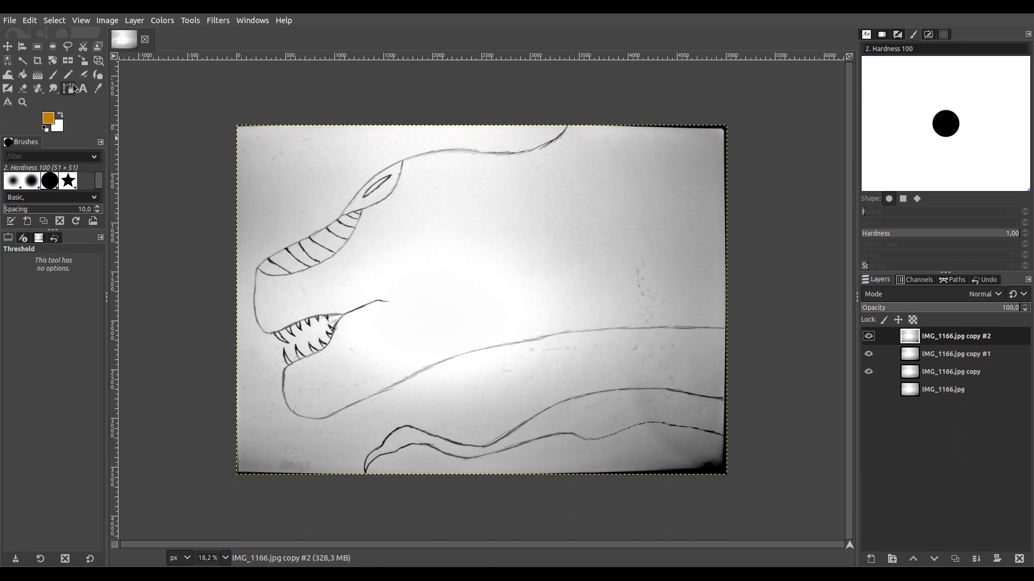
Paint orange diagonal hatching across IMG_1166.jpg copy #2 using the Paintbrush with aspect ratio -13, angle -59 and spacing 12.
click(53, 74)
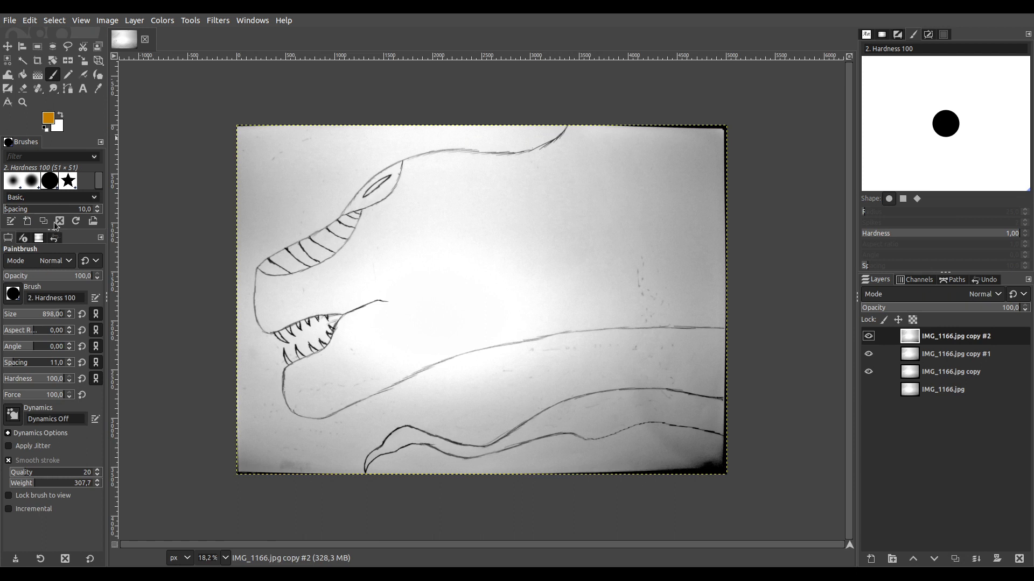
click(16, 338)
click(23, 347)
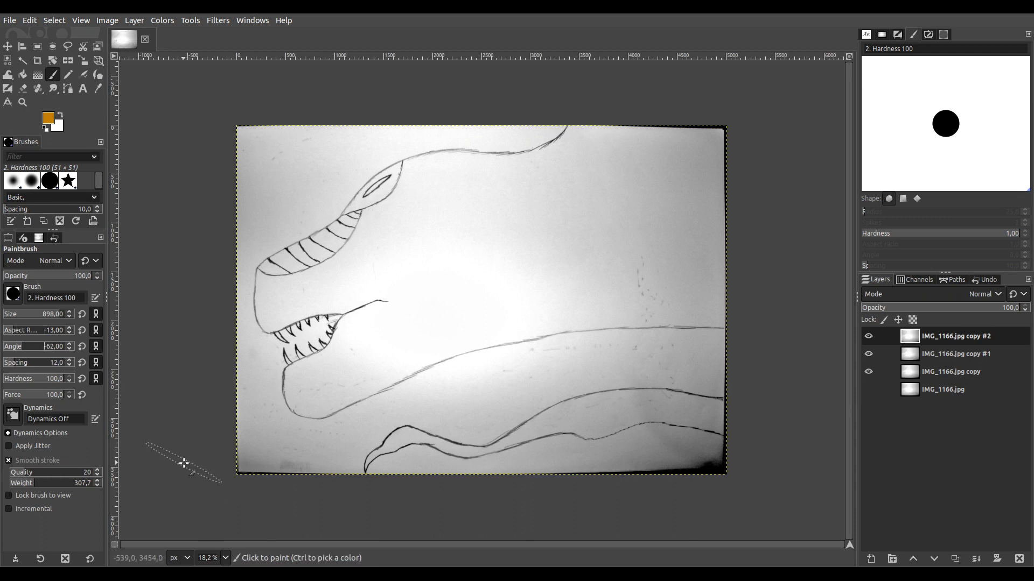
scroll(22, 347, up, 3)
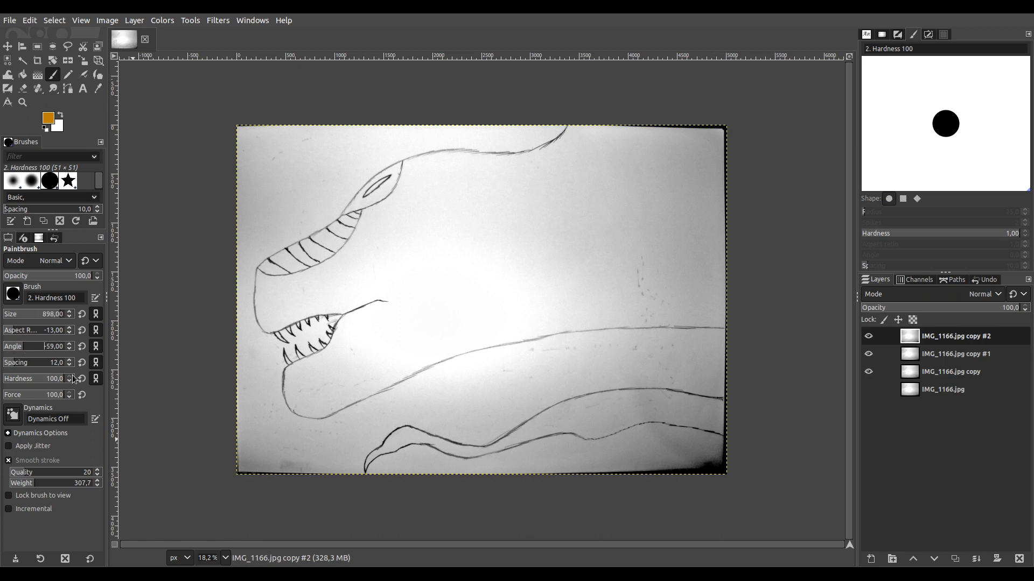
click(245, 457)
mouse_move(246, 455)
mouse_down()
mouse_move(245, 170)
mouse_move(258, 147)
mouse_move(318, 130)
mouse_move(348, 140)
mouse_move(361, 166)
mouse_move(330, 222)
mouse_move(344, 241)
mouse_move(391, 250)
mouse_move(398, 272)
mouse_move(362, 286)
mouse_move(352, 303)
mouse_move(422, 340)
mouse_move(357, 357)
mouse_move(355, 384)
mouse_move(402, 392)
mouse_move(398, 406)
mouse_move(356, 409)
mouse_move(355, 444)
mouse_move(405, 461)
mouse_move(536, 430)
mouse_move(532, 455)
mouse_move(576, 445)
mouse_move(596, 408)
mouse_move(528, 389)
mouse_move(555, 393)
mouse_move(584, 372)
mouse_move(609, 325)
mouse_move(524, 319)
mouse_move(615, 257)
mouse_move(530, 247)
mouse_move(604, 196)
mouse_move(614, 179)
mouse_move(578, 180)
mouse_move(623, 125)
mouse_move(413, 133)
mouse_move(466, 172)
mouse_move(397, 206)
mouse_move(388, 236)
mouse_move(455, 258)
mouse_move(458, 293)
mouse_move(484, 330)
mouse_move(425, 355)
mouse_move(477, 390)
mouse_up()
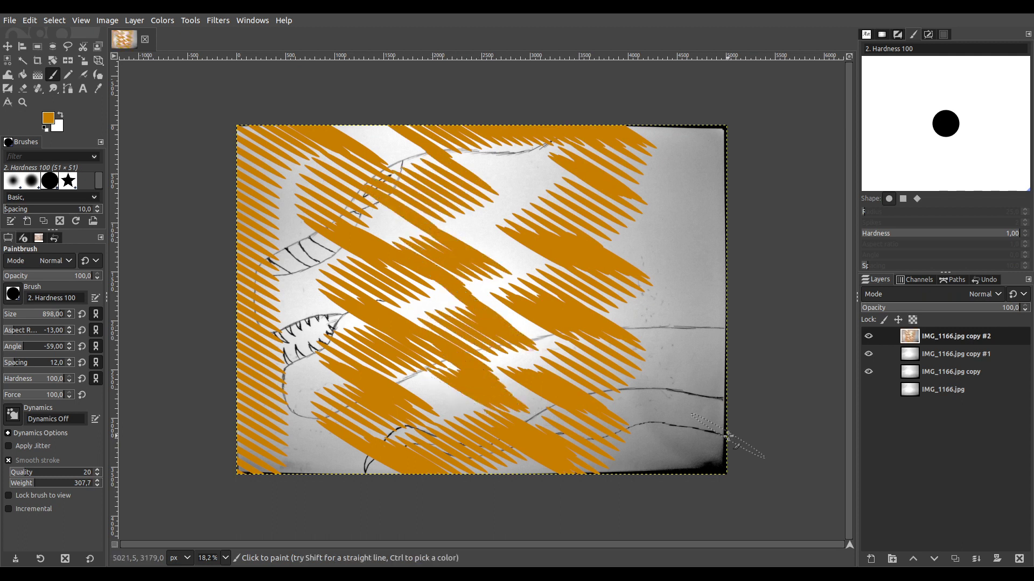
mouse_move(604, 480)
mouse_down()
mouse_move(635, 481)
mouse_move(675, 458)
mouse_move(693, 427)
mouse_move(662, 416)
mouse_move(708, 346)
mouse_move(696, 316)
mouse_move(661, 303)
mouse_move(699, 215)
mouse_move(671, 216)
mouse_move(734, 129)
mouse_up()
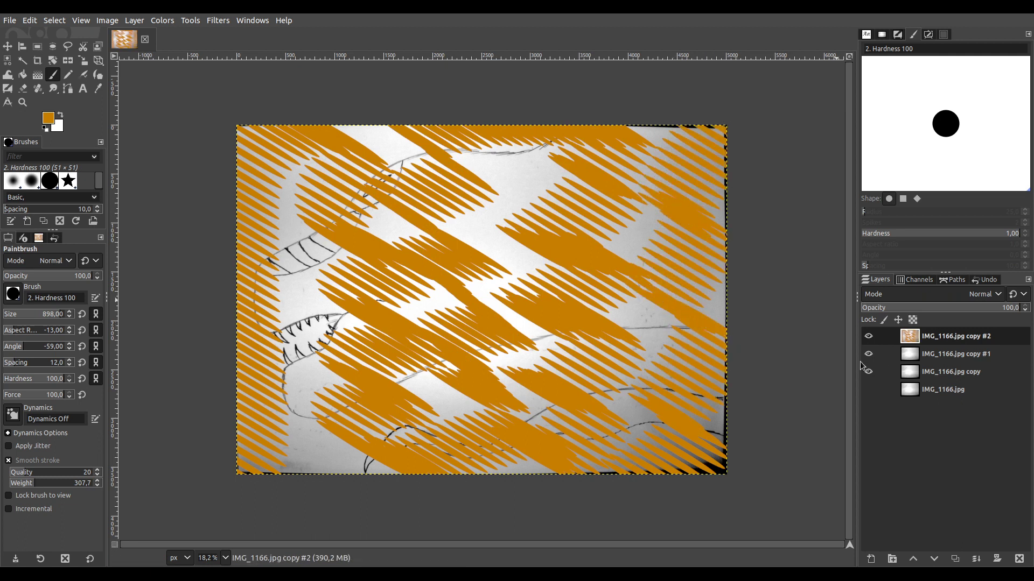
Hide the orange copy #2 layer and paint dark red hatching across IMG_1166.jpg copy #1 with the brush angle at -24.
click(868, 337)
click(958, 356)
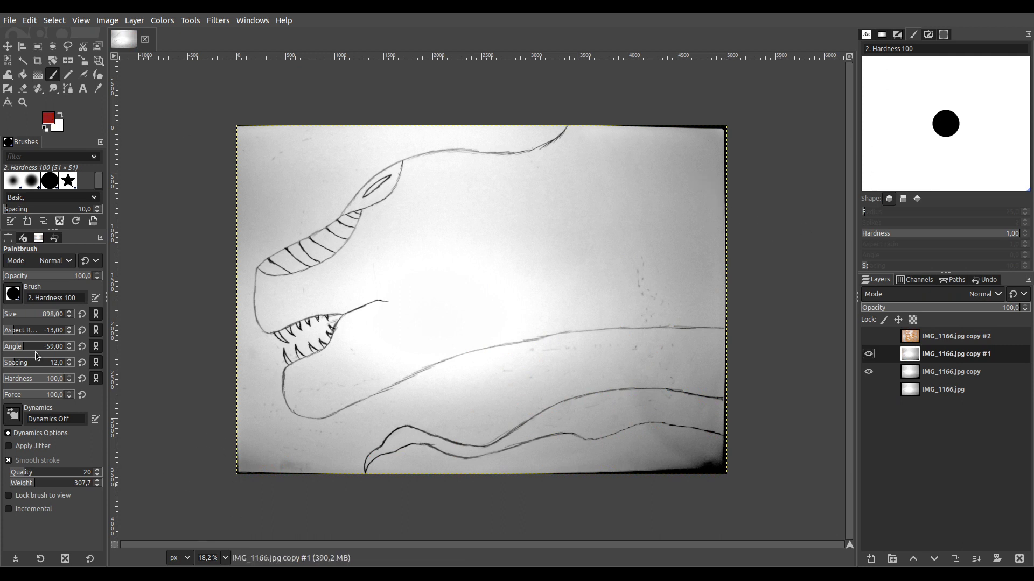
drag(29, 348, 102, 350)
mouse_move(740, 143)
mouse_down()
mouse_move(683, 174)
mouse_move(718, 273)
mouse_move(675, 308)
mouse_move(709, 382)
mouse_move(681, 408)
mouse_move(700, 441)
mouse_move(674, 464)
mouse_move(606, 444)
mouse_move(599, 419)
mouse_move(629, 382)
mouse_move(627, 344)
mouse_move(584, 331)
mouse_move(552, 361)
mouse_move(520, 330)
mouse_move(525, 296)
mouse_move(591, 260)
mouse_move(590, 214)
mouse_move(488, 199)
mouse_move(583, 136)
mouse_move(494, 104)
mouse_move(461, 122)
mouse_move(448, 163)
mouse_move(393, 167)
mouse_move(352, 144)
mouse_move(320, 161)
mouse_move(316, 188)
mouse_move(349, 218)
mouse_move(423, 245)
mouse_move(328, 274)
mouse_move(337, 313)
mouse_move(433, 314)
mouse_move(430, 348)
mouse_move(328, 362)
mouse_move(352, 401)
mouse_move(458, 401)
mouse_move(495, 418)
mouse_move(427, 434)
mouse_move(344, 426)
mouse_move(333, 453)
mouse_move(383, 484)
mouse_move(485, 497)
mouse_move(528, 472)
mouse_move(542, 421)
mouse_move(469, 199)
mouse_up()
mouse_move(301, 130)
mouse_down()
mouse_move(269, 177)
mouse_move(283, 247)
mouse_move(253, 369)
mouse_move(269, 450)
mouse_move(300, 487)
mouse_up()
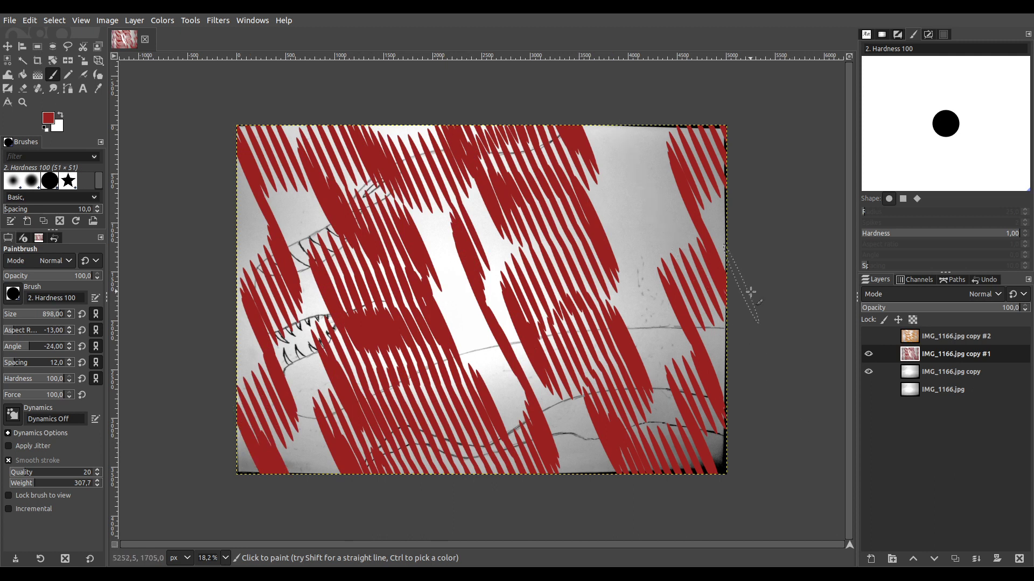
Hide the red copy #1 layer and paint dense blue hatching across IMG_1166.jpg copy with the brush angle at -113.
click(868, 354)
click(939, 374)
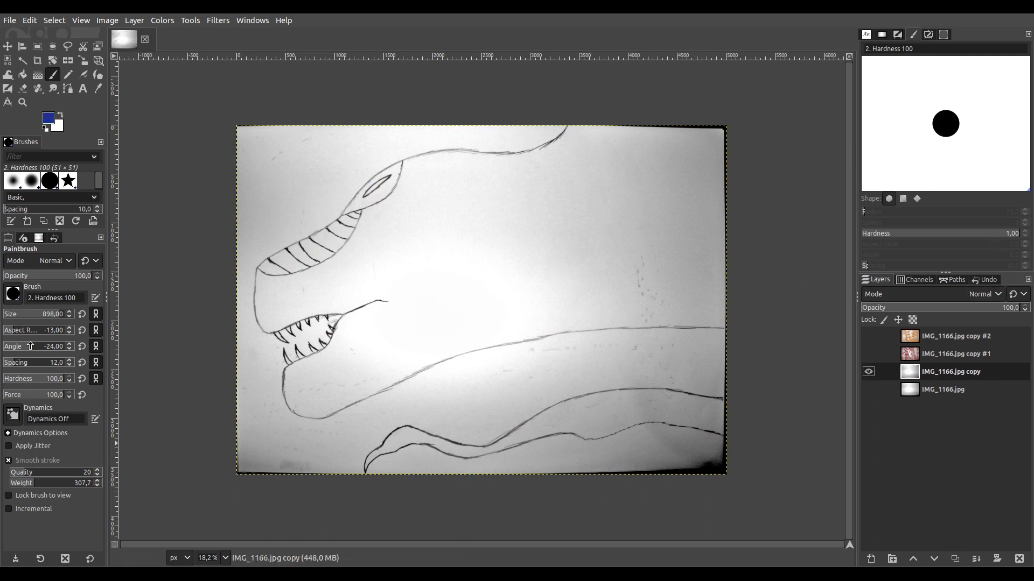
click(14, 348)
mouse_move(219, 127)
mouse_down()
mouse_move(269, 195)
mouse_move(260, 324)
mouse_move(275, 372)
mouse_move(326, 447)
mouse_move(347, 458)
mouse_move(388, 437)
mouse_move(370, 359)
mouse_move(432, 350)
mouse_move(422, 311)
mouse_move(378, 277)
mouse_move(371, 291)
mouse_move(355, 283)
mouse_move(359, 238)
mouse_move(406, 241)
mouse_move(391, 186)
mouse_move(356, 142)
mouse_move(469, 148)
mouse_move(459, 152)
mouse_move(511, 168)
mouse_move(527, 192)
mouse_move(492, 224)
mouse_move(530, 248)
mouse_move(505, 266)
mouse_move(574, 305)
mouse_move(498, 376)
mouse_move(531, 445)
mouse_move(518, 463)
mouse_move(652, 458)
mouse_move(637, 413)
mouse_move(618, 399)
mouse_move(661, 368)
mouse_move(649, 349)
mouse_move(693, 323)
mouse_move(697, 290)
mouse_move(661, 225)
mouse_move(625, 241)
mouse_move(628, 193)
mouse_move(656, 146)
mouse_move(735, 112)
mouse_up()
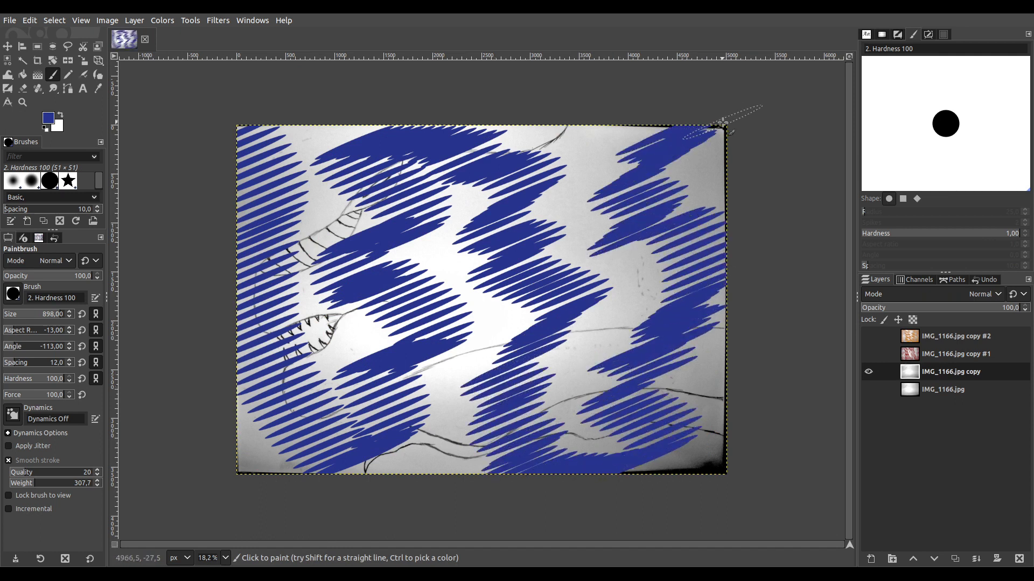
mouse_move(428, 449)
mouse_down()
mouse_move(386, 493)
mouse_move(280, 452)
mouse_move(253, 487)
mouse_up()
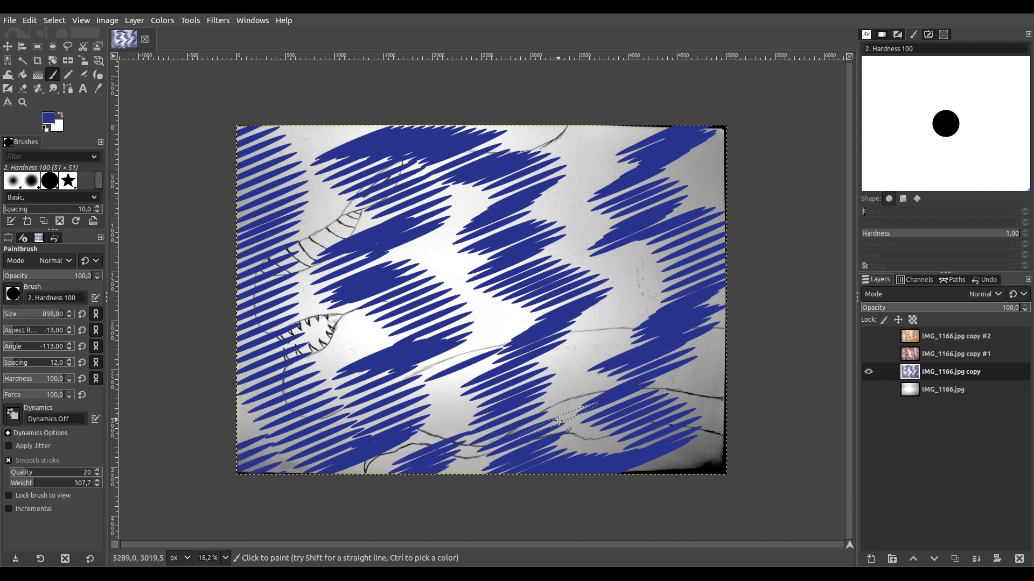
mouse_move(589, 340)
mouse_down()
mouse_move(616, 247)
mouse_move(561, 208)
mouse_move(604, 111)
mouse_up()
mouse_move(476, 167)
mouse_down()
mouse_move(416, 270)
mouse_move(486, 317)
mouse_move(502, 348)
mouse_move(409, 458)
mouse_up()
mouse_move(343, 141)
mouse_down()
mouse_move(294, 251)
mouse_move(334, 366)
mouse_move(414, 446)
mouse_up()
mouse_move(609, 409)
mouse_down()
mouse_move(576, 323)
mouse_move(646, 172)
mouse_up()
Show all painted copies again and set the orange copy #2 layer's blend mode to Burn.
click(883, 353)
click(868, 335)
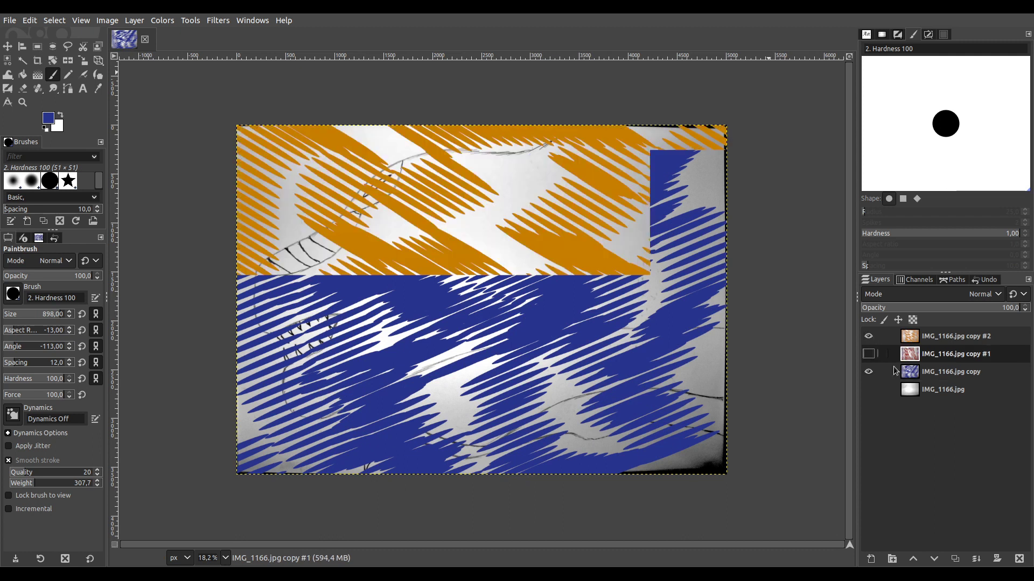
click(927, 339)
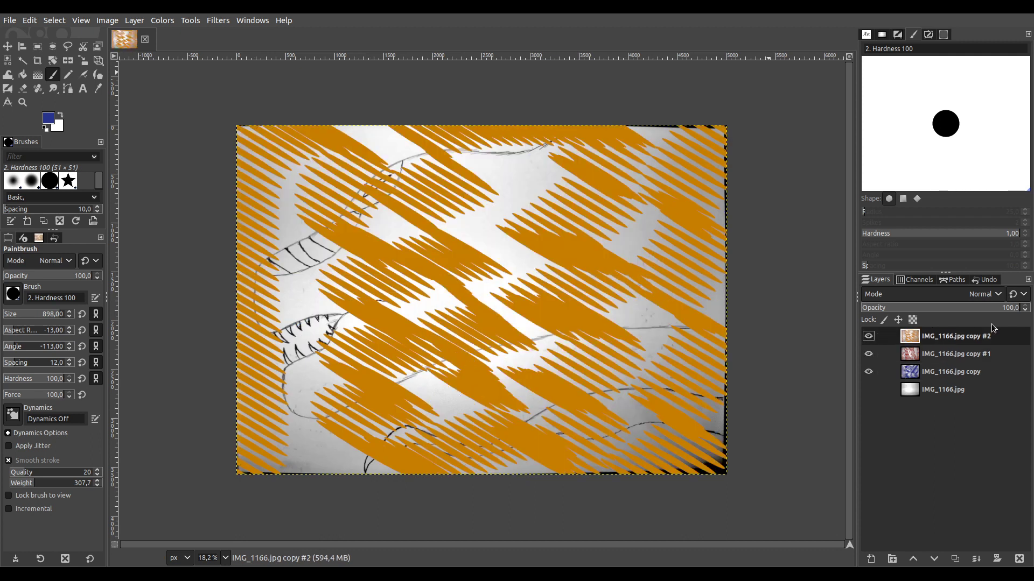
scroll(979, 296, down, 10)
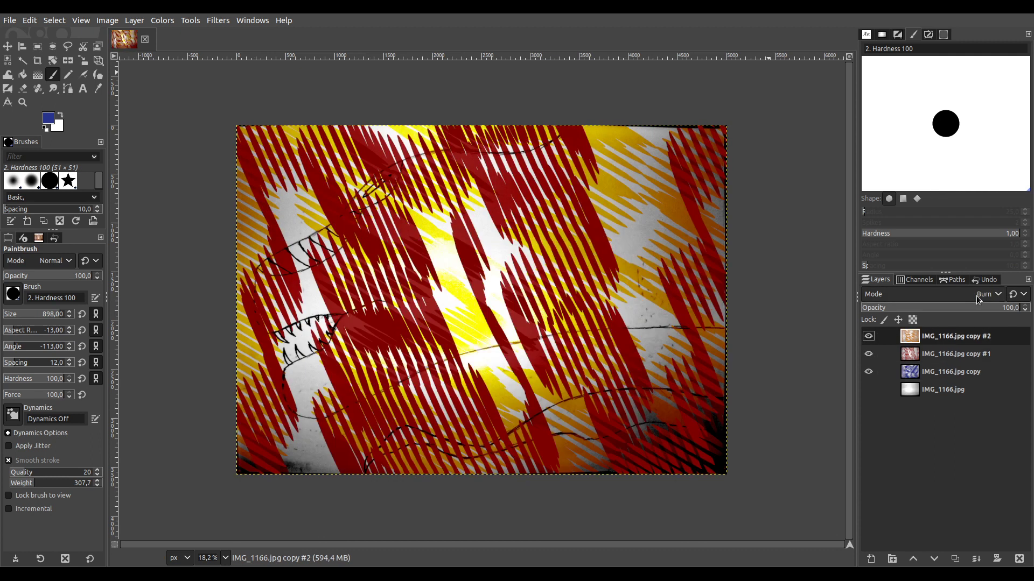
Set the blend mode of the red IMG_1166.jpg copy #1 layer to Darken only.
click(960, 355)
scroll(975, 296, down, 9)
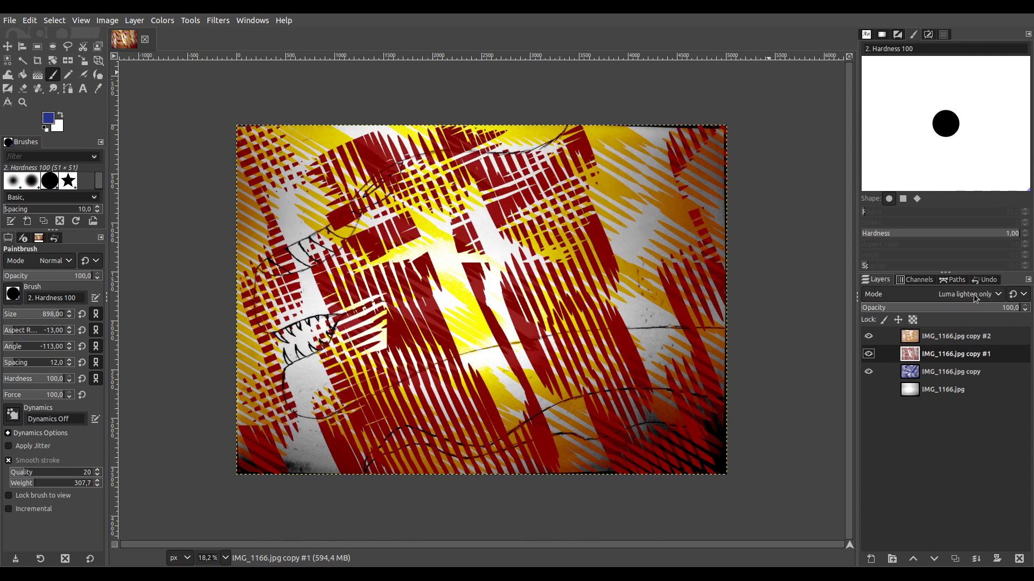
scroll(975, 296, up, 2)
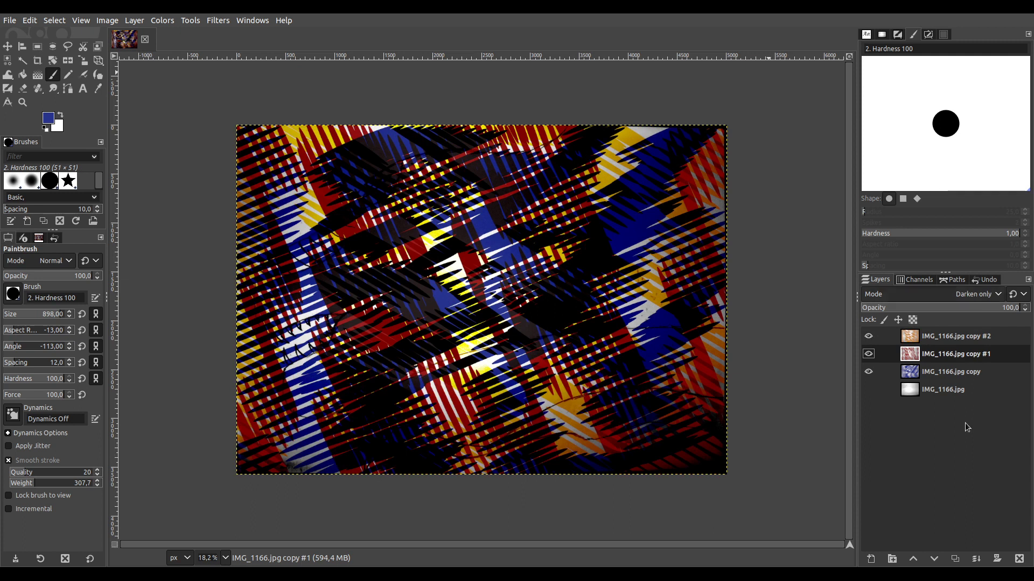
Merge the visible hatched layers and put a duplicate of the result above it in Dodge mode.
ctrl+click(977, 558)
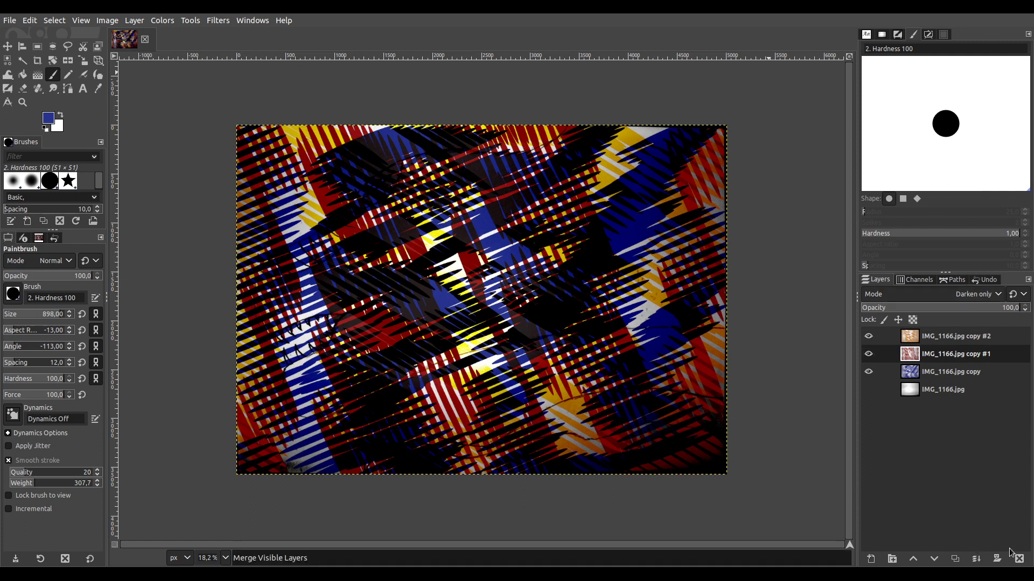
click(954, 558)
scroll(974, 296, down, 3)
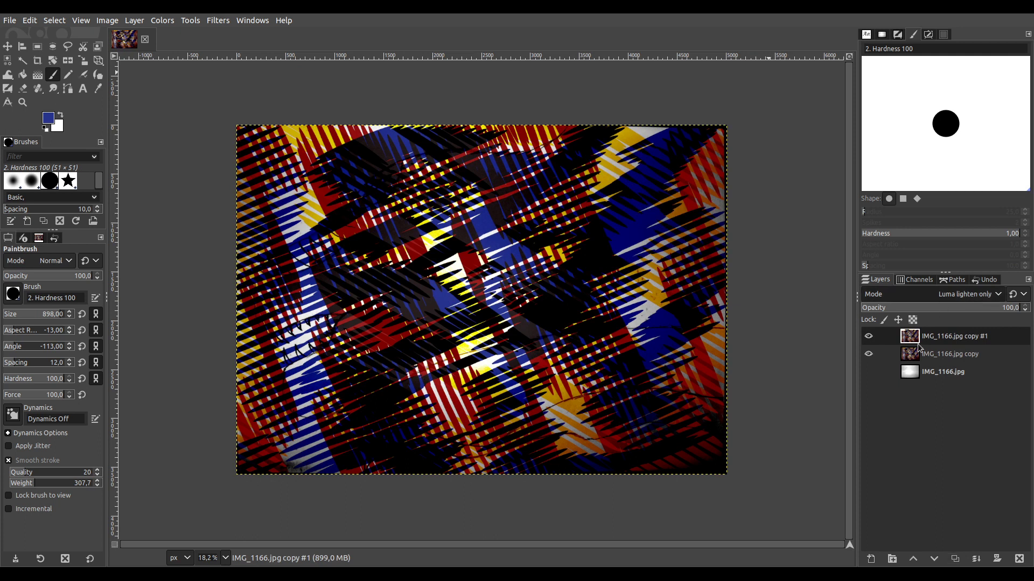
Duplicate the Dodge layer three more times to intensify the colours.
click(955, 559)
click(955, 559)
click(955, 559)
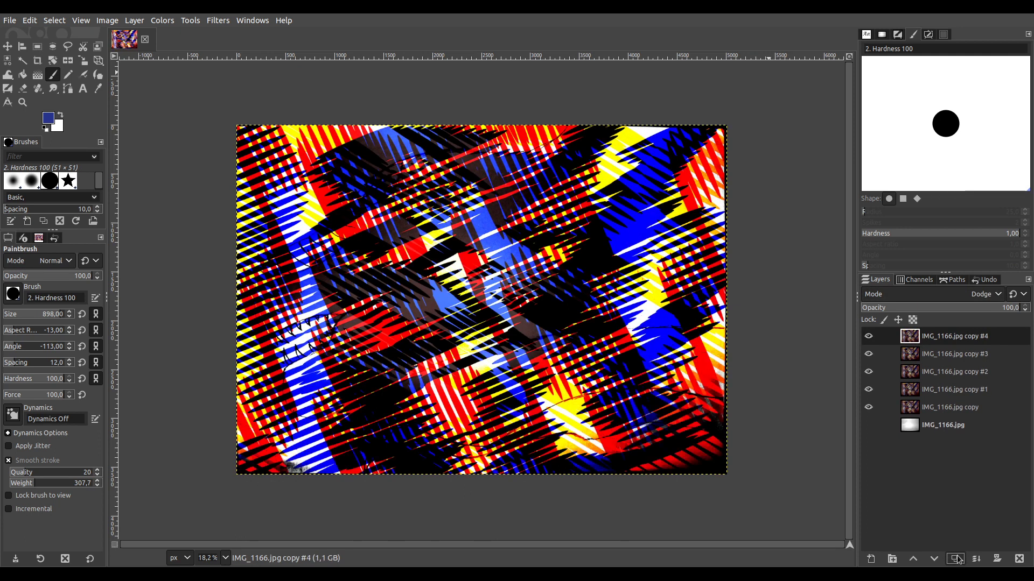
Merge the visible layers into IMG_1166.jpg copy and clear the image's undo history.
click(1004, 555)
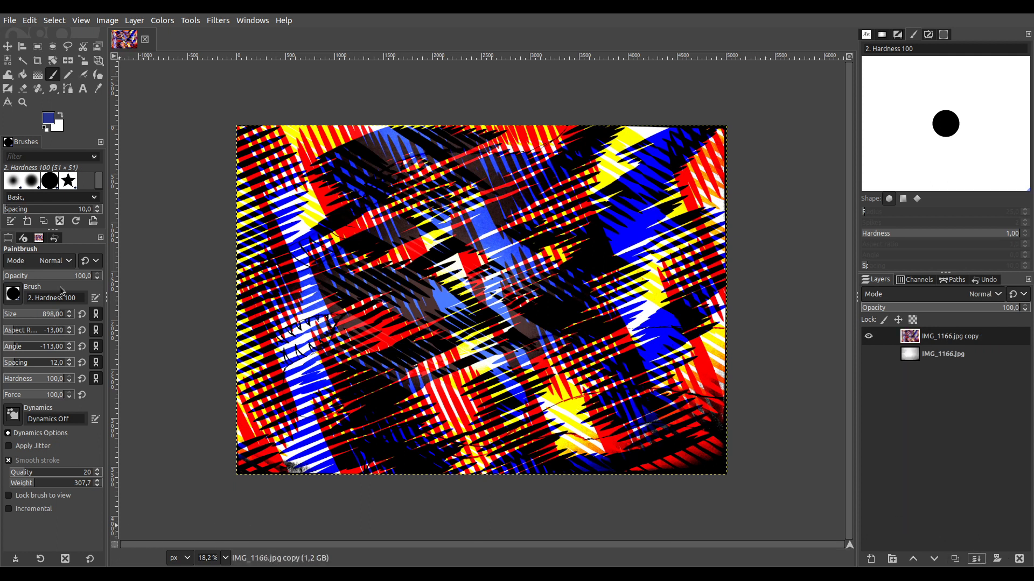
click(54, 238)
click(85, 563)
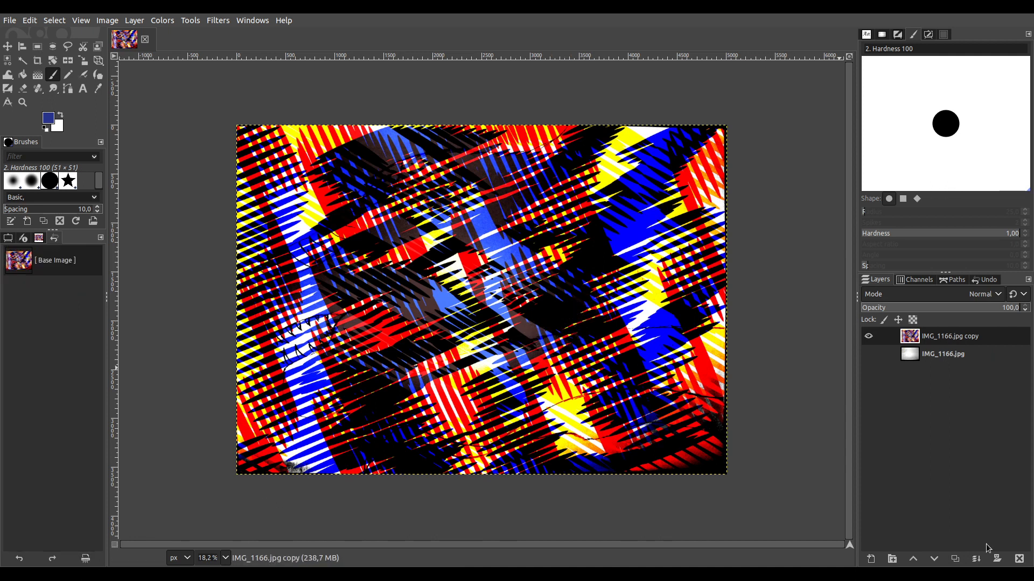
Duplicate the merged layer, hide the one beneath, and apply the Kaleidoscope filter to the new copy.
click(954, 558)
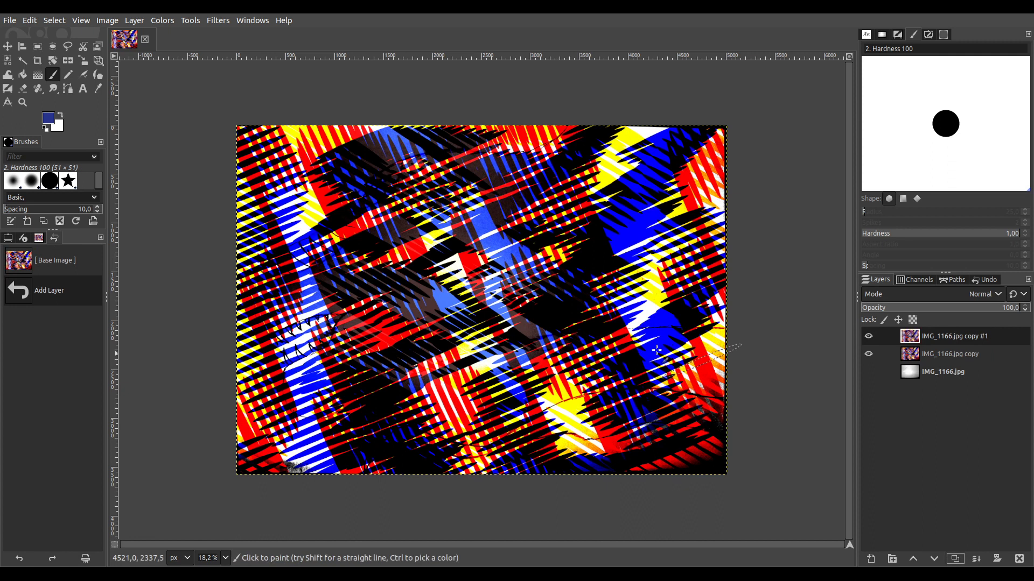
click(868, 354)
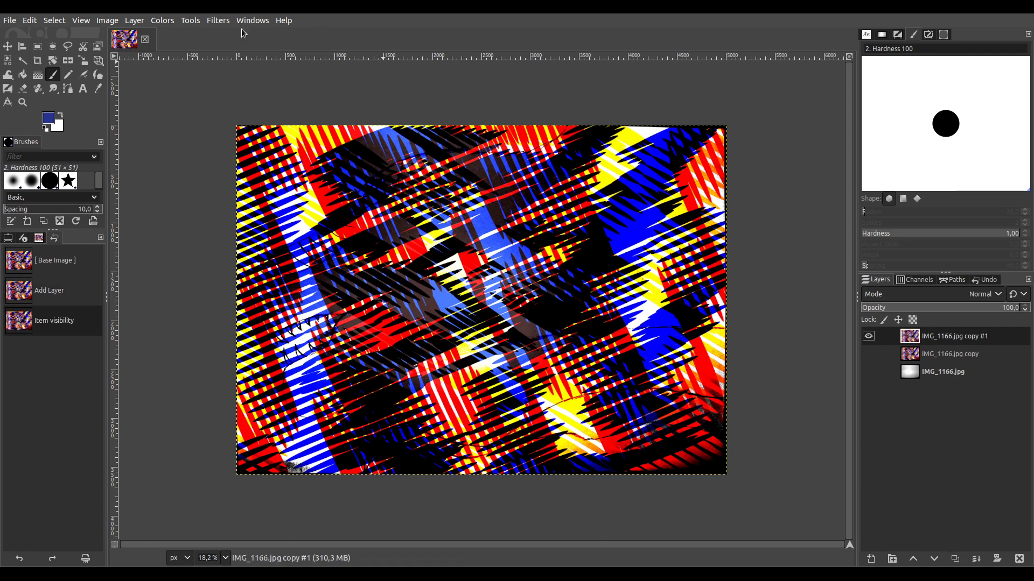
click(225, 24)
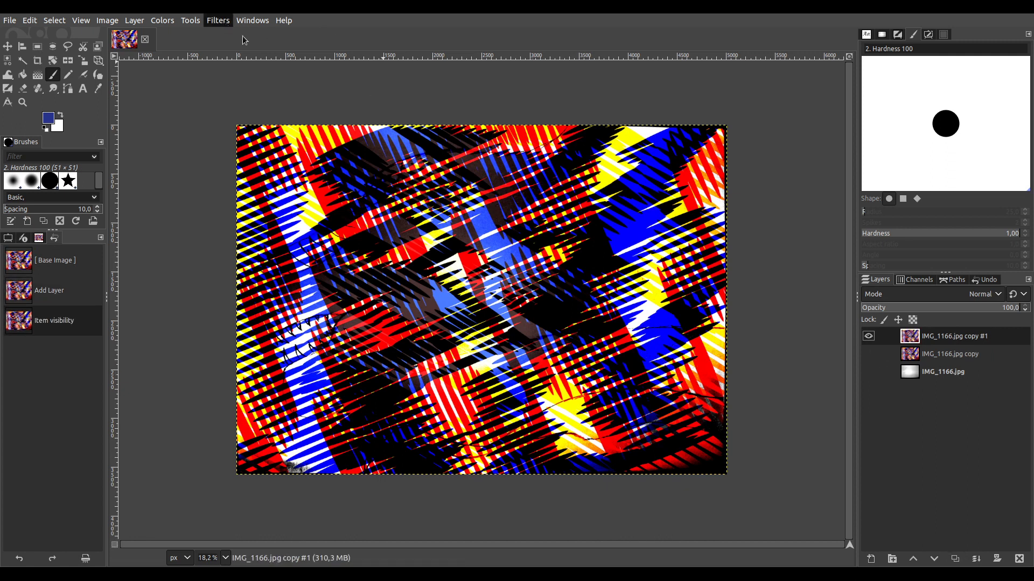
click(409, 163)
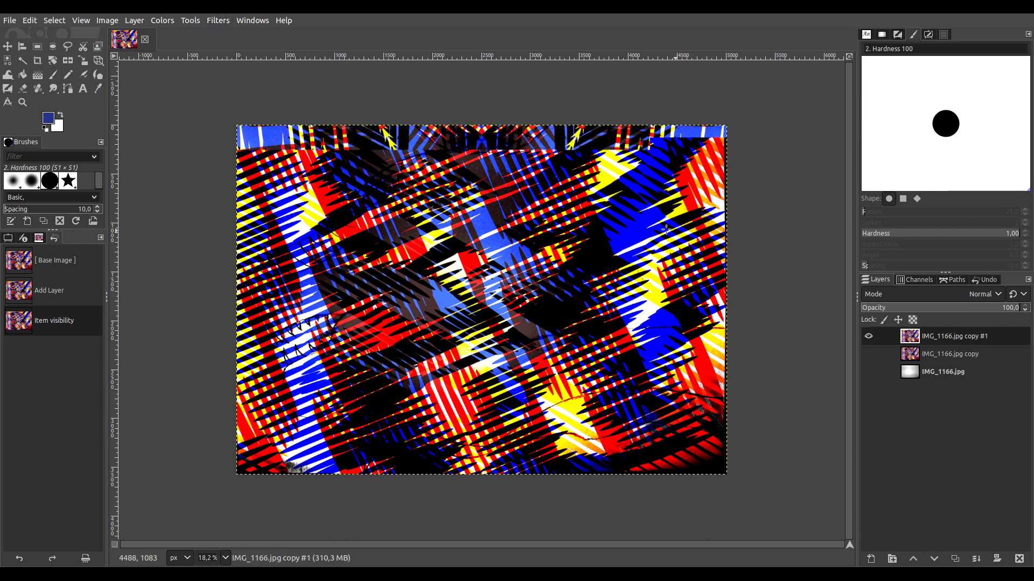
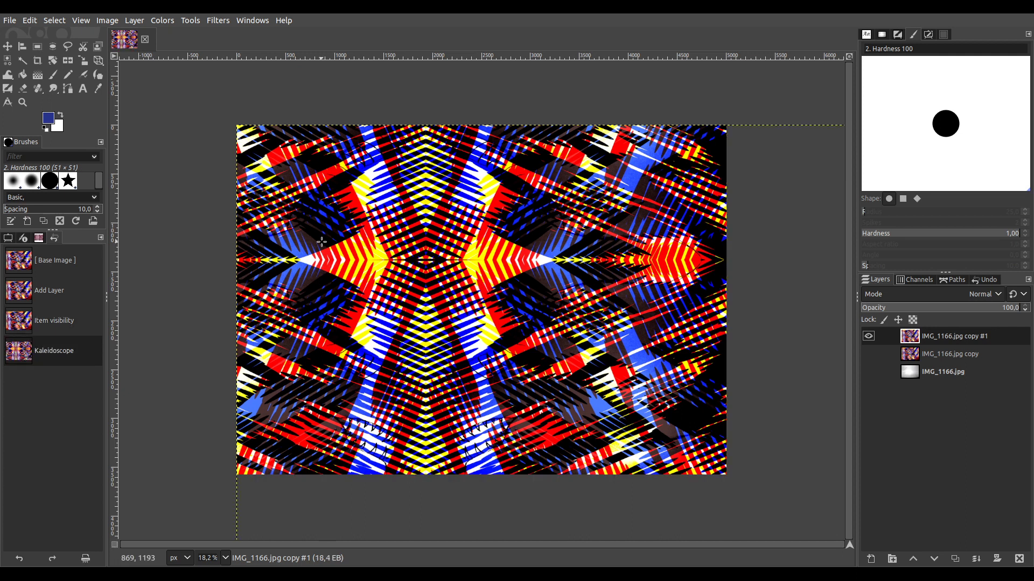
Fit the kaleidoscope layer to the image size, then blend a duplicate of IMG_1166.jpg copy above it.
click(132, 21)
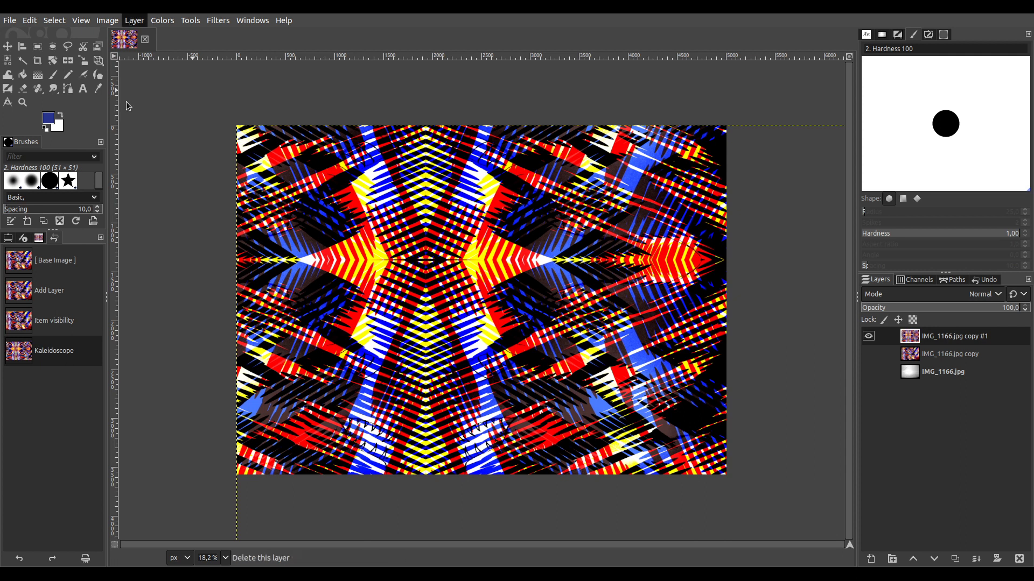
click(134, 194)
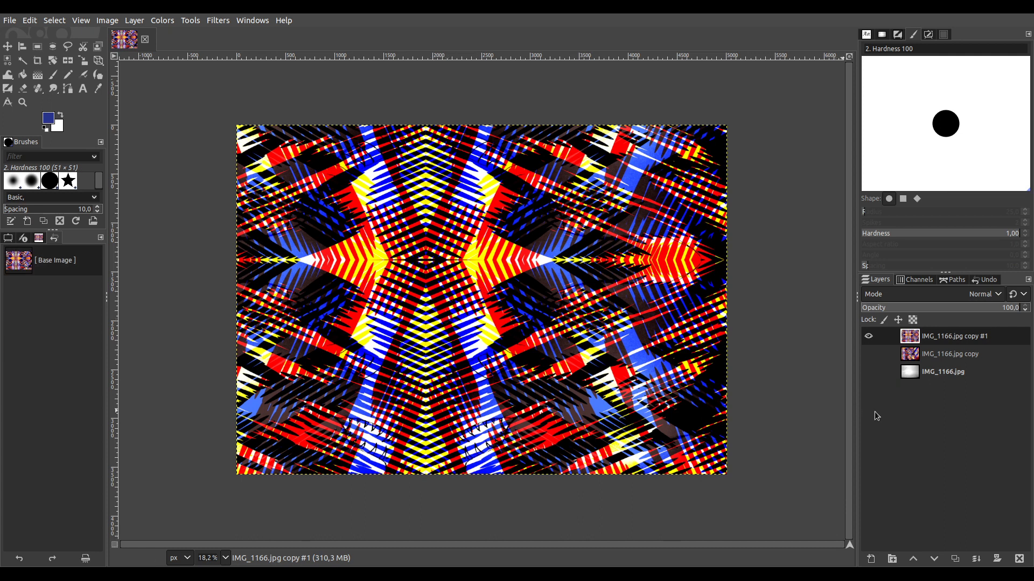
click(867, 355)
click(951, 358)
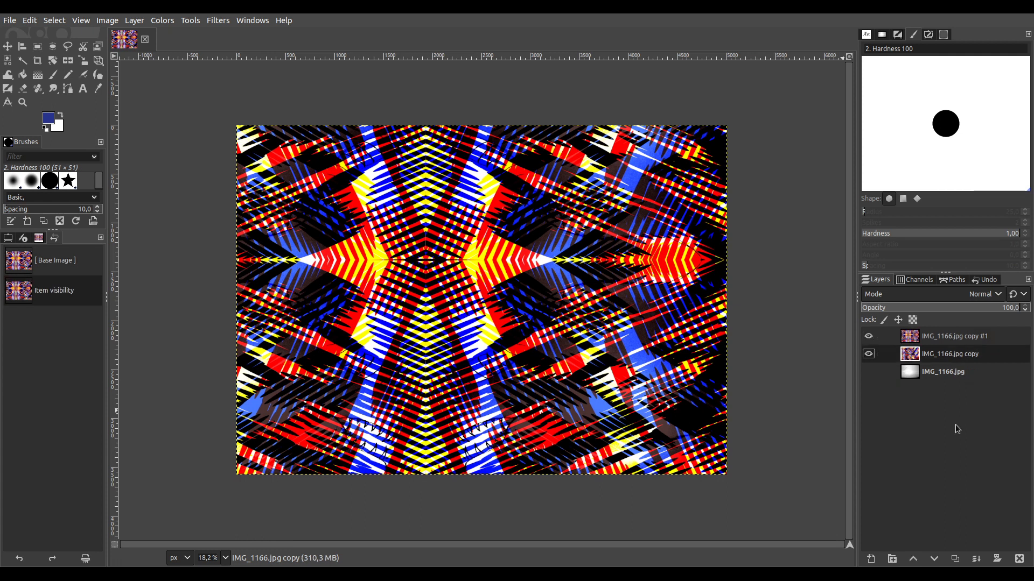
click(961, 560)
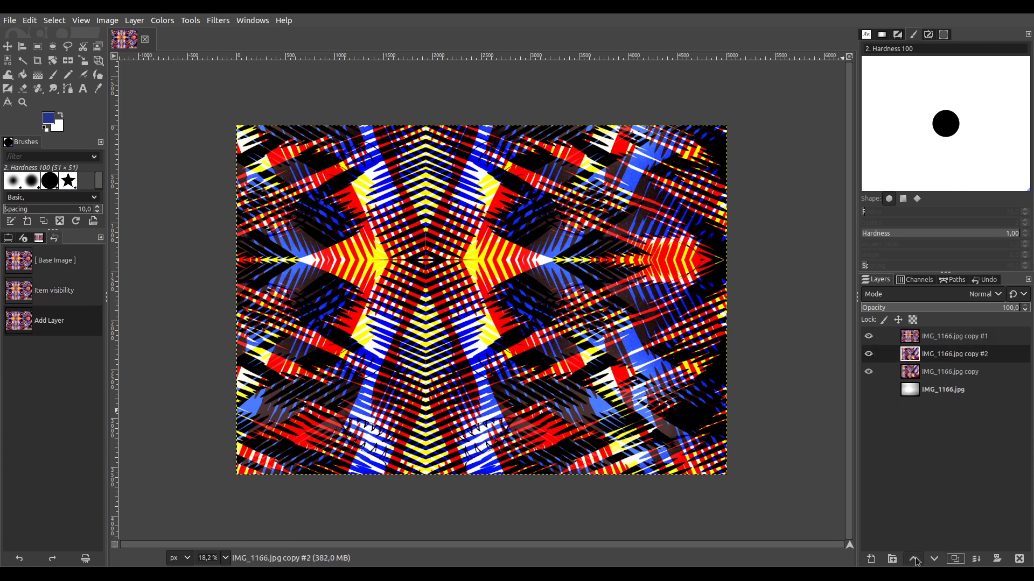
click(913, 559)
scroll(978, 300, down, 9)
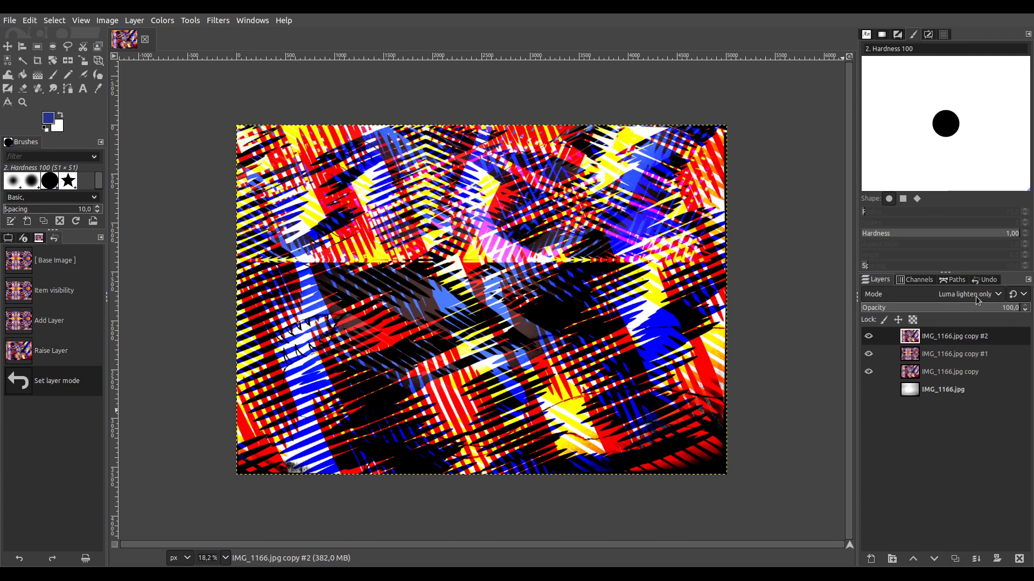
Set the kaleidoscope layer, IMG_1166.jpg copy #1, to Hard light mode.
click(949, 356)
scroll(981, 296, down, 3)
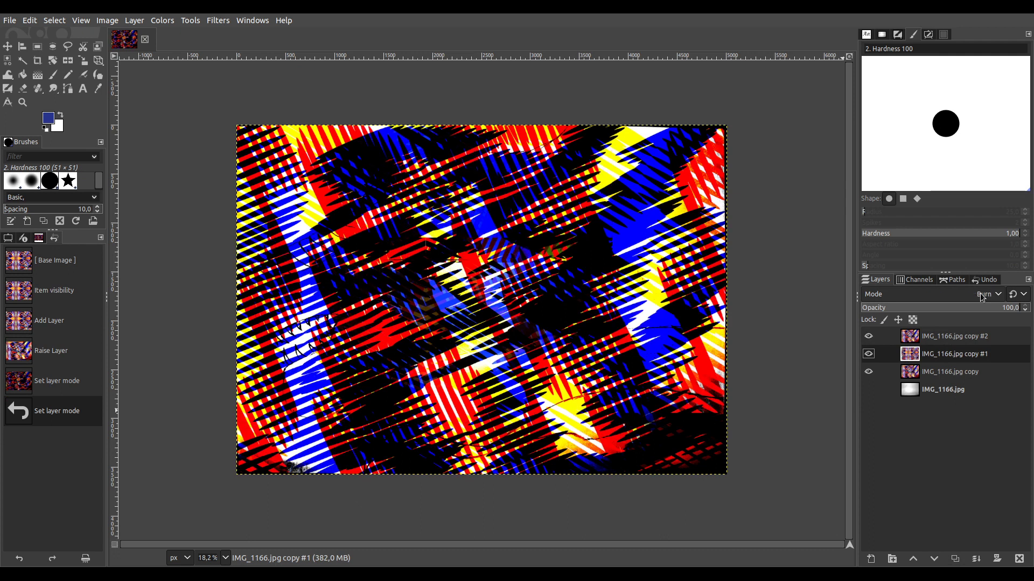
scroll(982, 296, up, 1)
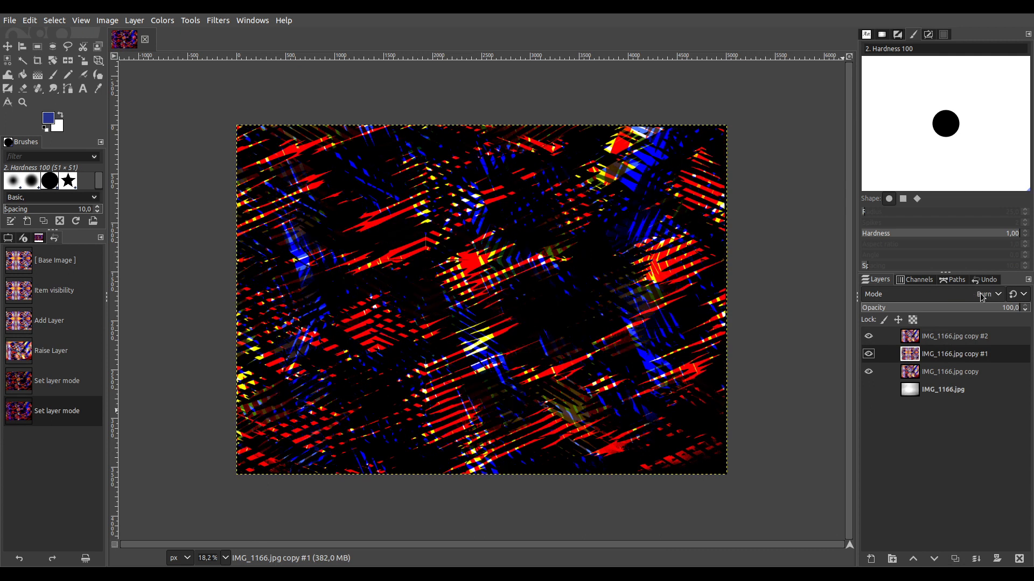
scroll(981, 297, down, 6)
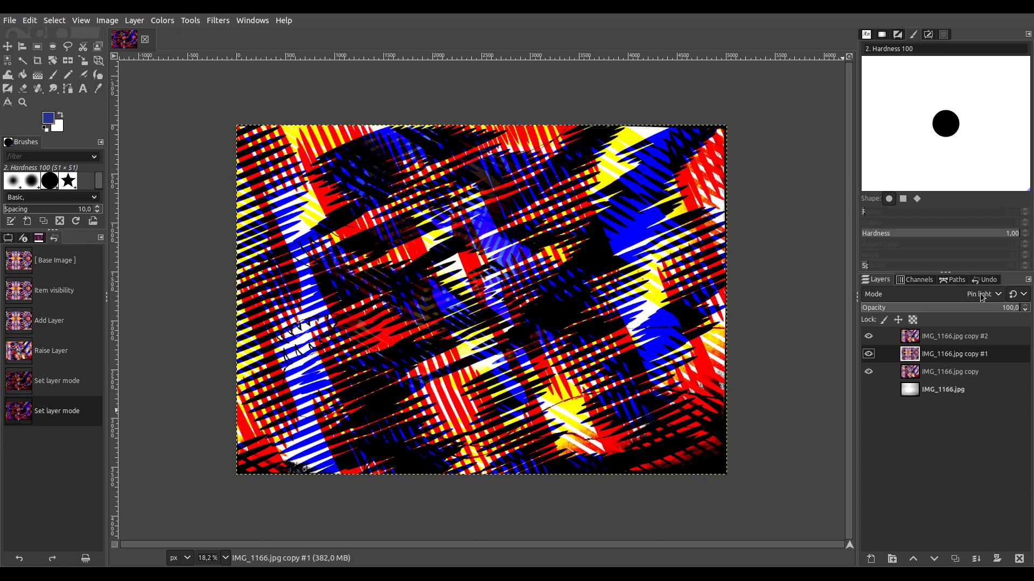
scroll(982, 296, up, 1)
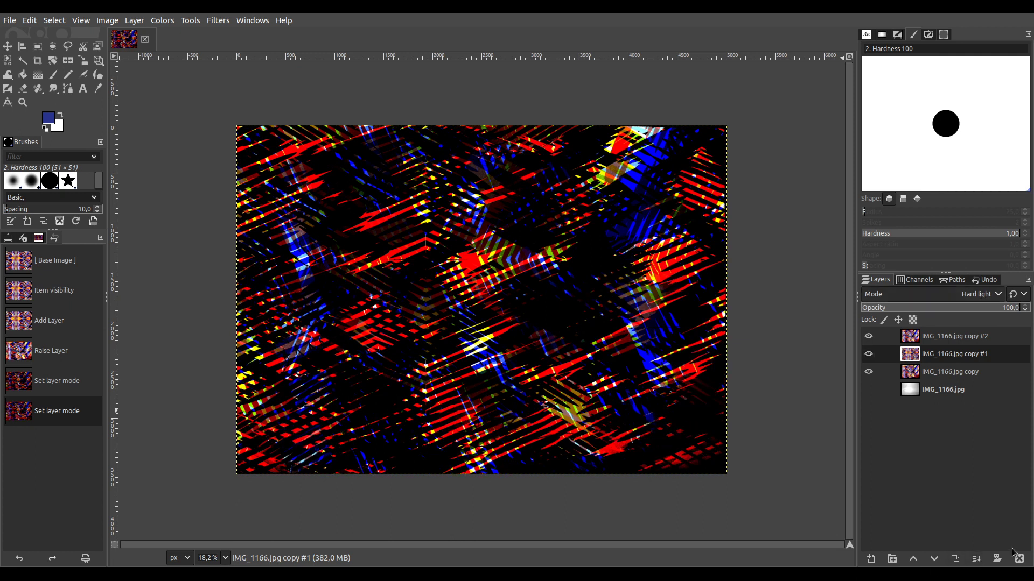
Merge the visible layers and put a duplicate of the dark merged result above it in Dodge mode.
key(ctrl+m)
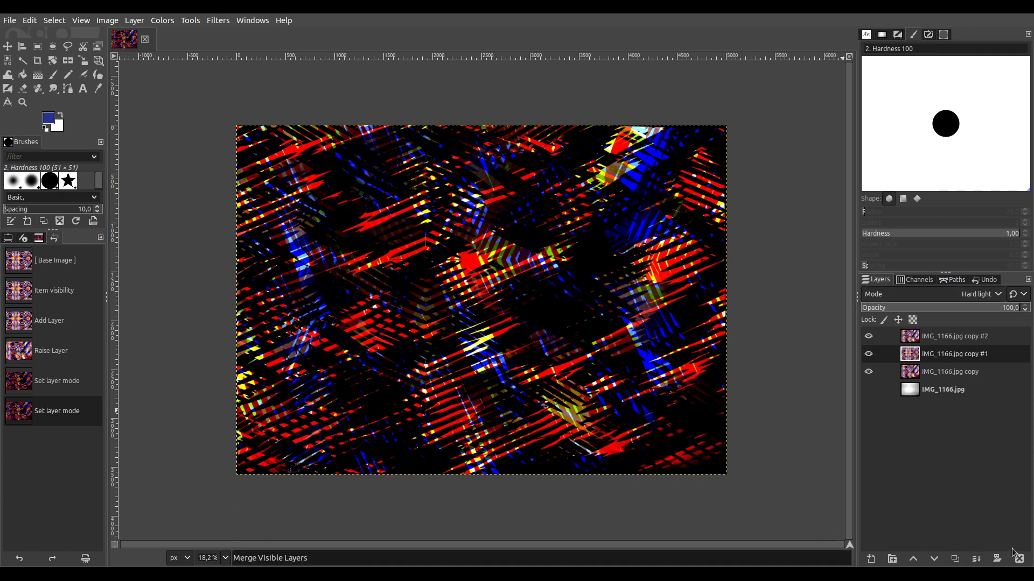
click(953, 560)
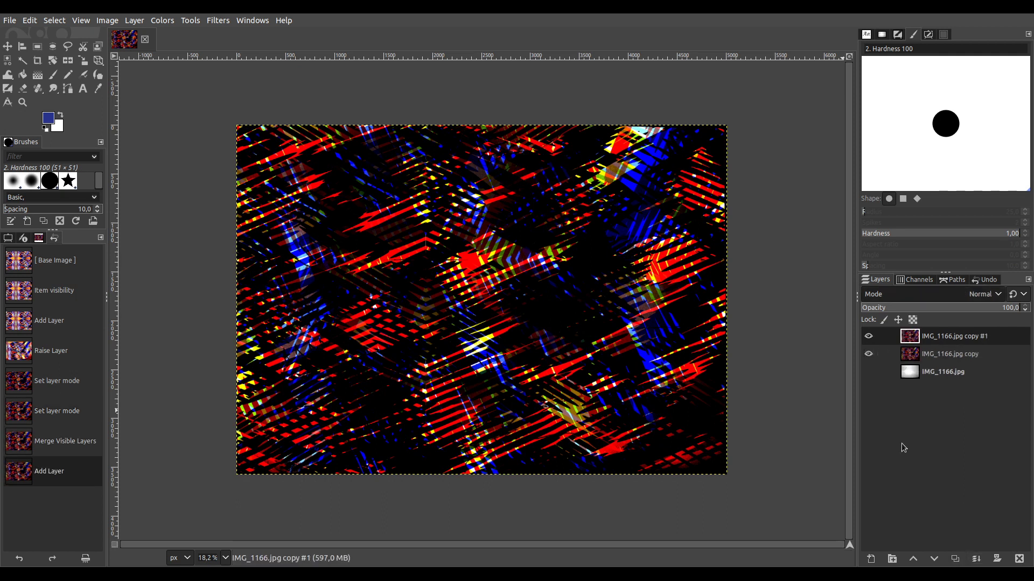
key(shift+plus)
Duplicate the Dodge layer five more times to brighten the dark pattern.
click(953, 560)
click(953, 561)
click(953, 560)
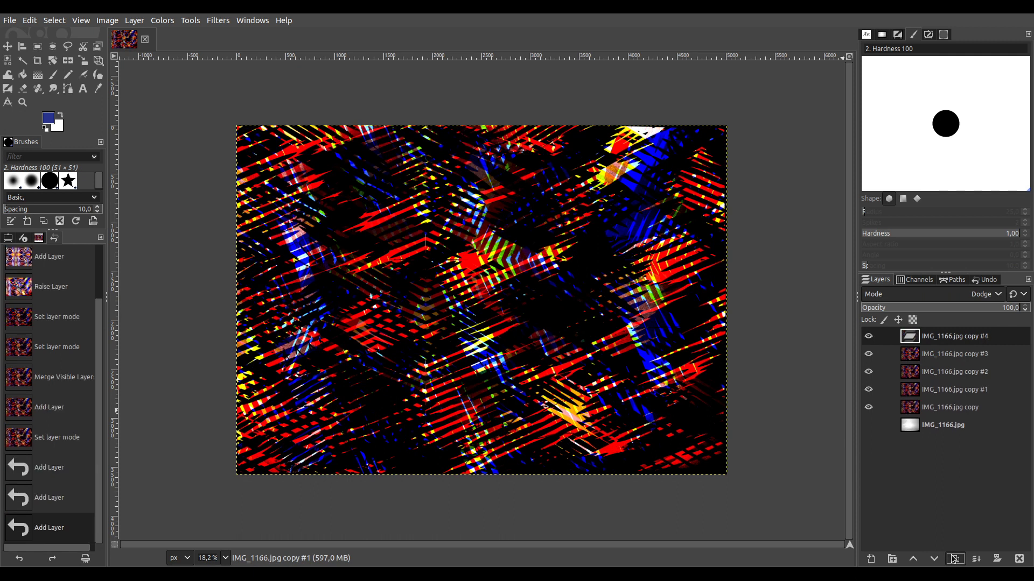
click(954, 561)
click(953, 560)
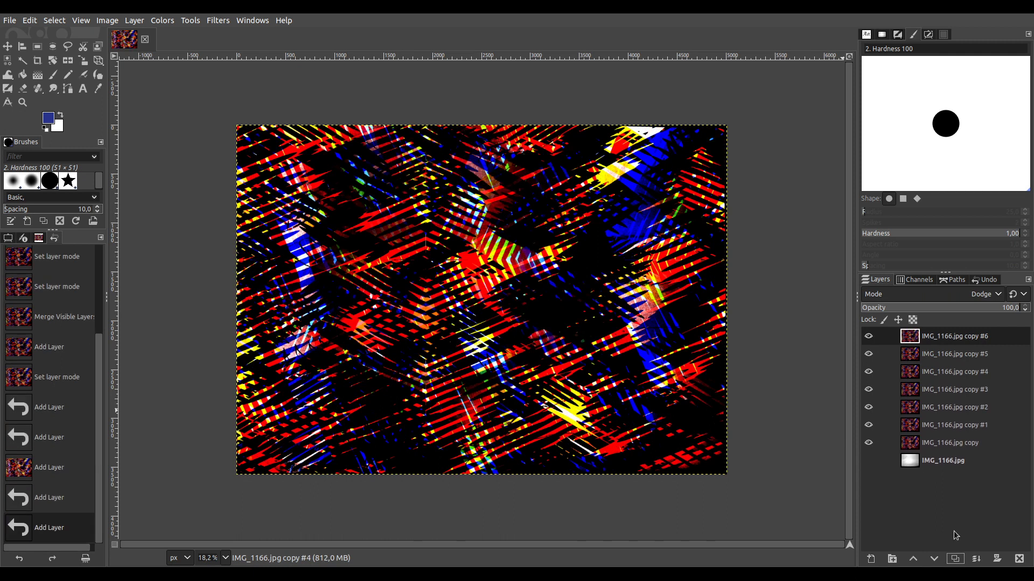
Raise IMG_1166.jpg copy above IMG_1166.jpg copy #3 in Multiply mode and merge the visible layers.
click(943, 446)
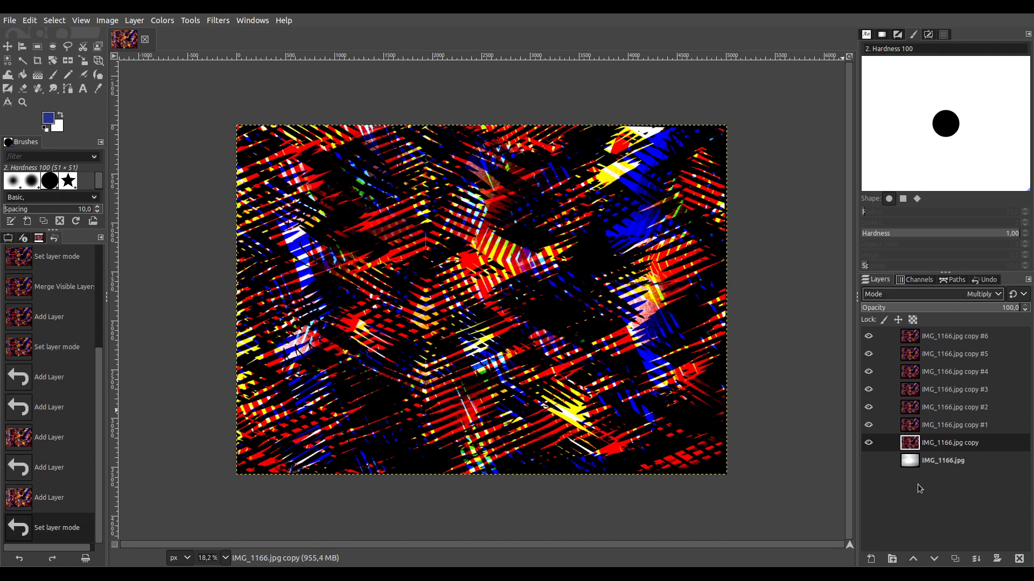
click(916, 557)
click(916, 557)
click(916, 556)
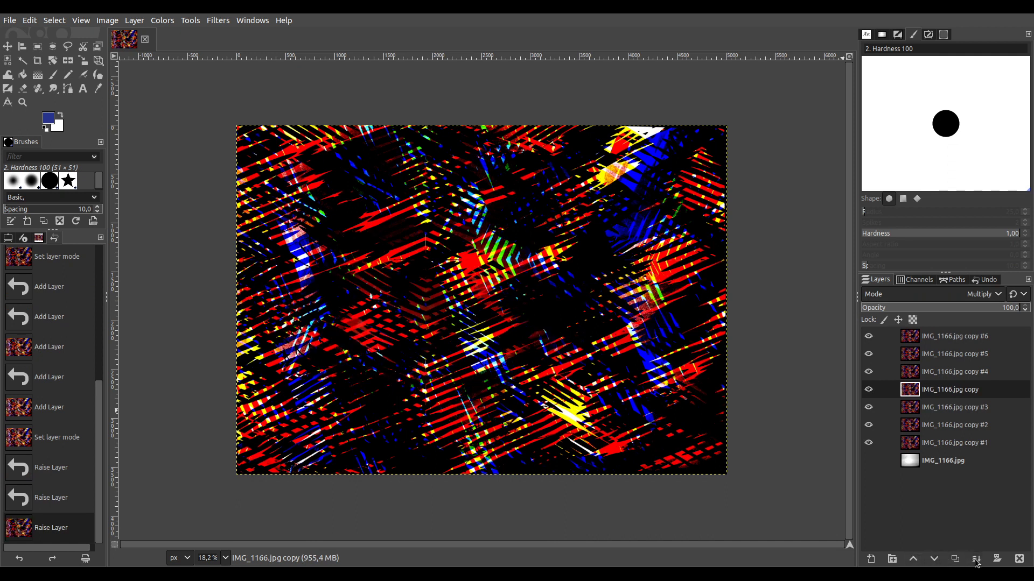
ctrl+click(999, 558)
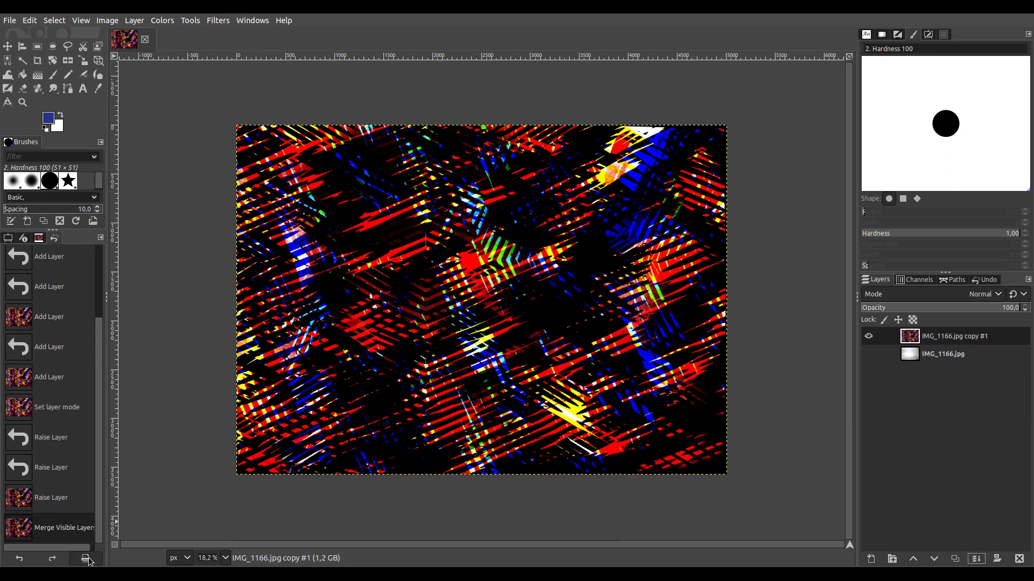
Show the scanned drawing layer IMG_1166.jpg, move the merged pattern layer beneath it, and make the drawing active.
click(870, 354)
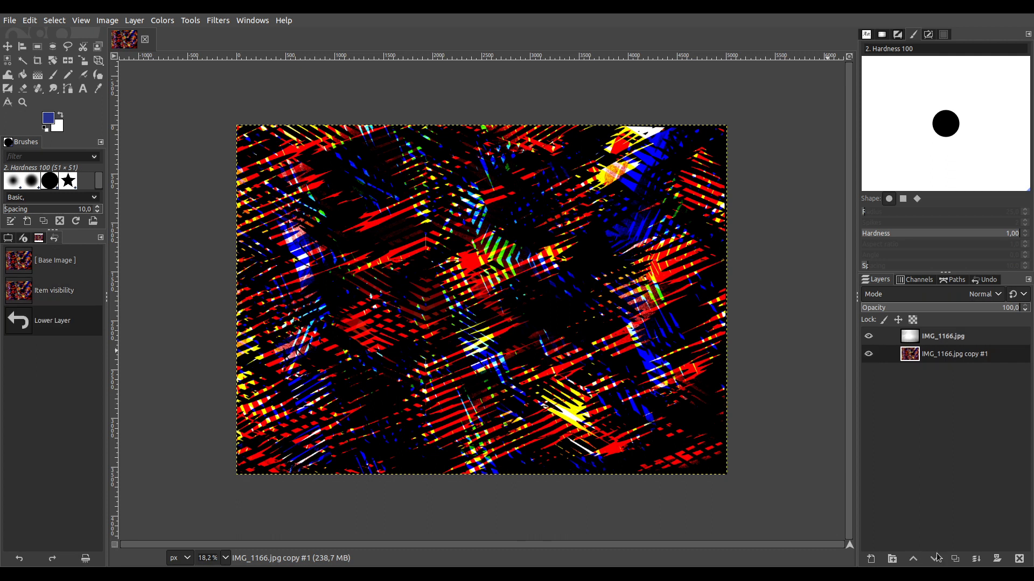
click(934, 558)
click(955, 341)
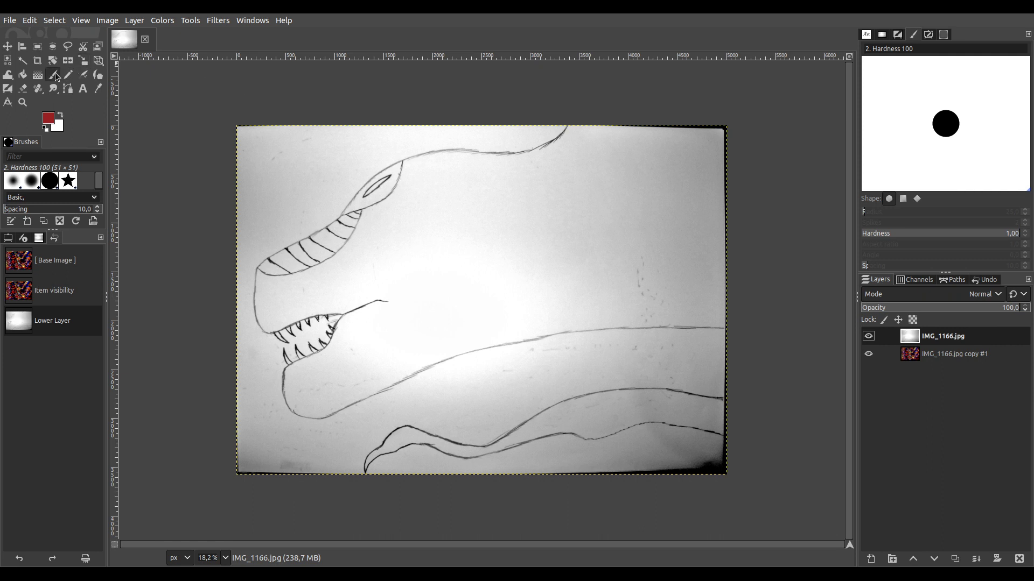
Reset the colours to black and white and set up the Paintbrush with a size of 33.
scroll(245, 273, up, 3)
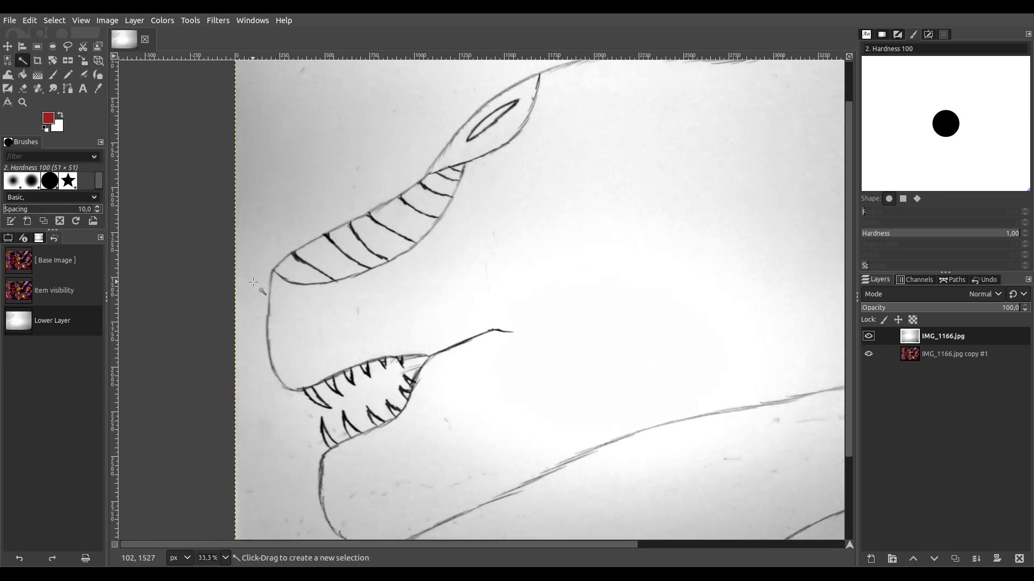
scroll(354, 343, down, 5)
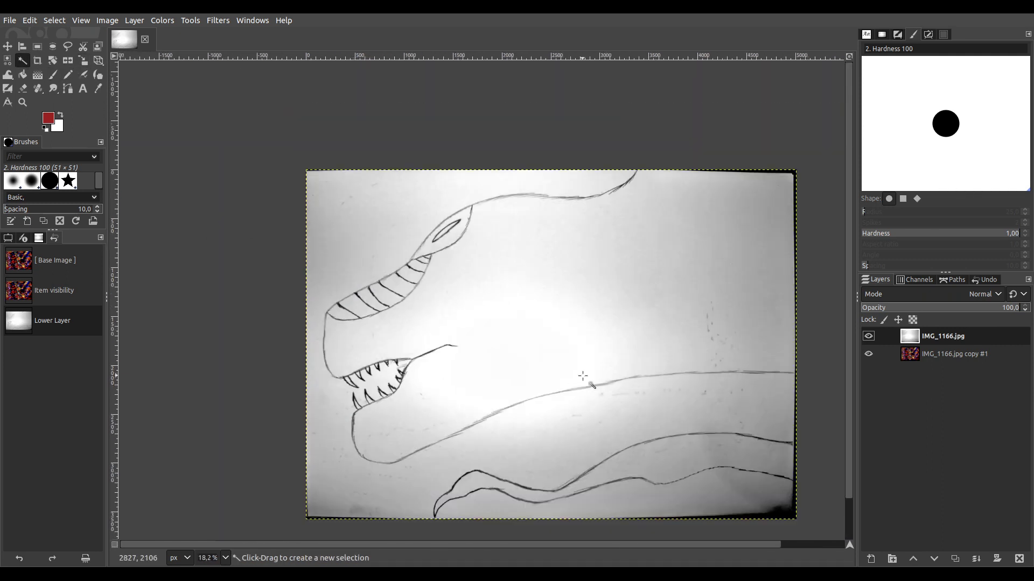
click(45, 129)
click(53, 74)
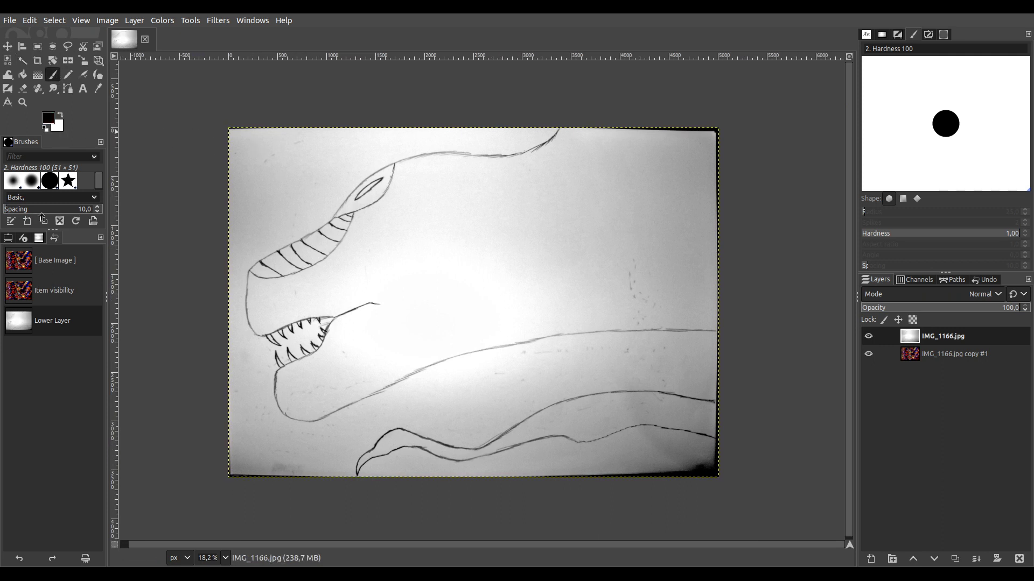
click(8, 238)
click(14, 314)
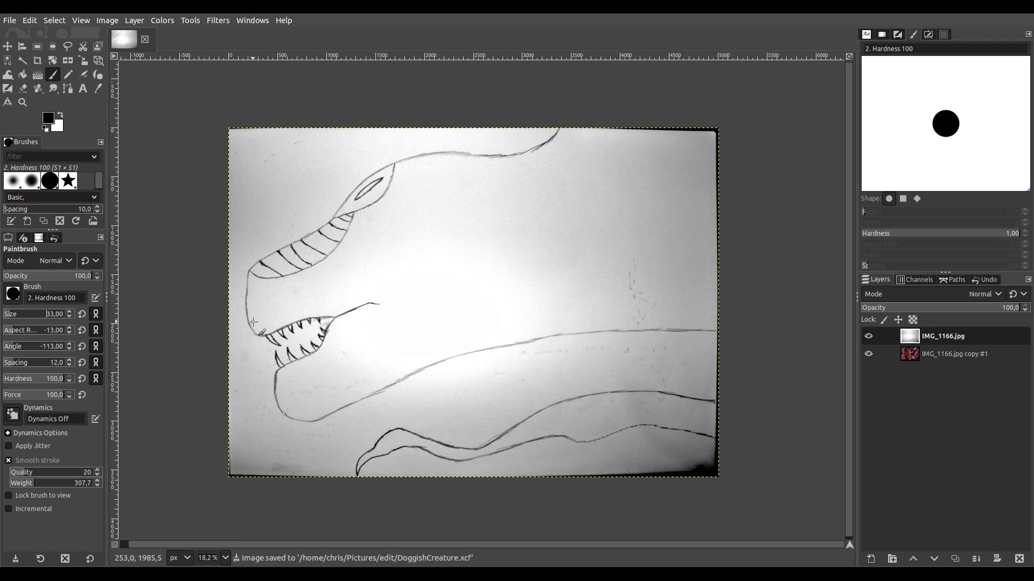
Reset the paintbrush's aspect ratio, angle and spacing to their default values.
scroll(255, 323, up, 4)
drag(271, 243, 337, 224)
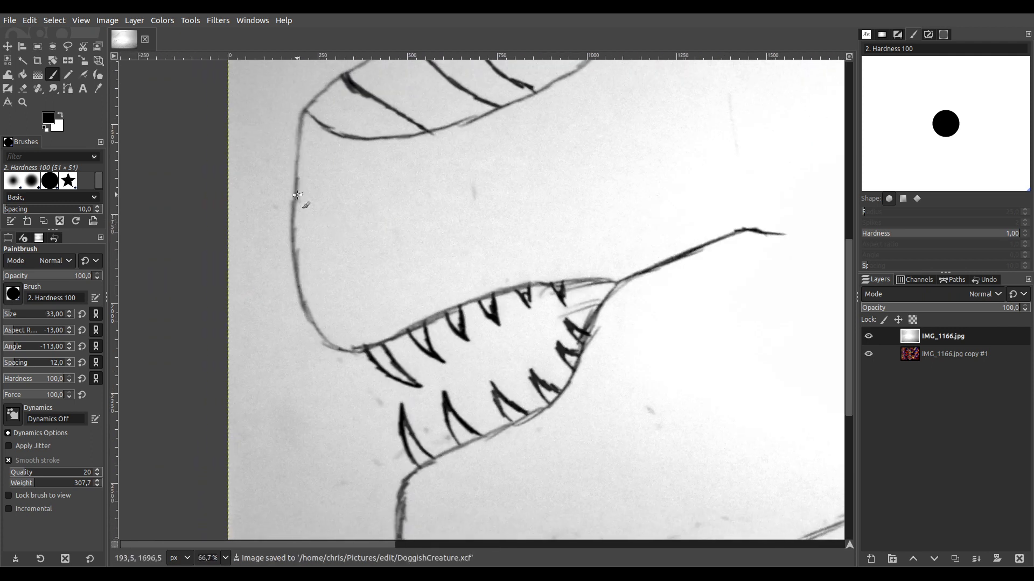
click(81, 330)
click(81, 346)
click(82, 363)
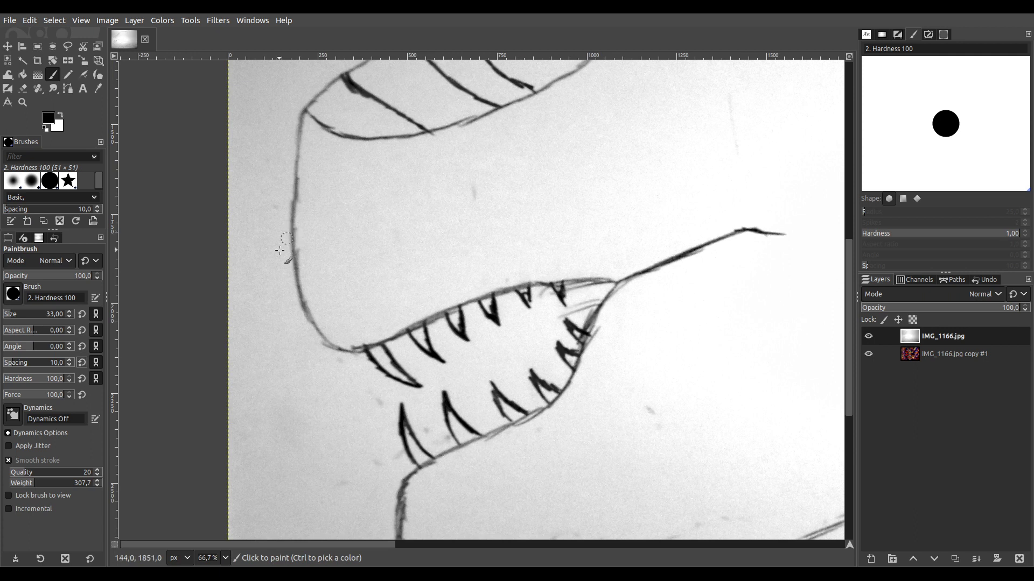
Trace the dinosaur's snout and upper jaw line in thick black, through to the end of the mouth line.
mouse_move(302, 114)
mouse_down()
mouse_move(291, 225)
mouse_move(316, 328)
mouse_move(340, 343)
mouse_move(324, 349)
mouse_move(335, 350)
mouse_up()
key(ctrl)
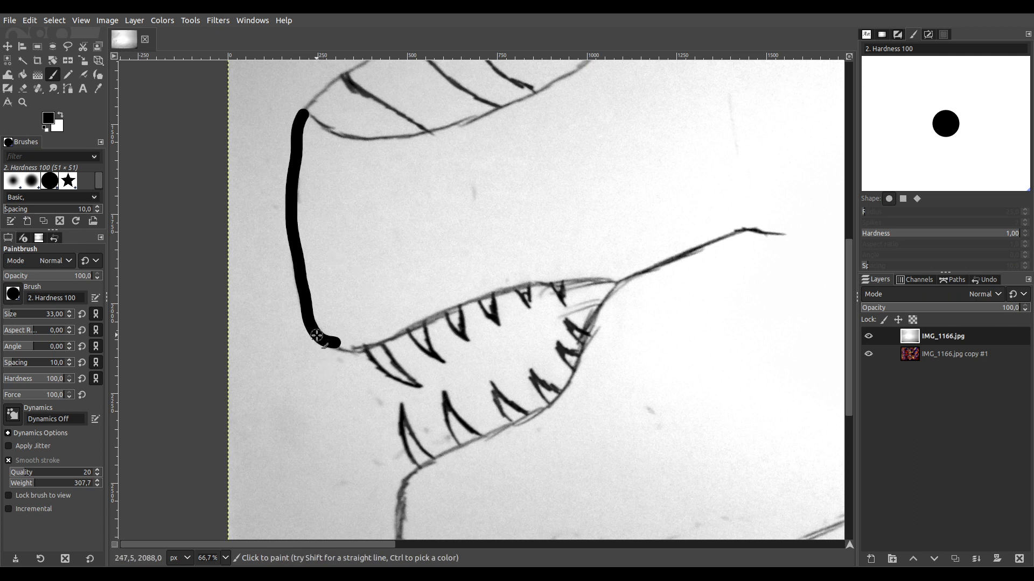
mouse_move(317, 337)
mouse_down()
mouse_move(383, 338)
mouse_move(529, 280)
mouse_move(634, 275)
mouse_move(676, 259)
mouse_move(578, 259)
mouse_move(500, 268)
mouse_move(493, 279)
mouse_move(606, 246)
mouse_up()
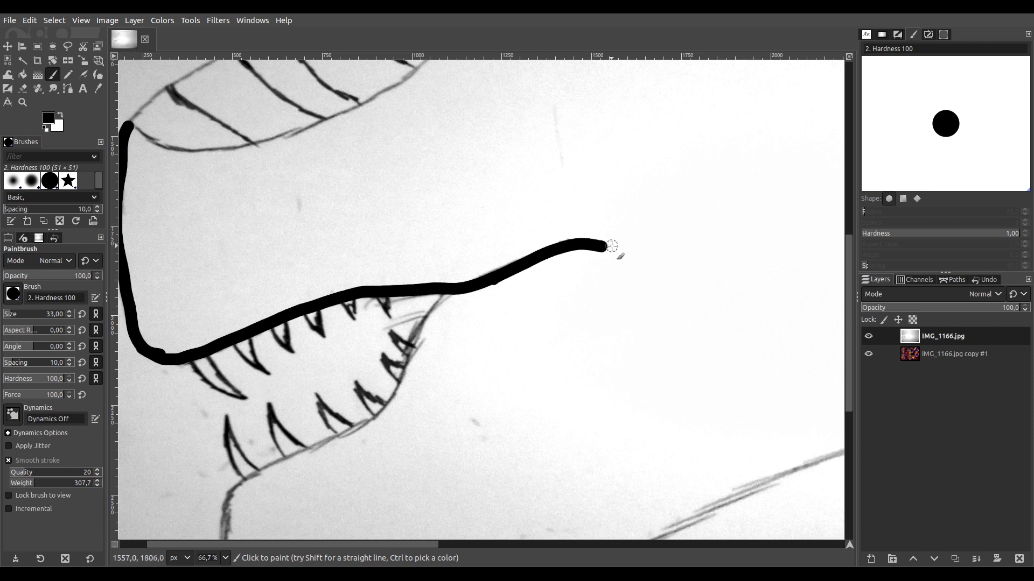
Trace the lower edge of the open mouth in thick black, from the mouth corner to the front of the jaw.
scroll(523, 323, down, 3)
scroll(523, 323, left, 3)
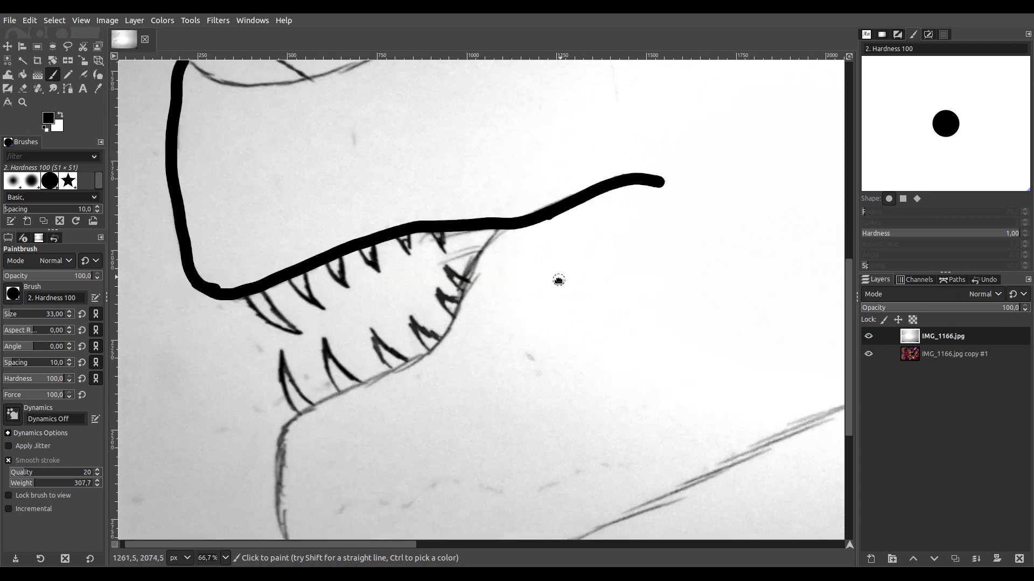
scroll(527, 246, up, 1)
scroll(538, 226, down, 2)
scroll(538, 226, left, 2)
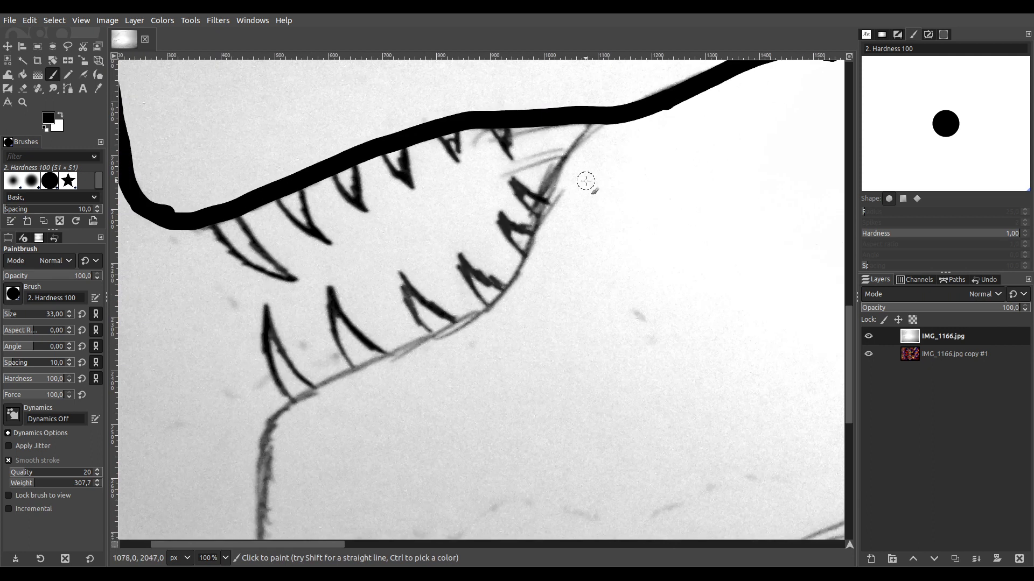
mouse_move(628, 107)
mouse_down()
mouse_move(586, 132)
mouse_move(533, 248)
mouse_move(495, 296)
mouse_move(434, 336)
mouse_move(328, 379)
mouse_move(273, 430)
mouse_up()
Trace the front of the lower jaw and the curve of the chin in thick black.
scroll(273, 409, down, 10)
scroll(316, 152, left, 2)
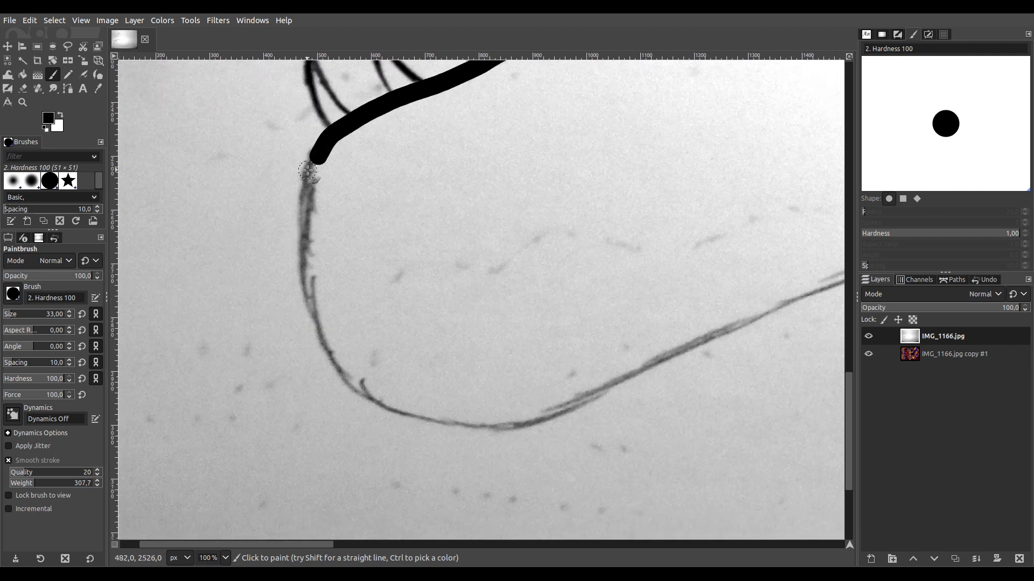
mouse_move(318, 158)
mouse_down()
mouse_move(305, 301)
mouse_move(361, 397)
mouse_move(431, 421)
mouse_move(534, 423)
mouse_move(595, 403)
mouse_move(627, 380)
mouse_up()
key(space)
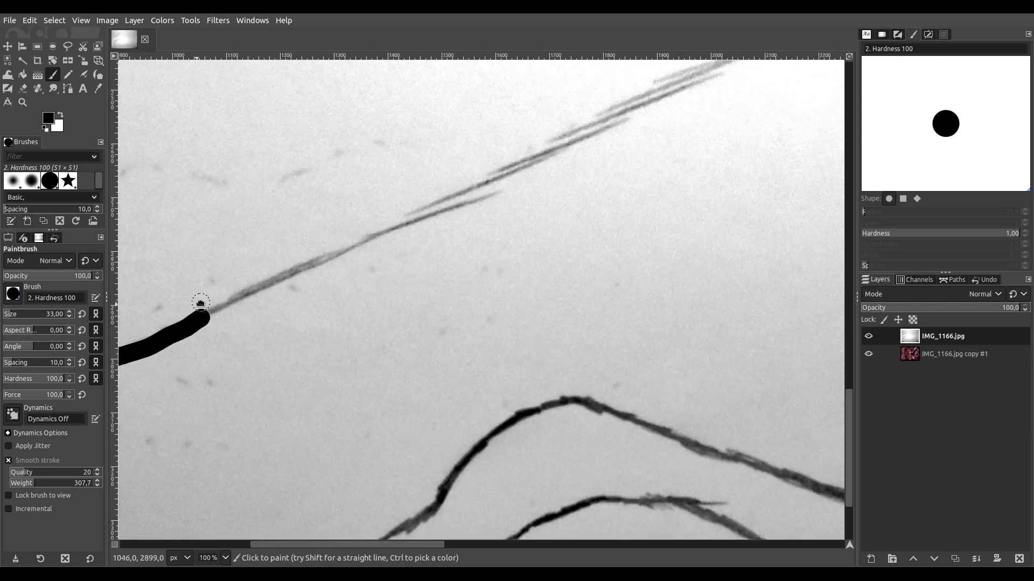
Trace the throat line in thick black from the chin to the right edge of the drawing.
scroll(288, 272, down, 1)
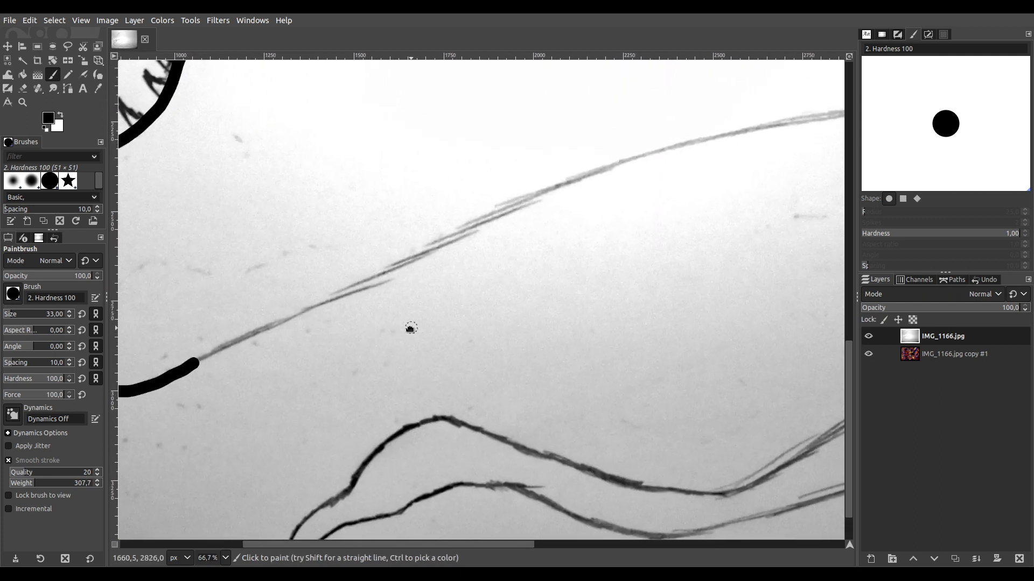
mouse_move(185, 373)
mouse_down()
mouse_move(297, 333)
mouse_move(556, 191)
mouse_move(679, 153)
mouse_move(550, 197)
mouse_move(257, 267)
mouse_move(189, 293)
mouse_move(435, 238)
mouse_move(611, 211)
mouse_move(716, 207)
mouse_move(239, 220)
mouse_move(453, 209)
mouse_move(692, 221)
mouse_up()
scroll(510, 360, down, 5)
scroll(587, 85, left, 2)
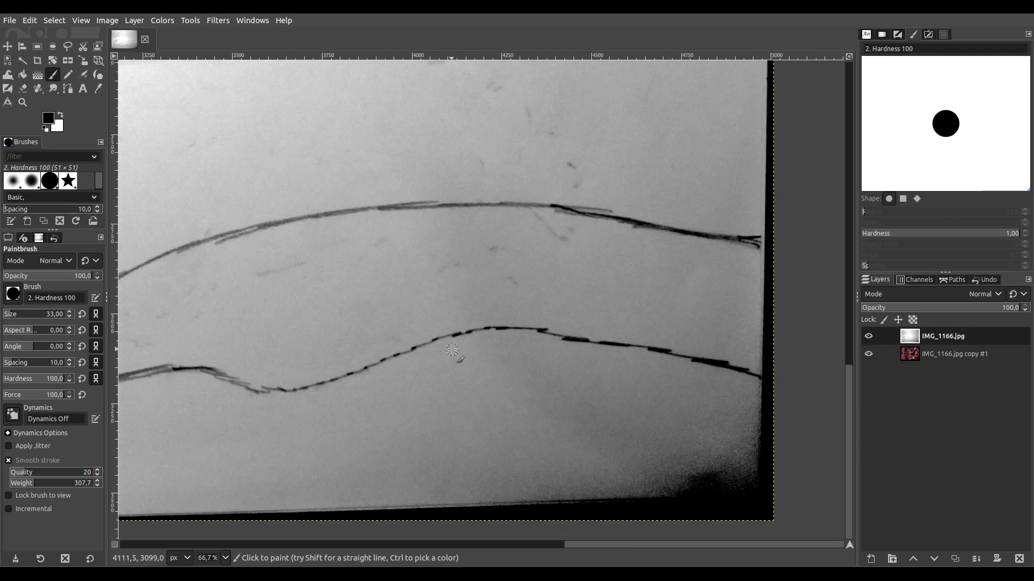
Set the brush size to 16 and trace the claw and the first part of the limb's lower outline.
scroll(542, 288, left, 5)
scroll(543, 288, left, 5)
scroll(539, 347, up, 1)
scroll(353, 370, up, 1)
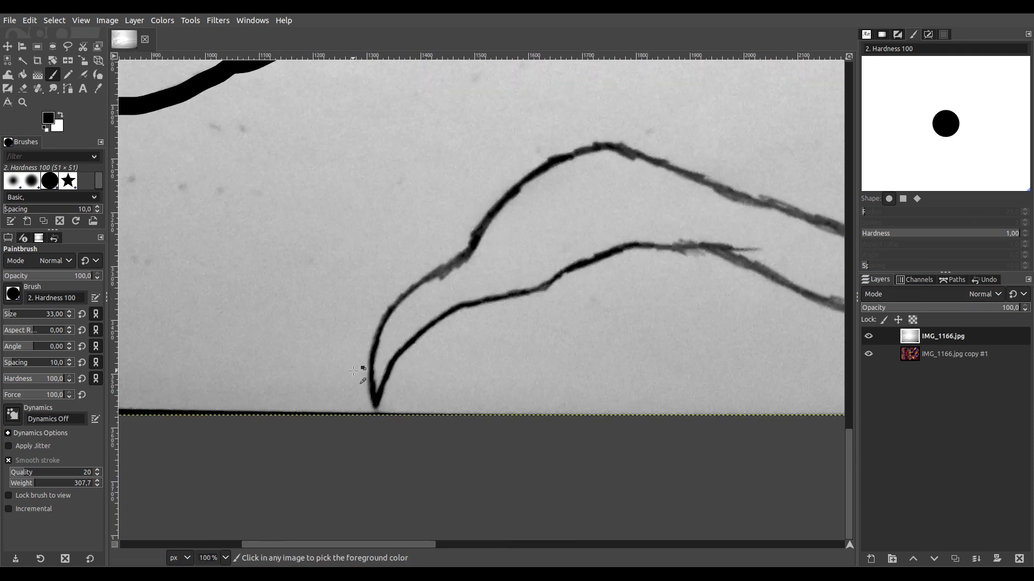
scroll(353, 371, up, 1)
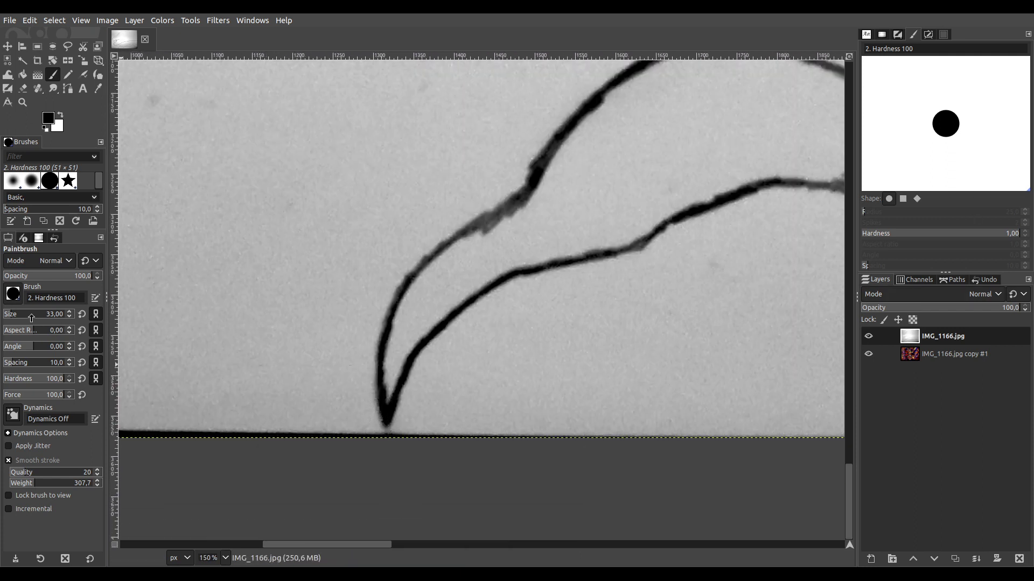
drag(29, 318, 24, 317)
mouse_move(383, 365)
mouse_down()
mouse_move(385, 425)
mouse_move(407, 375)
mouse_move(475, 303)
mouse_move(527, 268)
mouse_move(580, 262)
mouse_move(685, 211)
mouse_up()
Continue tracing the limb's lower outline in black to the right edge of the drawing.
scroll(684, 211, right, 2)
scroll(685, 212, up, 1)
scroll(614, 232, right, 10)
scroll(614, 232, up, 3)
mouse_move(185, 334)
mouse_down()
mouse_move(254, 302)
mouse_move(344, 296)
mouse_move(560, 382)
mouse_move(734, 415)
mouse_up()
scroll(734, 415, right, 12)
scroll(733, 415, down, 4)
mouse_move(190, 263)
mouse_down()
mouse_move(452, 207)
mouse_move(677, 131)
mouse_move(449, 230)
mouse_move(185, 312)
mouse_move(456, 245)
mouse_move(534, 238)
mouse_move(725, 293)
mouse_move(415, 316)
mouse_move(156, 316)
mouse_move(283, 294)
mouse_move(597, 176)
mouse_move(725, 167)
mouse_move(738, 169)
mouse_move(226, 195)
mouse_move(145, 207)
mouse_move(154, 218)
mouse_move(145, 206)
mouse_move(429, 253)
mouse_move(679, 326)
mouse_up()
scroll(666, 319, down, 5)
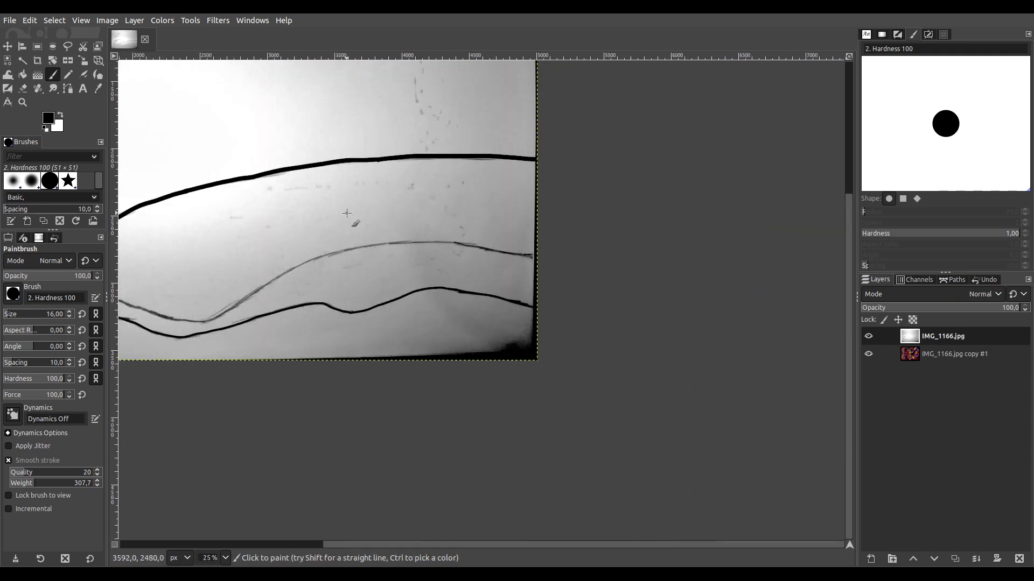
Trace the claw's upper edge and the hump of the limb's upper outline in black.
scroll(295, 281, up, 5)
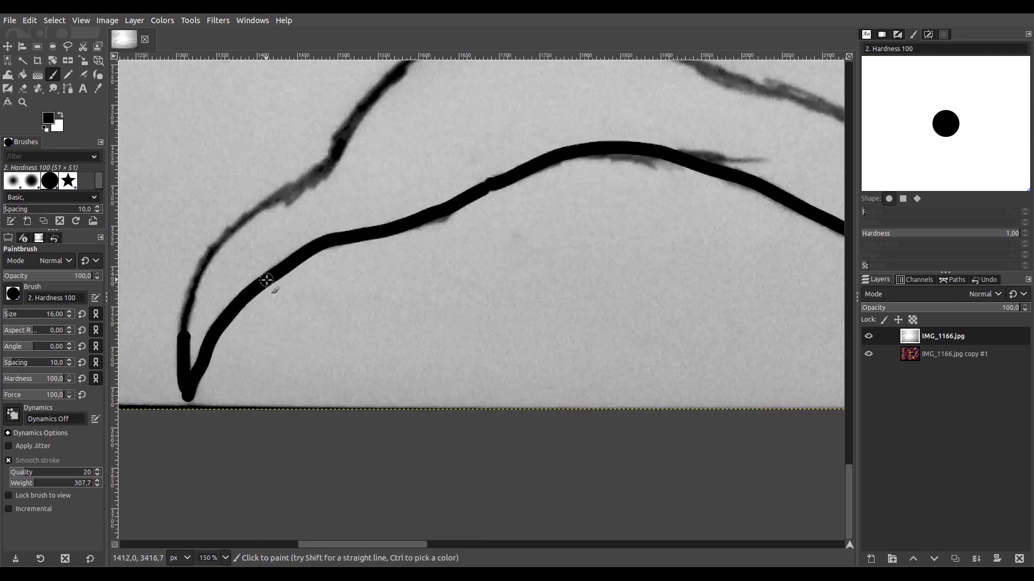
drag(180, 300, 232, 348)
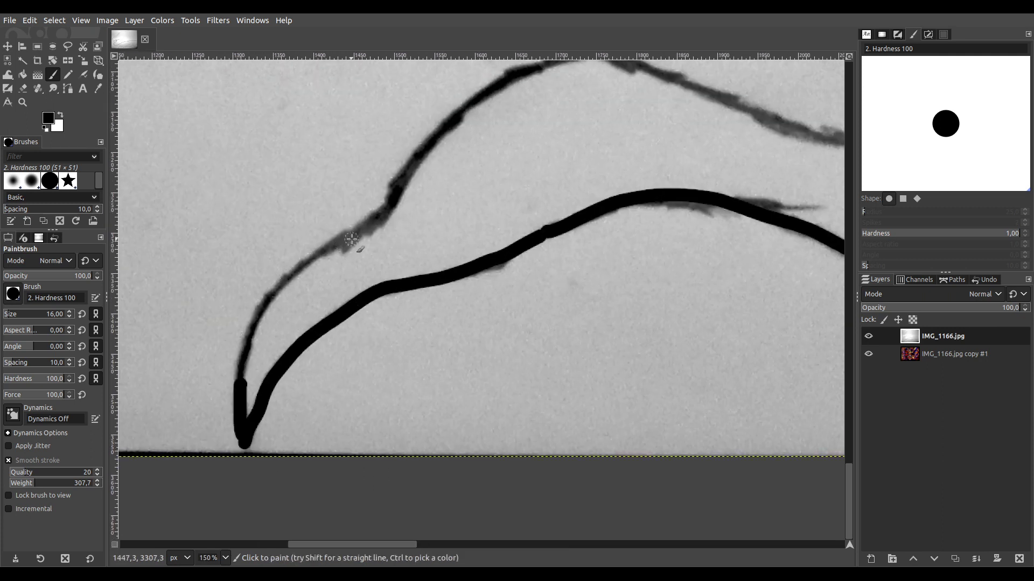
mouse_move(384, 209)
mouse_down()
mouse_move(296, 265)
mouse_move(246, 329)
mouse_move(242, 355)
mouse_up()
scroll(240, 395, up, 5)
scroll(240, 395, right, 5)
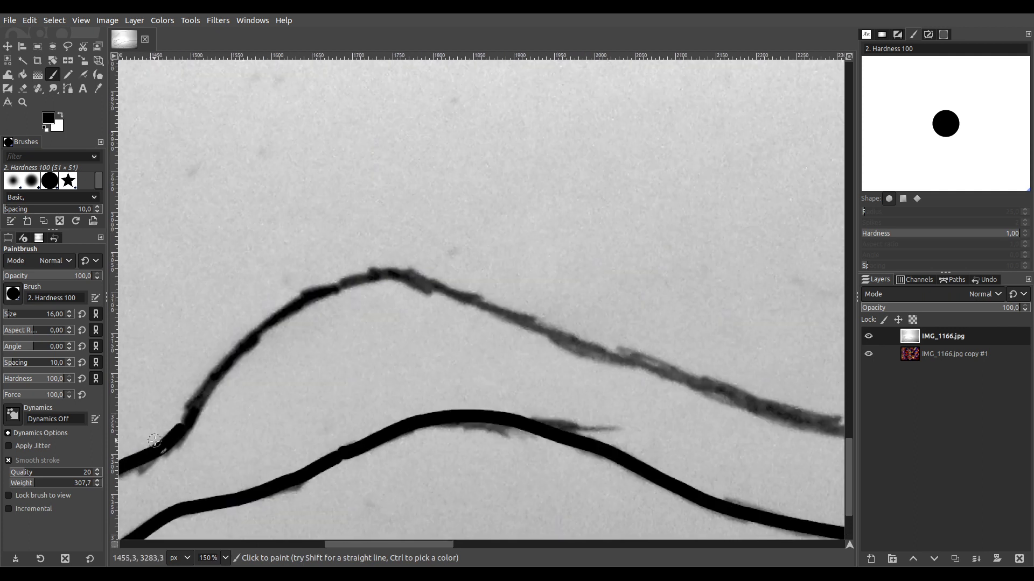
mouse_move(196, 404)
mouse_down()
mouse_move(285, 319)
mouse_move(390, 279)
mouse_move(537, 319)
mouse_move(756, 401)
mouse_up()
Continue tracing the limb's upper outline in black to the right edge of the drawing.
scroll(756, 401, right, 10)
scroll(757, 401, down, 4)
mouse_move(317, 237)
mouse_down()
mouse_move(400, 261)
mouse_move(627, 272)
mouse_move(711, 234)
mouse_up()
scroll(711, 233, up, 3)
scroll(711, 234, right, 10)
mouse_move(227, 386)
mouse_down()
mouse_move(341, 316)
mouse_move(457, 224)
mouse_move(602, 142)
mouse_move(538, 194)
mouse_move(163, 399)
mouse_move(379, 320)
mouse_move(549, 274)
mouse_move(704, 258)
mouse_move(300, 317)
mouse_move(182, 349)
mouse_move(440, 332)
mouse_move(694, 348)
mouse_move(728, 366)
mouse_up()
mouse_move(728, 366)
mouse_down()
mouse_move(310, 187)
mouse_move(700, 251)
mouse_up()
Set the brush size to 8 and trace the front upper tooth and the front lower tooth.
ctrl+scroll(700, 252, down, 6)
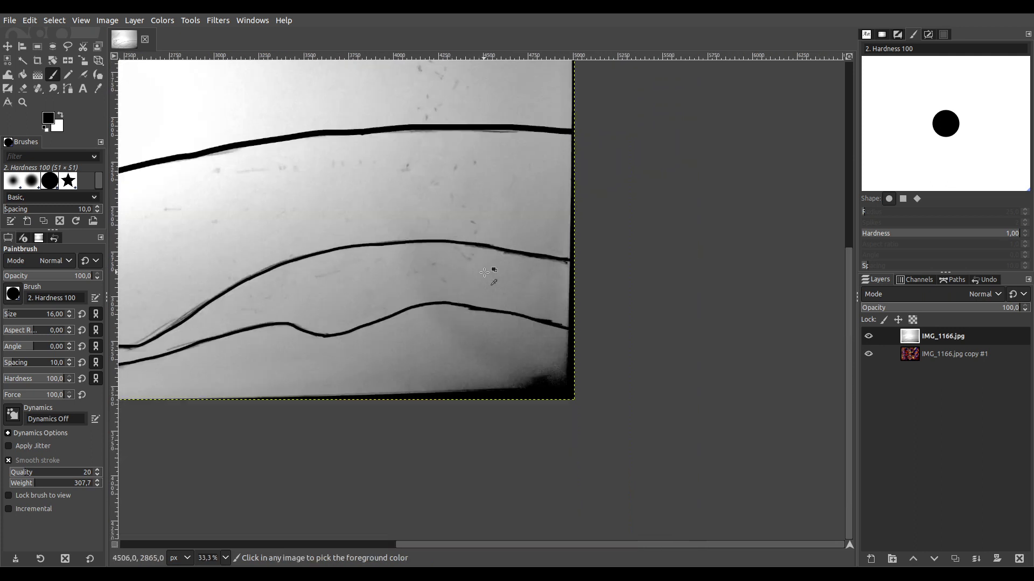
ctrl+scroll(623, 195, up, 2)
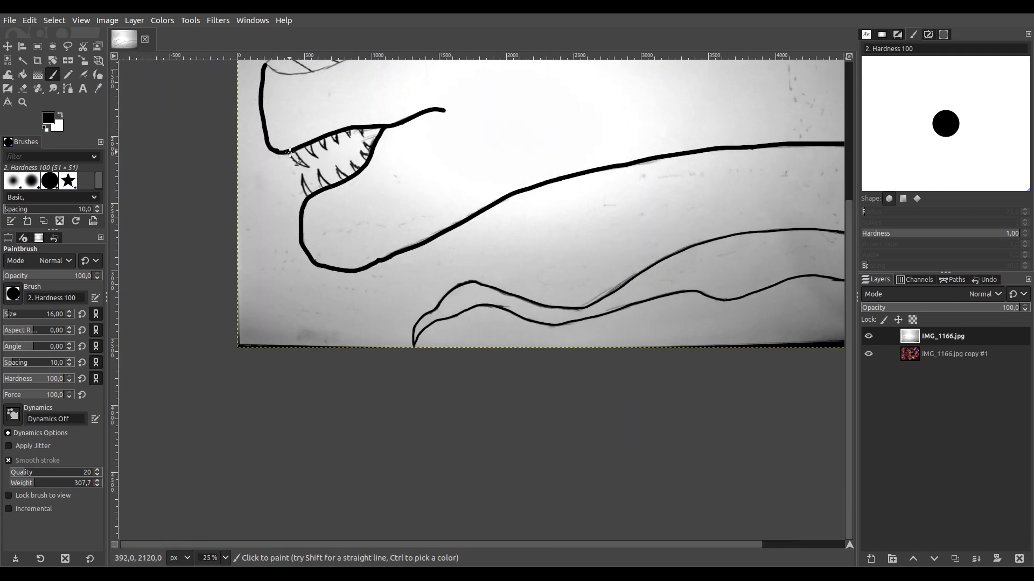
ctrl+scroll(290, 153, up, 5)
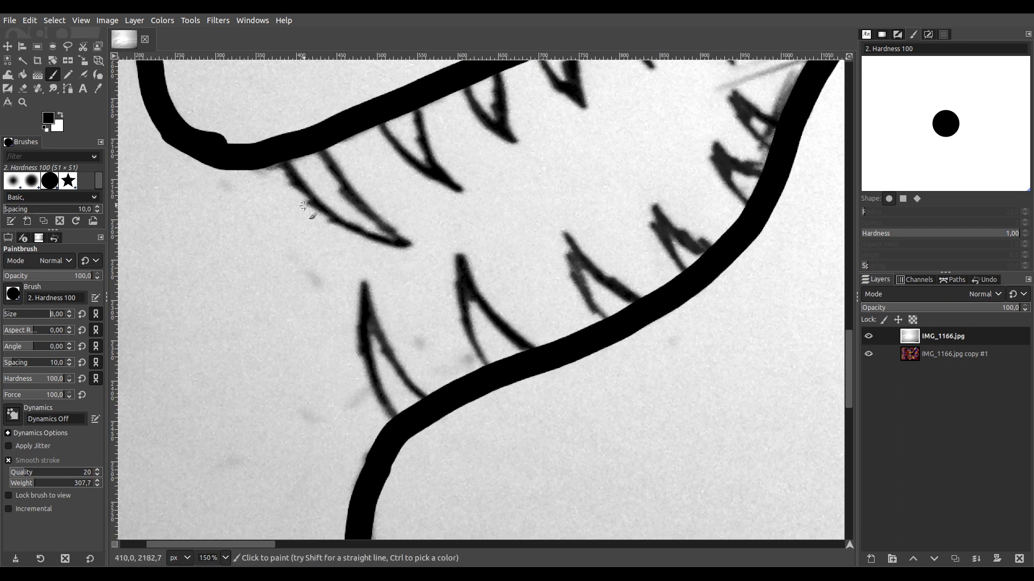
ctrl+scroll(308, 184, up, 2)
mouse_move(299, 189)
mouse_down()
mouse_move(369, 256)
mouse_move(466, 294)
mouse_up()
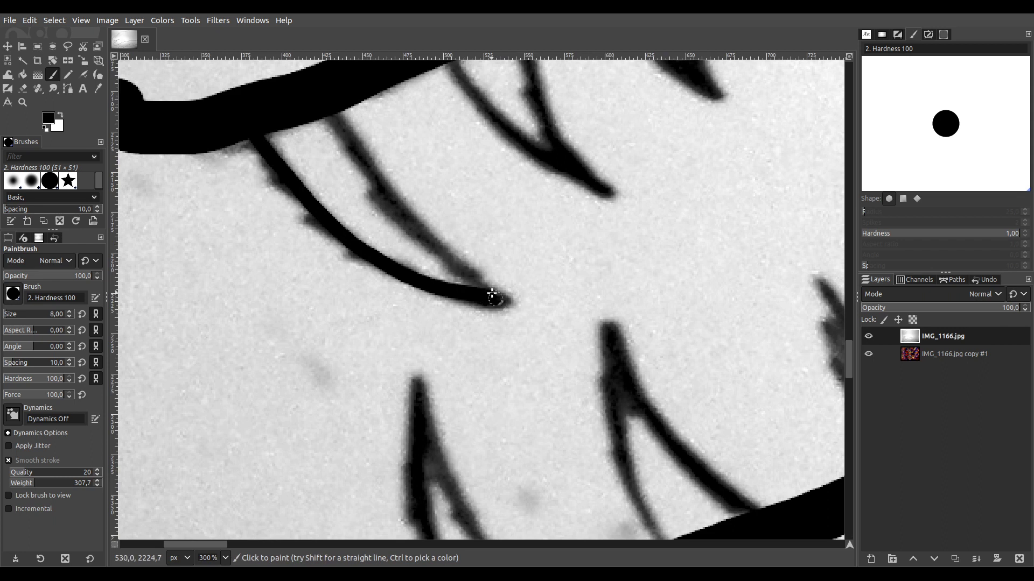
mouse_move(330, 107)
mouse_down()
mouse_move(426, 247)
mouse_move(487, 291)
mouse_move(338, 172)
mouse_move(429, 355)
mouse_up()
scroll(302, 157, left, 3)
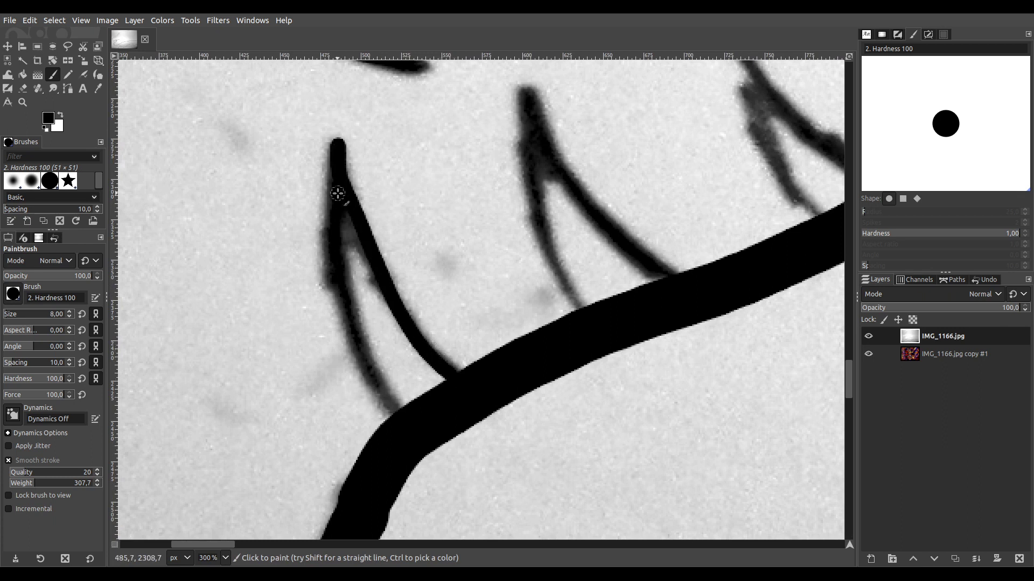
mouse_move(344, 220)
mouse_down()
mouse_move(346, 282)
mouse_move(379, 374)
mouse_move(406, 409)
mouse_up()
Trace both edges of the second and third lower teeth in black.
mouse_move(528, 96)
mouse_down()
mouse_move(543, 219)
mouse_move(575, 307)
mouse_up()
mouse_move(533, 96)
mouse_down()
mouse_move(620, 233)
mouse_move(694, 289)
mouse_up()
scroll(692, 285, right, 5)
scroll(447, 267, right, 3)
scroll(272, 287, up, 2)
mouse_move(351, 126)
mouse_down()
mouse_move(382, 209)
mouse_move(446, 304)
mouse_up()
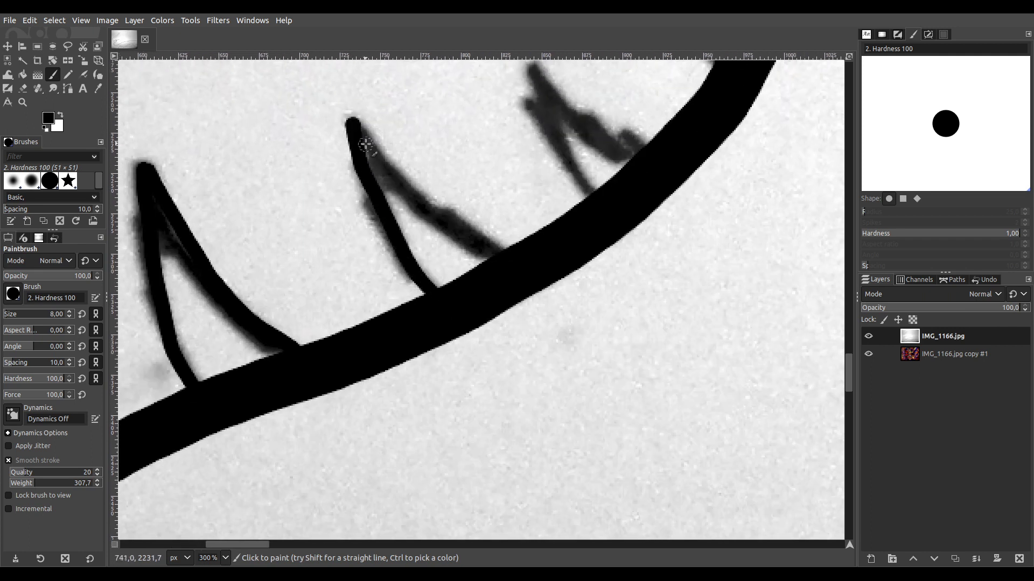
mouse_move(358, 126)
mouse_down()
mouse_move(438, 222)
mouse_move(520, 268)
mouse_up()
Trace the remaining lower teeth up to the corner of the mouth.
scroll(563, 180, right, 3)
scroll(391, 170, up, 2)
drag(403, 141, 462, 254)
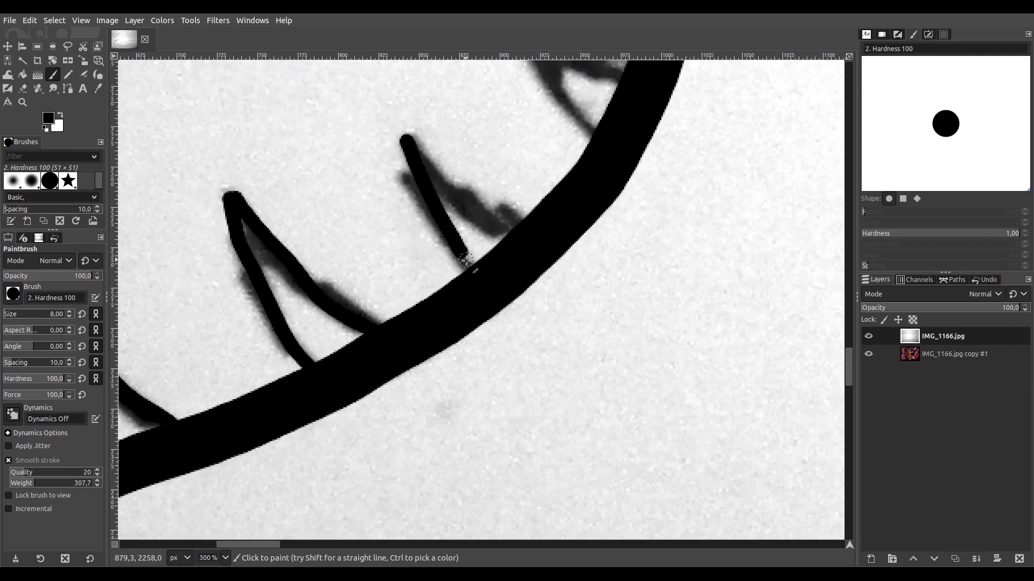
mouse_move(410, 138)
mouse_down()
mouse_move(471, 207)
mouse_move(522, 235)
mouse_move(588, 149)
mouse_move(511, 259)
mouse_move(451, 167)
mouse_move(445, 128)
mouse_move(548, 185)
mouse_up()
scroll(517, 251, right, 3)
scroll(517, 250, up, 3)
scroll(560, 156, right, 2)
scroll(560, 156, up, 5)
mouse_move(509, 298)
mouse_down()
mouse_move(456, 240)
mouse_move(440, 182)
mouse_move(539, 243)
mouse_up()
scroll(479, 300, up, 5)
mouse_move(381, 238)
mouse_down()
mouse_move(444, 321)
mouse_move(433, 232)
mouse_up()
Trace the remaining upper teeth in black from the back of the mouth to the front.
drag(371, 301, 485, 227)
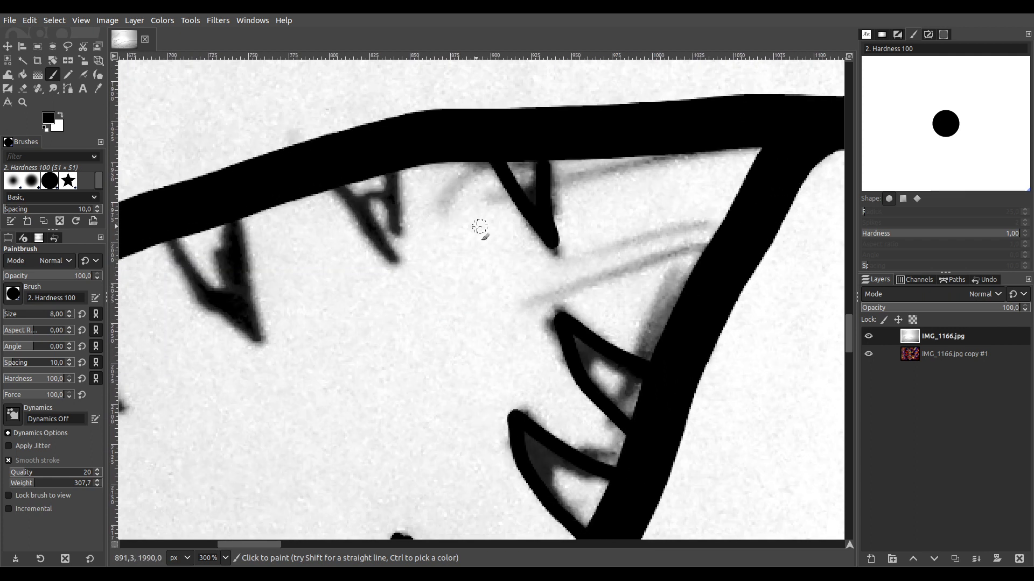
mouse_move(339, 184)
mouse_down()
mouse_move(394, 255)
mouse_move(394, 170)
mouse_up()
drag(267, 315, 391, 285)
mouse_move(304, 227)
mouse_down()
mouse_move(374, 305)
mouse_move(355, 178)
mouse_up()
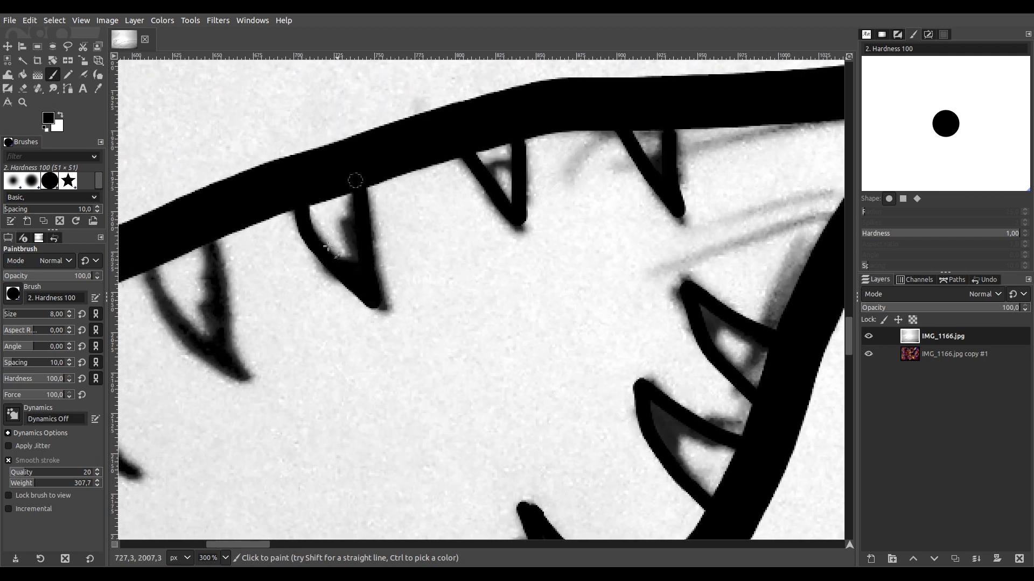
drag(290, 336, 406, 296)
mouse_move(275, 247)
mouse_down()
mouse_move(358, 335)
mouse_move(342, 308)
mouse_move(325, 200)
mouse_up()
drag(261, 393, 469, 297)
mouse_move(307, 206)
mouse_down()
mouse_move(387, 290)
mouse_move(374, 180)
mouse_up()
scroll(609, 226, down, 3)
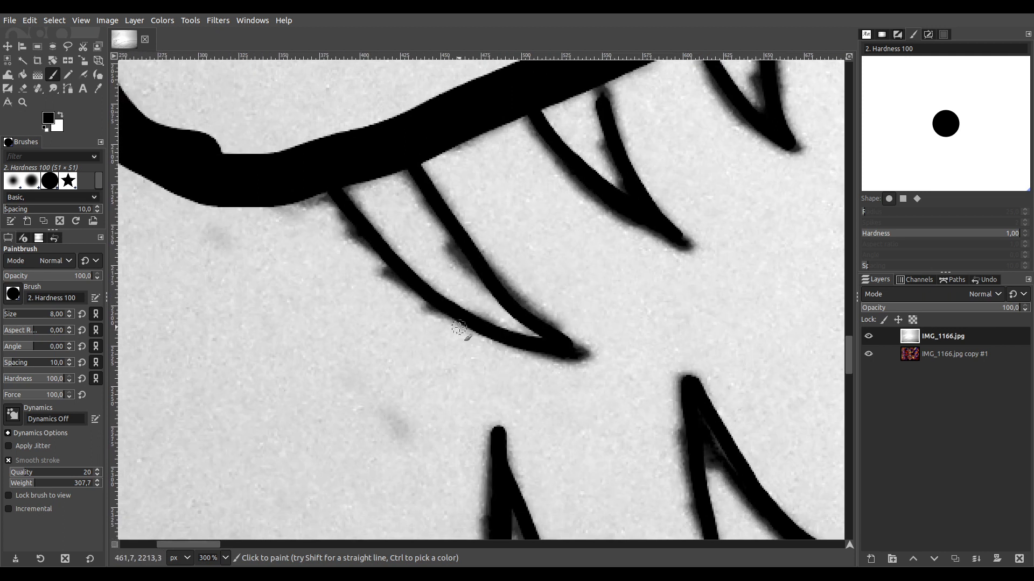
Set the brush size to 16 and trace the lower edge of the striped snout ridge from the nose to the eye.
scroll(609, 226, up, 5)
scroll(399, 312, down, 2)
scroll(399, 312, up, 1)
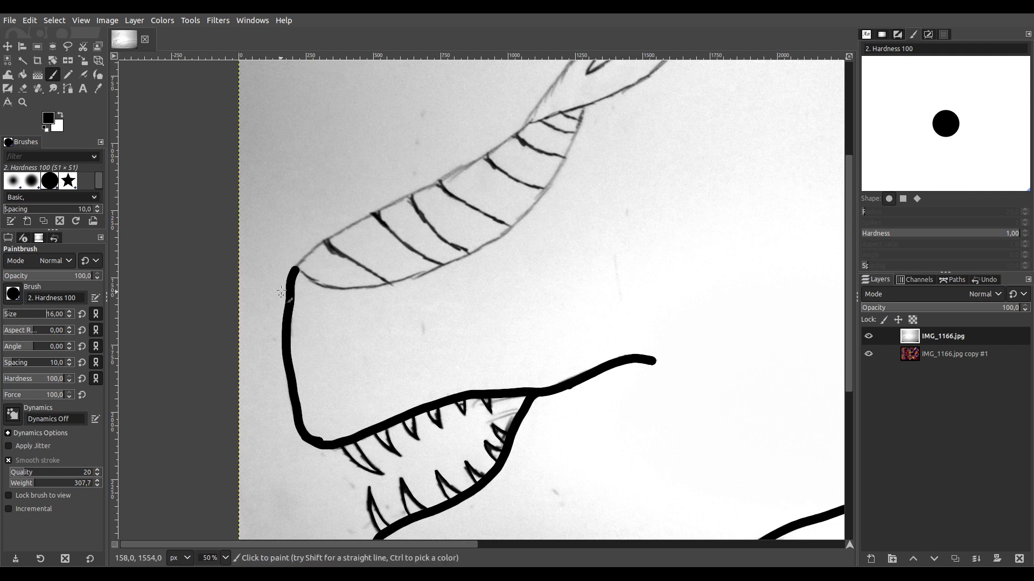
scroll(288, 265, up, 4)
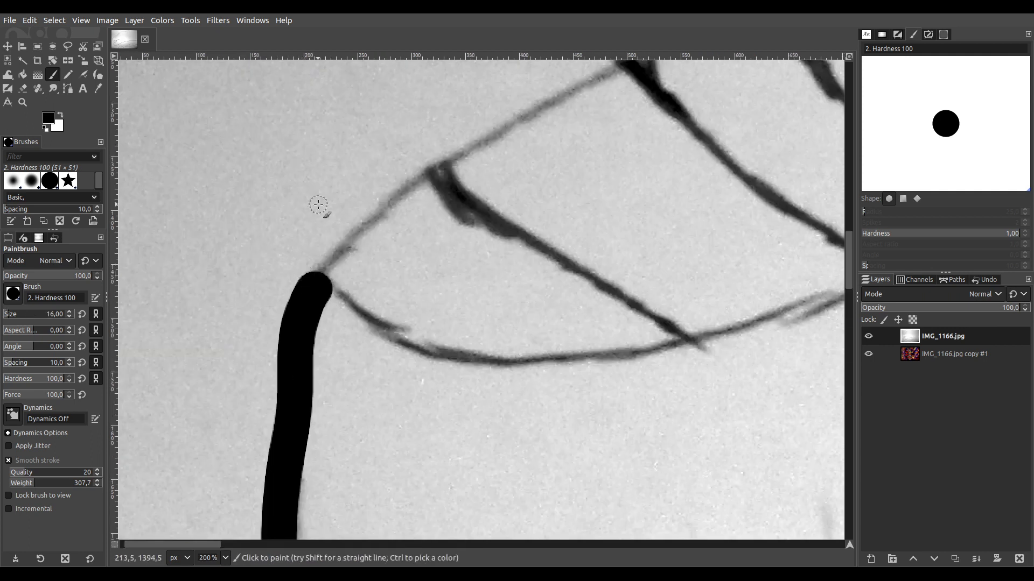
scroll(315, 209, down, 2)
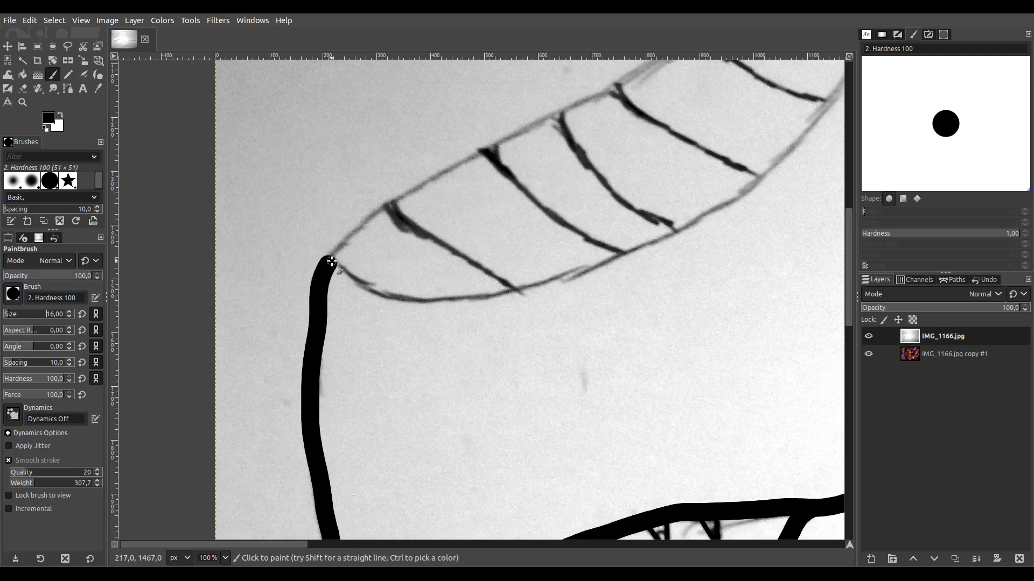
drag(423, 300, 489, 289)
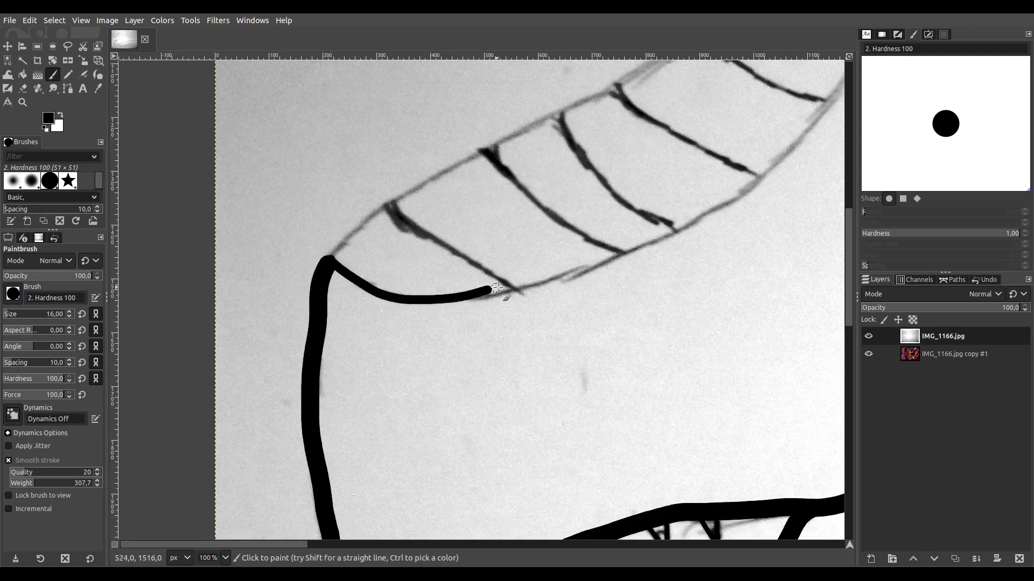
mouse_move(556, 276)
mouse_down()
mouse_move(651, 238)
mouse_move(498, 278)
mouse_move(422, 308)
mouse_move(399, 338)
mouse_up()
mouse_move(480, 307)
mouse_down()
mouse_move(534, 267)
mouse_move(611, 133)
mouse_move(535, 293)
mouse_up()
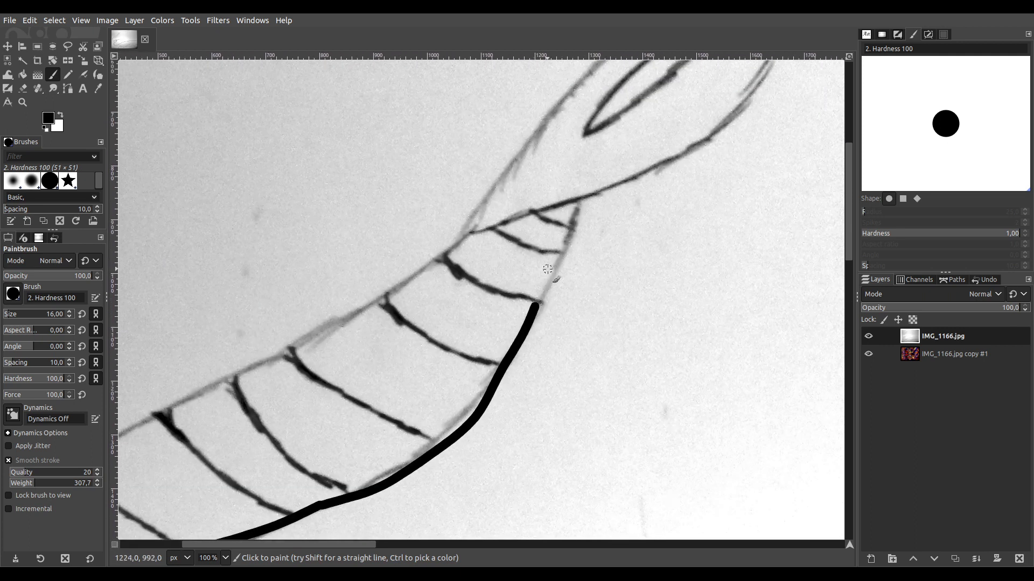
mouse_move(572, 234)
mouse_down()
mouse_move(527, 321)
mouse_move(684, 199)
mouse_up()
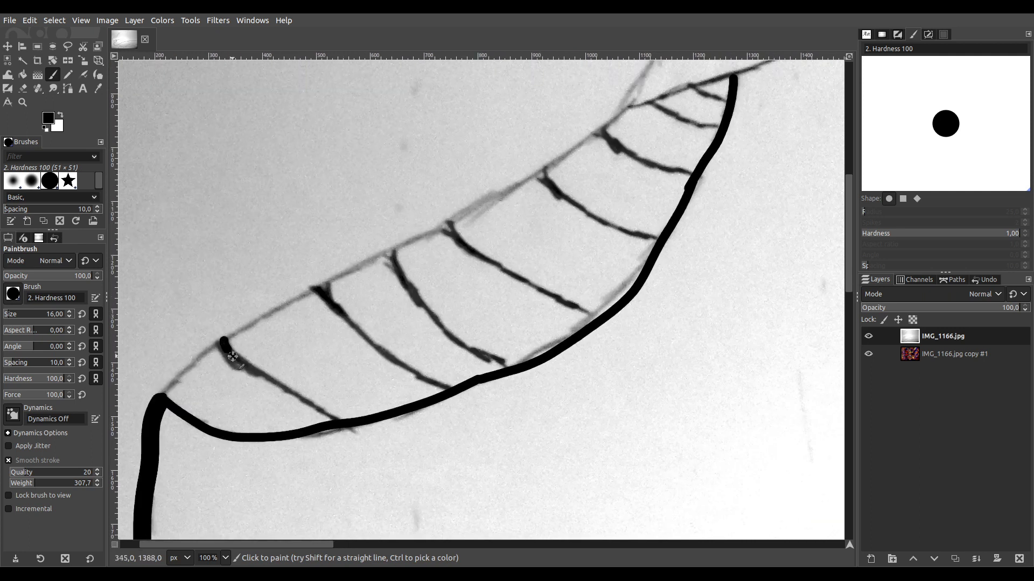
Trace the four front stripes across the snout ridge in black.
drag(229, 353, 288, 389)
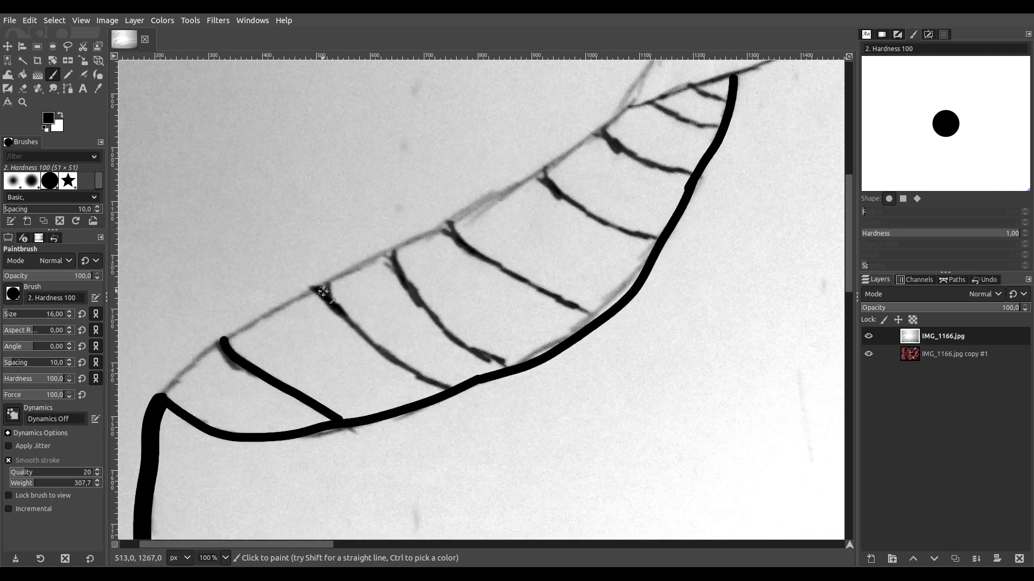
drag(357, 330, 420, 367)
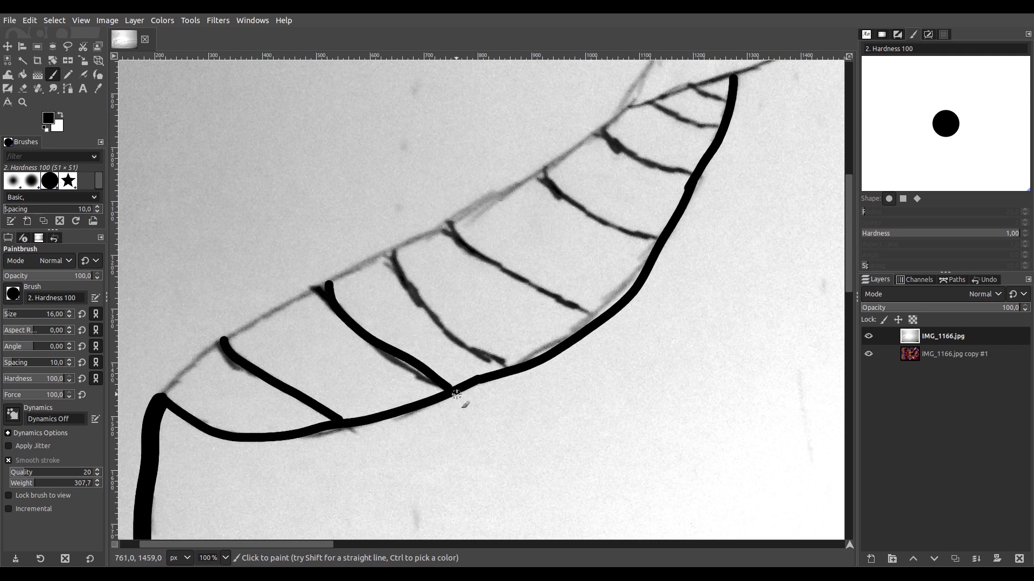
mouse_move(392, 251)
mouse_down()
mouse_move(423, 301)
mouse_move(487, 356)
mouse_up()
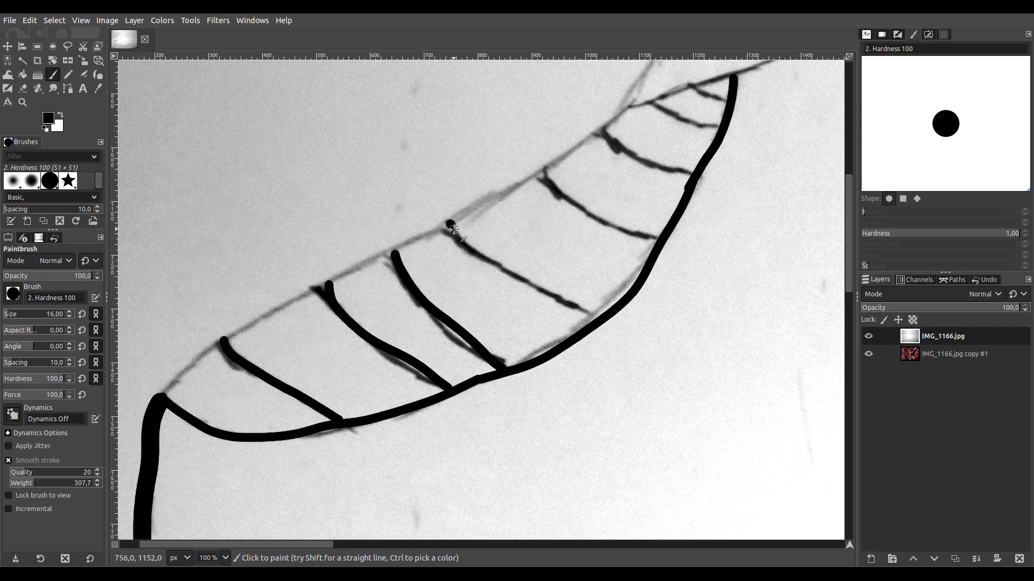
drag(450, 224, 521, 279)
Trace the four remaining stripes of the snout ridge nearest the eye.
scroll(358, 298, right, 5)
scroll(358, 298, up, 2)
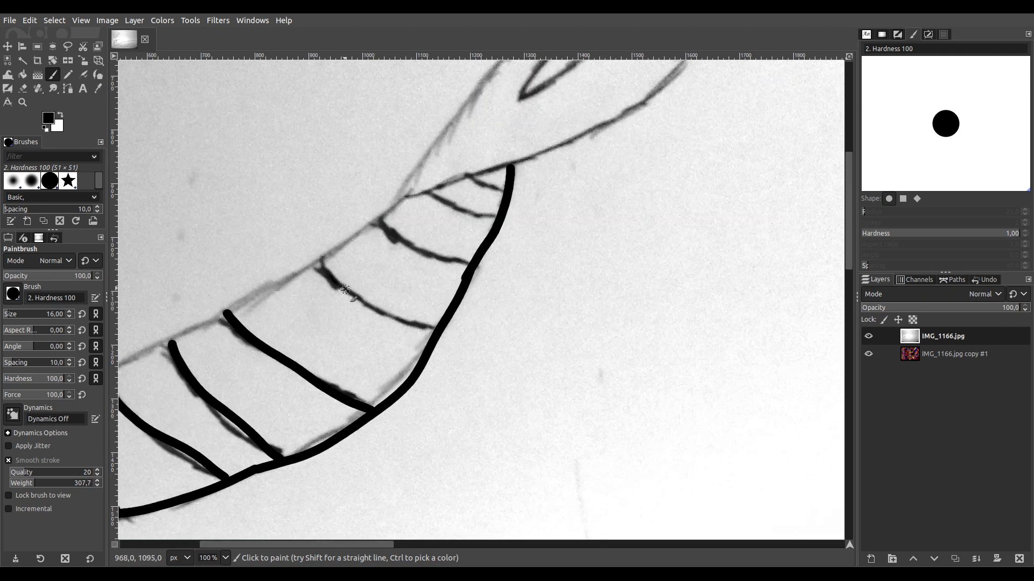
mouse_move(328, 275)
mouse_down()
mouse_move(354, 299)
mouse_move(393, 316)
mouse_up()
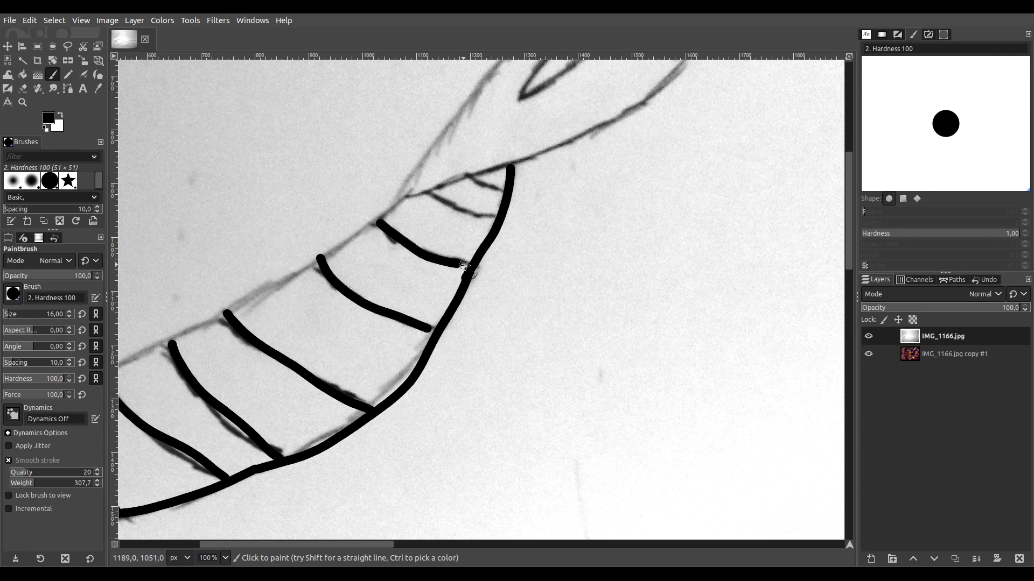
key(3)
mouse_move(350, 210)
mouse_down()
mouse_move(433, 252)
mouse_move(543, 278)
mouse_up()
mouse_move(471, 167)
mouse_down()
mouse_move(578, 211)
mouse_move(296, 359)
mouse_up()
scroll(579, 211, down, 4)
scroll(302, 359, up, 2)
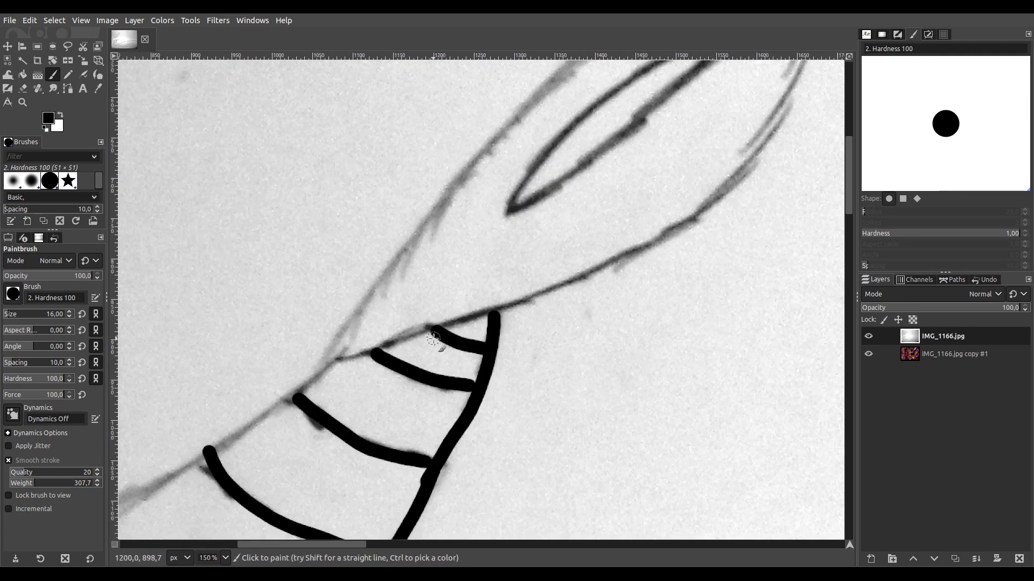
Trace the eye's lower outline in black from the snout ridge up to its rear corner.
mouse_move(339, 355)
mouse_down()
mouse_move(417, 345)
mouse_move(594, 279)
mouse_move(652, 251)
mouse_move(726, 180)
mouse_up()
scroll(592, 183, up, 5)
scroll(592, 183, right, 5)
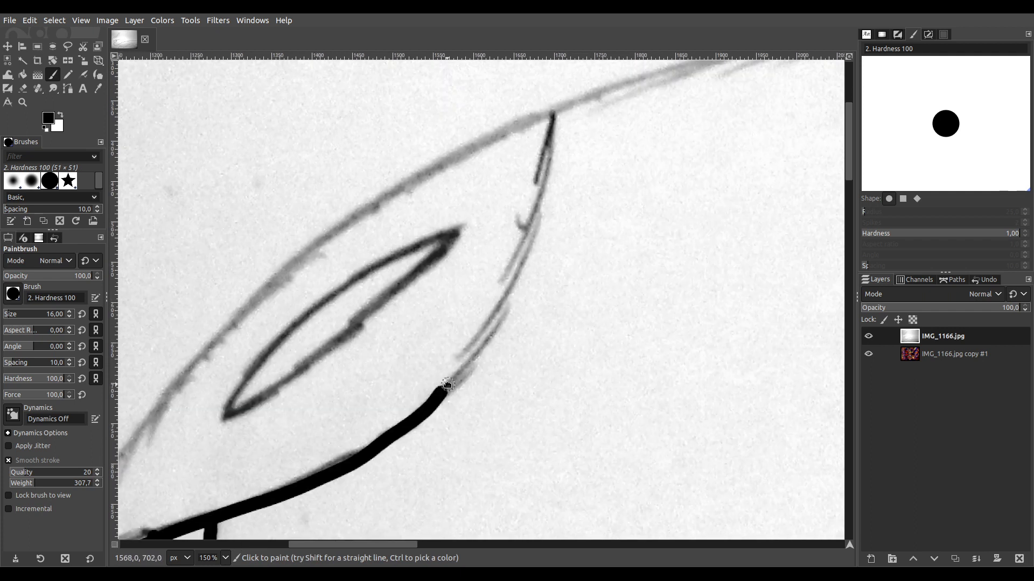
mouse_move(550, 116)
mouse_down()
mouse_move(528, 248)
mouse_move(426, 404)
mouse_up()
scroll(615, 228, down, 4)
mouse_move(616, 228)
mouse_down()
mouse_move(559, 266)
mouse_move(265, 245)
mouse_move(619, 168)
mouse_move(685, 141)
mouse_up()
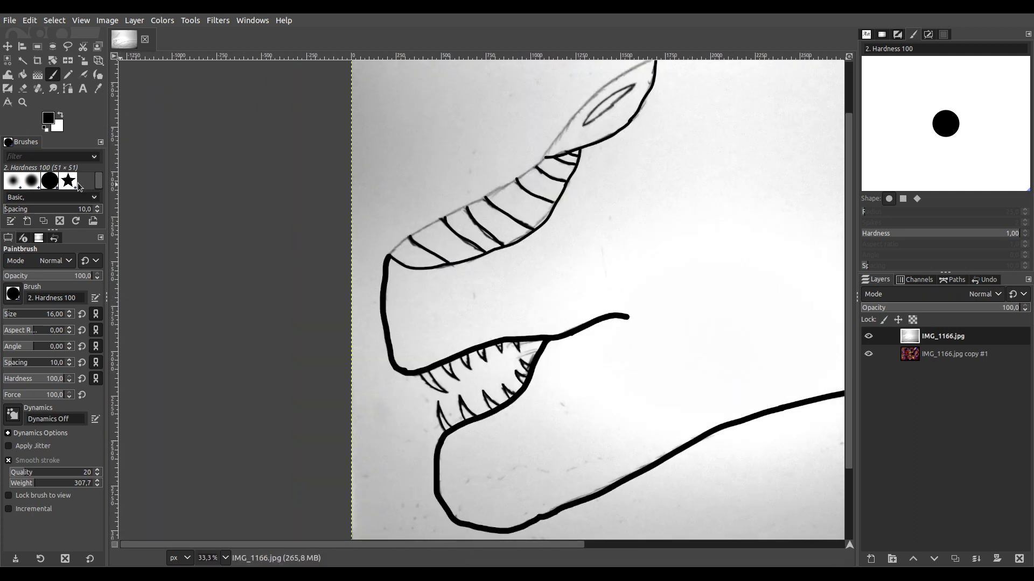
Set the brush size to 30 and trace the top outline of the snout from the nose along the striped ridge.
scroll(32, 315, up, 4)
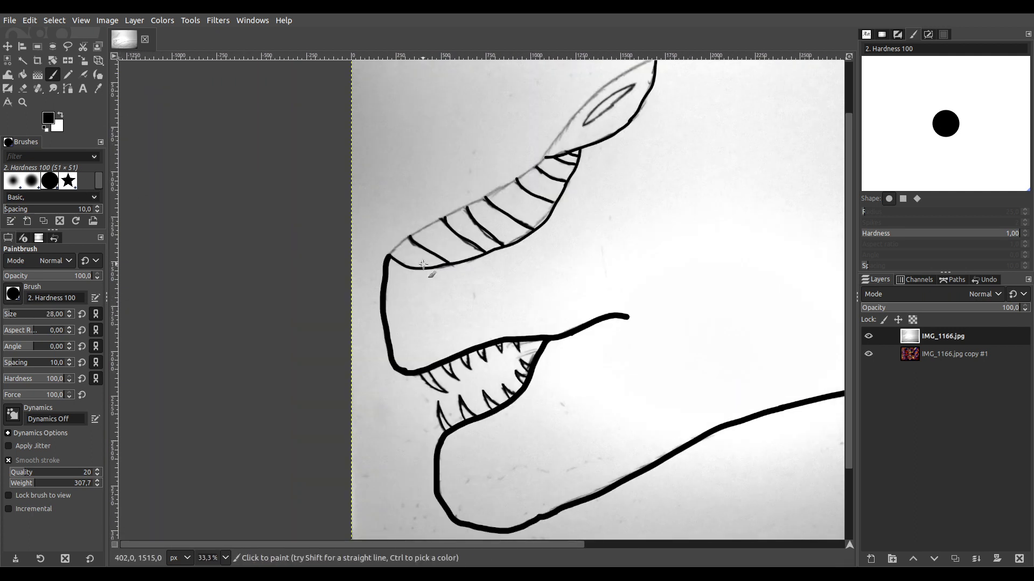
scroll(408, 242, up, 5)
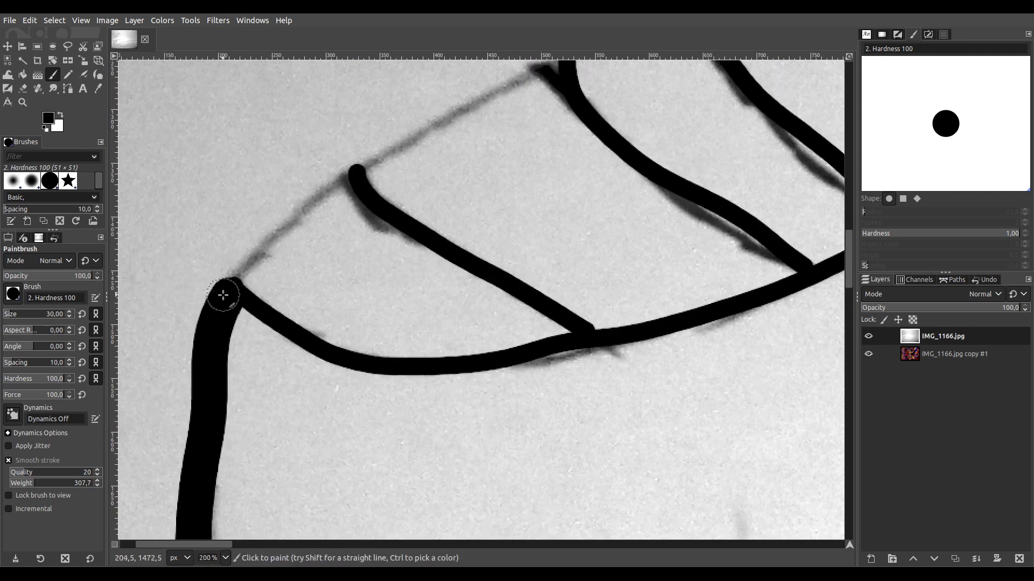
mouse_move(226, 293)
mouse_down()
mouse_move(312, 196)
mouse_move(450, 118)
mouse_up()
key(space)
mouse_move(322, 304)
mouse_down()
mouse_move(349, 301)
mouse_move(712, 114)
mouse_up()
key(space)
Continue the thick outline past the striped ridge and along the eye's upper edge to its rear corner.
mouse_move(219, 434)
mouse_down()
mouse_move(379, 340)
mouse_move(503, 236)
mouse_move(566, 161)
mouse_up()
key(space)
mouse_move(288, 450)
mouse_down()
mouse_move(349, 392)
mouse_move(456, 223)
mouse_move(583, 102)
mouse_up()
key(space)
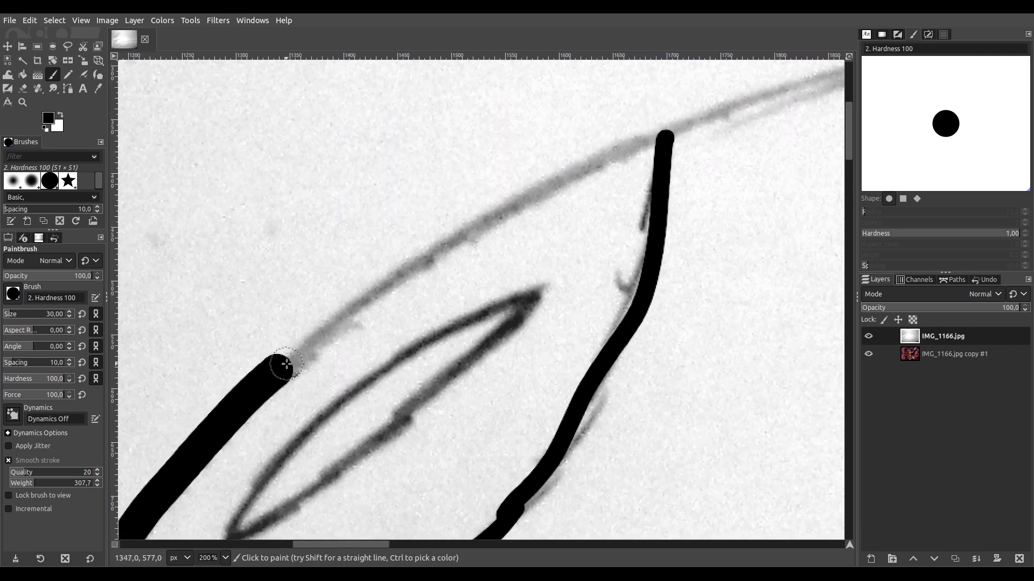
mouse_move(281, 370)
mouse_down()
mouse_move(404, 265)
mouse_move(669, 116)
mouse_up()
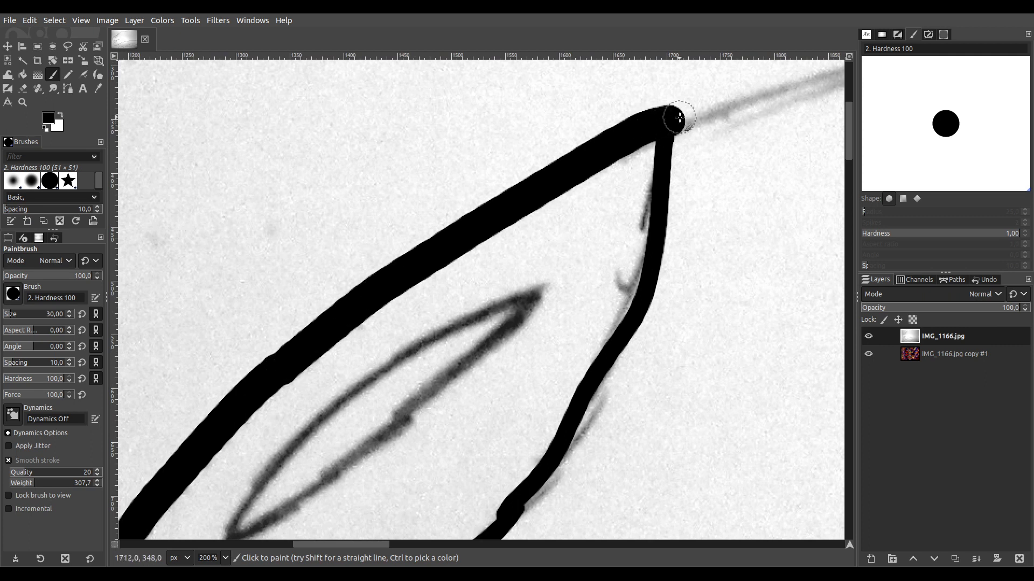
Trace the top of the head in thick black from behind the eye to the upper edge of the drawing.
scroll(651, 187, down, 2)
scroll(651, 187, down, 1)
key(space)
mouse_move(256, 272)
mouse_down()
mouse_move(405, 244)
mouse_move(509, 240)
mouse_move(650, 255)
mouse_move(735, 244)
mouse_up()
key(space)
drag(326, 322, 419, 248)
Set the brush size to 8 and trace both edges of the slit pupil inside the eye.
scroll(394, 286, down, 1)
scroll(526, 233, left, 5)
scroll(478, 180, down, 3)
scroll(523, 210, up, 2)
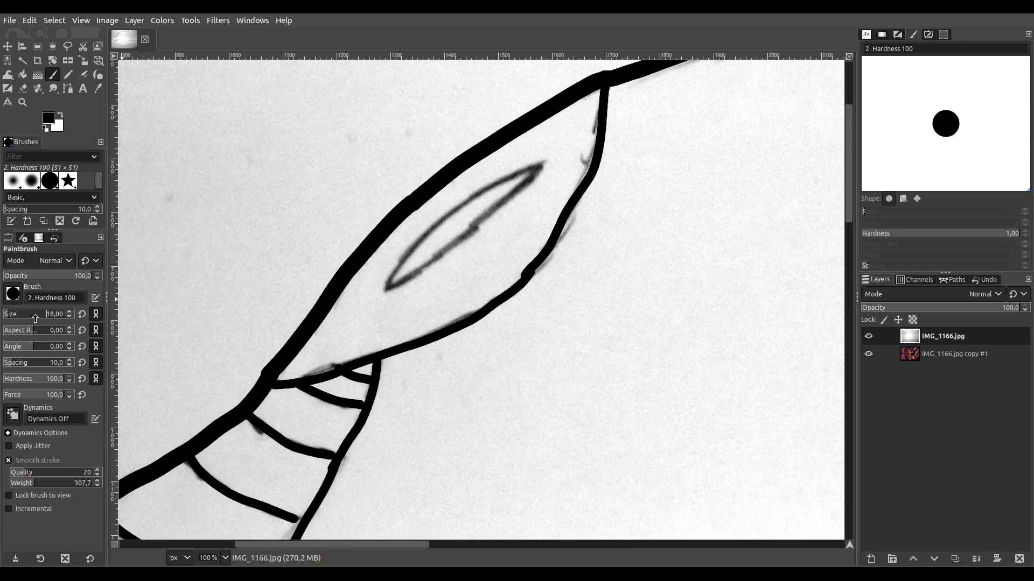
scroll(456, 231, up, 2)
mouse_move(323, 256)
mouse_down()
mouse_move(195, 423)
mouse_move(192, 450)
mouse_move(365, 356)
mouse_move(568, 182)
mouse_up()
scroll(183, 442, up, 3)
scroll(183, 441, right, 2)
mouse_move(183, 450)
mouse_down()
mouse_move(321, 327)
mouse_move(581, 173)
mouse_move(685, 133)
mouse_move(678, 155)
mouse_move(614, 223)
mouse_move(430, 376)
mouse_up()
scroll(430, 376, down, 7)
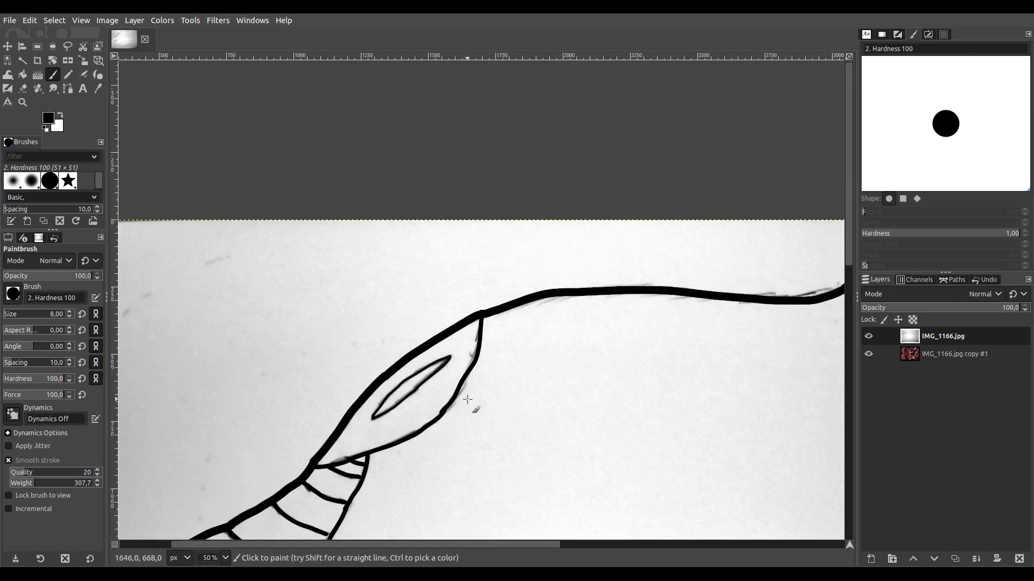
scroll(510, 374, down, 2)
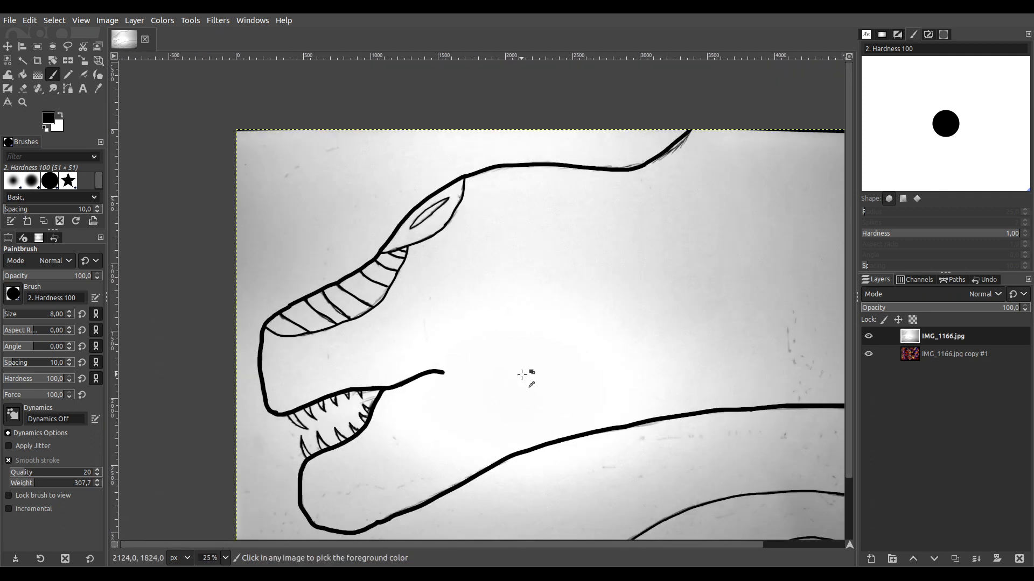
scroll(379, 275, down, 1)
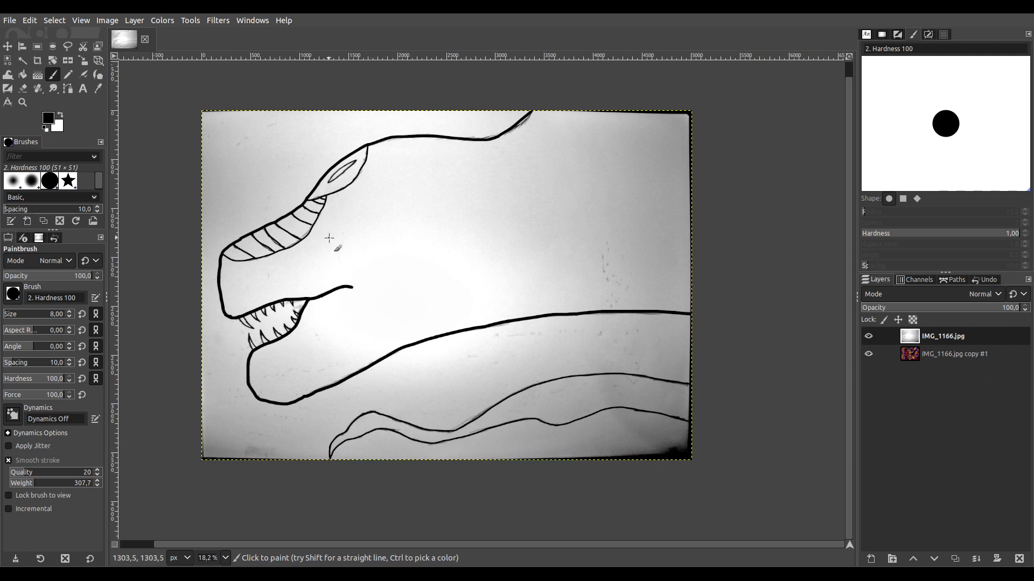
Select the drawing's black outlines by color, invert the selection to protect them, and set an orange foreground color.
click(8, 60)
scroll(259, 331, up, 6)
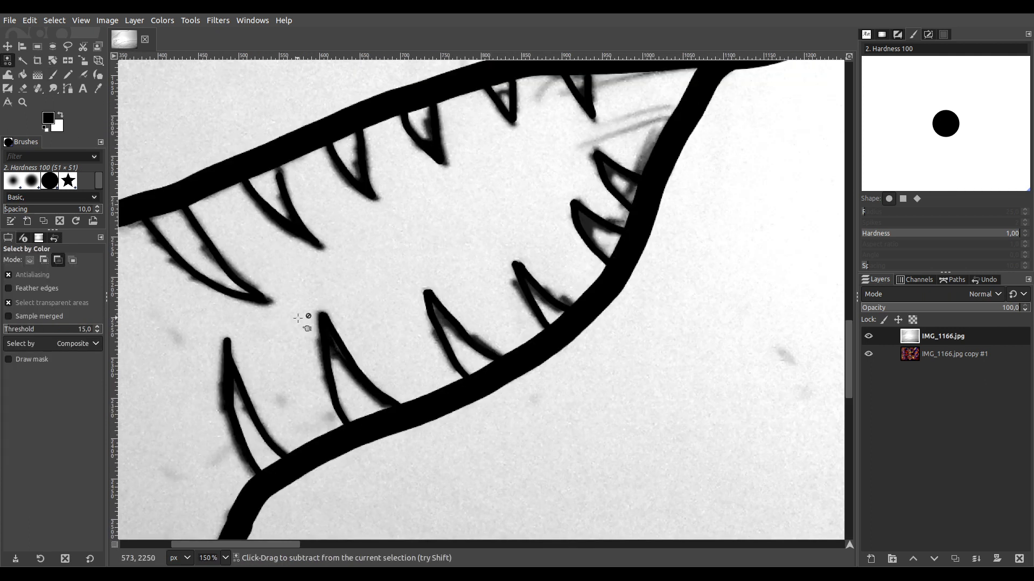
click(325, 330)
scroll(366, 350, down, 4)
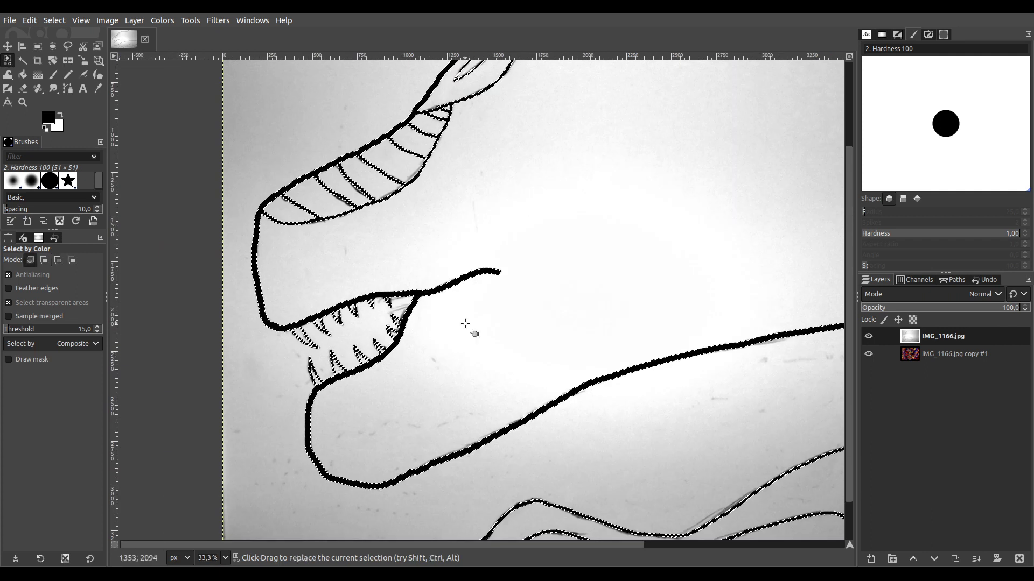
scroll(449, 329, down, 1)
scroll(498, 352, right, 1)
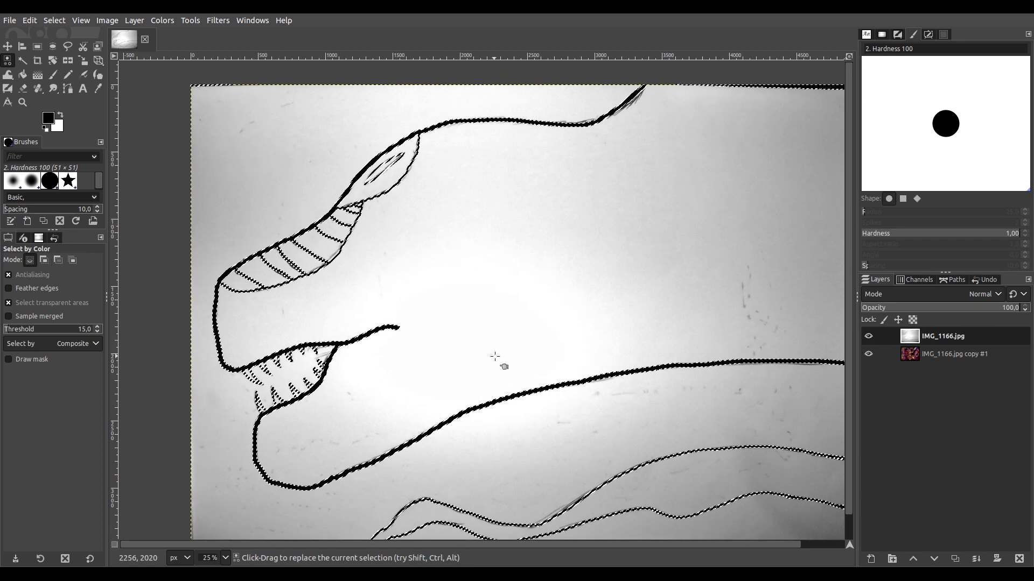
click(27, 61)
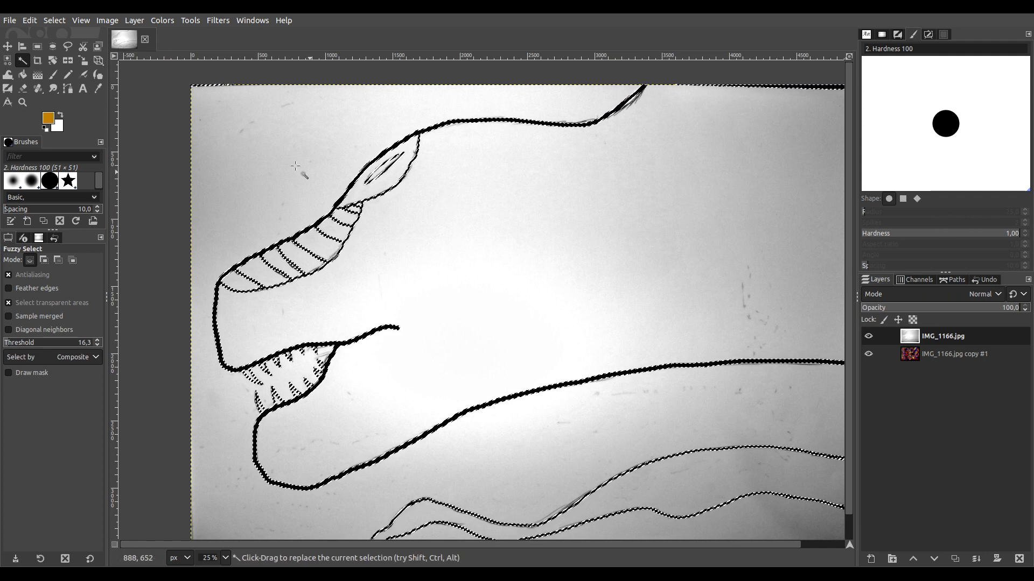
Set the brush size to 617 and paint the background in front of the snout and jaw orange, from upper to lower edge.
click(53, 76)
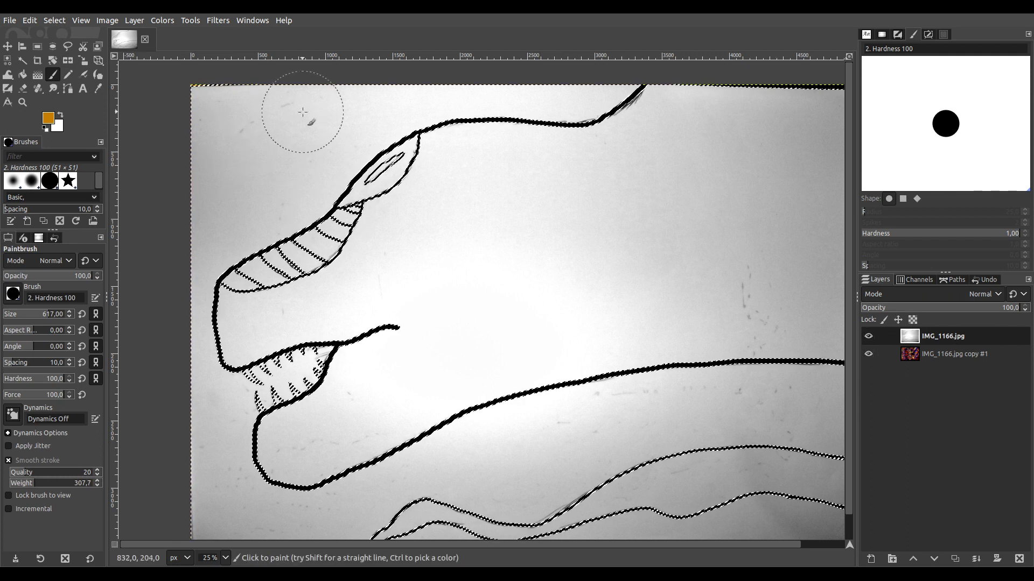
mouse_move(322, 105)
mouse_down()
mouse_move(267, 102)
mouse_move(272, 131)
mouse_up()
mouse_move(218, 103)
mouse_down()
mouse_move(191, 108)
mouse_move(201, 209)
mouse_move(166, 270)
mouse_up()
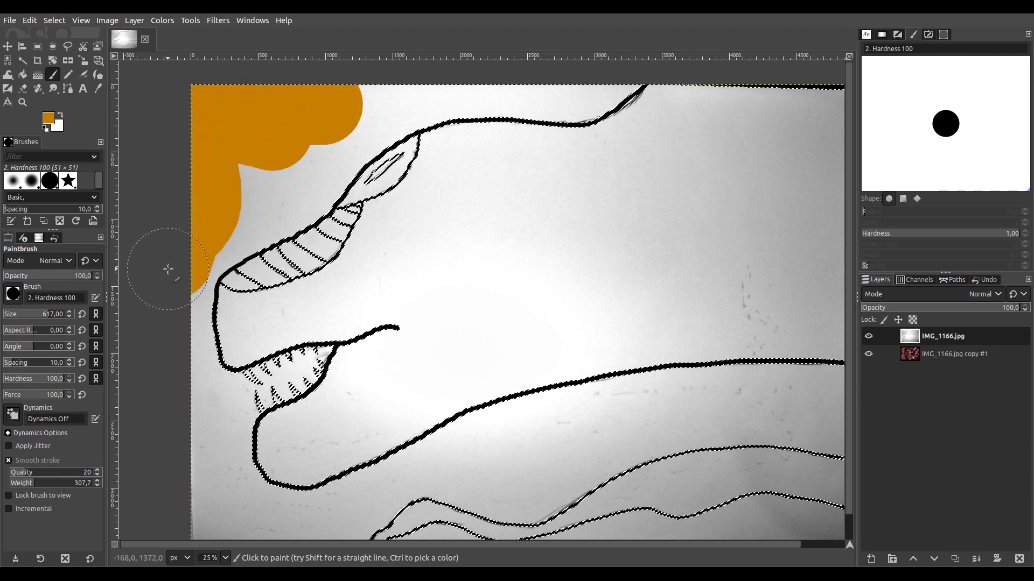
scroll(226, 210, up, 3)
scroll(224, 214, left, 5)
scroll(391, 195, down, 2)
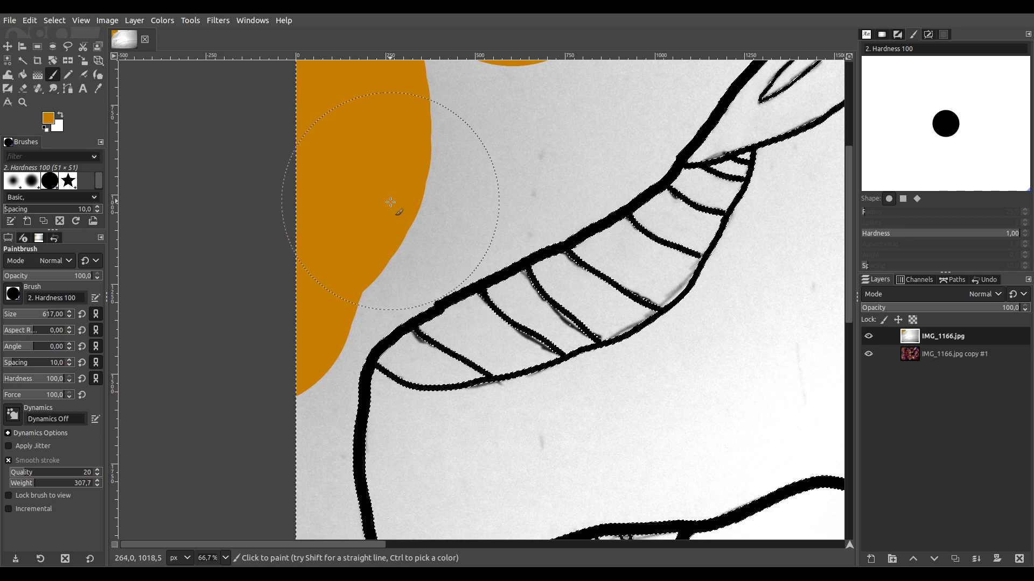
mouse_move(396, 219)
mouse_down()
mouse_move(337, 244)
mouse_move(277, 296)
mouse_up()
scroll(286, 277, down, 6)
scroll(323, 205, left, 4)
mouse_move(394, 103)
mouse_down()
mouse_move(384, 244)
mouse_move(412, 380)
mouse_move(391, 303)
mouse_move(369, 126)
mouse_move(366, 217)
mouse_move(387, 423)
mouse_move(393, 380)
mouse_move(234, 154)
mouse_move(260, 347)
mouse_move(329, 402)
mouse_move(567, 410)
mouse_up()
Set the brush size to 83 and paint an orange band along the underside of the lower jaw.
scroll(376, 185, down, 10)
scroll(376, 185, right, 4)
click(40, 318)
key(2)
click(18, 313)
mouse_move(288, 217)
mouse_down()
mouse_move(399, 256)
mouse_move(628, 263)
mouse_move(702, 253)
mouse_up()
key(space)
mouse_move(148, 345)
mouse_down()
mouse_move(378, 262)
mouse_move(453, 218)
mouse_move(605, 161)
mouse_move(300, 341)
mouse_move(269, 346)
mouse_move(422, 285)
mouse_move(688, 150)
mouse_move(296, 415)
mouse_move(552, 258)
mouse_move(722, 180)
mouse_move(158, 311)
mouse_move(557, 180)
mouse_up()
key(space)
key(space)
key(space)
scroll(558, 180, down, 2)
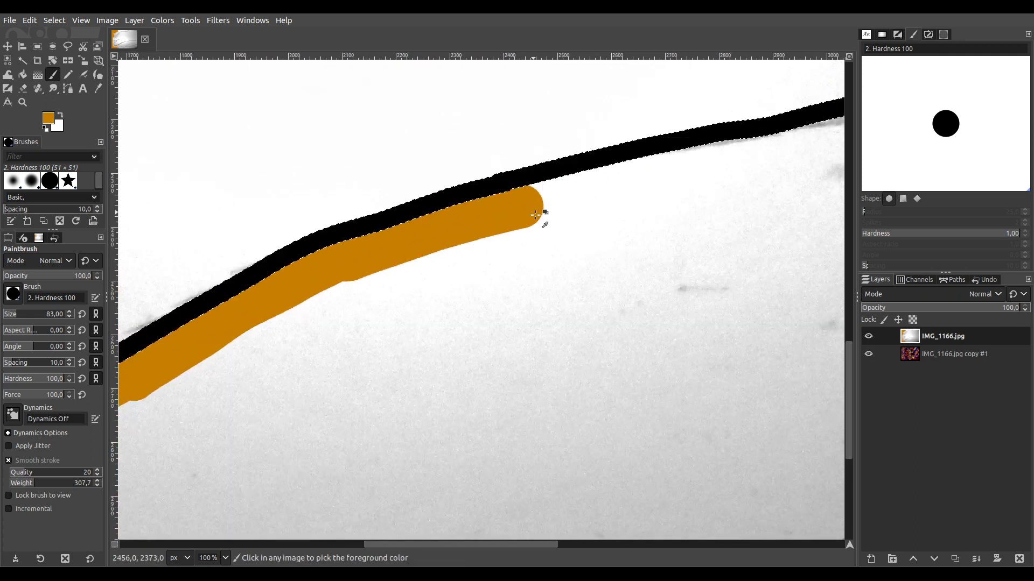
Set the brush size to 88 and continue the orange band beneath the neck line to the drawing's edge.
key(space)
drag(595, 243, 236, 288)
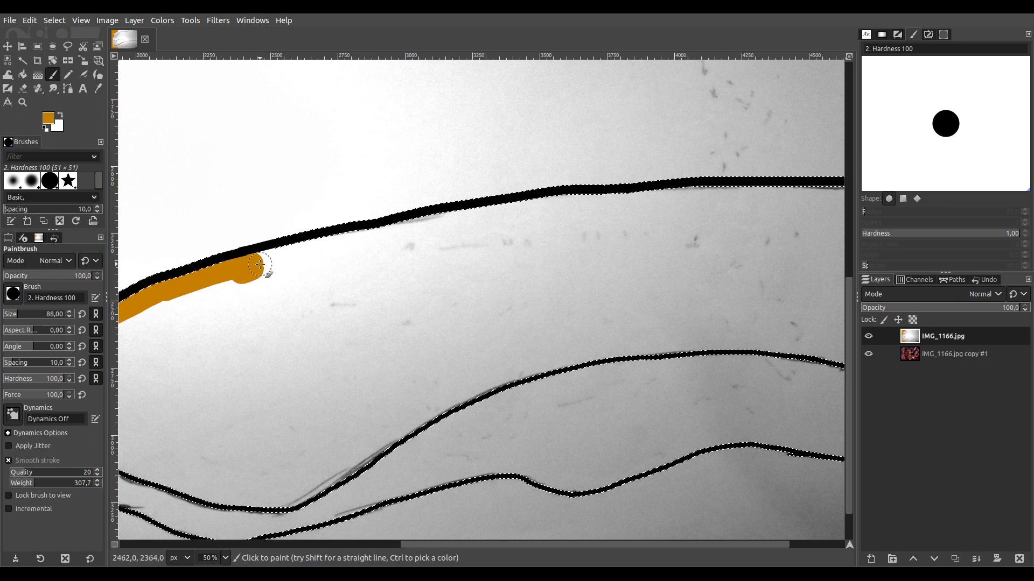
drag(290, 253, 432, 217)
drag(529, 207, 573, 202)
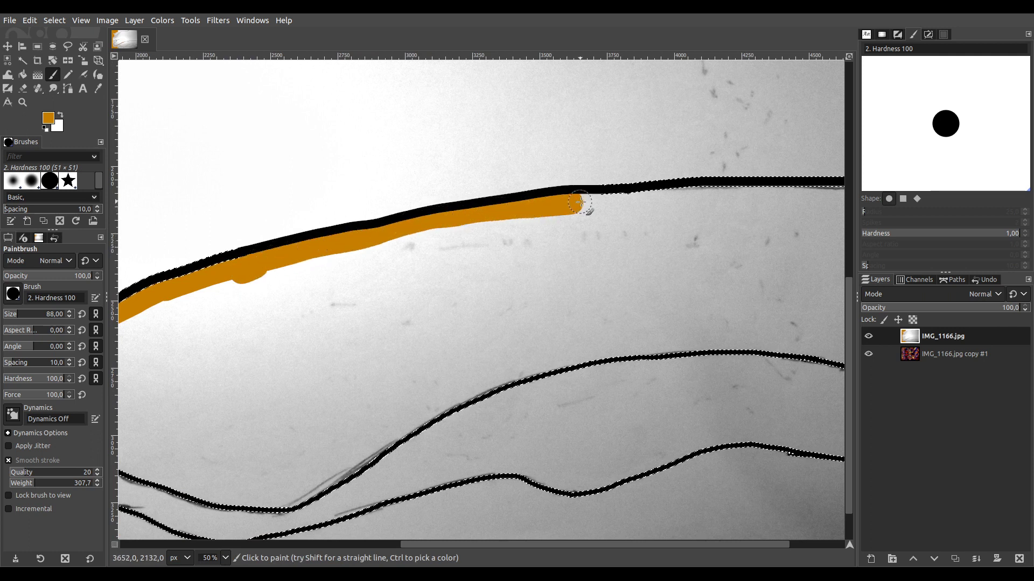
mouse_move(657, 199)
mouse_down()
mouse_move(697, 198)
mouse_move(318, 192)
mouse_move(295, 210)
mouse_move(335, 231)
mouse_up()
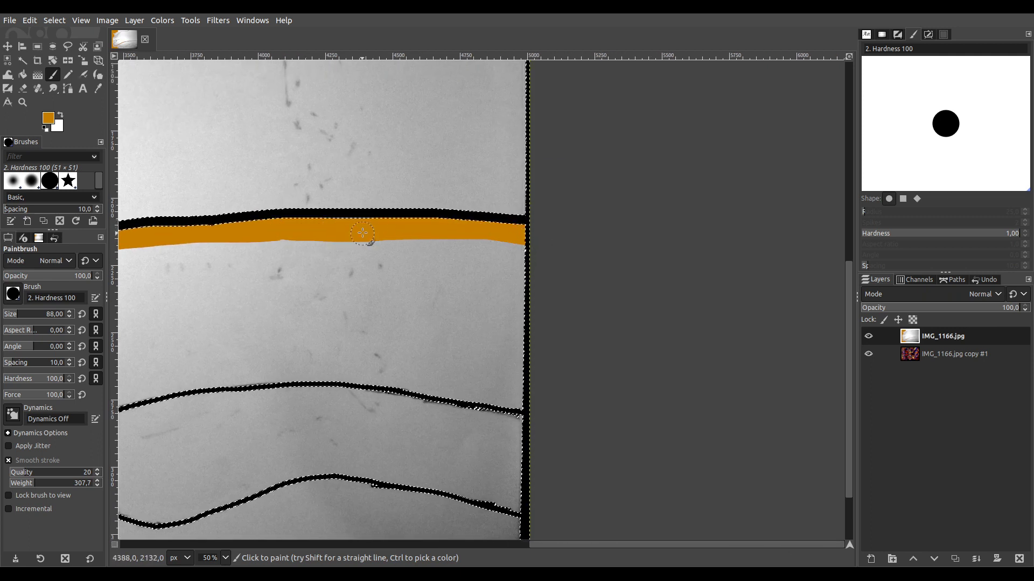
Paint an orange band above the arm's upper outline, from the drawing's edge down toward its dip.
scroll(354, 281, up, 1)
scroll(657, 473, up, 1)
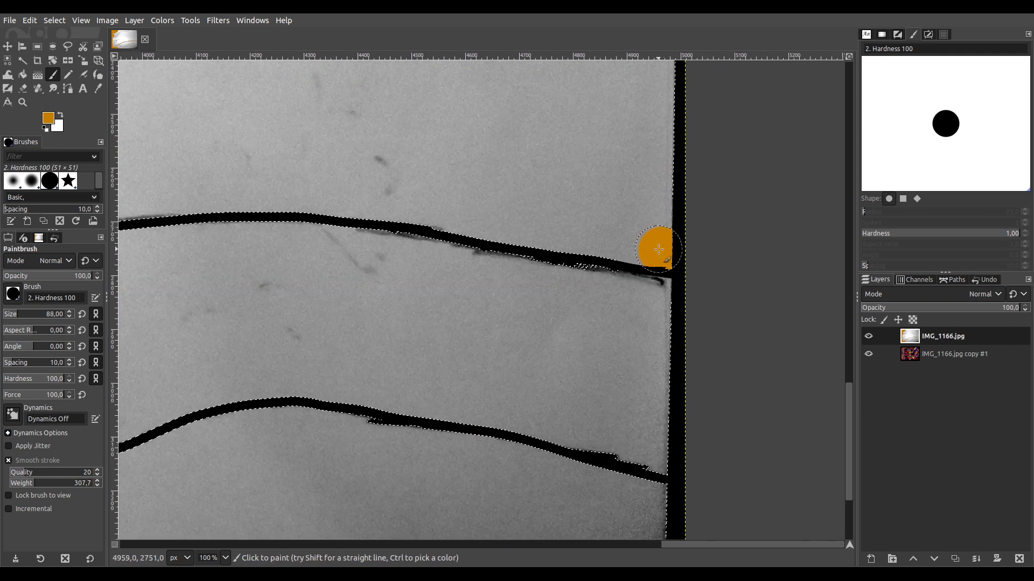
drag(574, 230, 295, 194)
key(space)
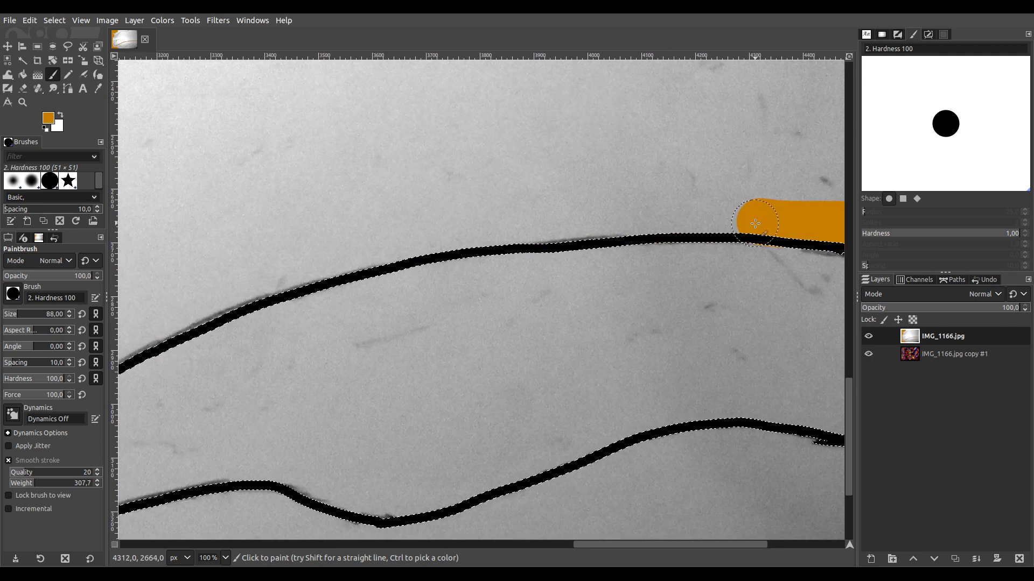
mouse_move(746, 212)
mouse_down()
mouse_move(439, 233)
mouse_move(187, 306)
mouse_move(621, 121)
mouse_move(424, 221)
mouse_move(338, 292)
mouse_move(203, 357)
mouse_up()
key(space)
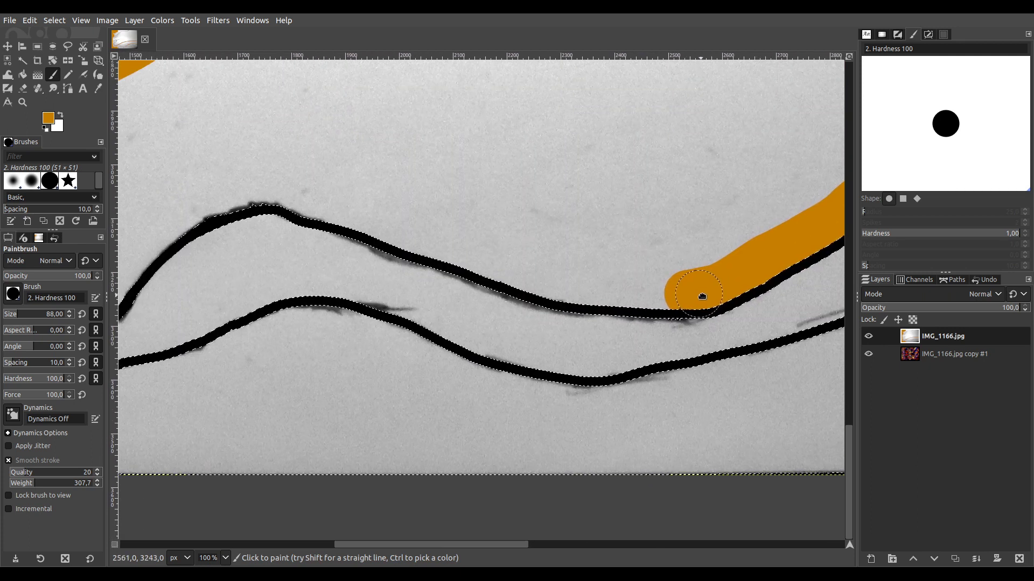
Extend the orange band above the arm's upper outline through the dip and over the hump to the pointed tip.
drag(685, 293, 614, 300)
key(ctrl)
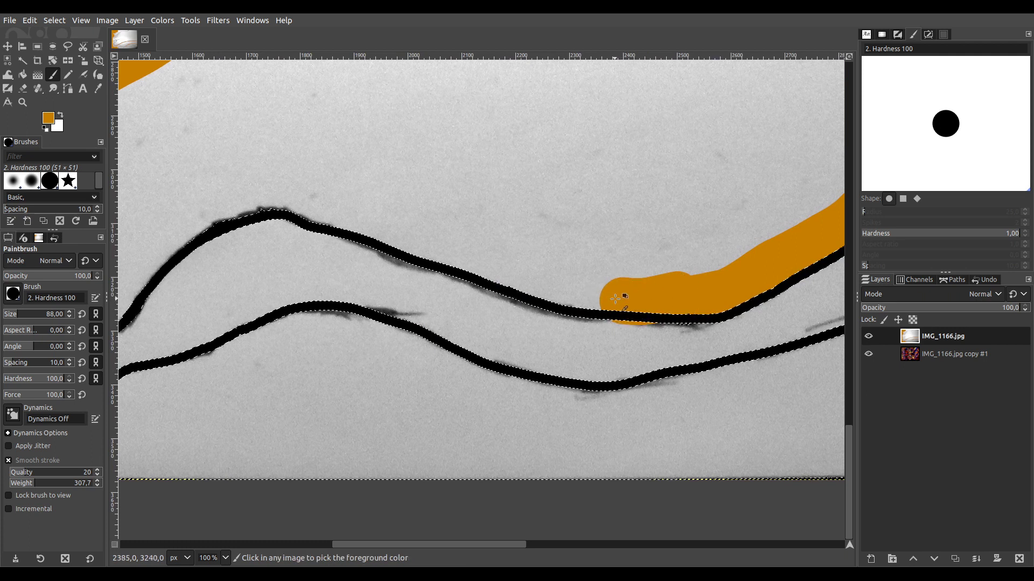
key(ctrl+z)
mouse_move(500, 267)
mouse_down()
mouse_move(597, 290)
mouse_move(683, 291)
mouse_up()
mouse_move(293, 191)
mouse_down()
mouse_move(449, 245)
mouse_move(516, 245)
mouse_up()
mouse_move(206, 327)
mouse_down()
mouse_move(341, 323)
mouse_move(613, 287)
mouse_move(590, 276)
mouse_up()
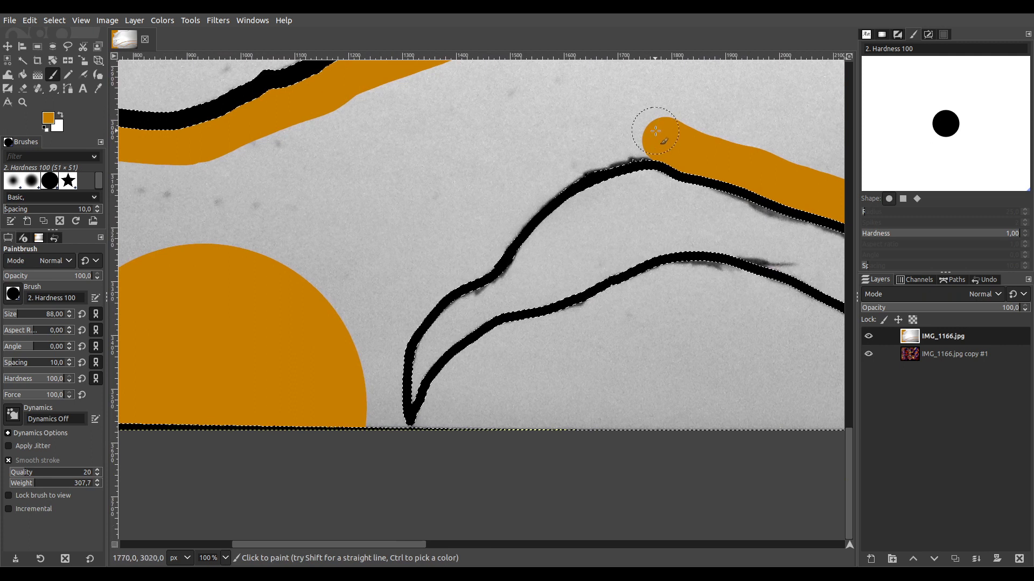
mouse_move(653, 140)
mouse_down()
mouse_move(548, 179)
mouse_move(471, 261)
mouse_move(417, 294)
mouse_move(383, 362)
mouse_move(385, 427)
mouse_move(430, 434)
mouse_move(451, 389)
mouse_move(495, 354)
mouse_move(650, 292)
mouse_move(690, 281)
mouse_move(744, 292)
mouse_move(354, 277)
mouse_move(282, 311)
mouse_up()
Paint an orange band beneath the arm's lower outline, from near the pointed tip to the slope of its last hump.
drag(313, 267, 415, 314)
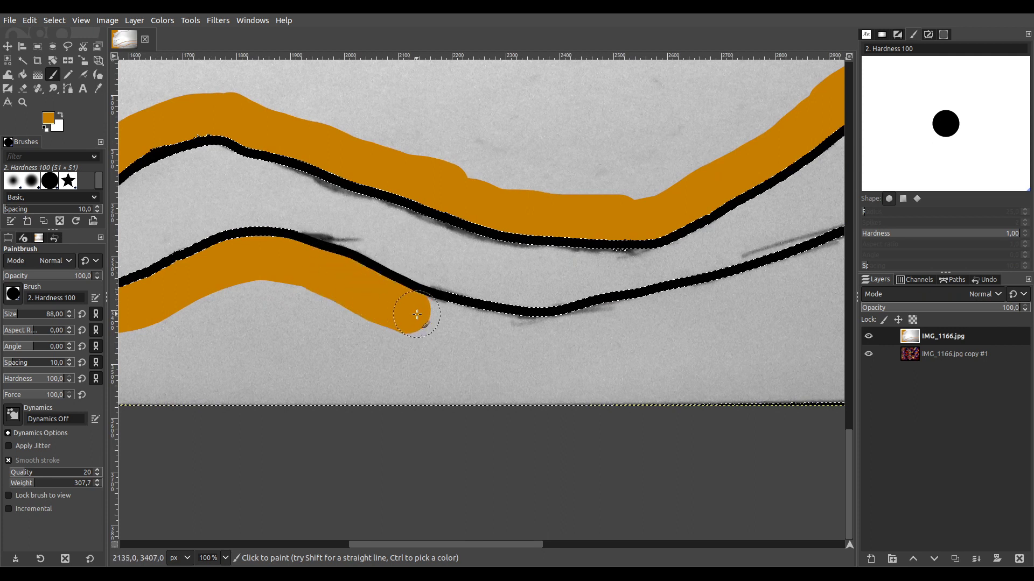
mouse_move(481, 332)
mouse_down()
mouse_move(553, 338)
mouse_move(711, 298)
mouse_up()
scroll(474, 285, right, 10)
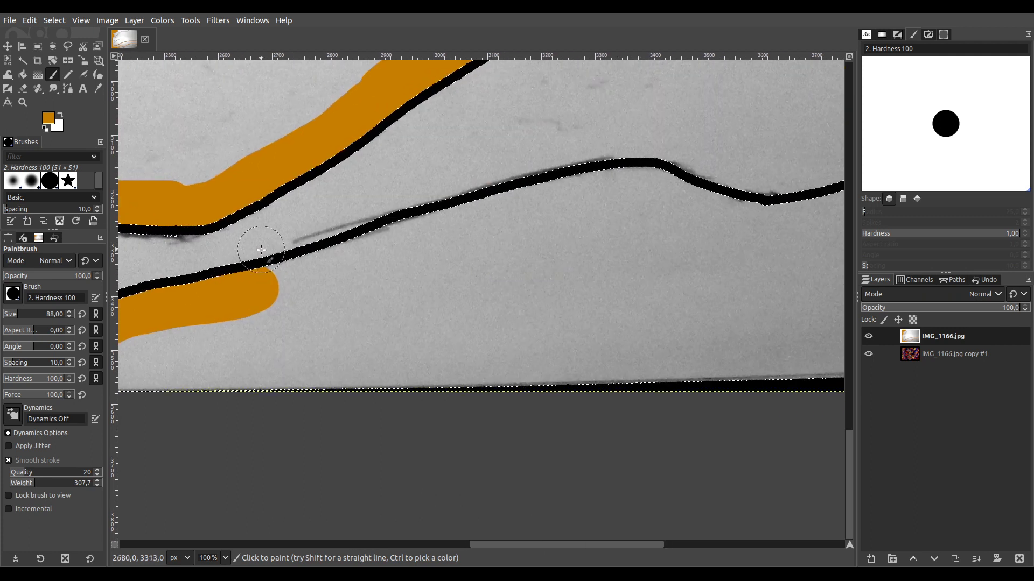
drag(486, 222, 273, 291)
scroll(634, 240, up, 3)
scroll(237, 330, right, 7)
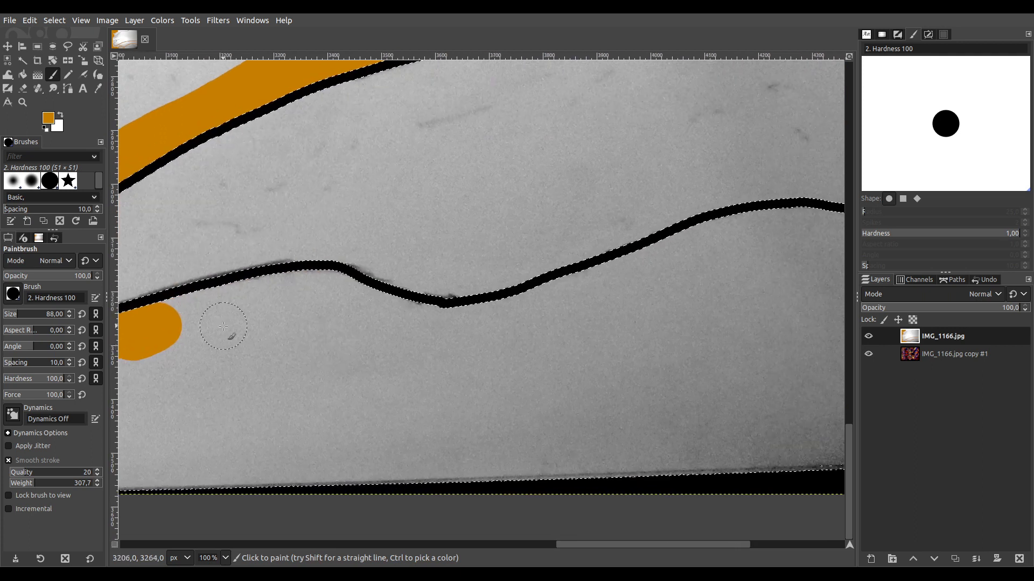
mouse_move(183, 321)
mouse_down()
mouse_move(219, 305)
mouse_move(329, 292)
mouse_move(426, 320)
mouse_move(505, 321)
mouse_move(701, 253)
mouse_up()
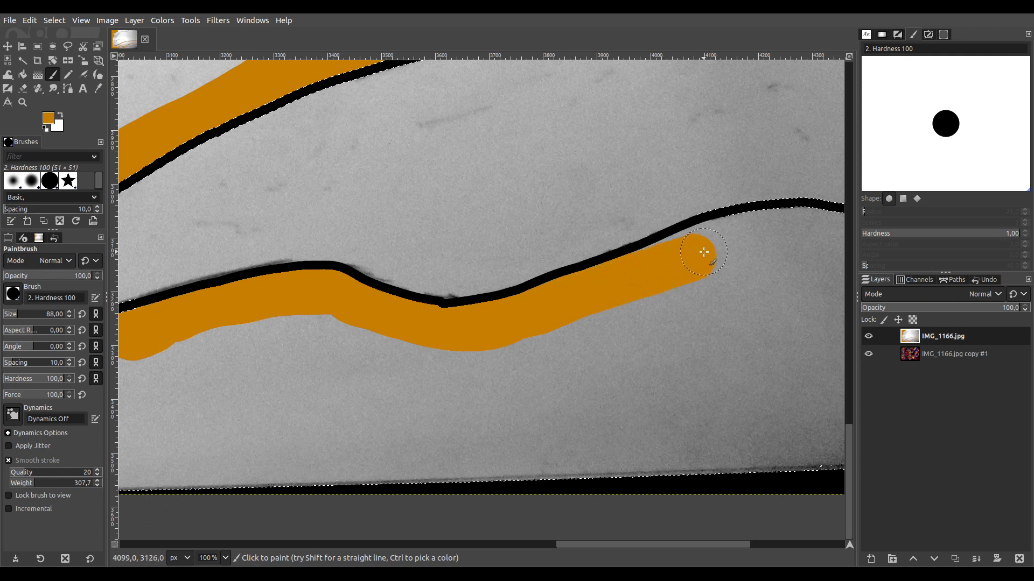
Paint orange beneath the arm's lower outline from the drawing's edge until it joins the existing band.
scroll(616, 279, right, 10)
scroll(458, 417, down, 2)
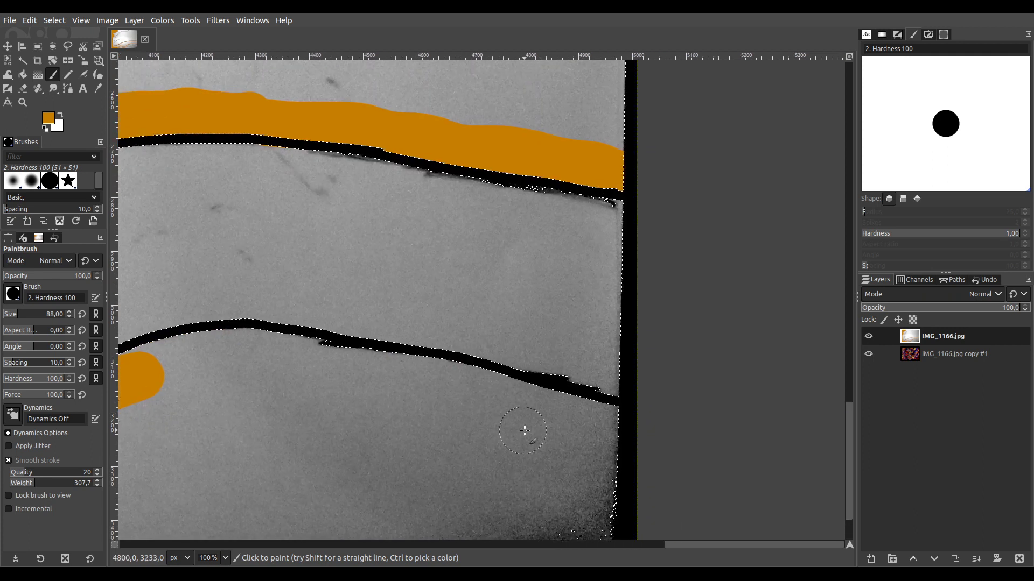
drag(606, 424, 419, 379)
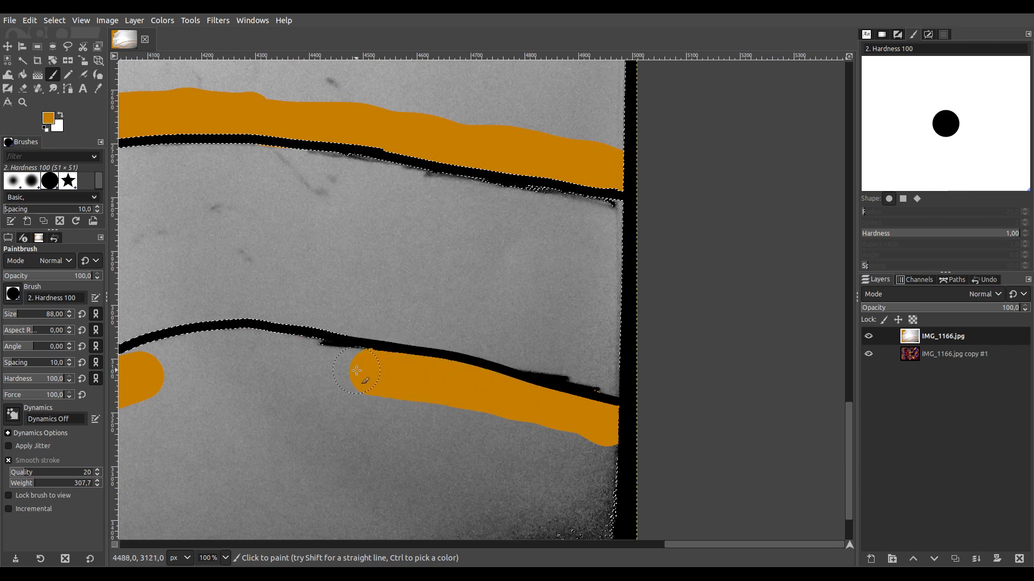
scroll(282, 354, left, 4)
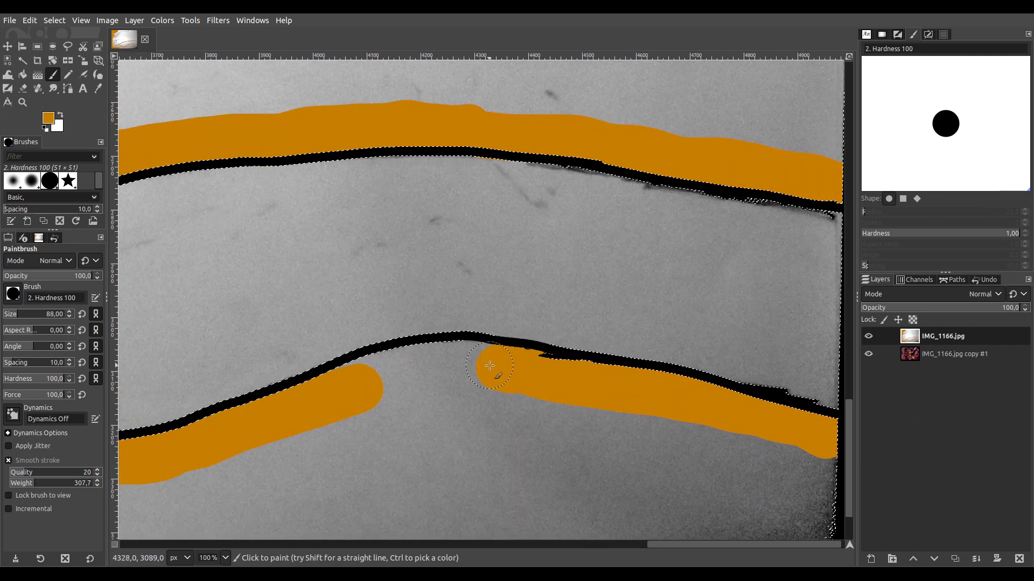
drag(406, 366, 355, 383)
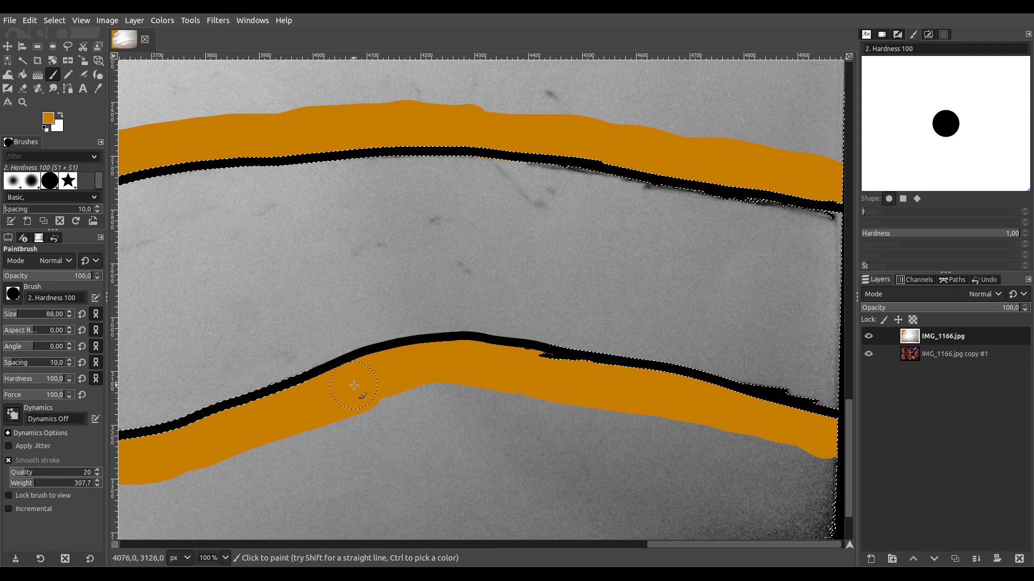
Paint an orange band above the head's top outline, from the drawing's upper edge to the rear of the eye.
ctrl+scroll(364, 397, down, 5)
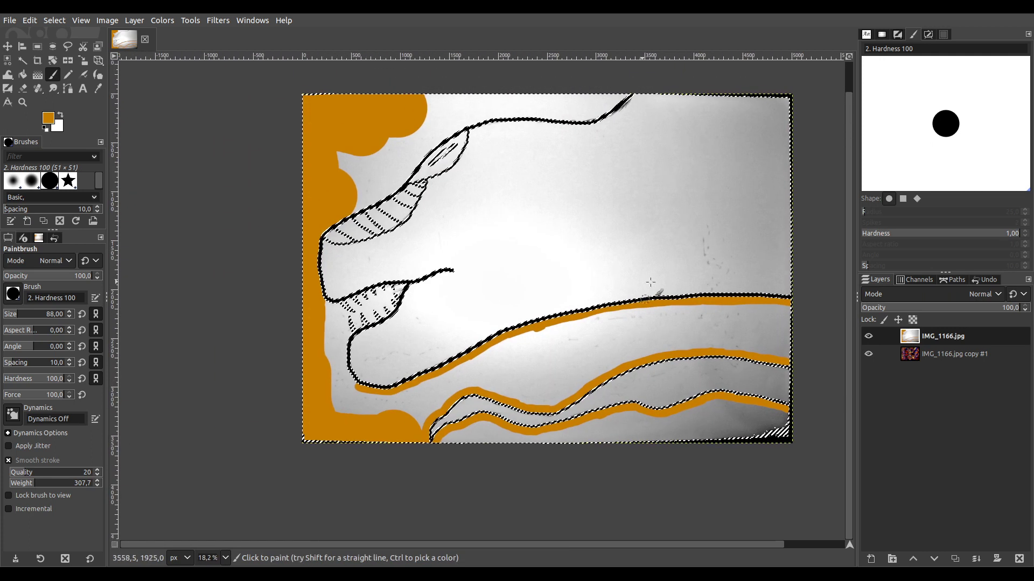
ctrl+scroll(623, 85, up, 3)
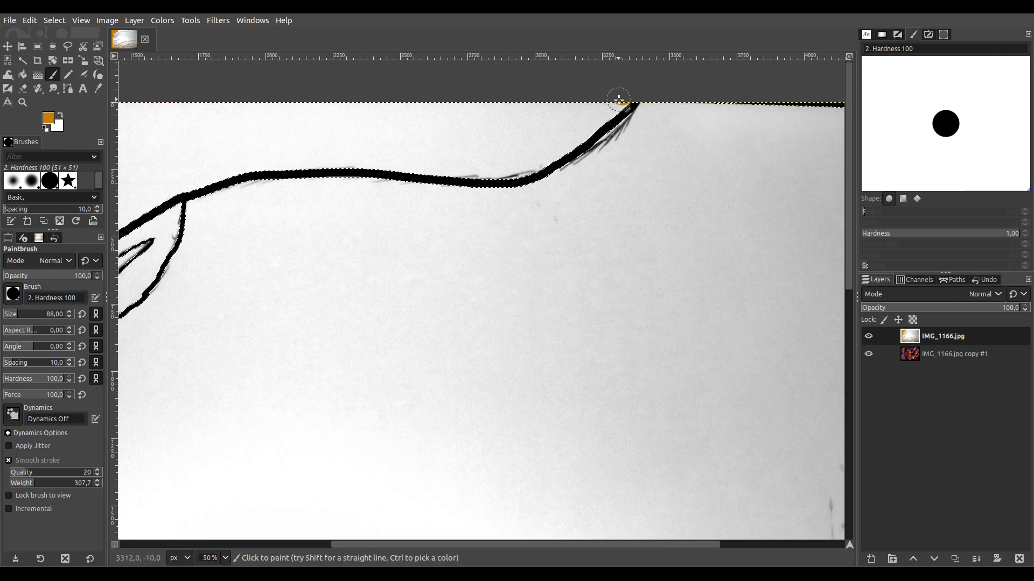
ctrl+scroll(617, 101, up, 2)
mouse_move(618, 103)
mouse_down()
mouse_move(435, 230)
mouse_move(380, 238)
mouse_move(175, 228)
mouse_up()
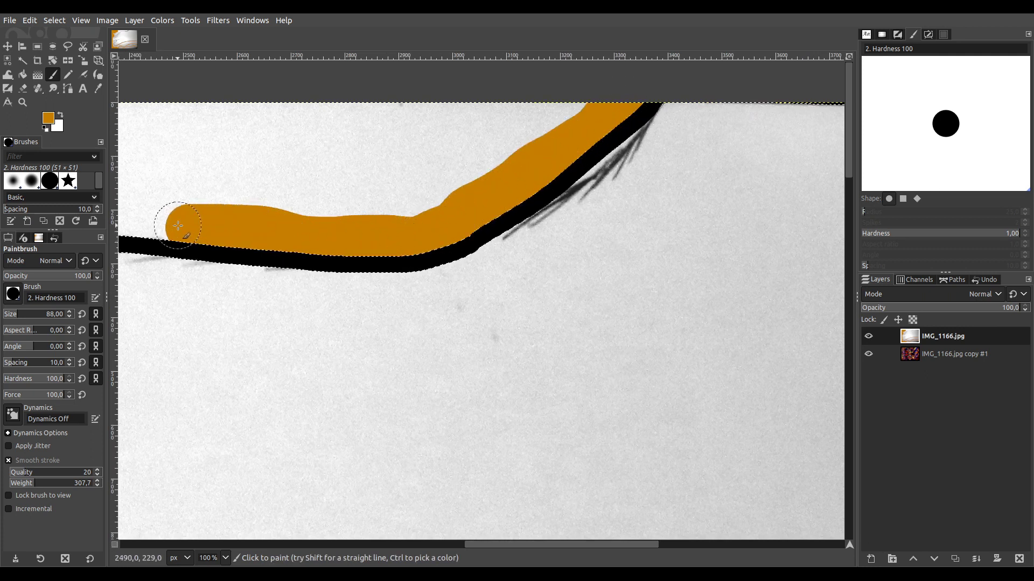
key(space)
mouse_move(743, 280)
mouse_down()
mouse_move(684, 272)
mouse_move(630, 276)
mouse_move(698, 277)
mouse_move(492, 286)
mouse_move(272, 340)
mouse_up()
key(space)
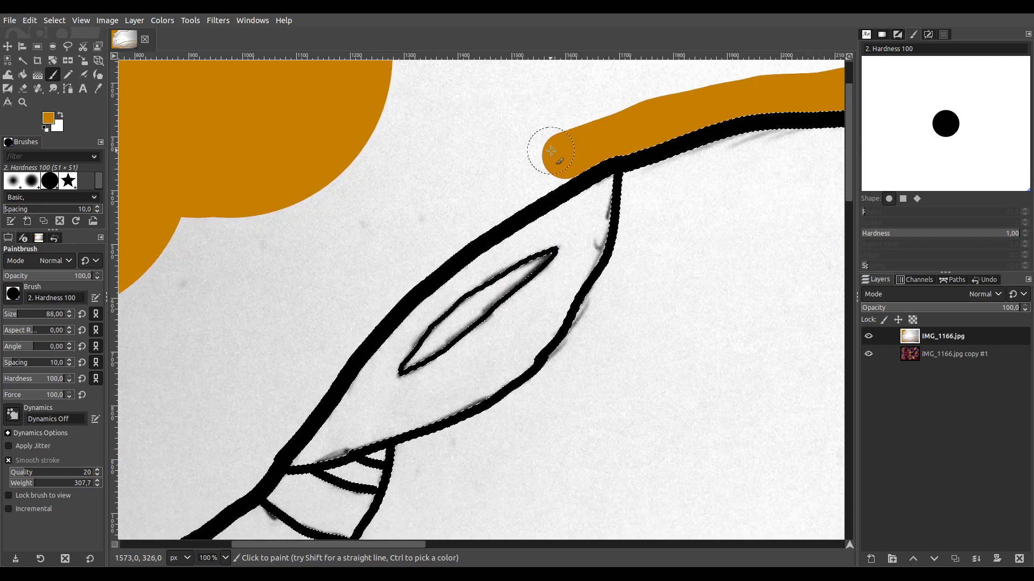
Continue the orange band along the outer edge of the eye and striped ridge to the painted area before the snout.
mouse_move(565, 161)
mouse_down()
mouse_move(435, 241)
mouse_move(527, 188)
mouse_move(437, 244)
mouse_move(291, 393)
mouse_up()
key(space)
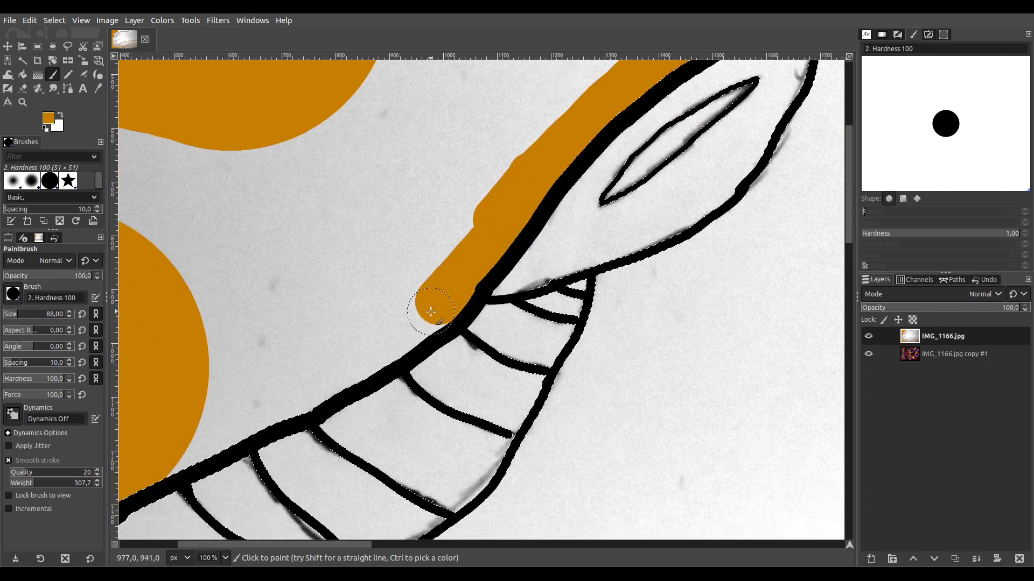
scroll(374, 348, down, 5)
scroll(375, 258, left, 5)
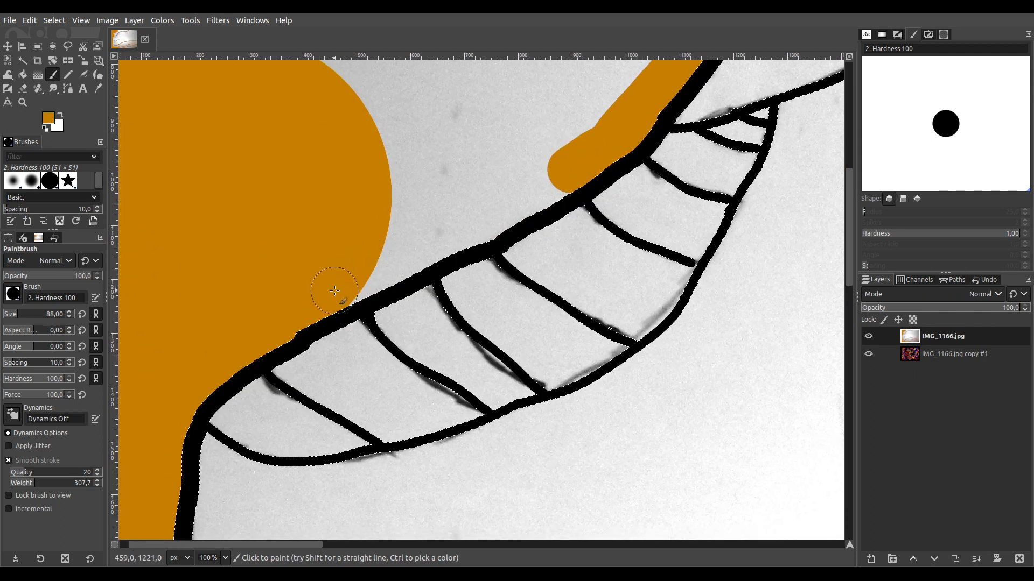
drag(402, 260, 583, 167)
Paint the rear corner of the open mouth orange with the size 88 brush.
scroll(620, 130, down, 4)
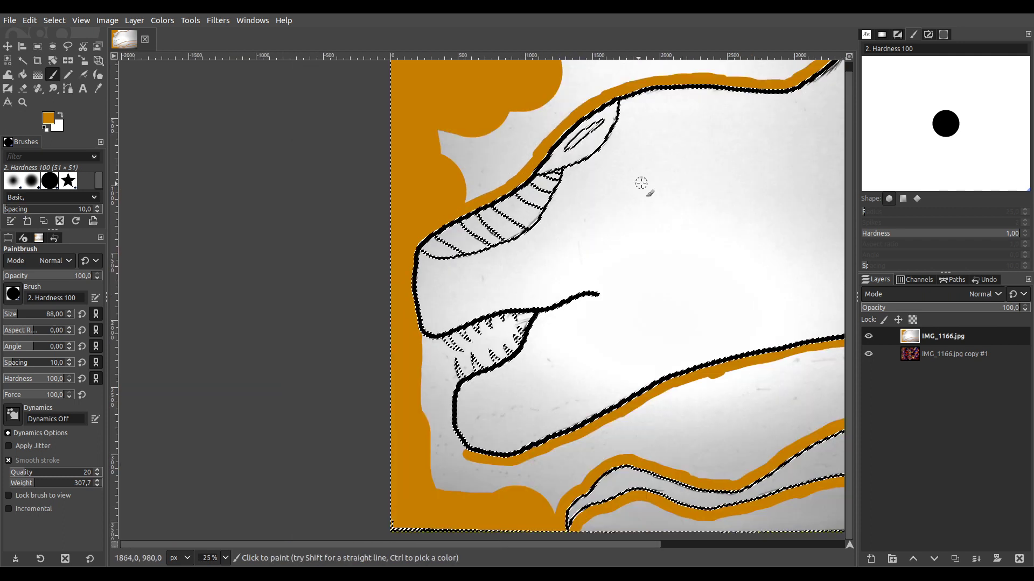
scroll(509, 362, up, 6)
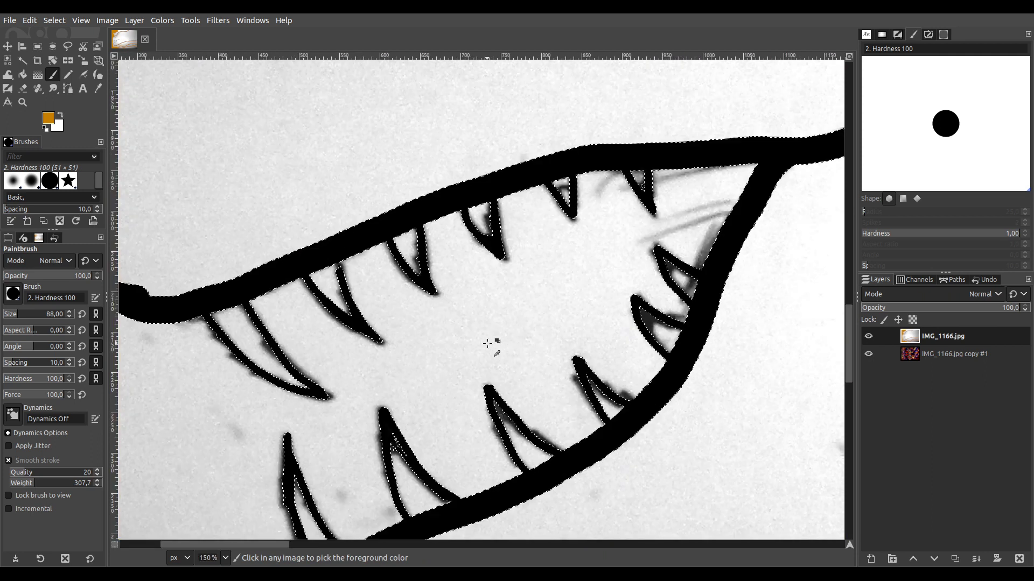
scroll(428, 313, right, 1)
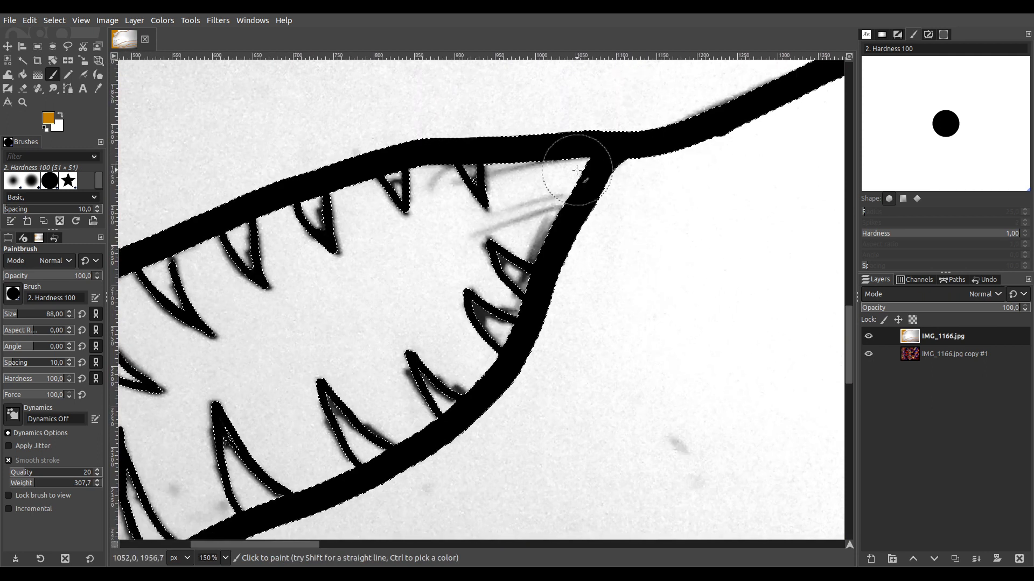
drag(570, 176, 525, 188)
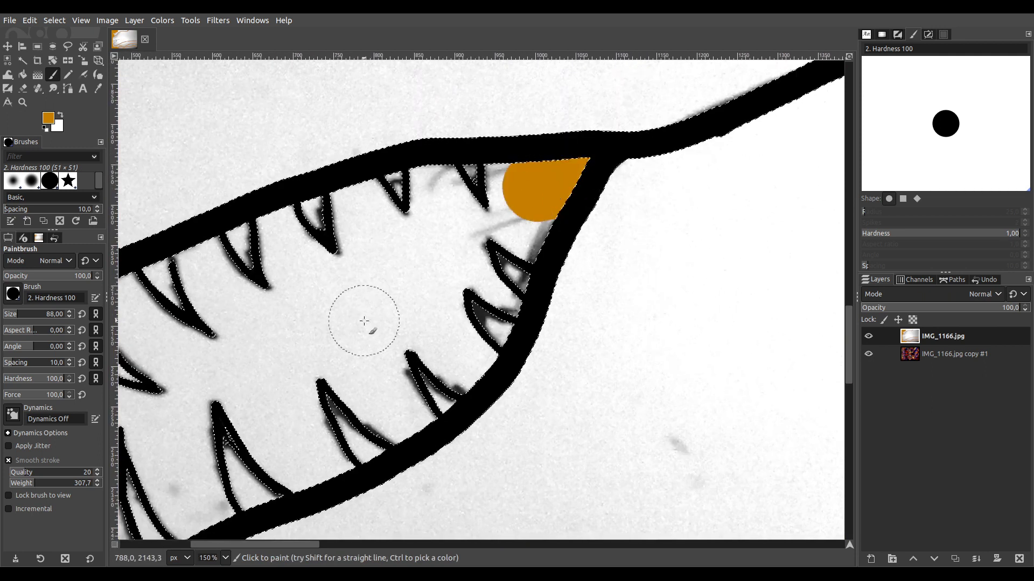
Set the brush size to 26 and paint orange around the rearmost upper teeth at the back of the mouth.
drag(14, 318, 11, 319)
scroll(485, 187, up, 3)
drag(516, 141, 529, 143)
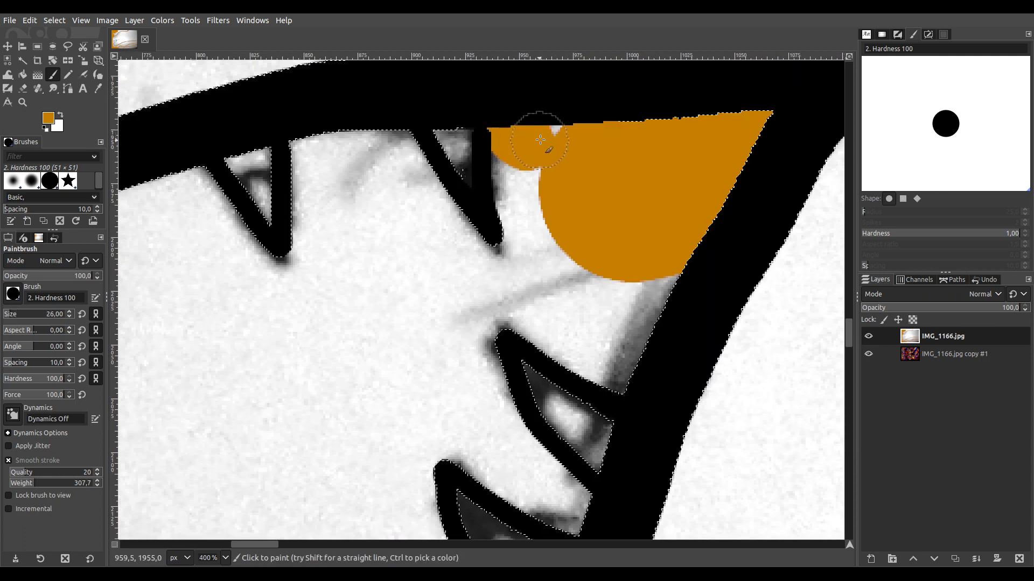
mouse_move(516, 188)
mouse_down()
mouse_move(516, 230)
mouse_move(534, 257)
mouse_move(596, 304)
mouse_move(659, 273)
mouse_move(624, 352)
mouse_up()
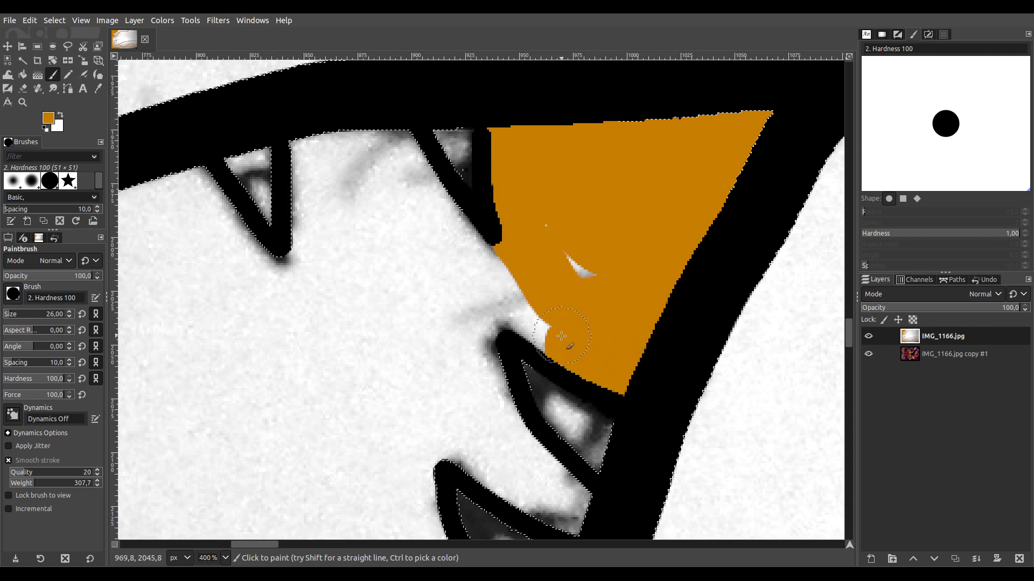
mouse_move(398, 159)
mouse_down()
mouse_move(393, 150)
mouse_move(474, 249)
mouse_move(390, 192)
mouse_move(358, 143)
mouse_move(301, 151)
mouse_move(306, 272)
mouse_up()
drag(385, 241, 521, 300)
Paint orange around the two rearmost lower teeth and up to the back edge of the next tooth.
scroll(432, 295, down, 3)
scroll(431, 295, right, 2)
mouse_move(518, 421)
mouse_down()
mouse_move(436, 339)
mouse_move(418, 305)
mouse_move(412, 235)
mouse_up()
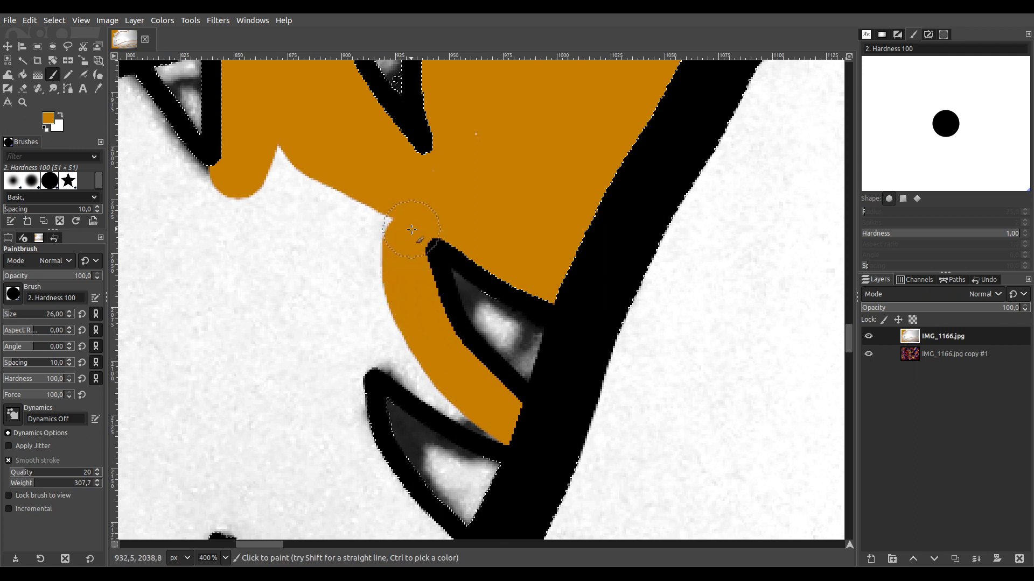
scroll(431, 270, down, 3)
scroll(431, 269, left, 1)
mouse_move(480, 259)
mouse_down()
mouse_move(429, 237)
mouse_move(394, 246)
mouse_move(390, 262)
mouse_move(397, 326)
mouse_move(475, 428)
mouse_up()
scroll(481, 455, down, 3)
scroll(481, 455, left, 1)
mouse_move(538, 346)
mouse_down()
mouse_move(491, 392)
mouse_move(454, 409)
mouse_move(427, 371)
mouse_move(361, 320)
mouse_move(361, 305)
mouse_up()
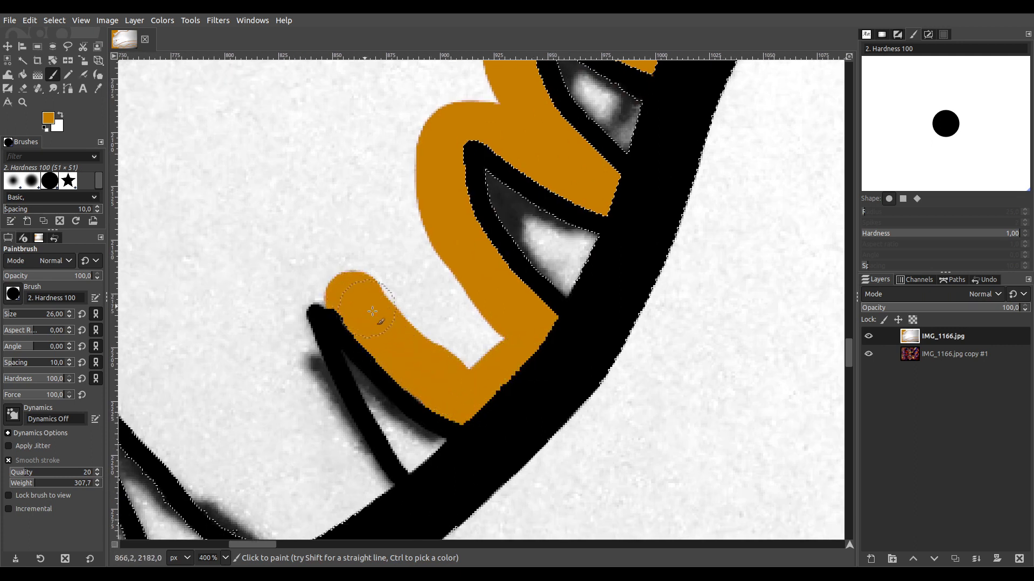
Continue the orange around the third lower tooth from the rear towards the next tooth.
mouse_move(425, 383)
mouse_down()
mouse_move(477, 337)
mouse_move(429, 277)
mouse_move(489, 392)
mouse_move(448, 314)
mouse_up()
scroll(448, 313, down, 2)
scroll(448, 313, left, 4)
mouse_move(500, 223)
mouse_down()
mouse_move(463, 269)
mouse_move(466, 295)
mouse_move(488, 326)
mouse_move(465, 284)
mouse_move(543, 428)
mouse_move(473, 464)
mouse_move(456, 467)
mouse_move(386, 418)
mouse_move(273, 293)
mouse_move(383, 365)
mouse_move(444, 430)
mouse_move(470, 432)
mouse_move(484, 403)
mouse_move(453, 358)
mouse_move(420, 263)
mouse_move(399, 243)
mouse_up()
Extend the orange forward along the lower jaw, filling the gap between its two frontmost teeth.
scroll(639, 461, left, 5)
scroll(518, 473, down, 5)
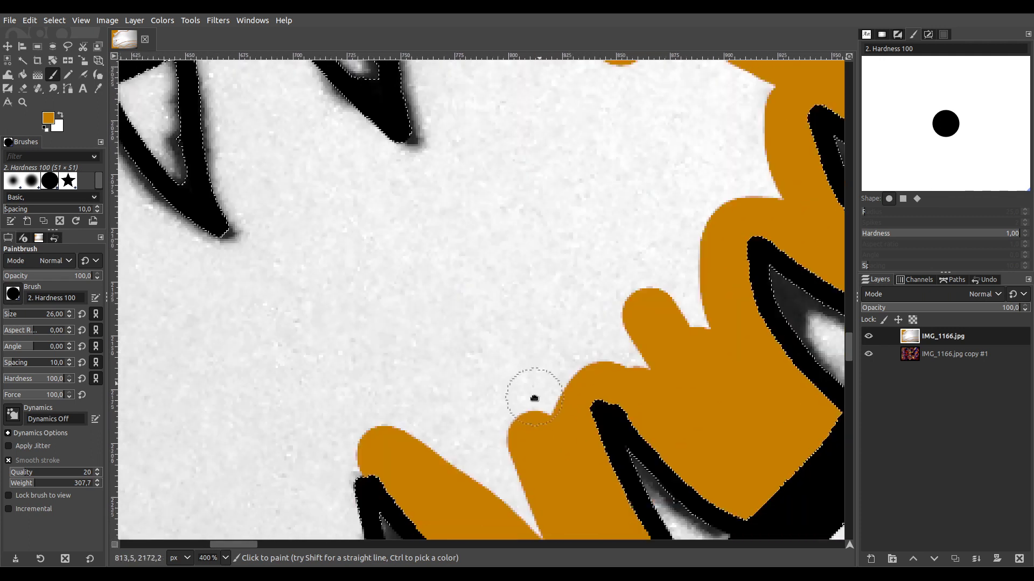
scroll(511, 96, up, 3)
mouse_move(536, 185)
mouse_down()
mouse_move(520, 194)
mouse_move(552, 268)
mouse_up()
mouse_move(536, 214)
mouse_down()
mouse_move(562, 304)
mouse_move(633, 418)
mouse_move(520, 450)
mouse_move(433, 403)
mouse_move(302, 217)
mouse_move(471, 399)
mouse_move(562, 409)
mouse_move(503, 296)
mouse_move(524, 367)
mouse_move(452, 318)
mouse_move(422, 272)
mouse_move(543, 138)
mouse_up()
drag(321, 311, 413, 333)
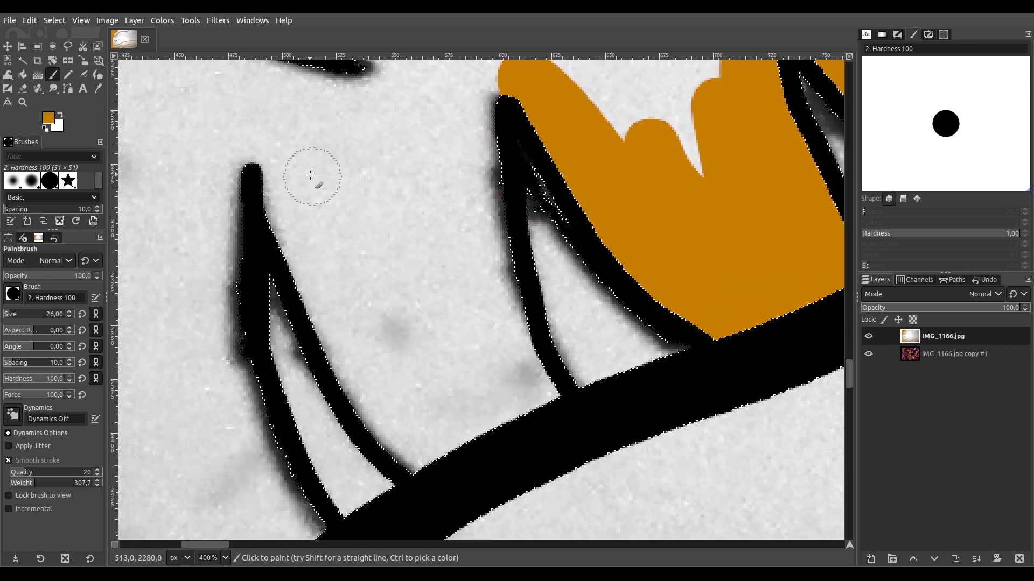
mouse_move(276, 167)
mouse_down()
mouse_move(356, 372)
mouse_move(412, 447)
mouse_move(433, 459)
mouse_move(537, 410)
mouse_move(482, 213)
mouse_move(482, 93)
mouse_move(462, 133)
mouse_move(308, 151)
mouse_move(389, 371)
mouse_move(414, 409)
mouse_move(452, 413)
mouse_move(472, 364)
mouse_move(480, 378)
mouse_move(438, 175)
mouse_move(368, 179)
mouse_move(351, 202)
mouse_move(398, 286)
mouse_move(432, 400)
mouse_move(401, 189)
mouse_up()
Paint an orange band along the outer edge of the frontmost lower tooth down to the jaw outline.
scroll(427, 249, down, 3)
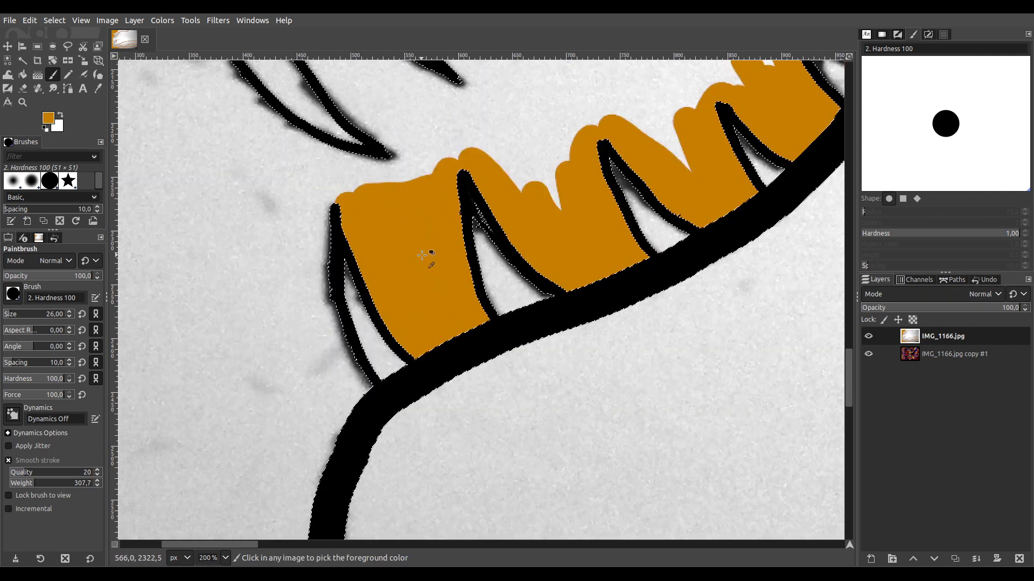
scroll(503, 318, left, 3)
scroll(503, 319, up, 3)
mouse_move(457, 132)
mouse_down()
mouse_move(439, 177)
mouse_move(447, 326)
mouse_move(474, 417)
mouse_move(544, 525)
mouse_up()
scroll(458, 313, up, 2)
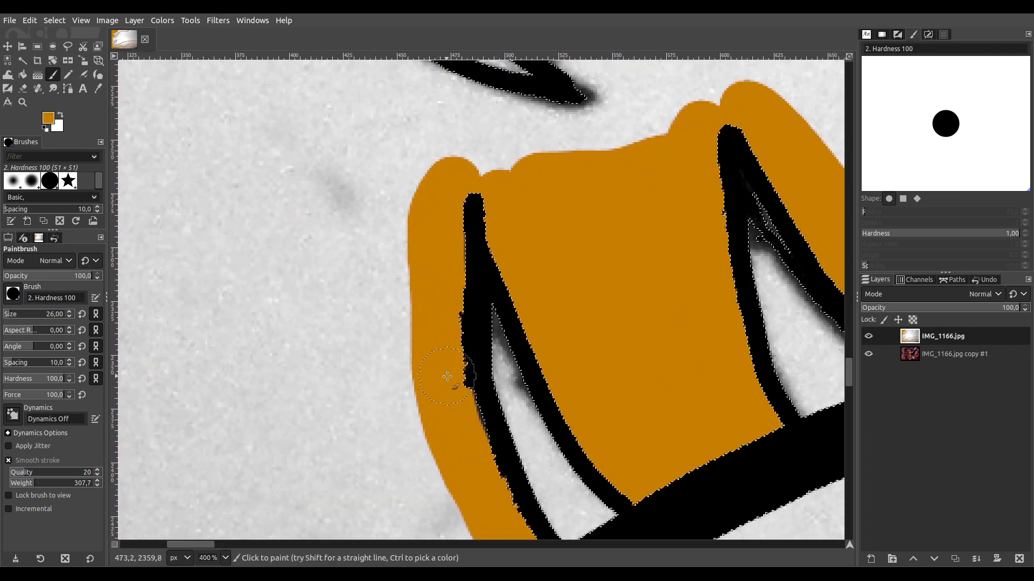
Paint orange beneath the snout's outline and along the frontmost upper tooth around its tip.
scroll(422, 260, left, 5)
scroll(422, 173, up, 6)
mouse_move(229, 151)
mouse_down()
mouse_move(443, 231)
mouse_move(508, 213)
mouse_move(545, 229)
mouse_move(568, 288)
mouse_move(567, 275)
mouse_up()
mouse_move(603, 309)
mouse_down()
mouse_move(664, 364)
mouse_move(627, 357)
mouse_up()
scroll(628, 358, right, 8)
scroll(627, 357, down, 3)
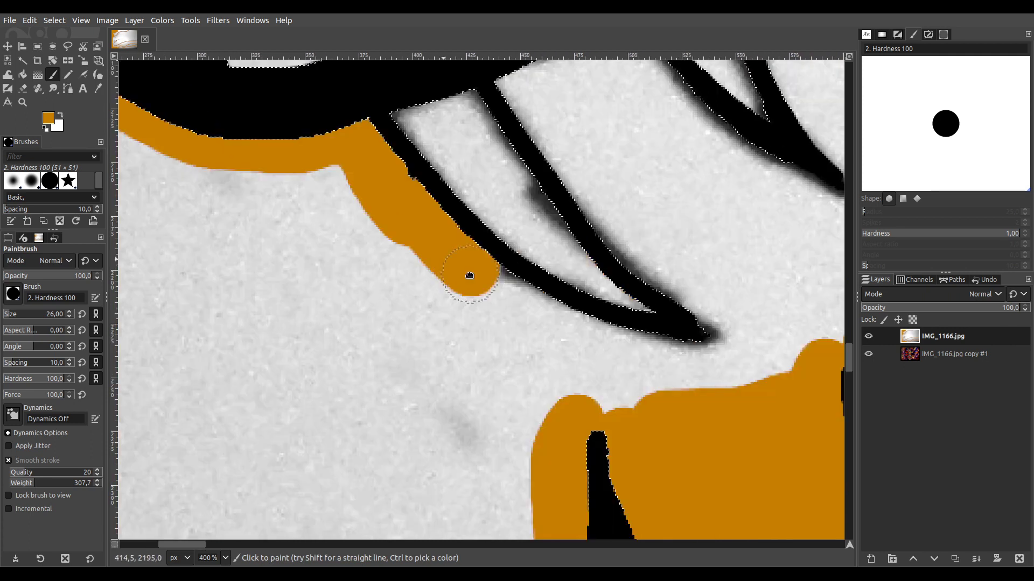
mouse_move(228, 215)
mouse_down()
mouse_move(324, 253)
mouse_move(385, 270)
mouse_move(433, 277)
mouse_move(464, 264)
mouse_move(474, 243)
mouse_move(379, 150)
mouse_up()
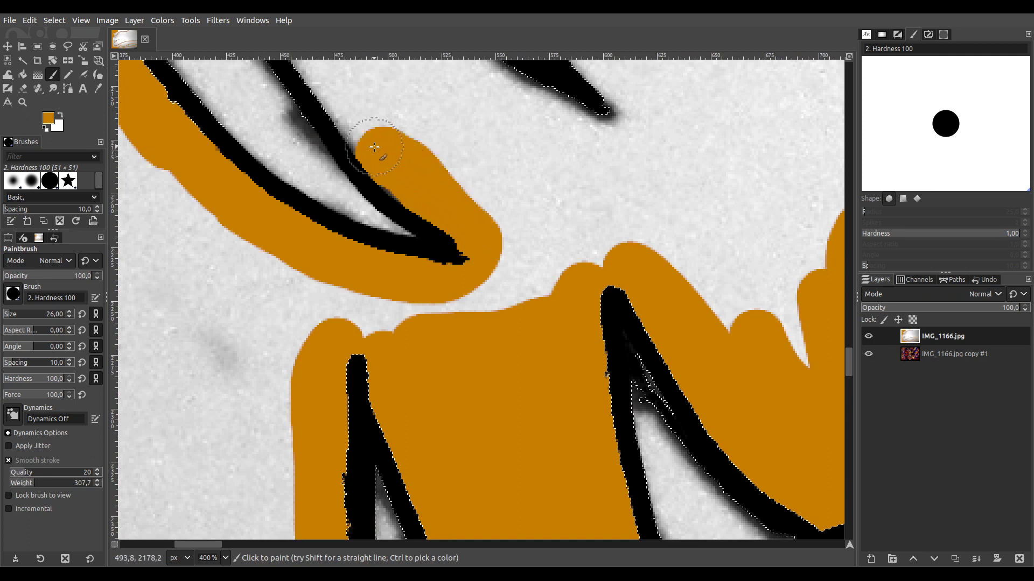
Fill the gap between the two frontmost upper teeth with orange, reaching the second tooth's tip.
scroll(433, 193, up, 3)
scroll(433, 193, left, 2)
mouse_move(436, 289)
mouse_down()
mouse_move(398, 218)
mouse_move(346, 157)
mouse_move(455, 118)
mouse_move(552, 226)
mouse_move(627, 282)
mouse_move(689, 298)
mouse_up()
mouse_move(599, 251)
mouse_down()
mouse_move(554, 246)
mouse_move(394, 145)
mouse_move(408, 175)
mouse_move(434, 154)
mouse_move(459, 222)
mouse_move(509, 283)
mouse_move(569, 328)
mouse_move(531, 323)
mouse_up()
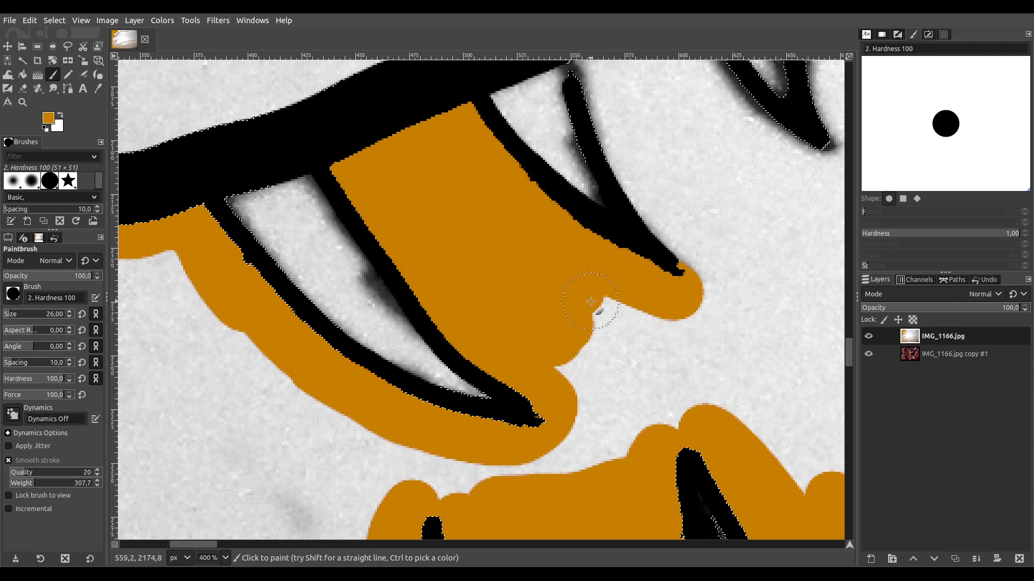
Fill the gap between the second and third upper teeth from the front with orange.
scroll(582, 295, right, 8)
scroll(581, 295, up, 5)
click(371, 194)
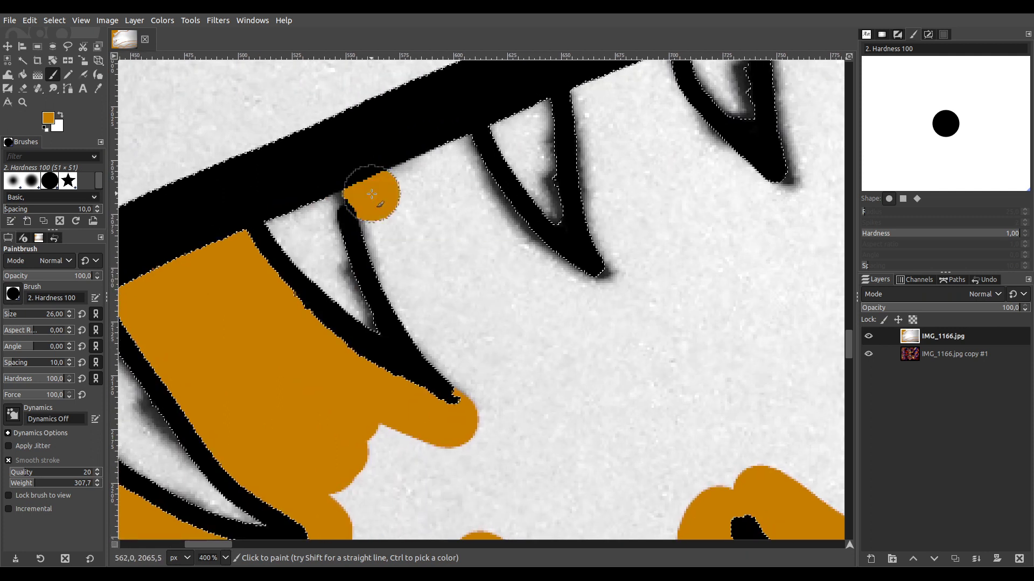
mouse_move(373, 198)
mouse_down()
mouse_move(427, 325)
mouse_move(476, 386)
mouse_move(559, 341)
mouse_move(570, 280)
mouse_move(525, 248)
mouse_move(457, 153)
mouse_move(407, 176)
mouse_move(517, 389)
mouse_up()
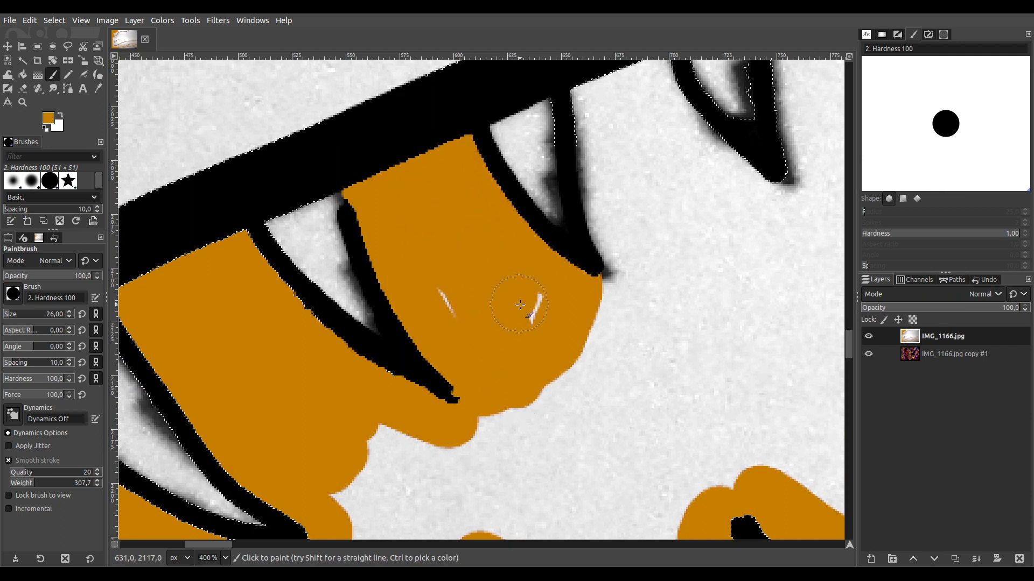
mouse_move(442, 284)
mouse_down()
mouse_move(556, 270)
mouse_move(200, 377)
mouse_up()
Fill the remaining gaps between the upper teeth with orange until they join the painted rear of the mouth.
mouse_move(310, 217)
mouse_down()
mouse_move(257, 242)
mouse_move(278, 411)
mouse_move(304, 422)
mouse_move(322, 237)
mouse_up()
drag(361, 307, 413, 341)
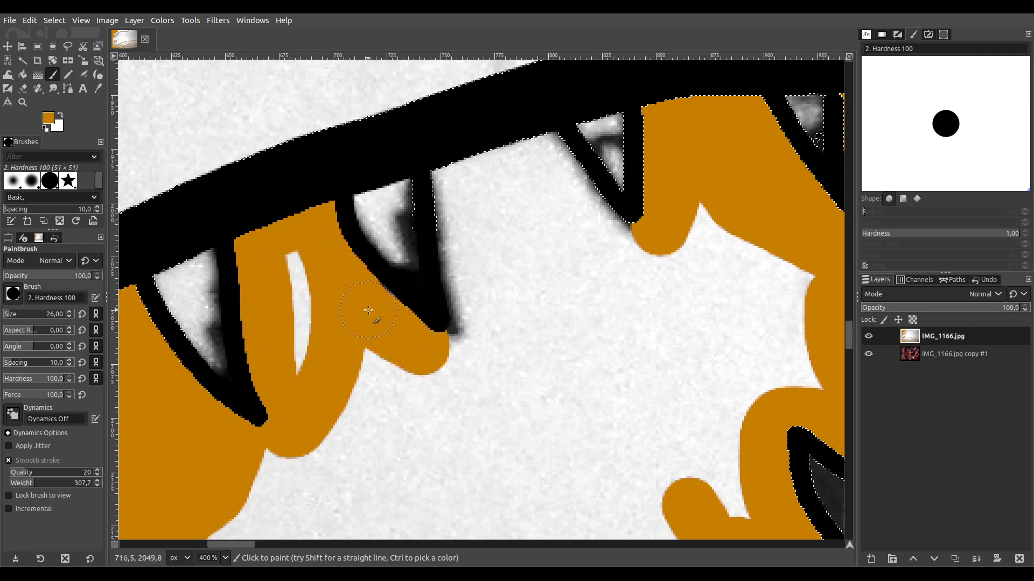
drag(285, 261, 302, 350)
scroll(430, 301, right, 5)
scroll(430, 301, up, 2)
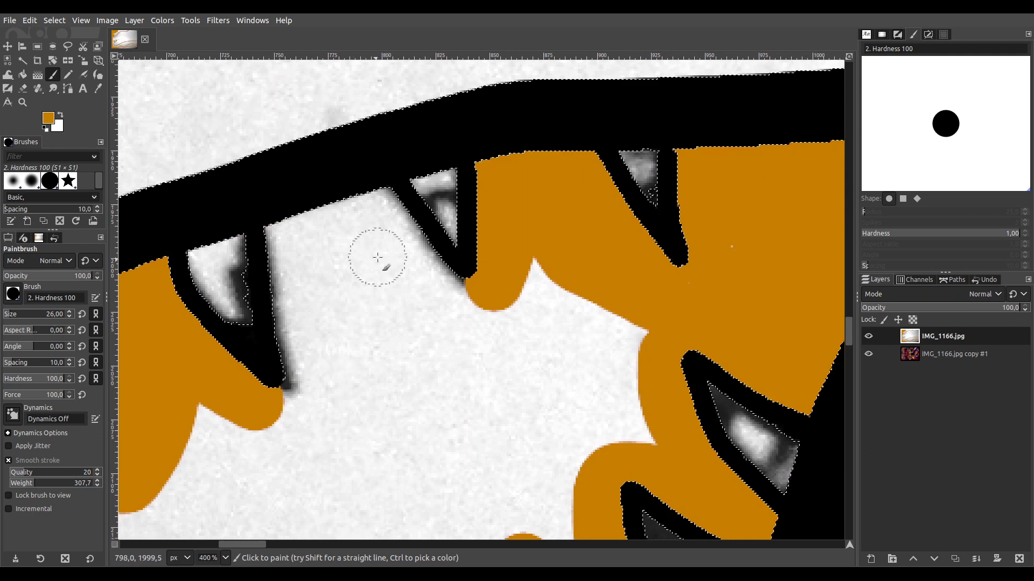
mouse_move(379, 197)
mouse_down()
mouse_move(309, 215)
mouse_move(281, 241)
mouse_move(311, 389)
mouse_move(286, 409)
mouse_move(444, 349)
mouse_move(481, 322)
mouse_move(385, 222)
mouse_up()
mouse_move(329, 253)
mouse_down()
mouse_move(331, 304)
mouse_move(366, 348)
mouse_up()
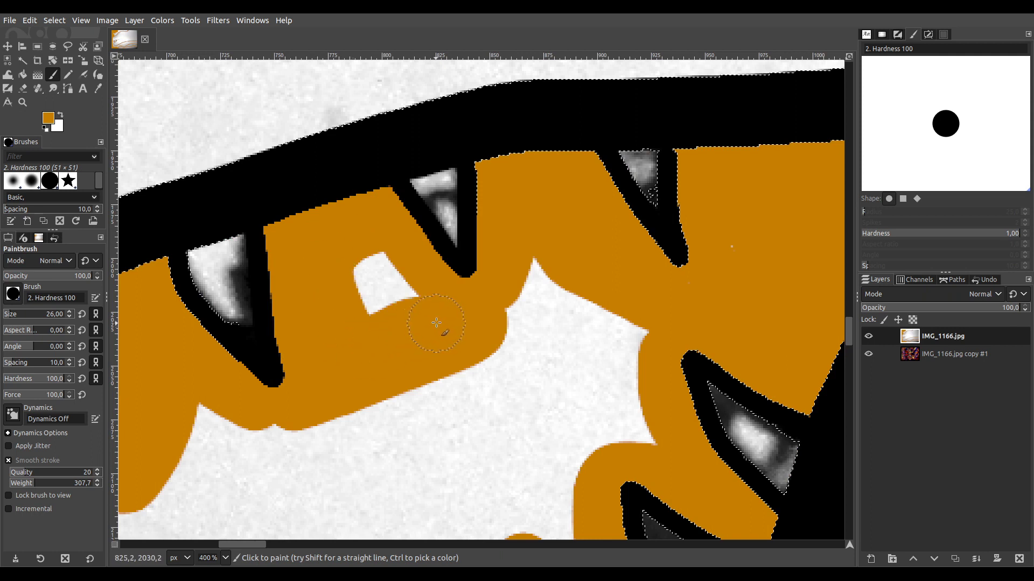
drag(436, 324, 362, 277)
Set the brush size to 78 and fill the white centre of the mouth between the tooth rows with orange.
scroll(583, 348, down, 4)
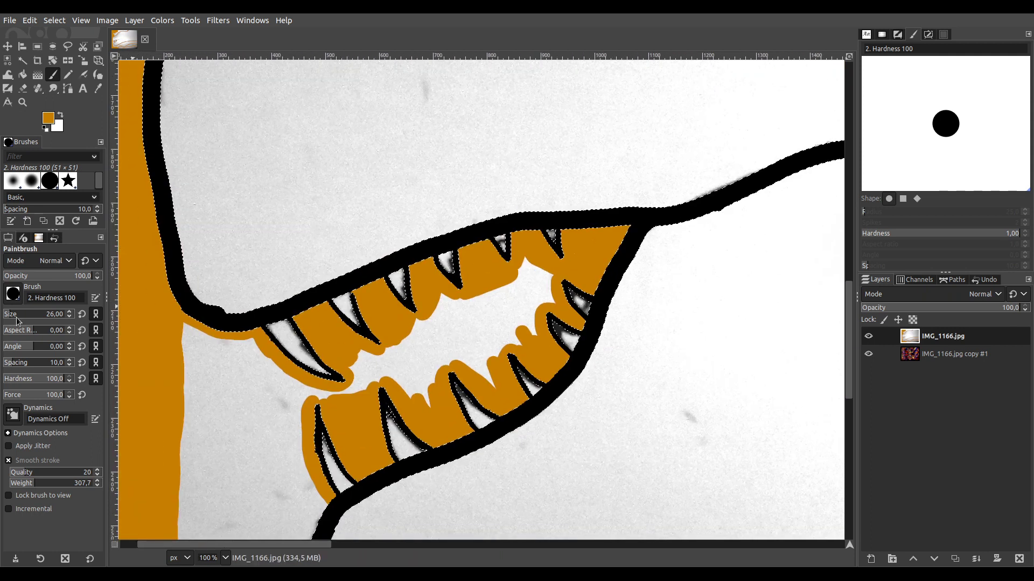
key(2)
drag(561, 231, 572, 216)
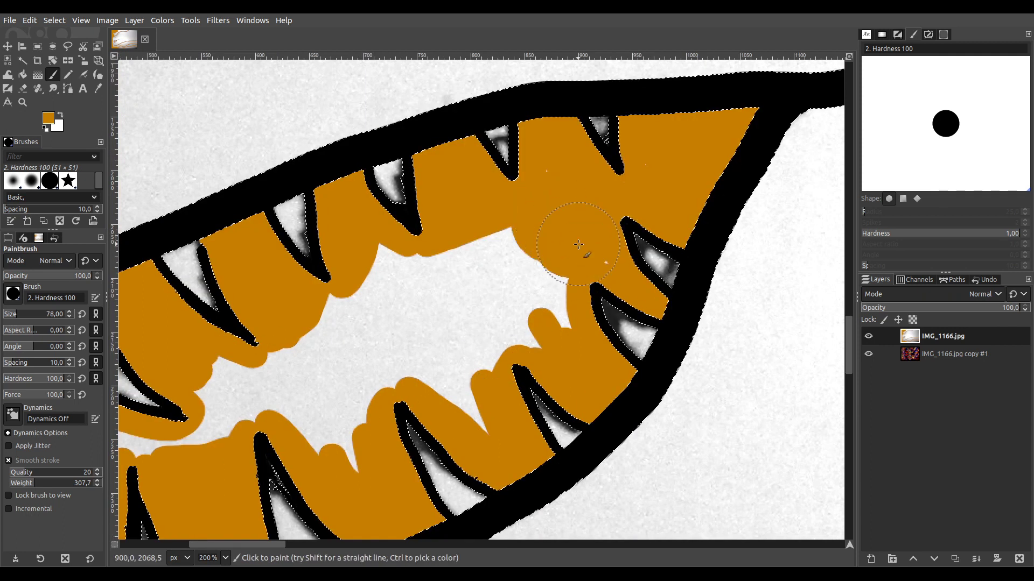
mouse_move(546, 217)
mouse_down()
mouse_move(535, 263)
mouse_move(548, 323)
mouse_move(538, 308)
mouse_move(488, 334)
mouse_move(463, 383)
mouse_up()
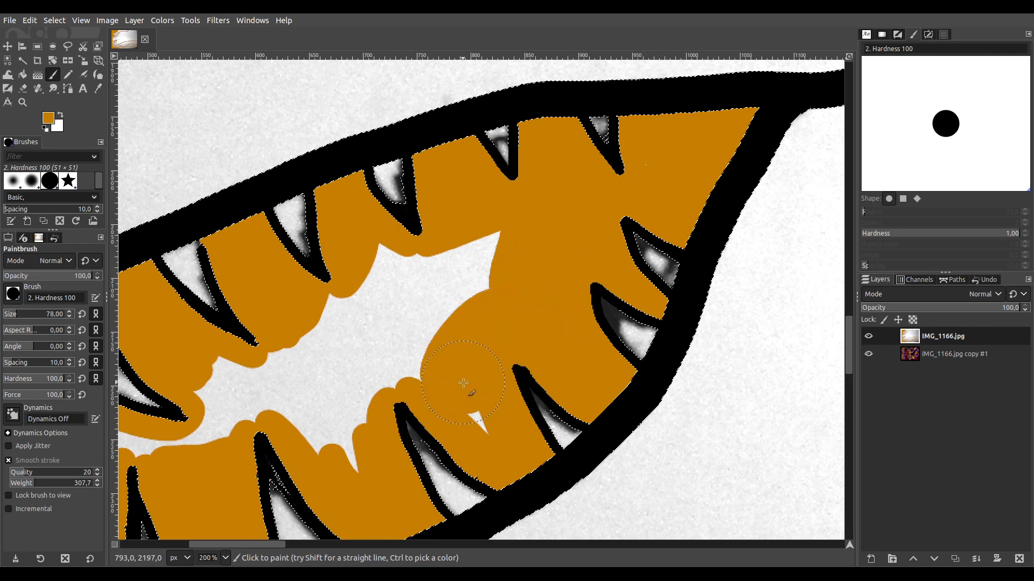
mouse_move(462, 346)
mouse_down()
mouse_move(513, 241)
mouse_move(485, 265)
mouse_move(383, 285)
mouse_move(390, 320)
mouse_move(418, 343)
mouse_move(380, 374)
mouse_up()
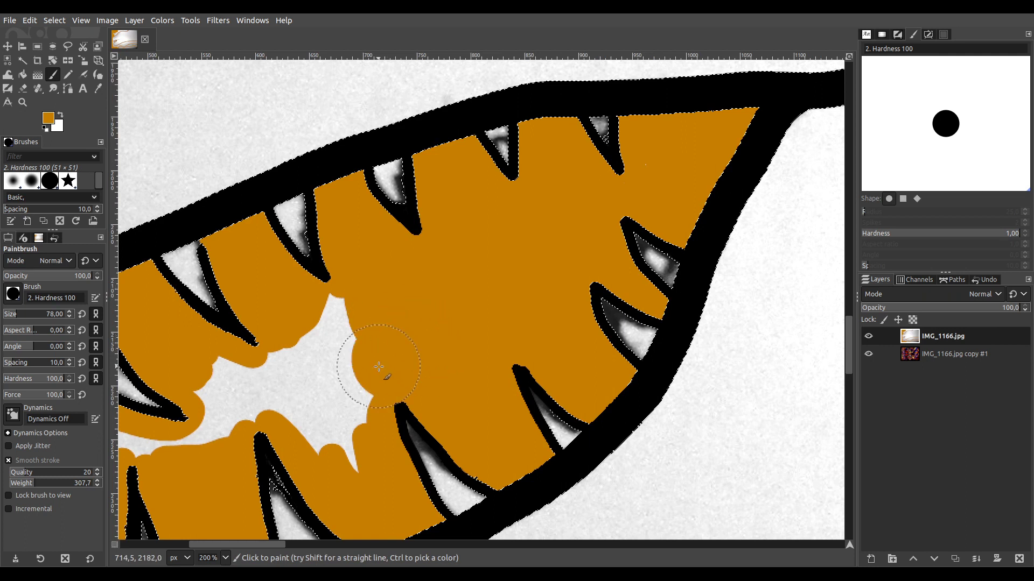
key(space)
click(508, 277)
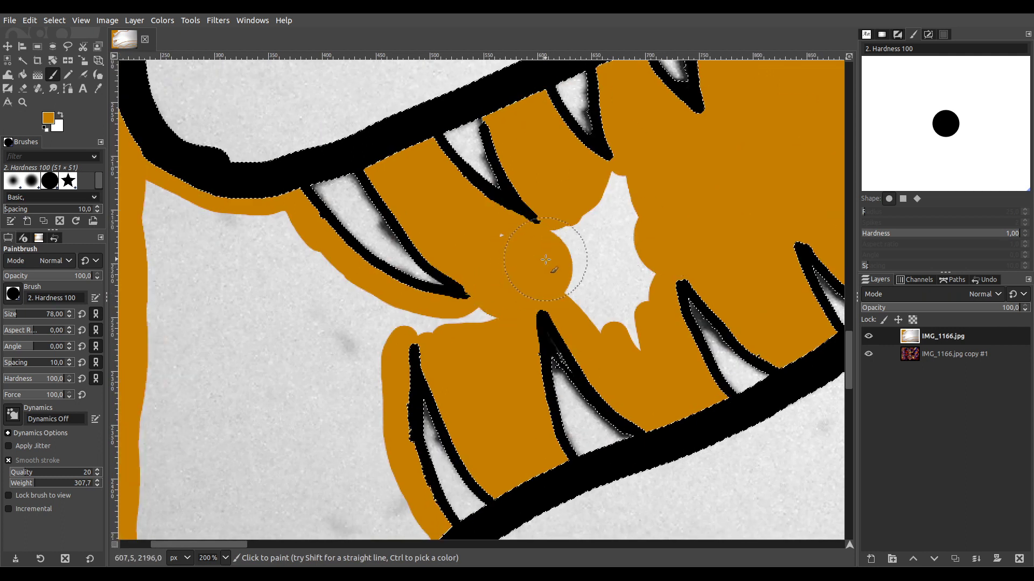
mouse_move(564, 252)
mouse_down()
mouse_move(619, 230)
mouse_move(631, 197)
mouse_move(616, 290)
mouse_up()
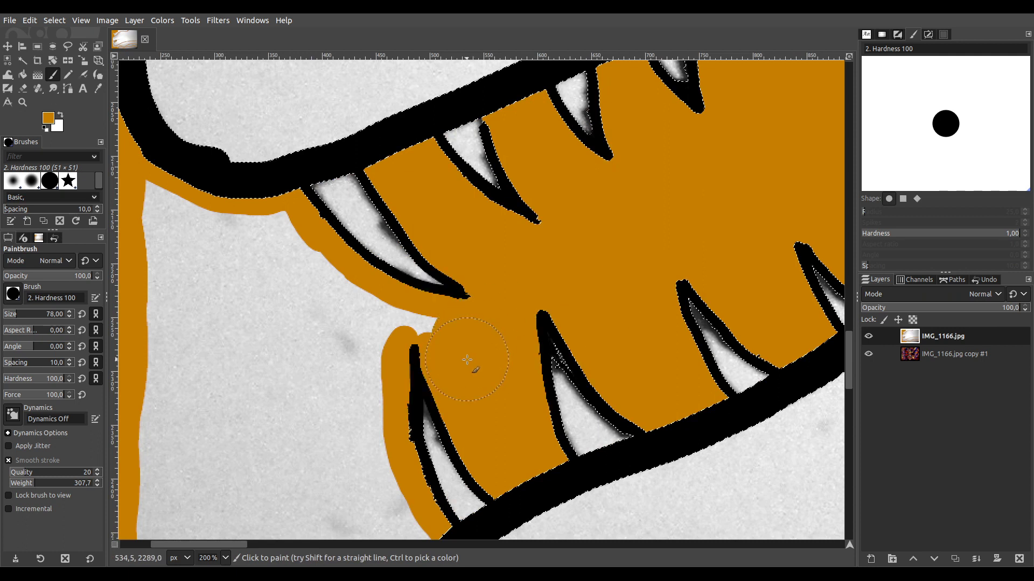
Paint the mouth's front opening and the area beneath the snout orange, joining the background band at the drawing's edge.
mouse_move(407, 325)
mouse_down()
mouse_move(370, 322)
mouse_move(253, 243)
mouse_up()
scroll(258, 248, left, 6)
scroll(259, 248, up, 2)
mouse_move(423, 304)
mouse_down()
mouse_move(336, 278)
mouse_move(309, 254)
mouse_up()
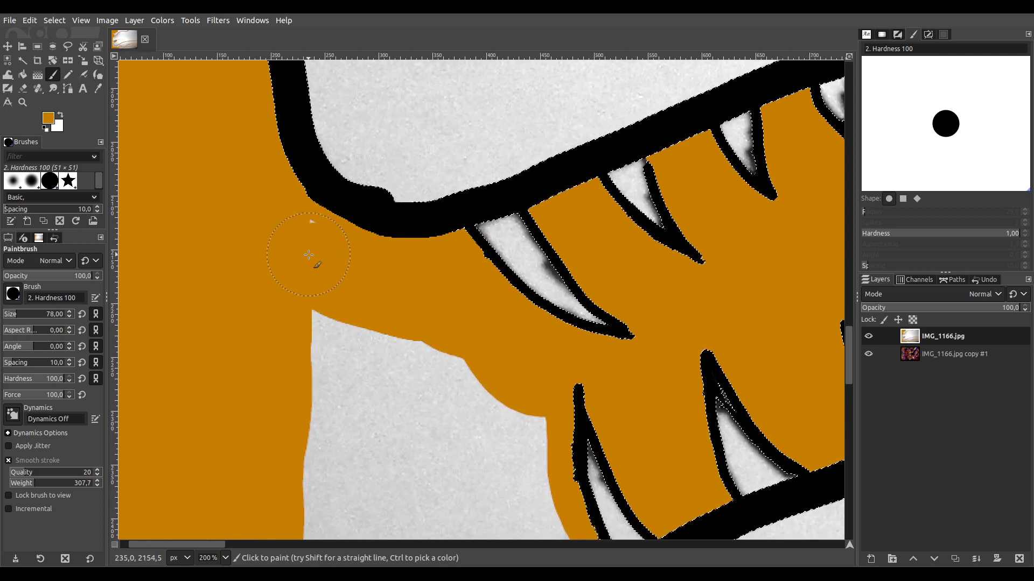
Paint an orange band along the front outline of the lower jaw until it joins the band beneath the chin.
scroll(312, 265, down, 2)
scroll(385, 387, down, 2)
scroll(386, 387, left, 1)
drag(455, 383, 441, 463)
scroll(440, 463, down, 5)
scroll(441, 463, left, 1)
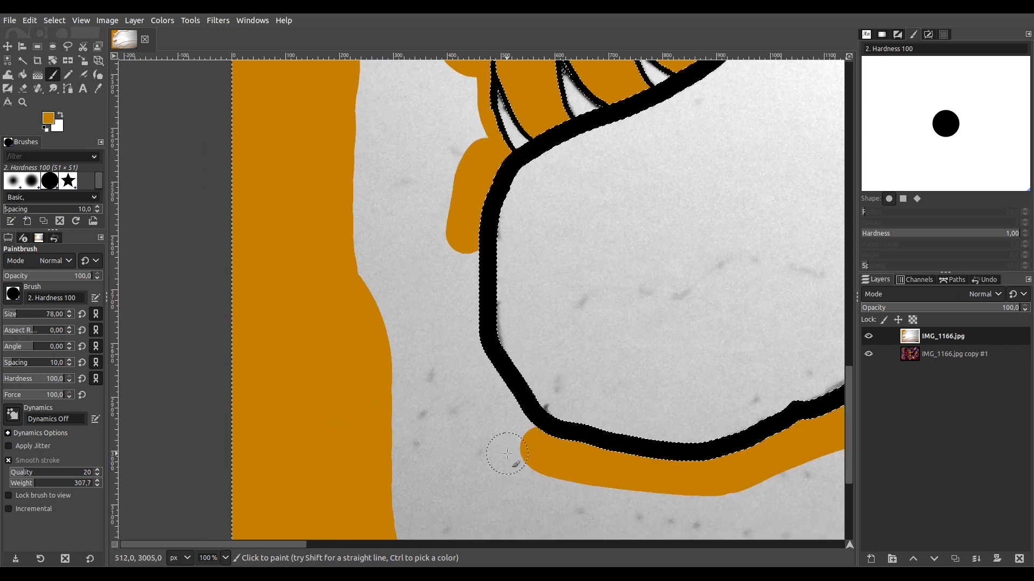
drag(532, 439, 498, 400)
mouse_move(467, 355)
mouse_down()
mouse_move(456, 298)
mouse_move(463, 236)
mouse_up()
Enlarge the brush to size 295 and paint the background in front of the mouth and below the chin orange.
scroll(473, 319, down, 3)
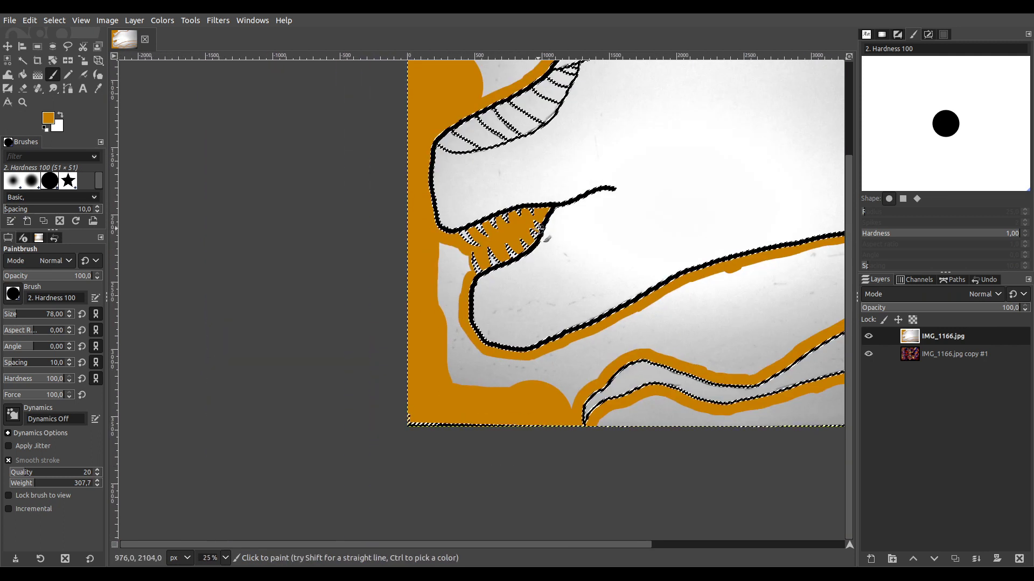
scroll(380, 461, up, 2)
drag(381, 461, 462, 282)
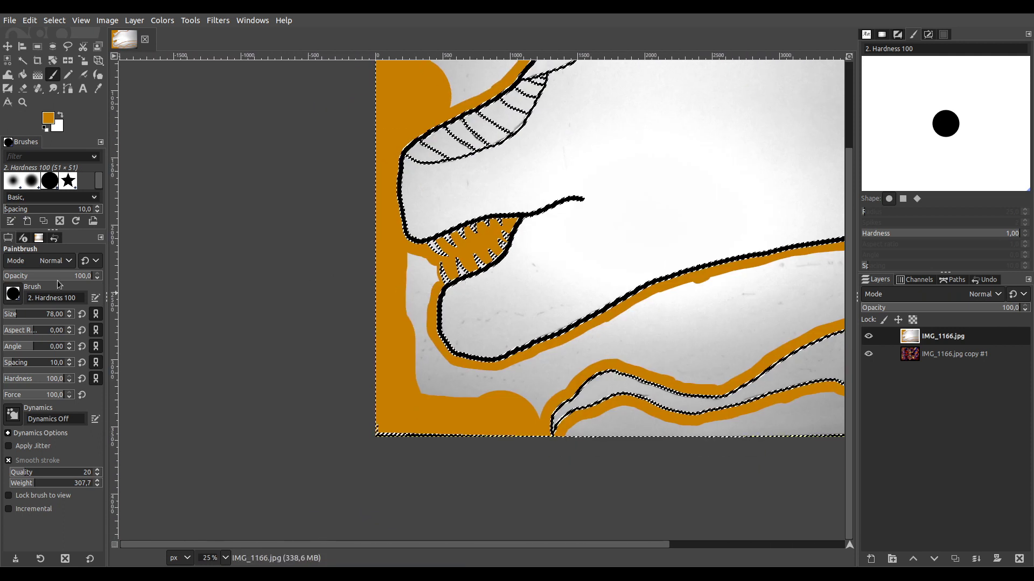
drag(23, 314, 42, 315)
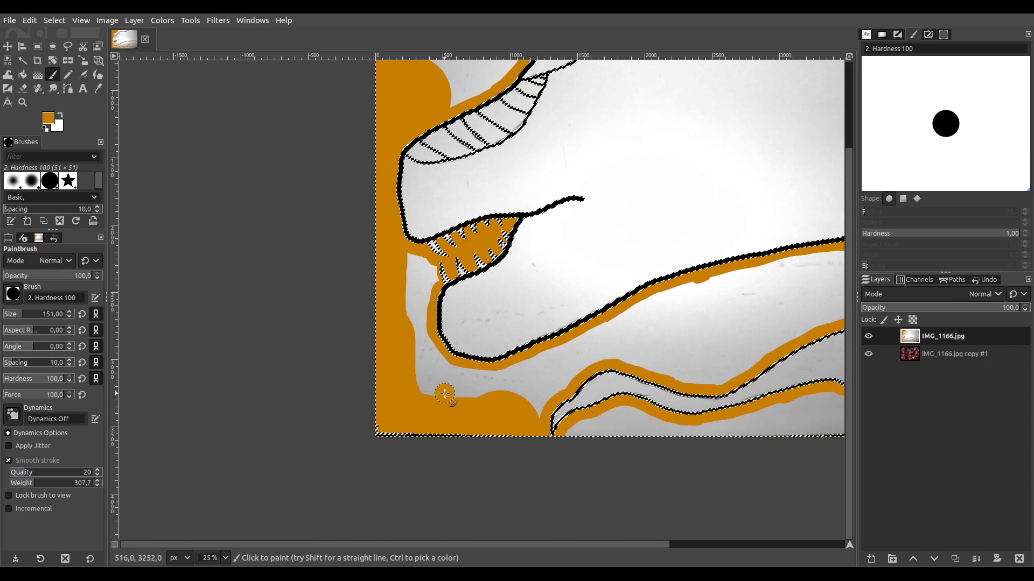
key(bracketright)
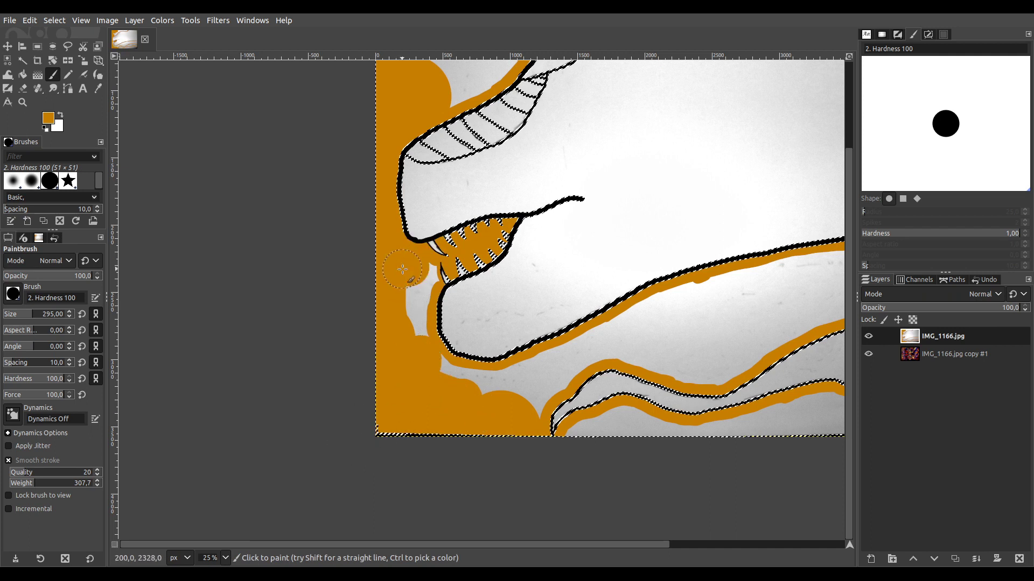
drag(416, 280, 420, 278)
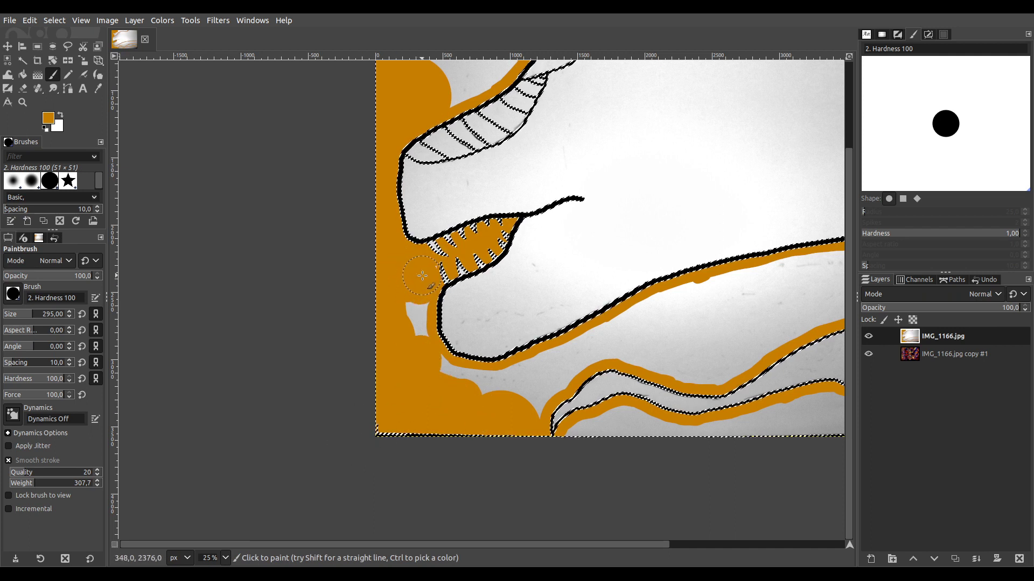
Fill the remaining white patch before the lower jaw and the gap under the chin with orange.
ctrl+scroll(419, 285, up, 4)
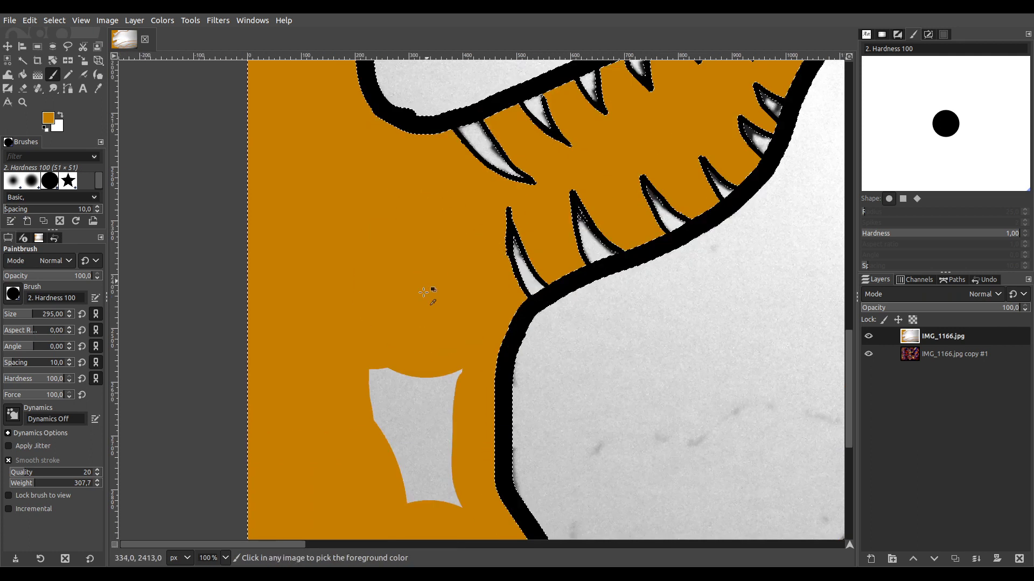
ctrl+scroll(431, 277, down, 2)
drag(410, 350, 422, 410)
scroll(422, 411, down, 2)
scroll(420, 400, down, 3)
scroll(377, 323, right, 2)
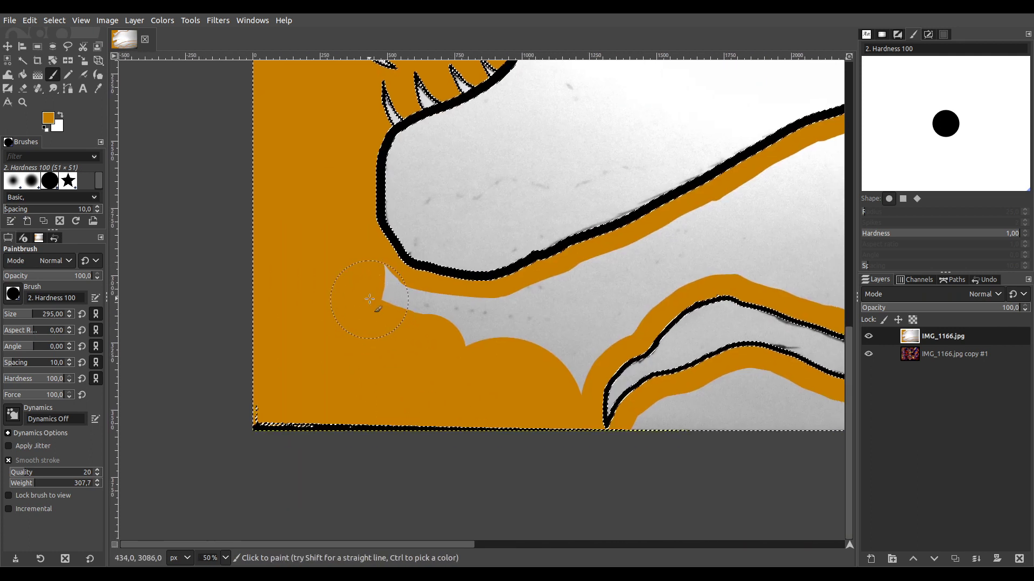
drag(439, 342, 492, 313)
Fill the background beneath the arm's lower outline with orange from the hand to the drawing's far corner.
scroll(208, 358, right, 12)
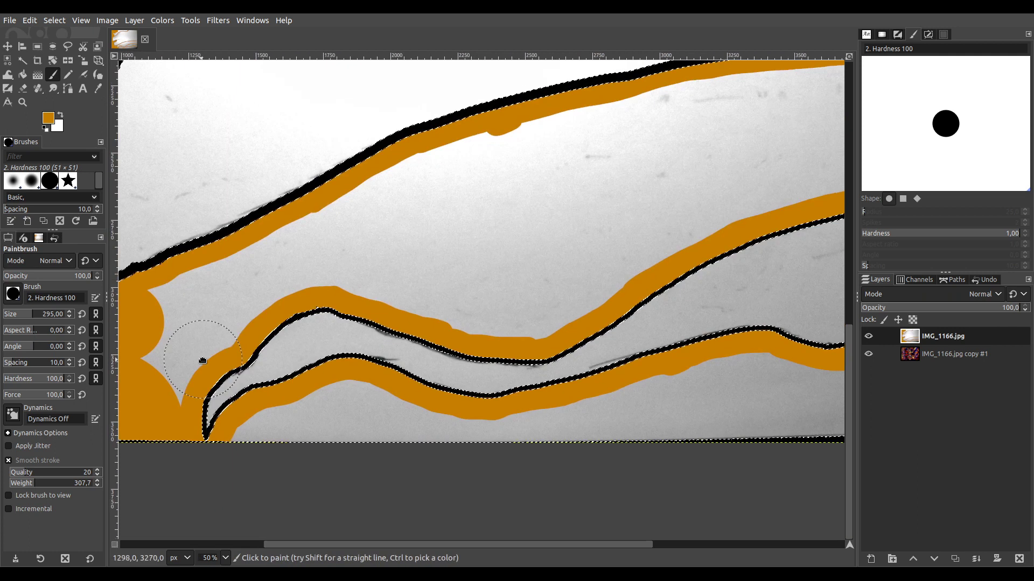
mouse_move(260, 468)
mouse_down()
mouse_move(276, 438)
mouse_move(356, 410)
mouse_up()
drag(504, 441, 734, 396)
scroll(341, 300, right, 11)
scroll(341, 300, down, 2)
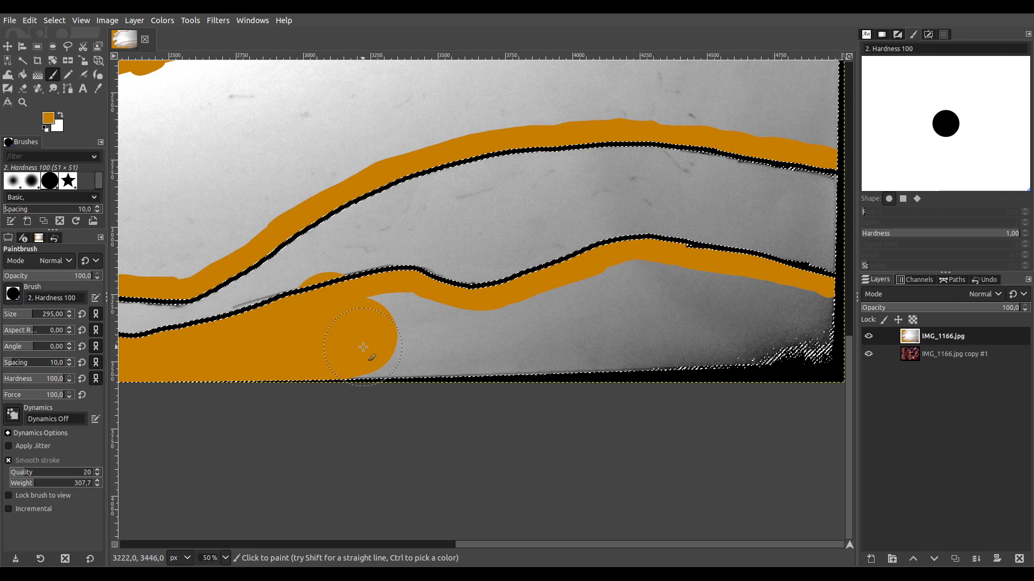
drag(374, 336, 497, 342)
drag(264, 391, 819, 357)
Paint the remaining grey background beneath the arm orange up to the drawing's far edge.
scroll(819, 357, right, 2)
scroll(819, 357, up, 1)
mouse_move(761, 404)
mouse_down()
mouse_move(696, 351)
mouse_move(468, 345)
mouse_up()
Fill the background between the neck's lower outline and the arm's upper outline with orange, working from the drawing's far edge towards the jaw.
scroll(519, 473, up, 3)
scroll(519, 473, right, 4)
mouse_move(524, 217)
mouse_down()
mouse_move(529, 303)
mouse_move(270, 277)
mouse_move(275, 215)
mouse_move(477, 216)
mouse_up()
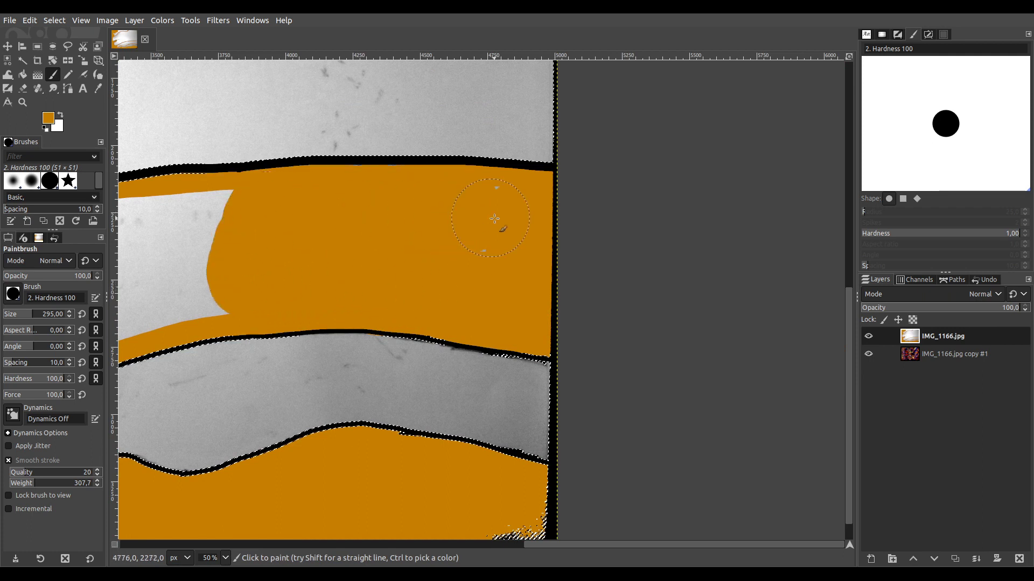
scroll(400, 233, left, 5)
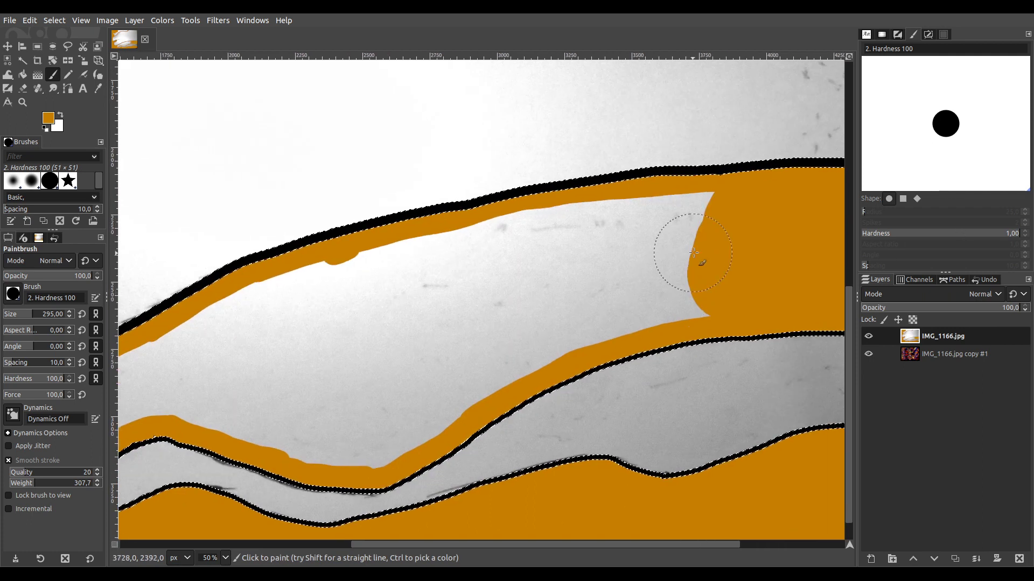
drag(708, 217, 586, 235)
drag(465, 264, 300, 304)
mouse_move(716, 291)
mouse_down()
mouse_move(498, 345)
mouse_move(402, 405)
mouse_up()
drag(632, 283, 313, 358)
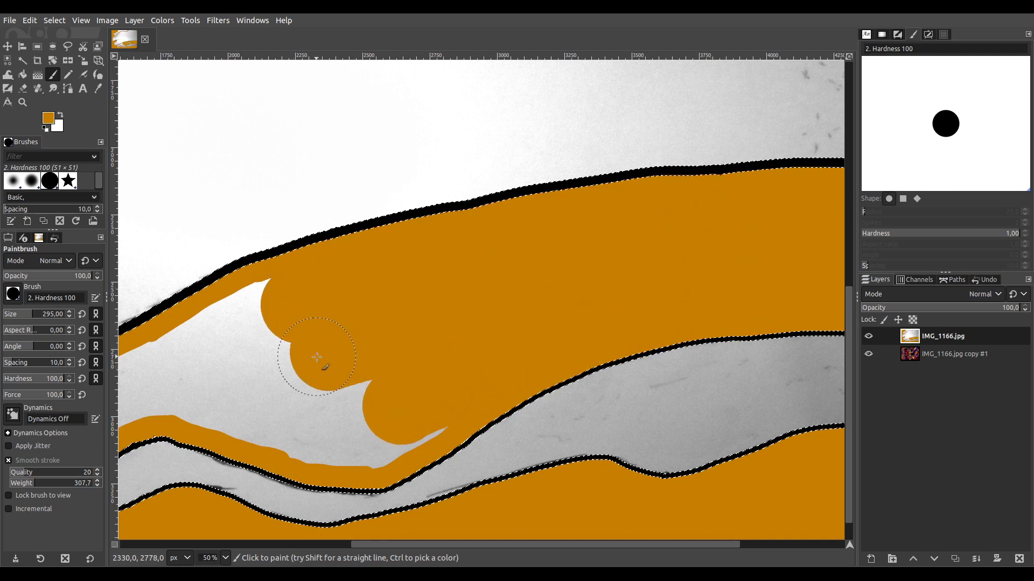
Fill the remaining white background between the lower jaw and the hand with orange.
scroll(619, 227, down, 3)
scroll(619, 227, left, 5)
mouse_move(629, 294)
mouse_down()
mouse_move(546, 318)
mouse_move(397, 276)
mouse_move(393, 243)
mouse_move(493, 188)
mouse_up()
drag(561, 253, 496, 258)
scroll(684, 227, down, 1)
scroll(684, 228, left, 5)
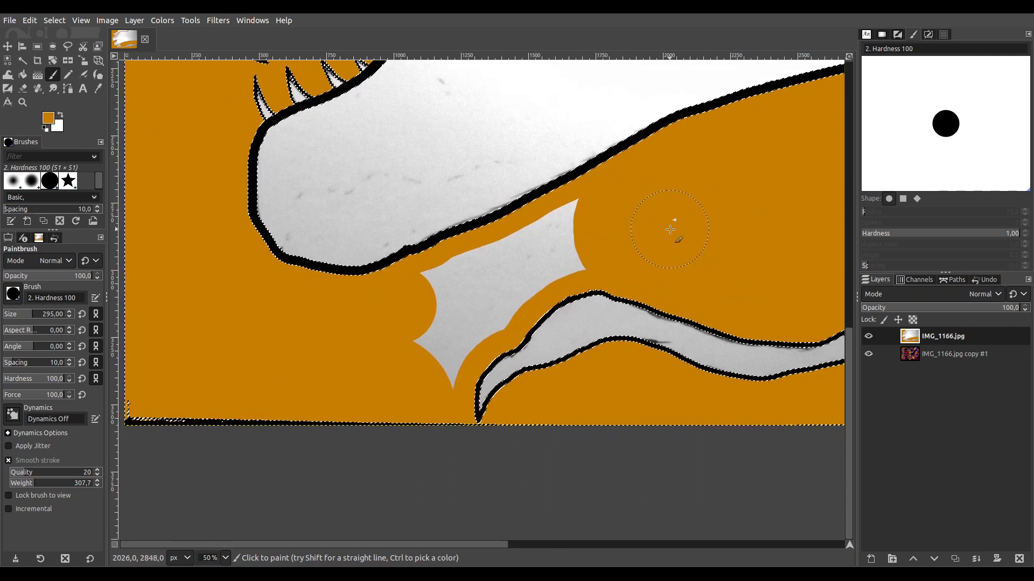
drag(613, 225, 434, 303)
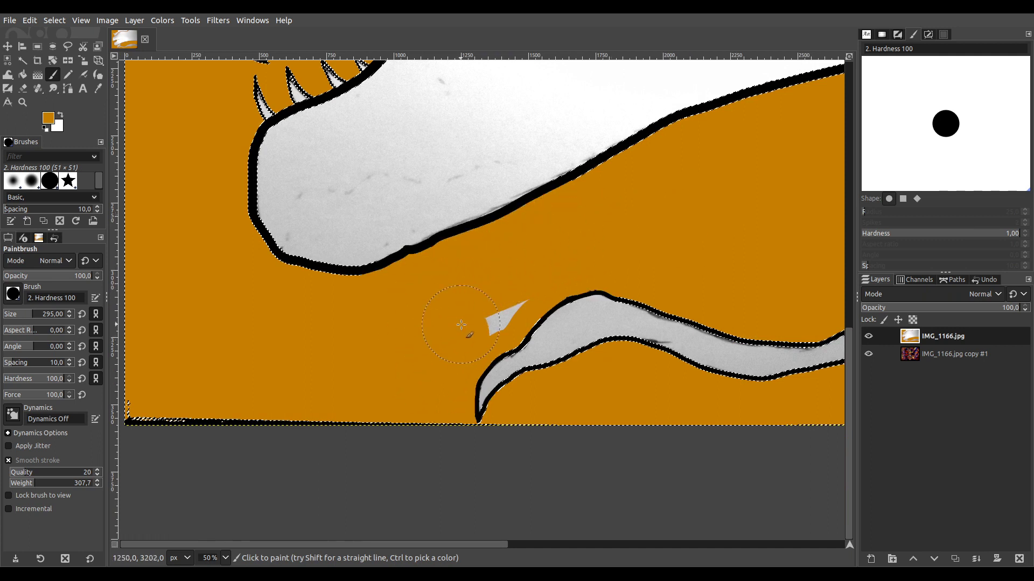
Fill the background above the head and snout with orange from the back of the neck to the existing orange area.
scroll(509, 284, down, 2)
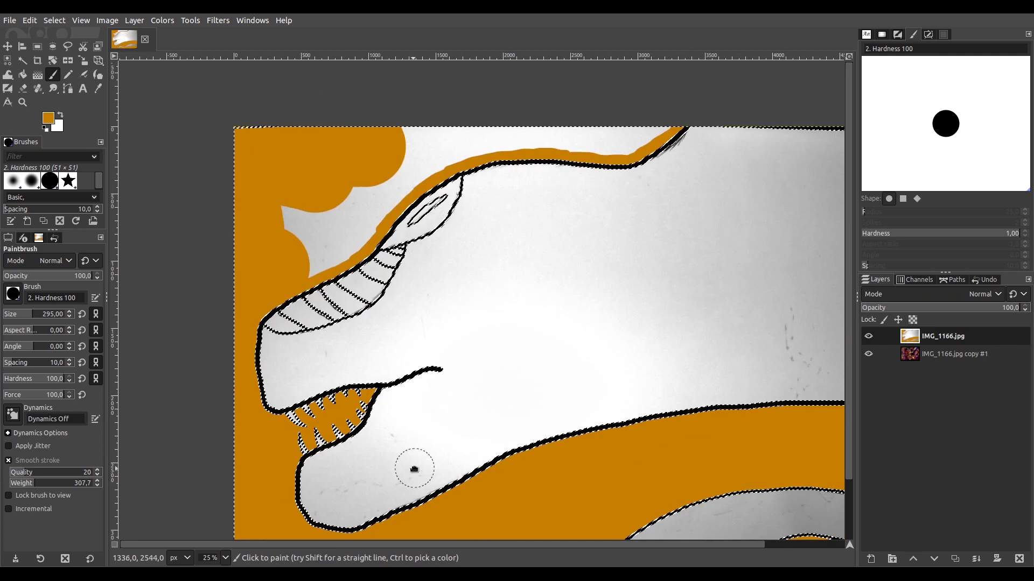
scroll(657, 115, up, 2)
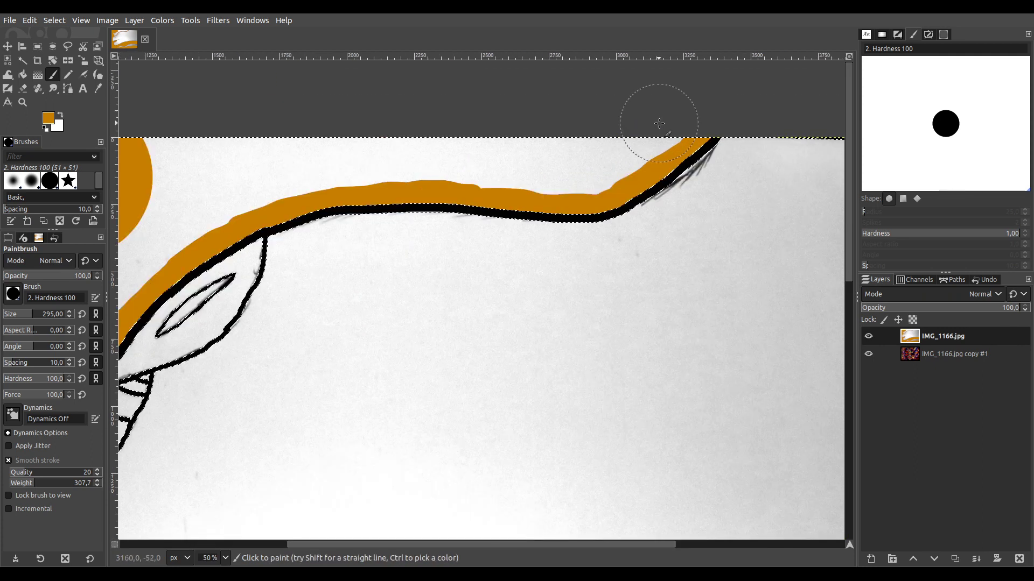
mouse_move(666, 118)
mouse_down()
mouse_move(573, 164)
mouse_move(355, 154)
mouse_move(223, 178)
mouse_up()
scroll(223, 177, left, 10)
drag(485, 166, 378, 158)
mouse_move(472, 197)
mouse_down()
mouse_move(397, 237)
mouse_move(333, 326)
mouse_move(209, 403)
mouse_move(197, 331)
mouse_up()
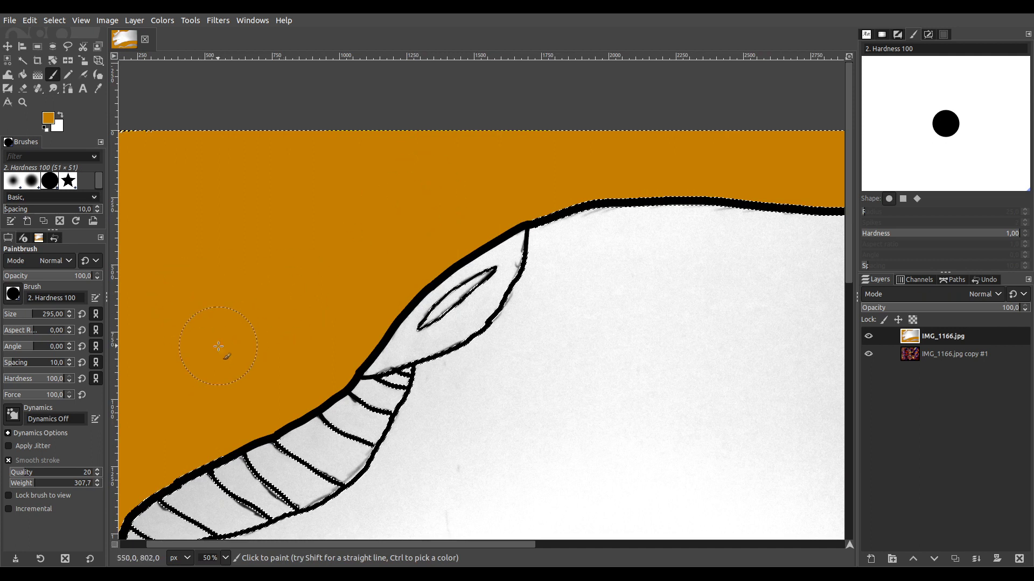
Subtract the orange areas from the selection by colour and set the foreground colour to dark blue.
scroll(242, 330, down, 4)
scroll(346, 265, down, 3)
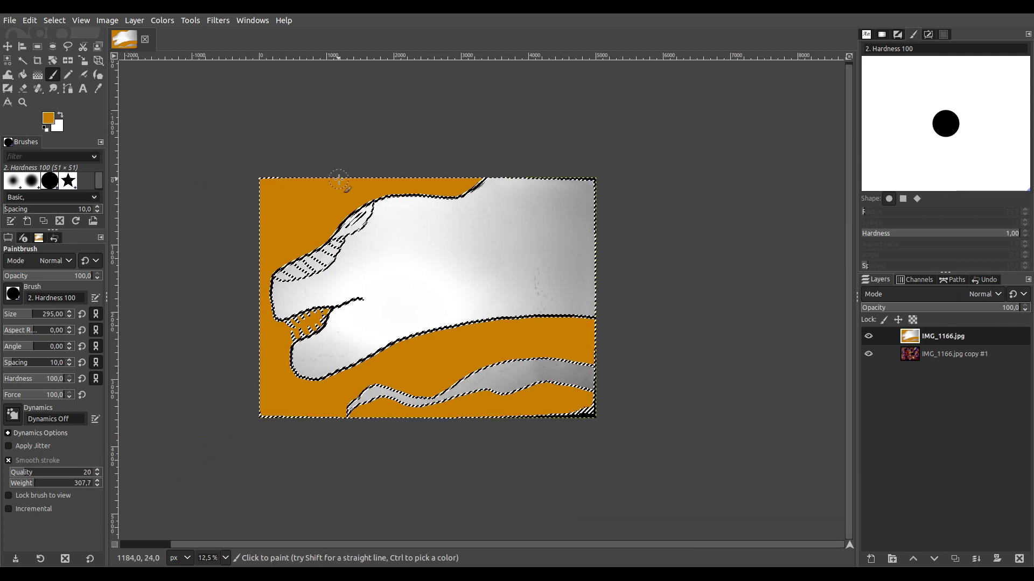
key(shift+o)
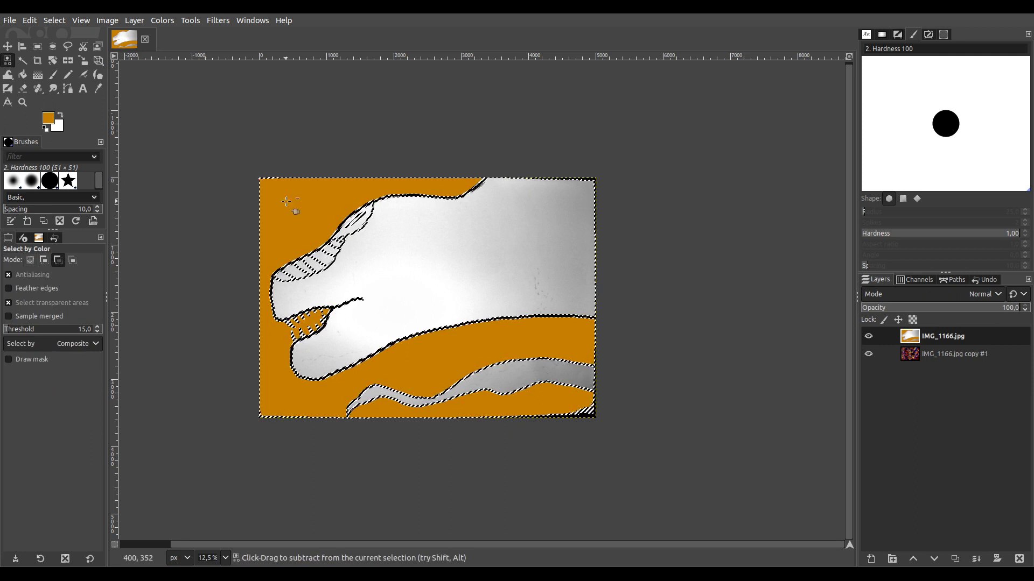
scroll(413, 258, down, 1)
scroll(795, 285, right, 1)
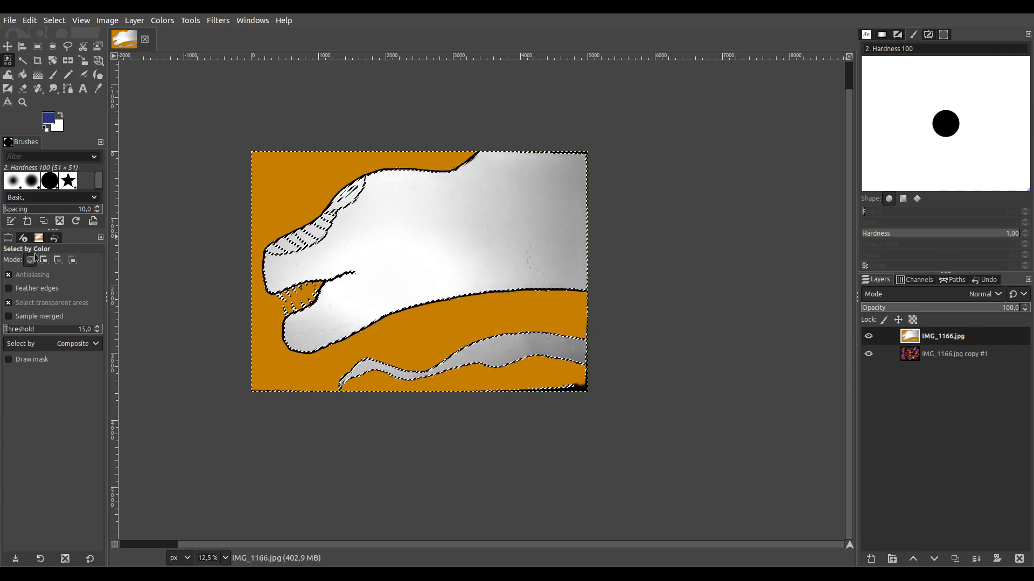
Paint the whole arm dark blue with the Paintbrush, enlarging the brush to size 476.
click(53, 75)
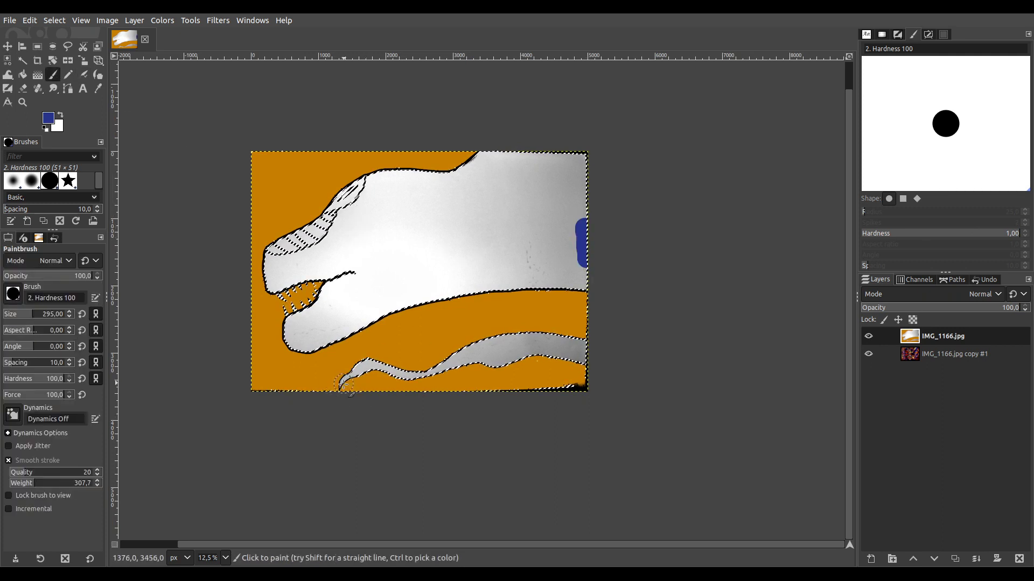
scroll(388, 371, up, 5)
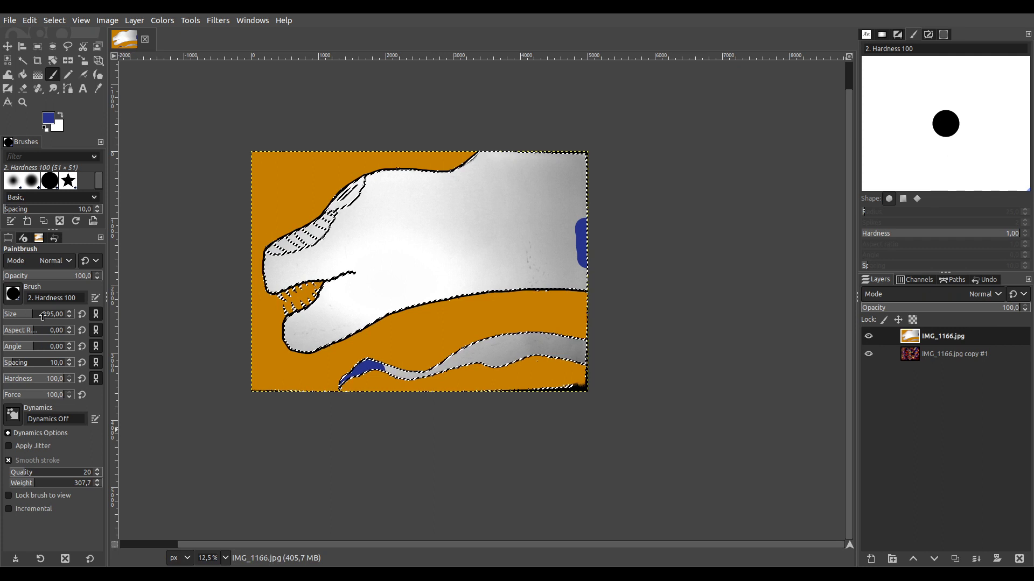
mouse_move(462, 360)
mouse_down()
mouse_move(581, 345)
mouse_move(581, 355)
mouse_move(537, 359)
mouse_move(502, 347)
mouse_move(551, 337)
mouse_up()
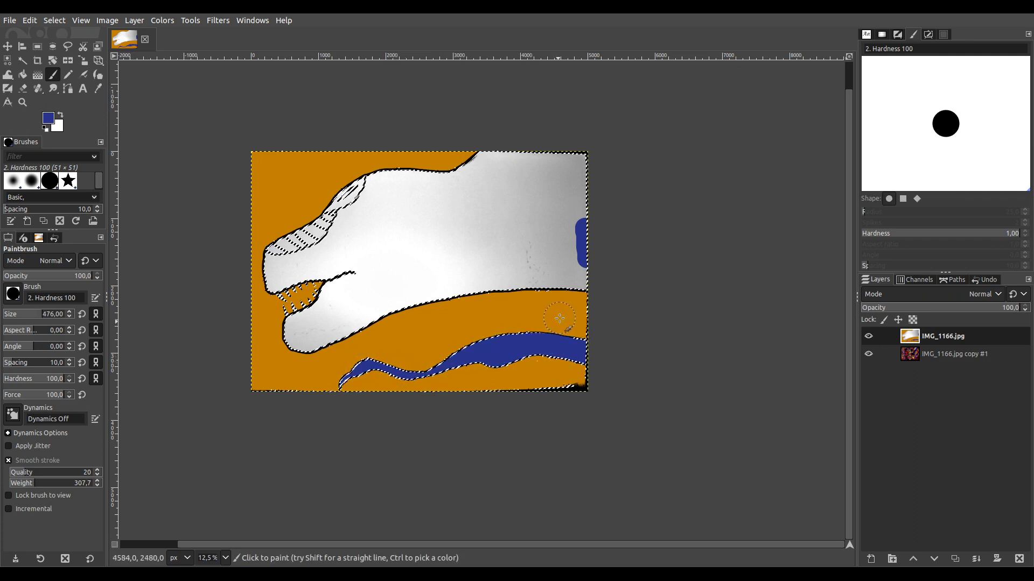
Paint dark blue along the neck's rear, upper and lower edges and fill the tip of the lower jaw.
mouse_move(587, 161)
mouse_down()
mouse_move(477, 157)
mouse_move(418, 184)
mouse_move(557, 184)
mouse_up()
mouse_move(567, 269)
mouse_down()
mouse_move(503, 298)
mouse_move(446, 305)
mouse_up()
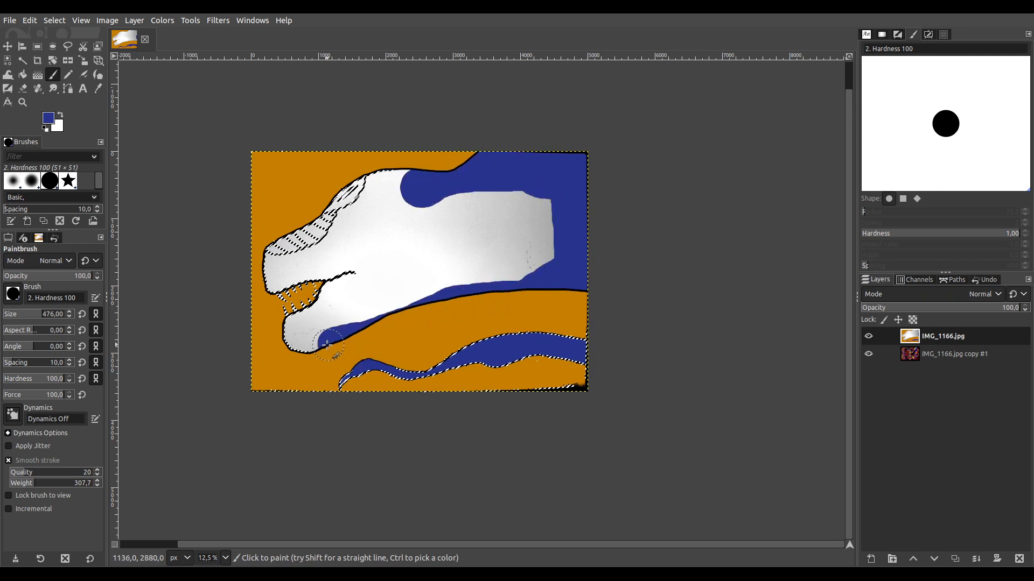
scroll(282, 356, up, 3)
mouse_move(318, 330)
mouse_down()
mouse_move(316, 361)
mouse_move(333, 297)
mouse_move(444, 258)
mouse_move(510, 211)
mouse_move(531, 215)
mouse_up()
scroll(316, 336, up, 3)
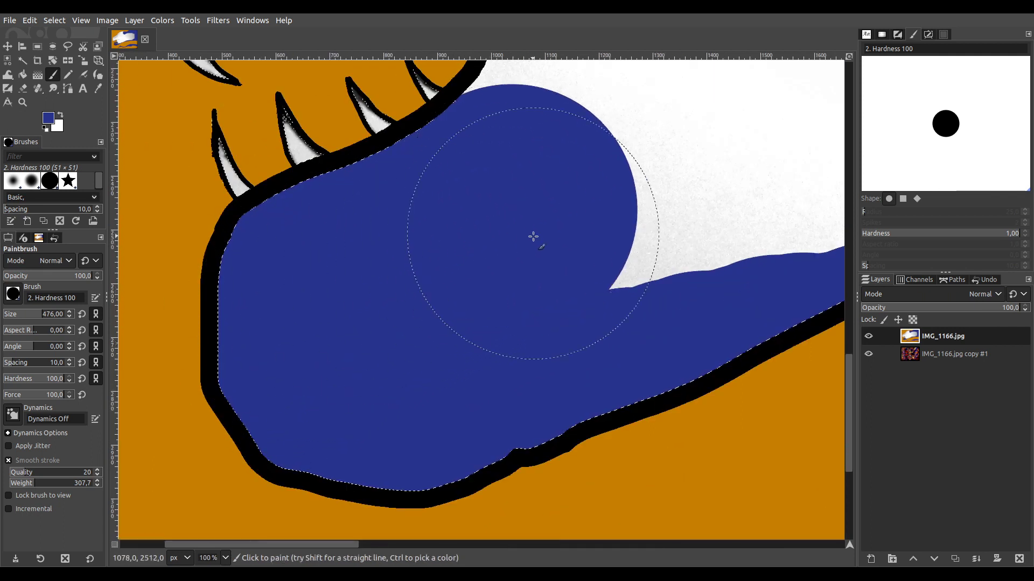
Extend the dark blue through the rear of the lower jaw and around the line at the mouth corner.
key(space)
mouse_move(368, 429)
mouse_down()
mouse_move(406, 333)
mouse_move(474, 230)
mouse_up()
key(space)
mouse_move(413, 342)
mouse_down()
mouse_move(457, 272)
mouse_move(557, 217)
mouse_up()
key(minus)
key(minus)
key(minus)
key(space)
drag(473, 504, 662, 366)
scroll(589, 242, up, 2)
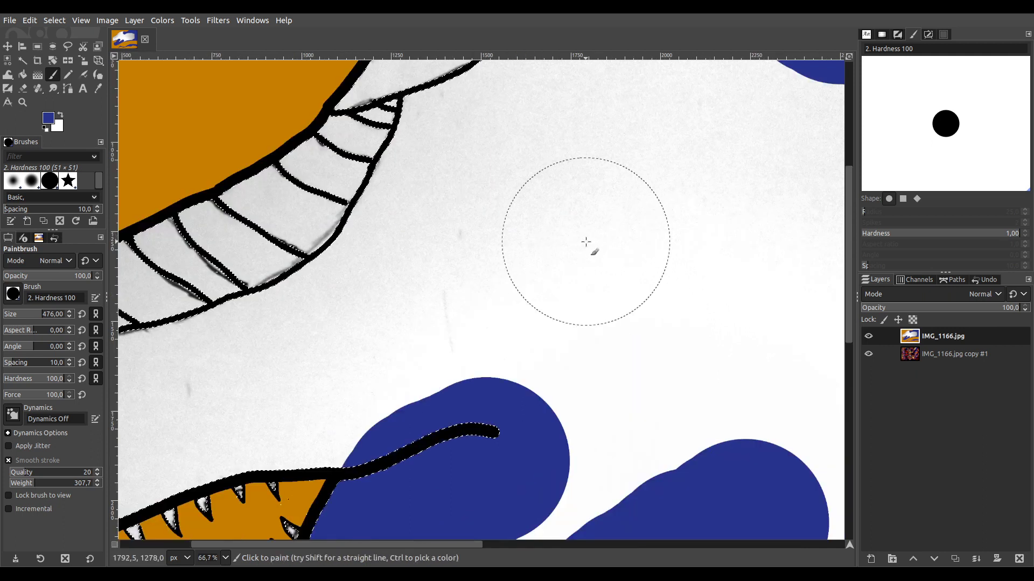
Fill the white interior of the neck and rear head with dark blue up to the area behind the eye.
scroll(605, 272, down, 4)
scroll(469, 316, up, 1)
key(space)
mouse_move(454, 177)
mouse_down()
mouse_move(394, 177)
mouse_move(411, 164)
mouse_move(422, 170)
mouse_move(424, 225)
mouse_move(634, 365)
mouse_up()
scroll(399, 176, up, 4)
key(space)
click(462, 231)
scroll(485, 253, down, 4)
mouse_move(499, 271)
mouse_down()
mouse_move(534, 226)
mouse_move(612, 255)
mouse_move(602, 312)
mouse_move(560, 337)
mouse_move(411, 363)
mouse_move(419, 255)
mouse_move(591, 256)
mouse_move(593, 288)
mouse_move(383, 330)
mouse_move(454, 278)
mouse_move(545, 287)
mouse_up()
scroll(352, 243, up, 5)
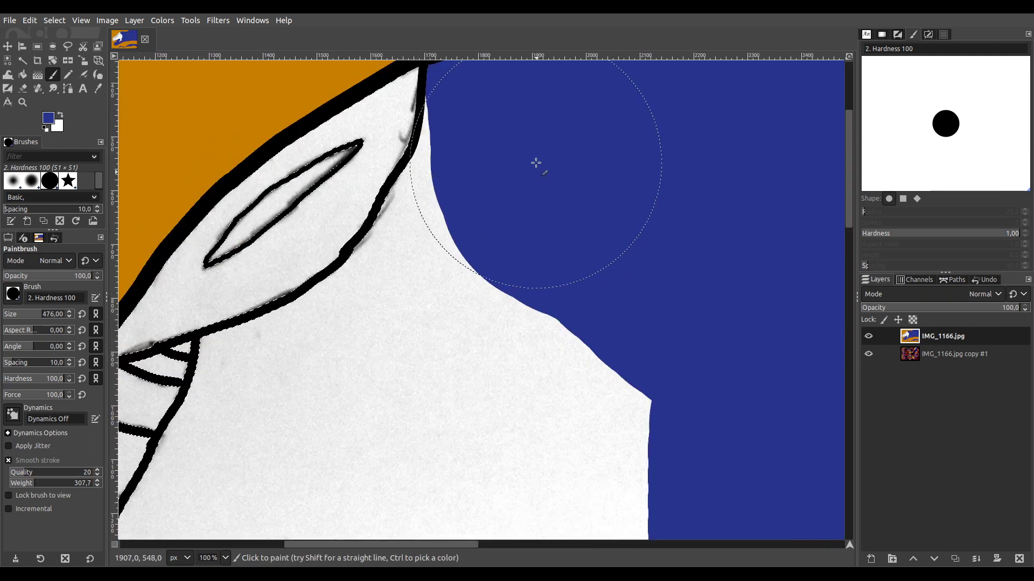
Paint the cheek dark blue from behind the eye down towards the mouth corner.
mouse_move(544, 151)
mouse_down()
mouse_move(526, 212)
mouse_move(513, 214)
mouse_move(489, 262)
mouse_move(488, 285)
mouse_move(426, 339)
mouse_move(437, 344)
mouse_move(424, 386)
mouse_move(401, 398)
mouse_move(387, 387)
mouse_move(505, 395)
mouse_move(563, 341)
mouse_up()
scroll(564, 341, down, 5)
ctrl+scroll(581, 226, down, 2)
ctrl+scroll(581, 226, down, 1)
mouse_move(588, 231)
mouse_down()
mouse_move(595, 300)
mouse_move(534, 403)
mouse_move(501, 409)
mouse_move(574, 293)
mouse_move(585, 200)
mouse_move(524, 305)
mouse_move(503, 321)
mouse_move(501, 240)
mouse_move(514, 207)
mouse_up()
Reduce the brush to size 187 and paint a dark blue band along the snout's front outline and upper lip.
drag(29, 316, 25, 316)
key(ctrl+z)
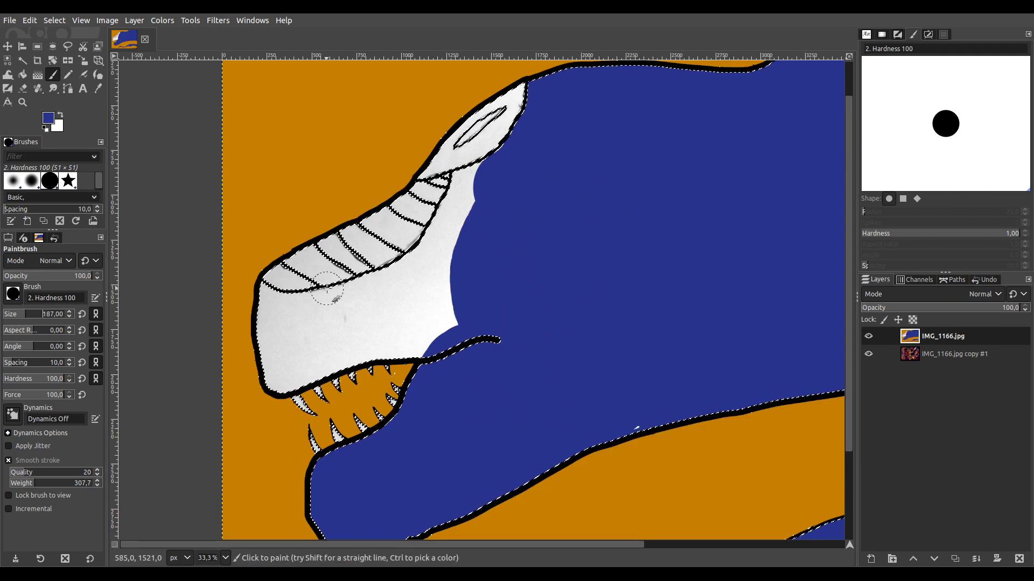
ctrl+scroll(277, 304, up, 1)
ctrl+scroll(477, 235, up, 1)
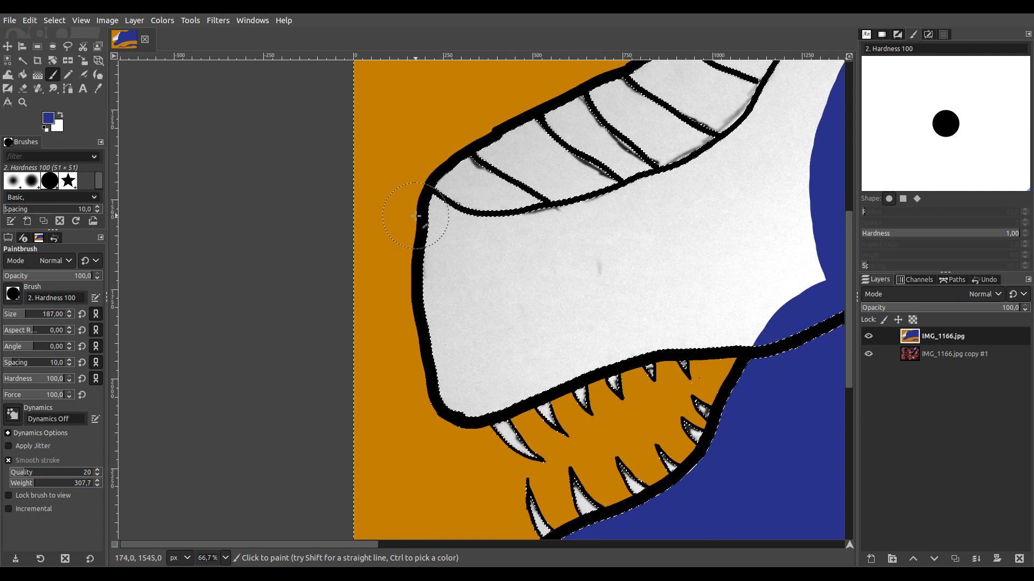
mouse_move(414, 217)
mouse_down()
mouse_move(429, 358)
mouse_move(433, 379)
mouse_move(454, 392)
mouse_move(652, 322)
mouse_move(751, 316)
mouse_up()
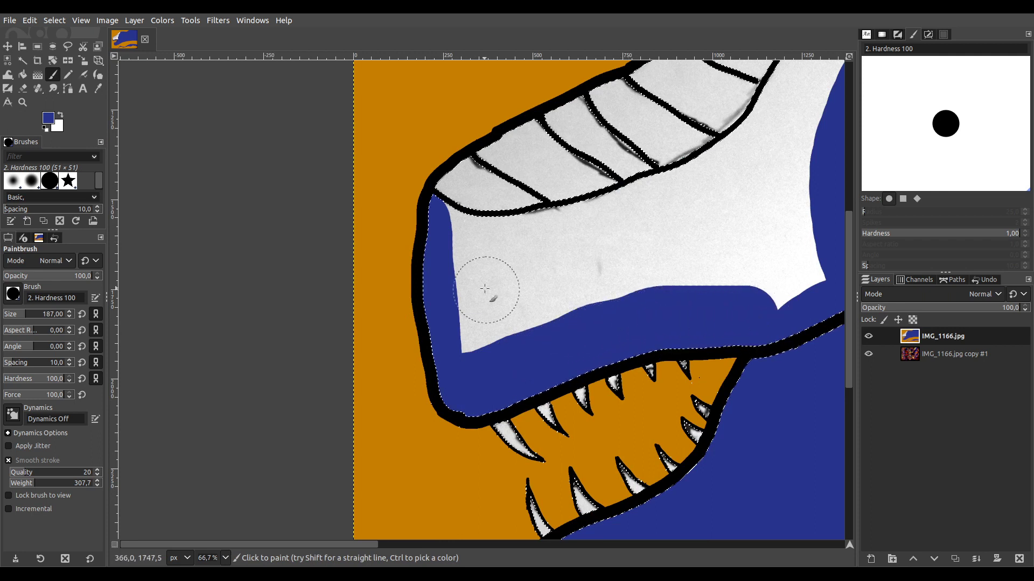
Paint dark blue along the lower outline of the striped snout ridge from the nose tip to the eye.
scroll(434, 221, up, 2)
mouse_move(420, 219)
mouse_down()
mouse_move(495, 264)
mouse_move(630, 272)
mouse_up()
key(space)
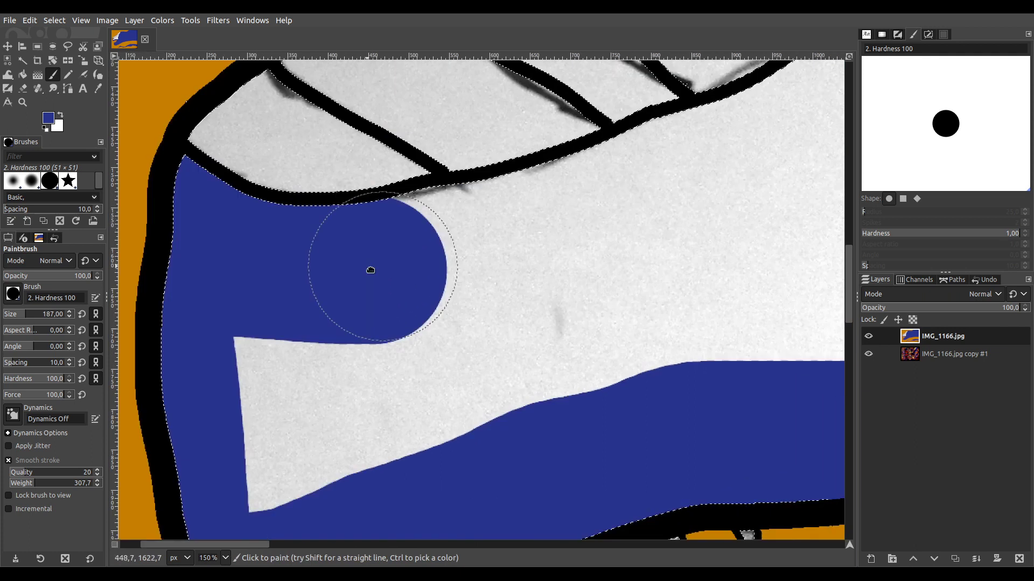
mouse_move(329, 279)
mouse_down()
mouse_move(437, 267)
mouse_move(616, 205)
mouse_up()
key(space)
mouse_move(346, 305)
mouse_down()
mouse_move(509, 237)
mouse_move(618, 167)
mouse_up()
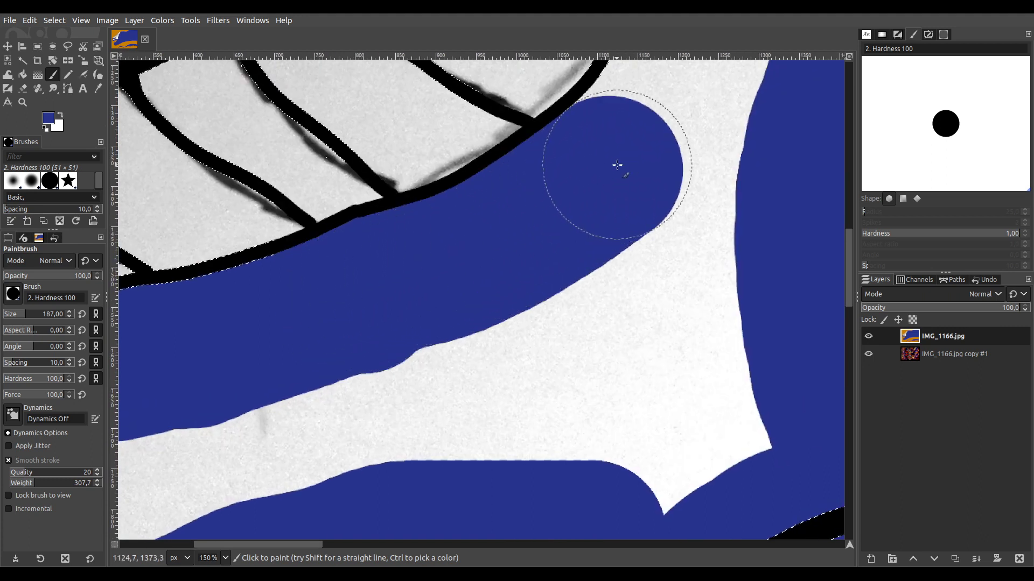
key(space)
mouse_move(438, 354)
mouse_down()
mouse_move(472, 307)
mouse_move(479, 291)
mouse_move(446, 319)
mouse_move(552, 164)
mouse_up()
key(space)
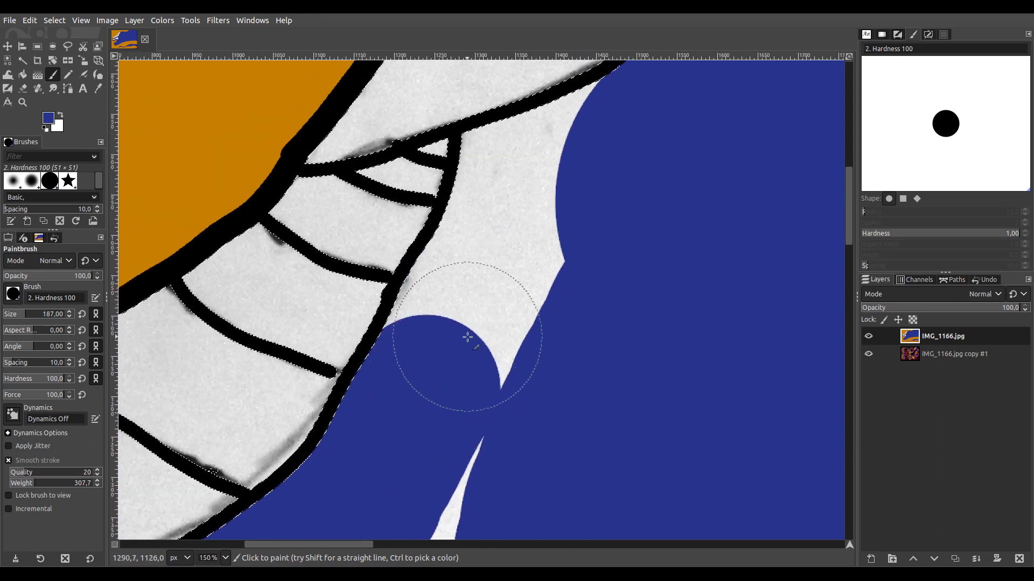
mouse_move(621, 143)
mouse_down()
mouse_move(535, 192)
mouse_move(524, 184)
mouse_move(499, 268)
mouse_move(451, 344)
mouse_move(480, 312)
mouse_up()
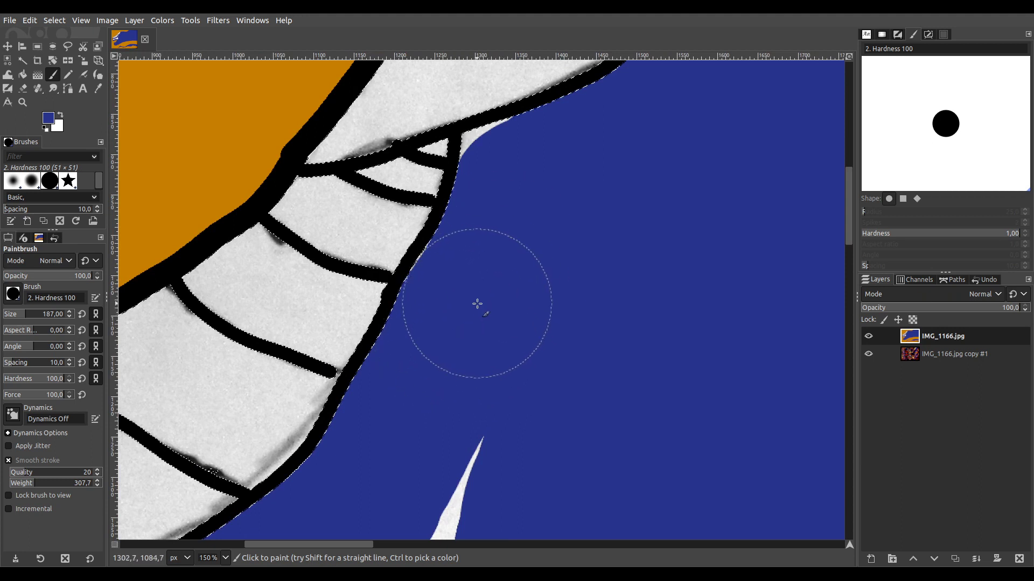
Reduce the brush to size 30 and fill the small corner between the striped ridge and the eye area with dark blue.
click(15, 318)
scroll(450, 172, up, 2)
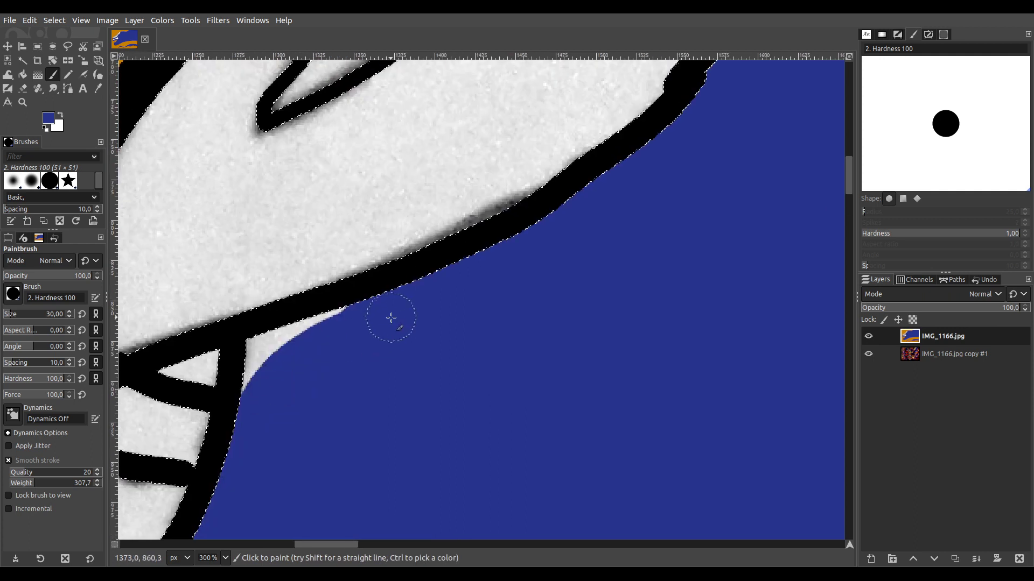
drag(338, 333, 278, 349)
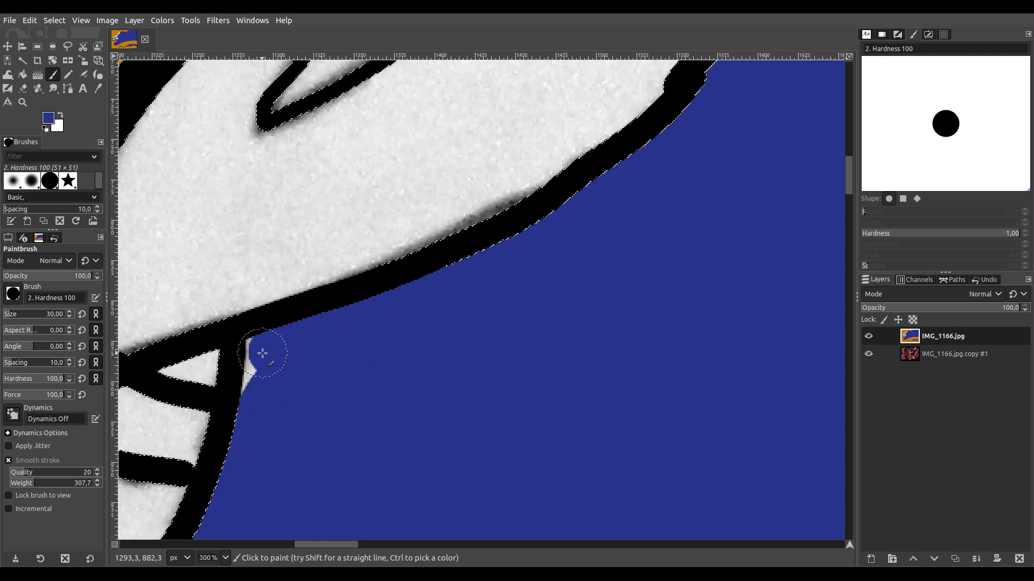
Enlarge the brush to size 202 and fill the remaining white patch in the upper jaw with dark blue.
scroll(253, 409, down, 4)
scroll(436, 157, down, 4)
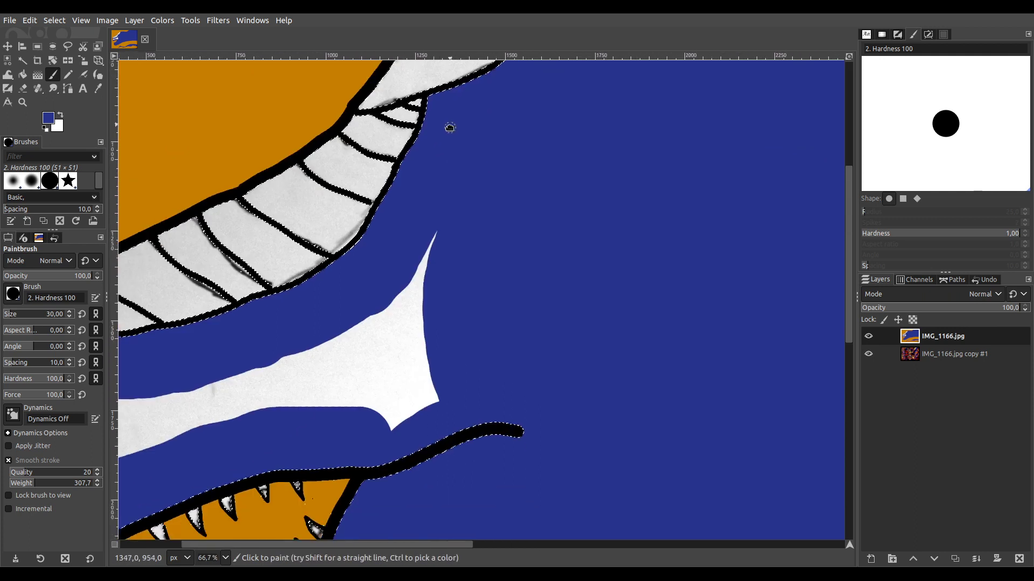
scroll(574, 106, left, 2)
scroll(395, 318, down, 3)
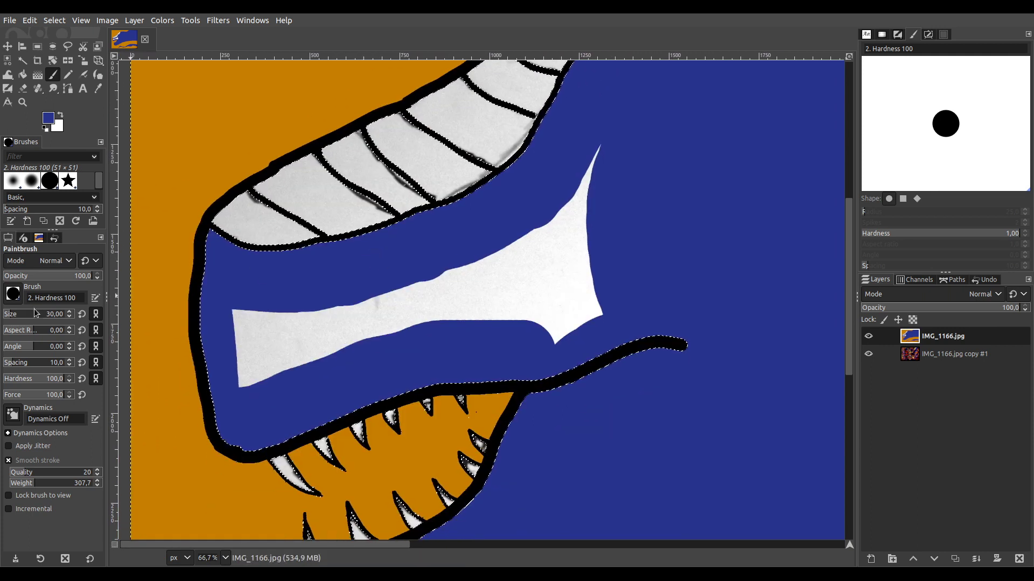
mouse_move(226, 325)
mouse_down()
mouse_move(272, 357)
mouse_move(499, 297)
mouse_move(588, 304)
mouse_move(611, 152)
mouse_move(483, 272)
mouse_up()
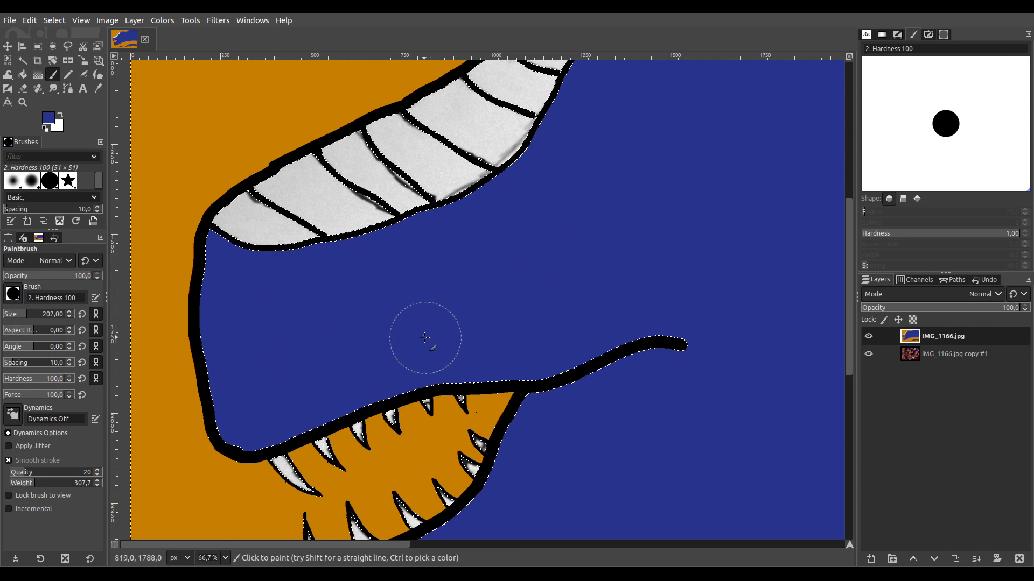
scroll(432, 341, up, 3)
scroll(473, 309, down, 2)
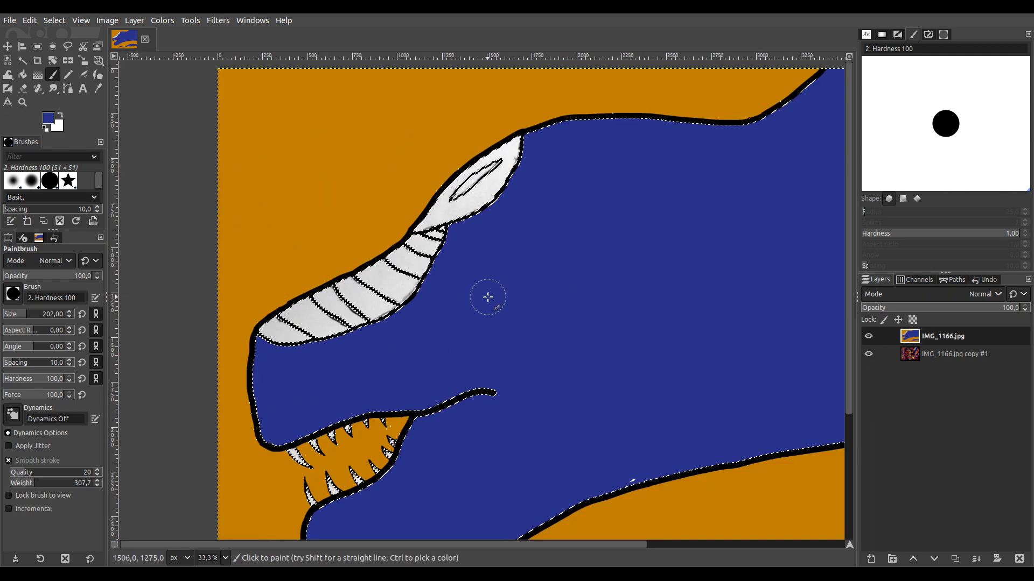
scroll(528, 314, down, 2)
scroll(527, 315, right, 2)
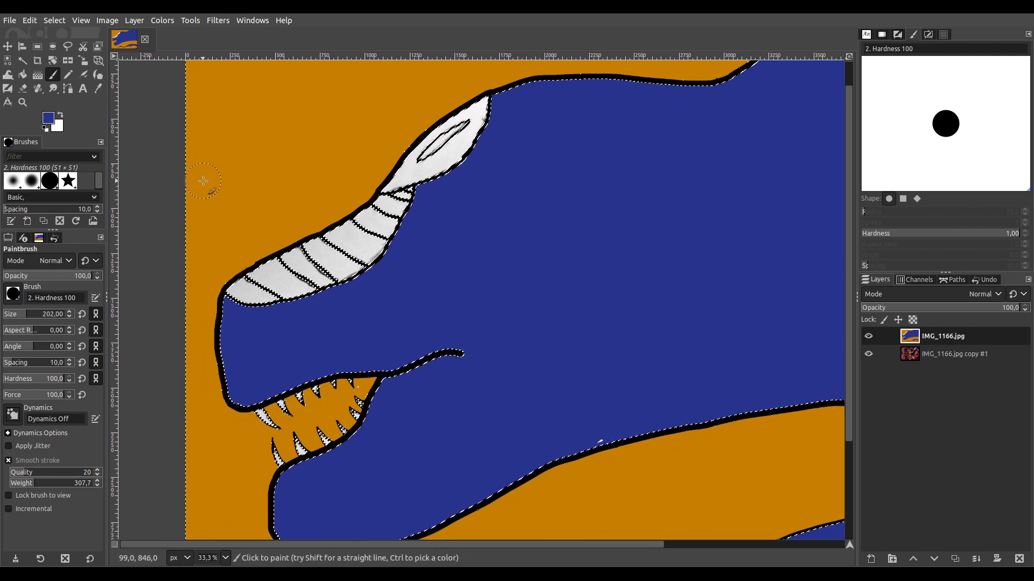
Subtract the blue body from the selection by colour and paint the lower part of the striped snout ridge dark red.
key(shift+o)
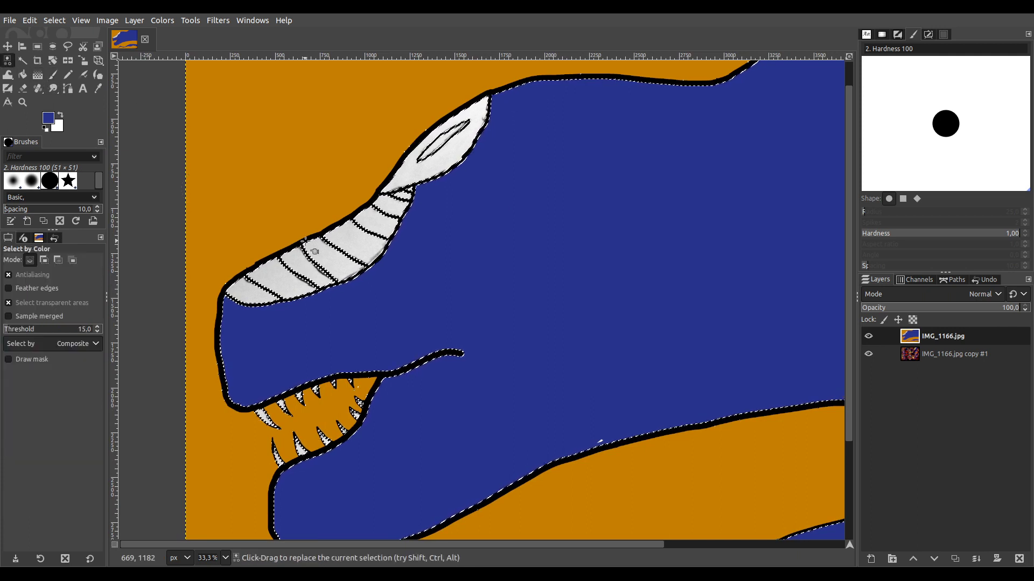
click(549, 277)
click(52, 76)
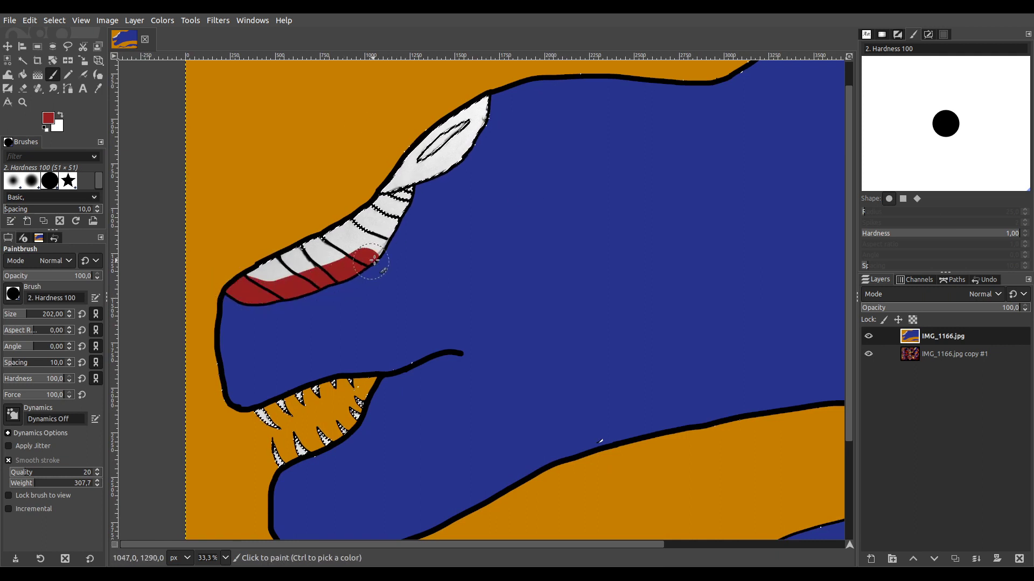
Paint the remaining white stripes of the snout ridge dark red, up to the narrow segments below the eye.
scroll(397, 226, up, 2)
scroll(419, 204, up, 3)
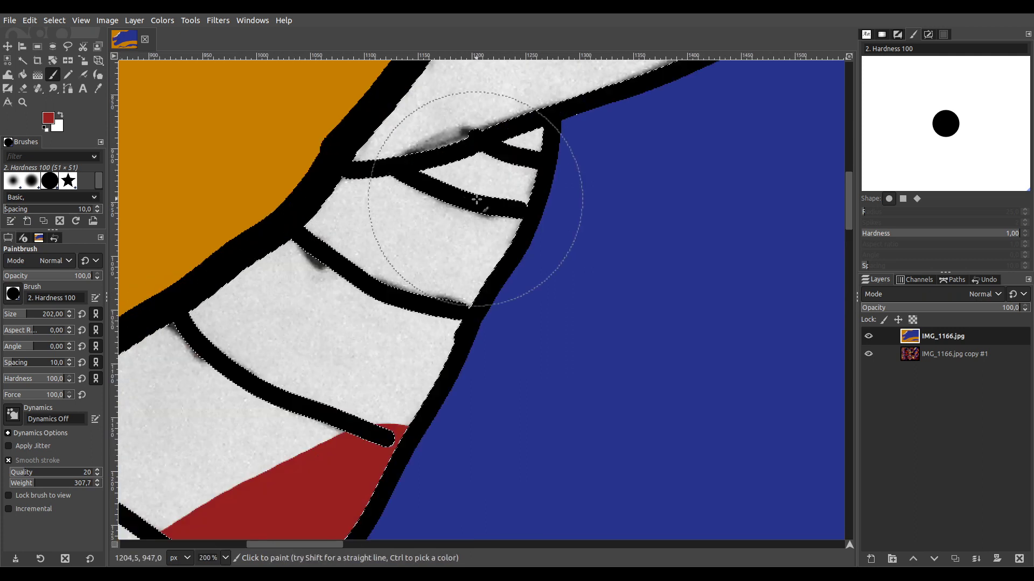
drag(573, 221, 355, 277)
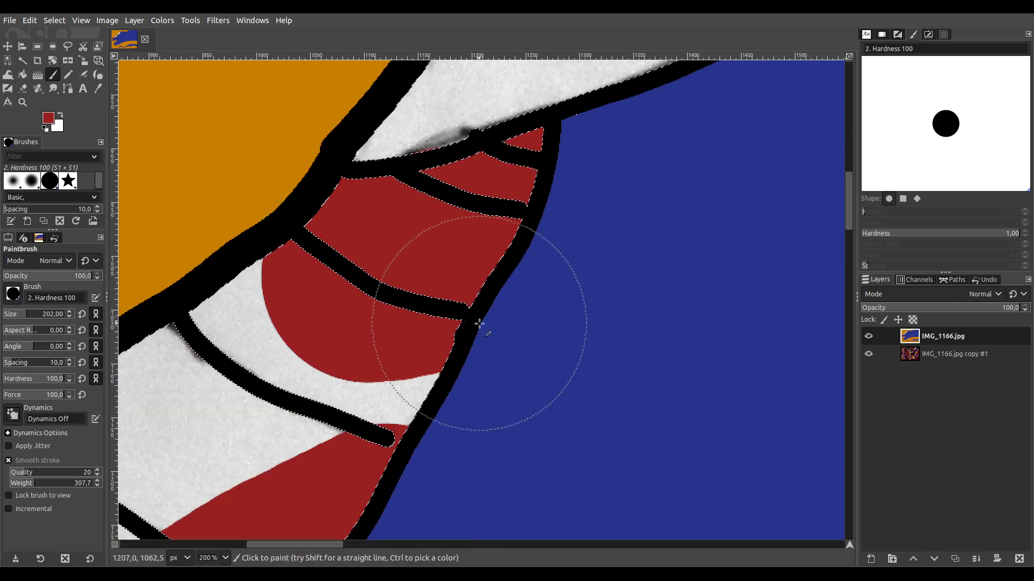
scroll(500, 203, down, 3)
mouse_move(427, 204)
mouse_down()
mouse_move(344, 253)
mouse_move(301, 301)
mouse_move(422, 312)
mouse_up()
Paint all the upper and lower teeth in the open mouth dark red.
scroll(484, 216, down, 10)
scroll(485, 216, left, 5)
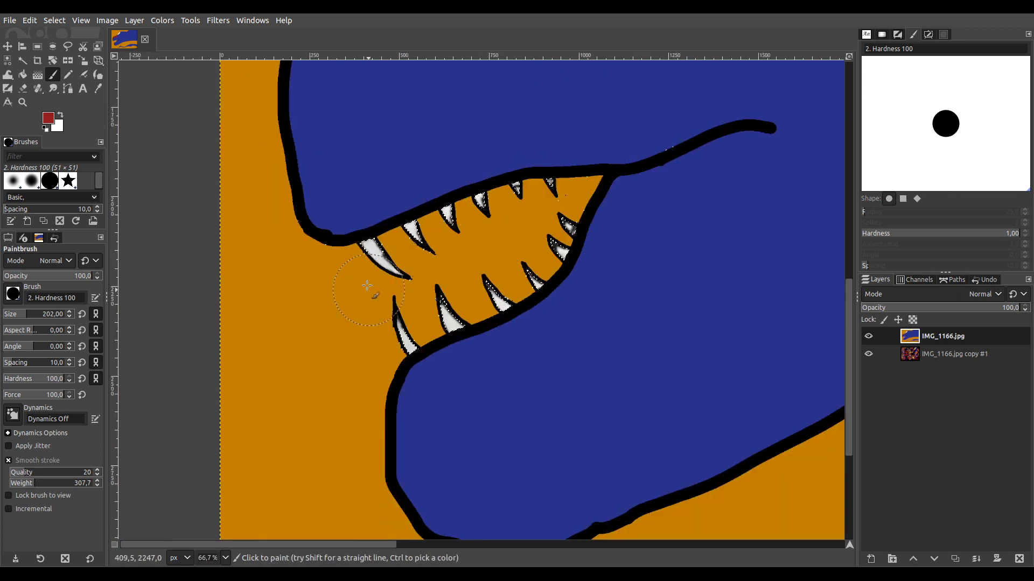
mouse_move(577, 211)
mouse_down()
mouse_move(489, 305)
mouse_move(367, 346)
mouse_up()
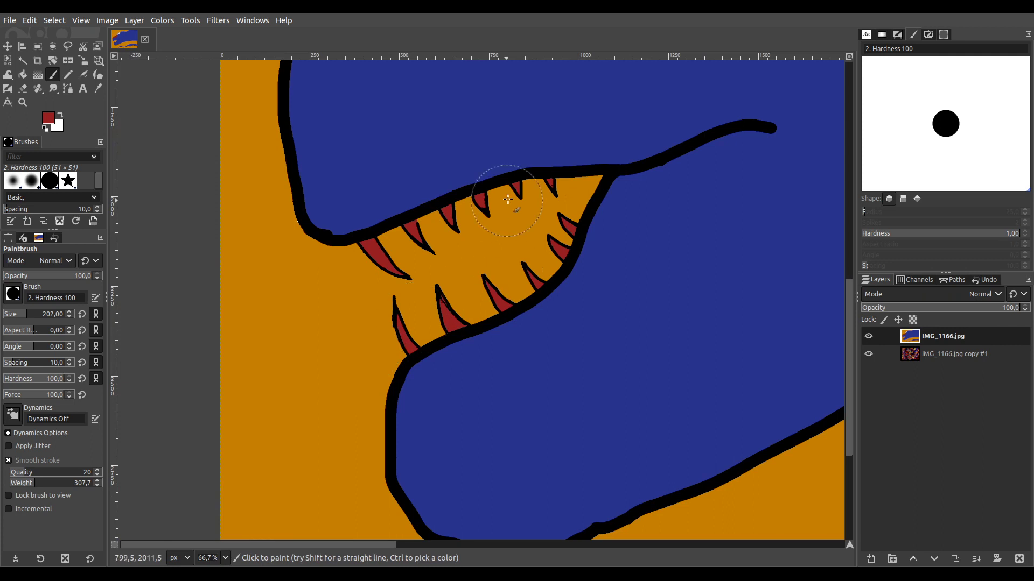
Paint the outer part of the white eye area dark red along its outline with the size 202 brush.
scroll(637, 195, down, 3)
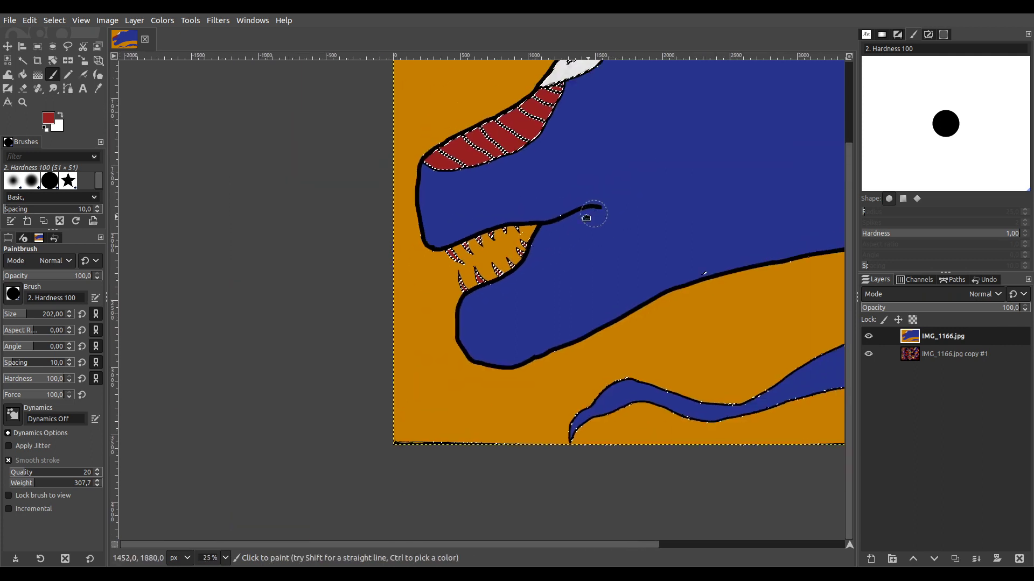
scroll(592, 199, up, 3)
scroll(539, 204, right, 3)
scroll(514, 124, up, 4)
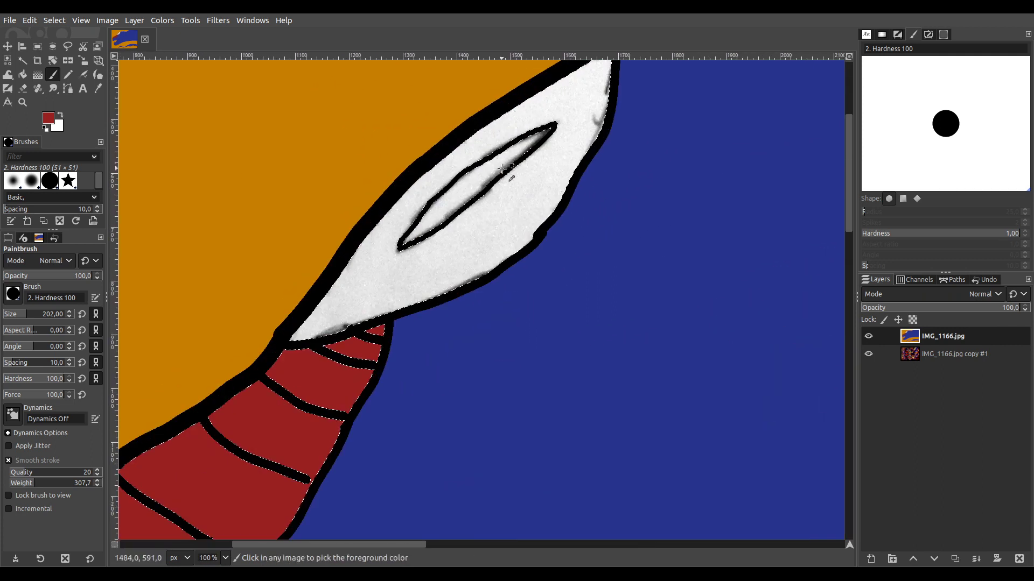
scroll(504, 168, up, 1)
scroll(557, 288, down, 1)
scroll(559, 275, down, 1)
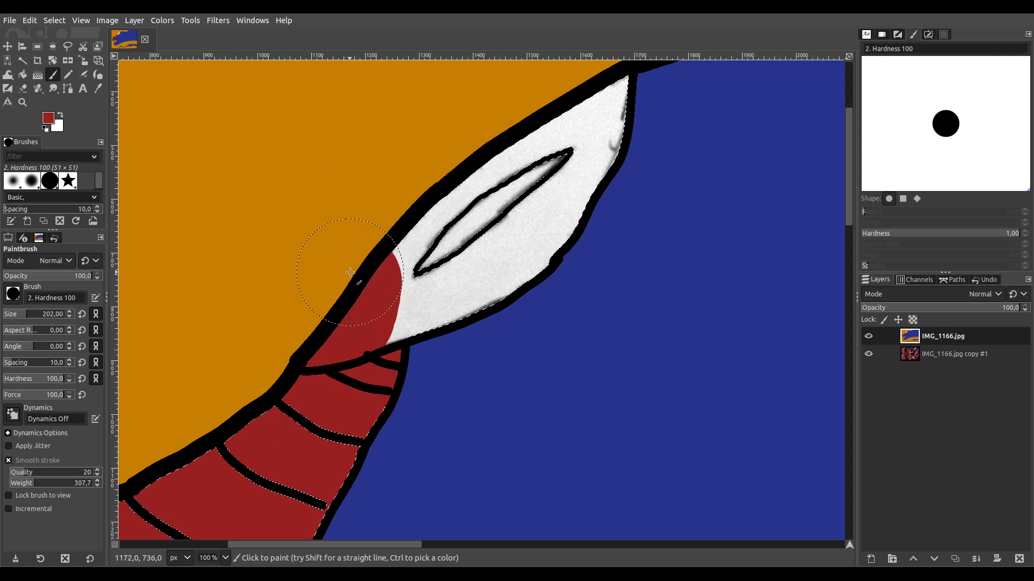
mouse_move(397, 354)
mouse_down()
mouse_move(480, 323)
mouse_move(634, 154)
mouse_move(630, 101)
mouse_up()
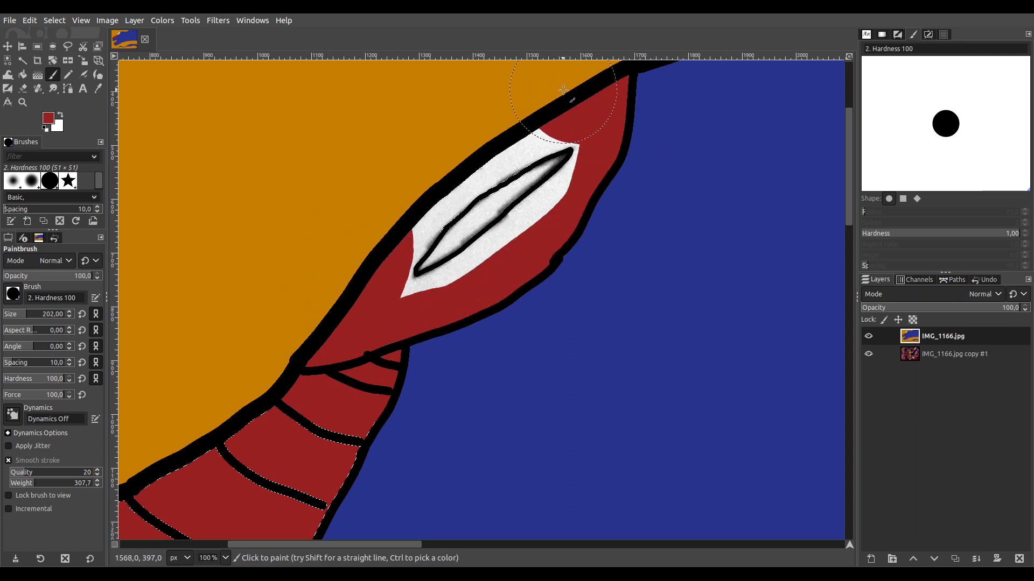
Reduce the brush to size 41 and fill the remaining white around the slit pupil with dark red.
ctrl+scroll(431, 317, up, 2)
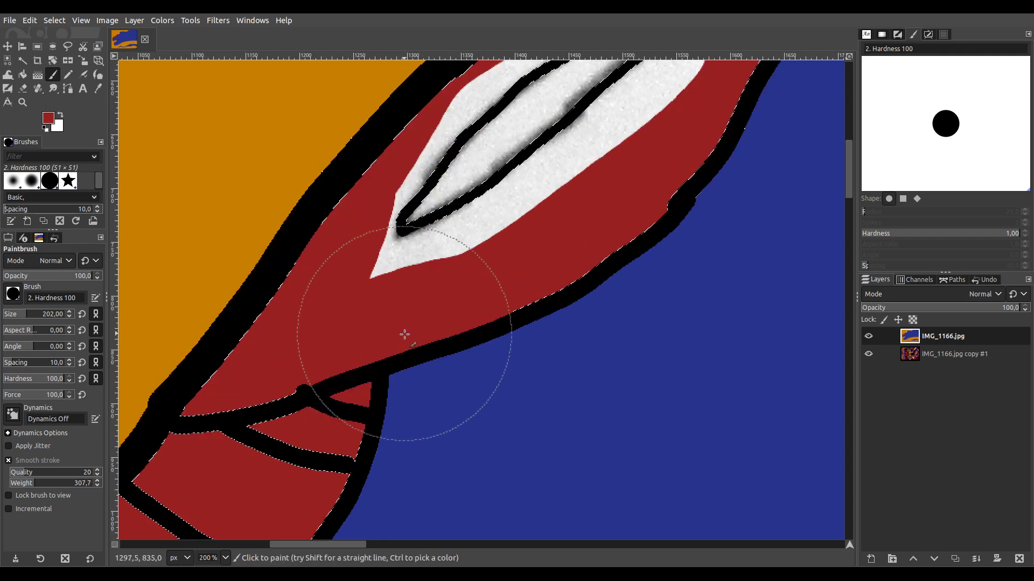
click(445, 333)
click(11, 314)
scroll(525, 184, up, 3)
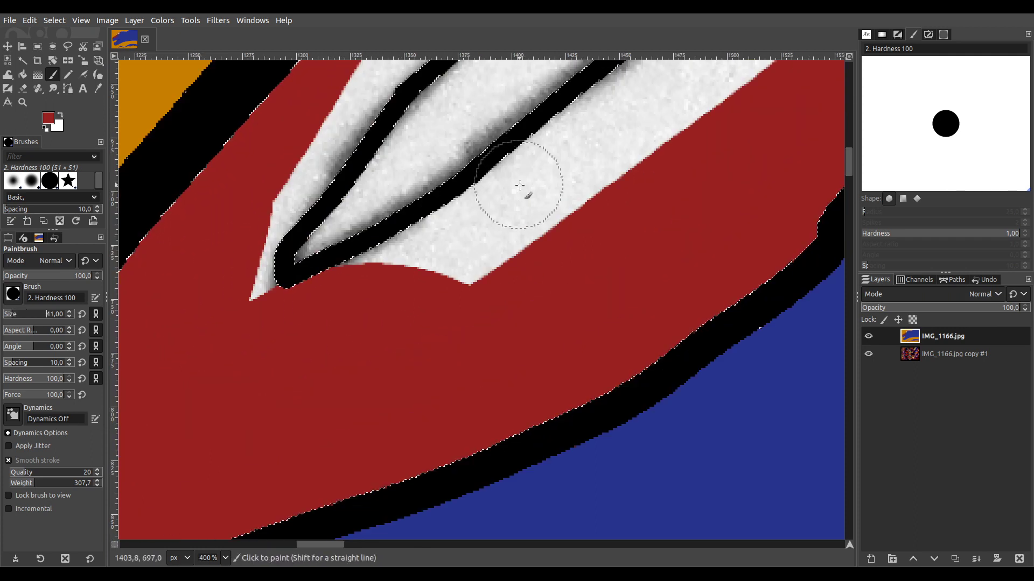
mouse_move(173, 484)
mouse_down()
mouse_move(174, 440)
mouse_move(210, 358)
mouse_move(222, 359)
mouse_move(219, 377)
mouse_move(290, 261)
mouse_move(455, 122)
mouse_move(467, 124)
mouse_move(460, 186)
mouse_move(333, 344)
mouse_move(333, 315)
mouse_move(349, 298)
mouse_move(539, 182)
mouse_move(682, 130)
mouse_move(712, 137)
mouse_move(745, 167)
mouse_move(692, 267)
mouse_move(499, 420)
mouse_move(438, 481)
mouse_move(691, 139)
mouse_move(647, 164)
mouse_move(663, 144)
mouse_move(479, 293)
mouse_move(352, 356)
mouse_move(329, 329)
mouse_up()
scroll(638, 267, down, 3)
mouse_move(558, 303)
mouse_down()
mouse_move(729, 201)
mouse_move(680, 215)
mouse_up()
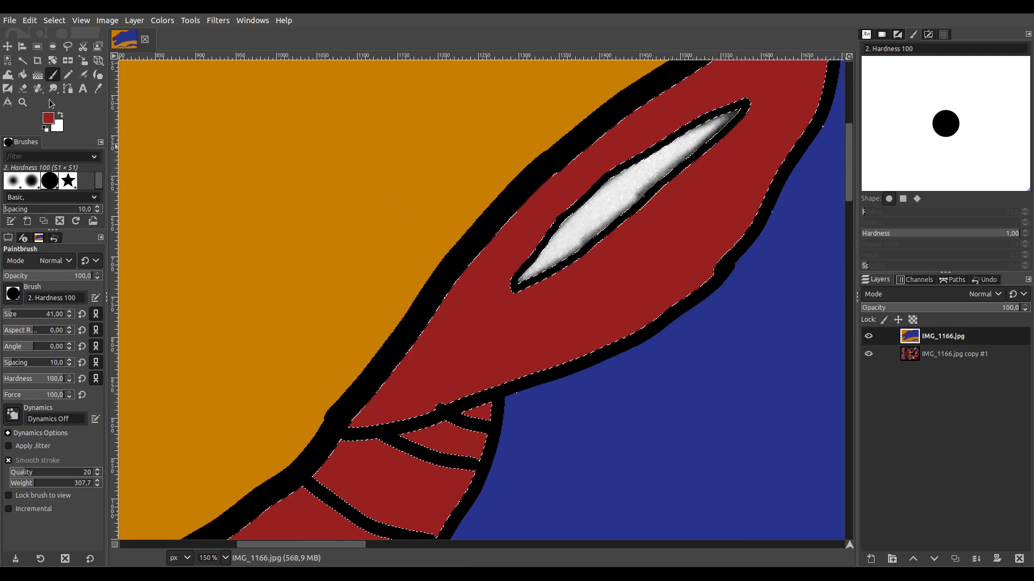
Subtract the red areas from the selection by colour and paint the slit pupil in the background's orange.
click(8, 60)
ctrl+click(467, 321)
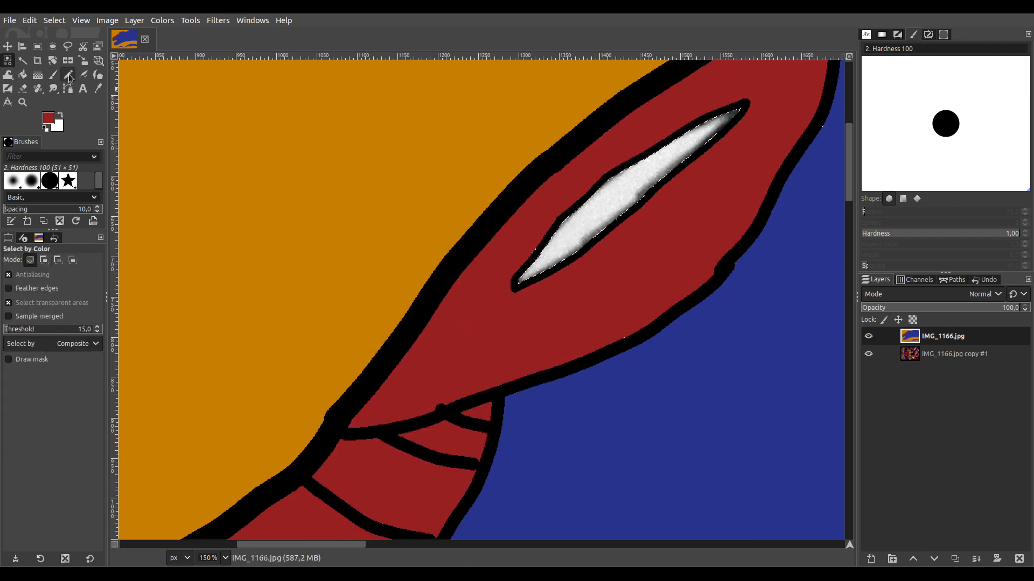
click(49, 76)
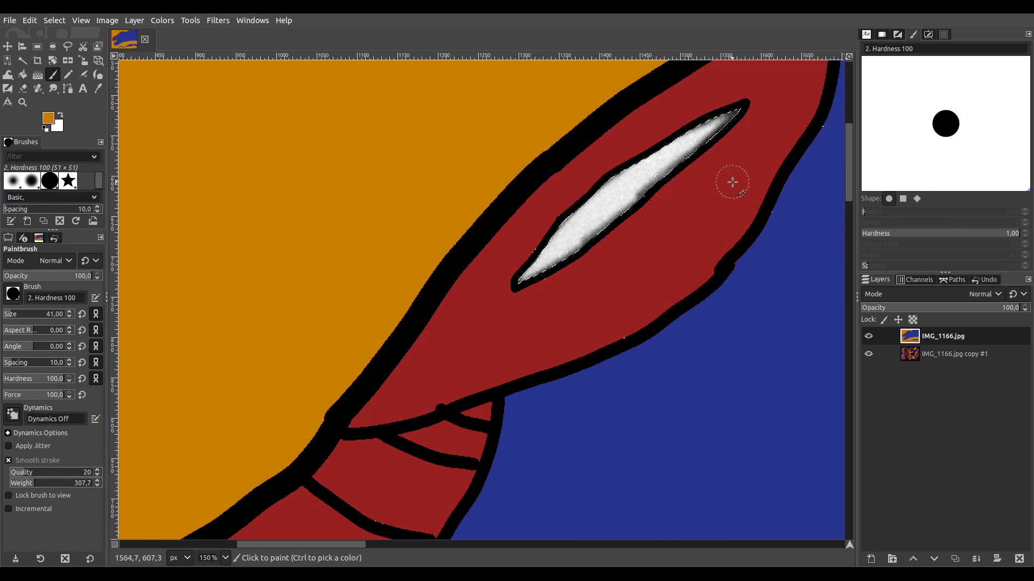
mouse_move(735, 112)
mouse_down()
mouse_move(554, 272)
mouse_move(512, 295)
mouse_move(659, 149)
mouse_move(705, 123)
mouse_up()
scroll(706, 123, down, 4)
drag(658, 323, 548, 237)
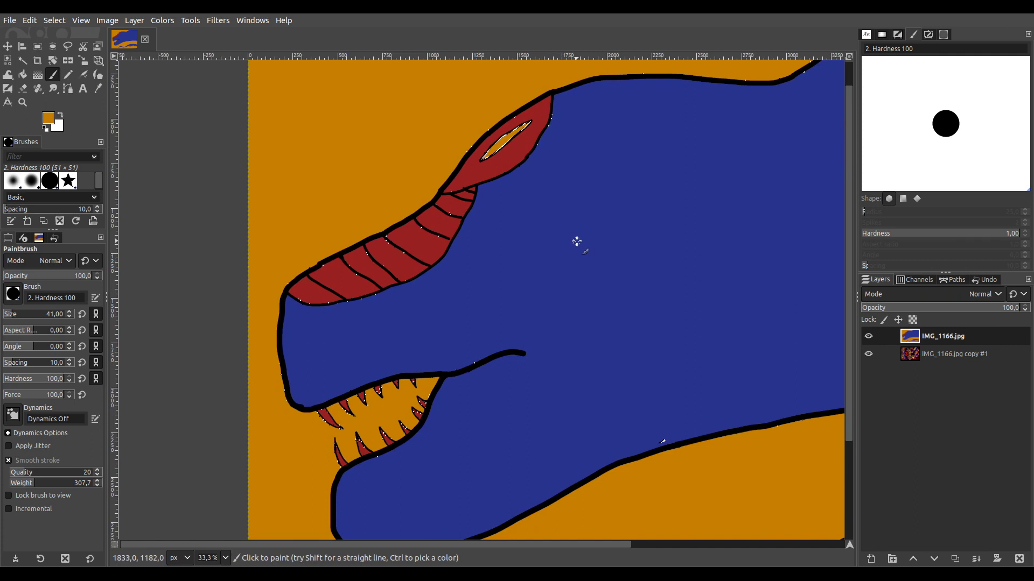
Select the entire image, duplicate the pattern layer IMG_1166.jpg copy #1 and raise the duplicate to the top of the stack.
scroll(591, 256, down, 2)
drag(662, 336, 491, 314)
scroll(618, 352, right, 1)
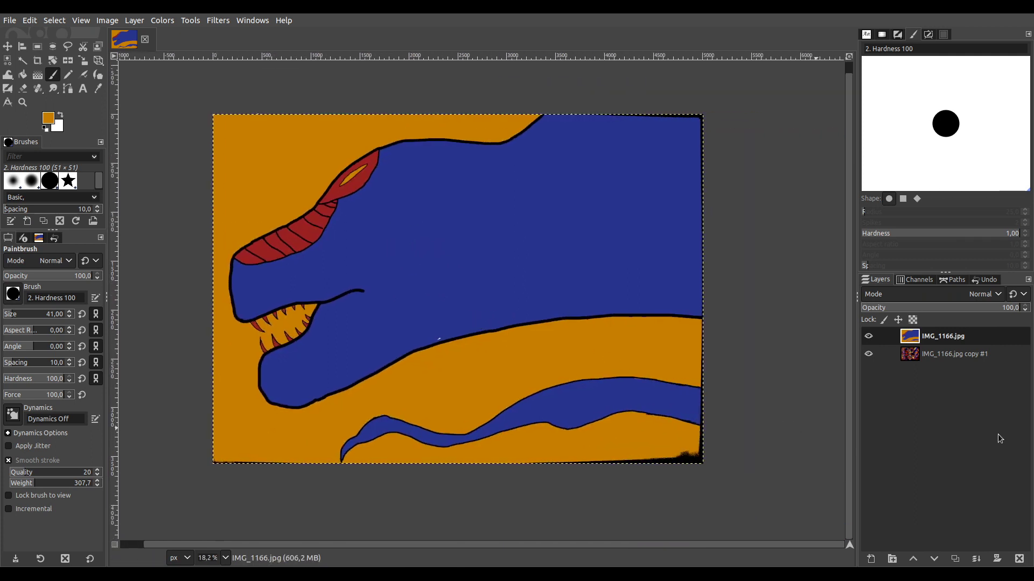
click(958, 356)
click(954, 559)
click(913, 560)
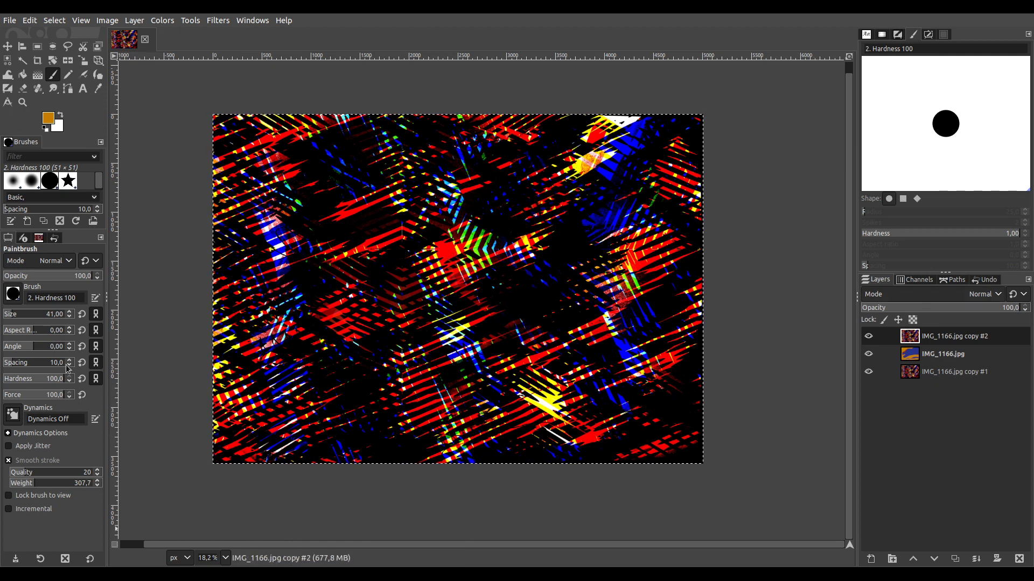
Clear the undo history and save the image as DoggishCreature.xcf.
click(53, 239)
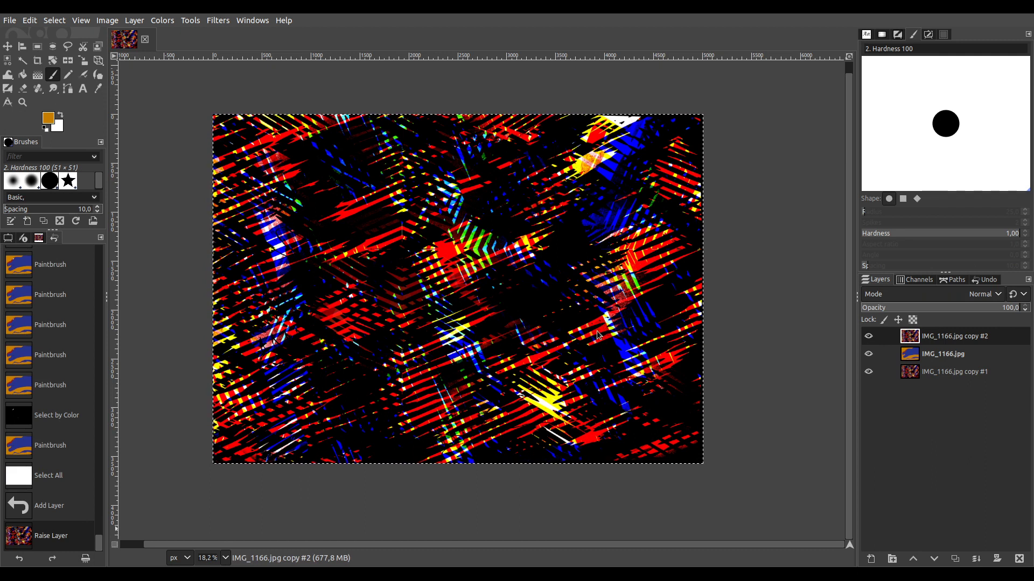
key(ctrl+s)
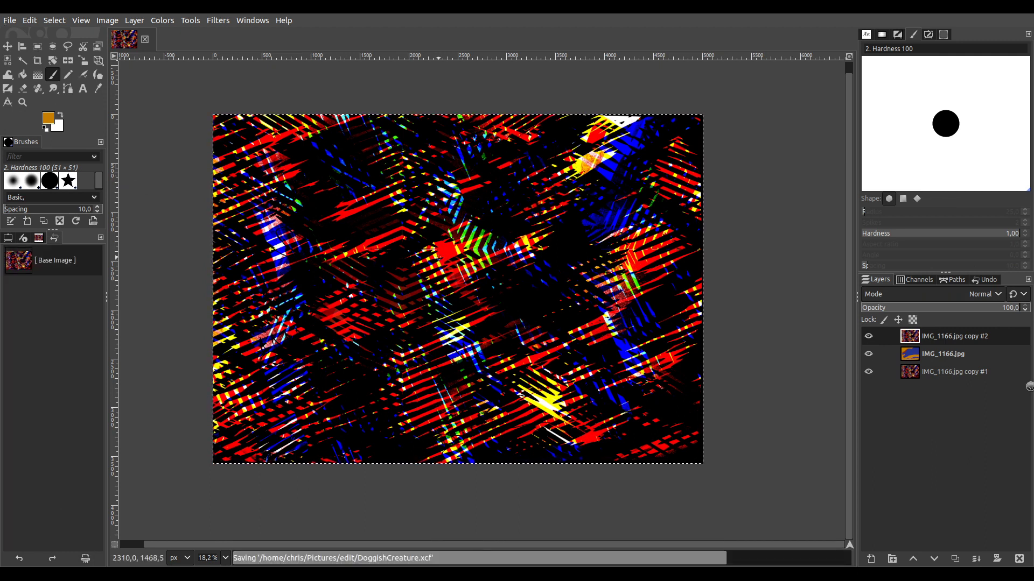
Set the top pattern layer's blend mode to Addition and the IMG_1166.jpg drawing layer's mode to Burn.
scroll(989, 297, down, 1)
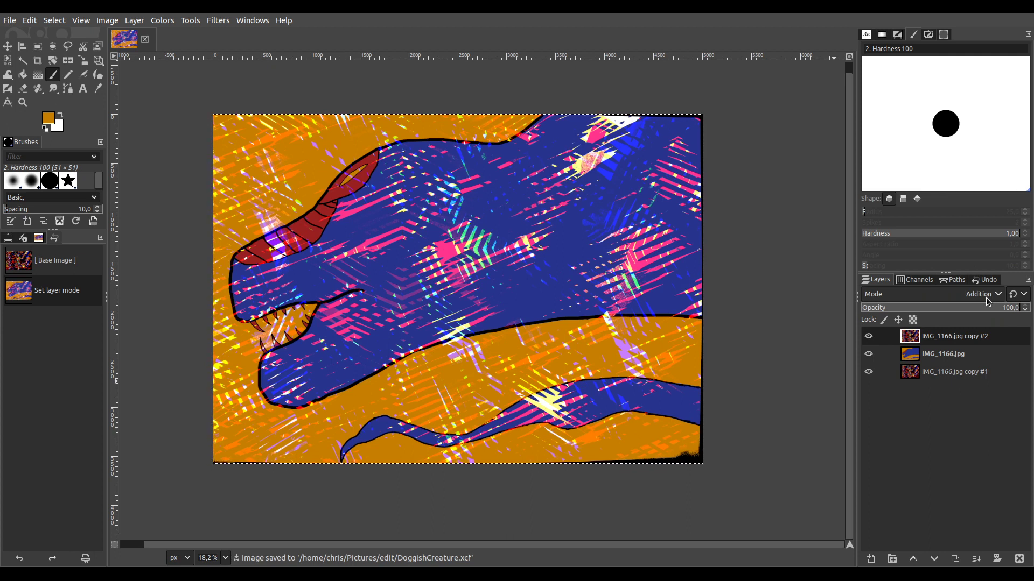
click(958, 353)
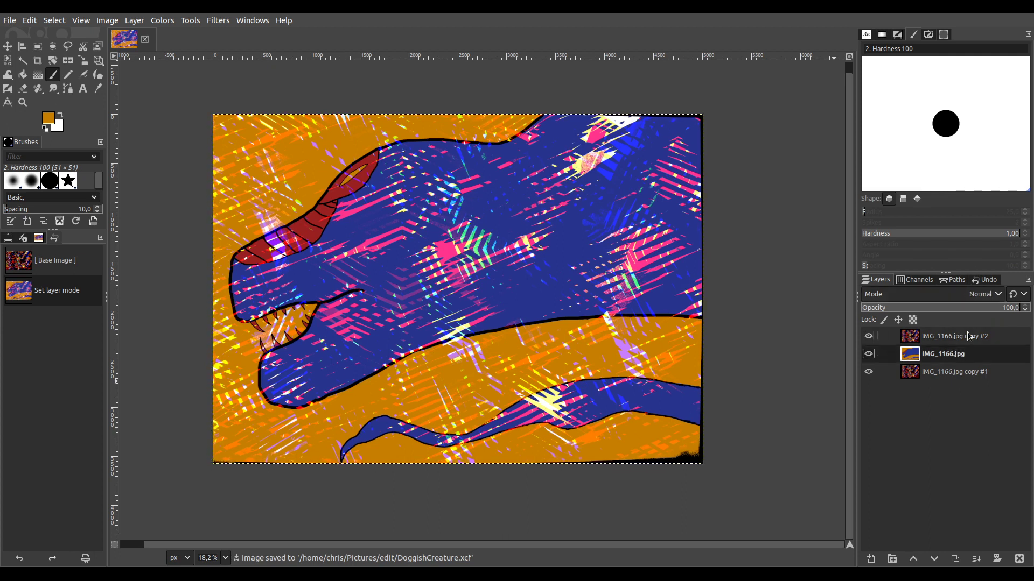
scroll(969, 296, down, 9)
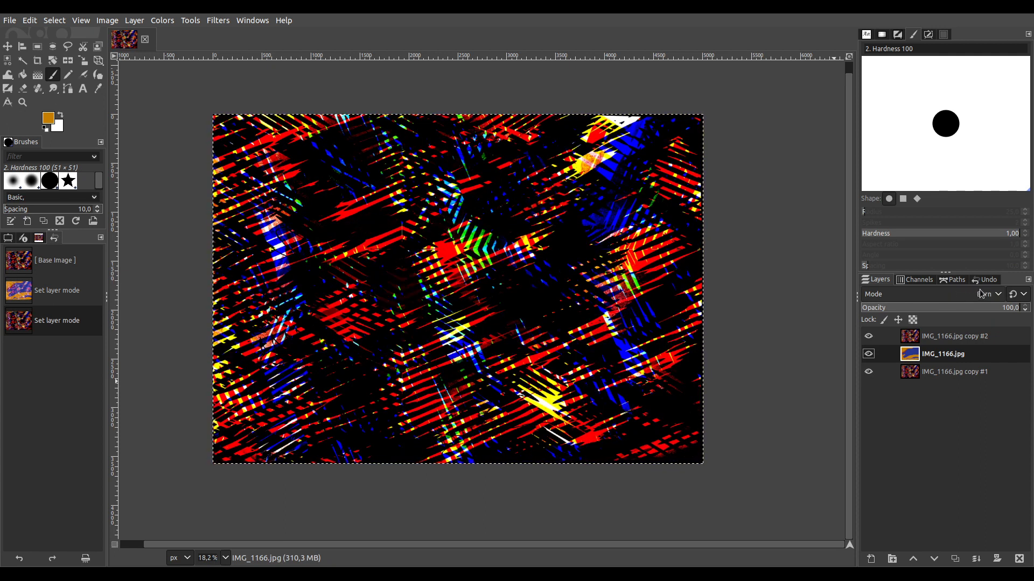
Duplicate the IMG_1166.jpg drawing layer and lower the copy to the bottom of the layer stack.
click(955, 561)
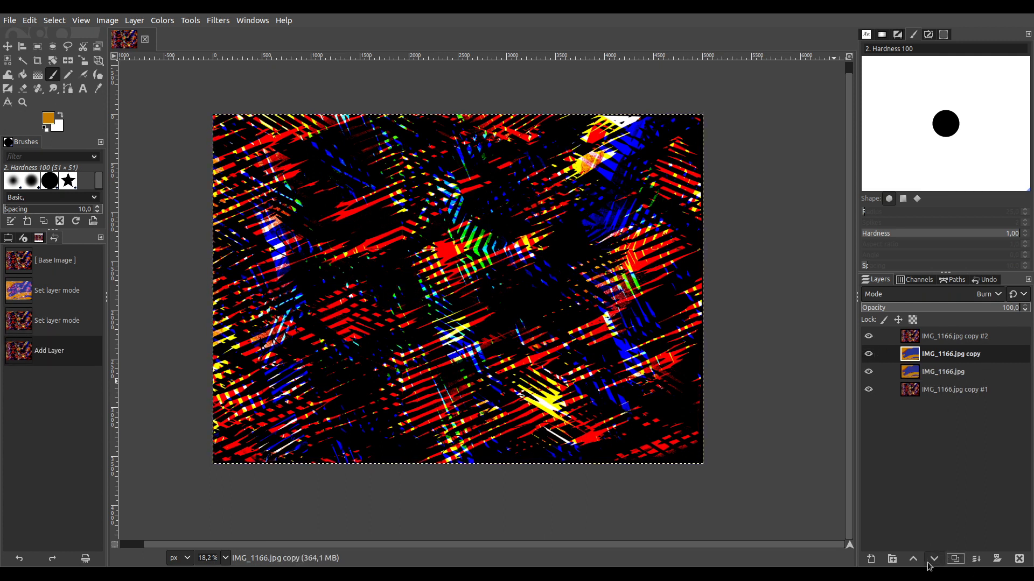
click(934, 559)
click(934, 560)
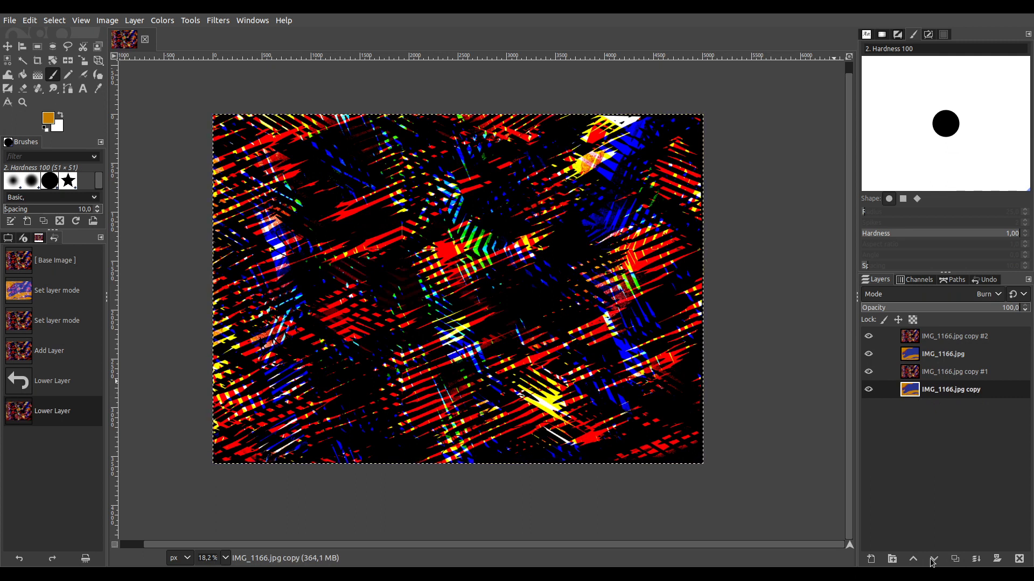
Hide the bottom drawing copy, merge all visible layers and show the drawing copy again.
click(869, 391)
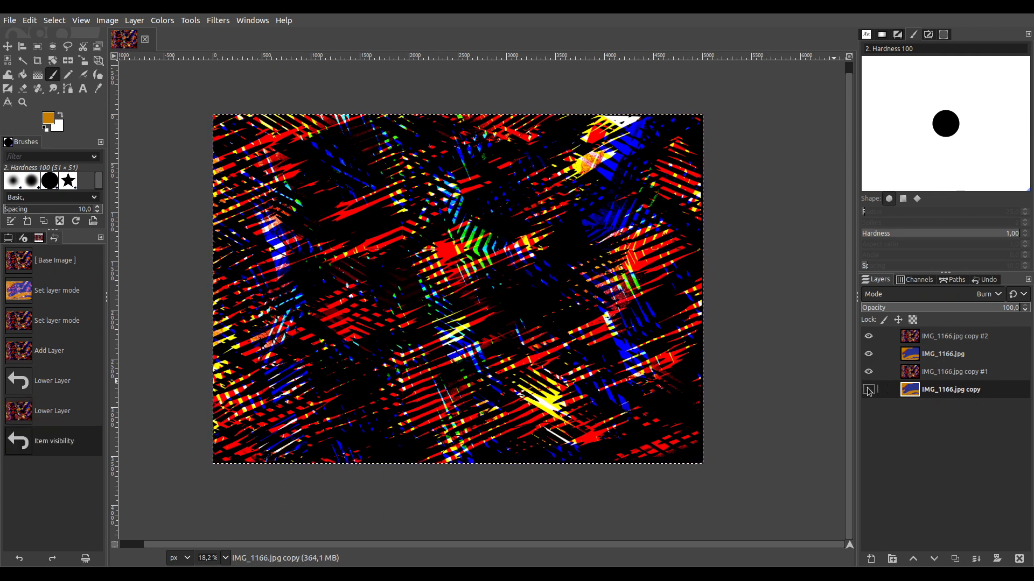
ctrl+shift+click(976, 562)
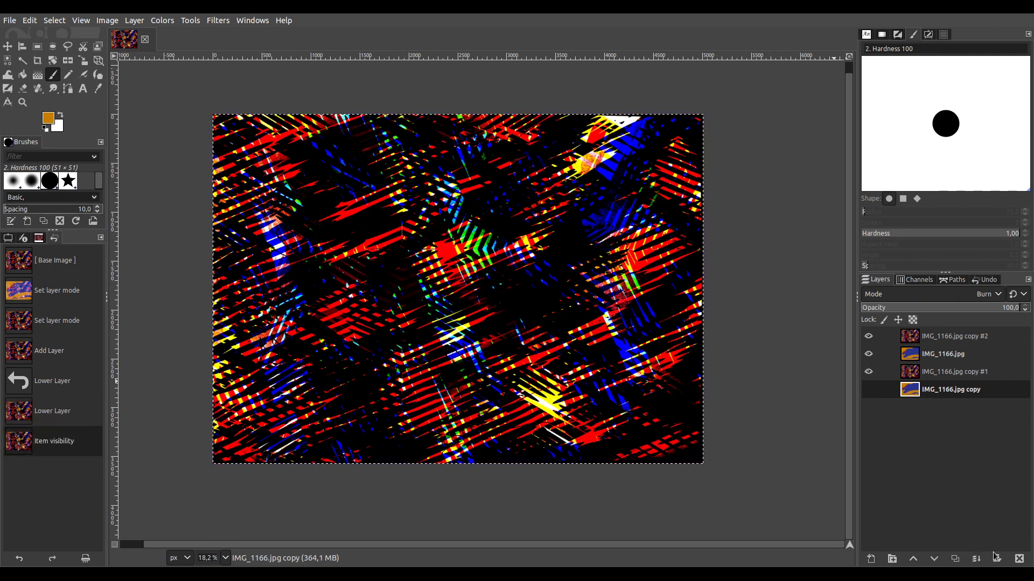
click(870, 355)
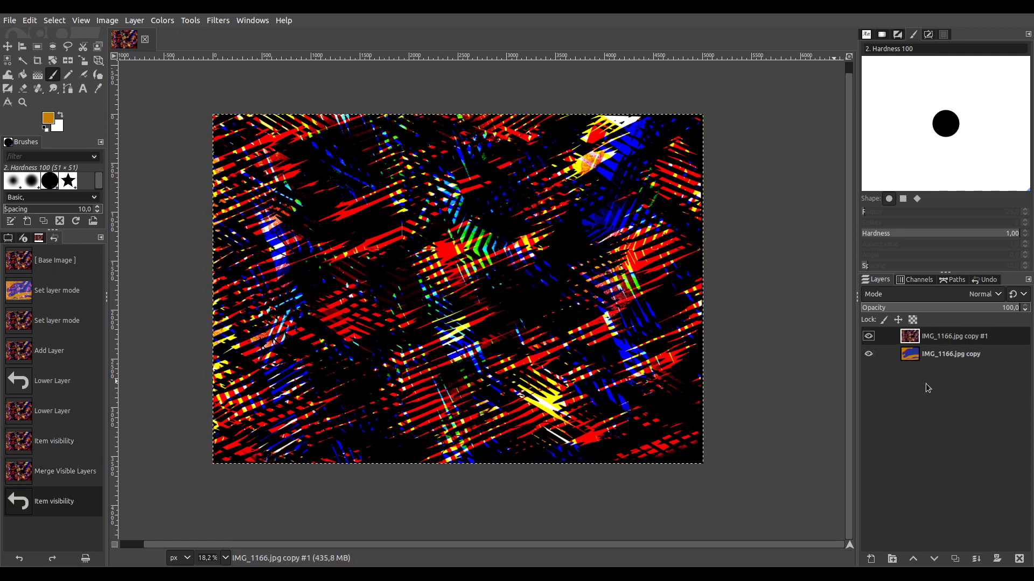
Duplicate the merged pattern layer and lower the duplicate to the bottom, beneath the drawing copy.
click(954, 561)
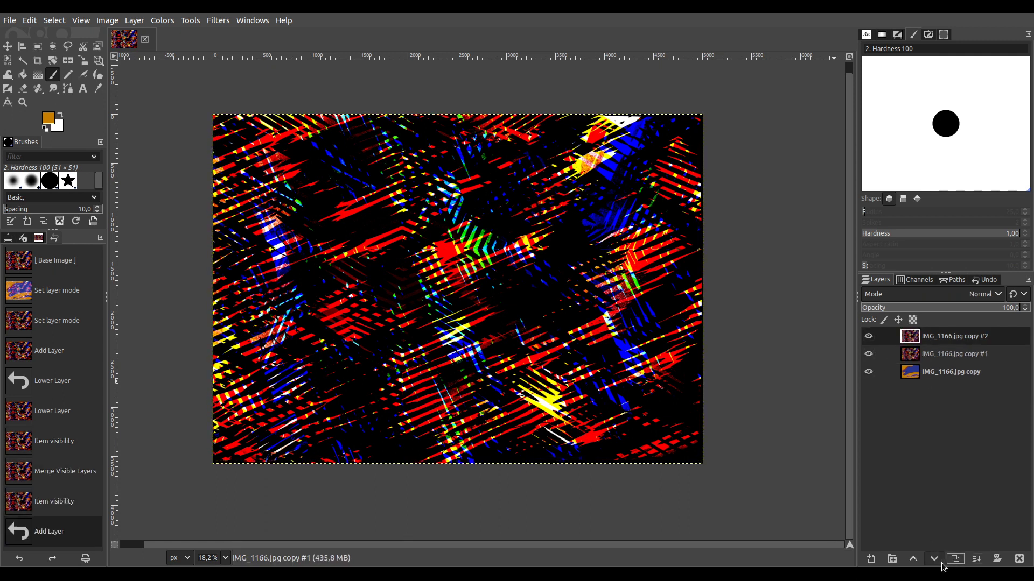
click(935, 560)
click(934, 560)
Try different blend modes on the top pattern layer and on the drawing copy beneath it.
click(950, 335)
scroll(987, 294, down, 7)
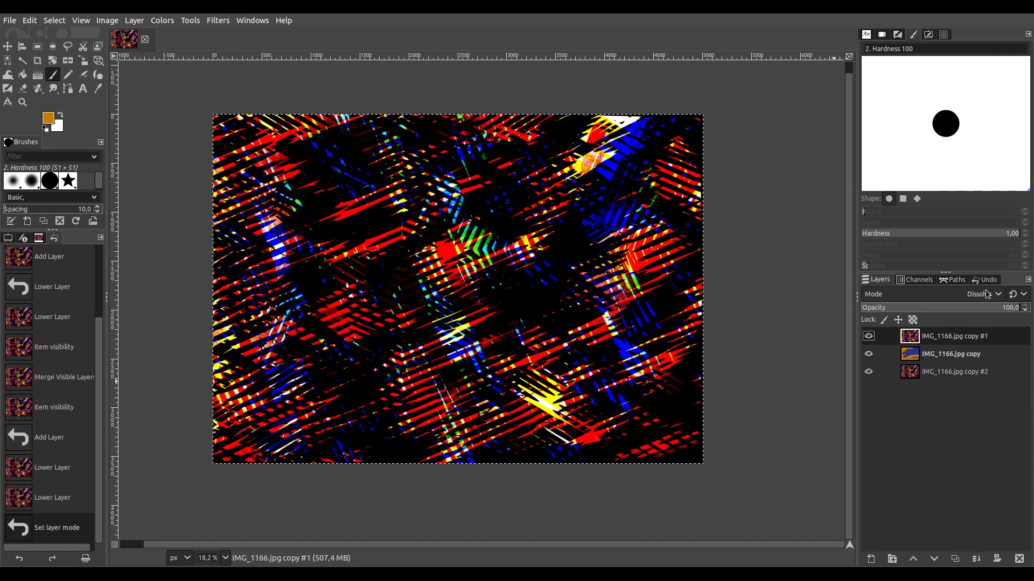
scroll(987, 294, down, 6)
scroll(981, 294, up, 8)
click(949, 356)
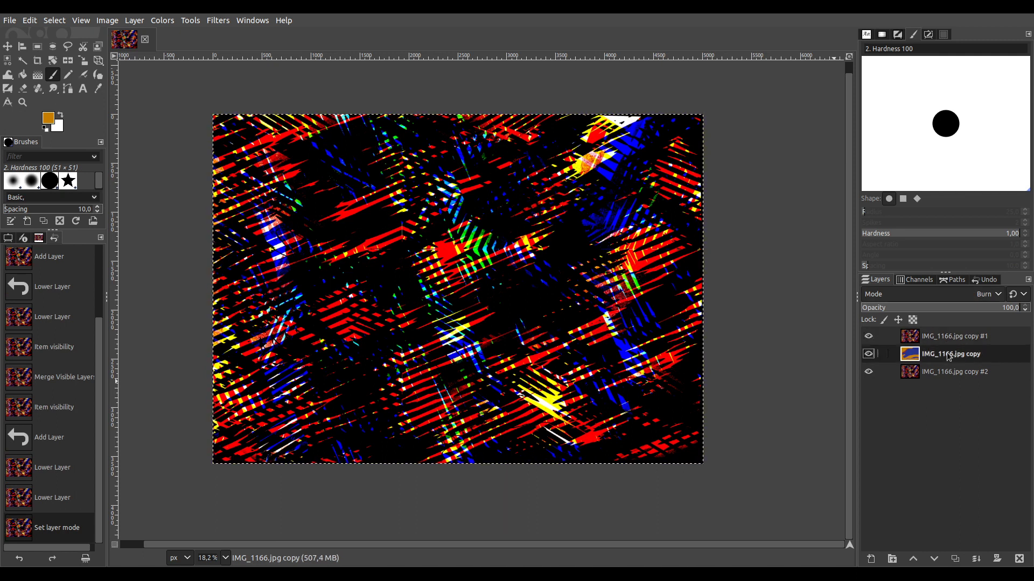
scroll(974, 298, up, 10)
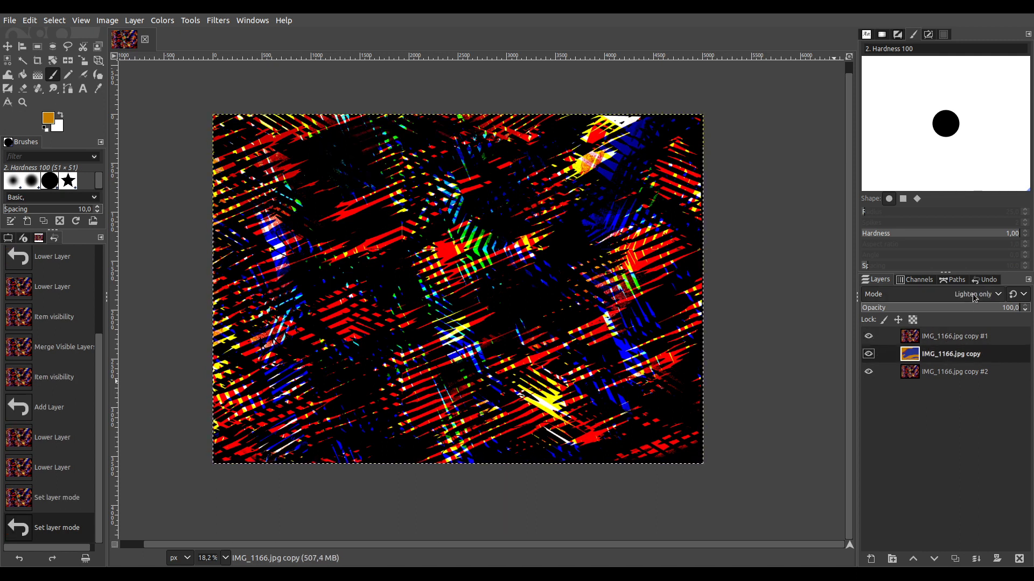
Set the top pattern layer's blend mode to Dodge and try further blend modes on the drawing copy below.
click(956, 343)
scroll(979, 300, up, 8)
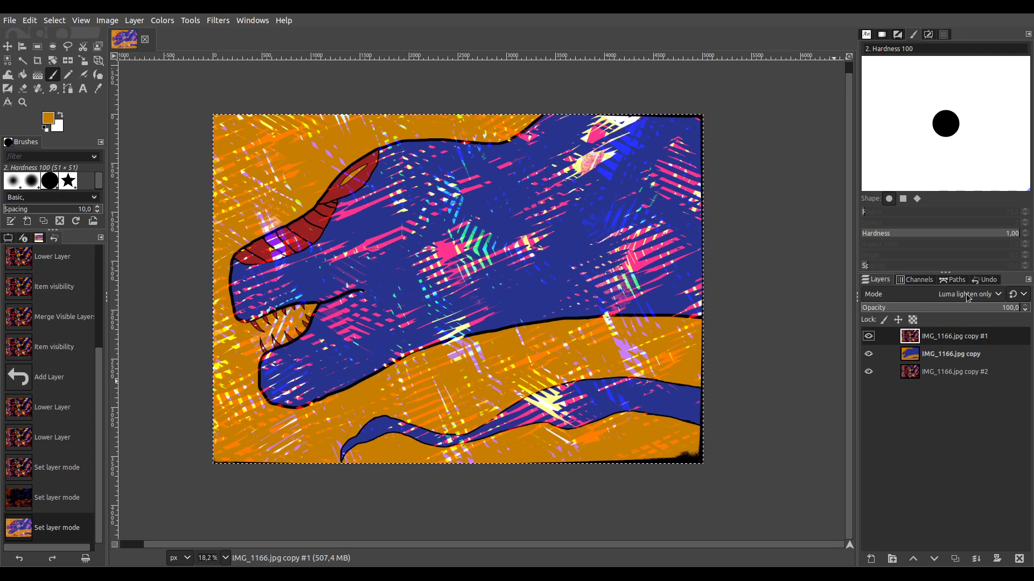
scroll(968, 297, down, 2)
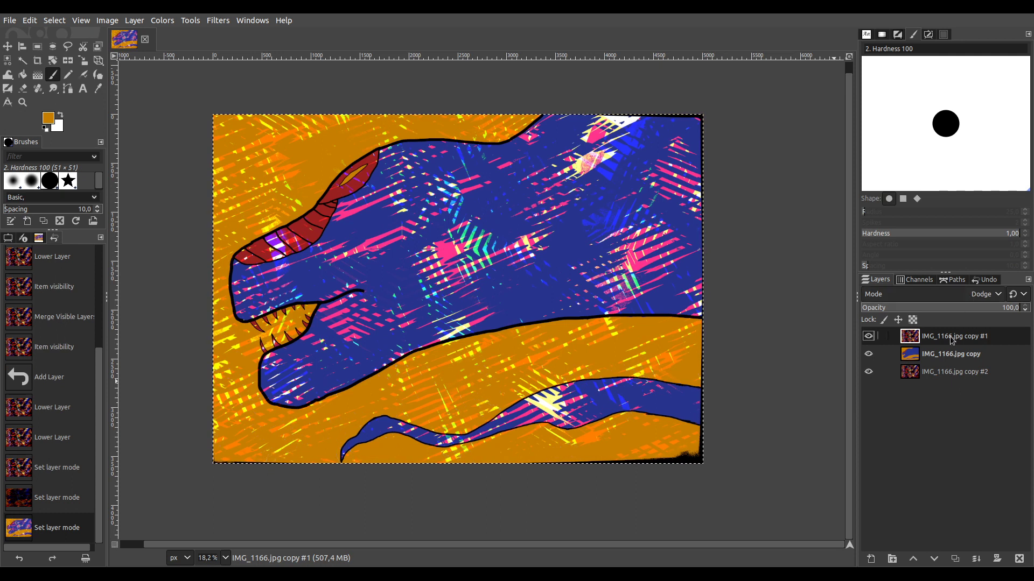
key(Page_Down)
scroll(981, 298, down, 6)
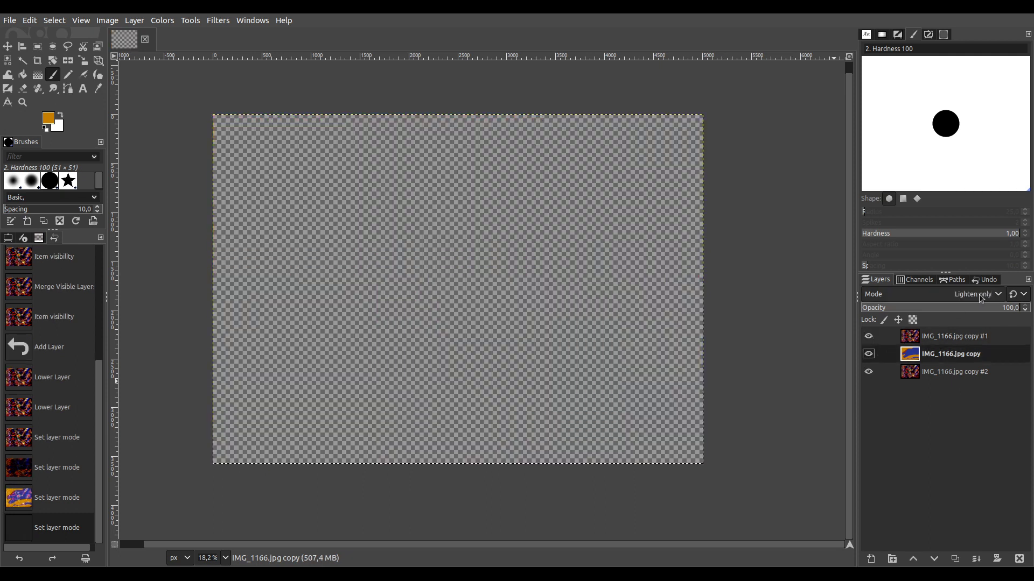
Set the blend mode of IMG_1166.jpg copy to Linear light and of IMG_1166.jpg copy #1 to Overlay.
scroll(980, 297, down, 4)
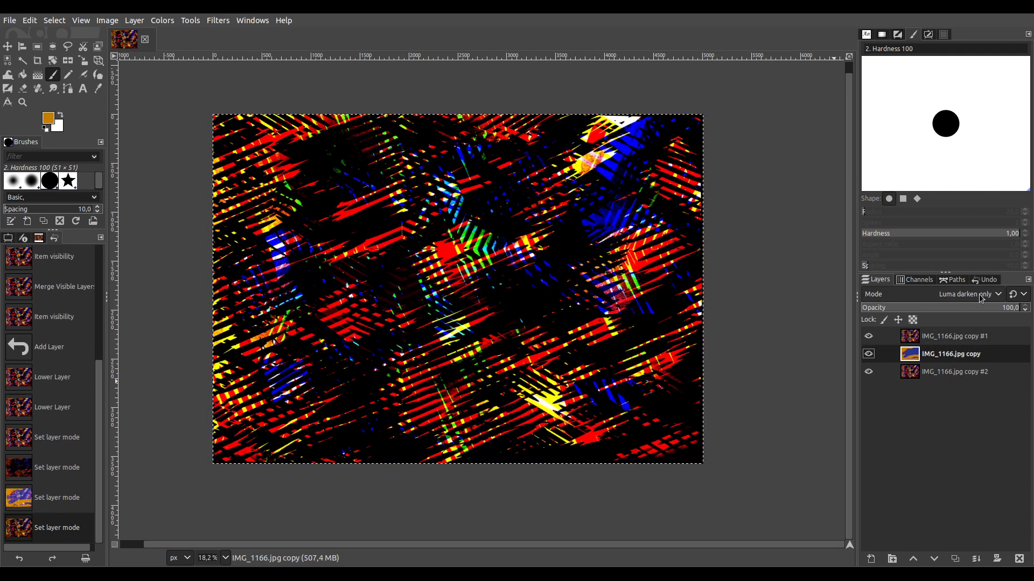
scroll(980, 298, down, 7)
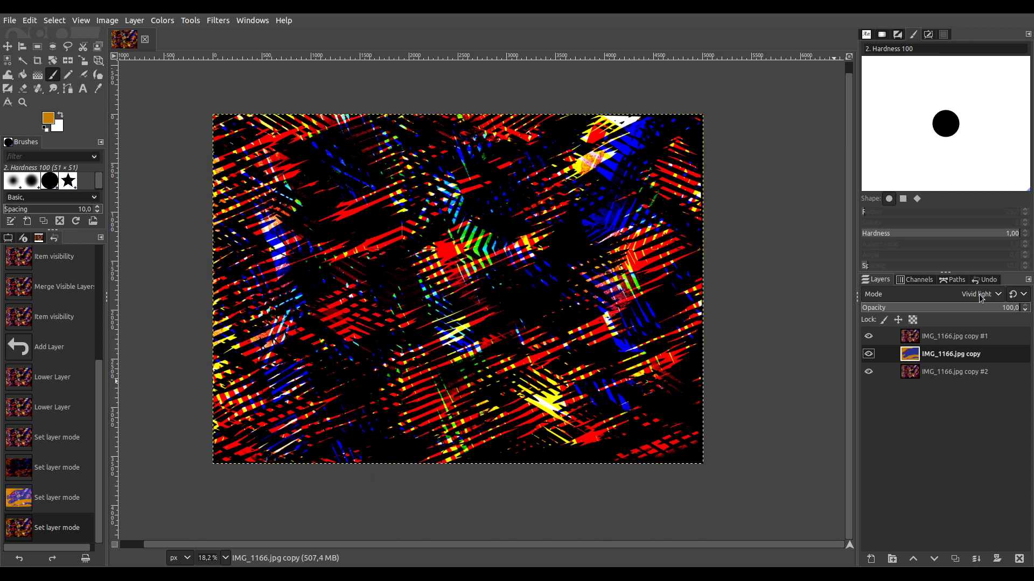
click(958, 336)
scroll(976, 298, down, 5)
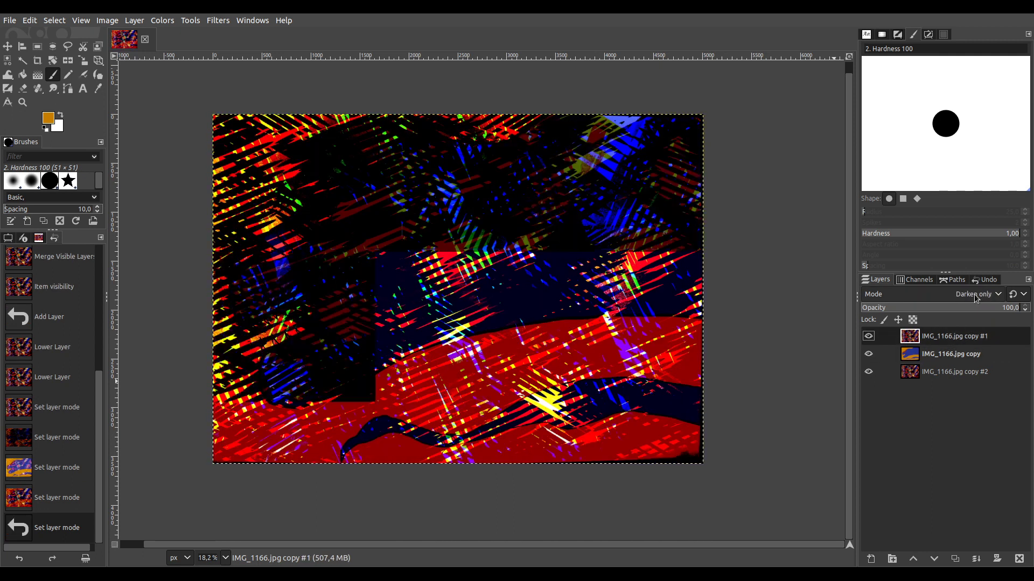
scroll(975, 298, up, 2)
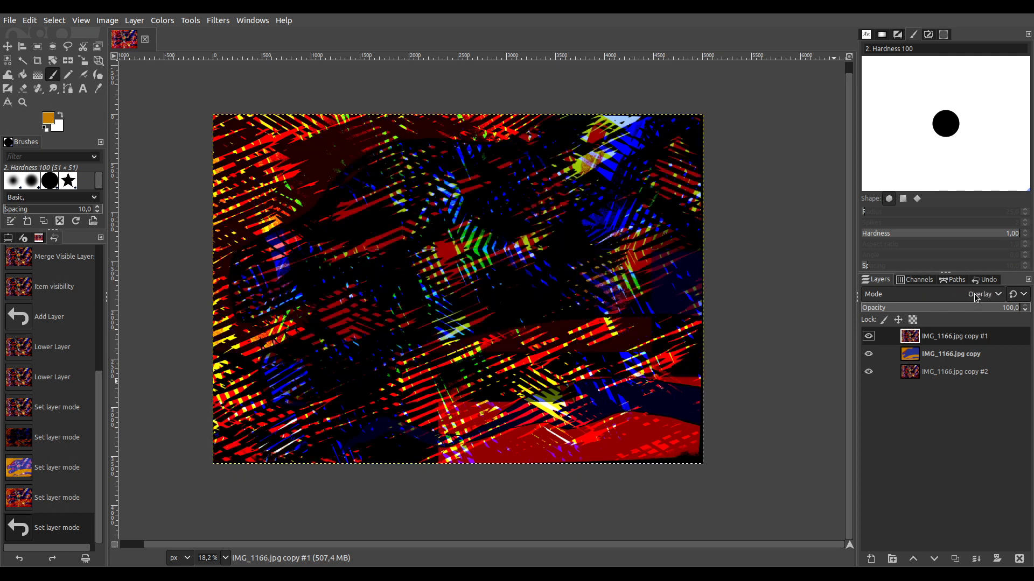
scroll(976, 298, down, 1)
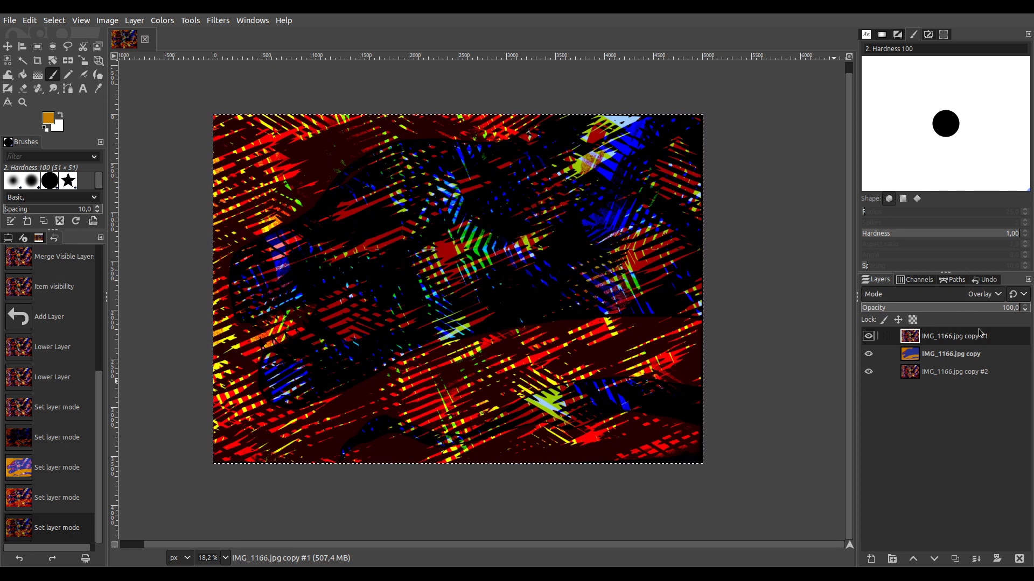
Place a duplicate of IMG_1166.jpg copy directly above IMG_1166.jpg copy #2 and merge all visible layers.
click(953, 354)
click(955, 559)
click(935, 560)
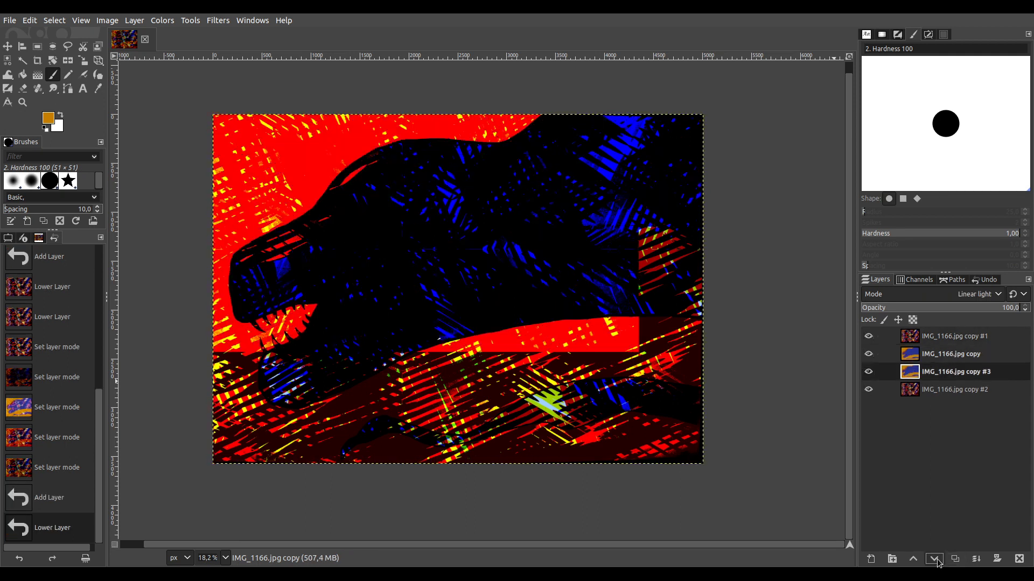
click(935, 560)
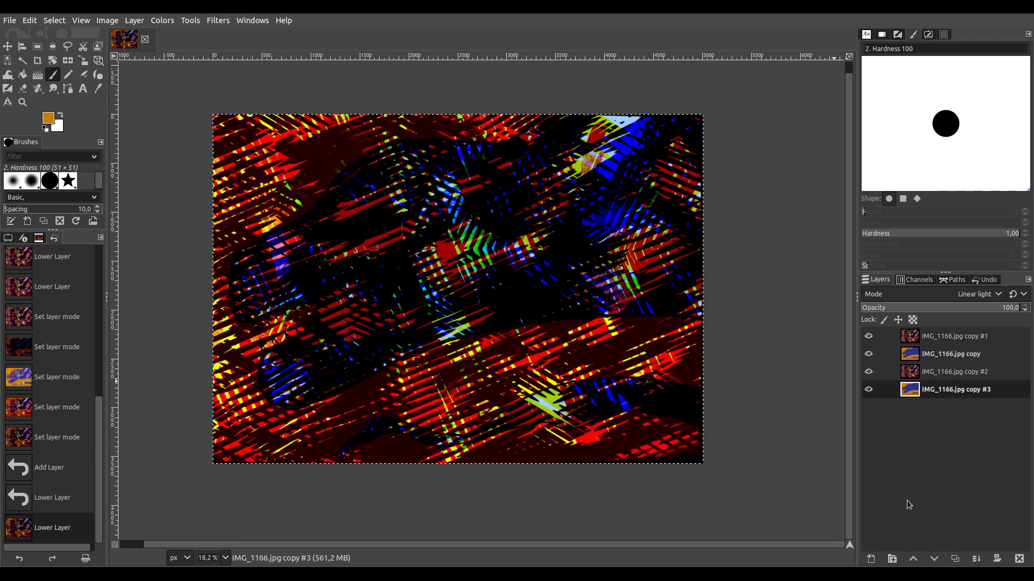
click(914, 560)
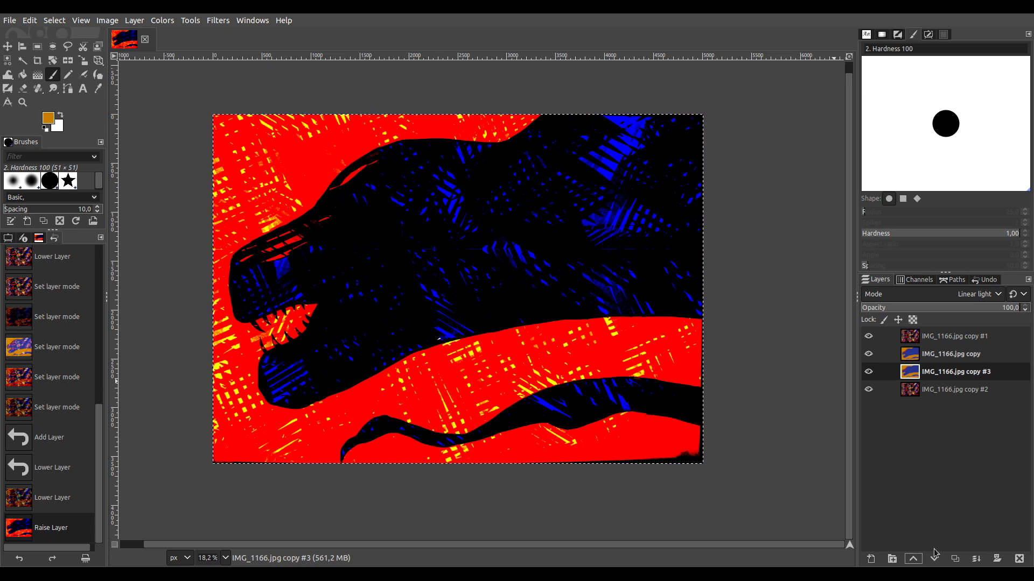
key(ctrl+m)
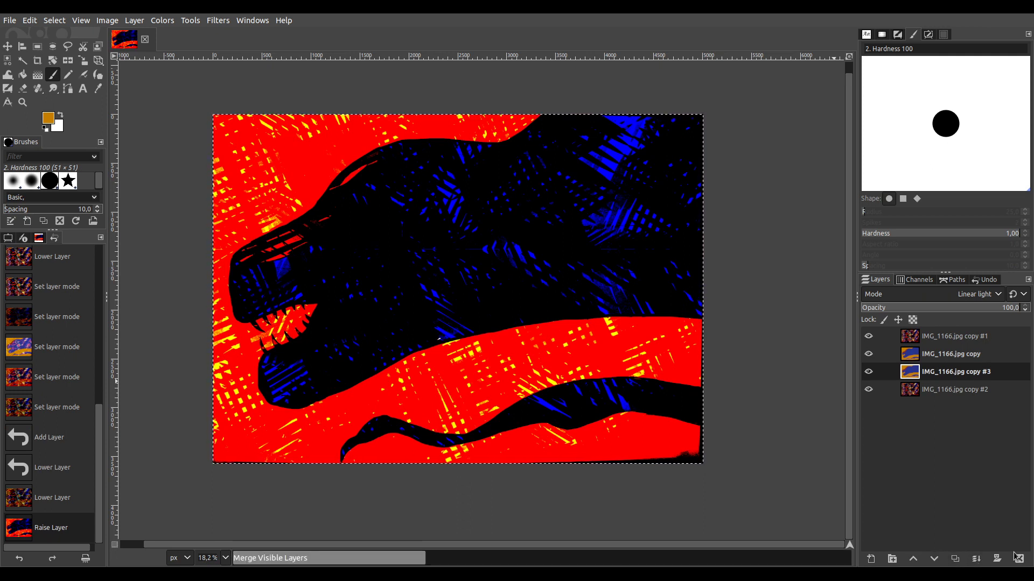
Stack multiple Dodge-mode duplicates on top of the merged layer and merge them all into a single layer.
key(shift+ctrl+d)
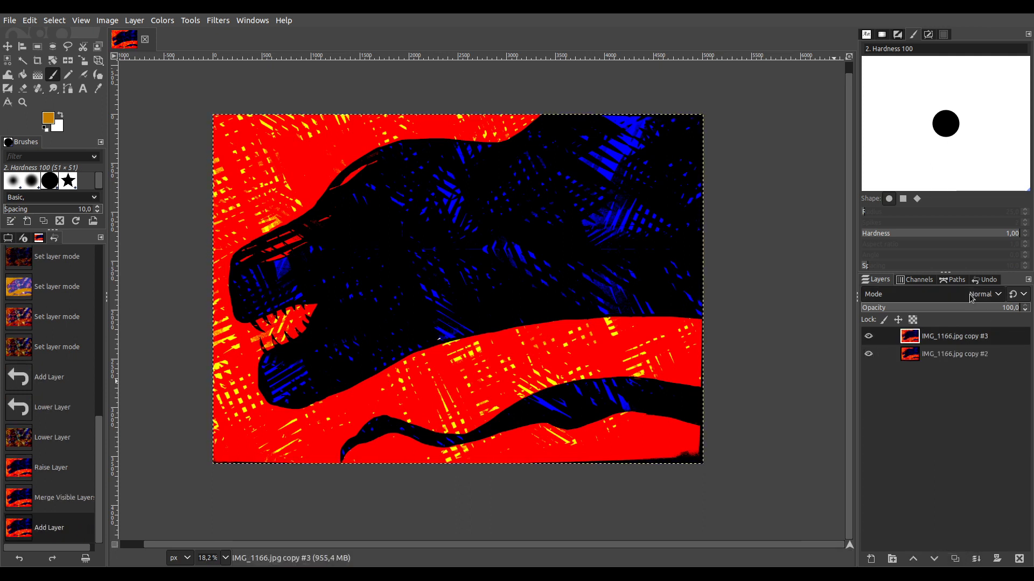
key(shift+plus)
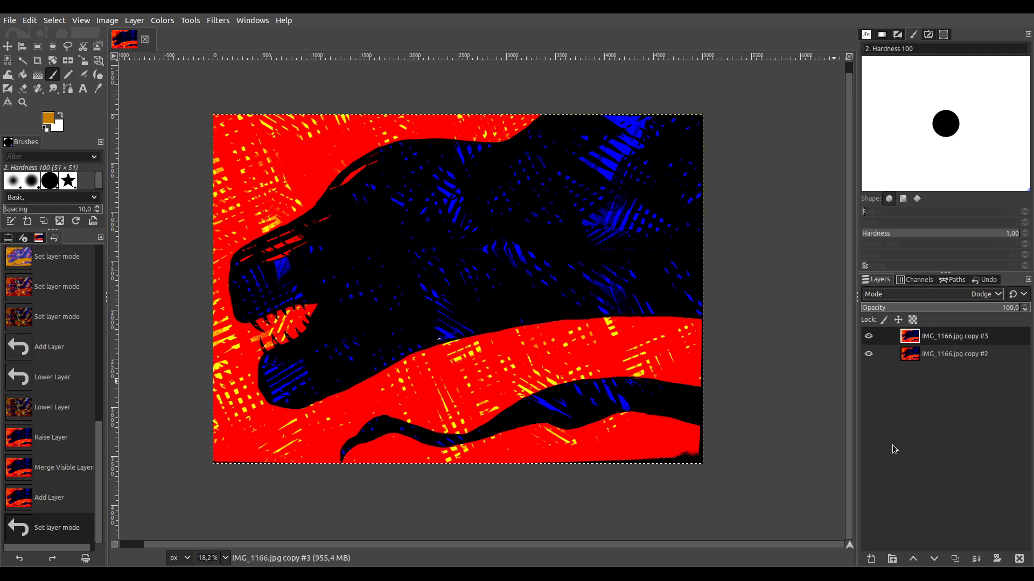
click(954, 560)
click(954, 560)
click(954, 560)
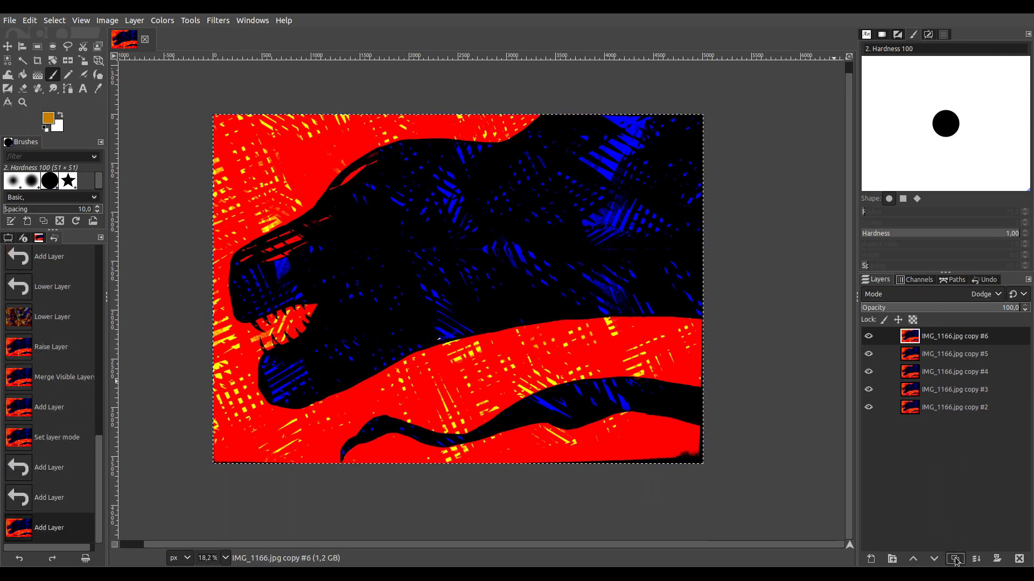
click(954, 559)
click(955, 559)
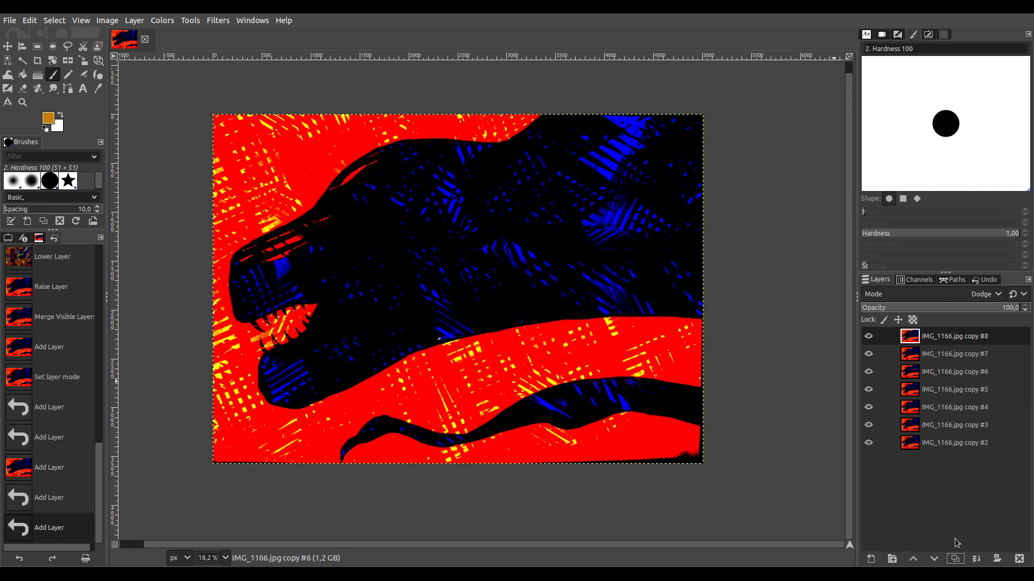
click(955, 560)
click(955, 560)
click(954, 560)
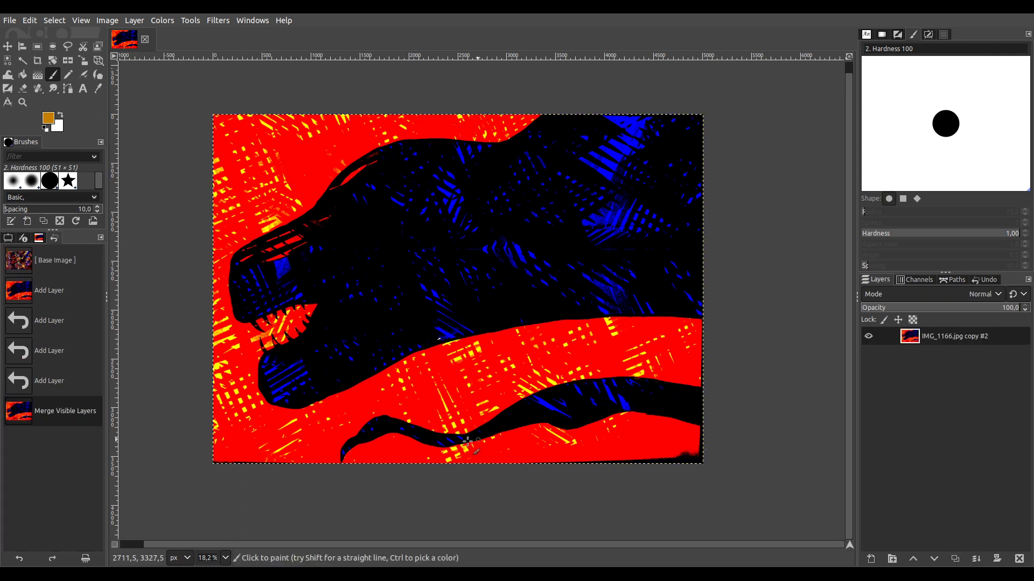
Clear the undo history and duplicate the merged layer.
click(85, 558)
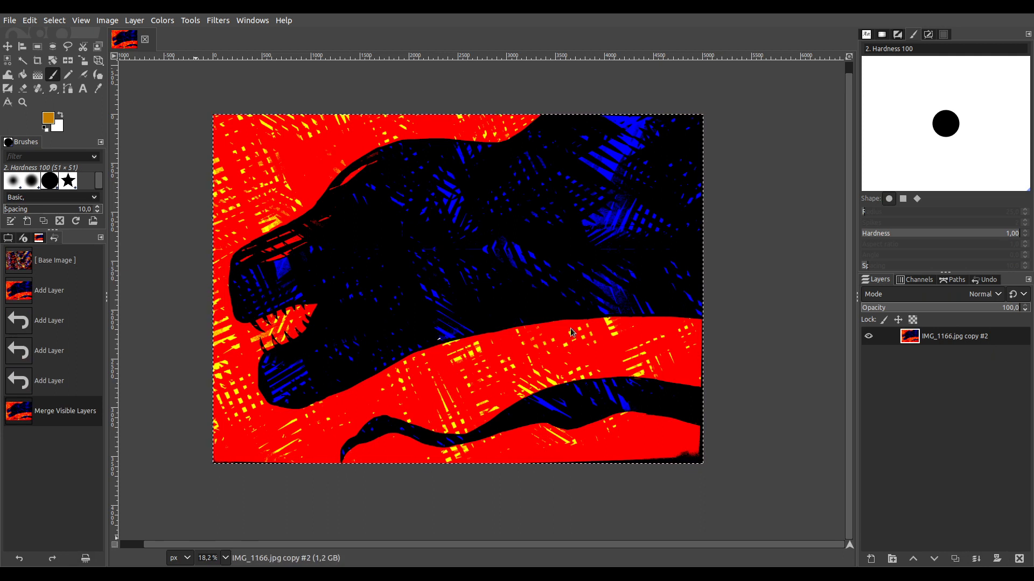
click(955, 558)
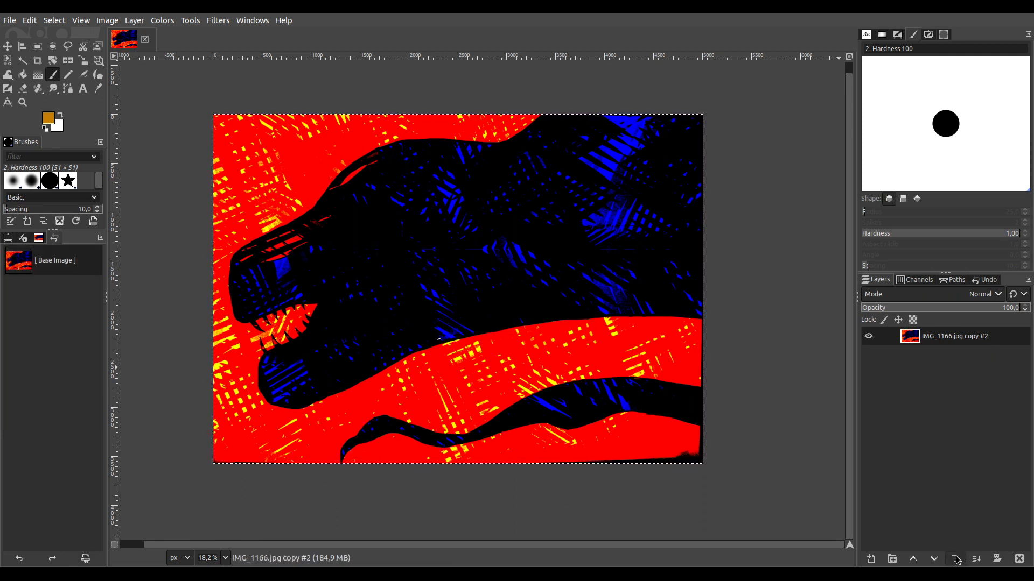
Apply the Kaleidoscope filter to the duplicate layer and save the image.
click(217, 21)
click(237, 33)
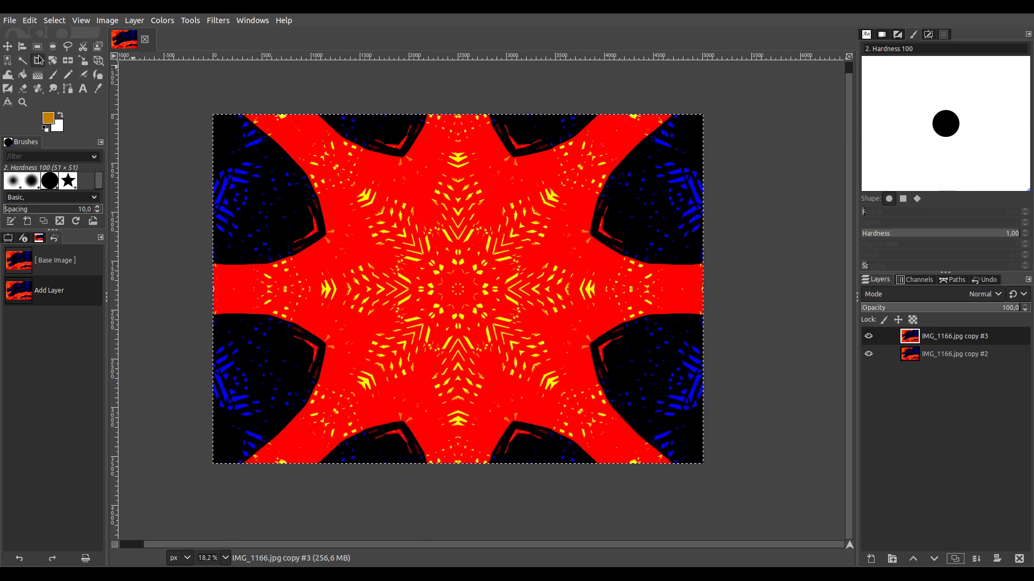
key(ctrl+s)
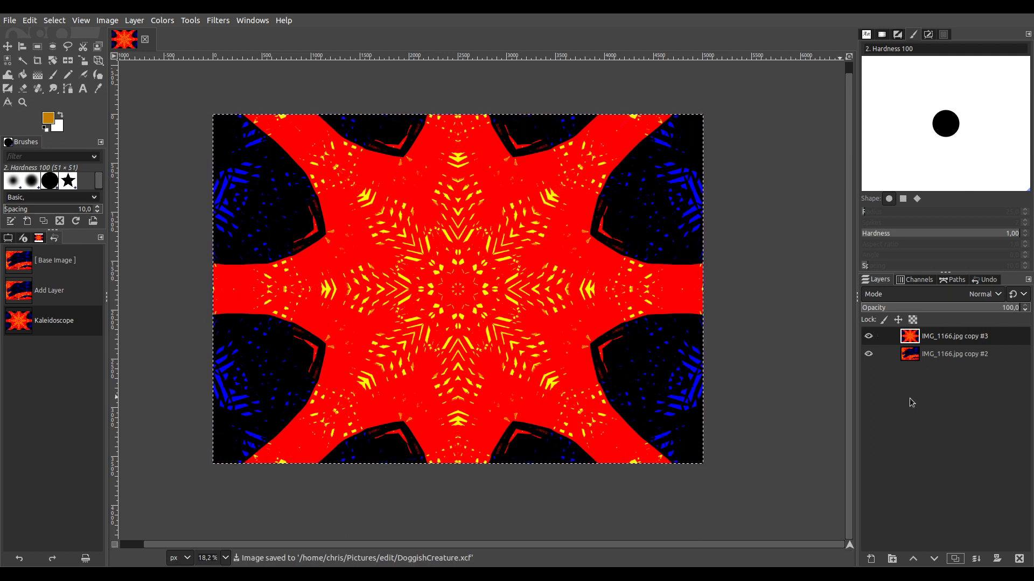
Duplicate IMG_1166.jpg copy #2 and raise the duplicate to the top of the layer stack.
click(952, 355)
click(954, 559)
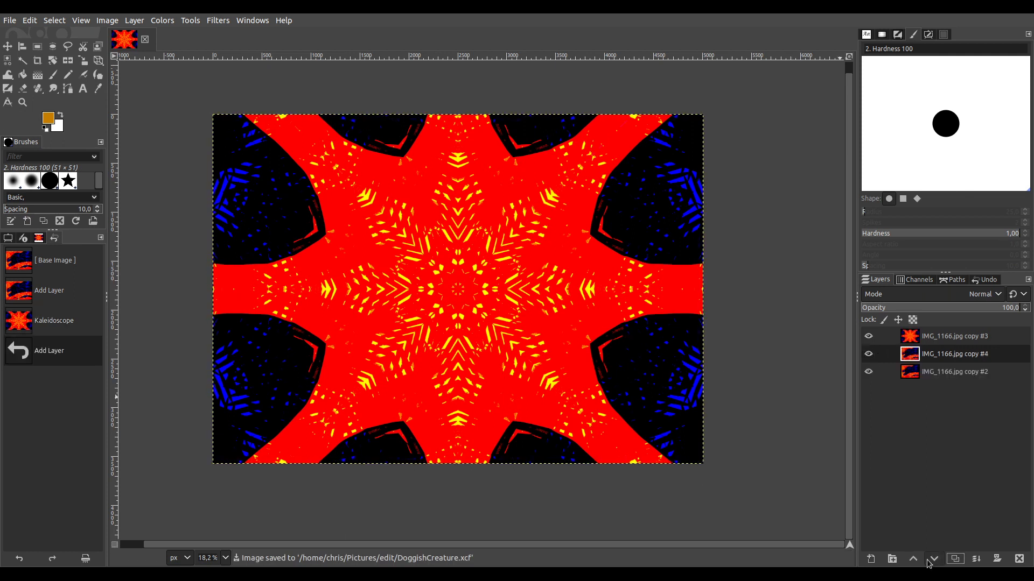
click(915, 559)
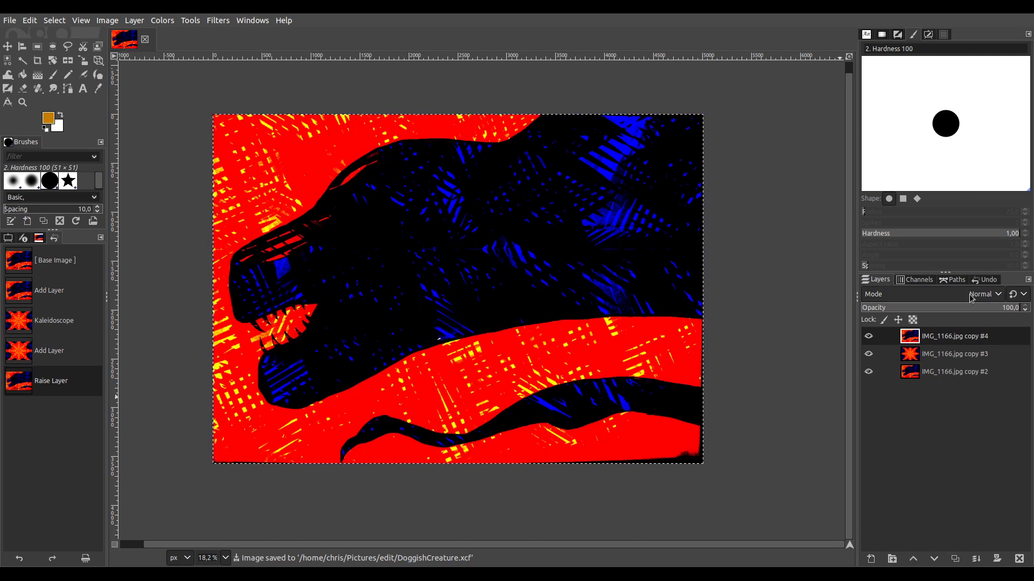
Try Luma lighten only and Linear burn on the top duplicate, and Burn, Pin light and Vivid light on the kaleidoscope layer.
scroll(971, 298, down, 5)
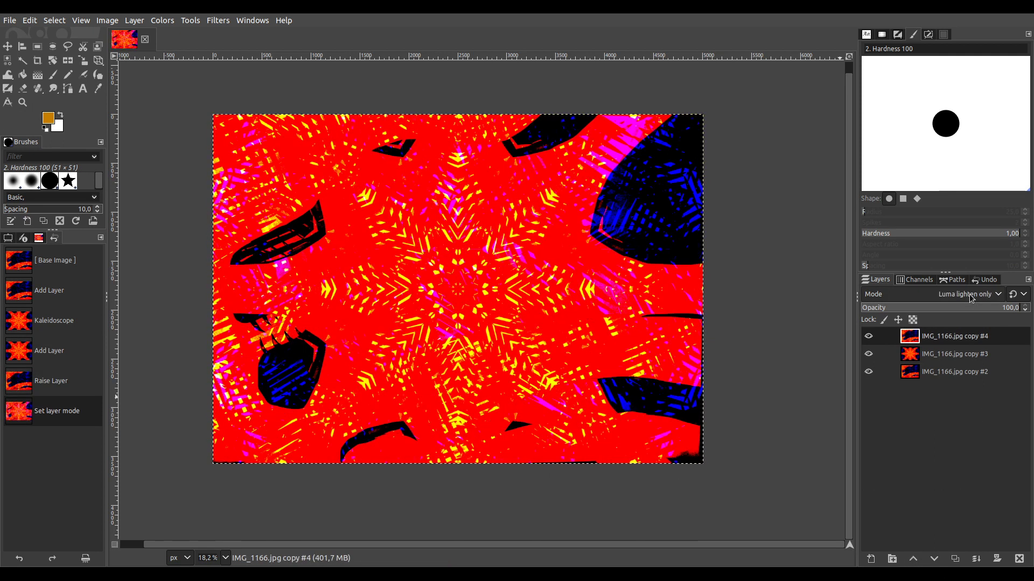
scroll(971, 297, down, 5)
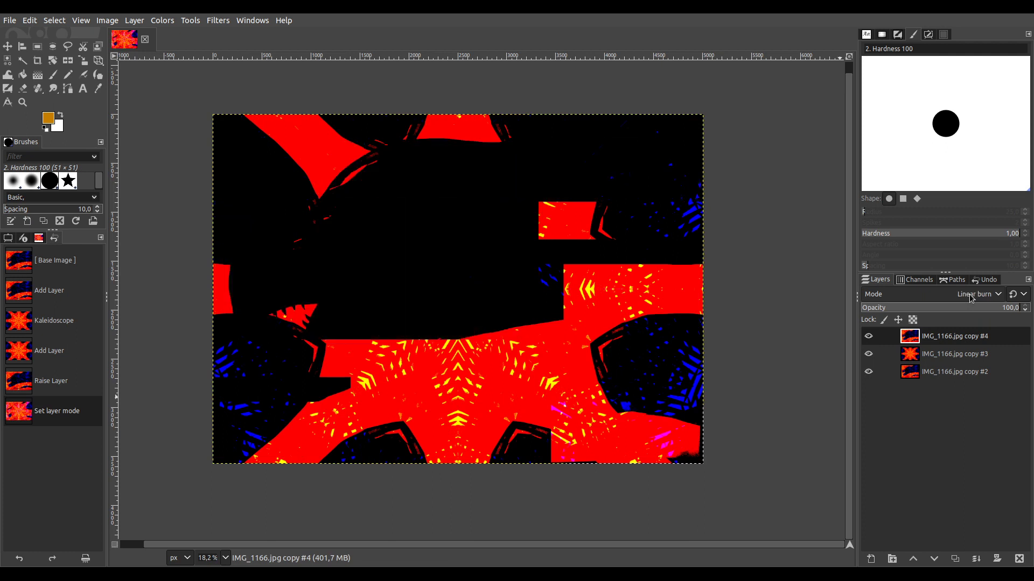
click(946, 354)
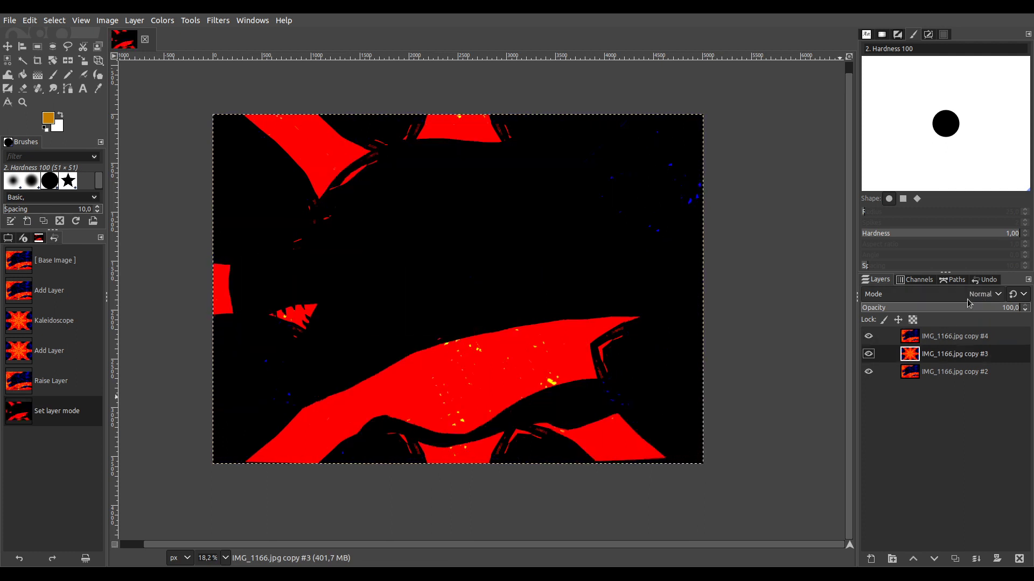
scroll(969, 301, down, 2)
scroll(968, 302, down, 4)
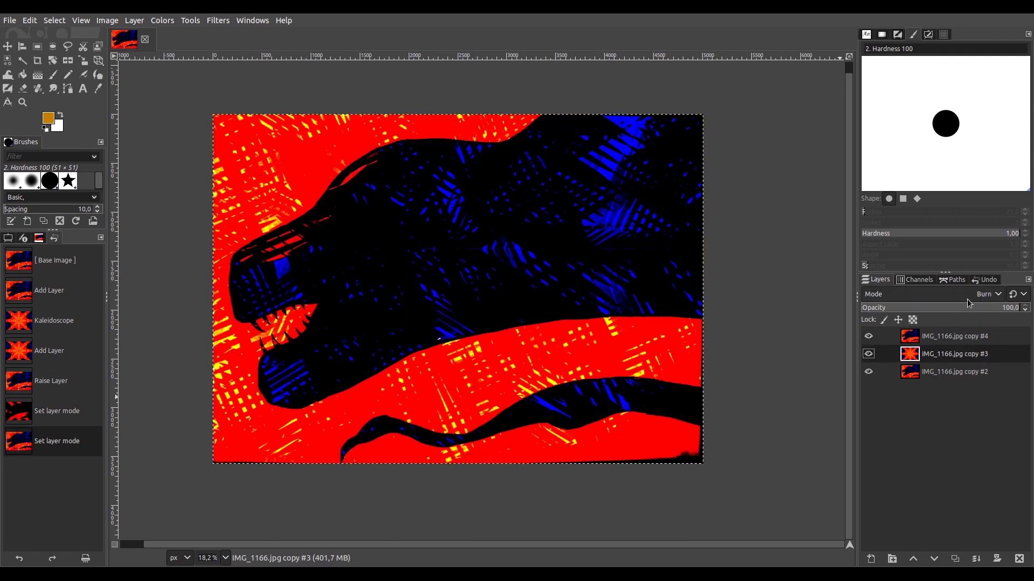
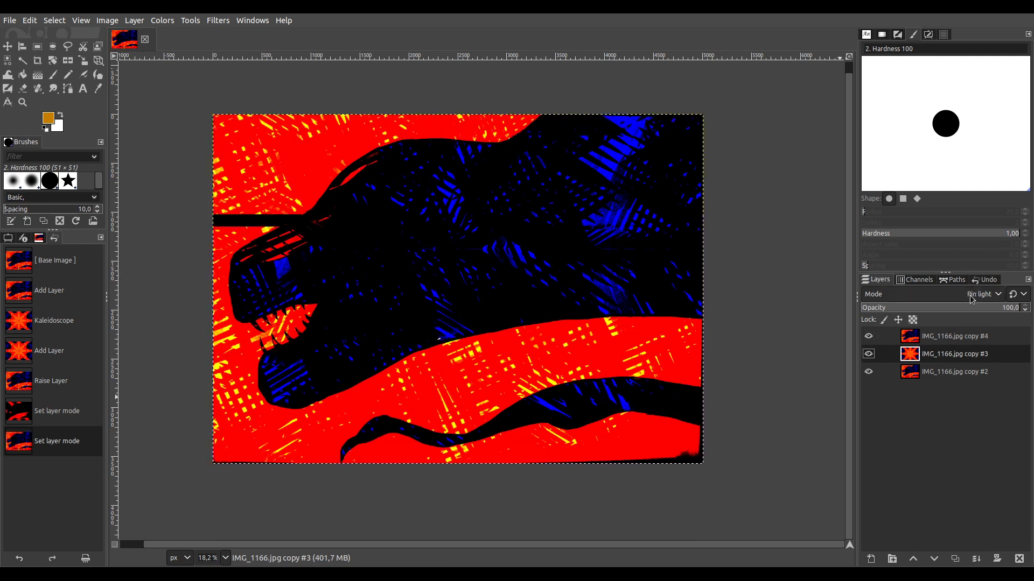
scroll(971, 300, up, 1)
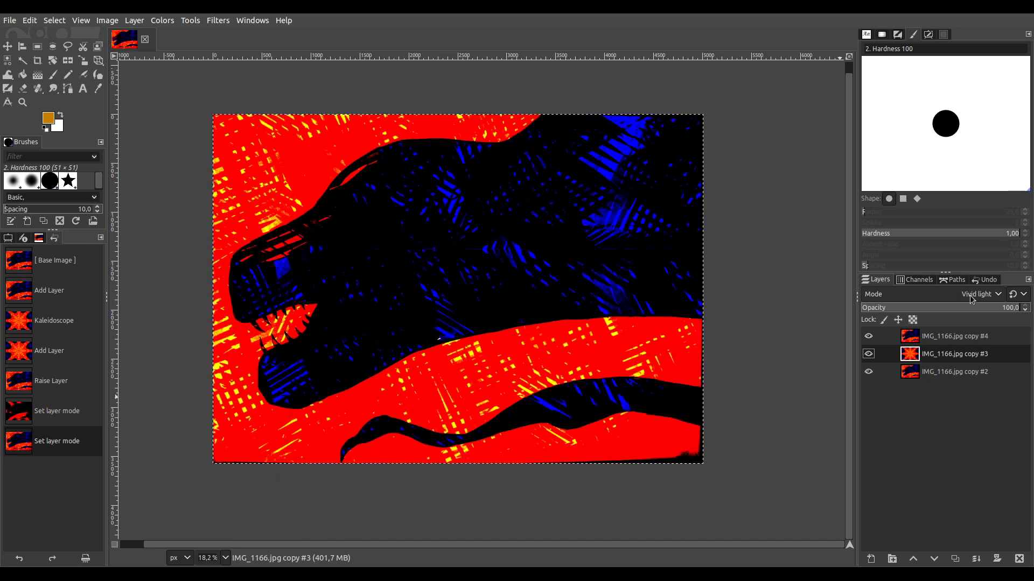
scroll(971, 299, down, 1)
Set the blend mode of the top layer, IMG_1166.jpg copy #4, to Difference.
click(964, 336)
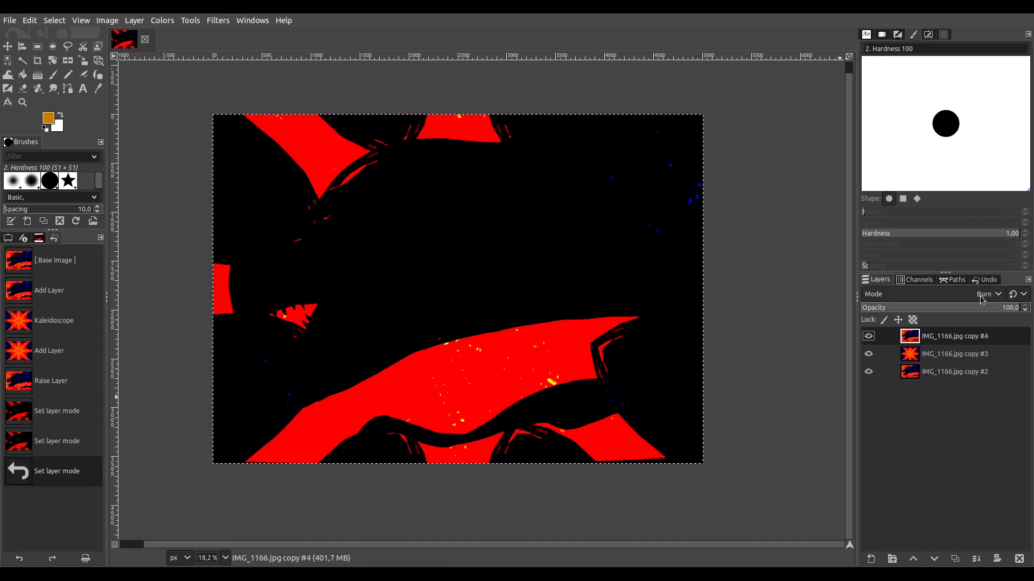
scroll(982, 300, down, 2)
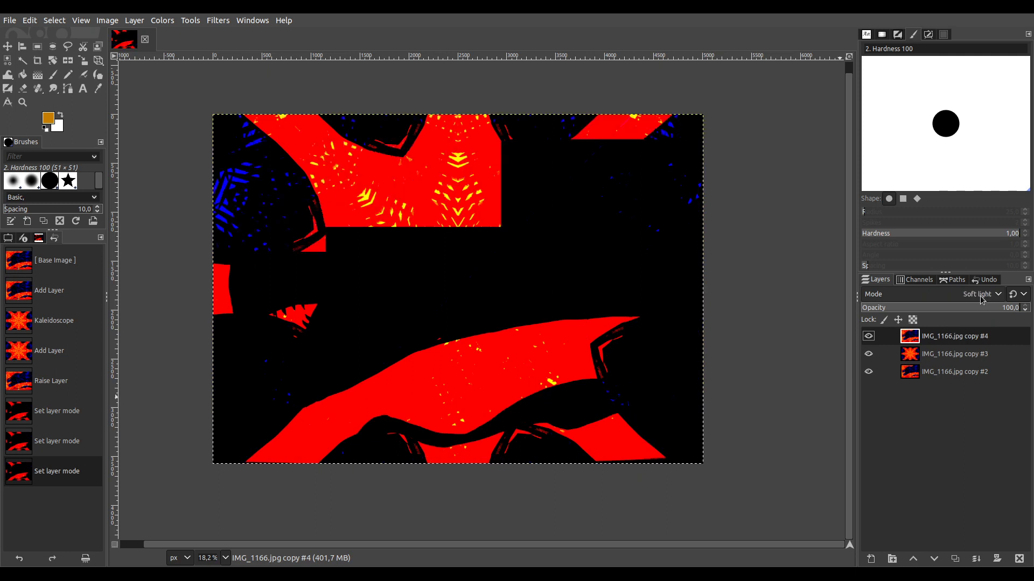
scroll(982, 299, up, 1)
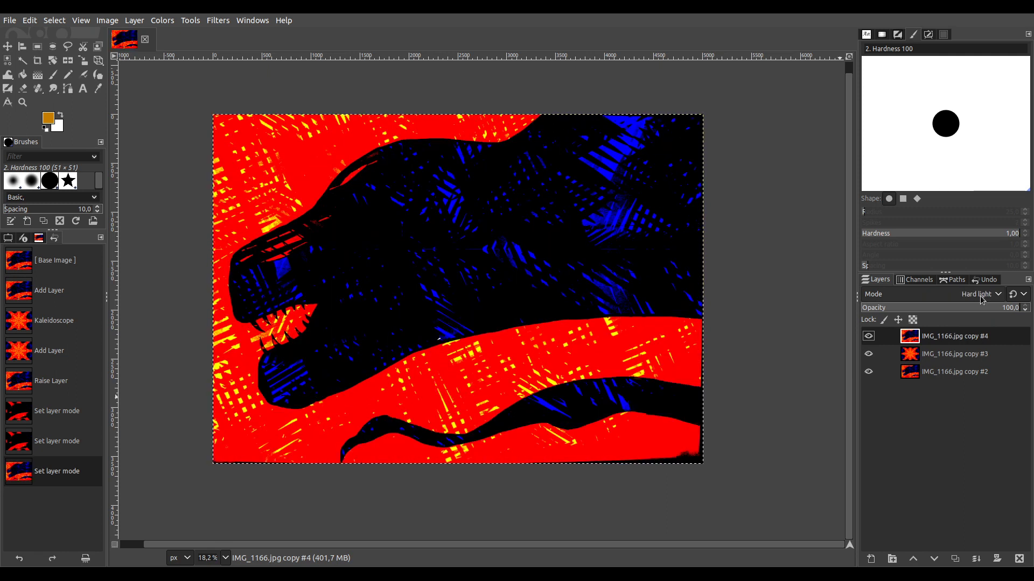
scroll(983, 300, down, 3)
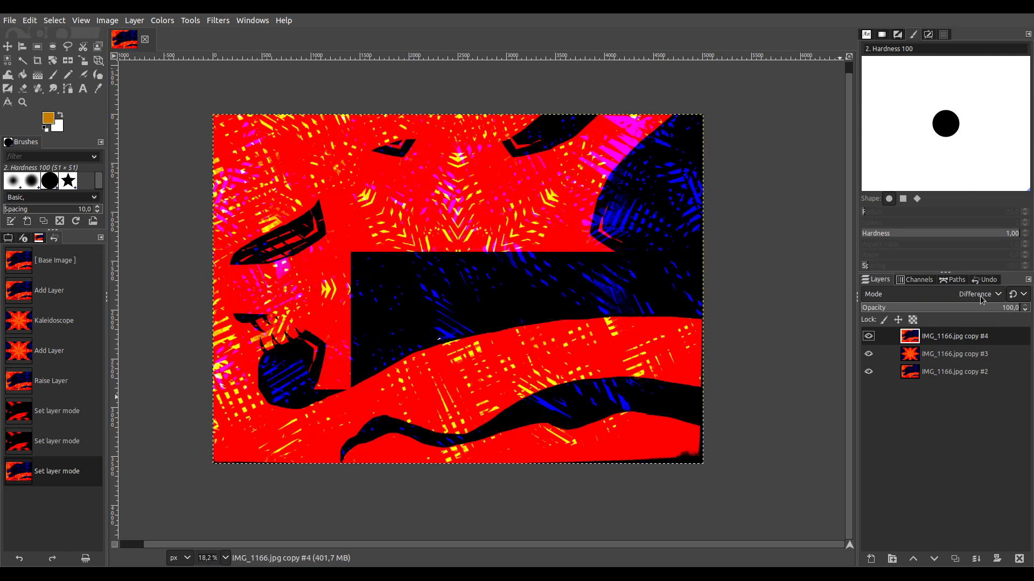
Set the blend mode of the kaleidoscope layer, IMG_1166.jpg copy #3, back to Normal.
click(967, 354)
scroll(971, 295, down, 1)
scroll(970, 296, down, 2)
scroll(970, 296, up, 9)
scroll(971, 294, up, 20)
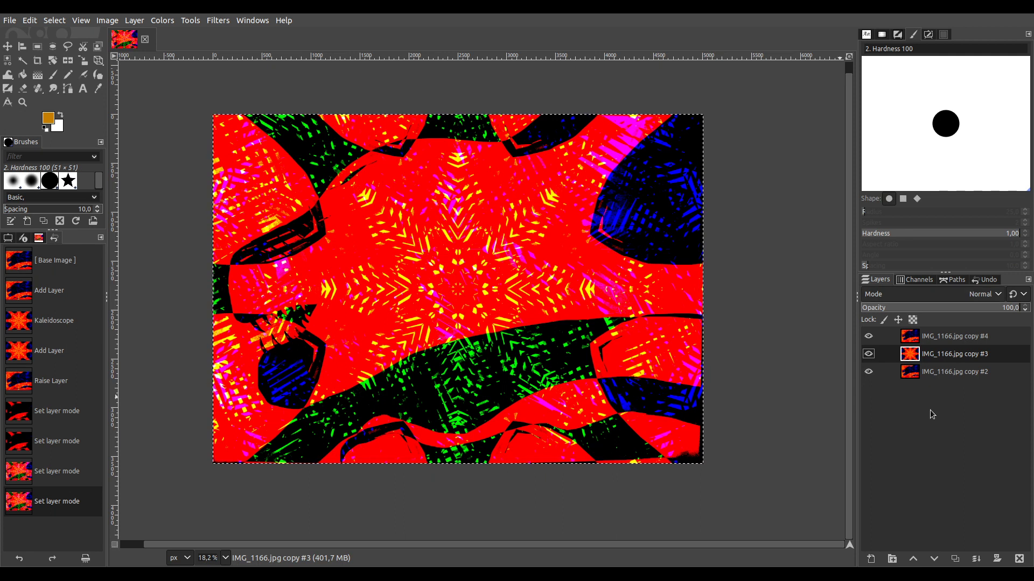
Merge the upper layers with a duplicate of IMG_1166.jpg copy #2, keeping the original as a separate hidden layer.
click(952, 377)
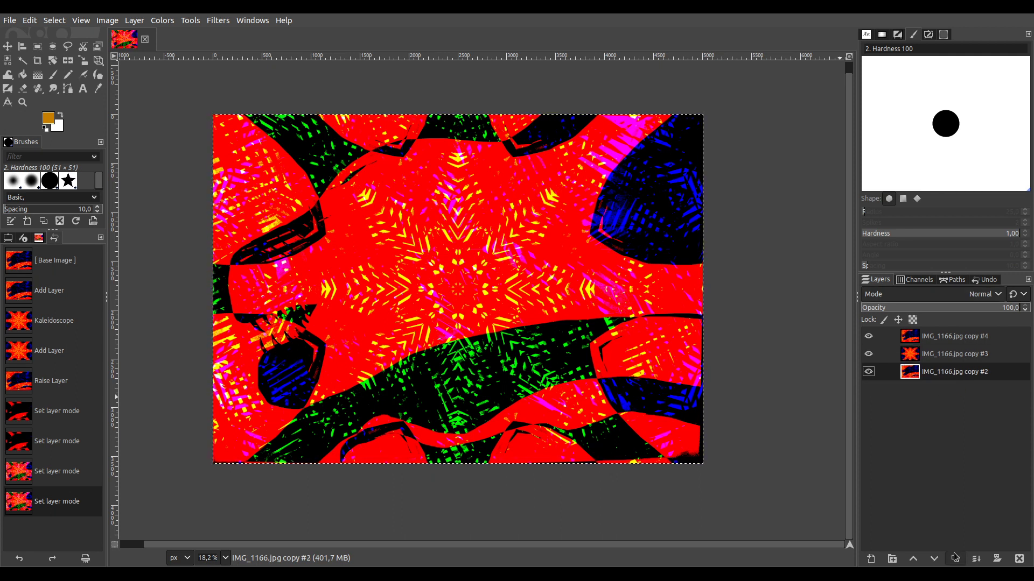
click(955, 559)
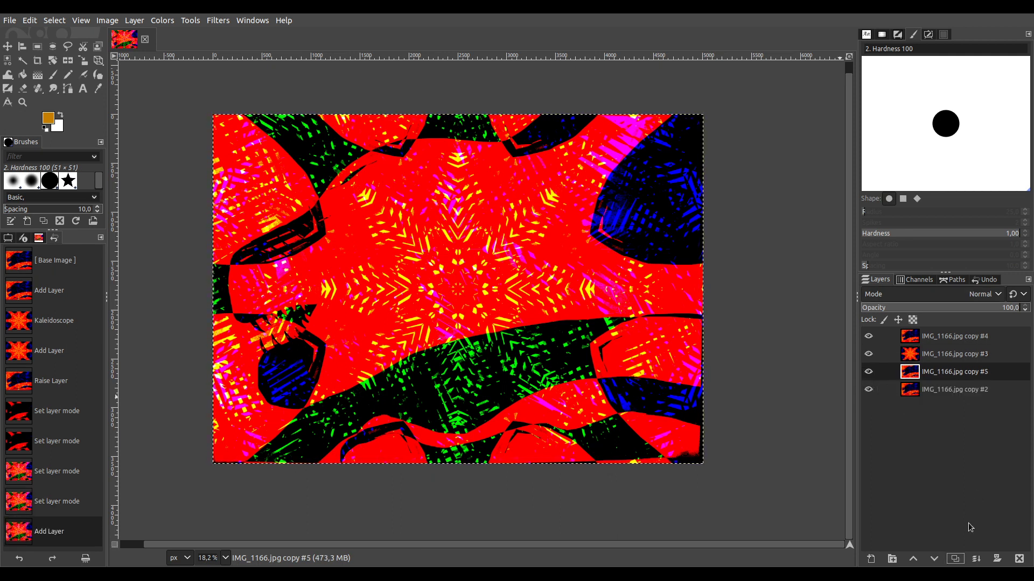
click(868, 390)
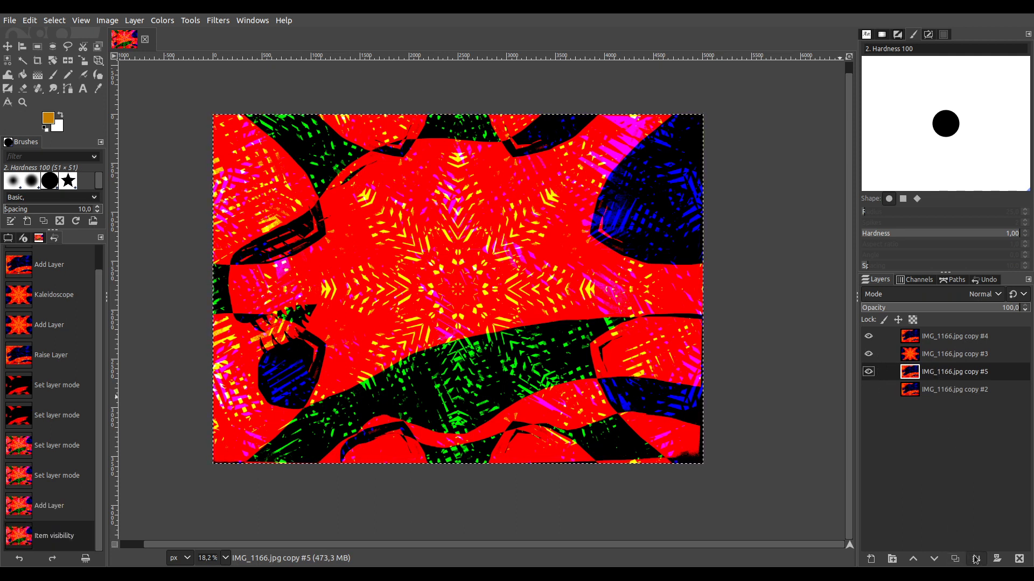
click(998, 554)
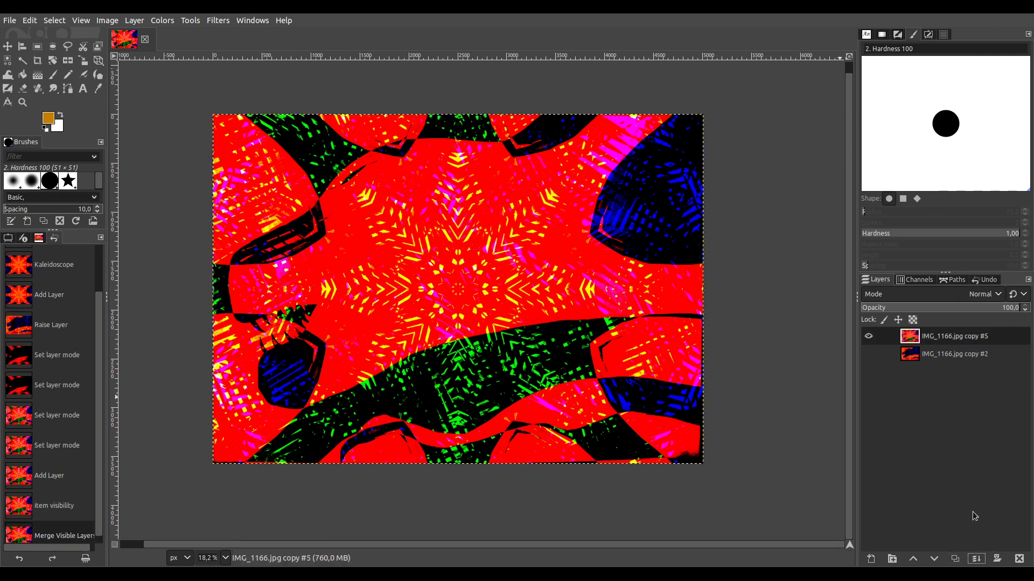
Save the image, make IMG_1166.jpg copy #2 visible and raise a duplicate of it to the top of the layer stack.
key(ctrl+s)
click(869, 353)
click(959, 361)
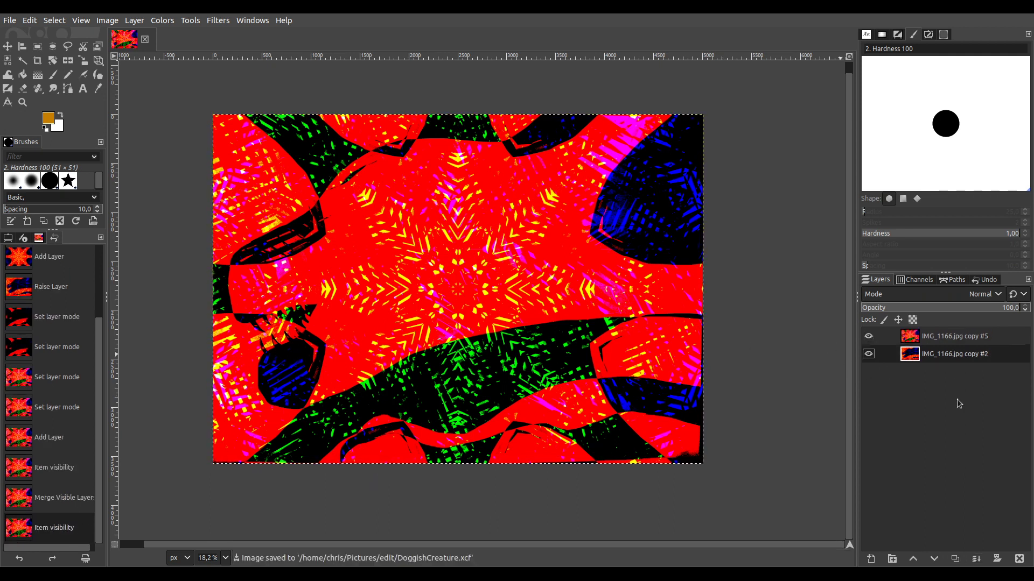
click(955, 559)
click(913, 559)
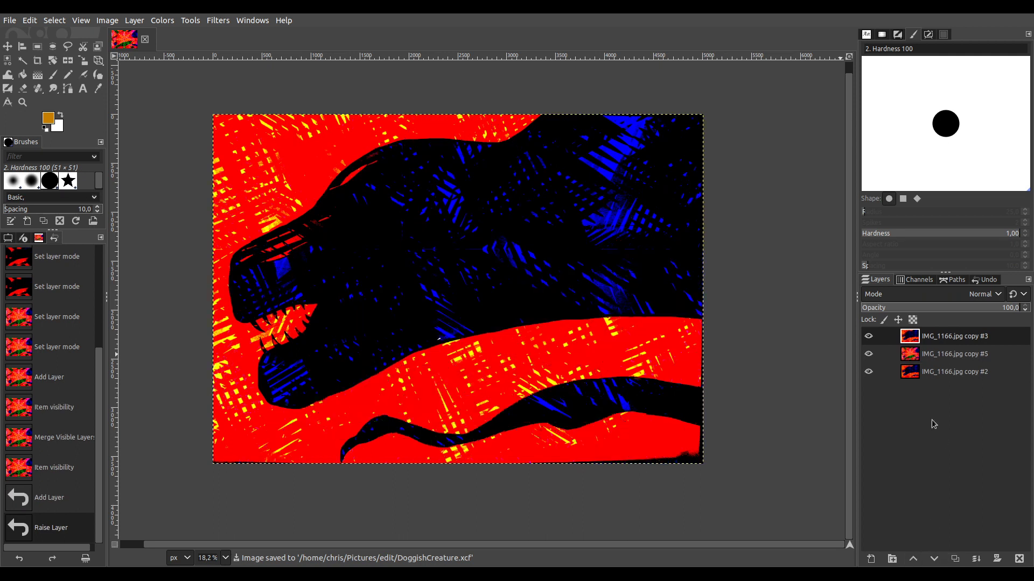
Try Dodge on the new top layer, and Addition, Multiply, Soft light, Hard light, Hard mix and Exclusion on IMG_1166.jpg copy #5.
scroll(963, 300, down, 5)
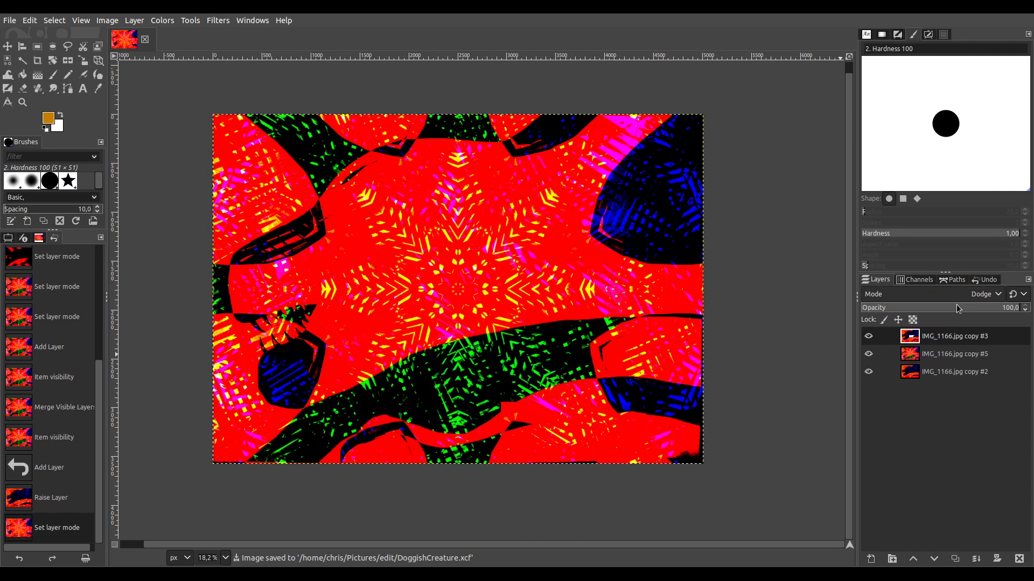
click(956, 356)
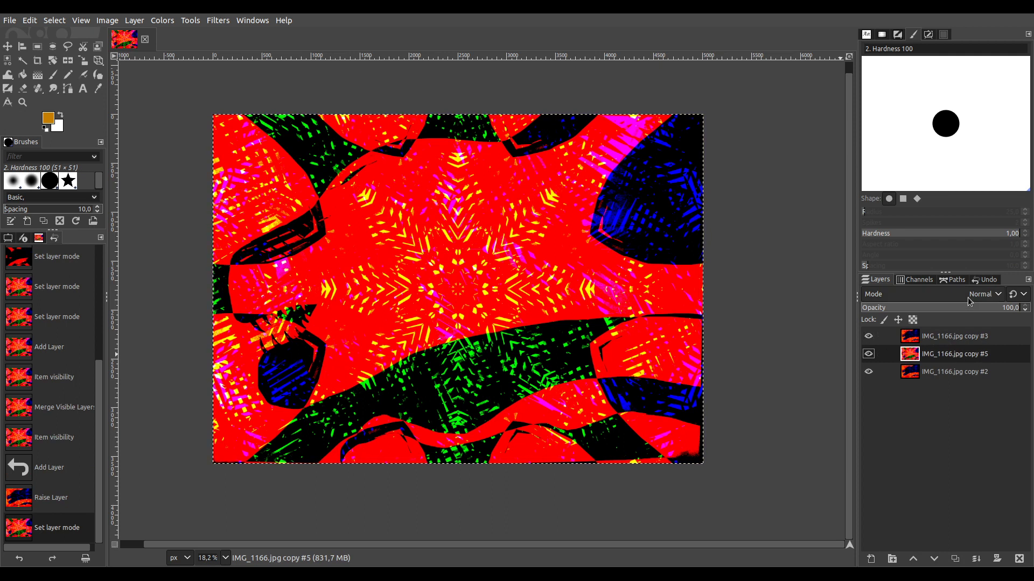
scroll(969, 300, down, 6)
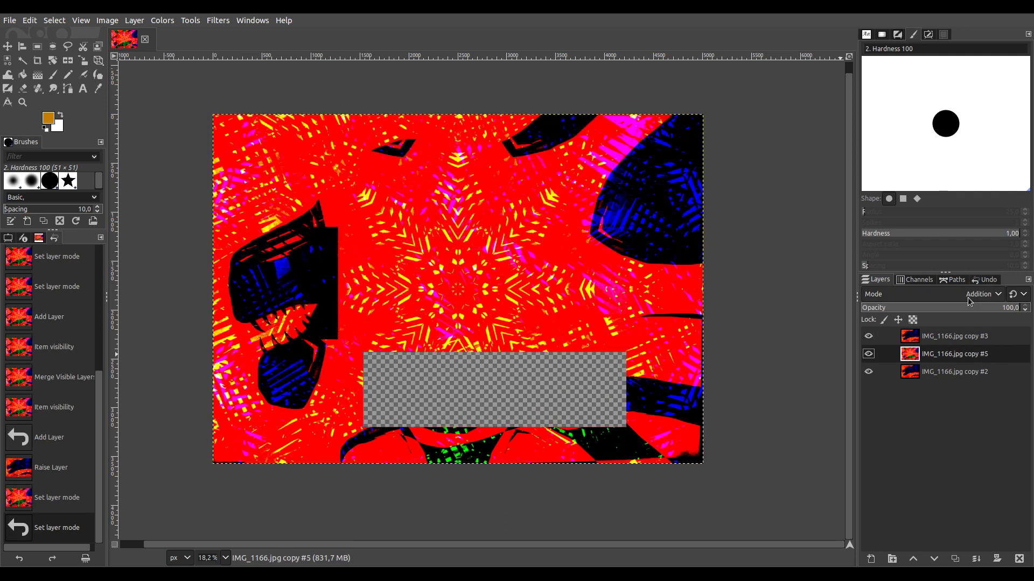
scroll(969, 300, down, 3)
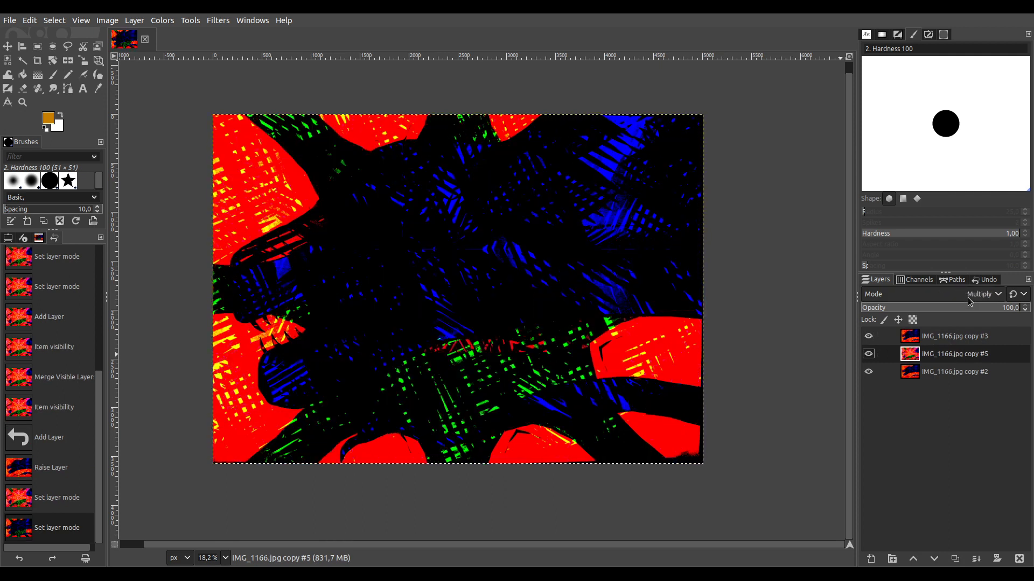
scroll(969, 300, down, 4)
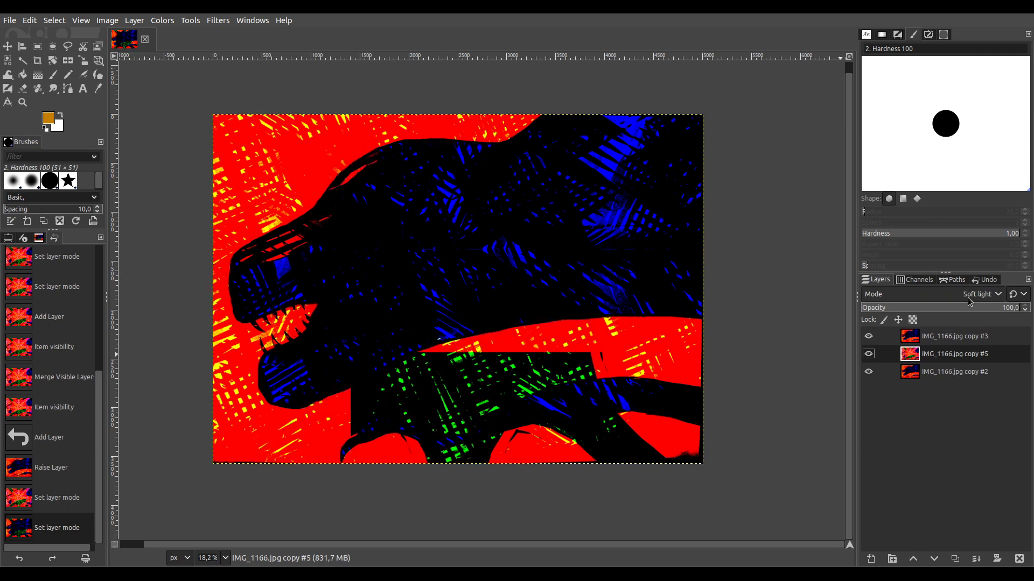
scroll(969, 300, down, 1)
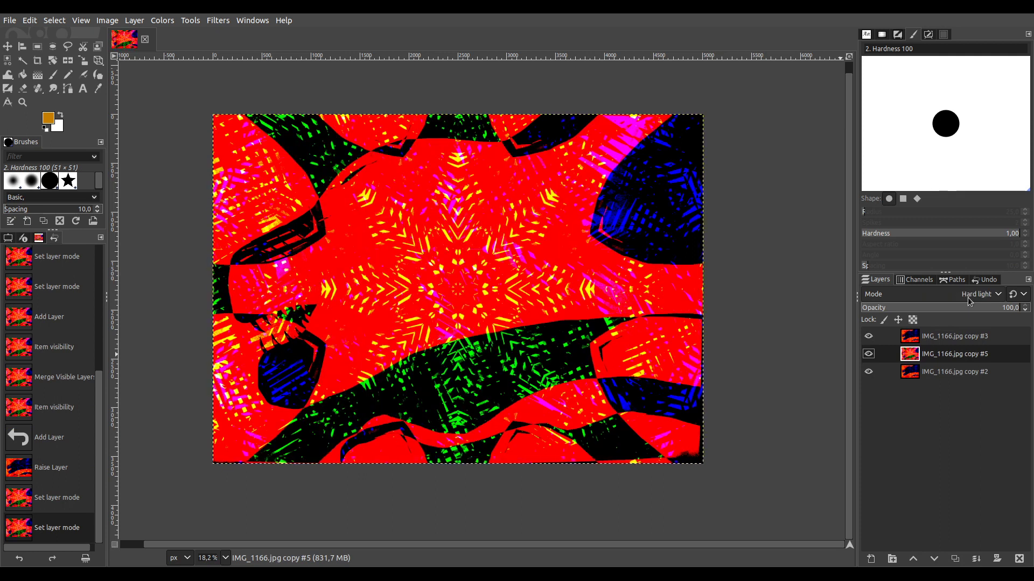
scroll(969, 300, down, 5)
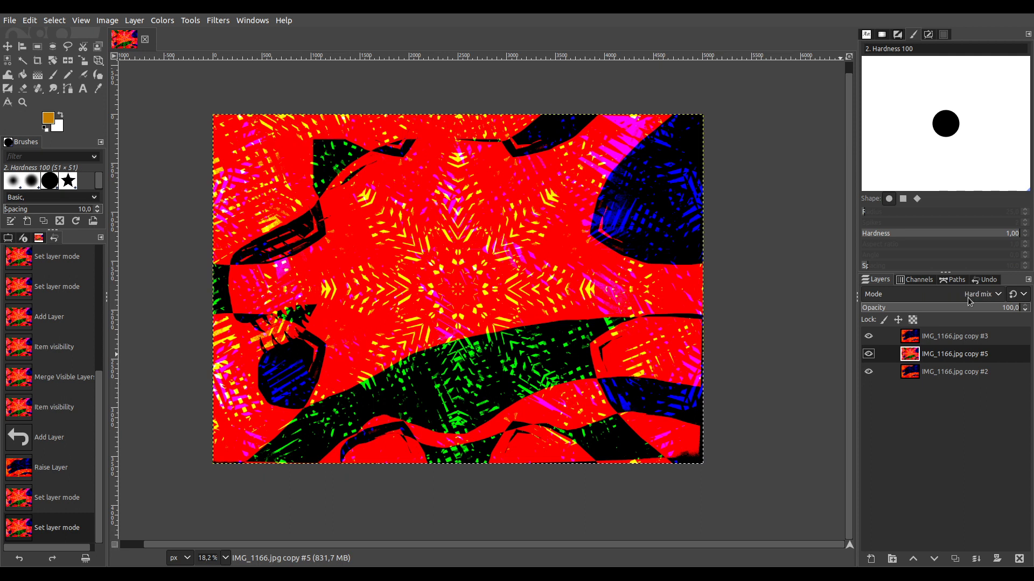
scroll(969, 300, up, 1)
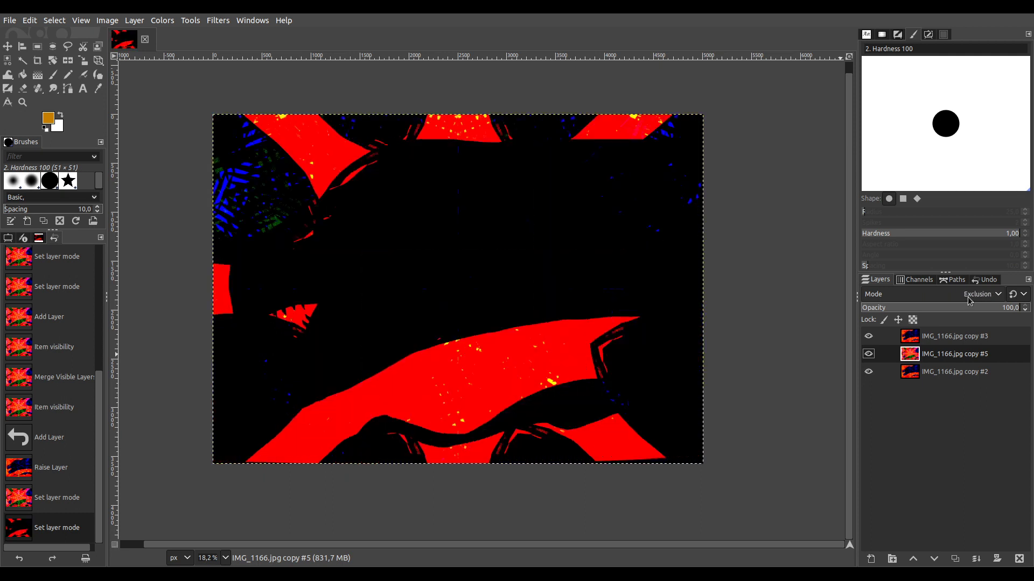
Try the blend modes Luma darken only, Linear burn, Vivid light, Difference and Subtract on the top layer, IMG_1166.jpg copy #3.
click(958, 336)
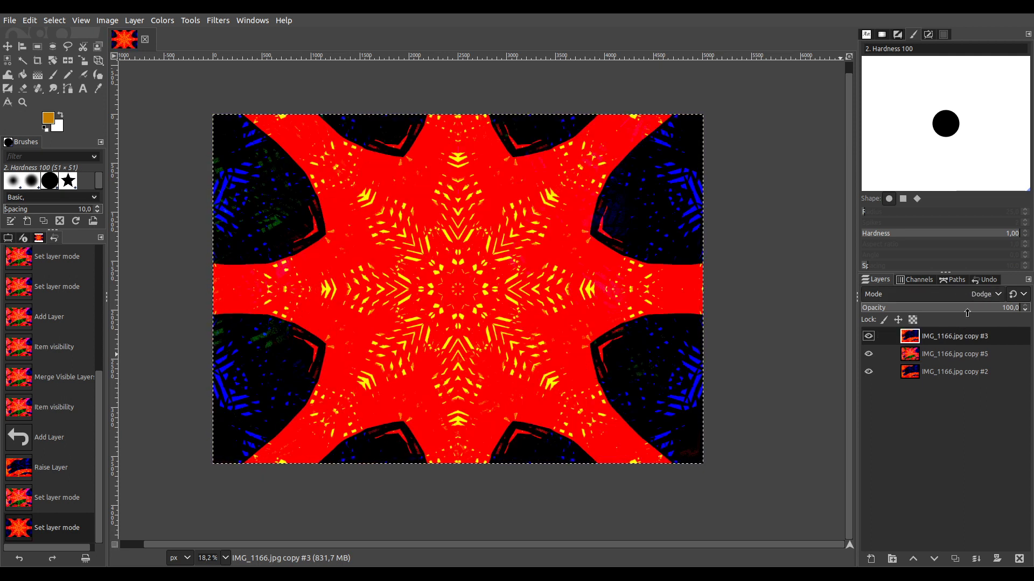
scroll(971, 300, down, 5)
scroll(971, 299, down, 1)
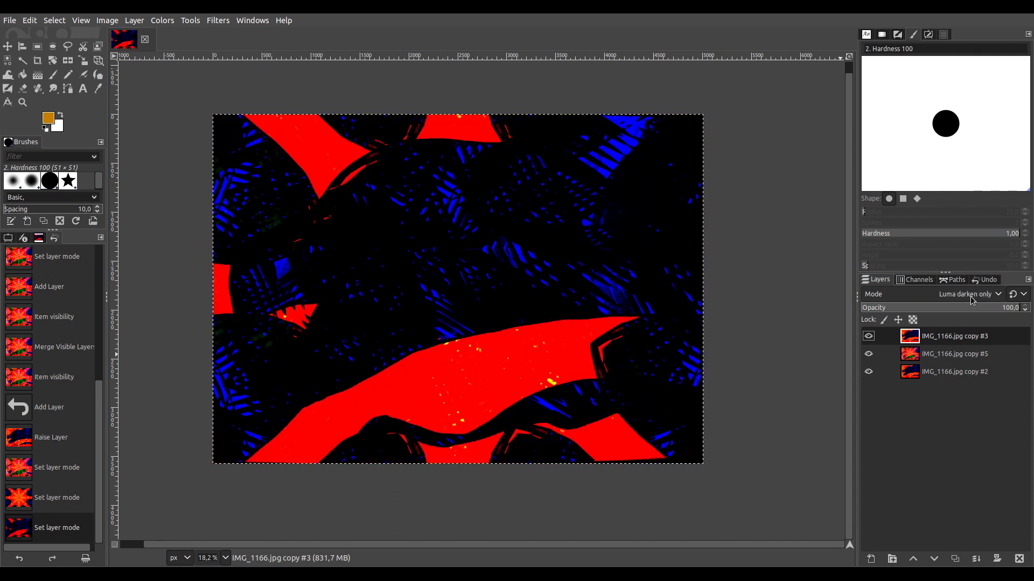
scroll(972, 300, down, 4)
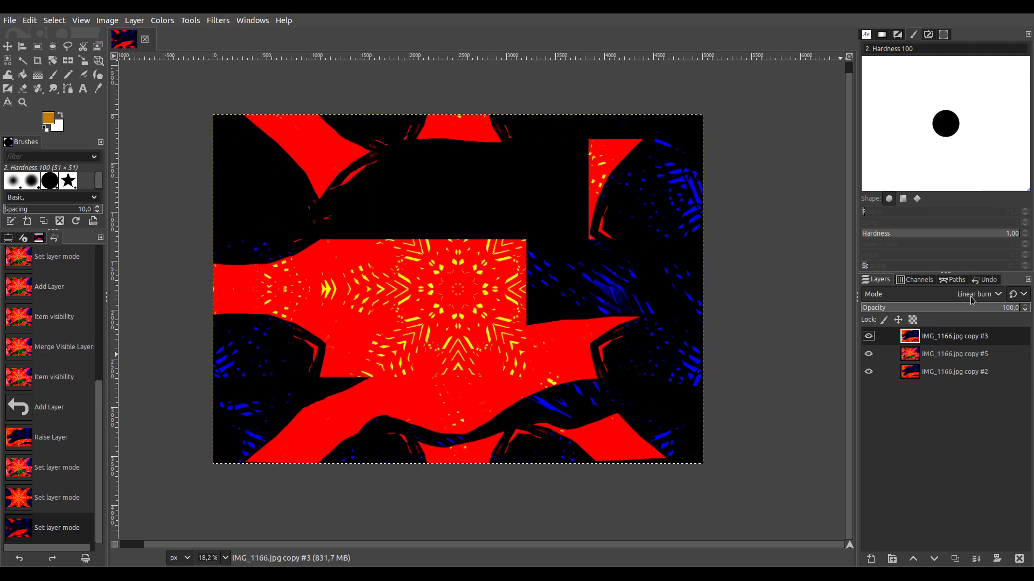
scroll(972, 300, down, 4)
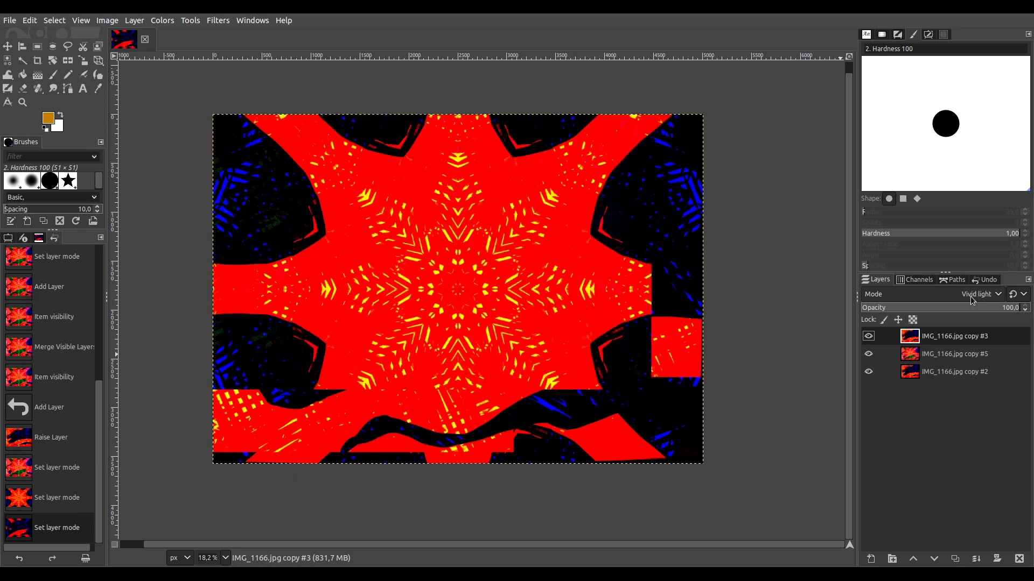
scroll(970, 298, down, 3)
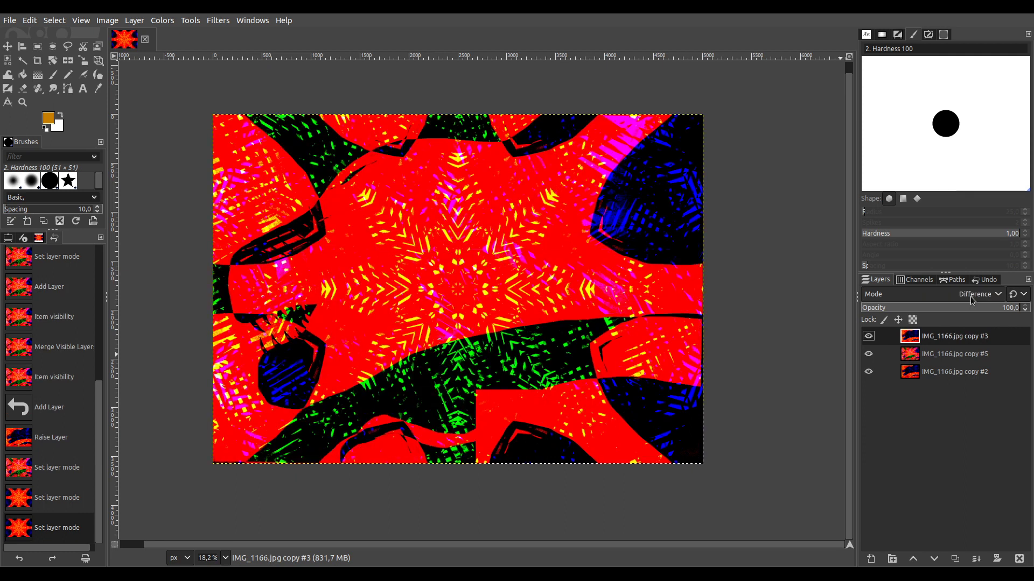
scroll(971, 300, down, 1)
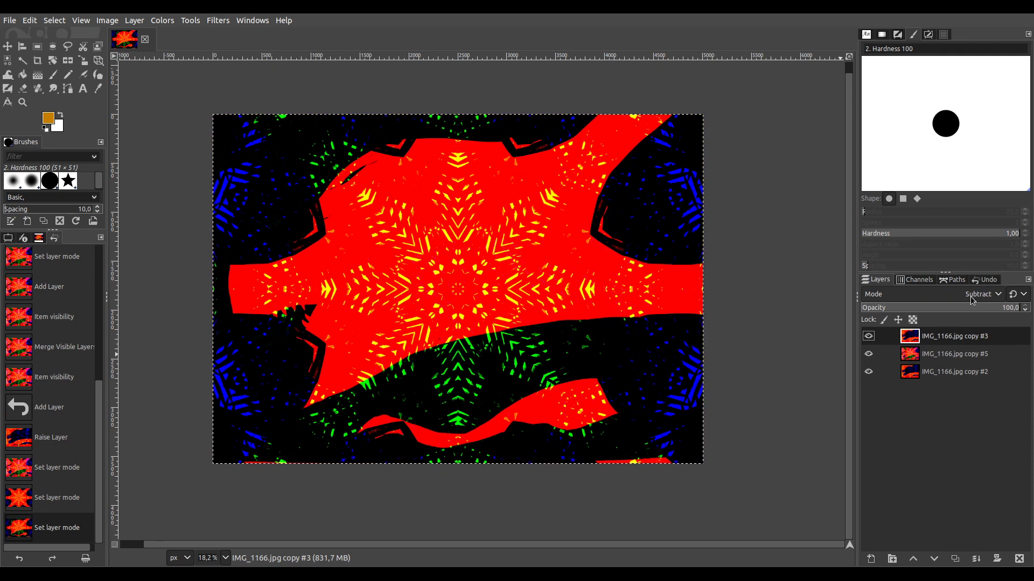
Try Grain extract, Overlay, Luma darken only and Addition on IMG_1166.jpg copy #5 and settle on Darken only.
key(Page_Down)
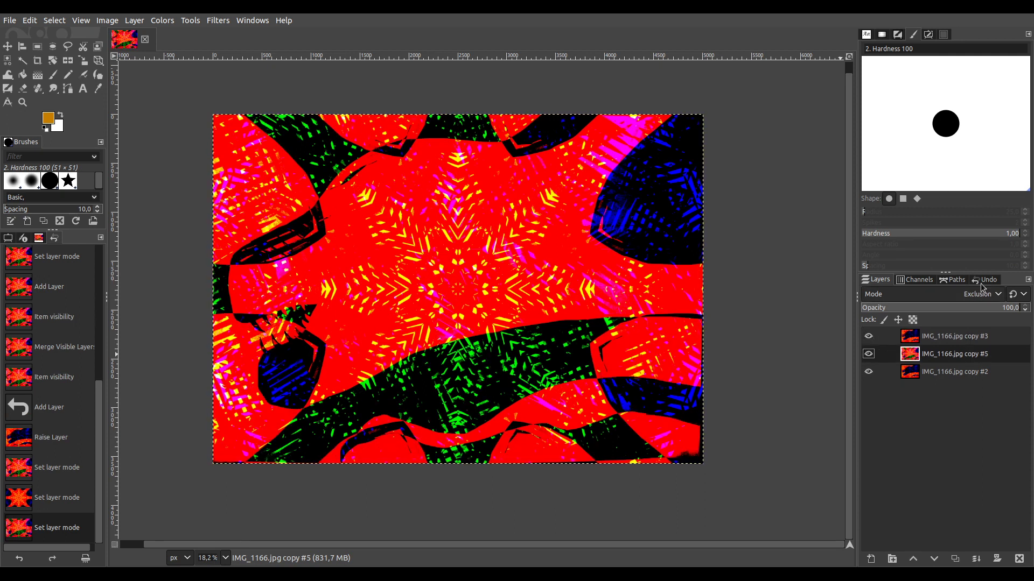
scroll(978, 300, down, 4)
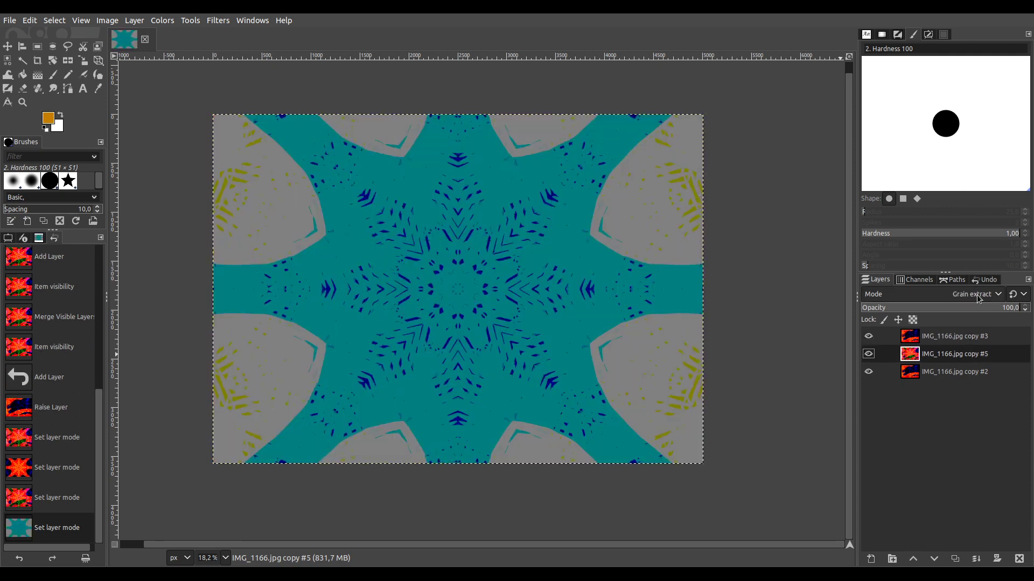
scroll(978, 300, up, 13)
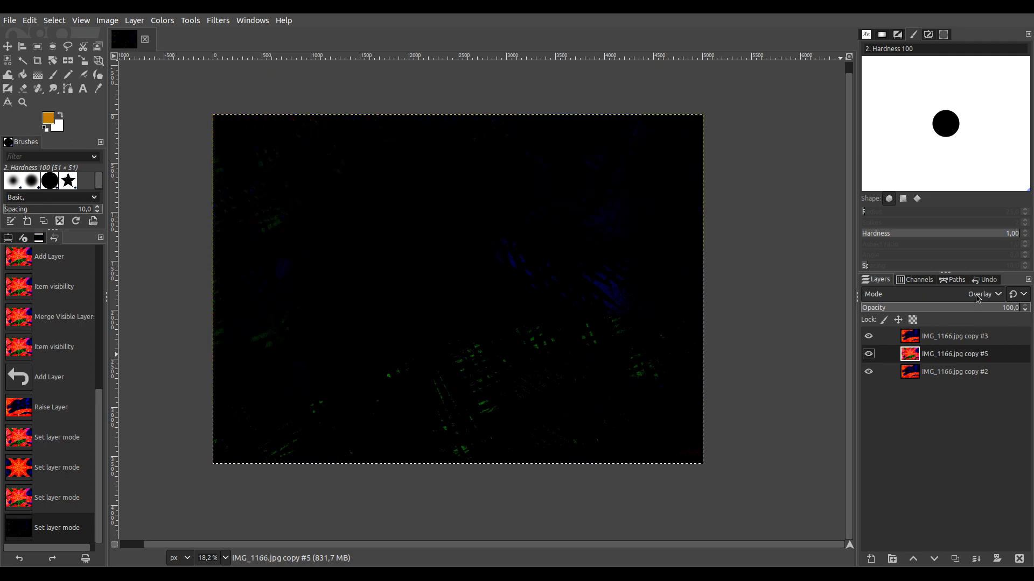
scroll(979, 299, up, 4)
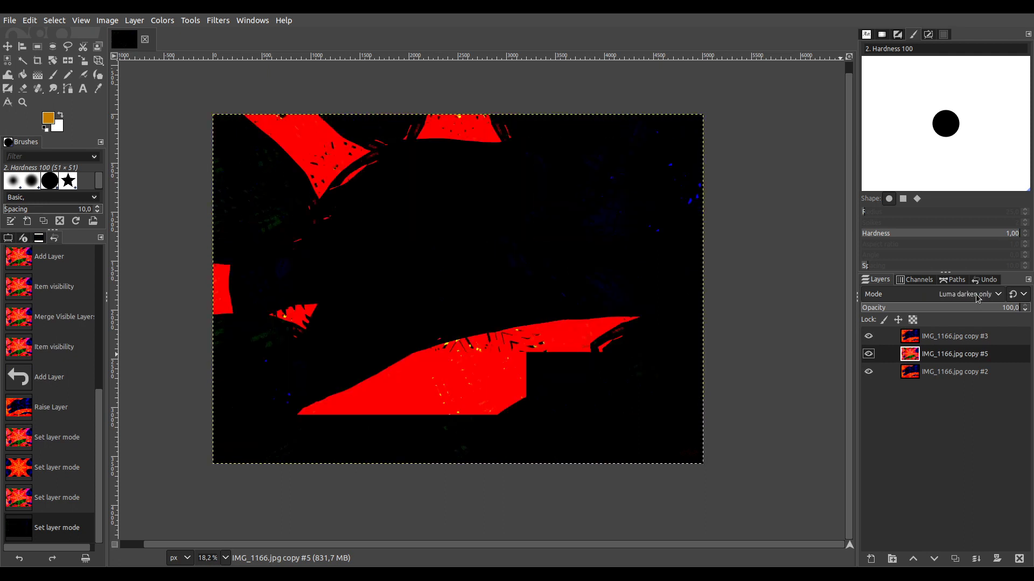
scroll(977, 299, up, 1)
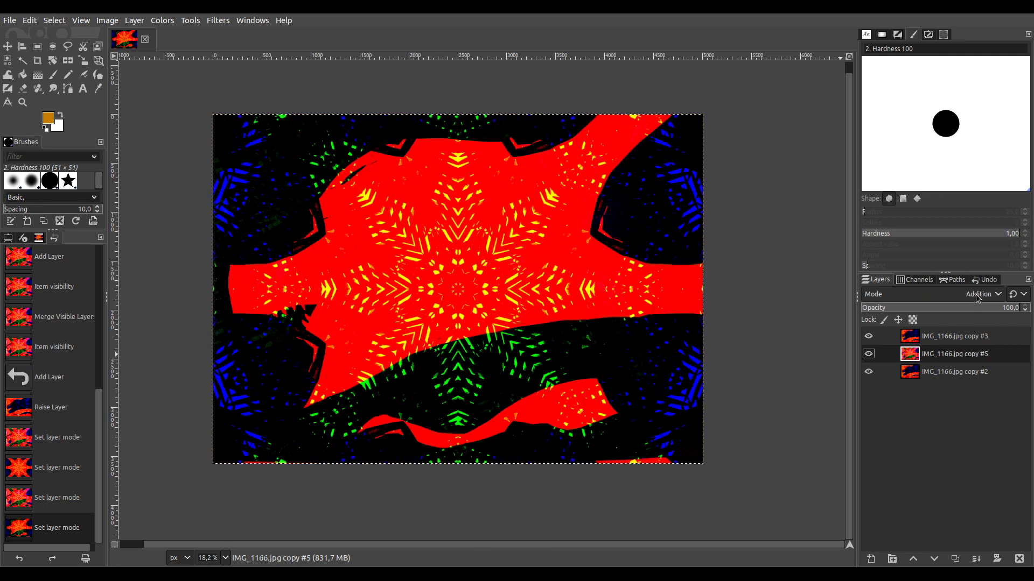
scroll(978, 299, up, 3)
scroll(978, 299, down, 1)
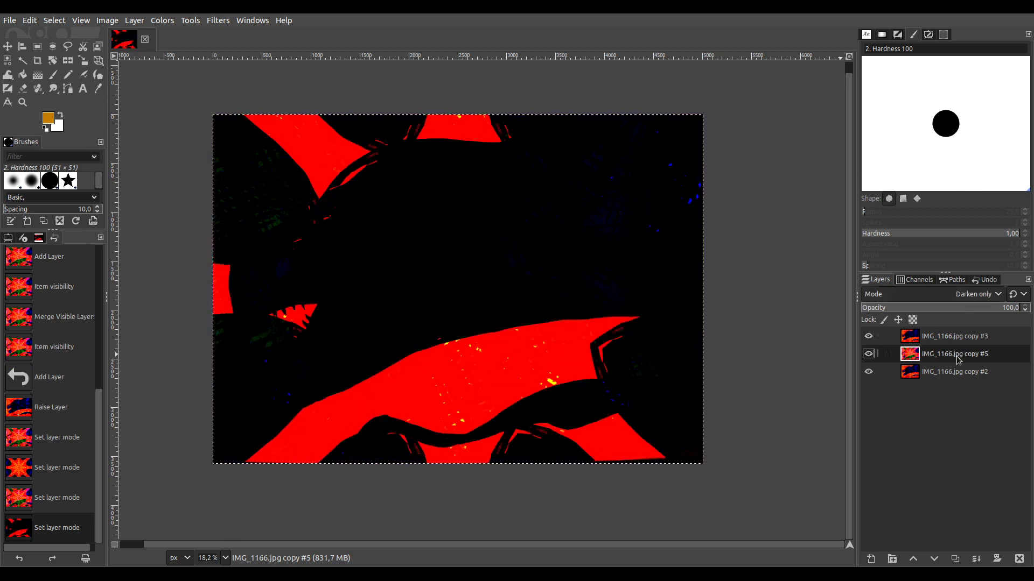
Keep a hidden duplicate of IMG_1166.jpg copy #2 at the bottom of the layer stack and merge the visible layers.
click(947, 371)
click(955, 559)
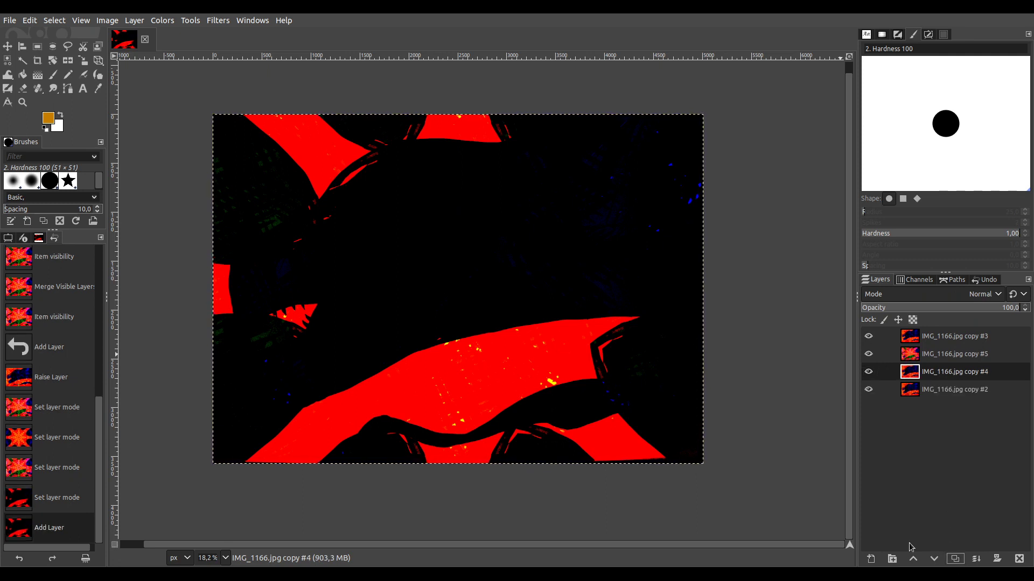
click(934, 559)
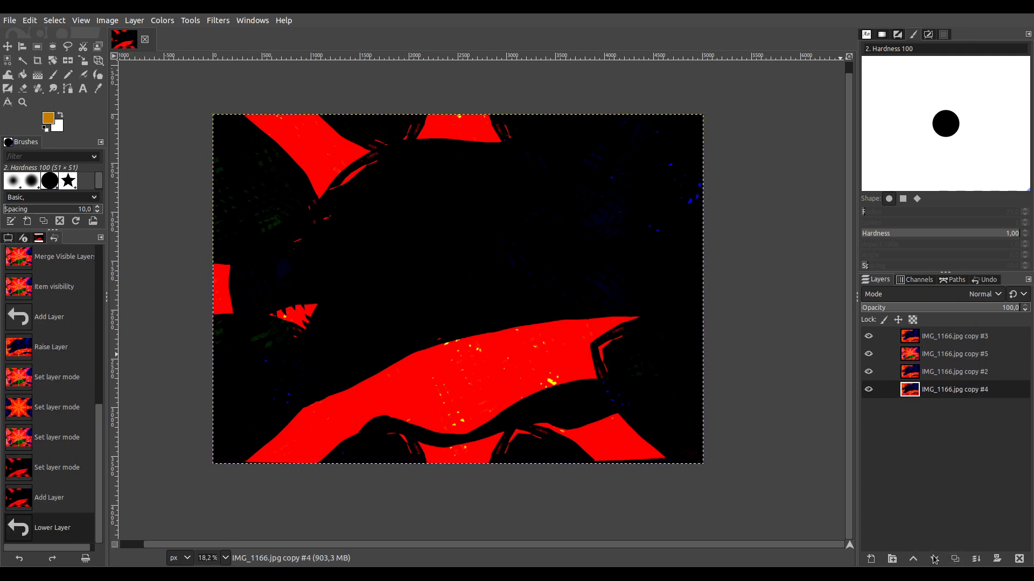
click(869, 389)
ctrl+click(998, 558)
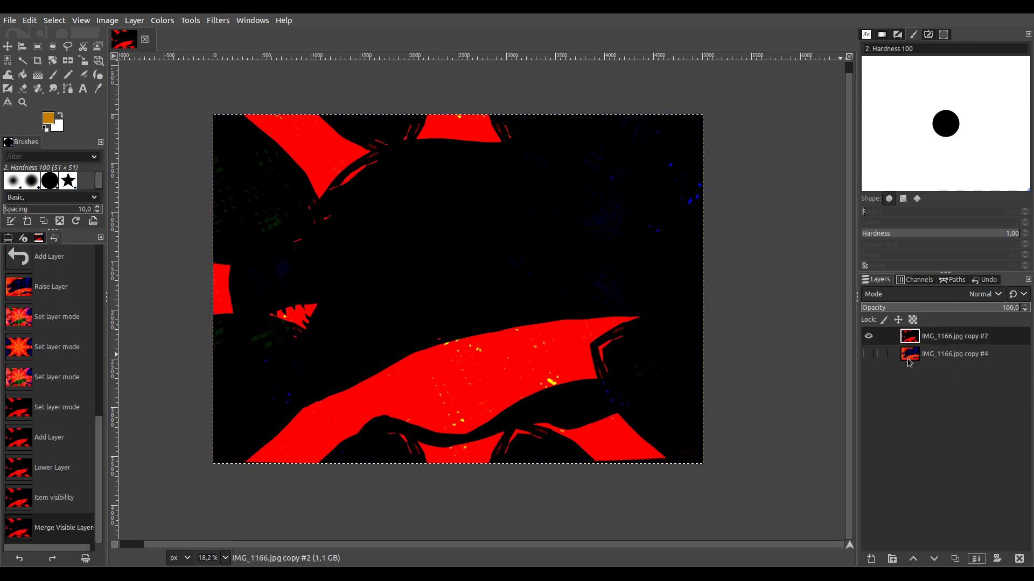
Show IMG_1166.jpg copy #4, raise a duplicate of it to the top of the stack and set the duplicate's blend mode to Dodge.
click(876, 359)
click(868, 353)
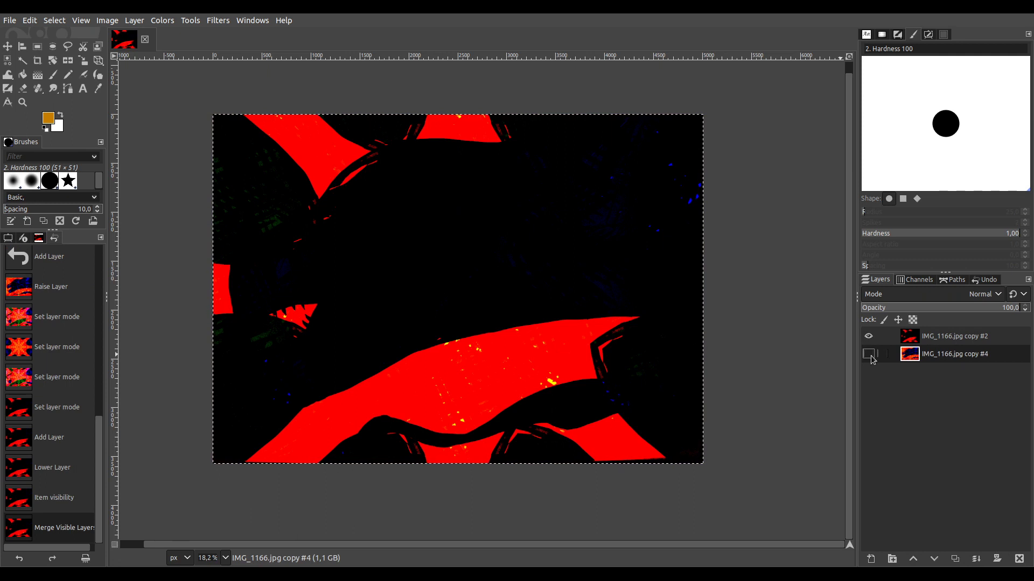
click(954, 559)
click(913, 558)
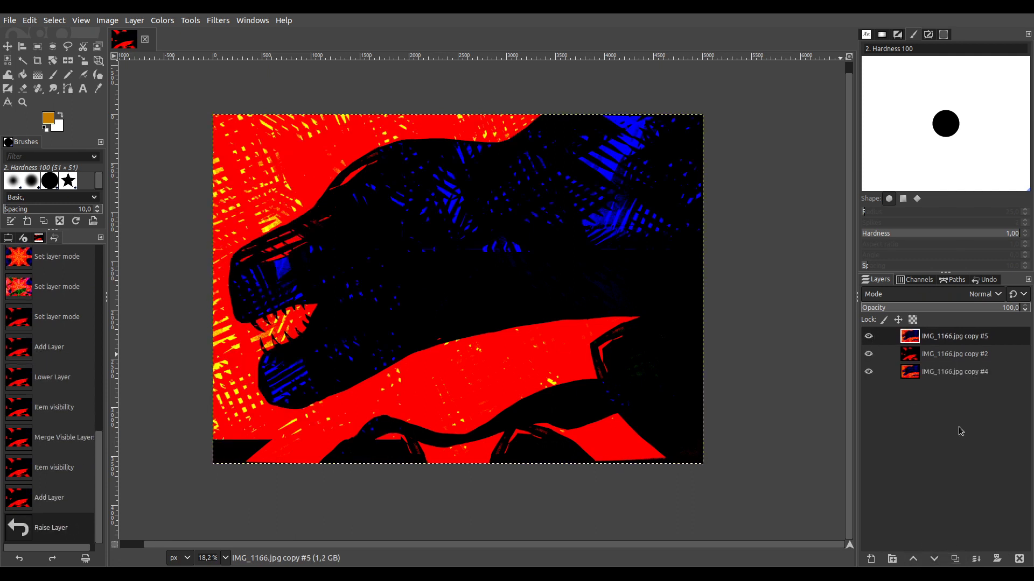
scroll(971, 301, down, 3)
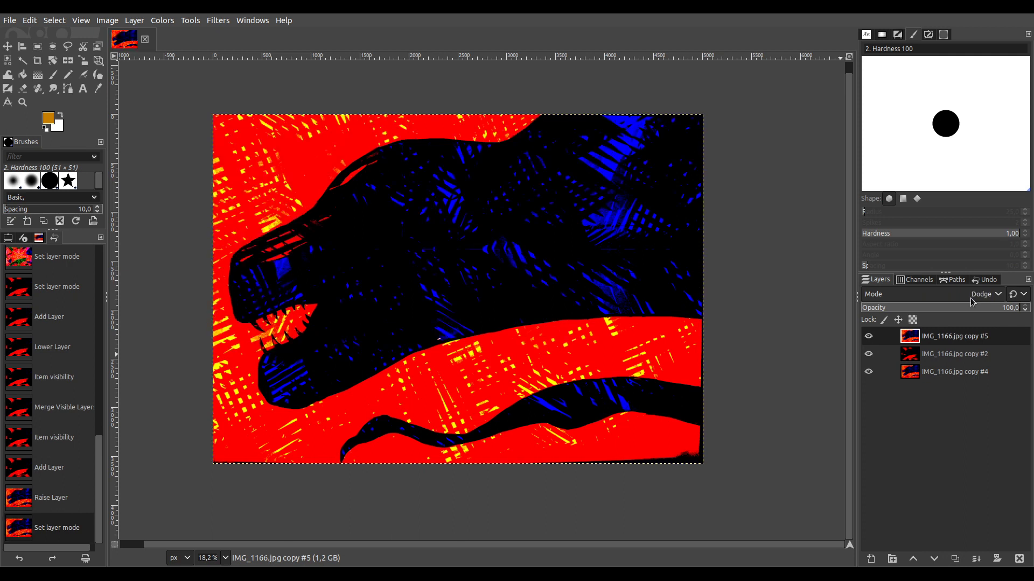
Try Burn and Vivid light on the merged layer, IMG_1166.jpg copy #2, hide the top layer and return the merged layer to Normal.
click(962, 354)
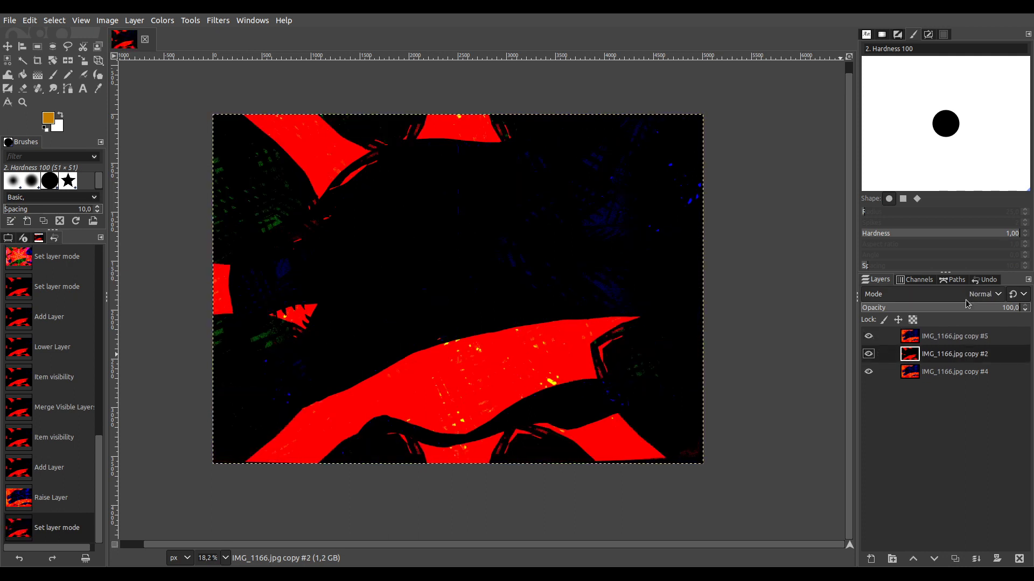
scroll(967, 301, down, 2)
scroll(967, 301, down, 6)
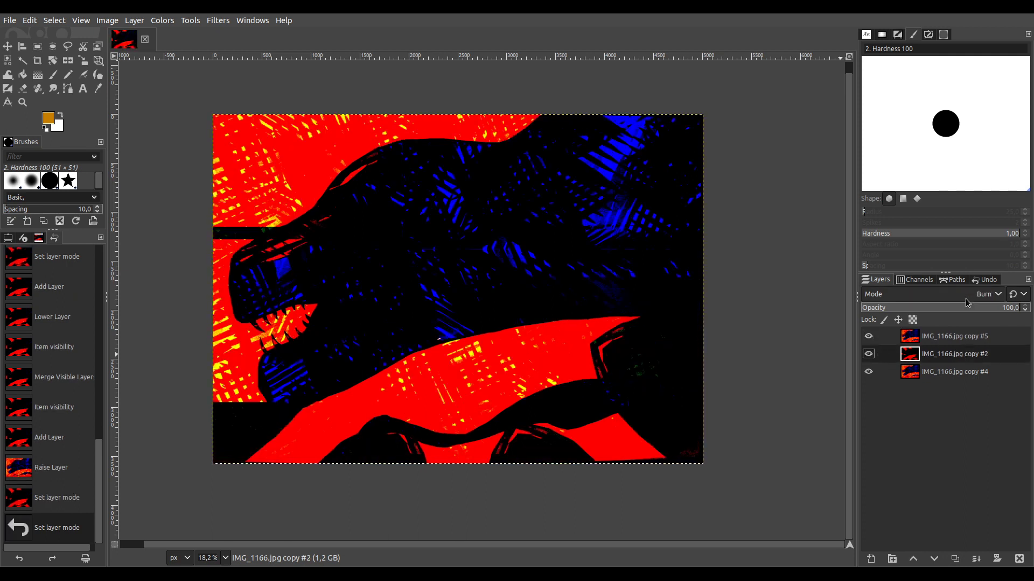
scroll(966, 302, down, 5)
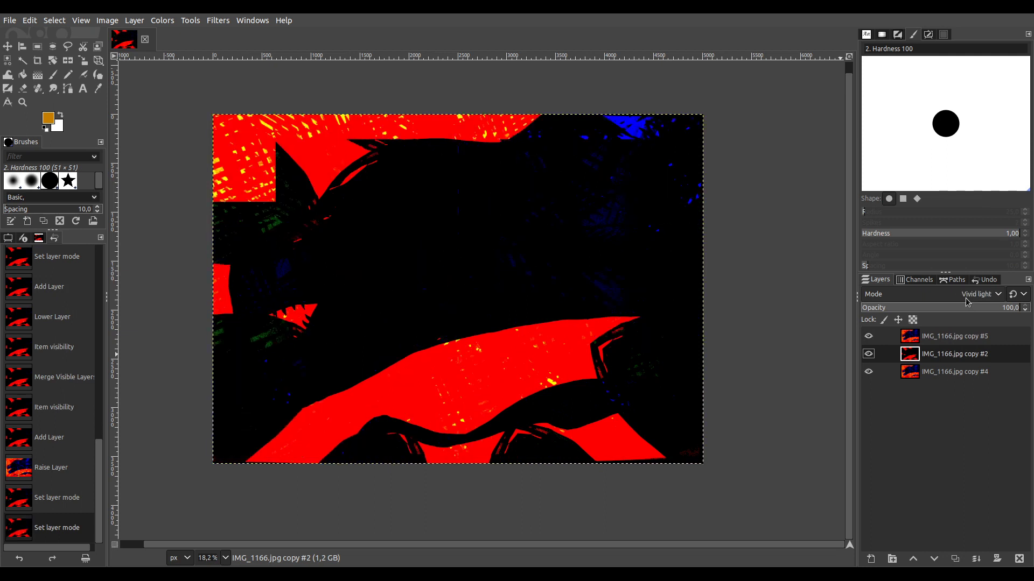
click(869, 335)
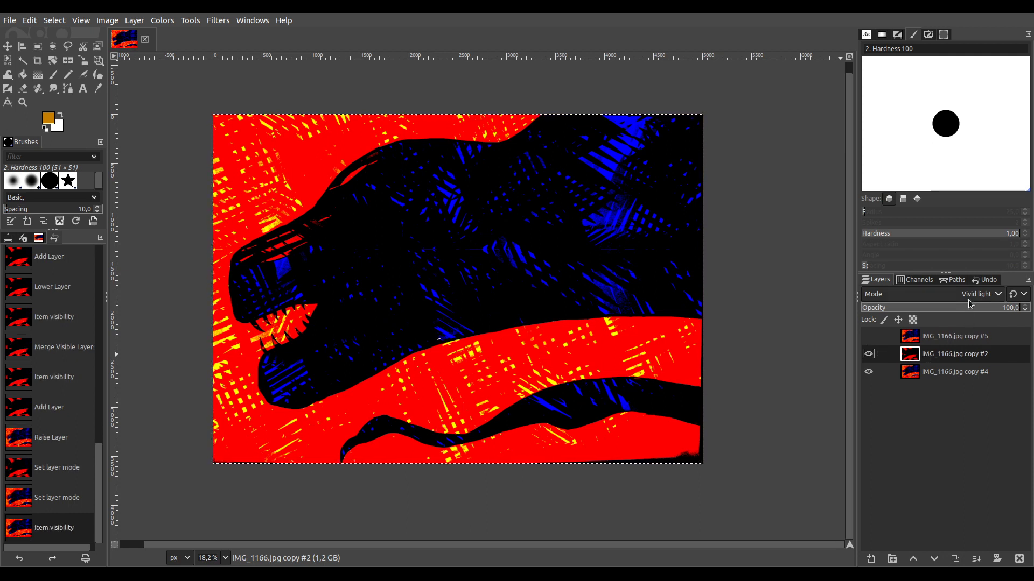
scroll(973, 296, up, 15)
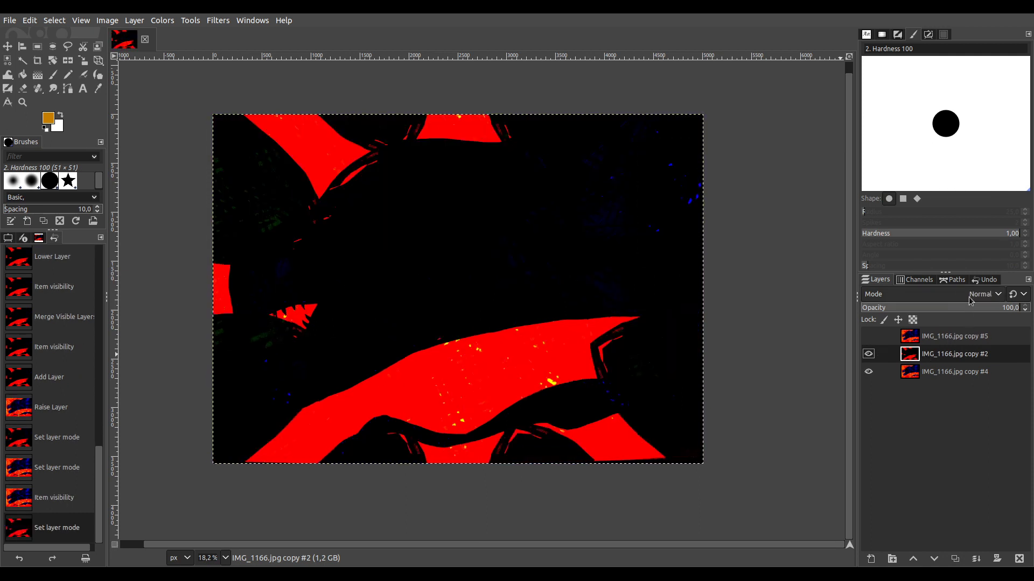
Duplicate the merged layer, IMG_1166.jpg copy #2, and set the duplicate's blend mode to Screen.
click(955, 559)
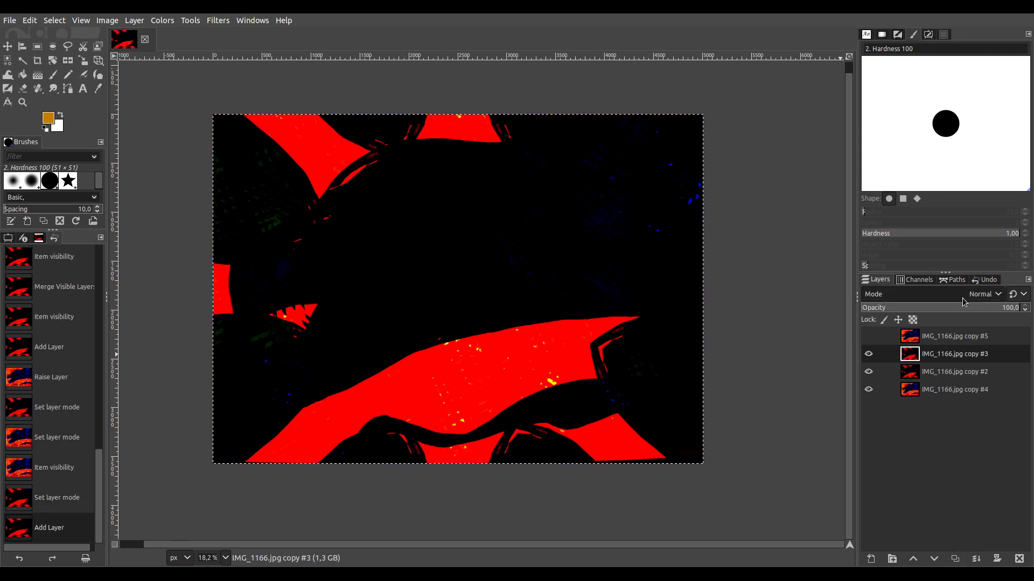
key(Down)
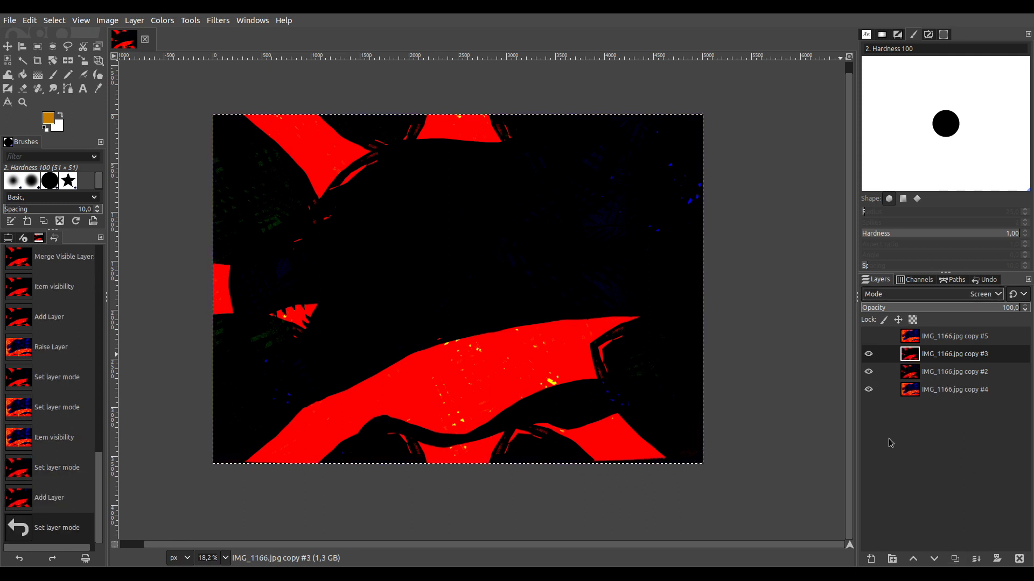
Try Addition on IMG_1166.jpg copy #3 and set its blend mode to Dodge.
key(Down)
key(Down)
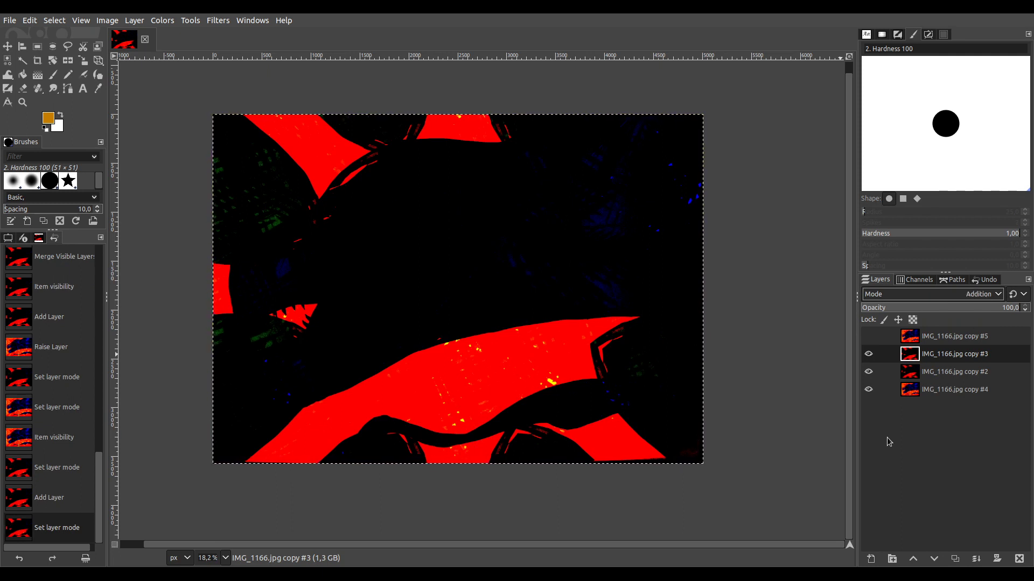
key(Up)
key(Up)
key(Down)
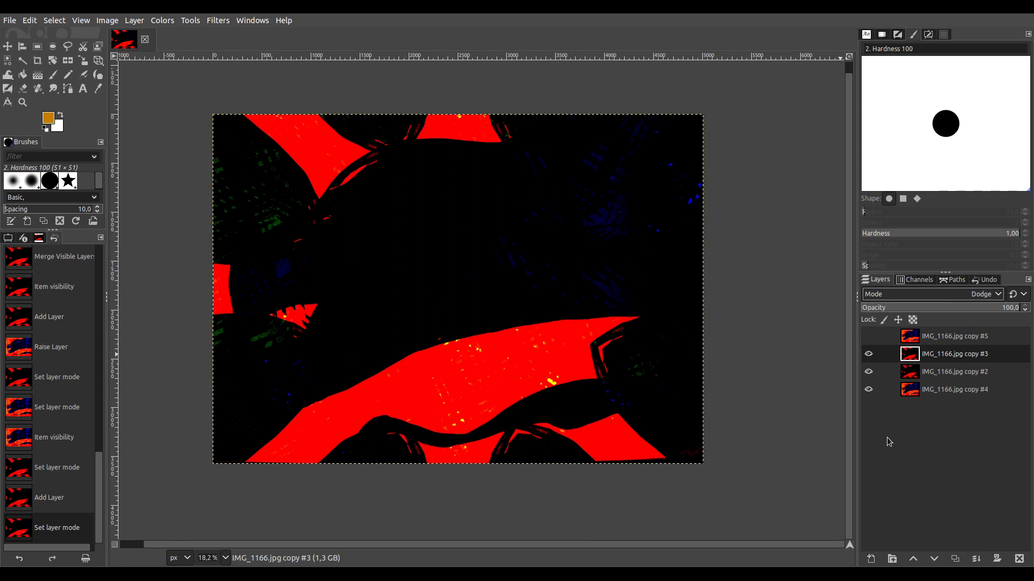
Duplicate the Dodge layer six times and merge the visible layers with IMG_1166.jpg copy #4 hidden.
click(953, 560)
click(954, 560)
click(954, 560)
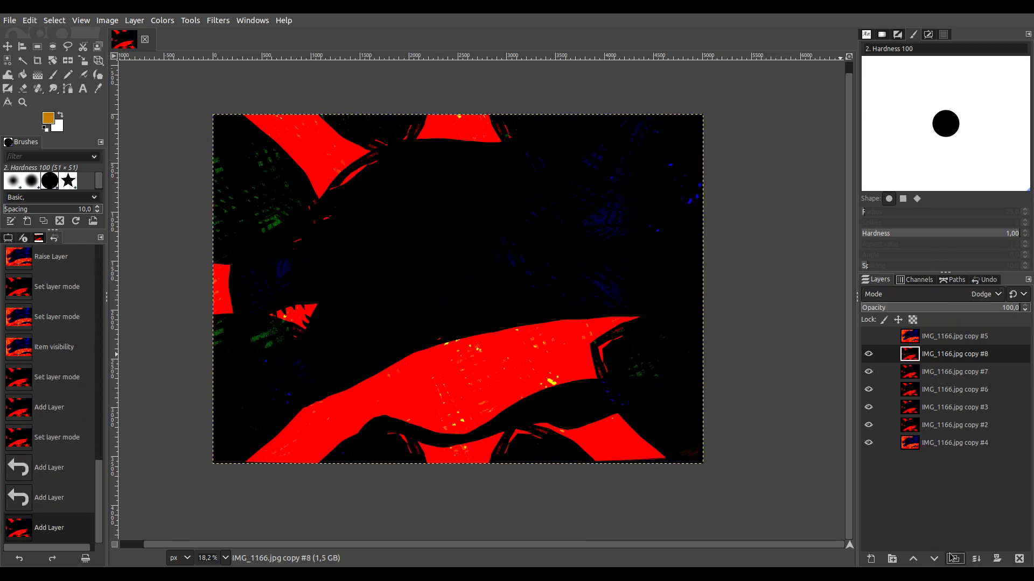
click(954, 560)
click(954, 560)
click(954, 560)
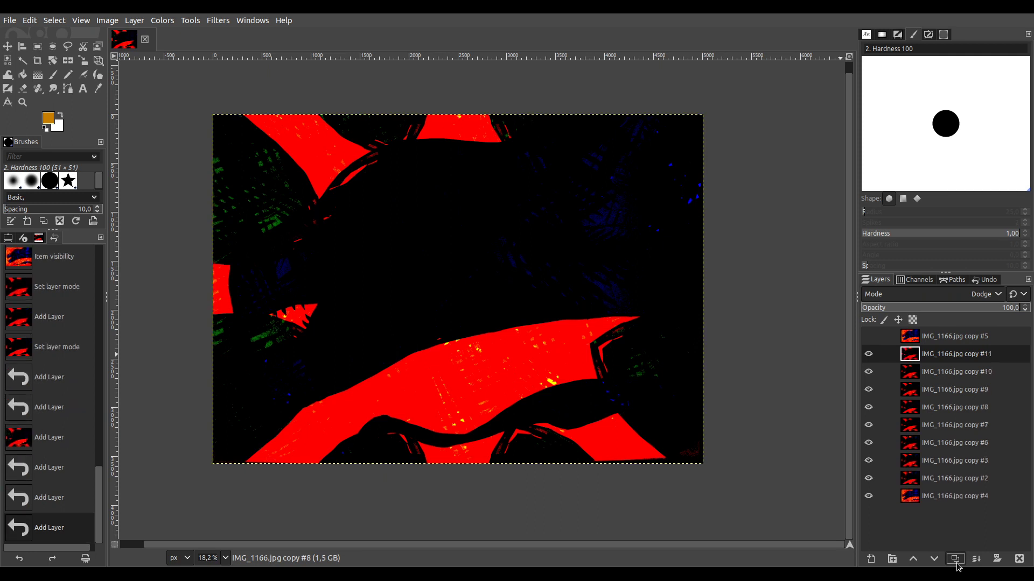
click(868, 495)
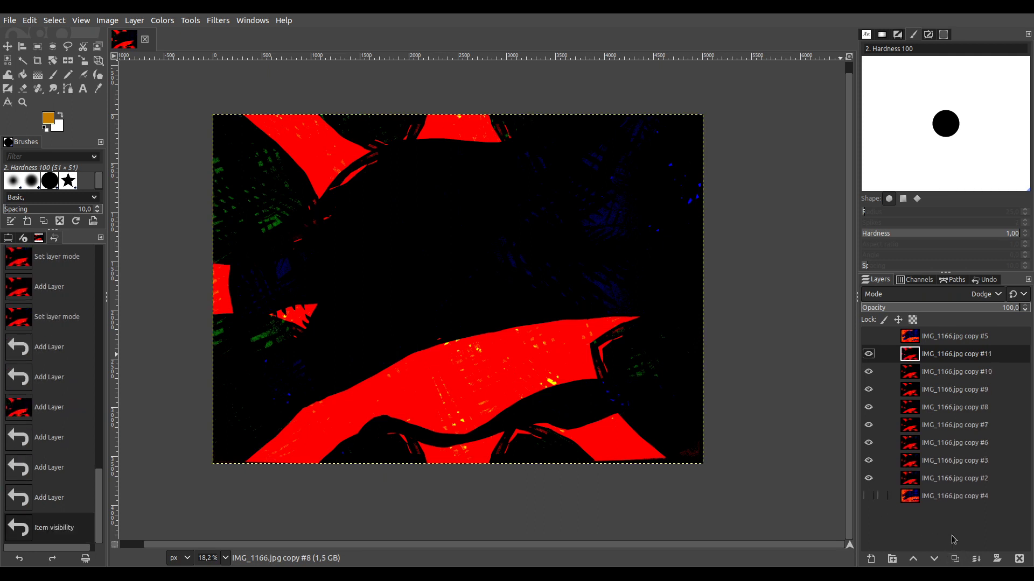
shift+click(977, 560)
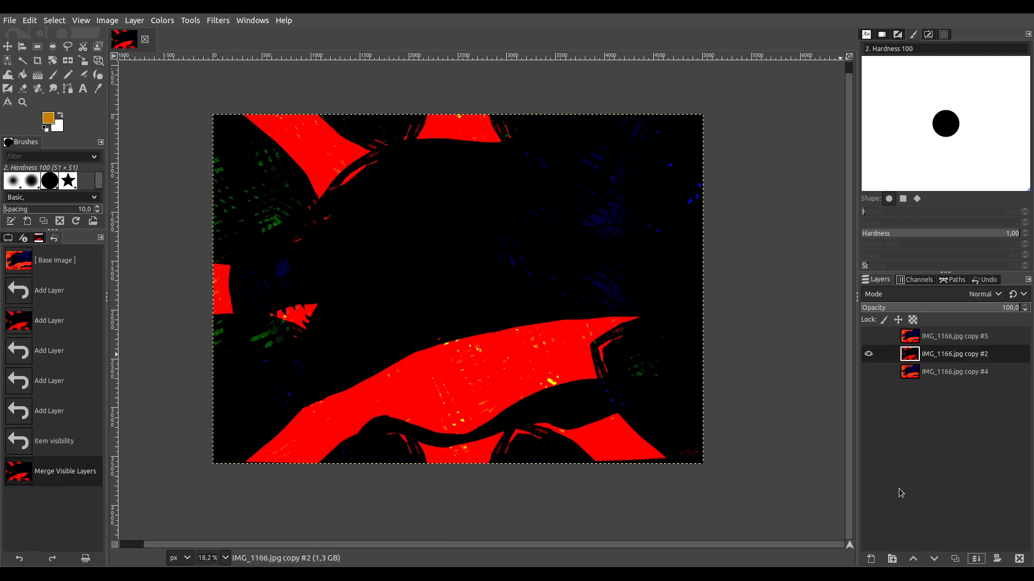
Try Screen and other blend modes on a duplicate of the merged layer and delete the duplicate.
click(957, 558)
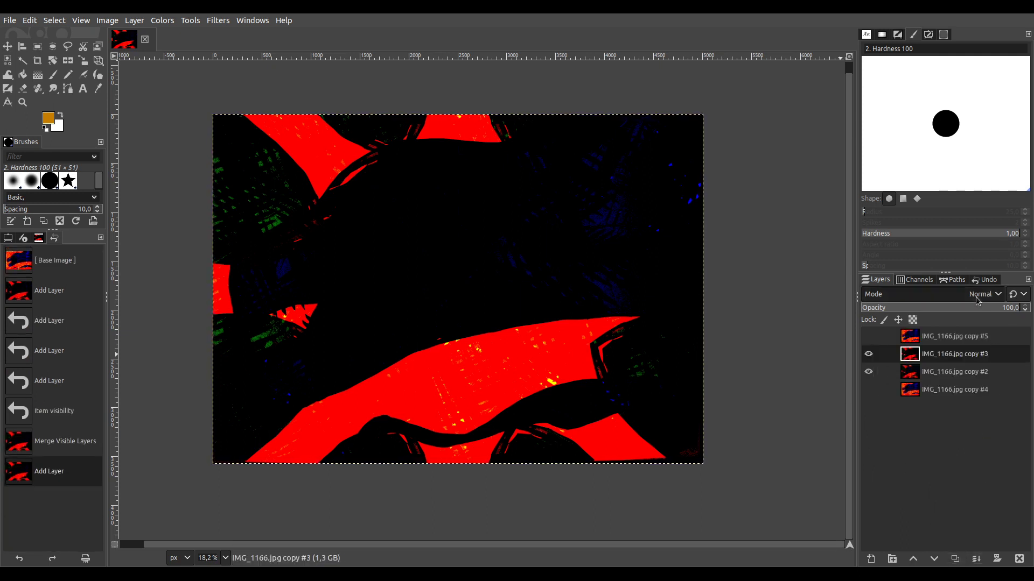
key(shift+alt+plus)
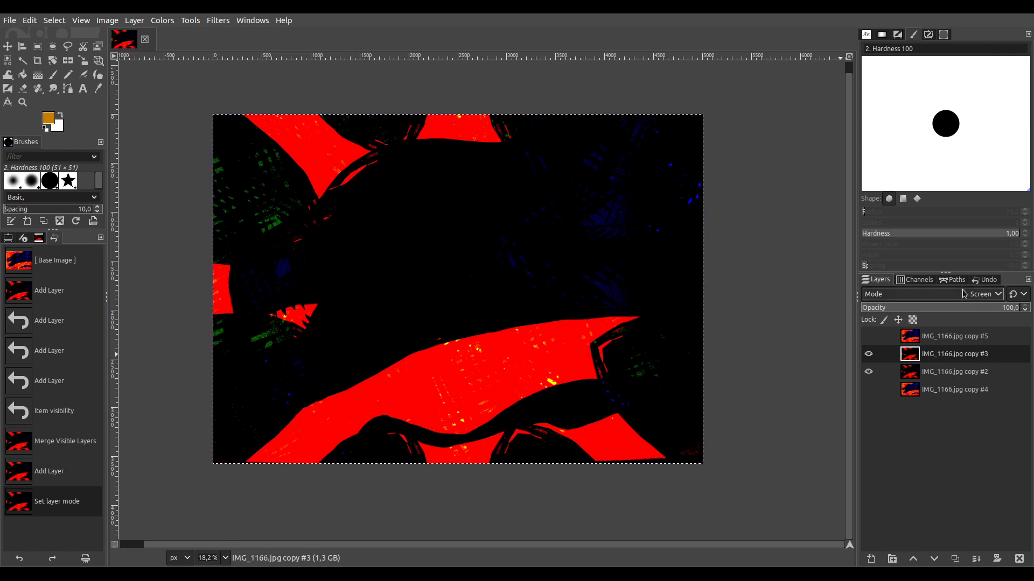
scroll(963, 293, down, 5)
scroll(963, 293, down, 12)
click(1019, 559)
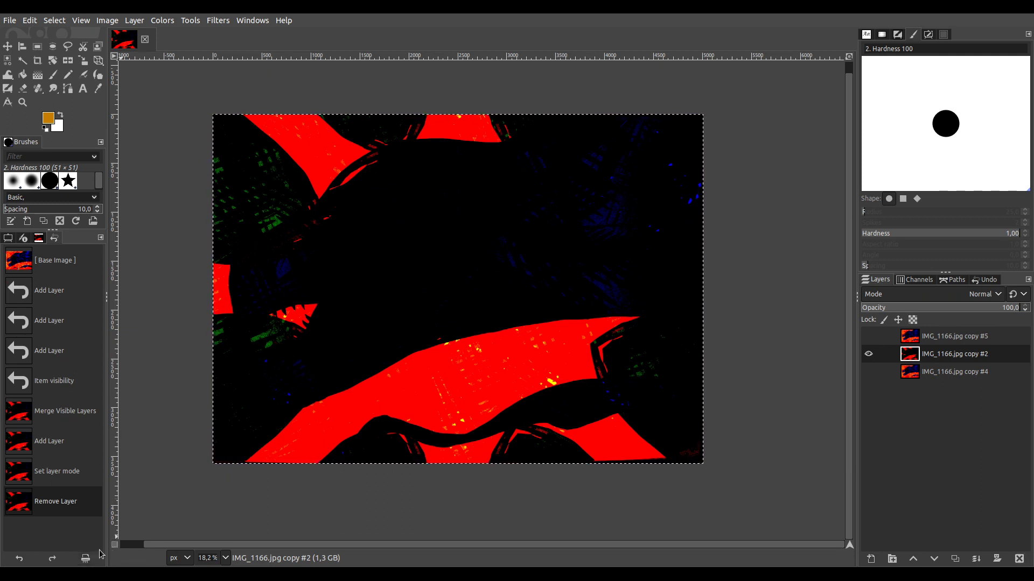
Show IMG_1166.jpg copy #5 and copy #4, and set the blend mode of copy #5 to Vivid light.
click(868, 336)
click(868, 371)
click(937, 336)
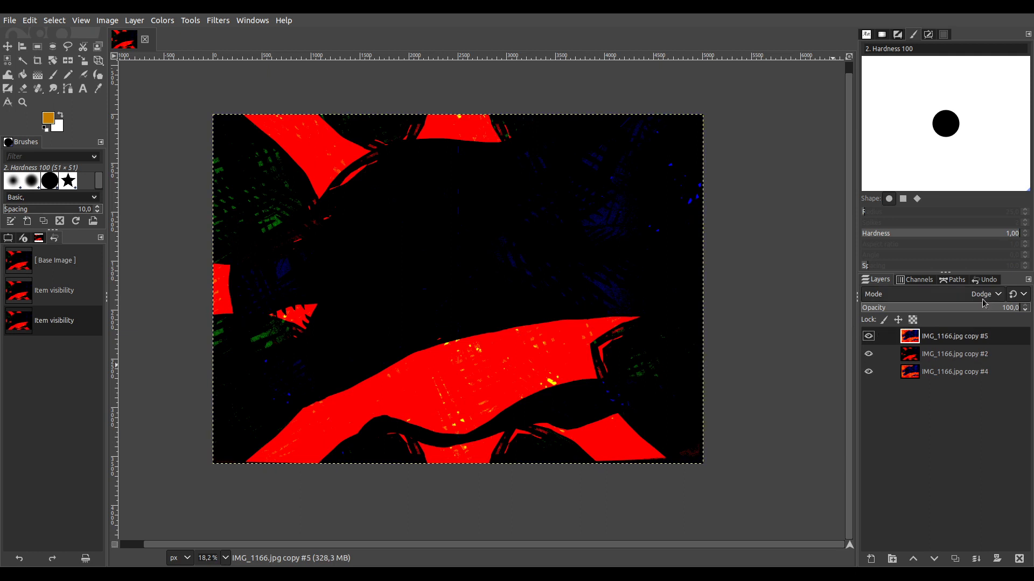
scroll(984, 299, down, 9)
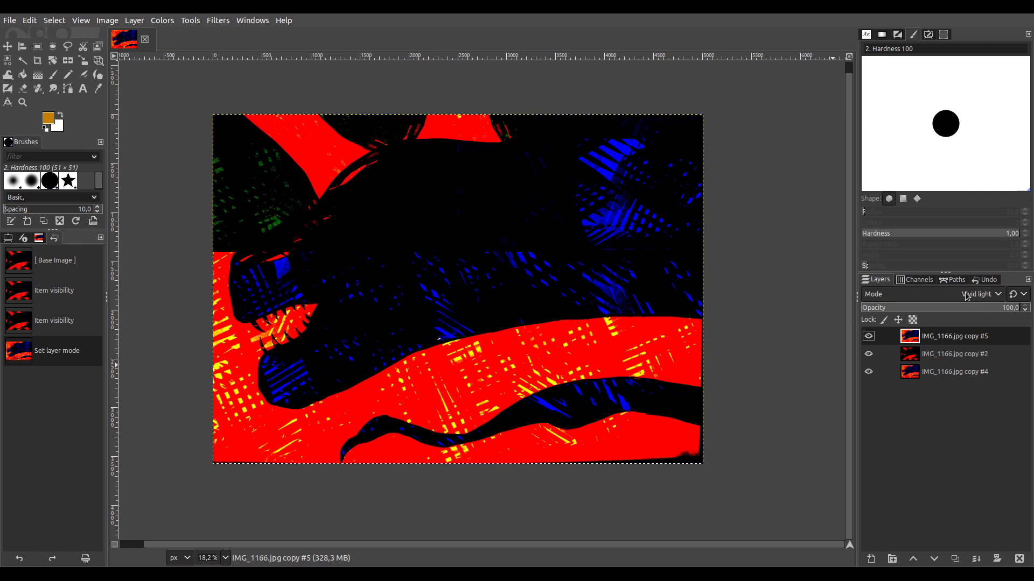
Set the blend mode of IMG_1166.jpg copy #2 to Difference.
click(951, 354)
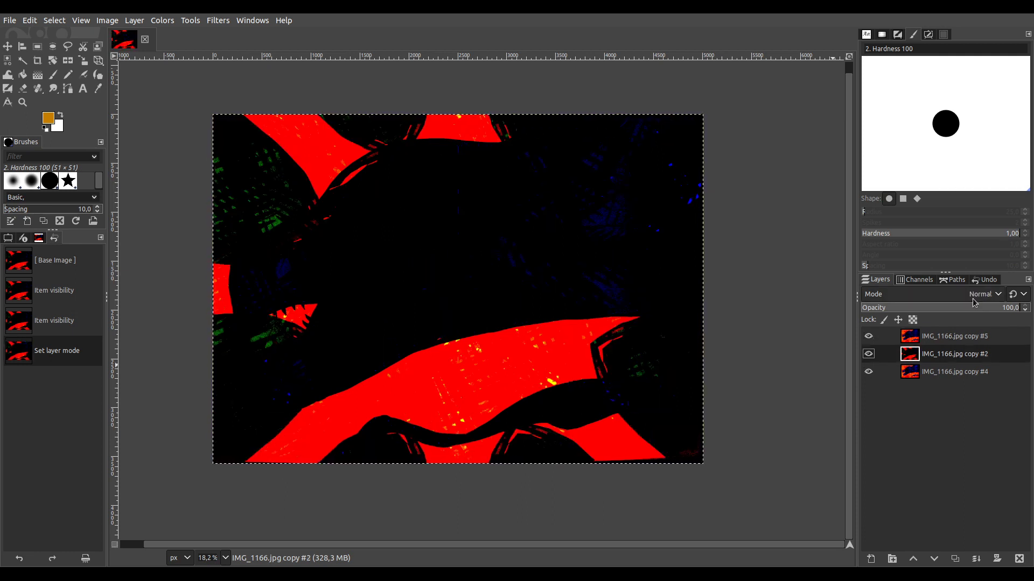
scroll(973, 302, down, 9)
scroll(973, 303, down, 5)
scroll(973, 303, down, 5)
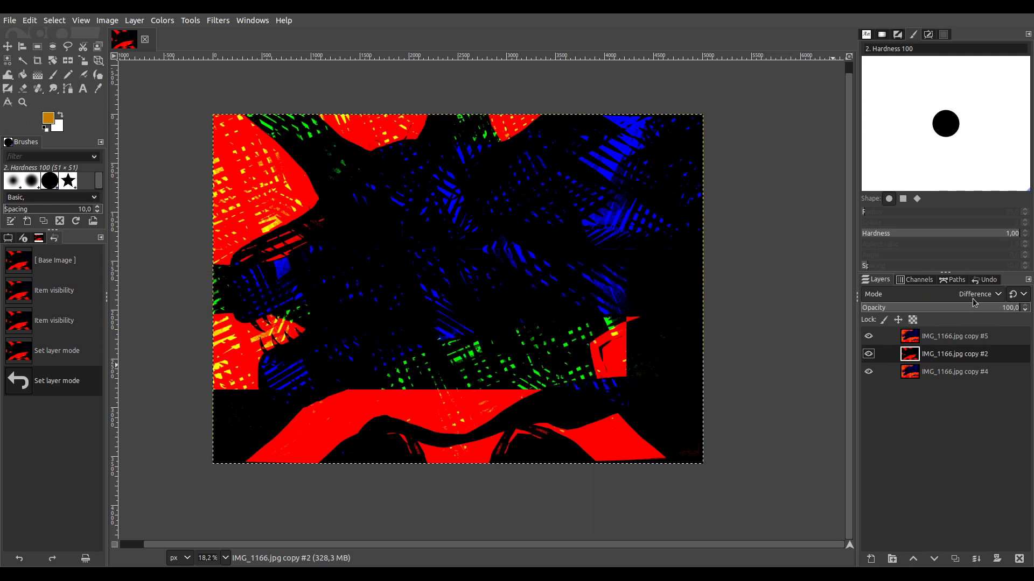
Try Grain merge and HSL Color on IMG_1166.jpg copy #5 and set its blend mode to HSV Value.
click(955, 339)
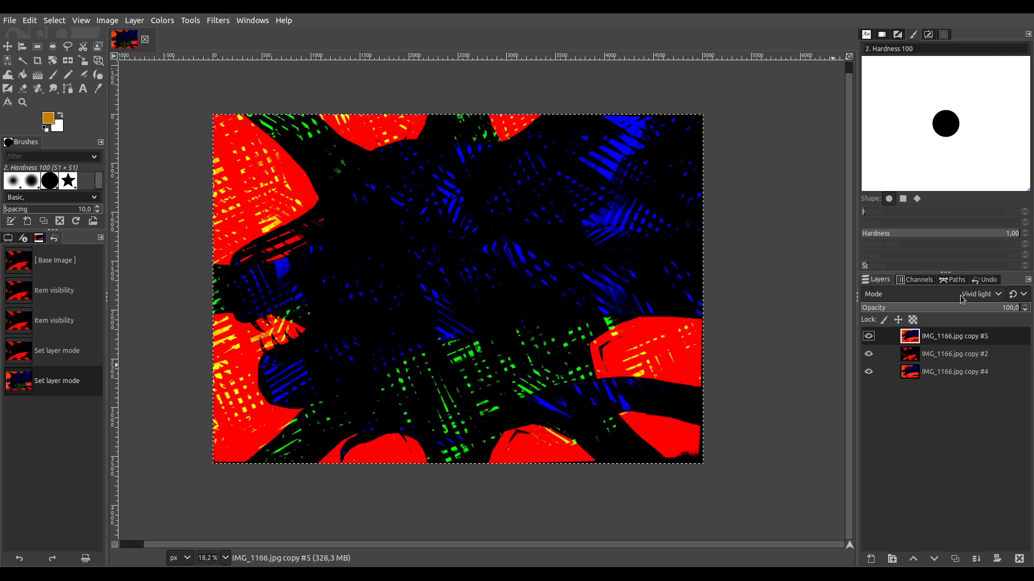
scroll(963, 299, down, 1)
scroll(963, 299, down, 3)
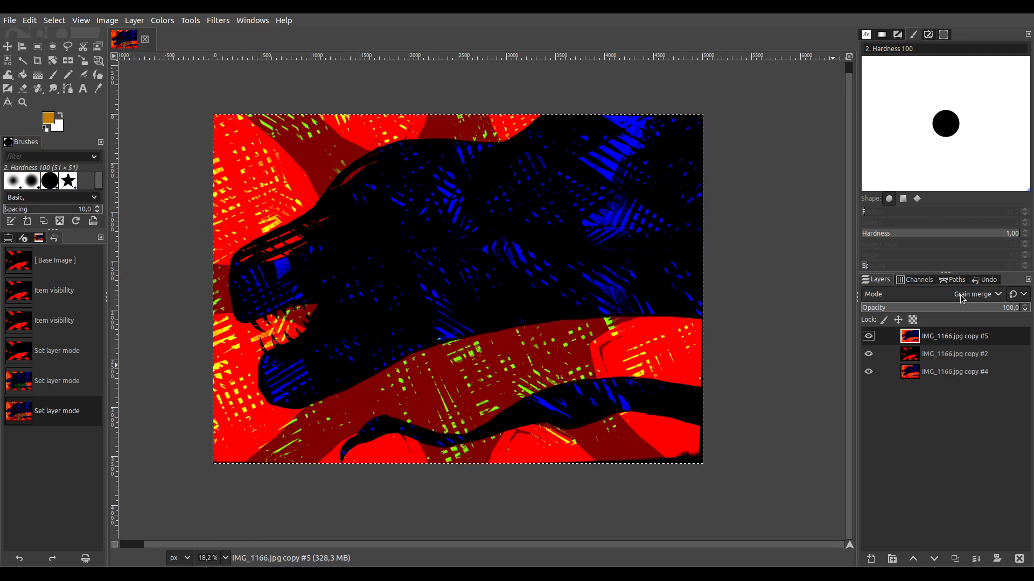
scroll(962, 299, down, 4)
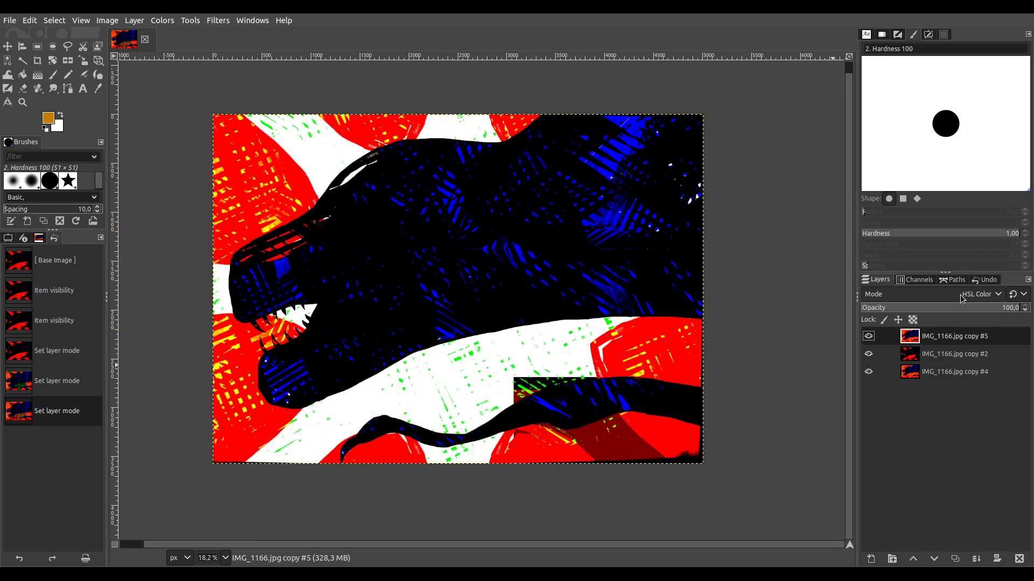
scroll(962, 299, down, 1)
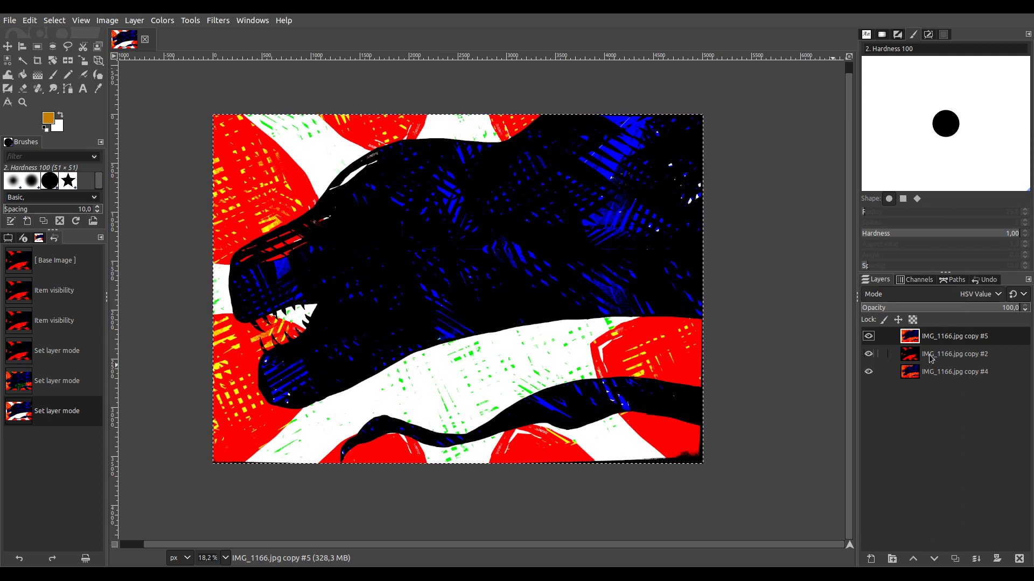
Keep a hidden duplicate of IMG_1166.jpg copy #4 at the bottom of the layer stack and merge the visible layers.
click(947, 380)
click(956, 560)
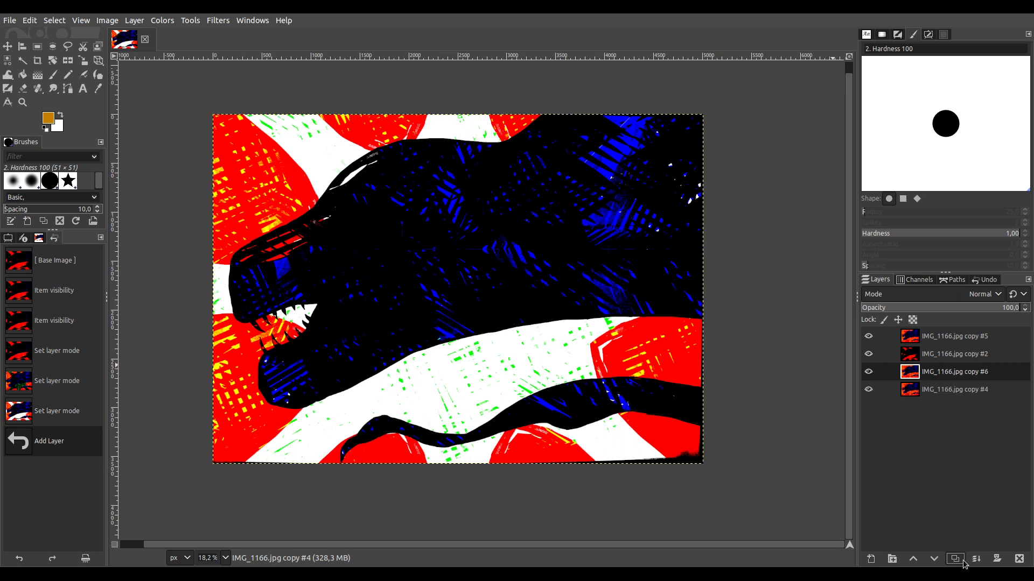
click(939, 561)
click(869, 389)
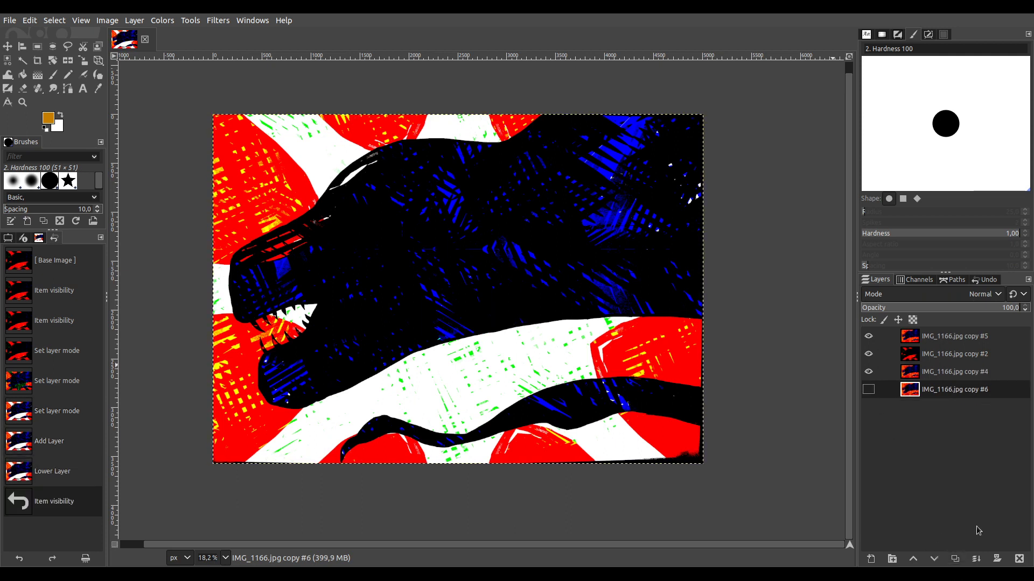
ctrl+click(976, 560)
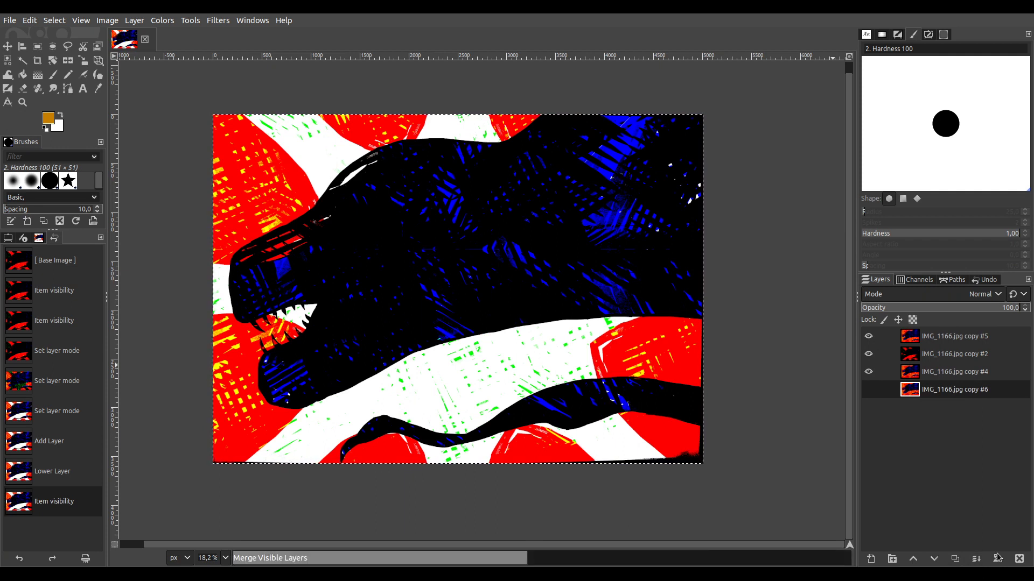
Show IMG_1166.jpg copy #6 and set the blend mode of the merged layer, IMG_1166.jpg copy #4, to Pin light.
click(868, 354)
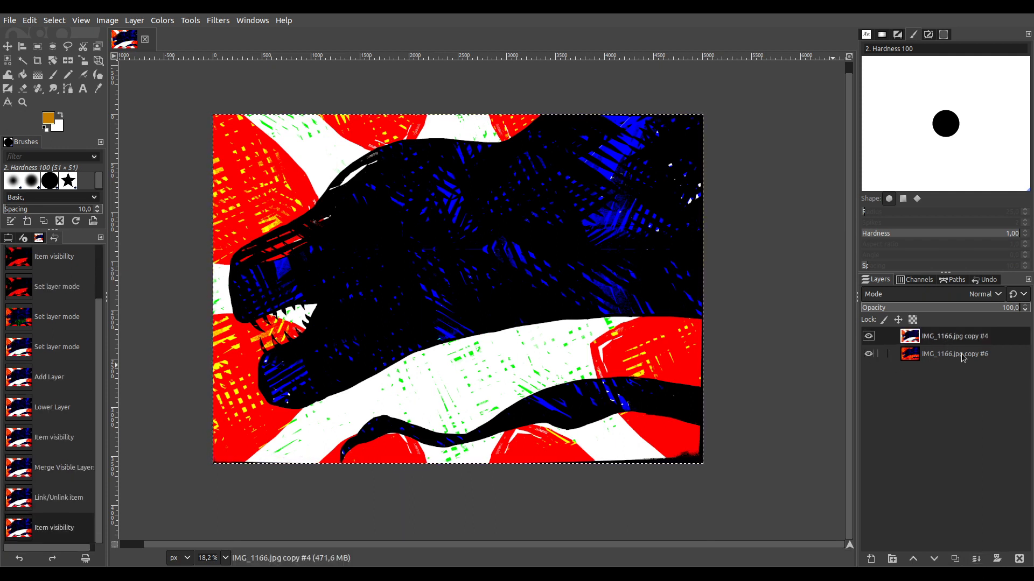
scroll(971, 299, down, 7)
scroll(970, 300, down, 9)
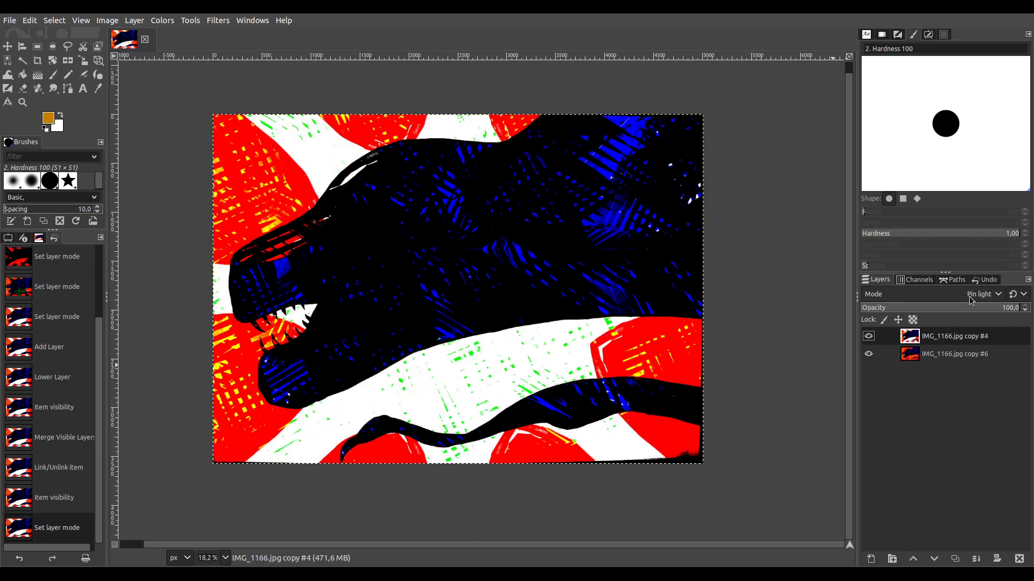
Raise a duplicate of IMG_1166.jpg copy #6 to the top of the stack and set its blend mode to Burn.
click(946, 354)
click(956, 559)
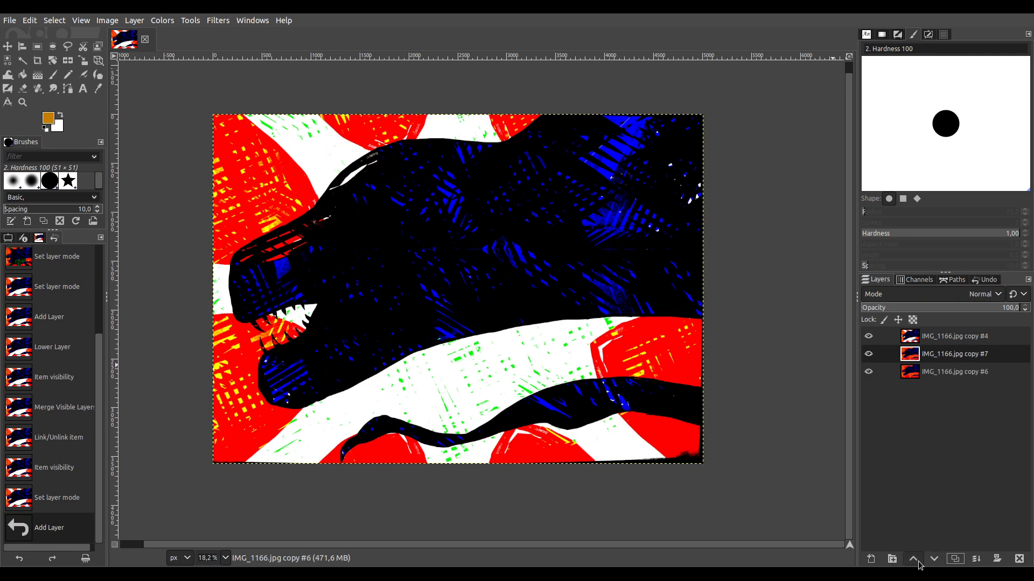
click(913, 559)
scroll(973, 300, down, 7)
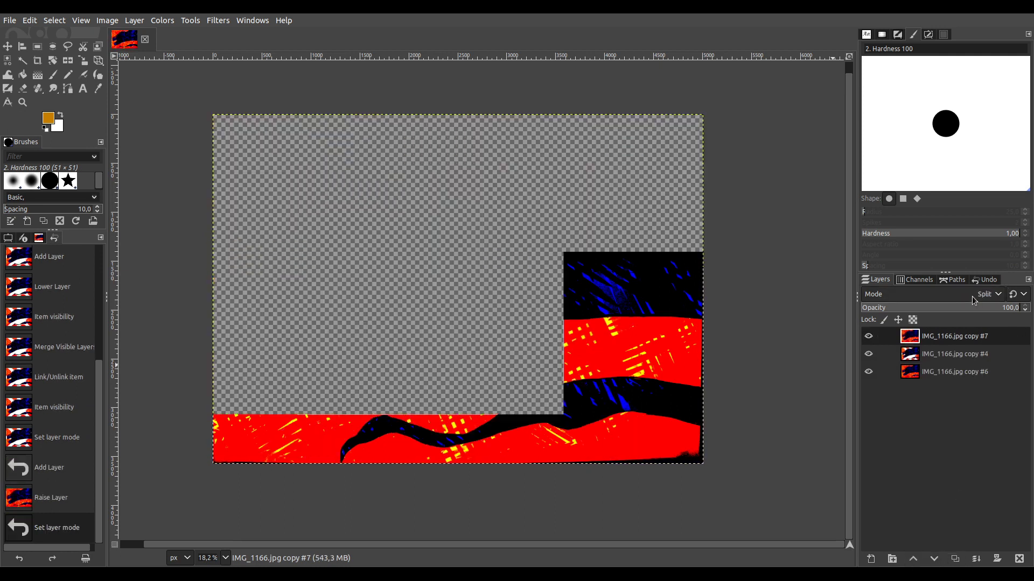
scroll(973, 300, down, 4)
scroll(974, 299, down, 3)
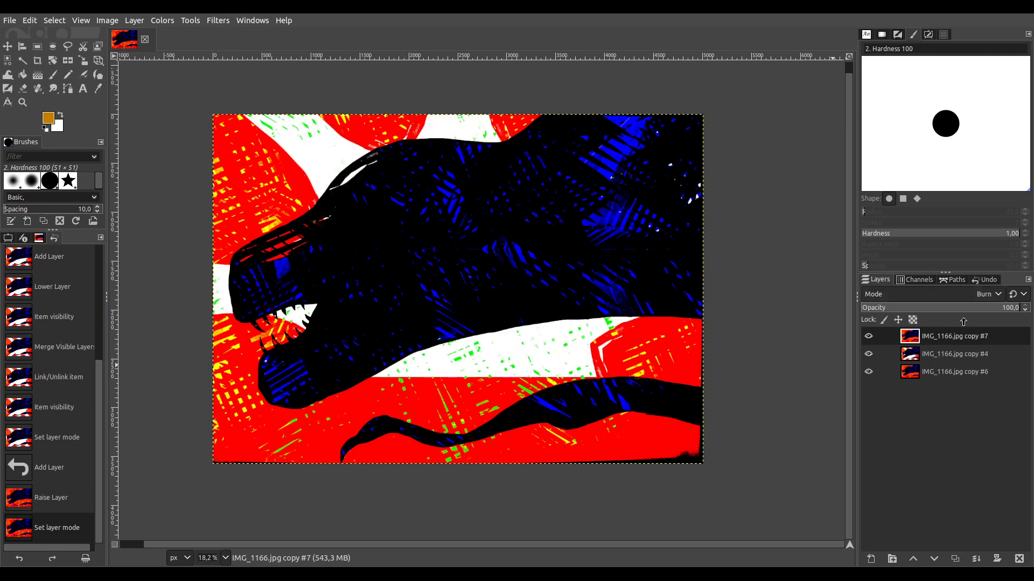
Set the blend mode of IMG_1166.jpg copy #4 to LCh Color.
click(958, 354)
scroll(957, 297, down, 12)
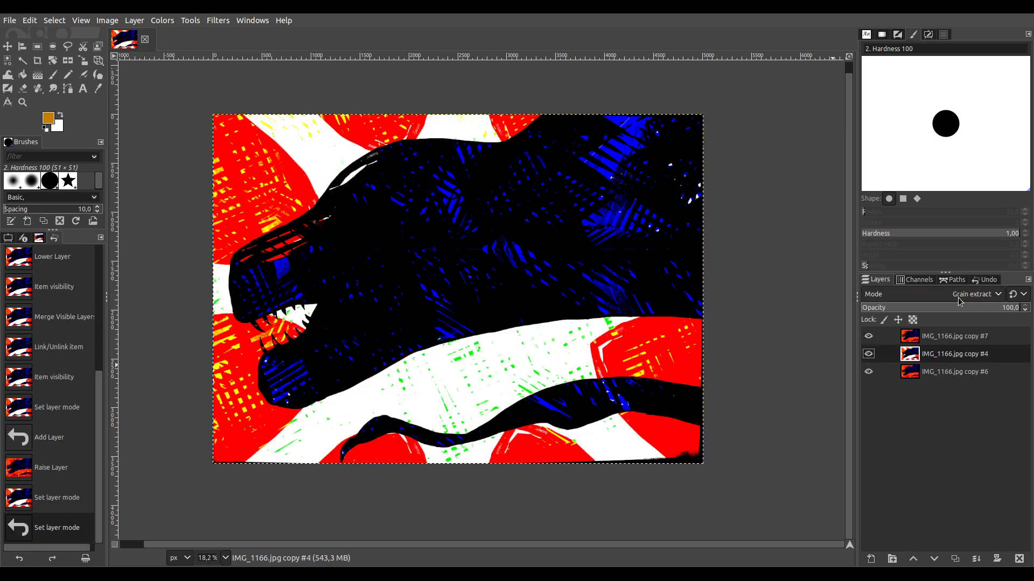
scroll(957, 298, down, 3)
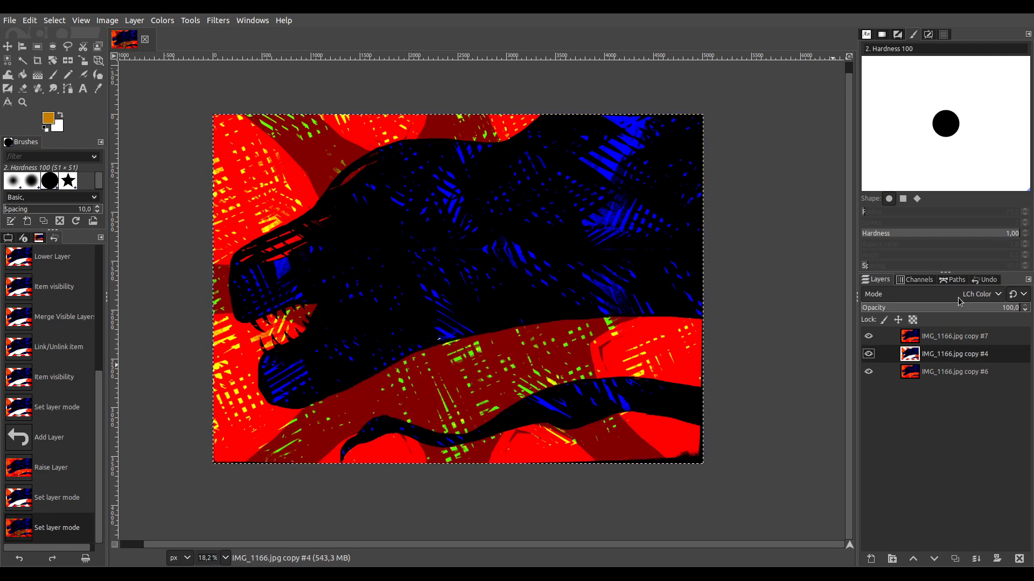
Try Linear burn, Difference, HSV Hue and LCh Hue on IMG_1166.jpg copy #7 and set its blend mode to Exclusion.
click(954, 339)
scroll(970, 299, down, 7)
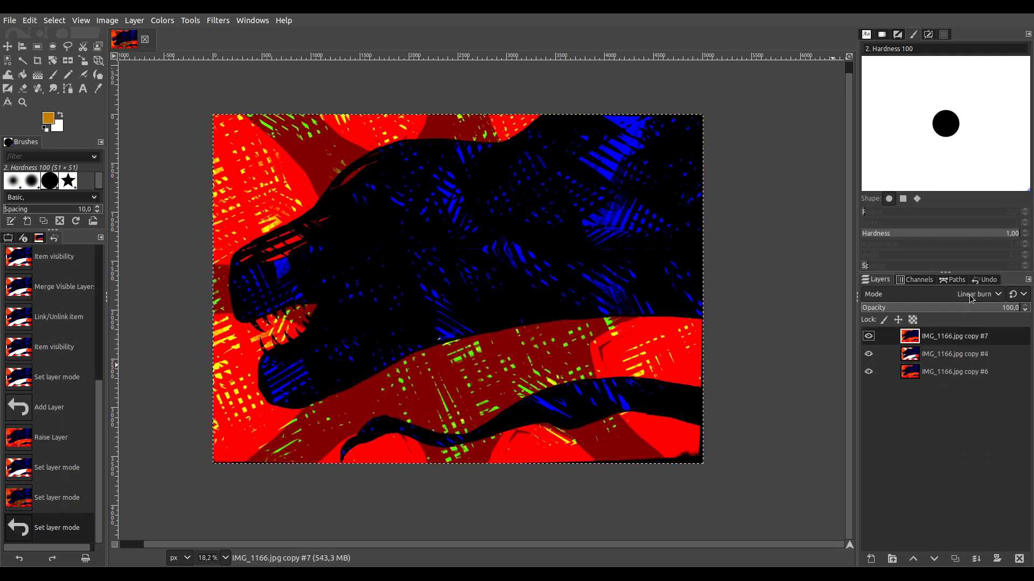
scroll(970, 298, down, 7)
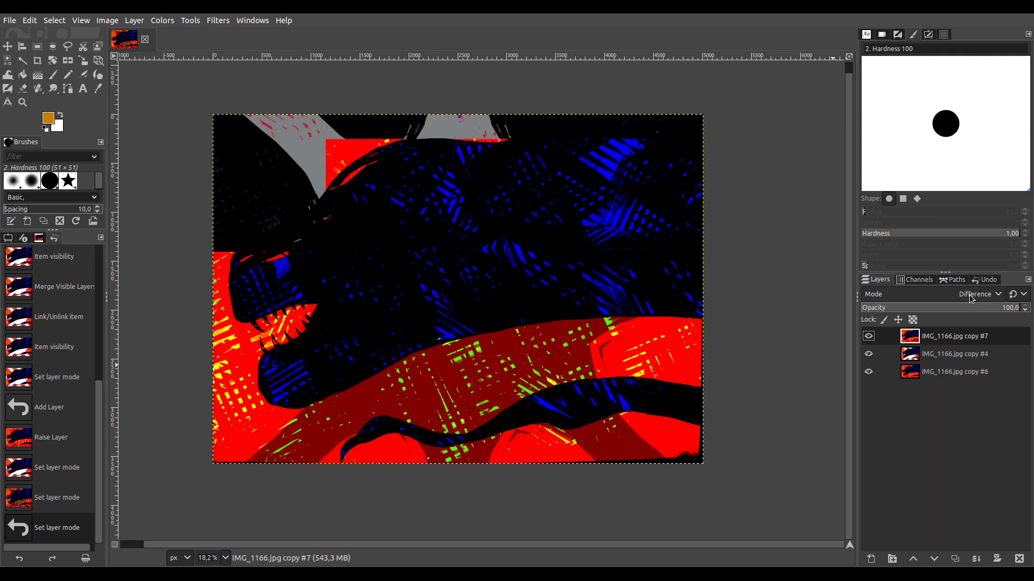
scroll(971, 298, up, 3)
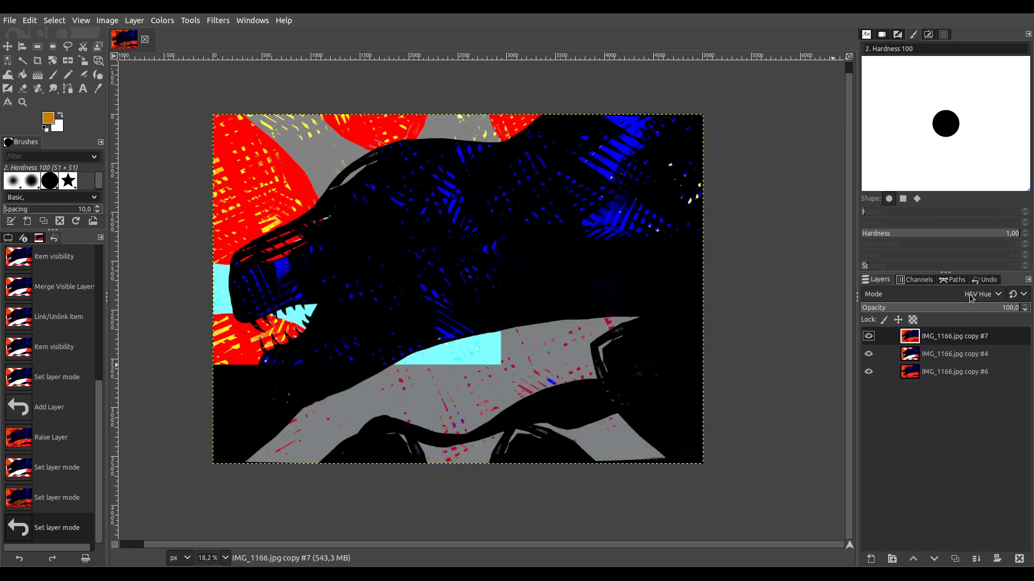
scroll(970, 298, down, 3)
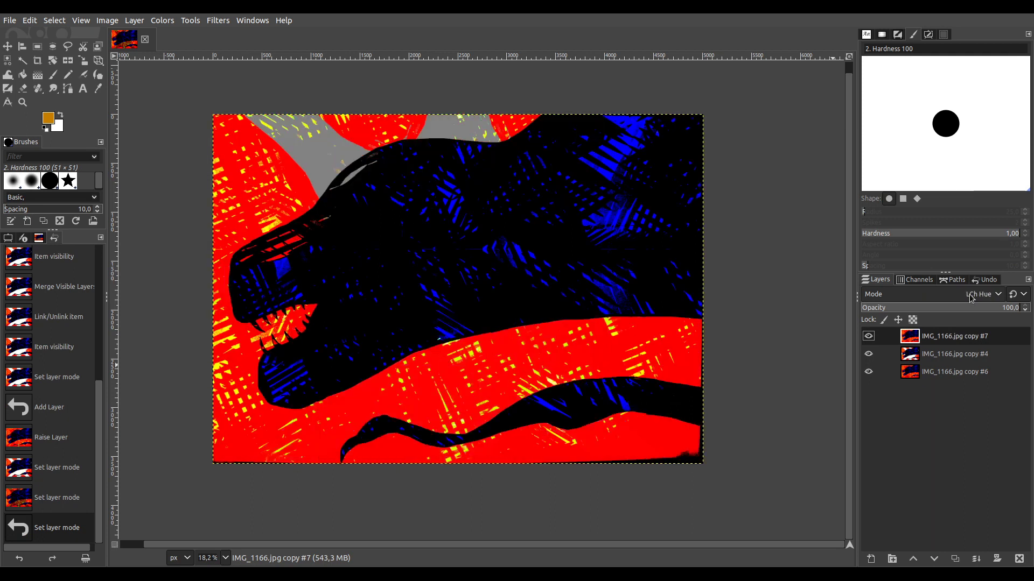
scroll(970, 298, up, 4)
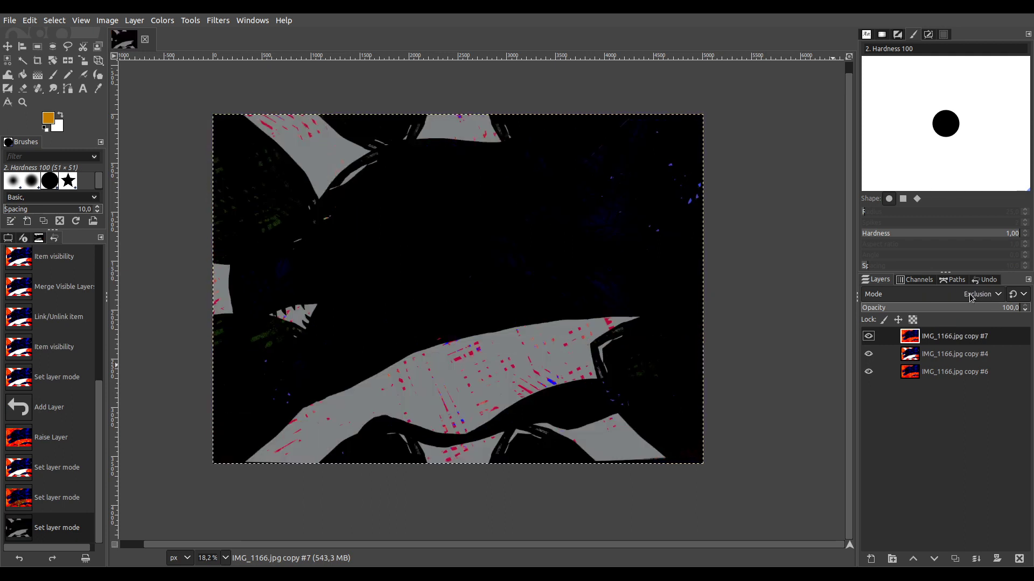
Try HSL Color, Hard mix, Linear burn, Erase, Split and Dodge on IMG_1166.jpg copy #4 and set its blend mode to Darken only.
click(963, 354)
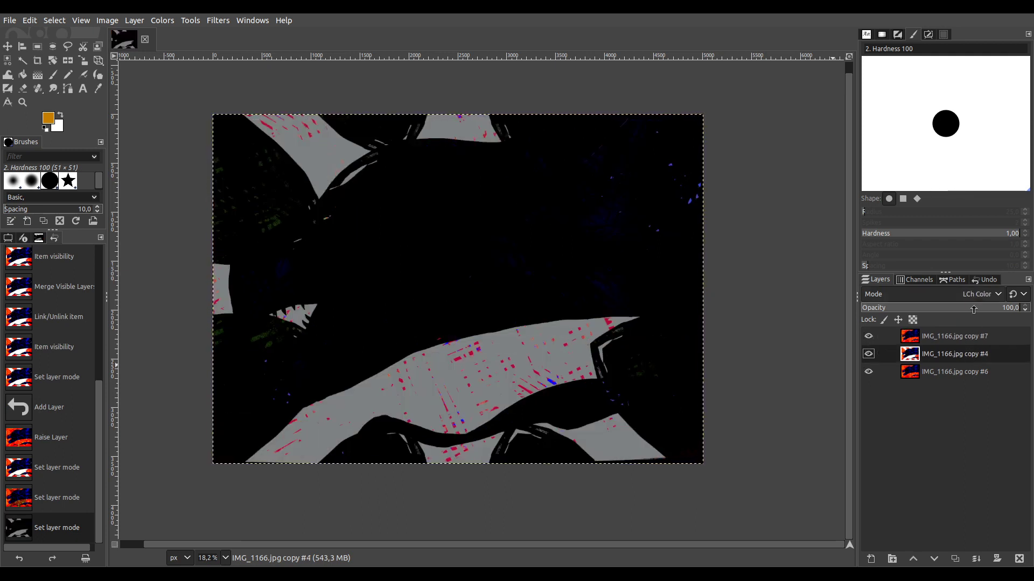
scroll(971, 302, down, 3)
scroll(973, 303, up, 12)
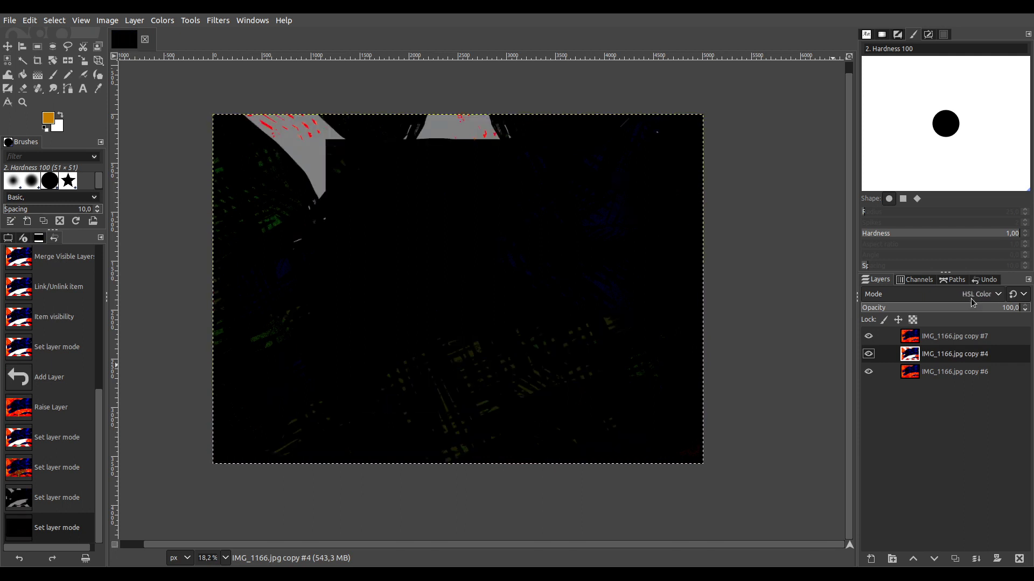
scroll(972, 300, up, 6)
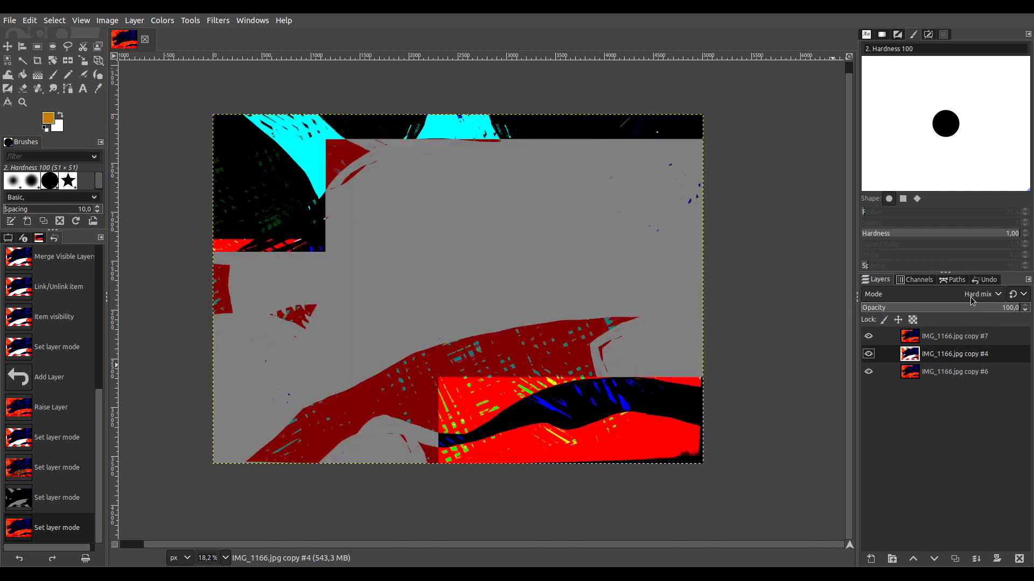
scroll(971, 300, up, 13)
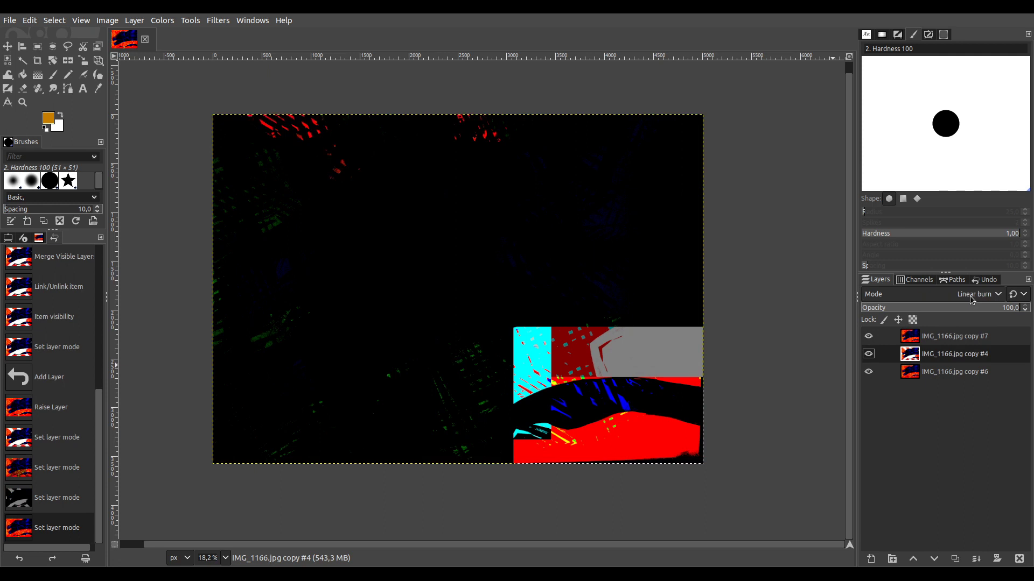
scroll(972, 299, up, 3)
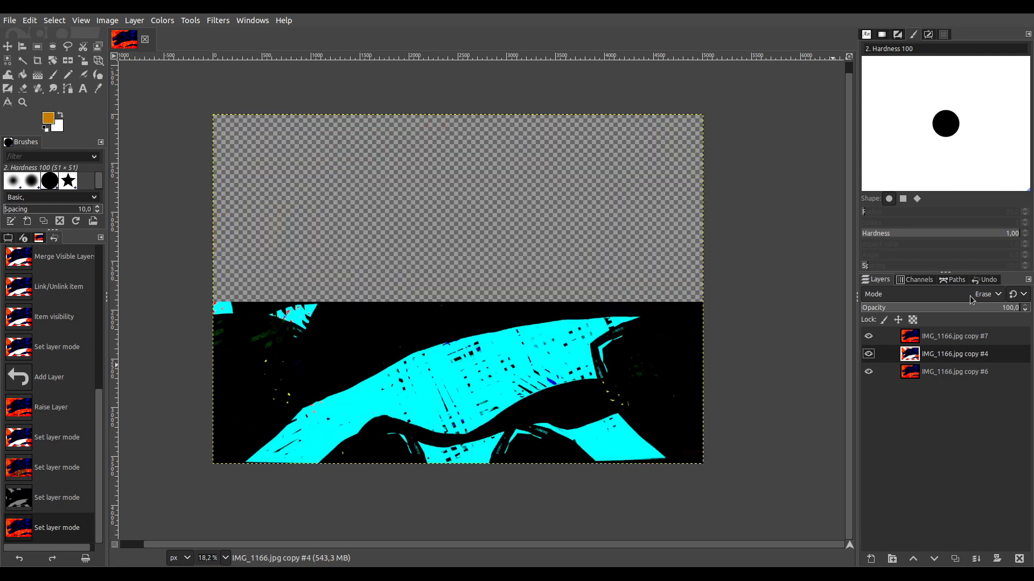
scroll(972, 300, down, 3)
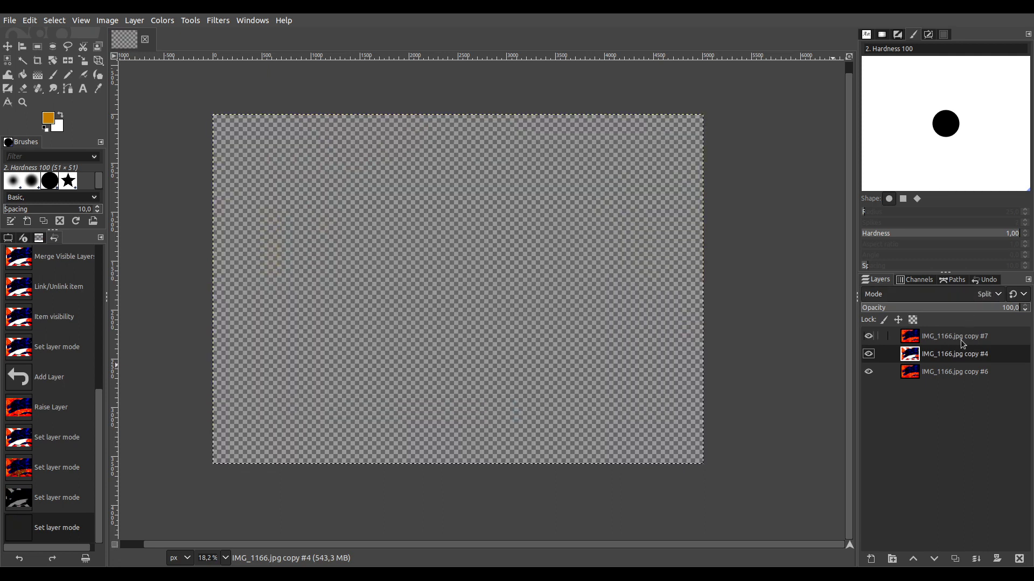
scroll(969, 301, down, 3)
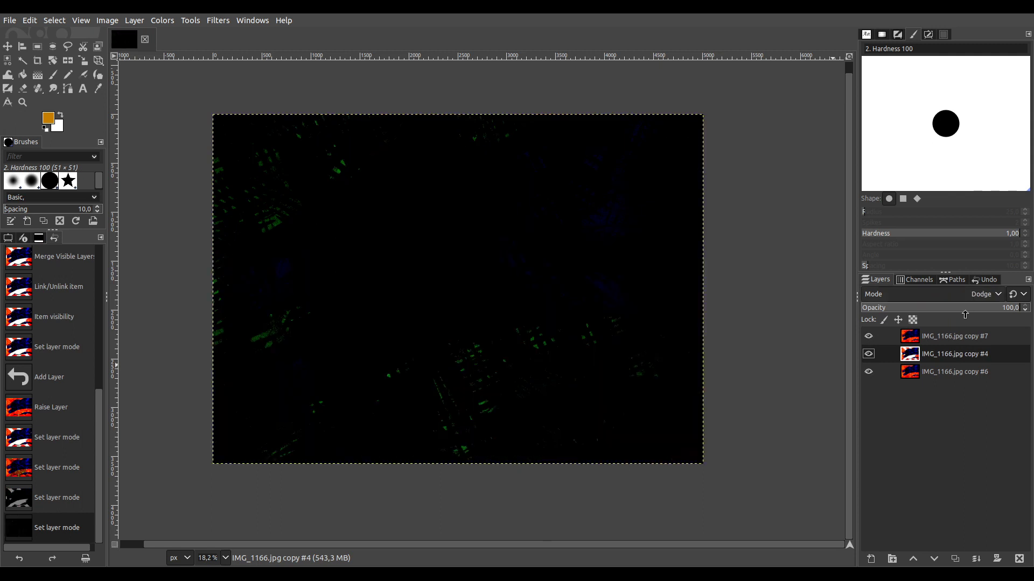
scroll(963, 295, down, 3)
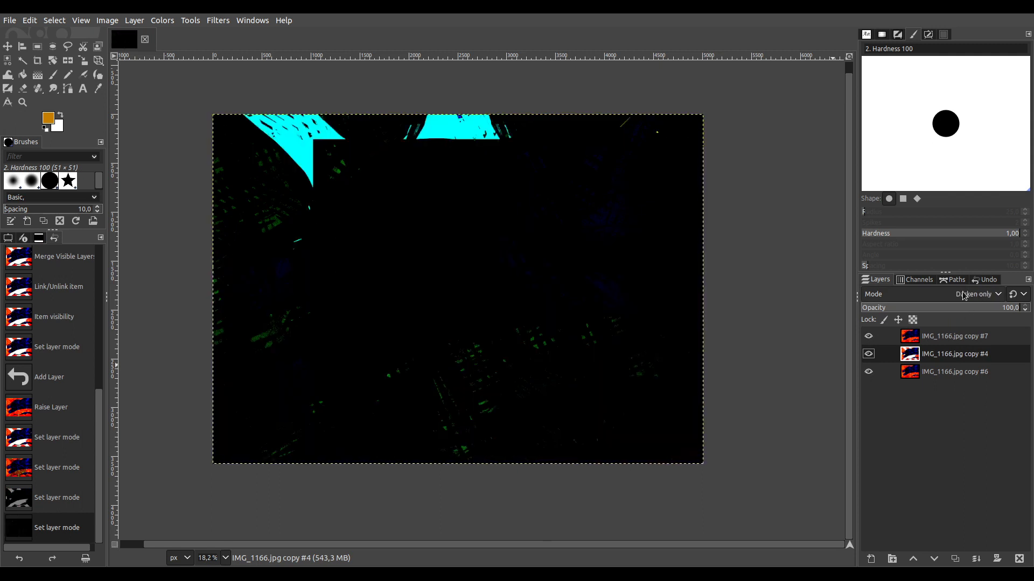
Try Vivid light, Addition, Soft light, Luminance and LCh Hue on IMG_1166.jpg copy #7 and set its blend mode to Linear light.
click(949, 336)
scroll(959, 299, up, 5)
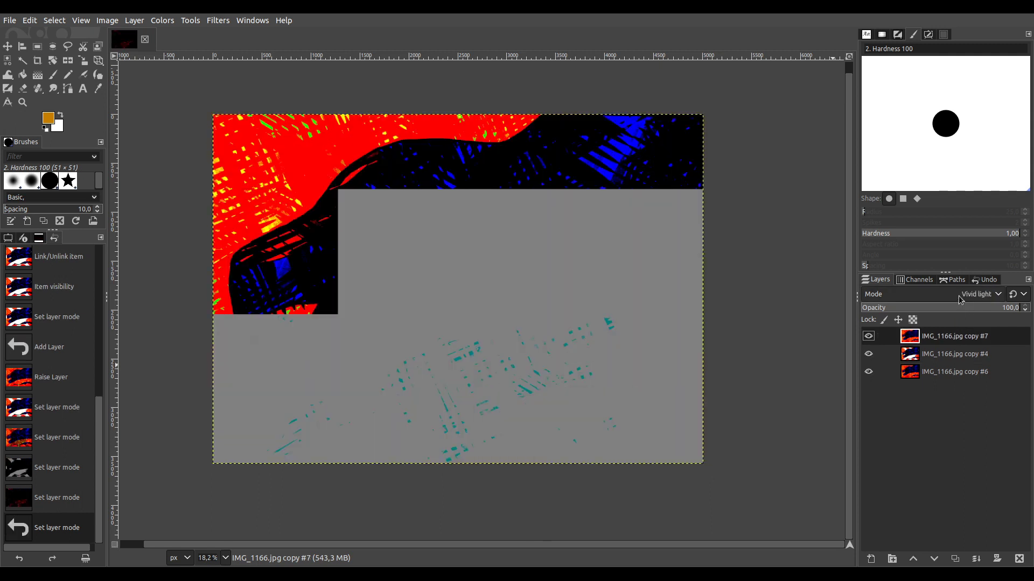
scroll(959, 298, down, 10)
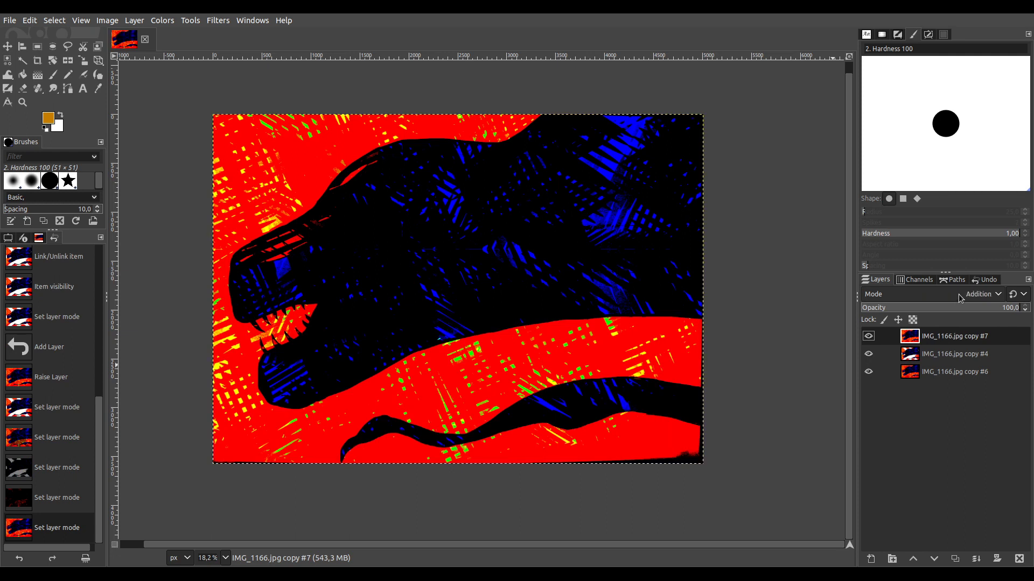
scroll(958, 296, up, 10)
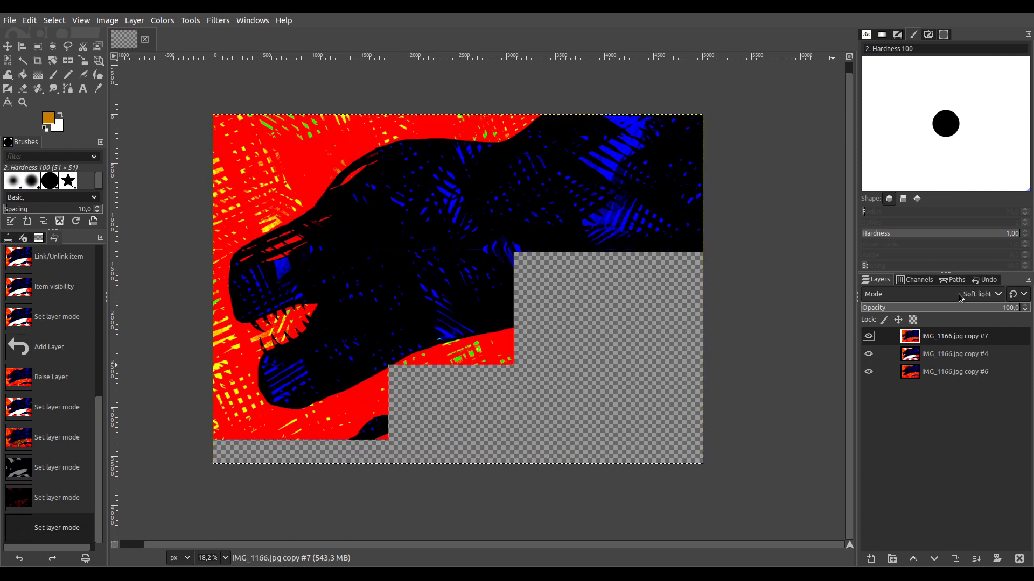
scroll(959, 298, up, 11)
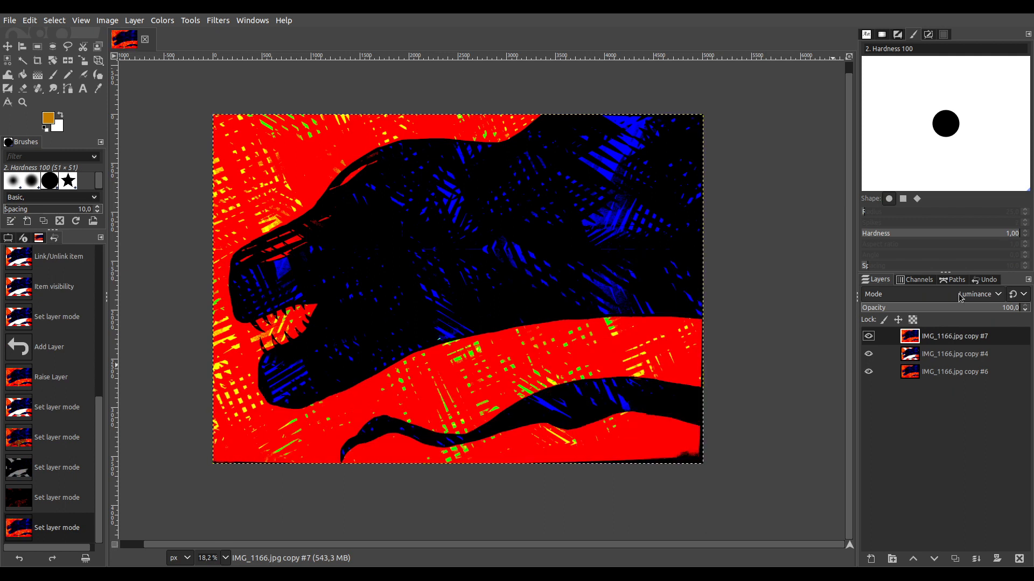
scroll(959, 296, up, 15)
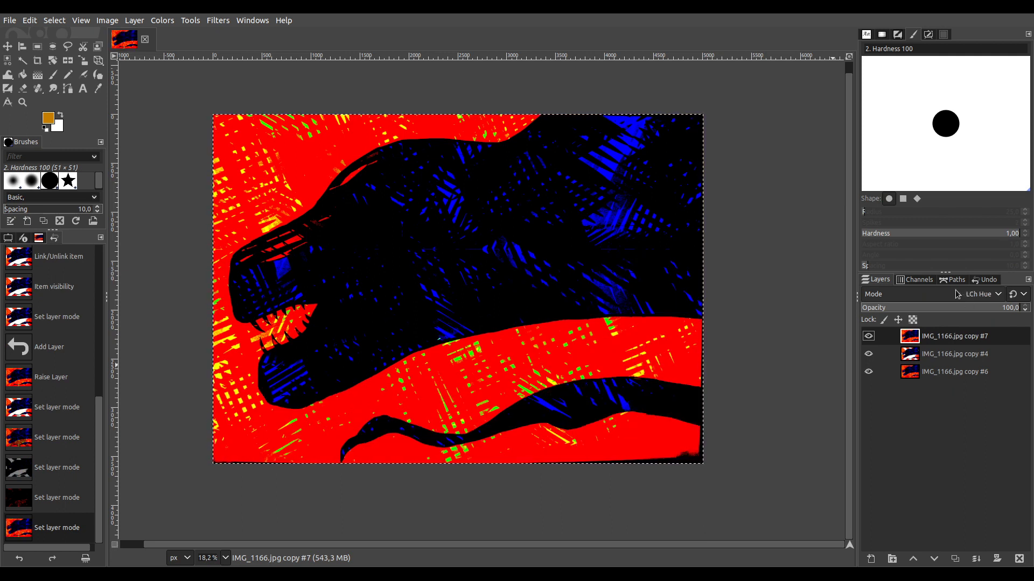
scroll(957, 294, up, 1)
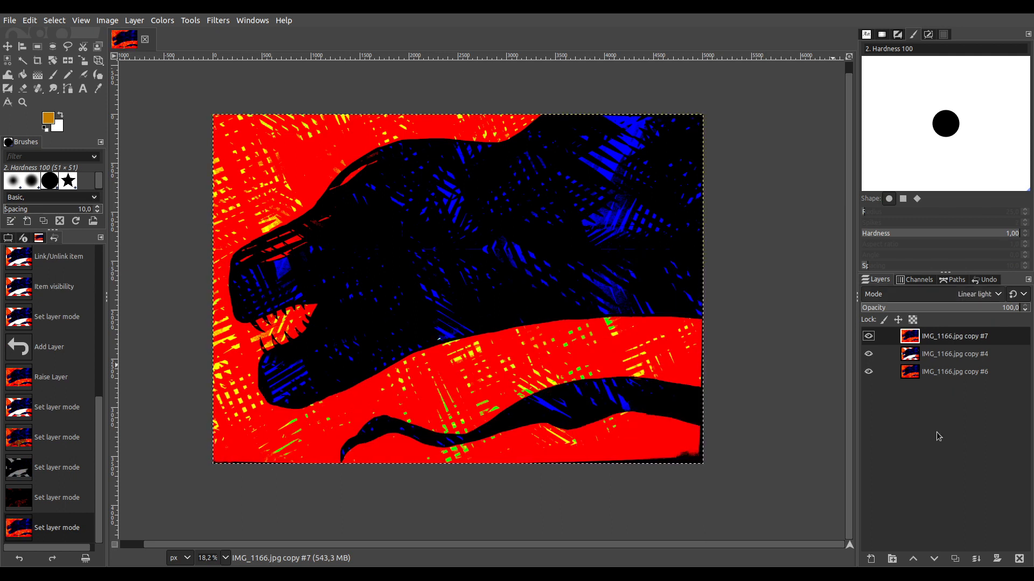
Toggle the visibility of IMG_1166.jpg copy #4 and set its blend mode to Pin light.
click(868, 354)
click(935, 358)
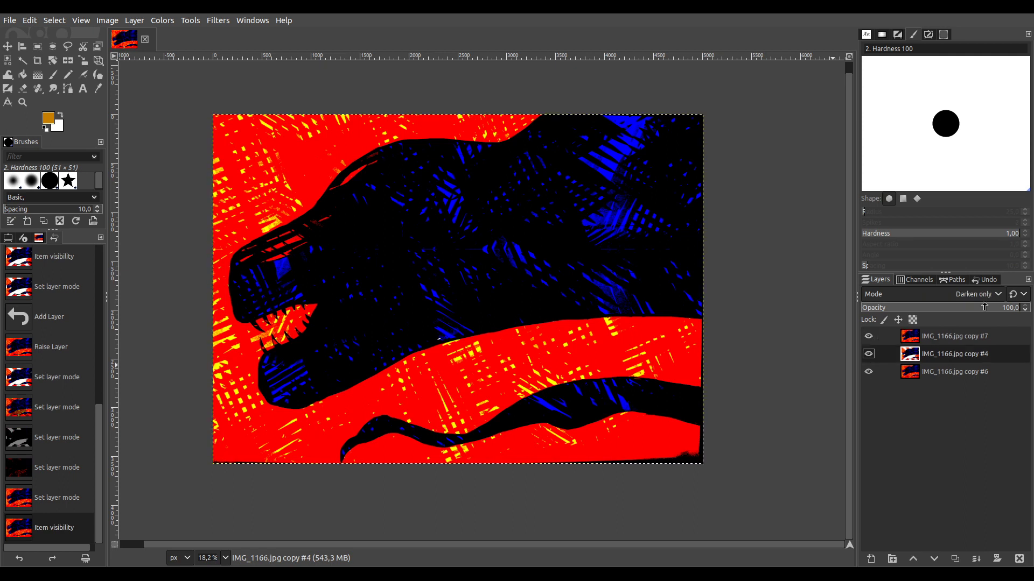
scroll(979, 300, down, 9)
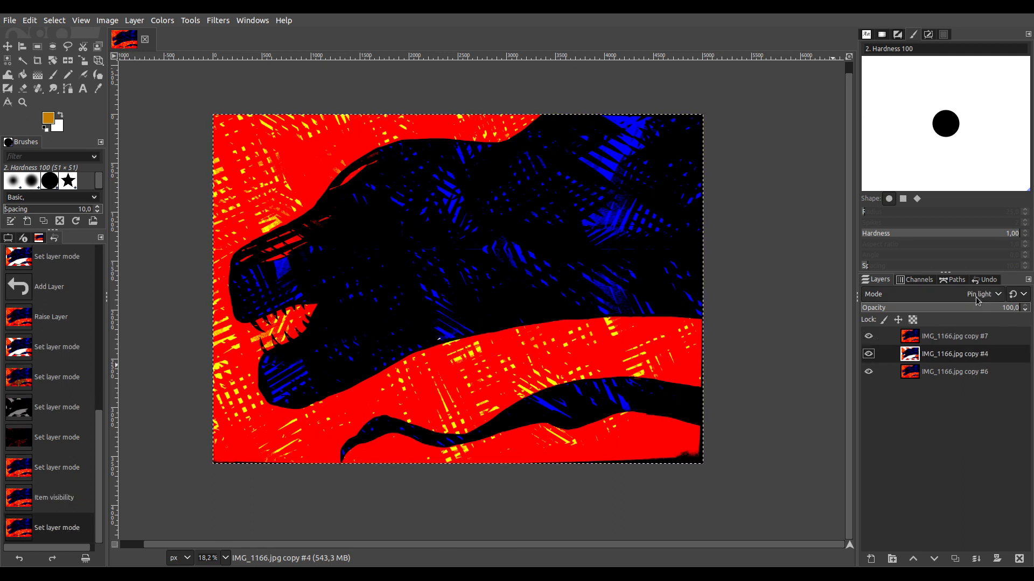
Try Dodge and Multiply on IMG_1166.jpg copy #7 and set its blend mode to Luminance.
key(Page_Up)
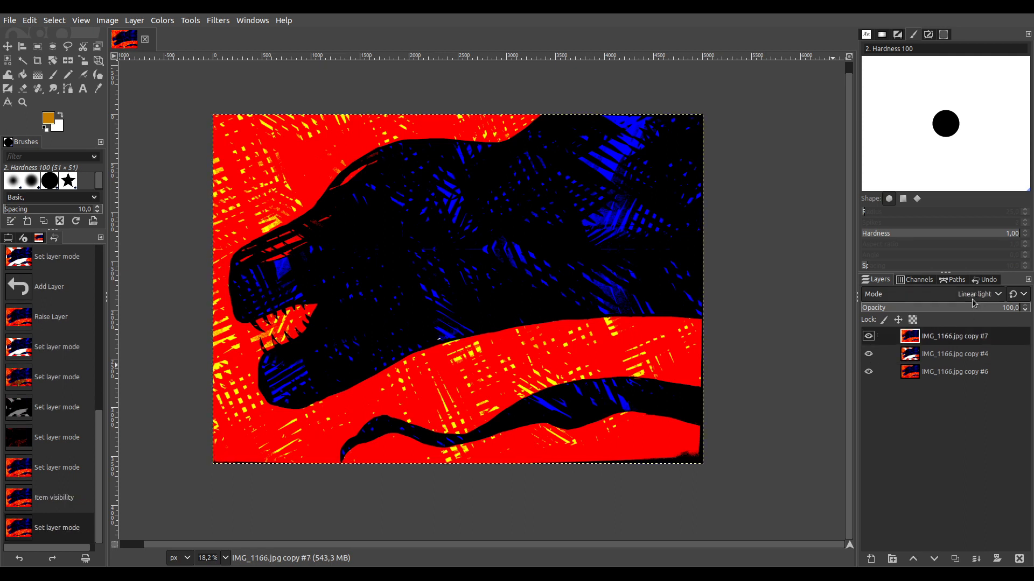
scroll(973, 300, up, 12)
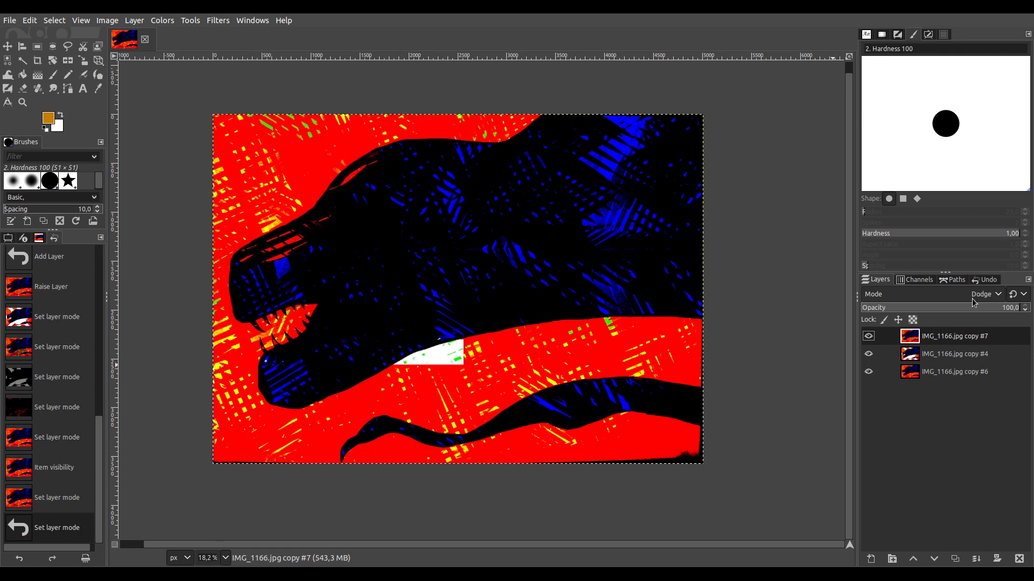
scroll(973, 302, up, 3)
scroll(973, 302, down, 16)
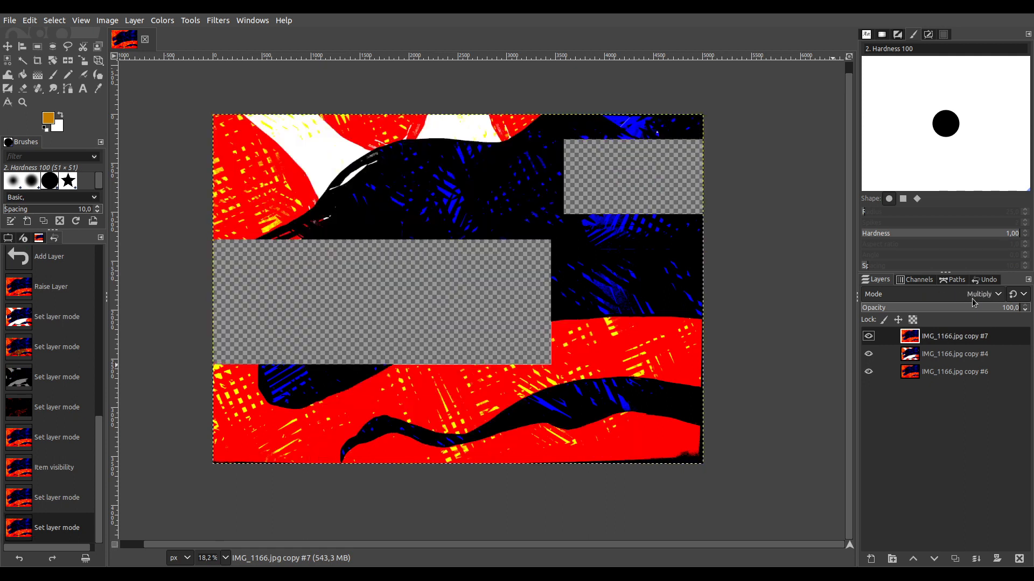
scroll(974, 302, down, 16)
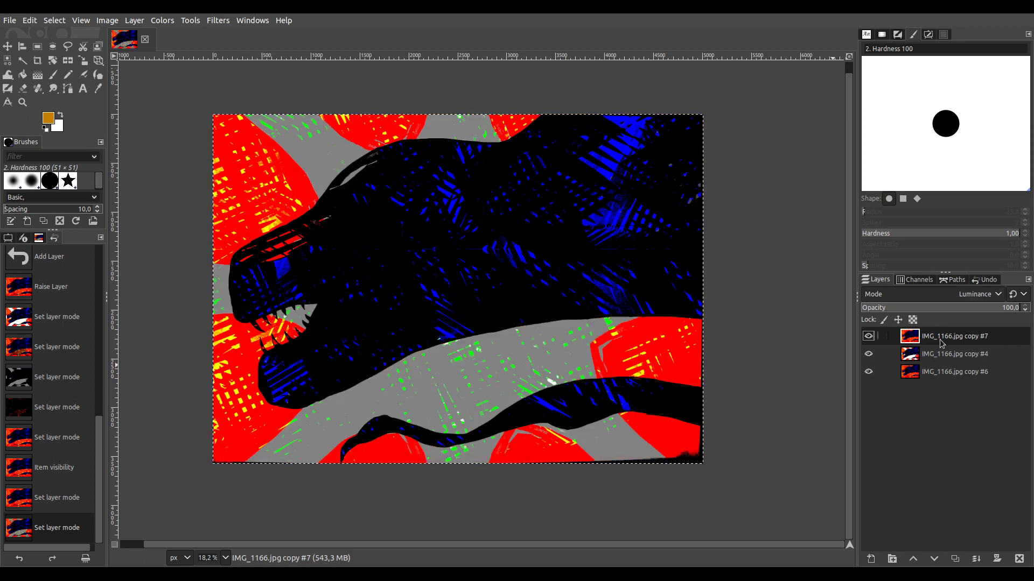
Try Linear light, Grain merge and Hard mix on IMG_1166.jpg copy #4 and set its blend mode to Hard light.
click(948, 355)
scroll(963, 301, down, 3)
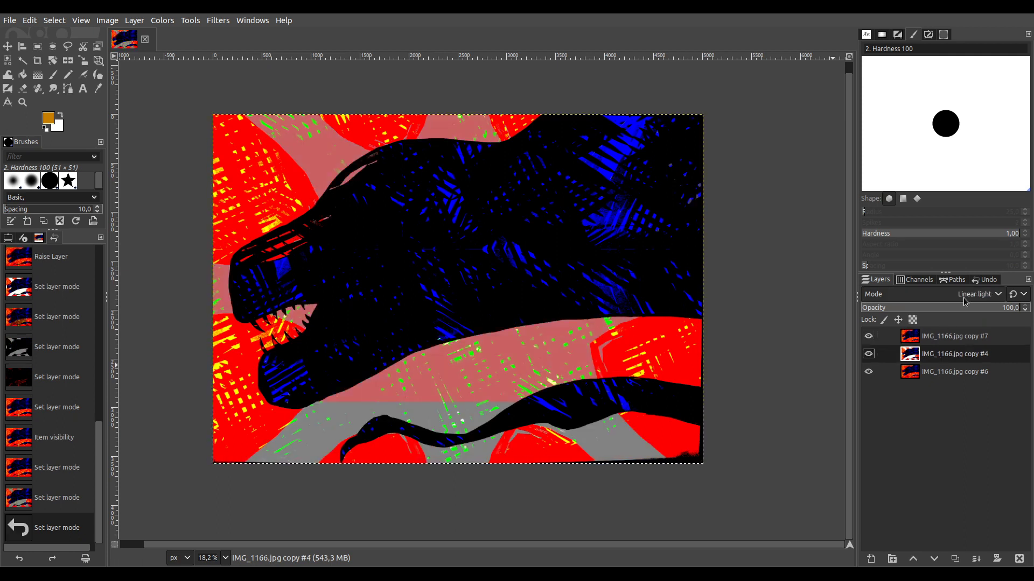
scroll(964, 301, down, 4)
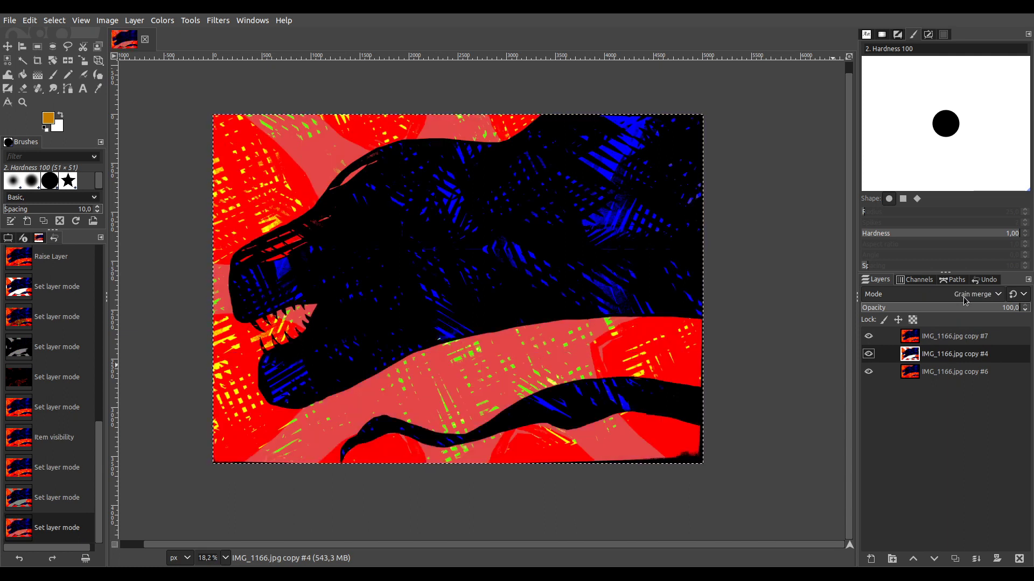
scroll(963, 301, down, 1)
scroll(964, 301, down, 3)
scroll(964, 300, up, 10)
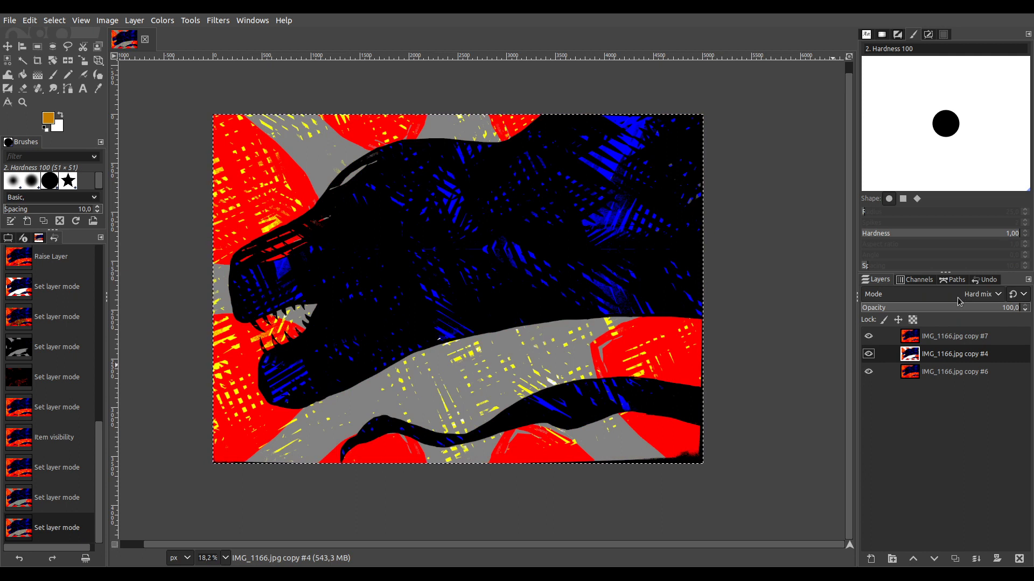
scroll(970, 299, up, 1)
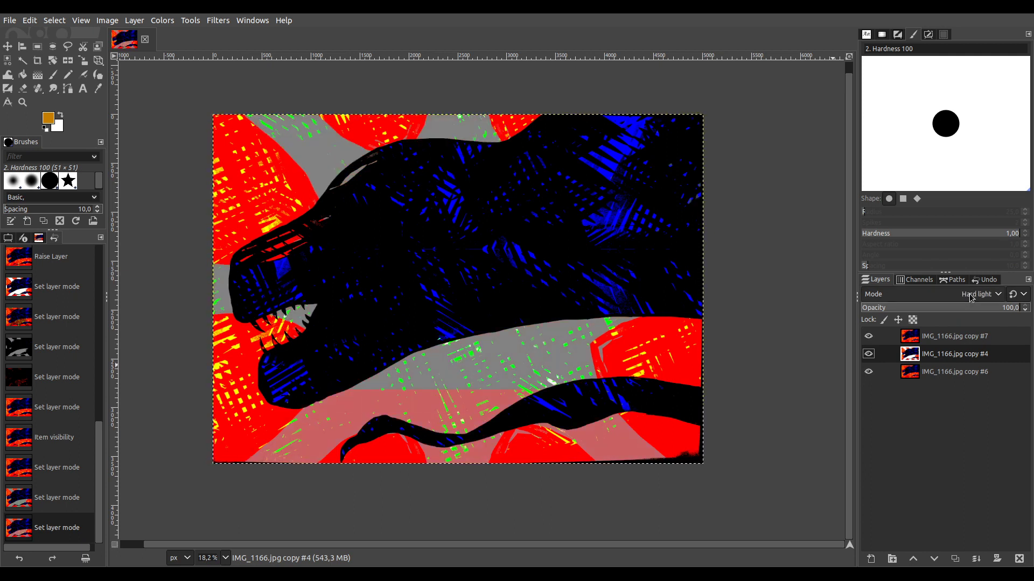
Place a hidden duplicate of IMG_1166.jpg copy #6 at the bottom of the stack and merge the visible layers.
click(937, 377)
click(955, 560)
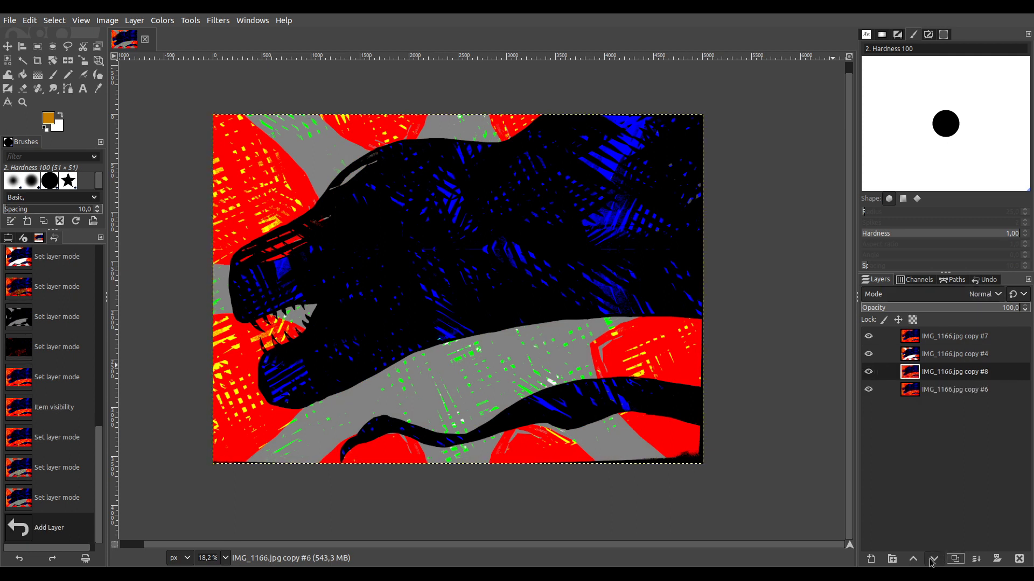
click(933, 559)
click(868, 390)
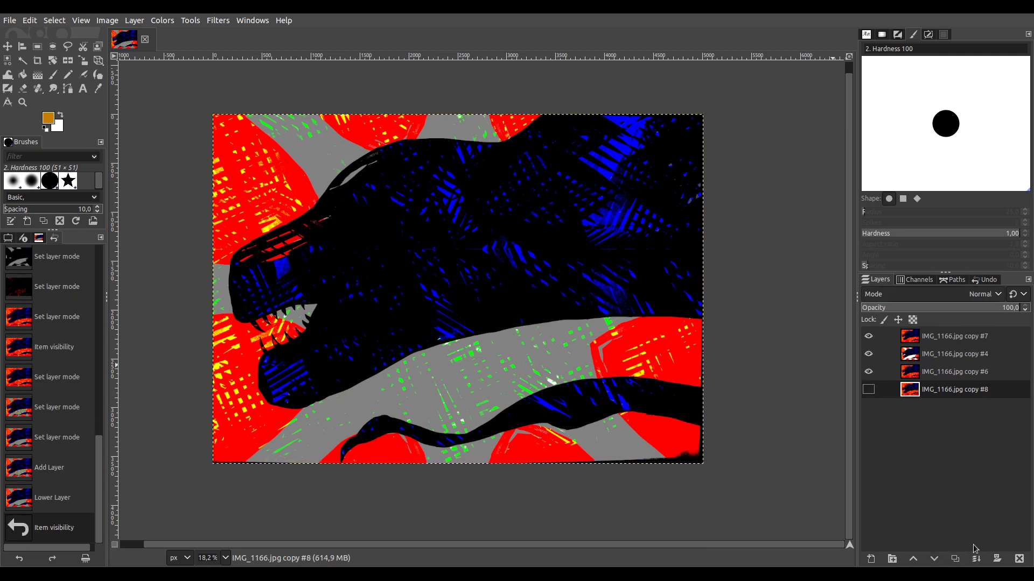
Show IMG_1166.jpg copy #8 and set the blend mode of the merged layer, IMG_1166.jpg copy #6, to Multiply.
click(868, 354)
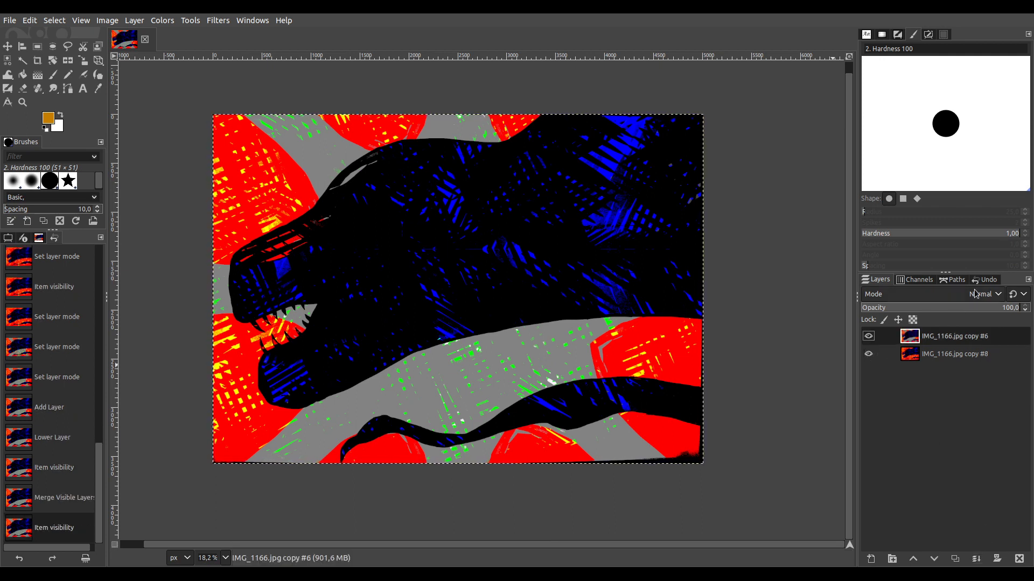
scroll(971, 296, down, 6)
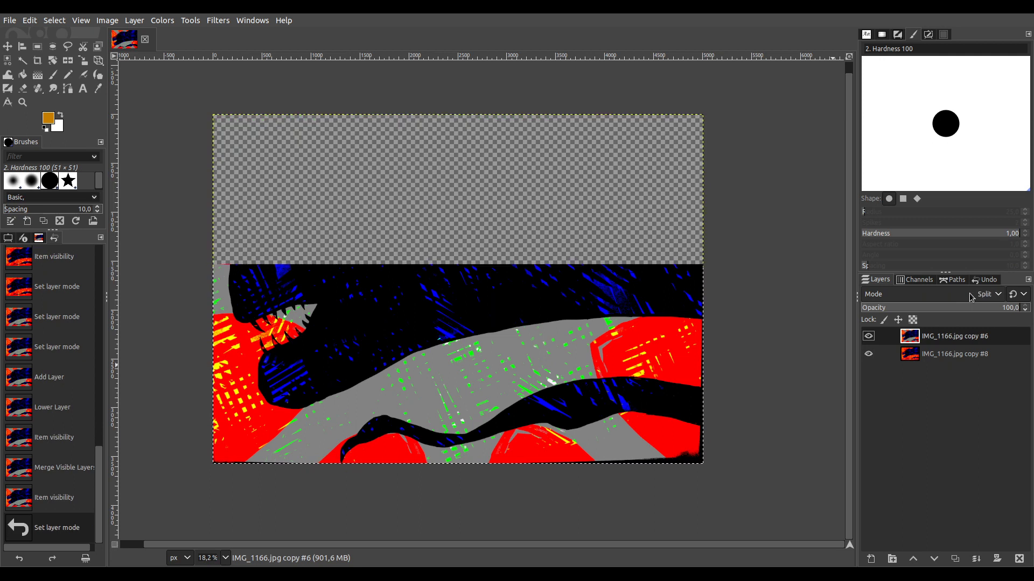
scroll(972, 297, down, 3)
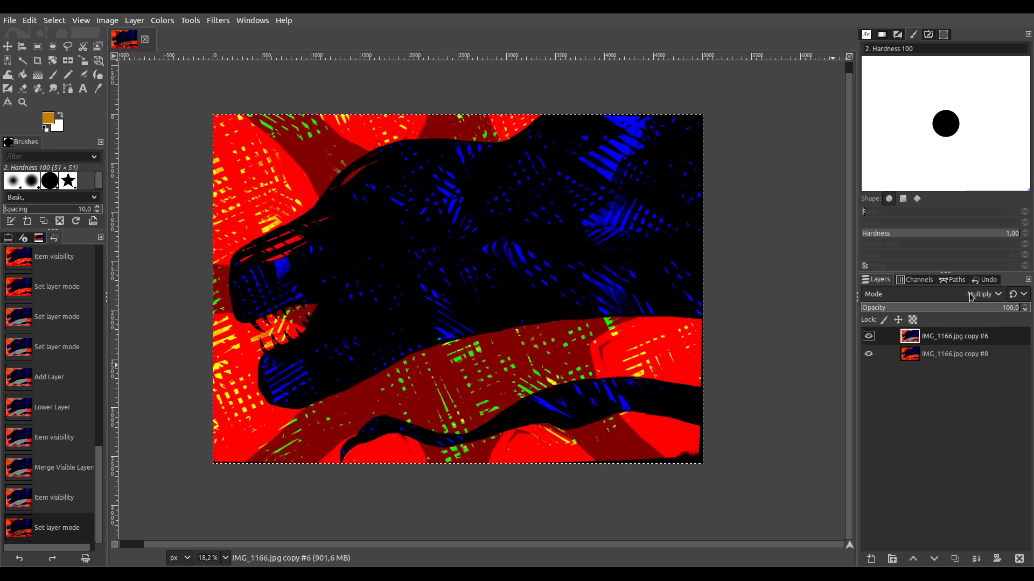
scroll(971, 297, down, 4)
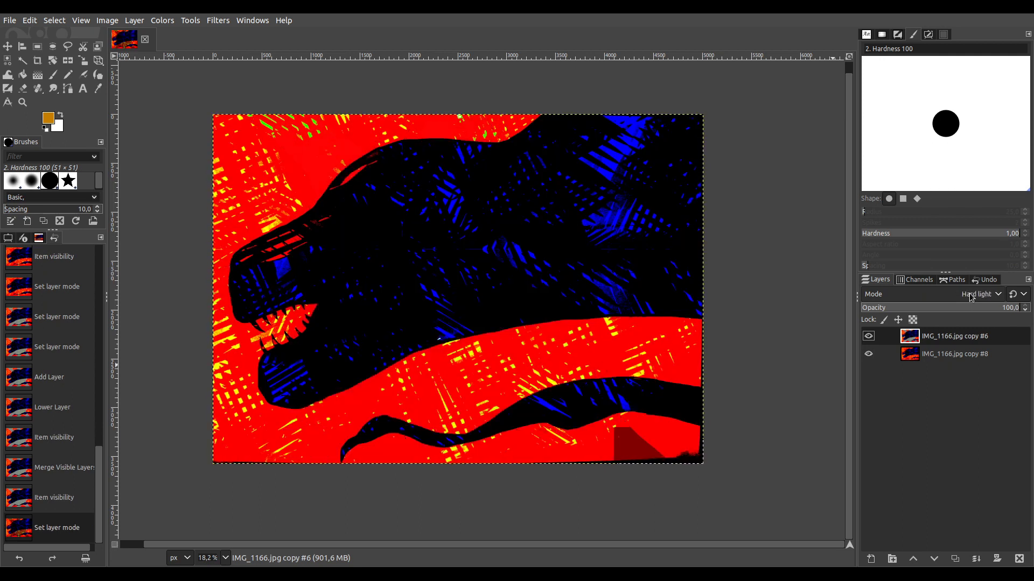
scroll(971, 298, down, 1)
scroll(971, 297, up, 1)
scroll(971, 297, up, 6)
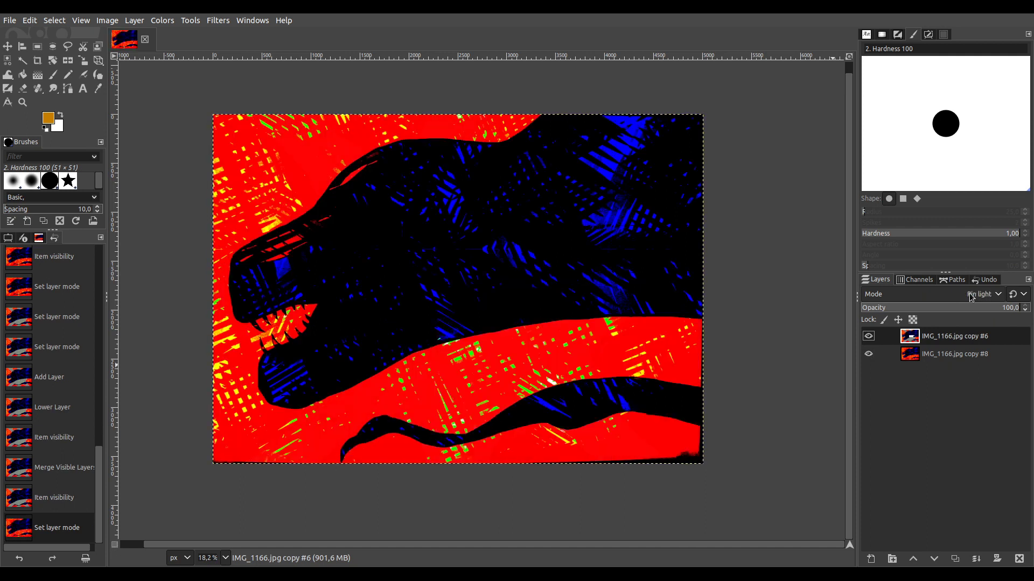
scroll(971, 297, up, 1)
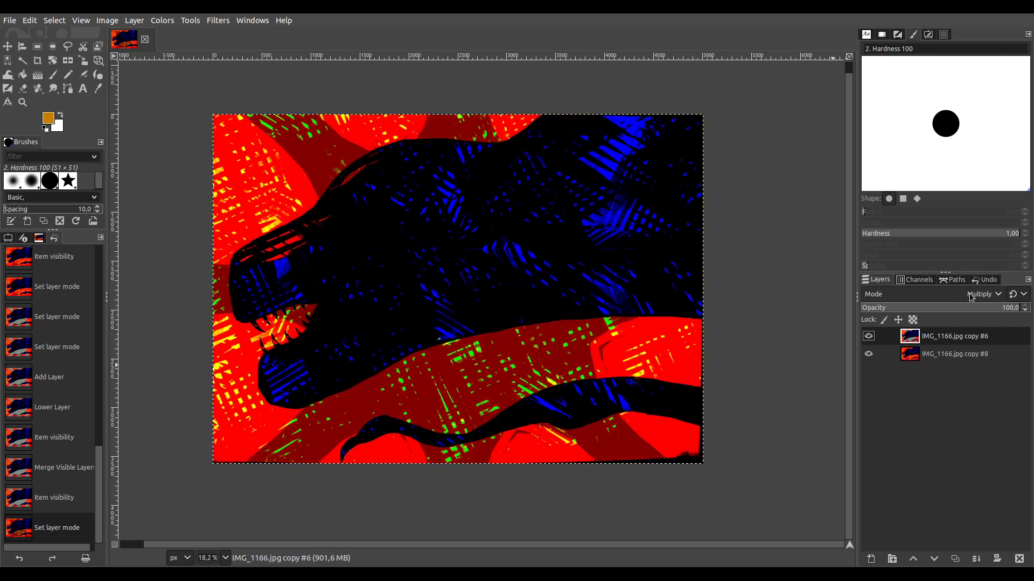
Raise a duplicate of IMG_1166.jpg copy #8 to the top of the stack and set its blend mode to Linear burn.
click(950, 354)
key(shift+ctrl+n)
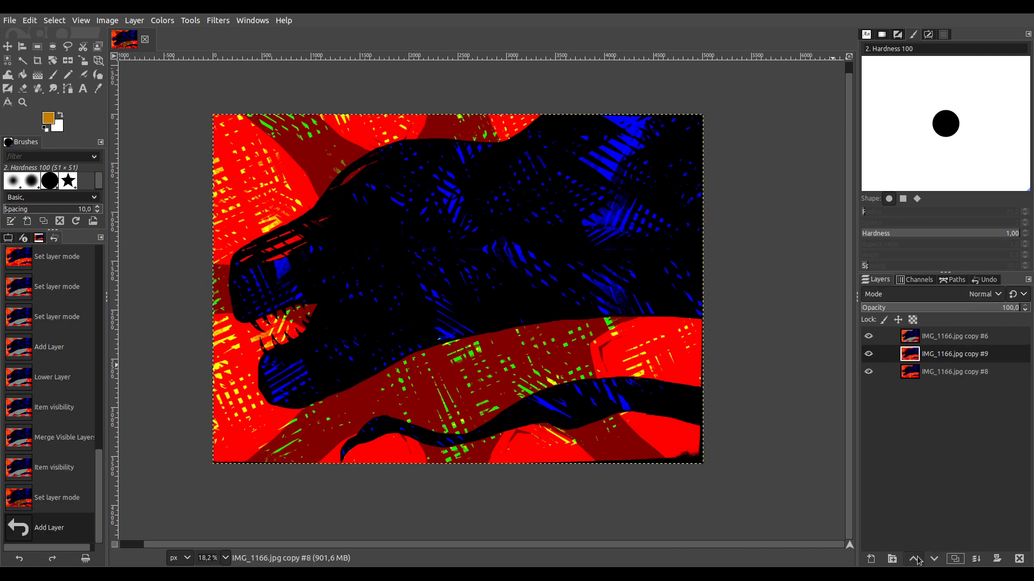
click(913, 559)
scroll(980, 298, down, 9)
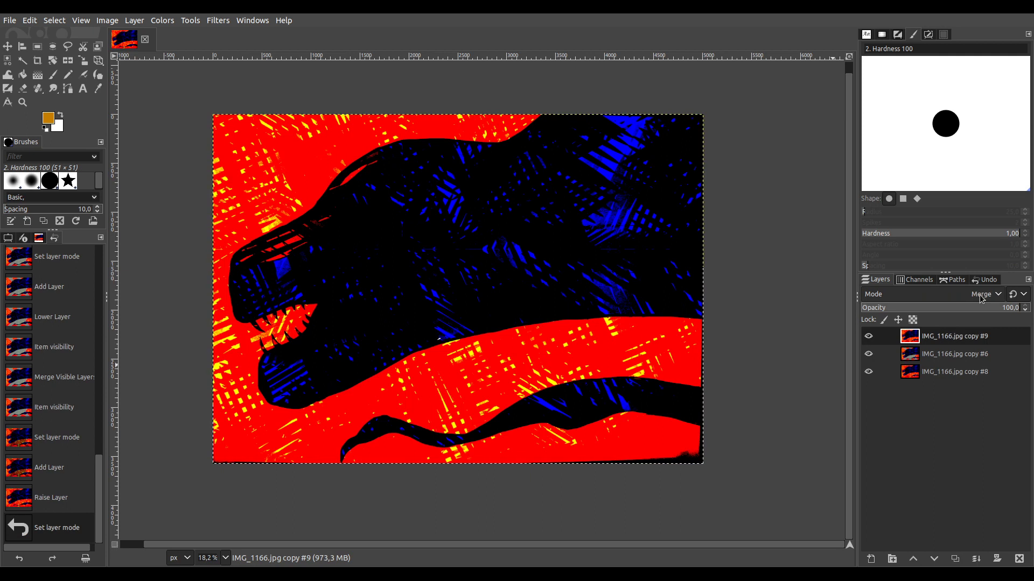
scroll(981, 299, down, 9)
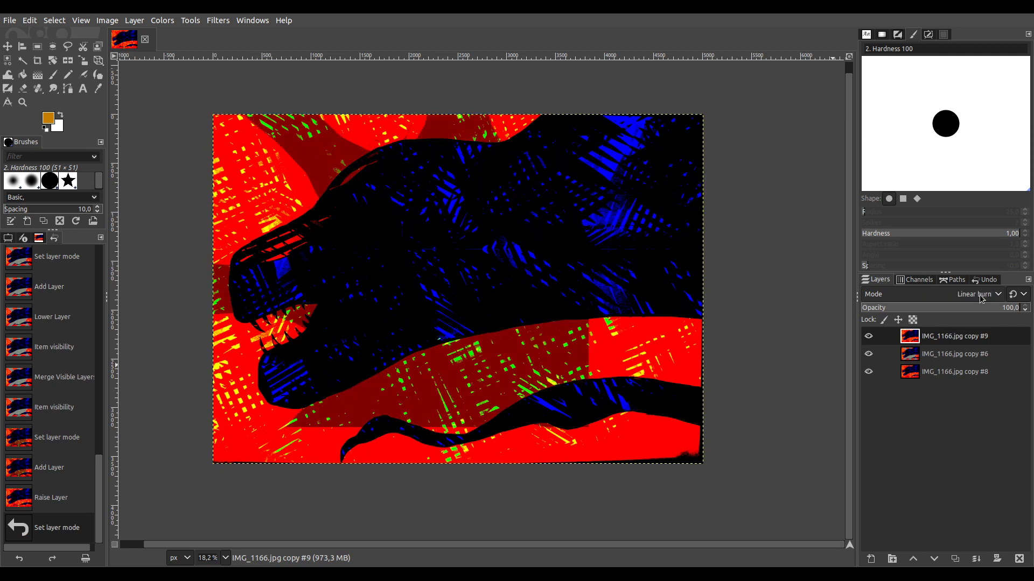
Try Subtract and HSV Hue on IMG_1166.jpg copy #9, set its blend mode to HSV Saturation, and merge the visible layers.
scroll(980, 299, down, 6)
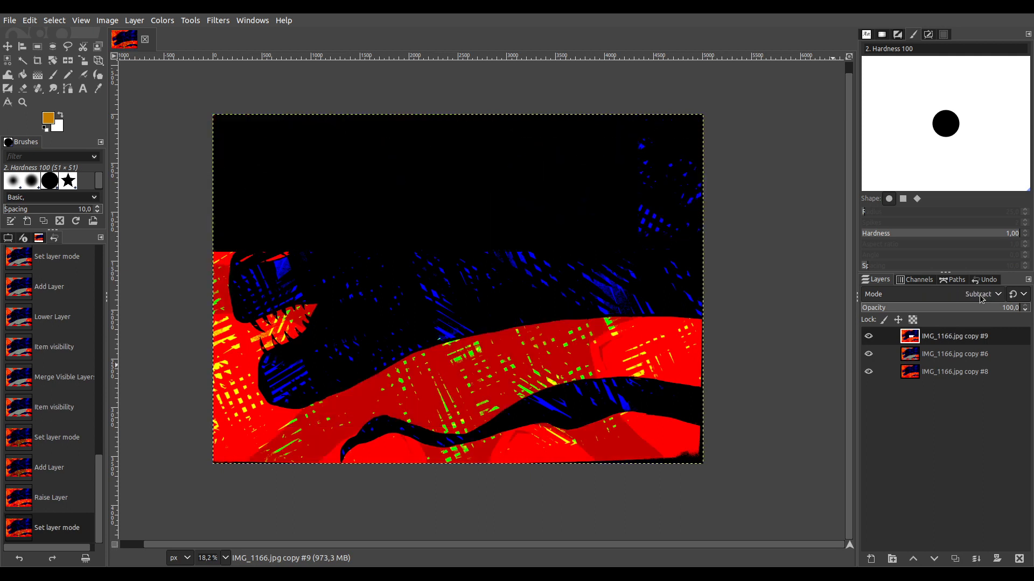
scroll(981, 299, down, 1)
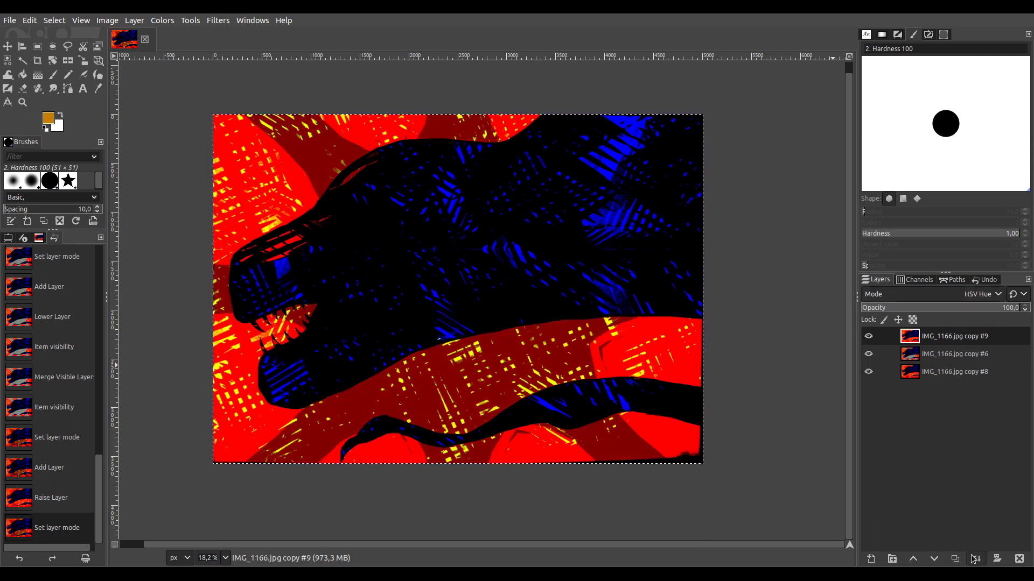
scroll(969, 300, down, 1)
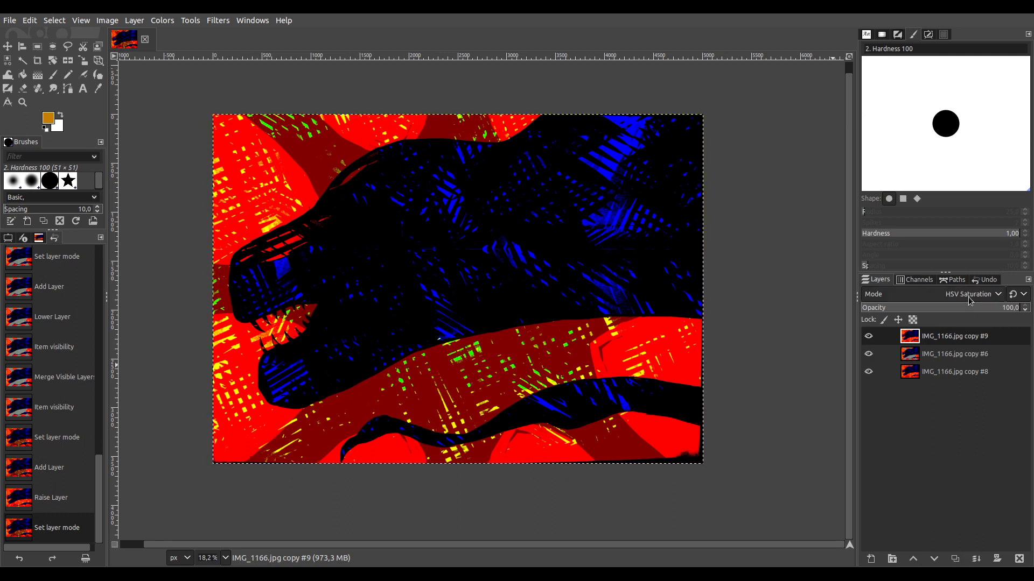
ctrl+click(976, 558)
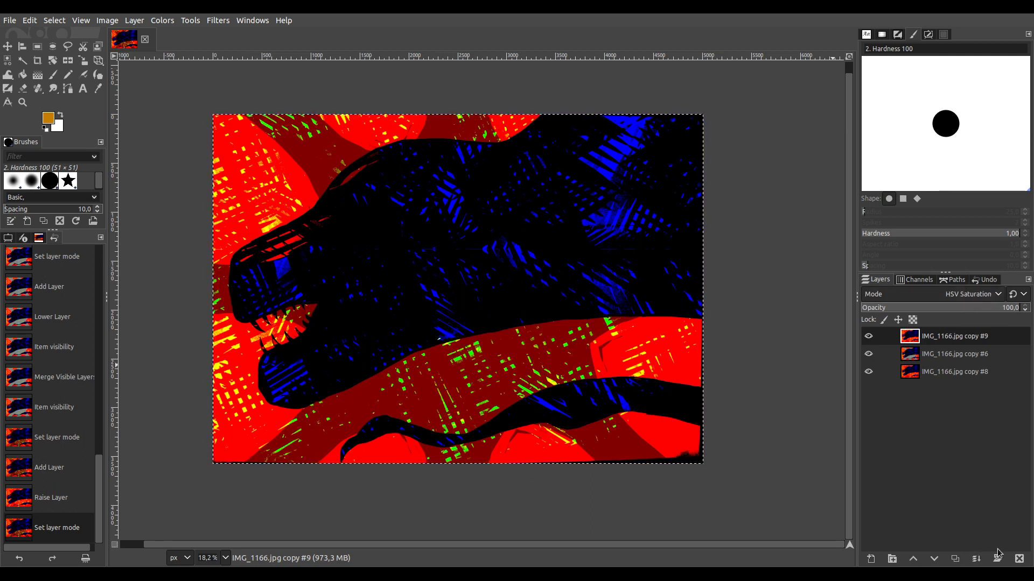
Duplicate the merged layer IMG_1166.jpg copy #8 with Darken only mode, and add a further duplicate on top set to Burn.
click(954, 559)
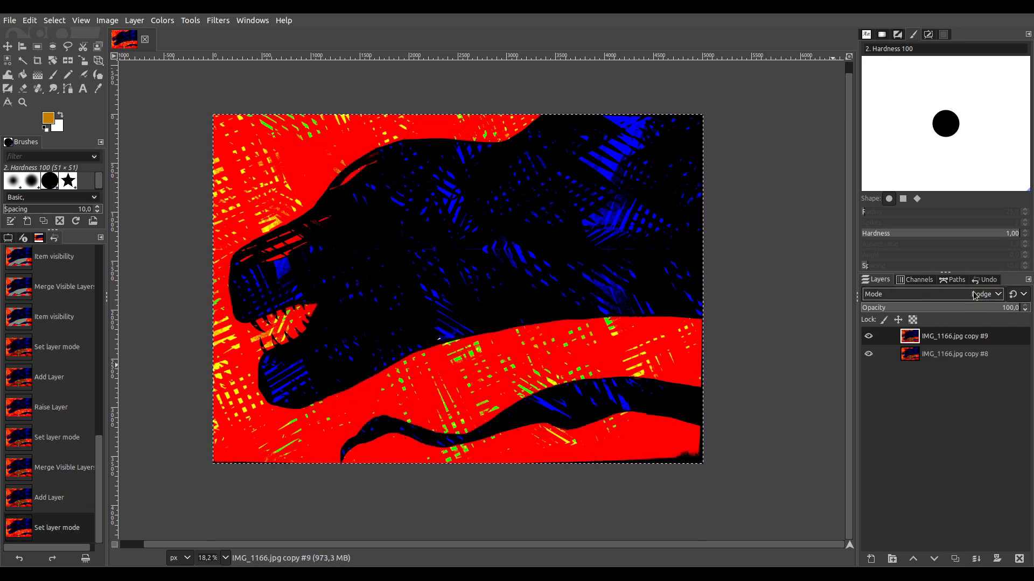
scroll(975, 296, down, 1)
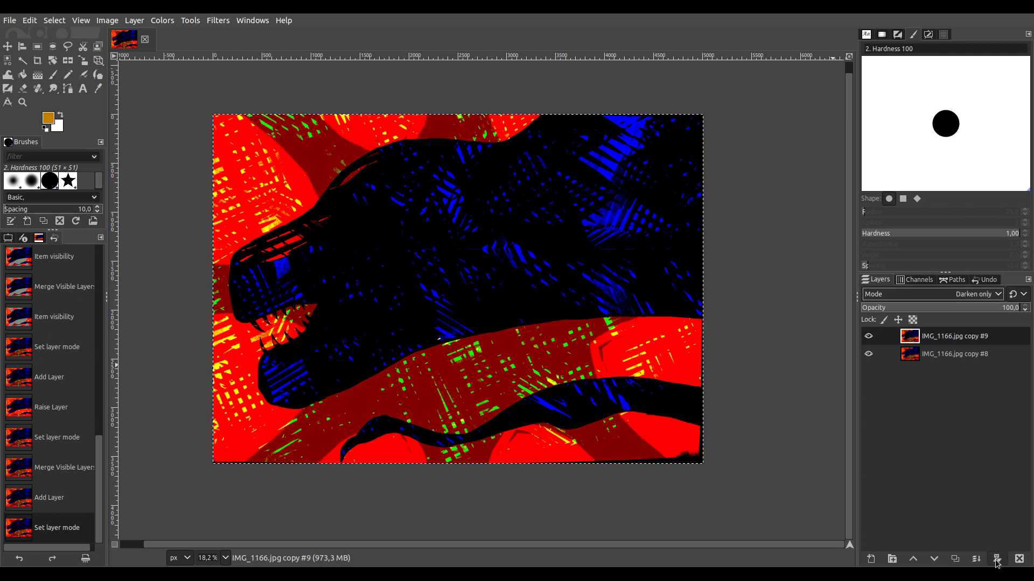
click(955, 560)
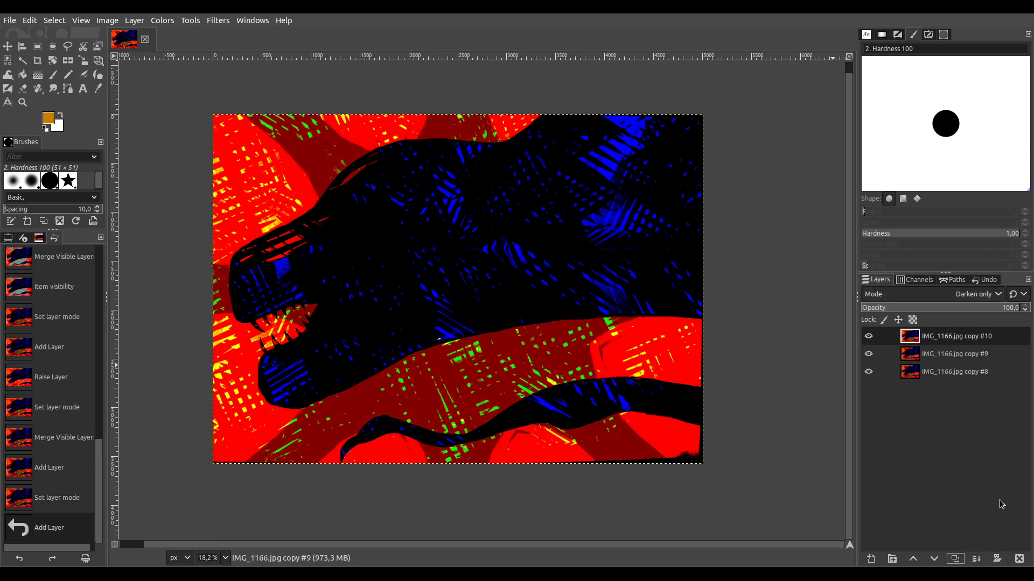
scroll(961, 295, down, 3)
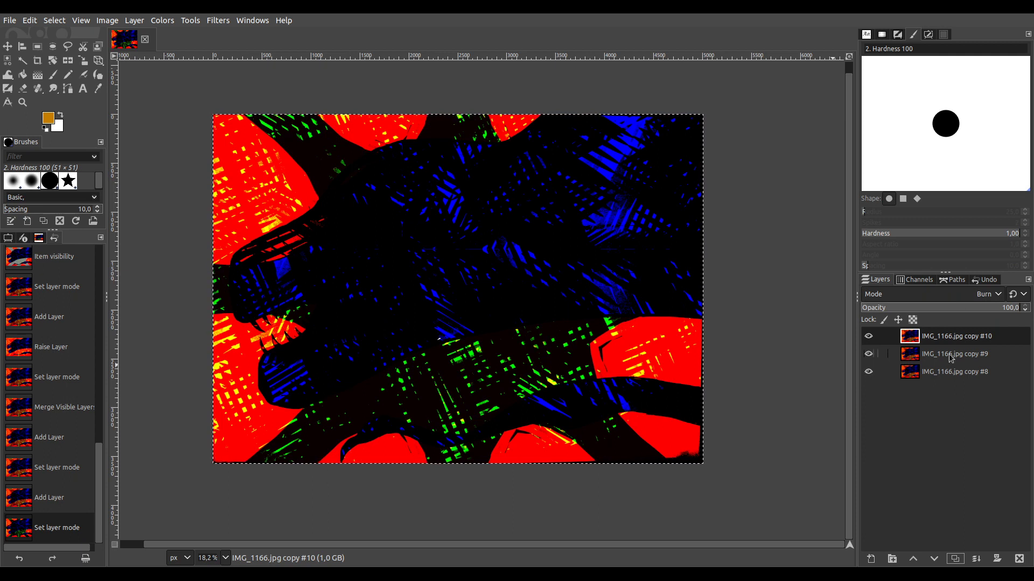
Hide IMG_1166.jpg copy #8, merge copy #10 down into copy #9, and show copy #8 again.
click(949, 373)
click(869, 372)
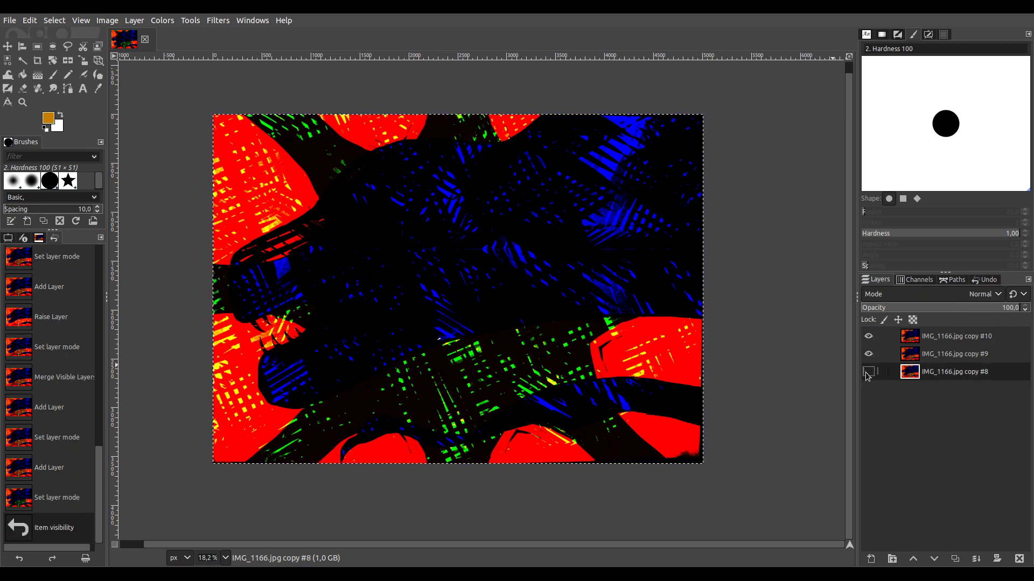
click(926, 342)
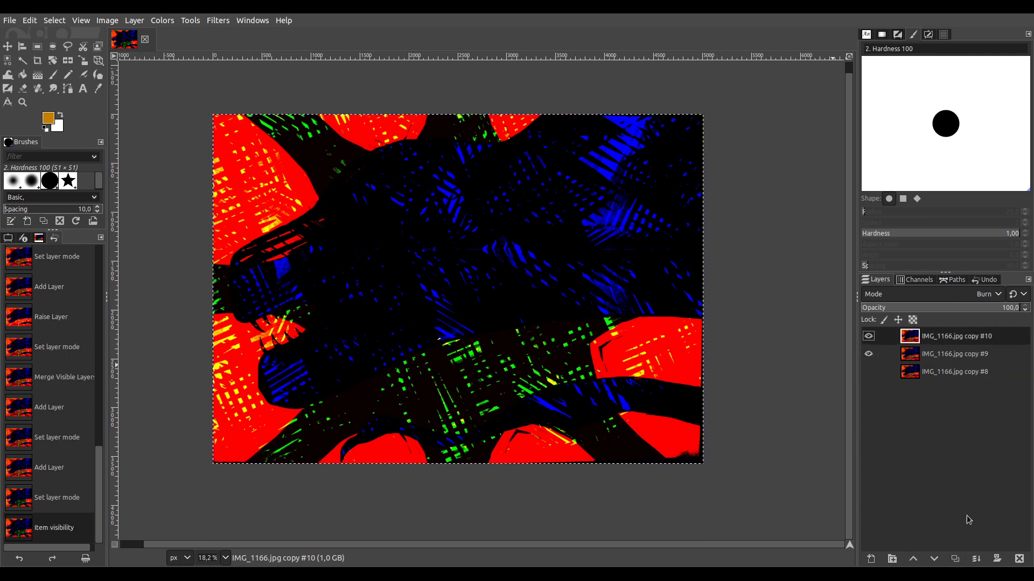
click(976, 558)
click(868, 354)
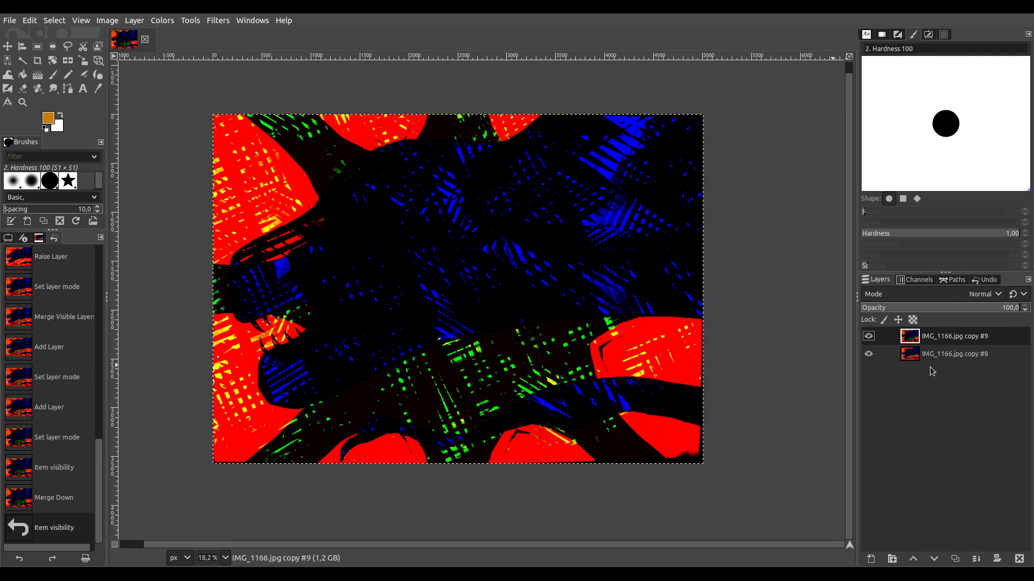
Set the blend mode of the merged IMG_1166.jpg copy #9 to Darken only and lower it below copy #8.
scroll(973, 299, down, 5)
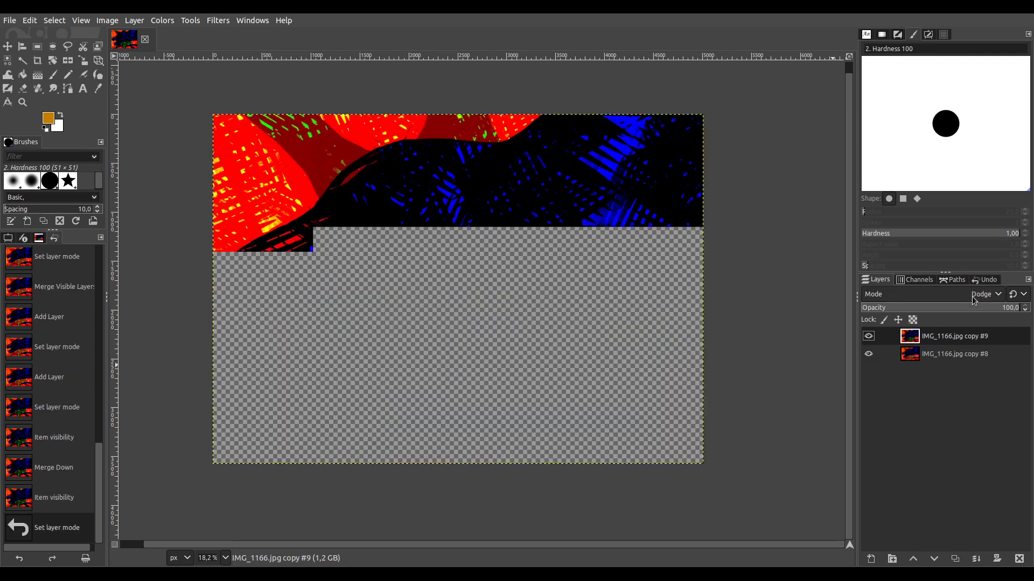
scroll(973, 299, down, 1)
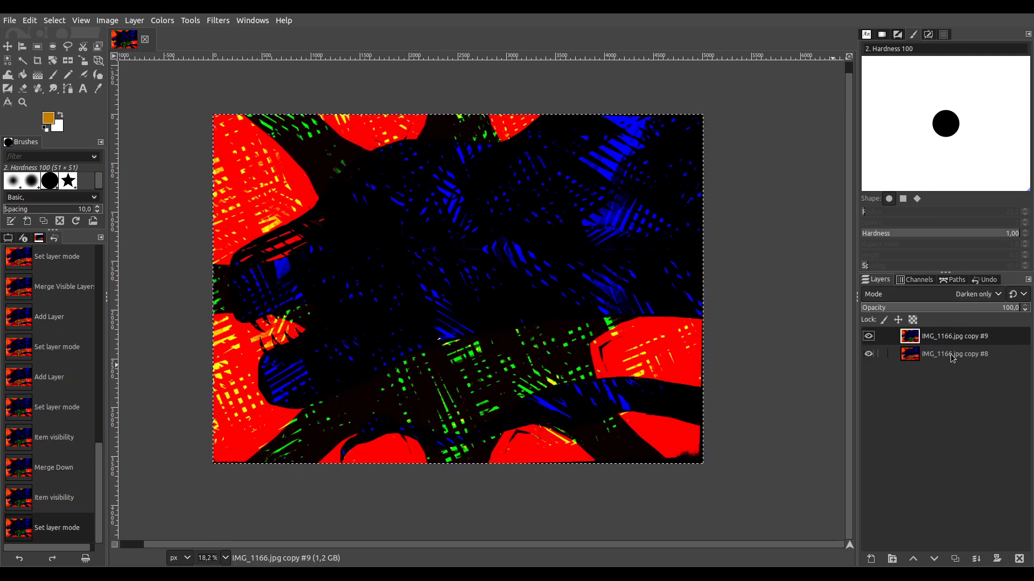
click(934, 559)
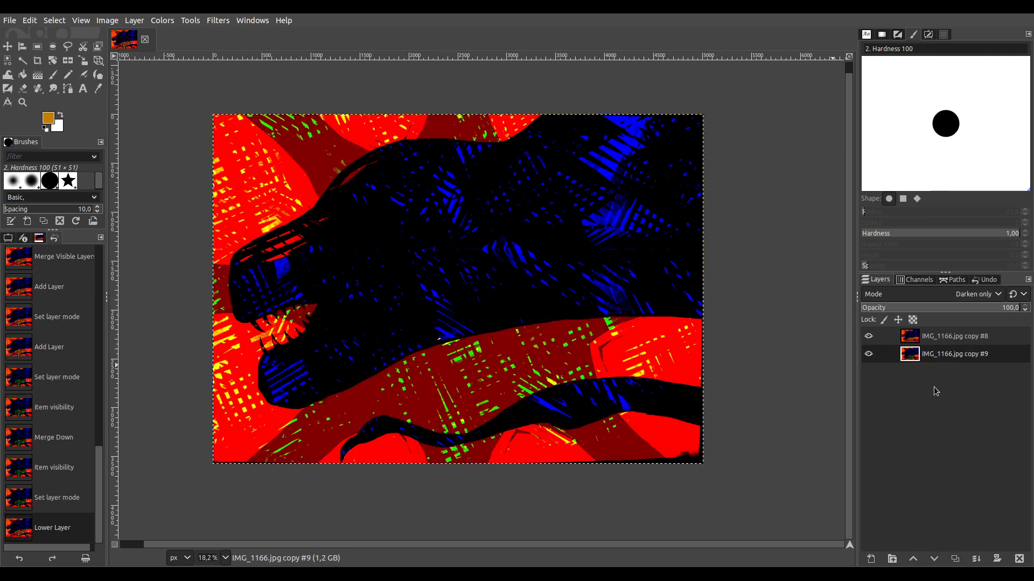
Try Linear burn, HSL Color and Addition on IMG_1166.jpg copy #8 and set its blend mode to Lighten only.
click(936, 338)
scroll(978, 294, down, 3)
scroll(978, 294, down, 6)
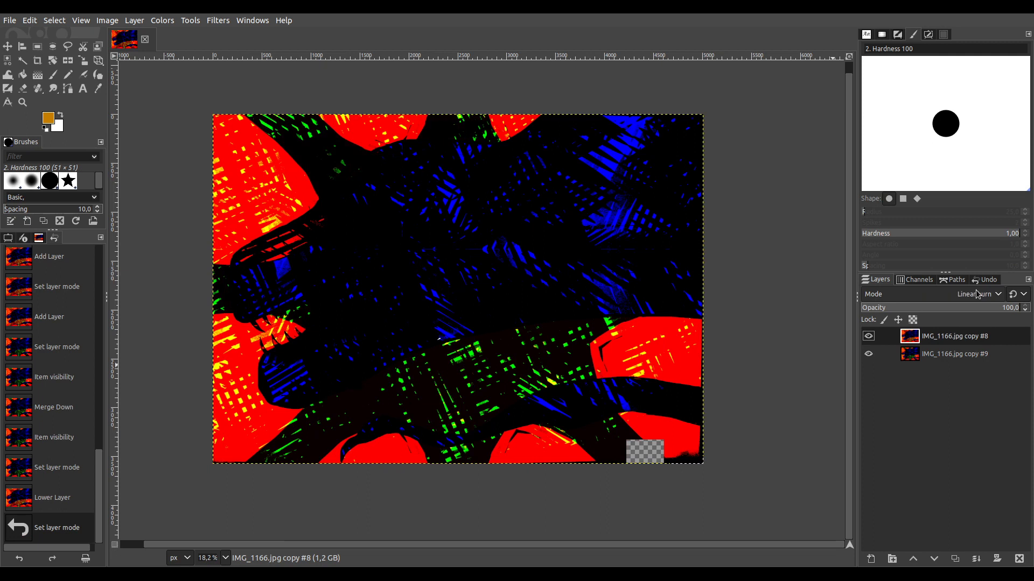
scroll(978, 294, down, 3)
scroll(978, 294, down, 8)
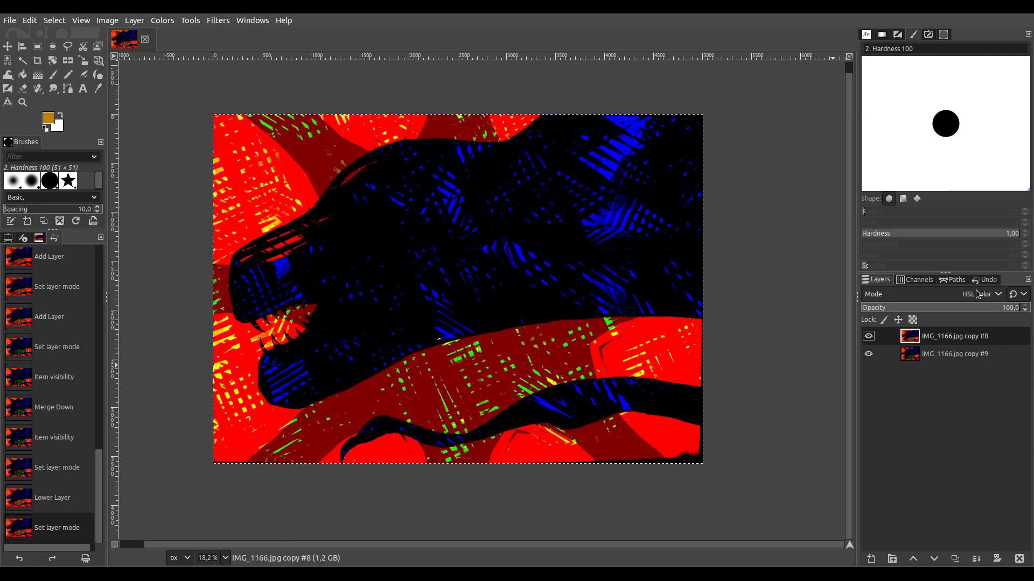
scroll(978, 294, up, 11)
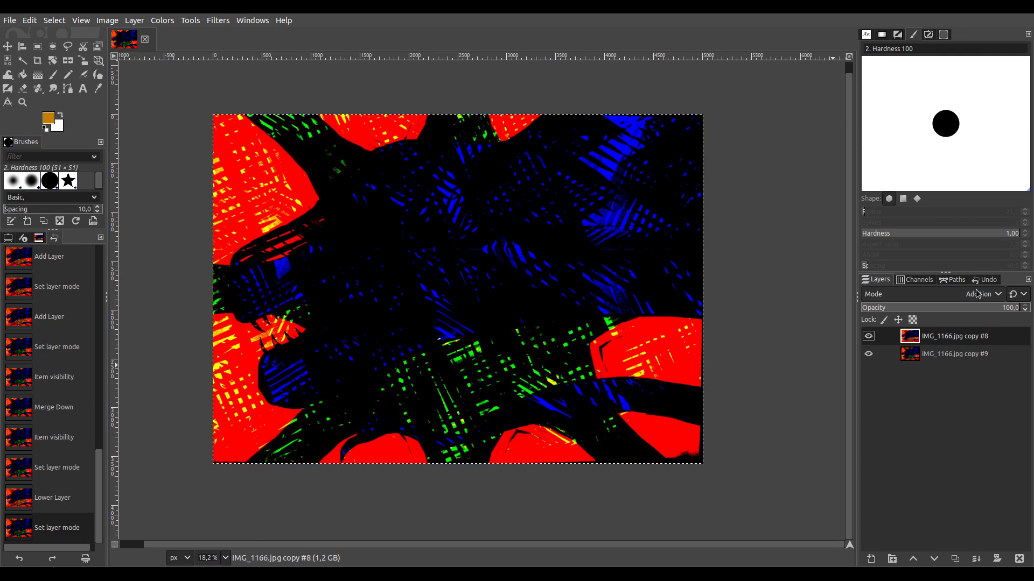
scroll(978, 294, up, 3)
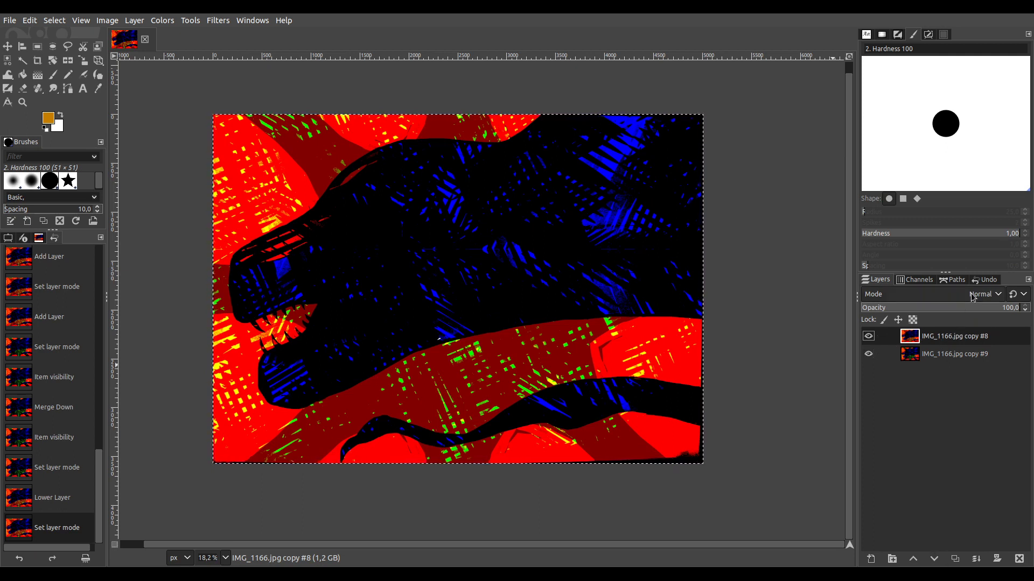
scroll(973, 297, down, 2)
scroll(974, 298, down, 3)
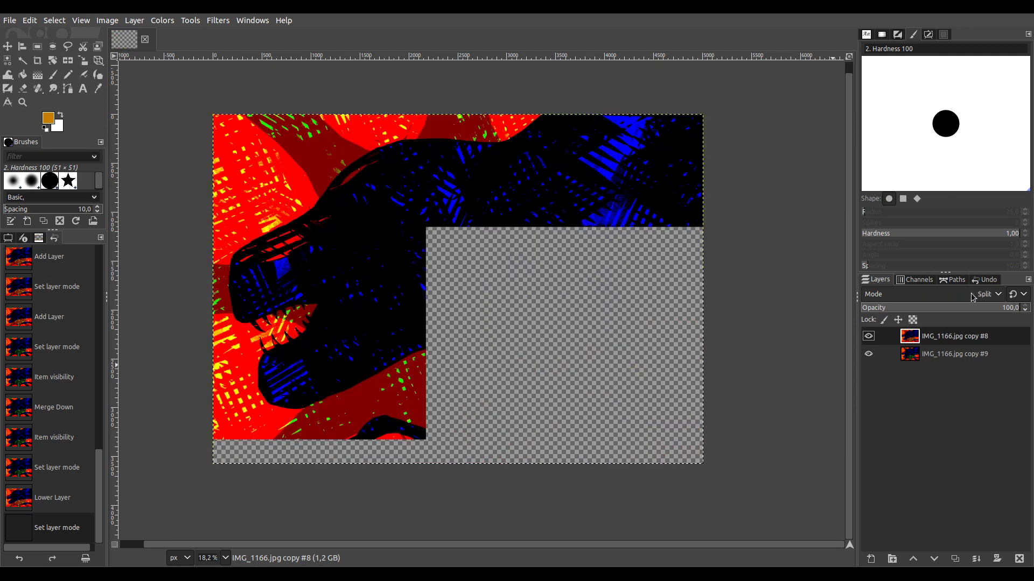
Raise a duplicate of IMG_1166.jpg copy #9 to the top of the stack and set its blend mode to Dissolve.
click(946, 354)
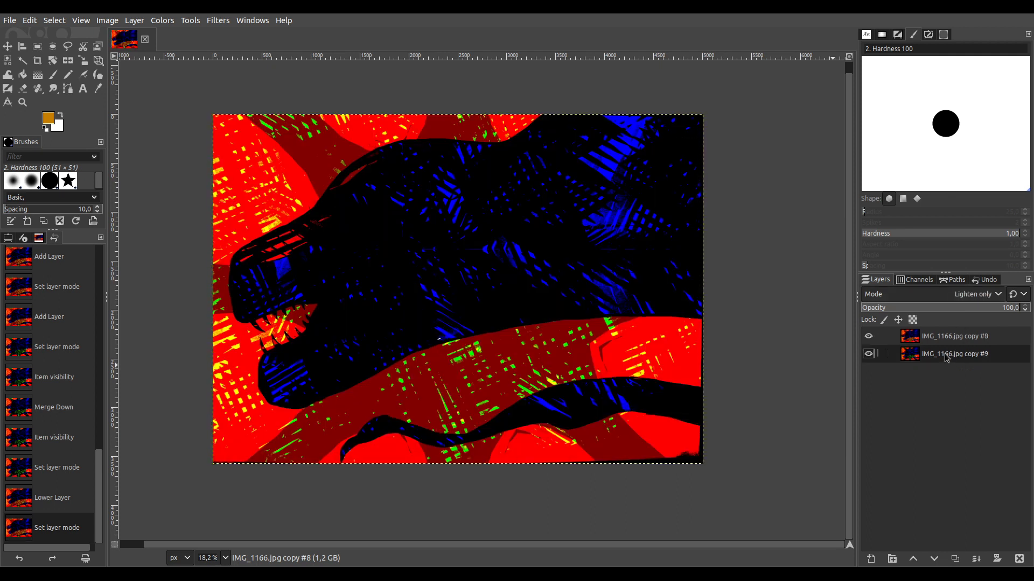
click(955, 559)
click(913, 559)
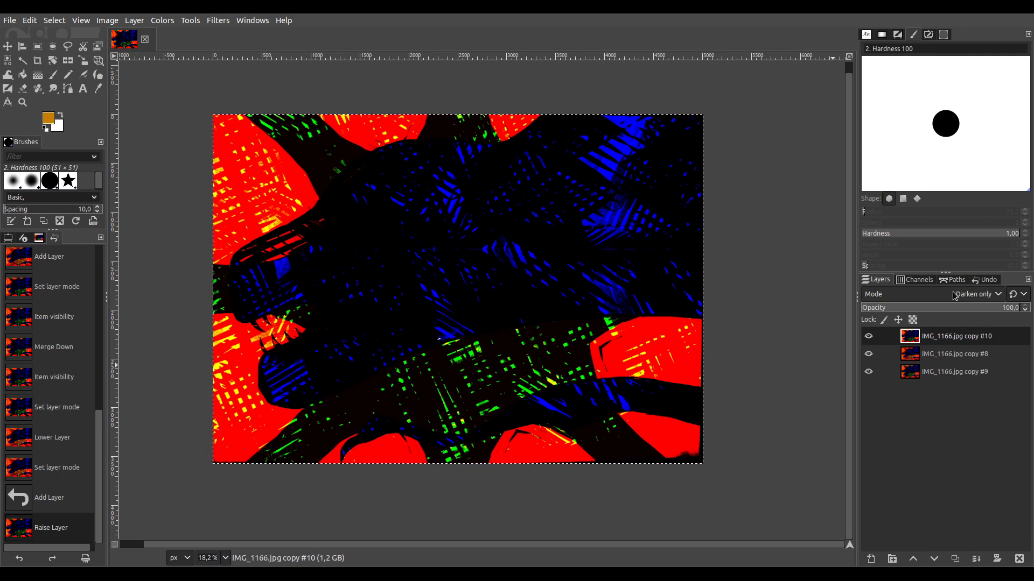
scroll(954, 296, up, 6)
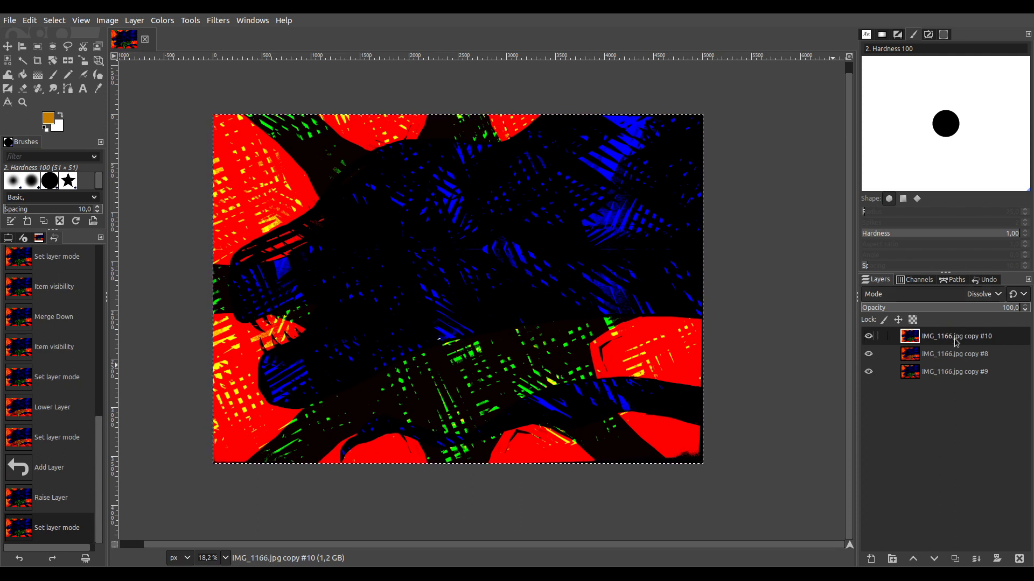
Hide and show IMG_1166.jpg copy #8 and copy #9 to check their effect beneath copy #10.
click(869, 355)
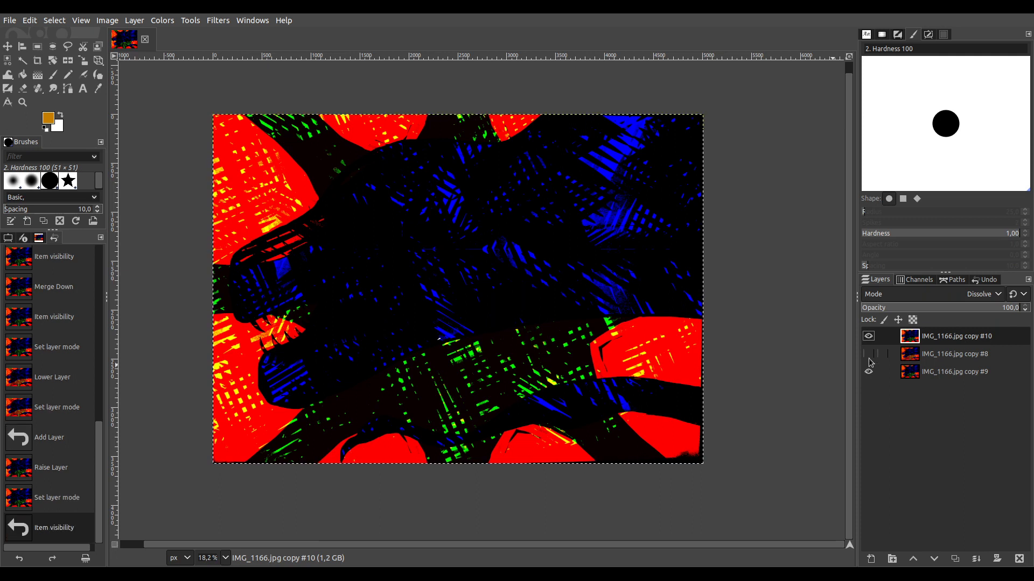
click(870, 373)
click(868, 371)
click(868, 354)
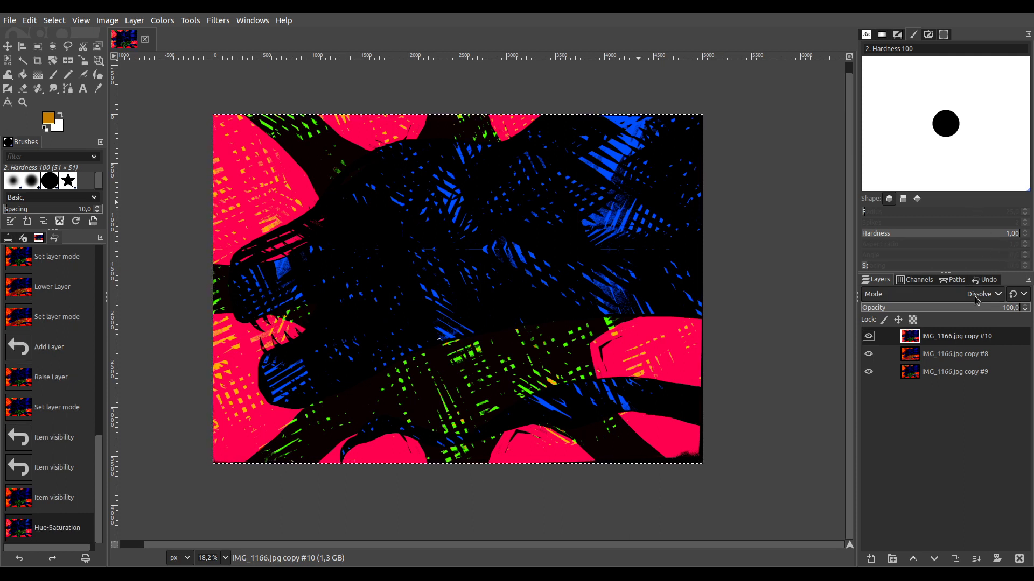
Try the Darken only and Addition blend modes on the recolored top layer, IMG_1166.jpg copy #10.
scroll(977, 300, down, 6)
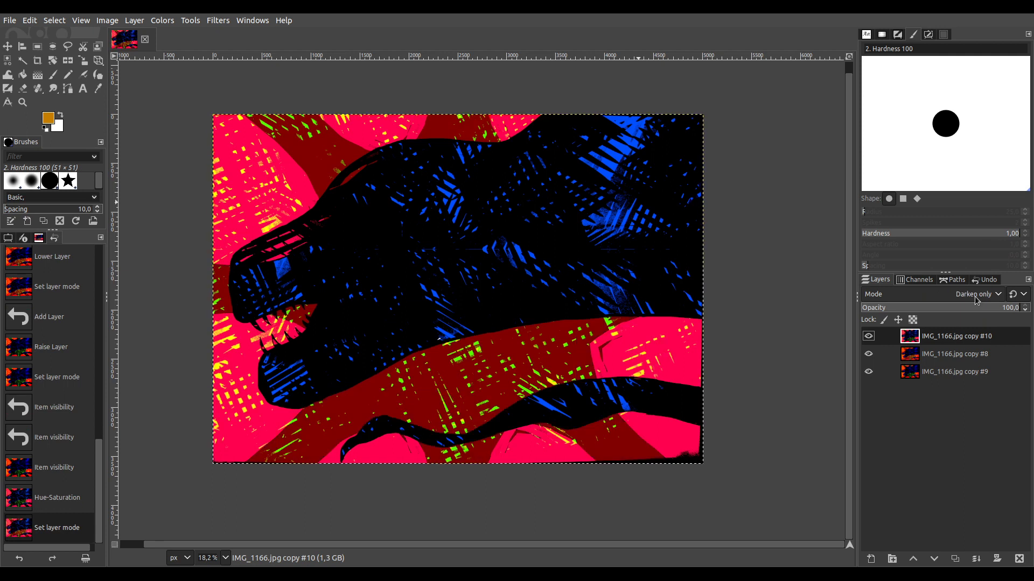
scroll(977, 300, down, 2)
scroll(977, 300, up, 3)
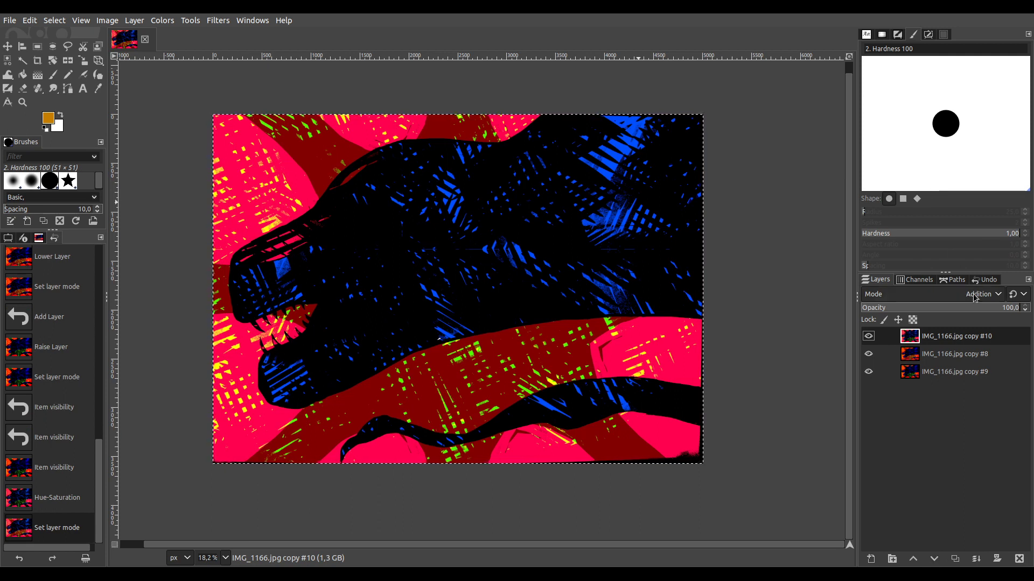
Lower IMG_1166.jpg copy #10 below copy #8 and set the blend mode of copy #8 to Luma lighten only.
click(934, 559)
click(941, 338)
scroll(969, 294, down, 1)
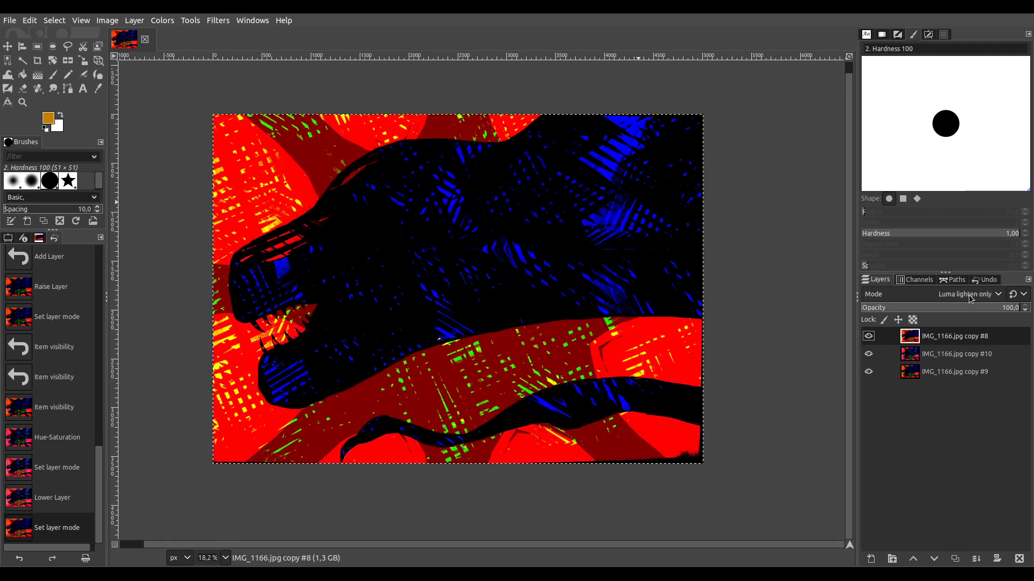
Try Divide and Hard mix on IMG_1166.jpg copy #10 and set its blend mode to Grain extract.
click(961, 355)
scroll(969, 295, down, 1)
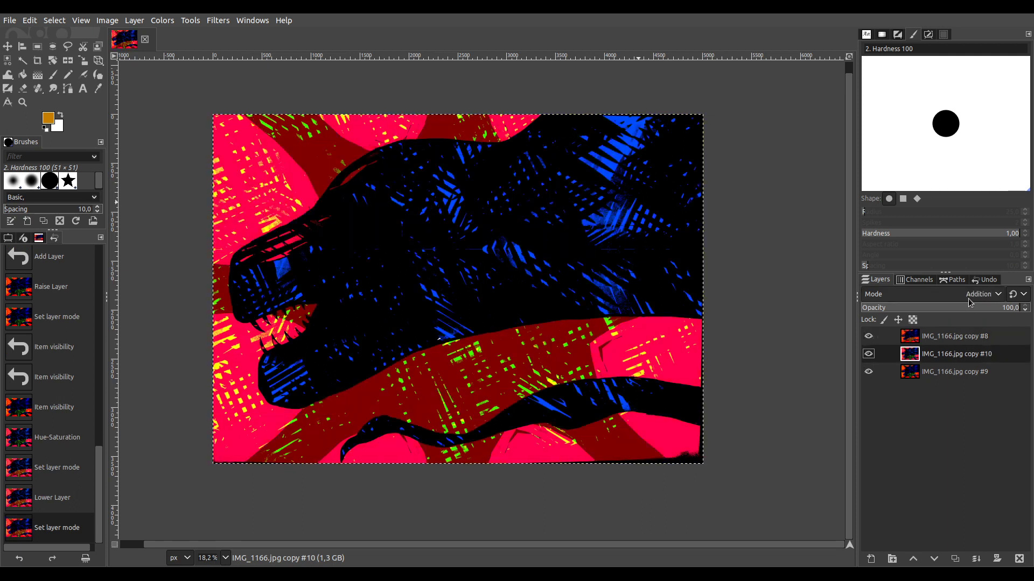
scroll(969, 300, down, 16)
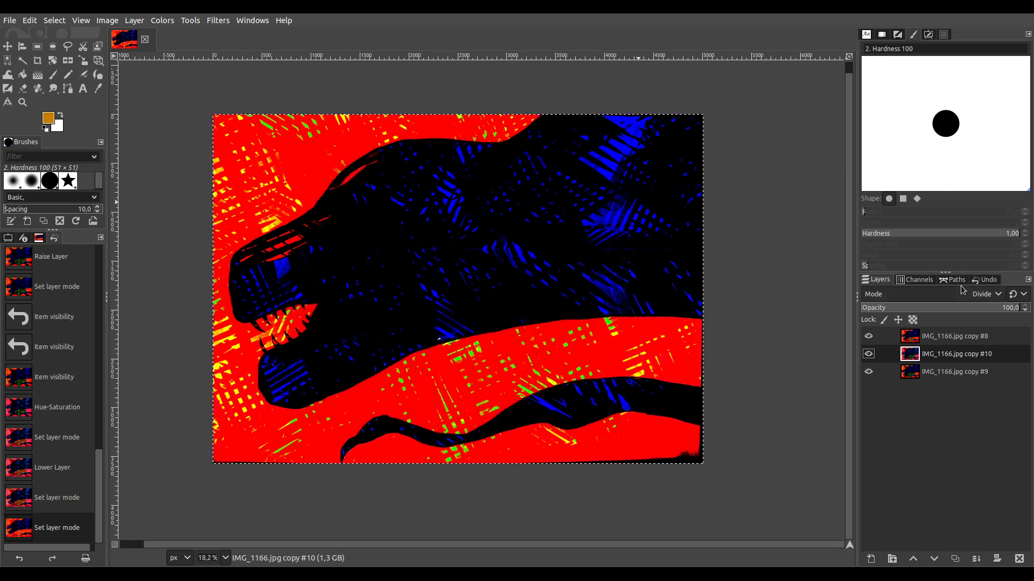
scroll(978, 298, up, 3)
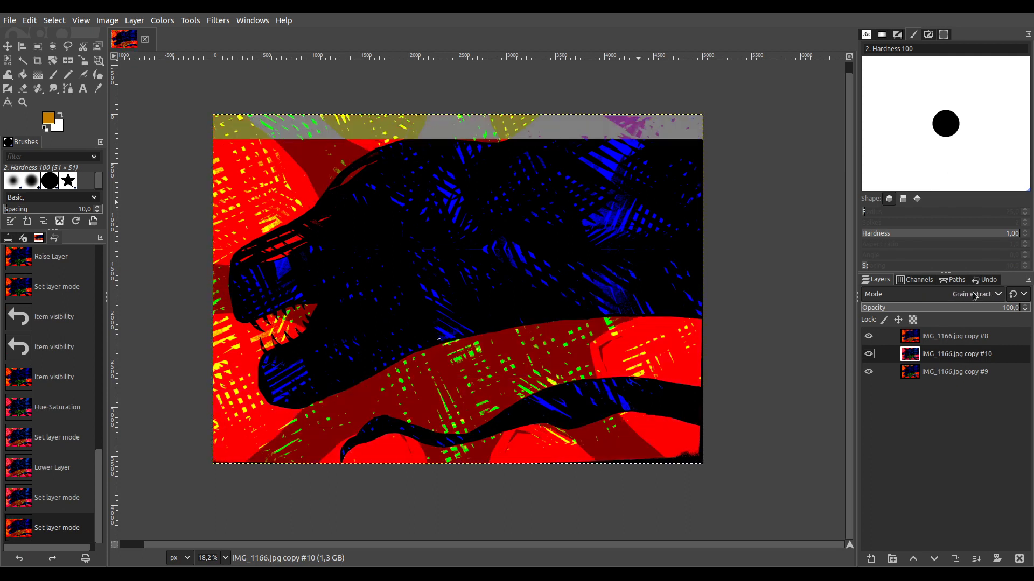
scroll(974, 296, up, 5)
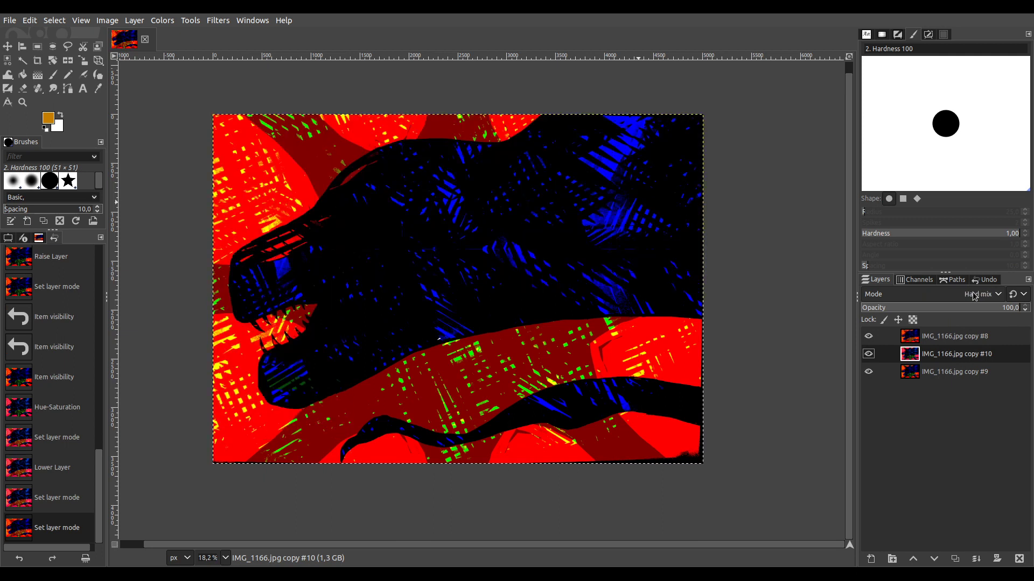
scroll(975, 296, down, 4)
scroll(974, 296, down, 5)
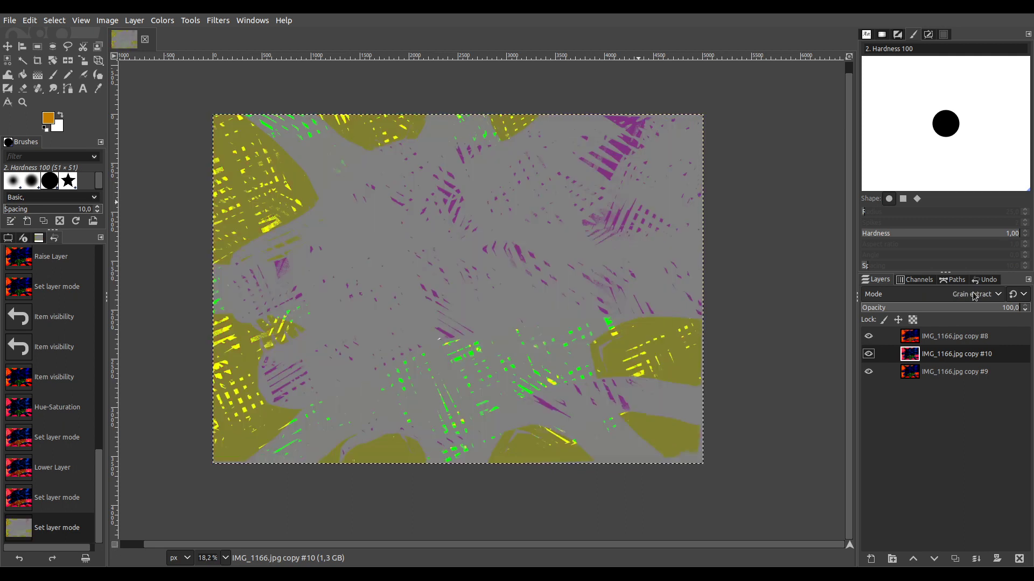
Try Screen and Luma darken only on IMG_1166.jpg copy #8 and set its blend mode to Vivid light.
click(964, 335)
scroll(976, 295, down, 7)
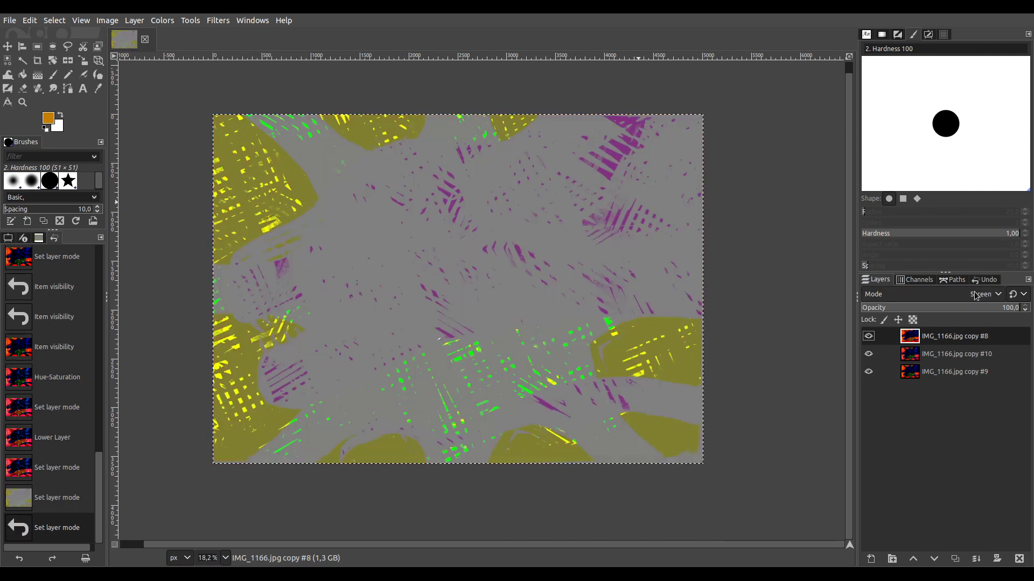
scroll(975, 295, down, 1)
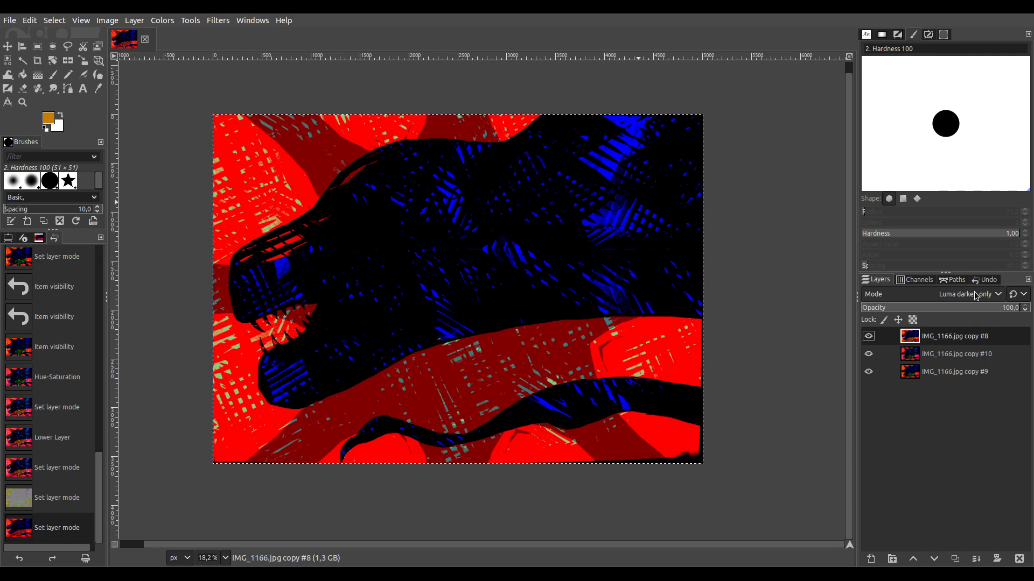
scroll(975, 296, down, 4)
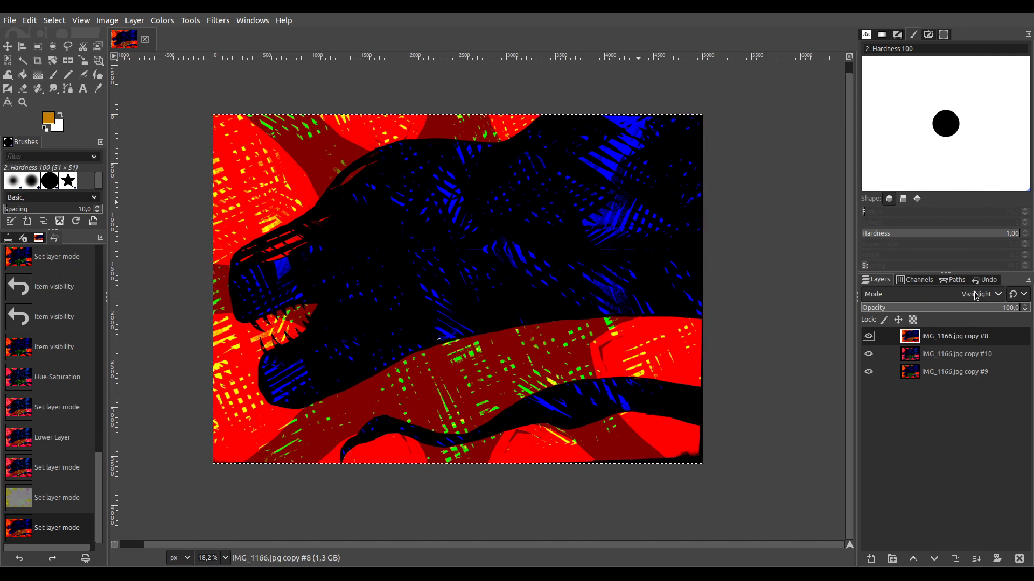
Set the blend mode of IMG_1166.jpg copy #8 to Pin light and merge the visible layers.
scroll(976, 295, down, 2)
scroll(975, 296, up, 2)
scroll(975, 295, up, 1)
ctrl+shift+click(976, 559)
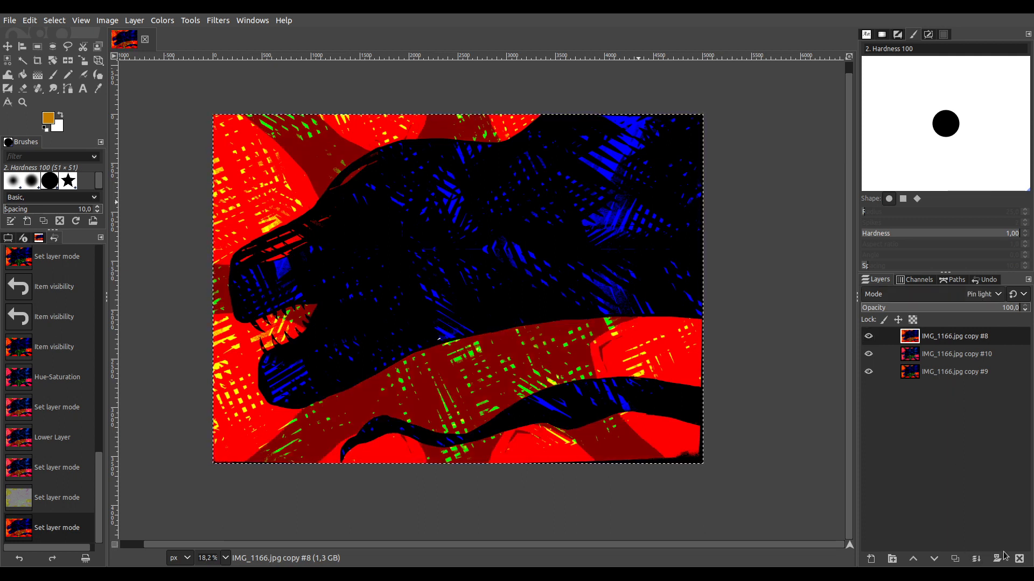
Duplicate the merged layer twice, with copy #10 in Multiply mode, and set copy #11 to Lighten only after trying Dodge and Luma lighten only.
click(955, 560)
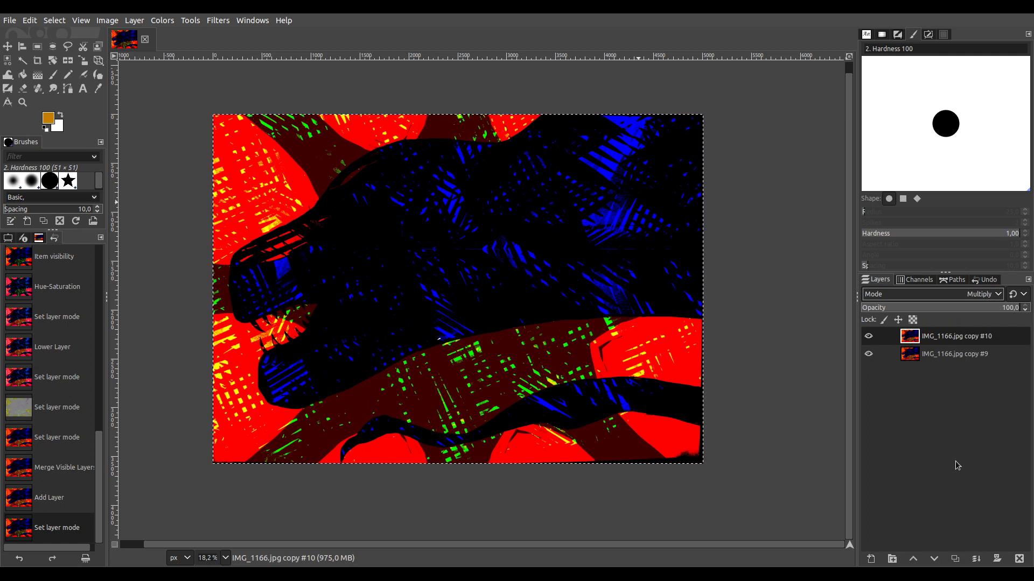
click(955, 560)
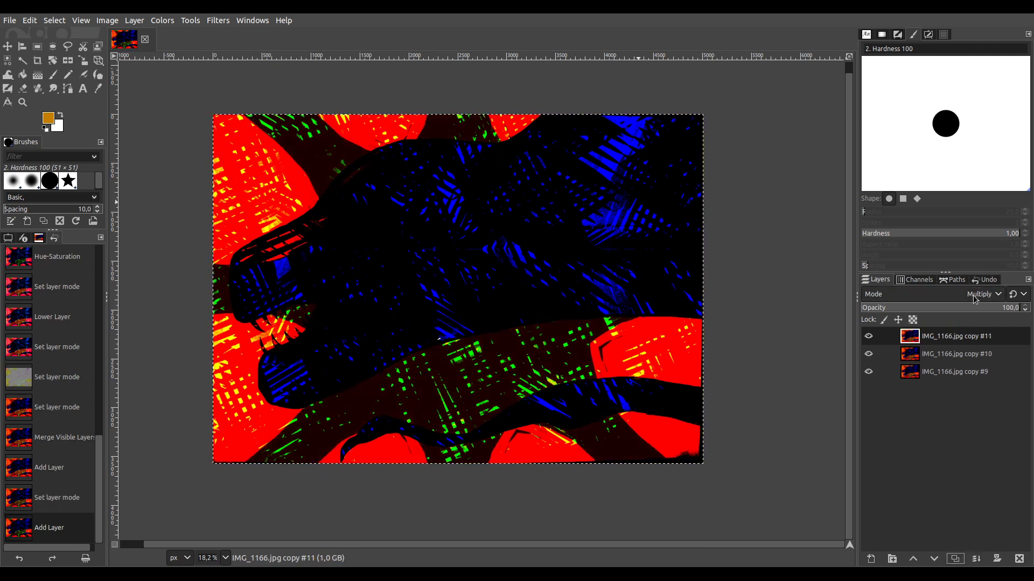
scroll(974, 298, up, 1)
scroll(974, 297, up, 3)
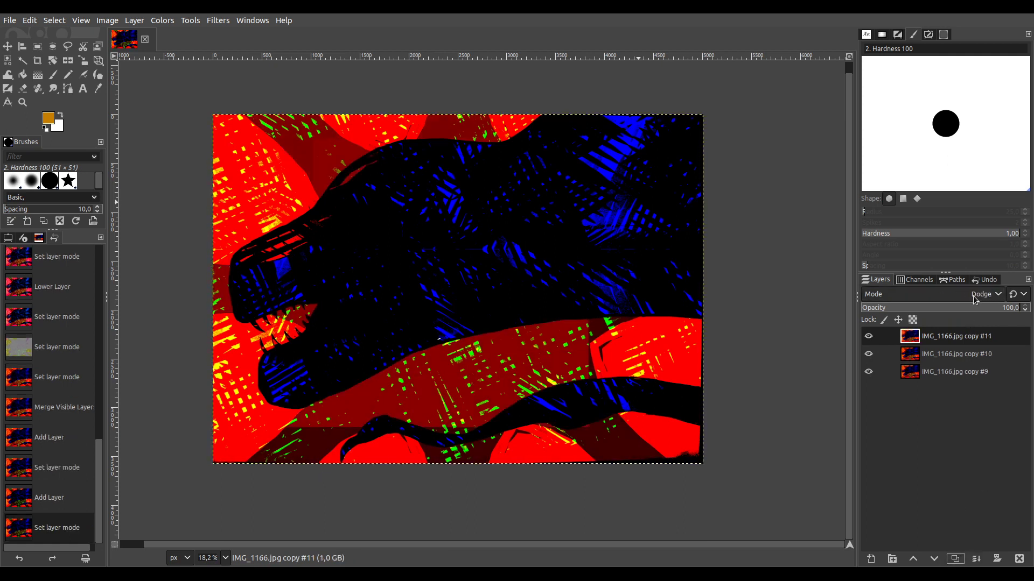
scroll(974, 298, up, 1)
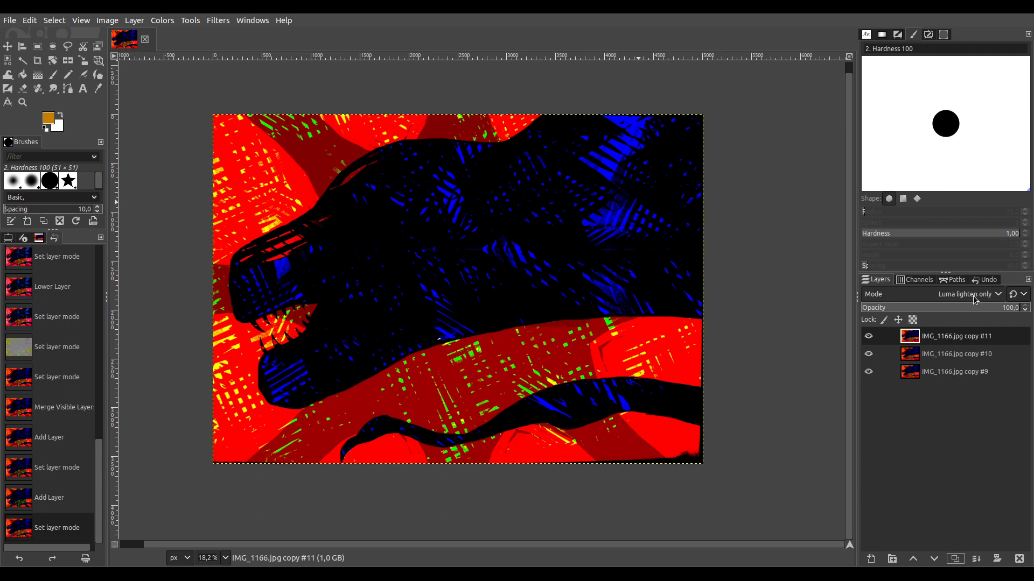
scroll(974, 299, up, 1)
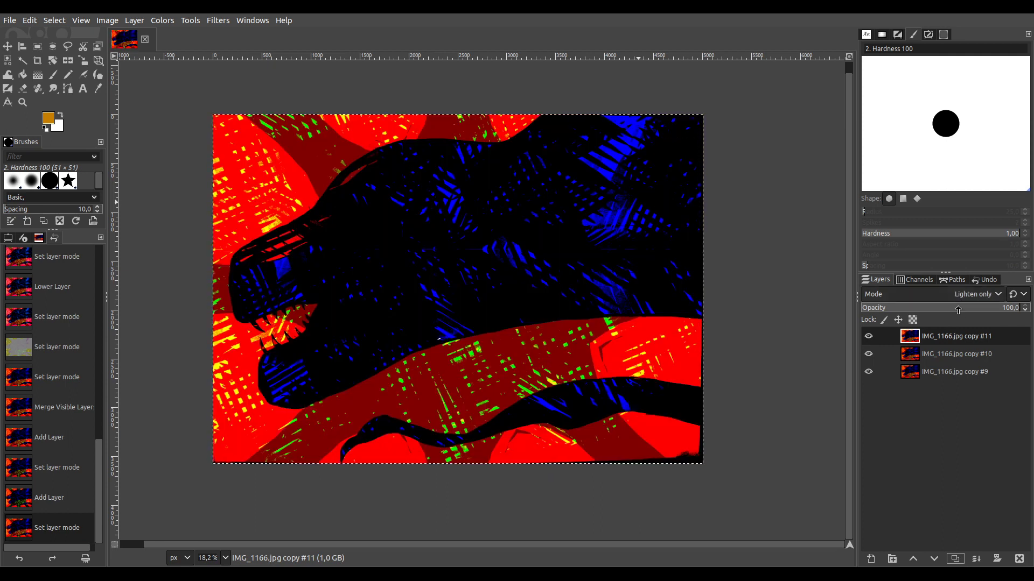
Set the opacity of IMG_1166.jpg copy #11 to 100 and try the Addition blend mode on it.
click(956, 308)
text(100)
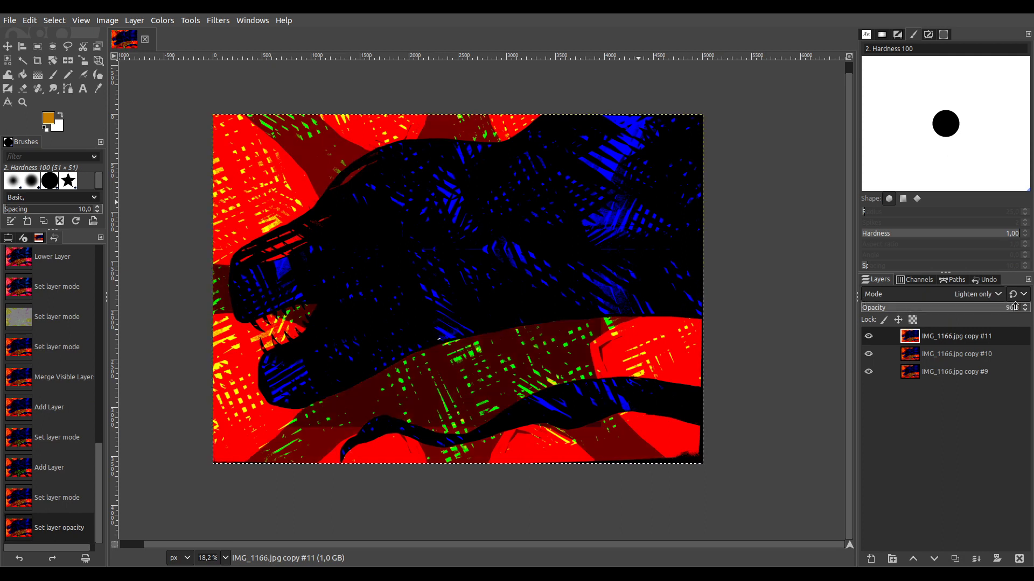
key(Return)
scroll(980, 295, down, 3)
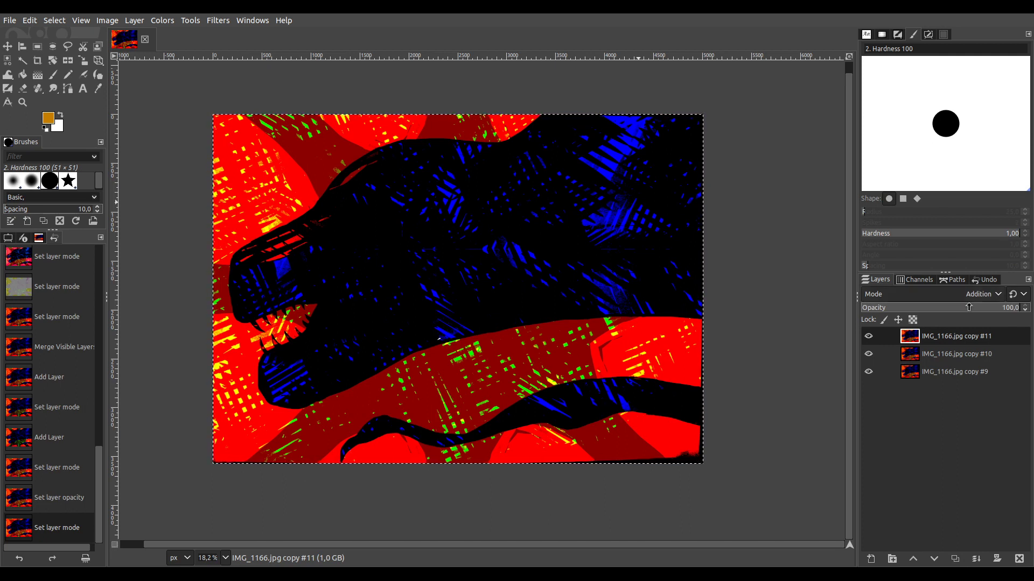
click(967, 312)
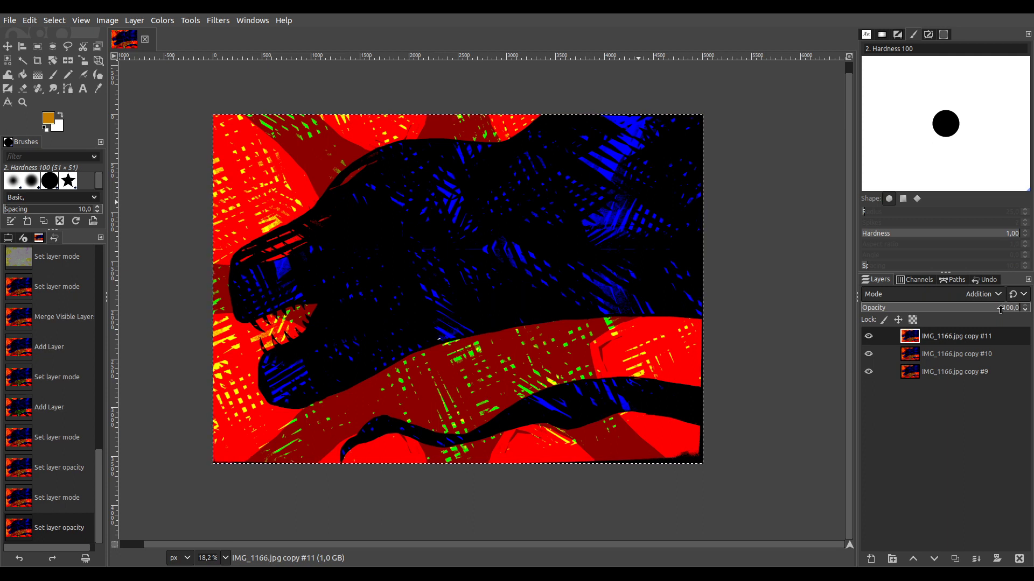
Try the Burn blend mode and the modes following it on IMG_1166.jpg copy #10.
click(975, 358)
scroll(971, 299, down, 1)
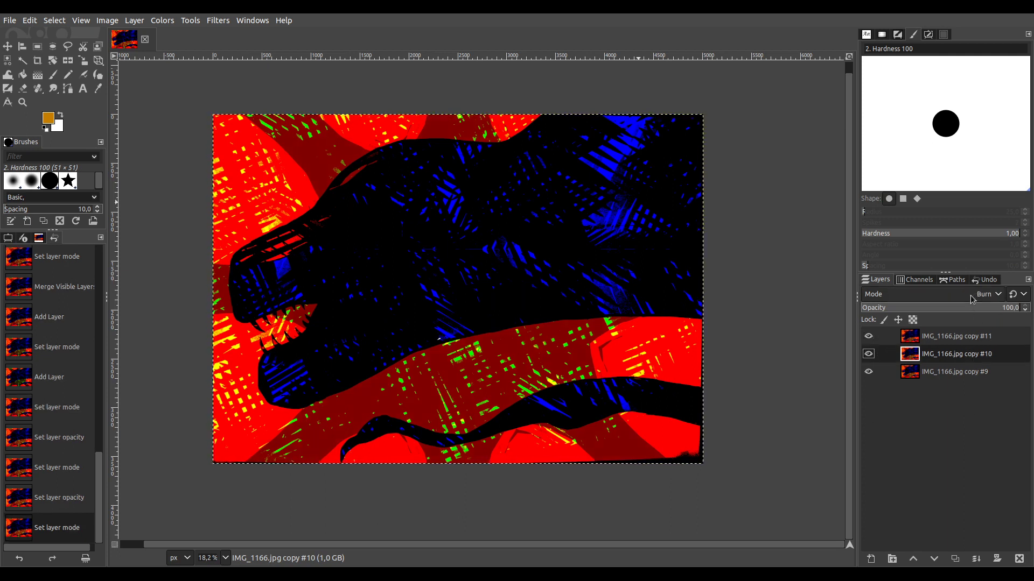
scroll(973, 299, down, 2)
scroll(972, 299, down, 2)
Try Darken only, Luma darken only and Vivid light on IMG_1166.jpg copy #11 at 100 opacity.
click(961, 337)
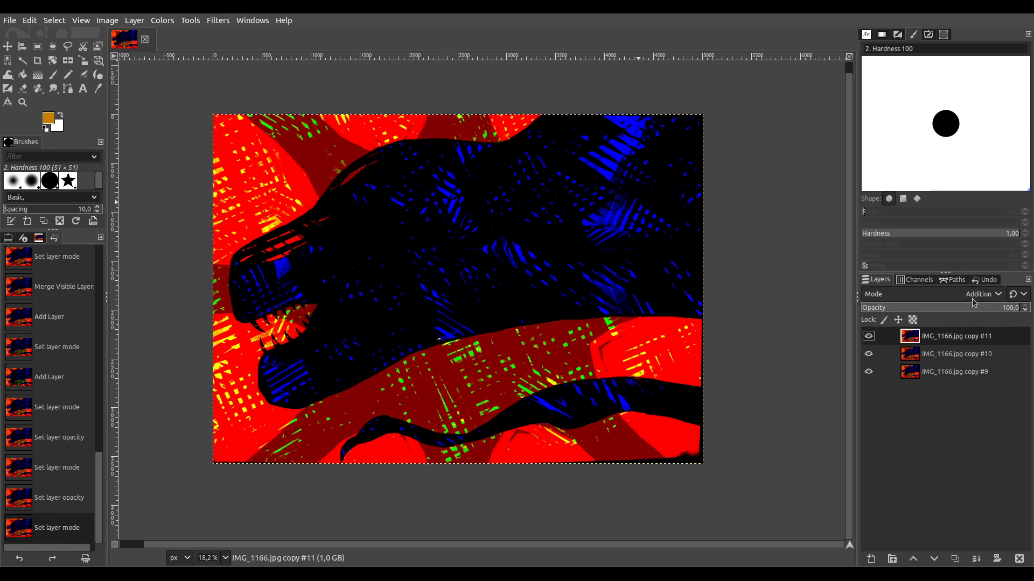
scroll(973, 299, down, 1)
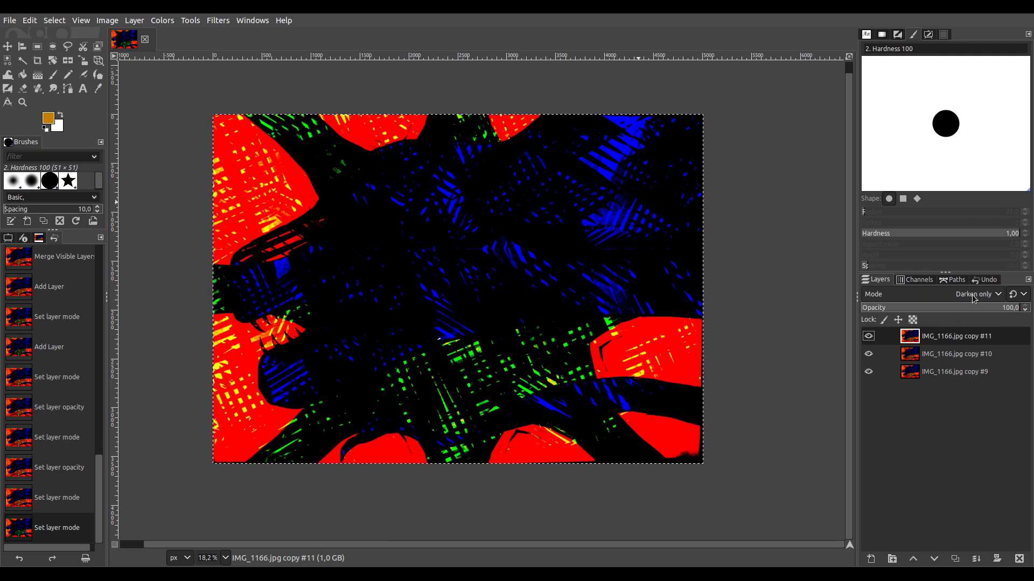
drag(961, 311, 1031, 299)
scroll(974, 295, down, 2)
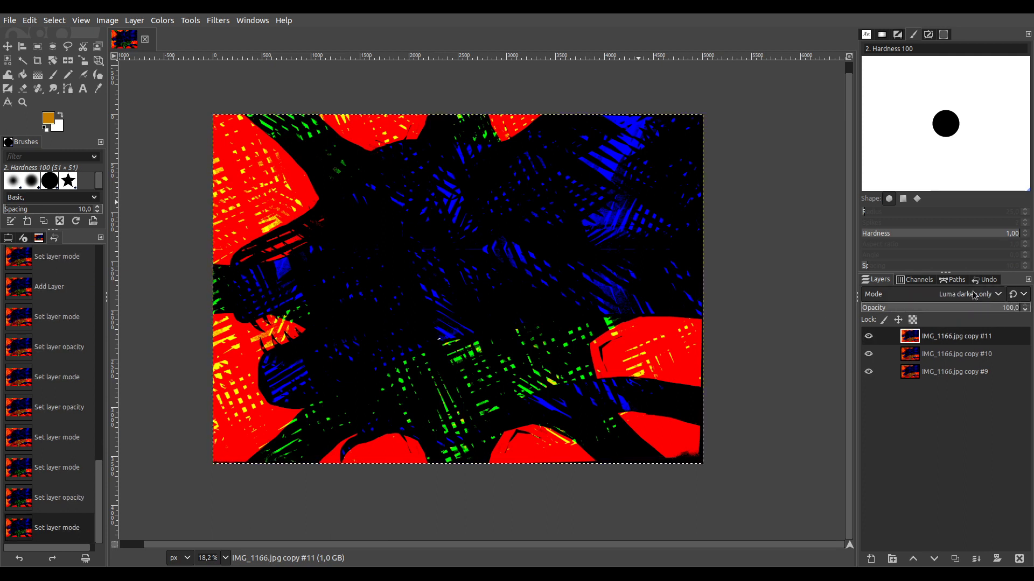
scroll(974, 294, down, 3)
scroll(974, 295, down, 3)
click(969, 313)
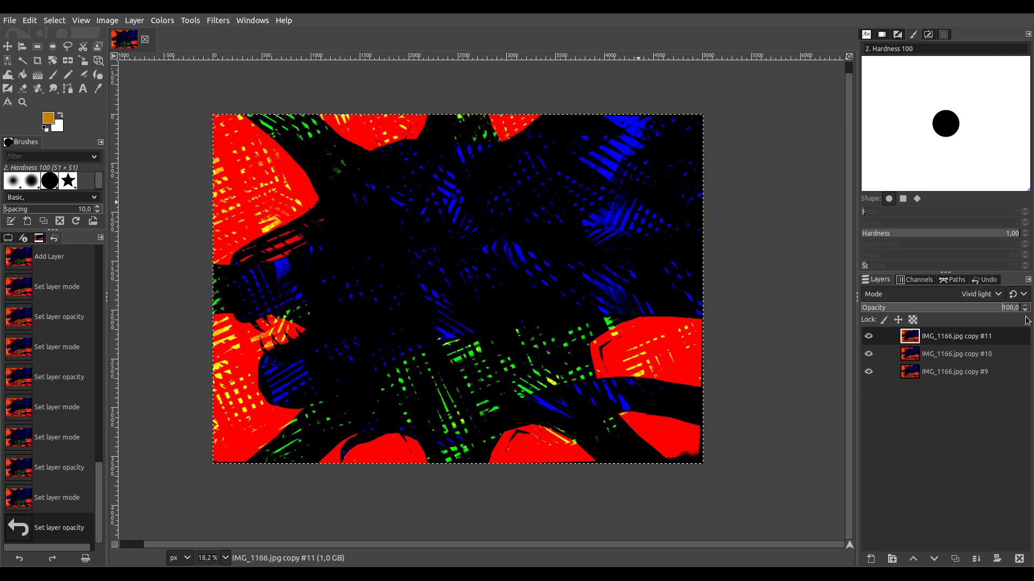
Try Overlay on IMG_1166.jpg copy #10 and set its blend mode to Burn.
click(974, 356)
scroll(973, 300, down, 1)
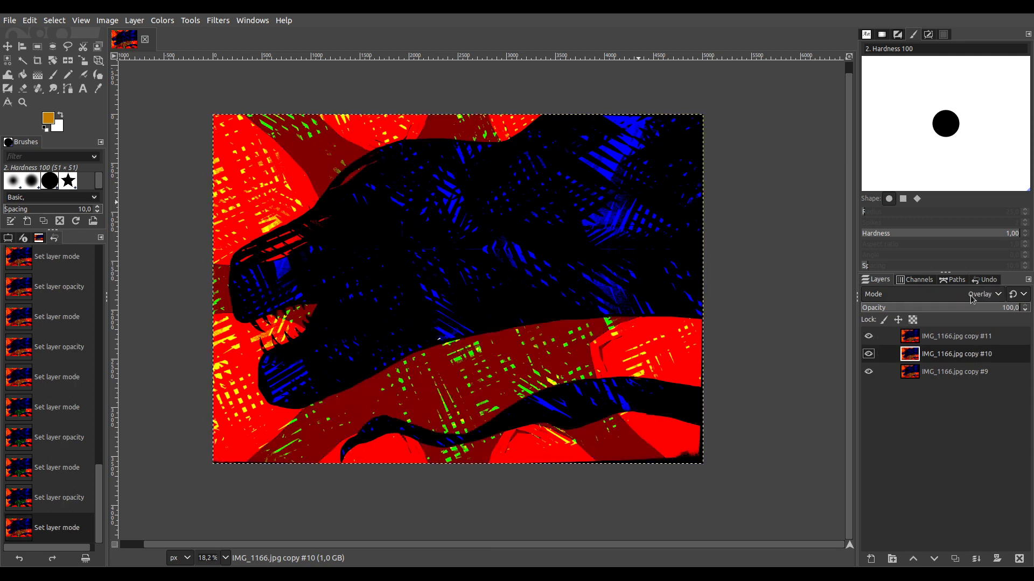
scroll(972, 300, up, 2)
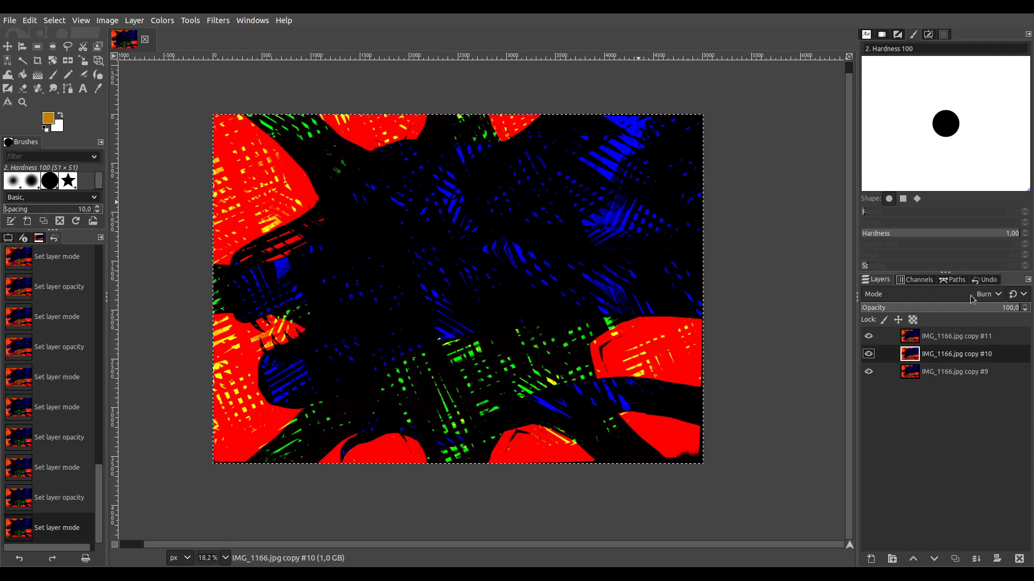
Try the Pin light and Grain extract blend modes on IMG_1166.jpg copy #11.
click(952, 334)
scroll(965, 300, down, 6)
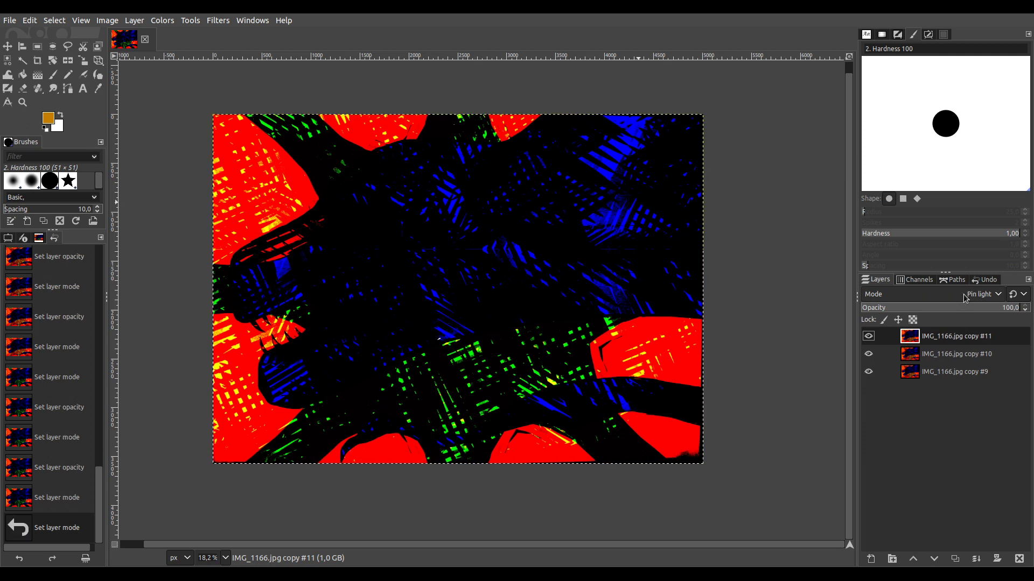
scroll(964, 299, down, 3)
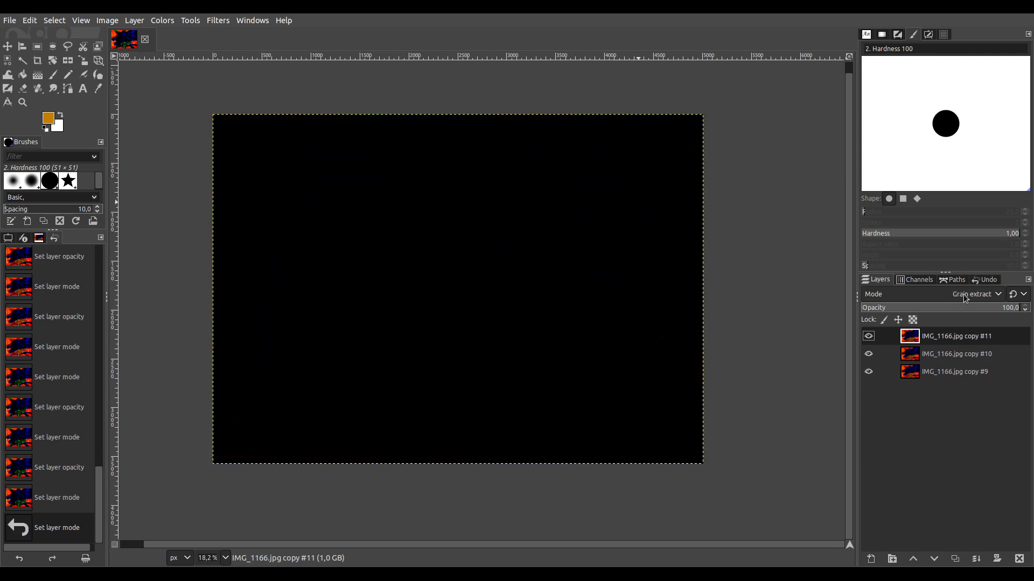
Set the blend mode of IMG_1166.jpg copy #11 to LCh Lightness after trying Luminance, and merge the visible layers.
drag(908, 308, 990, 302)
scroll(983, 296, down, 1)
scroll(983, 295, down, 7)
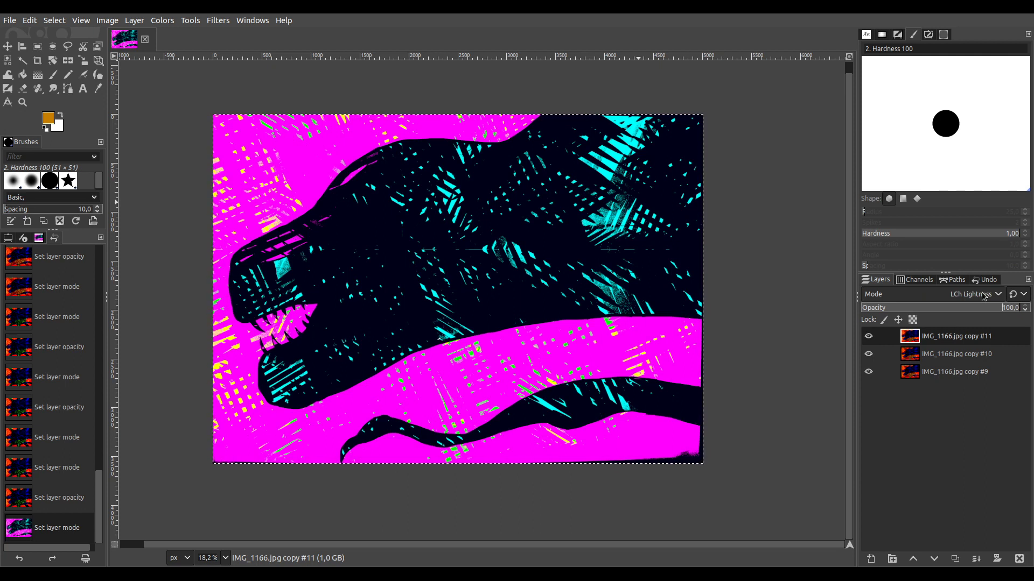
scroll(983, 296, down, 1)
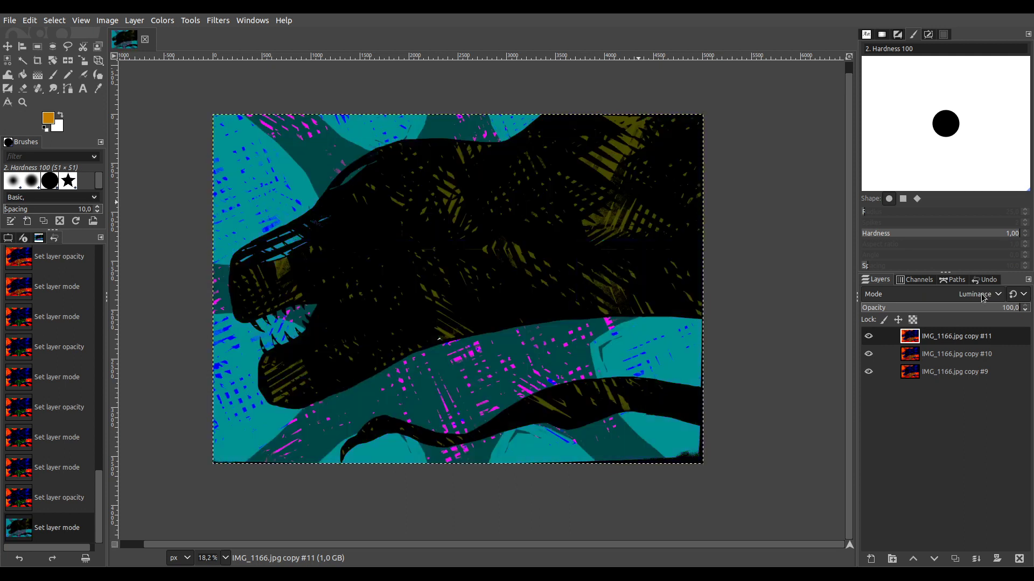
scroll(983, 296, up, 1)
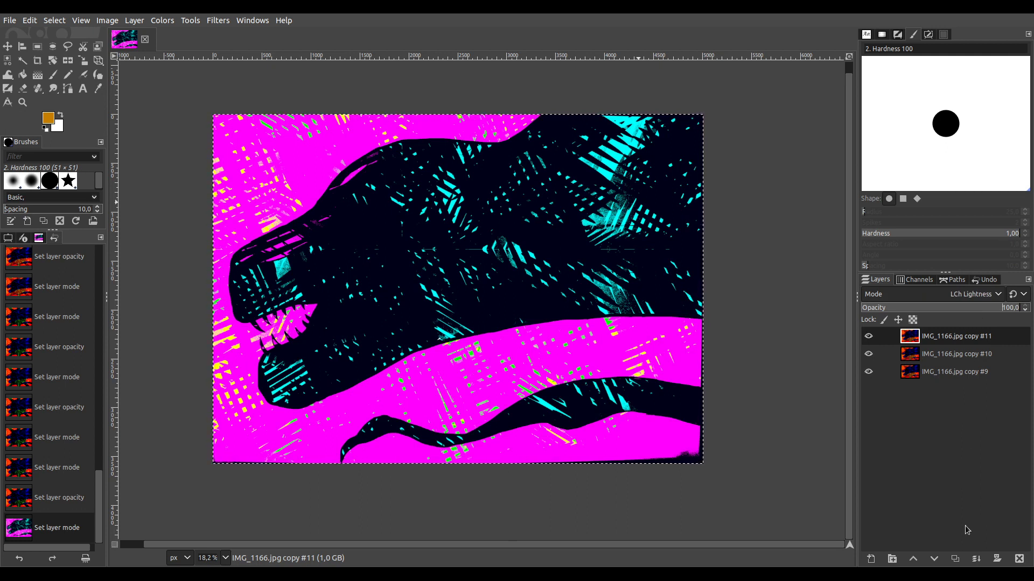
ctrl+click(976, 559)
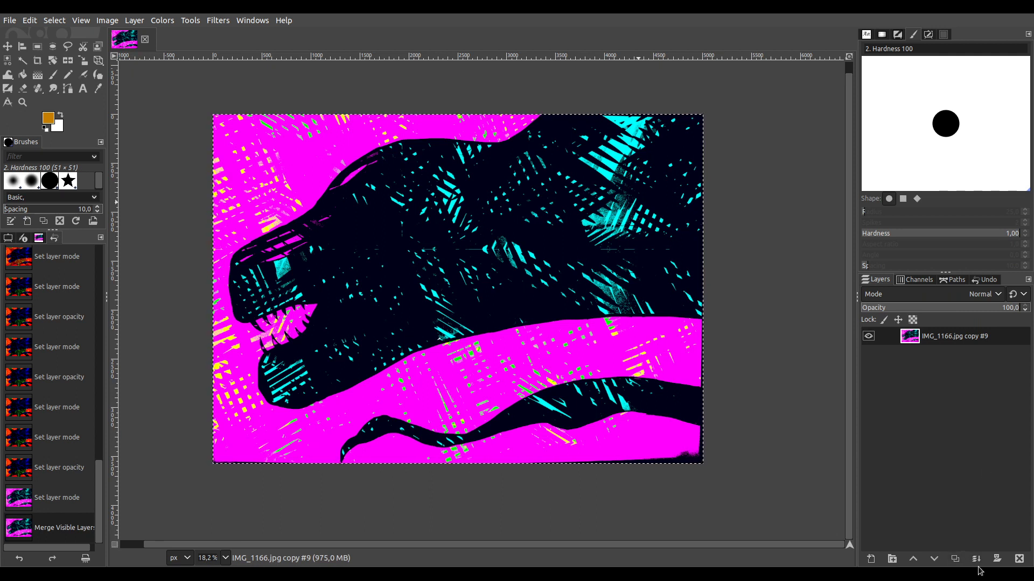
Duplicate the merged magenta layer and try the Exclusion blend mode on the new copy.
click(955, 559)
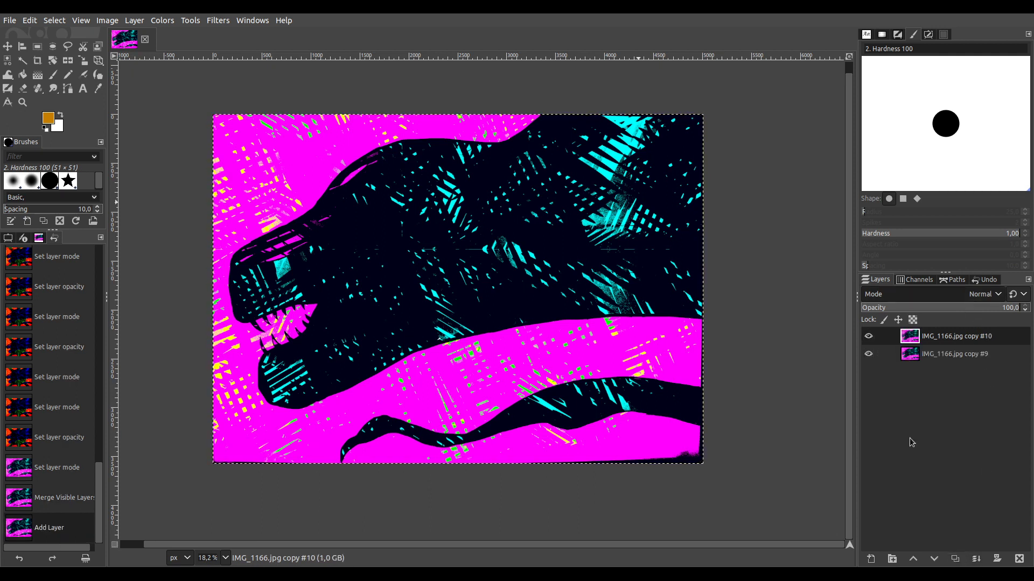
scroll(964, 298, down, 7)
scroll(963, 297, down, 14)
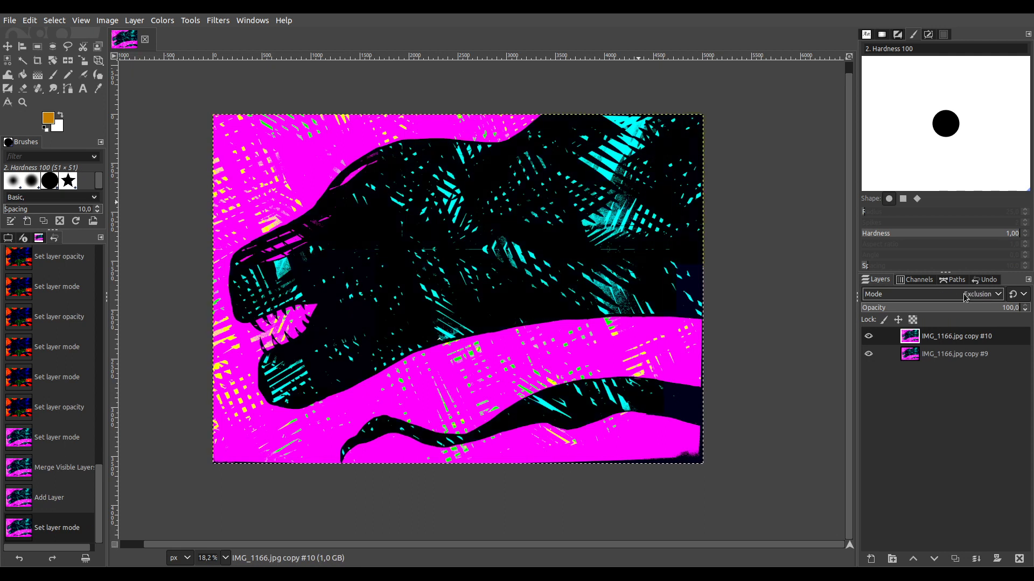
scroll(964, 297, down, 3)
scroll(963, 298, down, 1)
Compare the image with IMG_1166.jpg copy #10 hidden and shown, set its blend mode to Luminance and merge it down.
click(869, 336)
click(869, 336)
scroll(958, 296, down, 8)
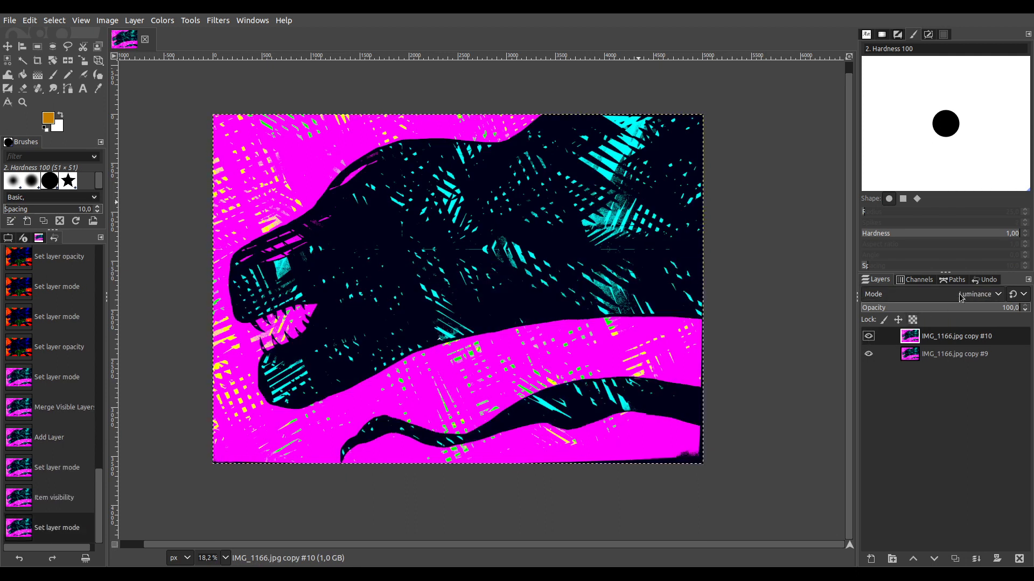
click(977, 561)
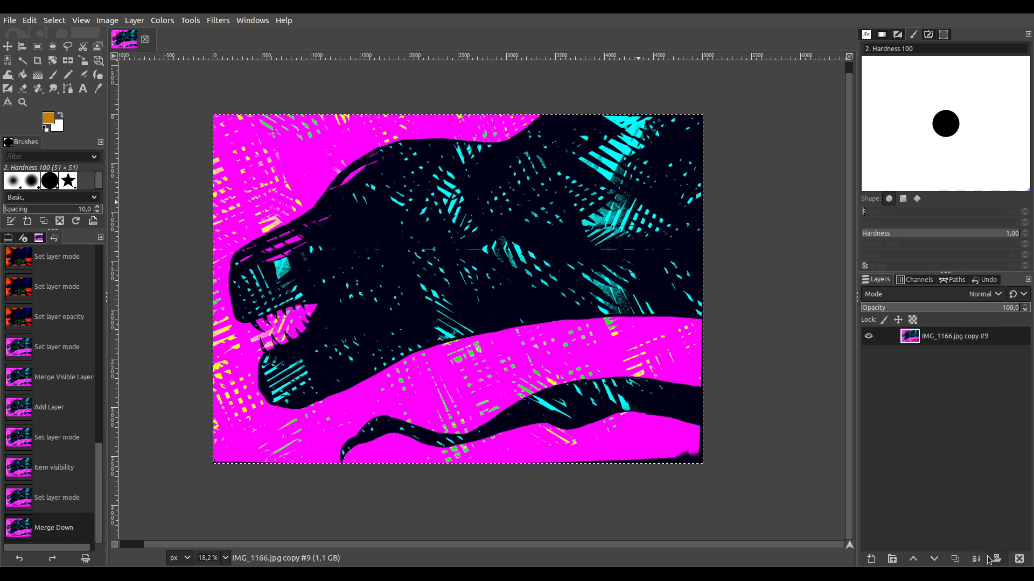
Duplicate the merged layer, duplicate its hue-shifted green copy as well, and try the Dodge blend mode on the topmost copy.
click(954, 560)
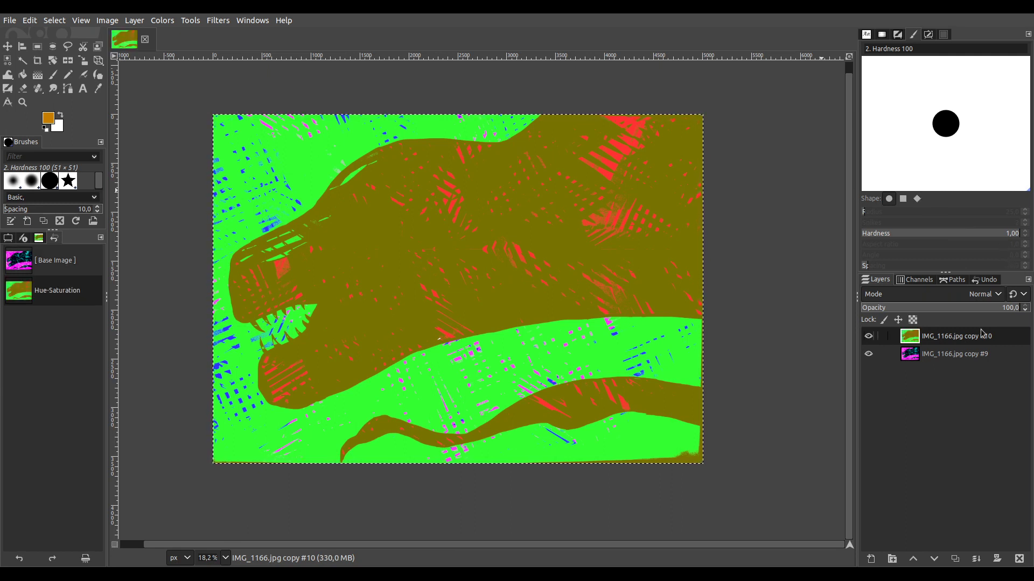
click(954, 559)
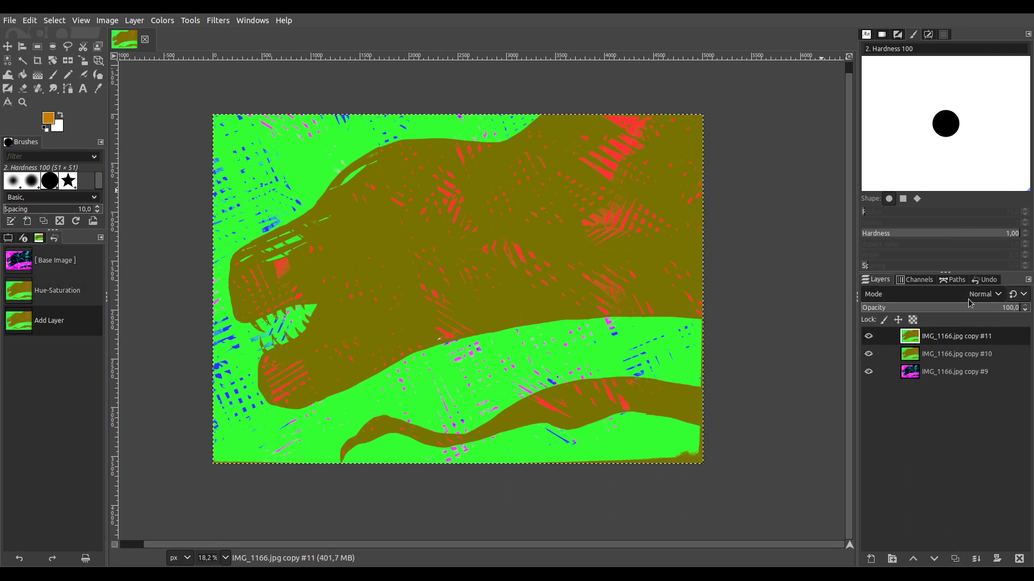
key(shift+KP_Add)
key(shift+KP_Add)
key(shift+KP_Add)
key(shift+KP_Add)
key(shift+KP_Add)
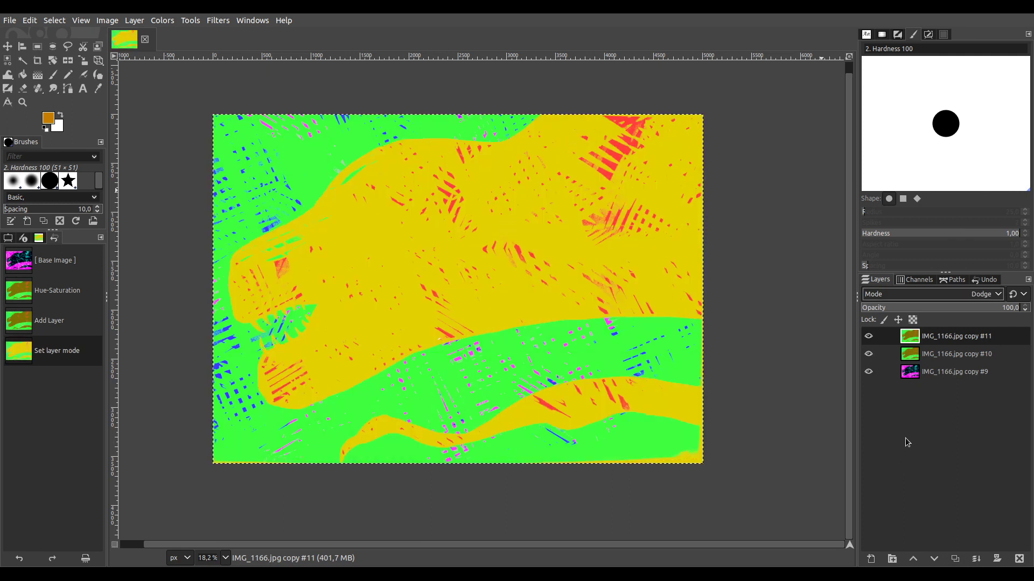
scroll(973, 298, up, 1)
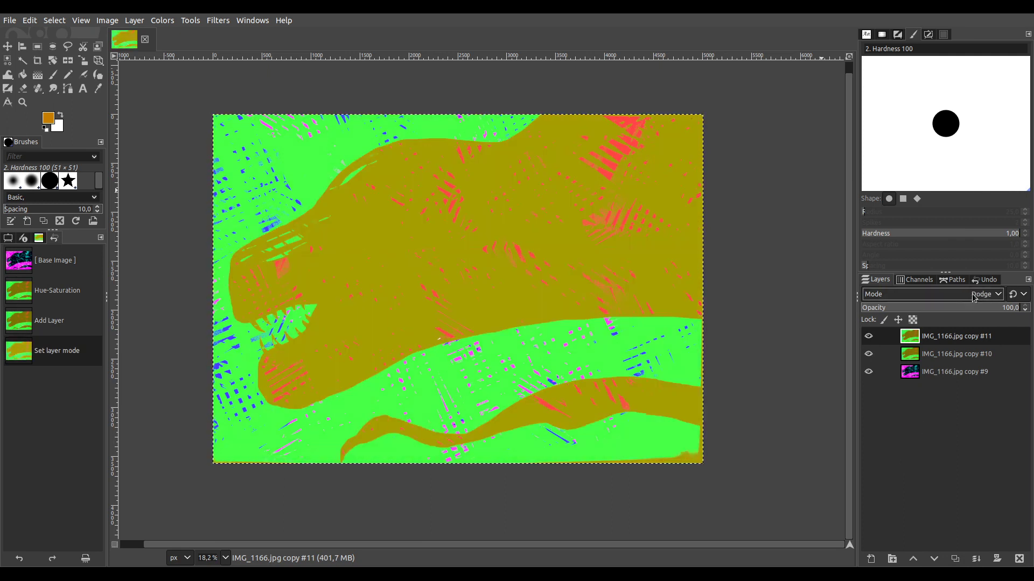
Try Addition on IMG_1166.jpg copy #11, set its blend mode to Multiply and merge it down onto copy #10.
scroll(974, 297, down, 3)
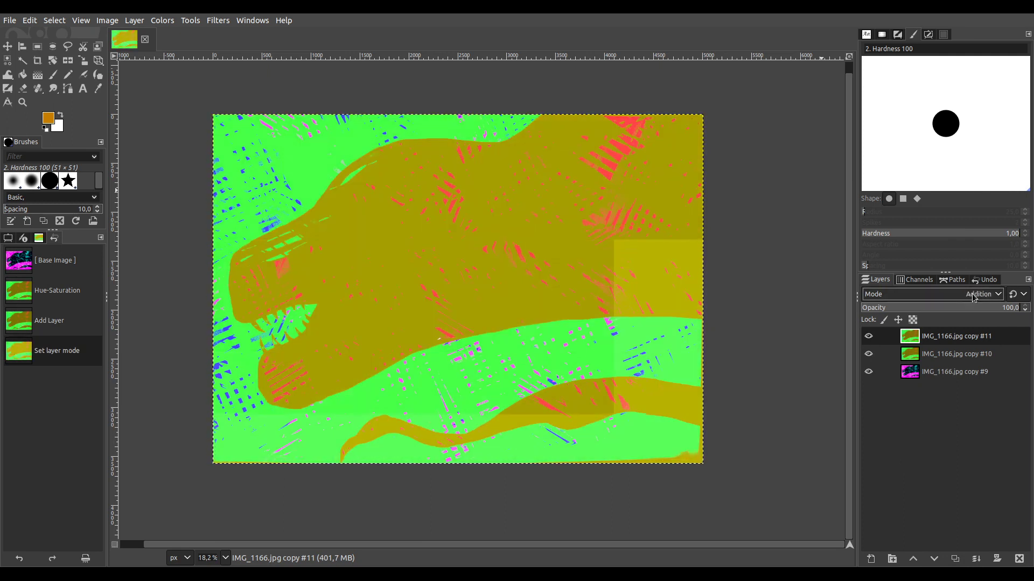
scroll(973, 298, down, 1)
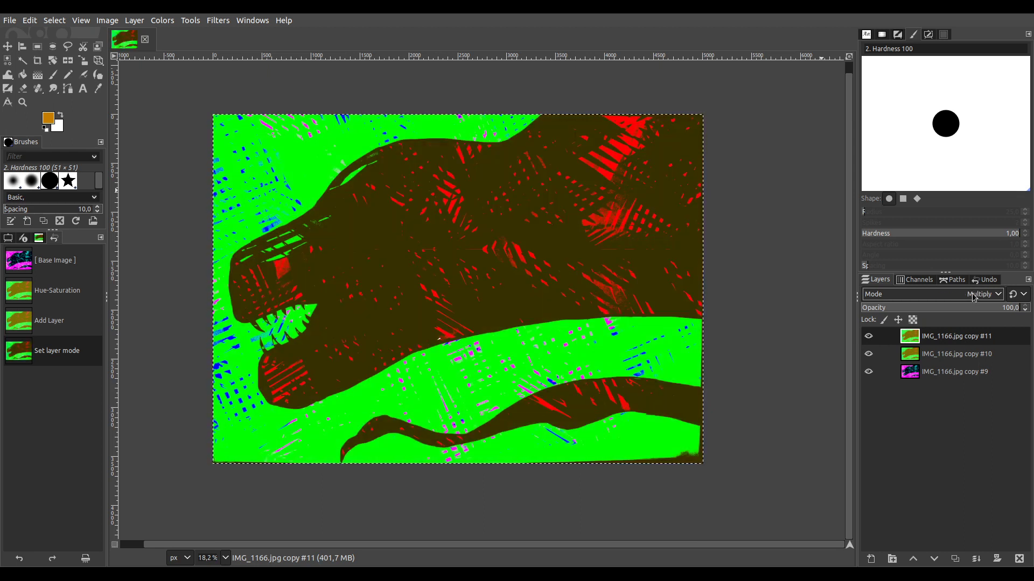
click(976, 559)
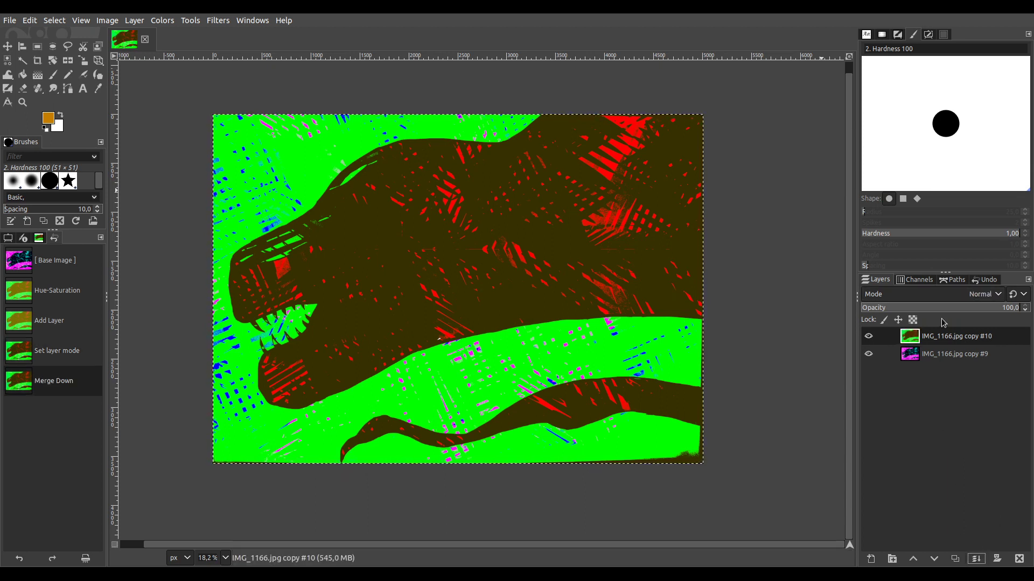
Duplicate the magenta layer IMG_1166.jpg copy #9 and raise the duplicate above copy #10.
click(947, 354)
click(953, 560)
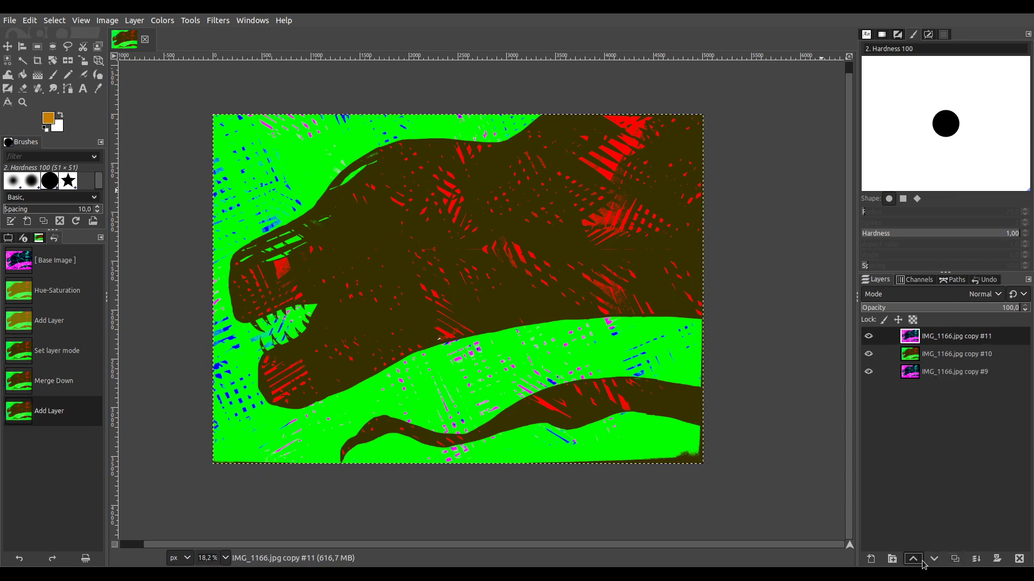
click(913, 558)
Set the blend mode of the raised magenta layer, IMG_1166.jpg copy #11, to Multiply.
scroll(972, 297, down, 1)
scroll(972, 297, down, 3)
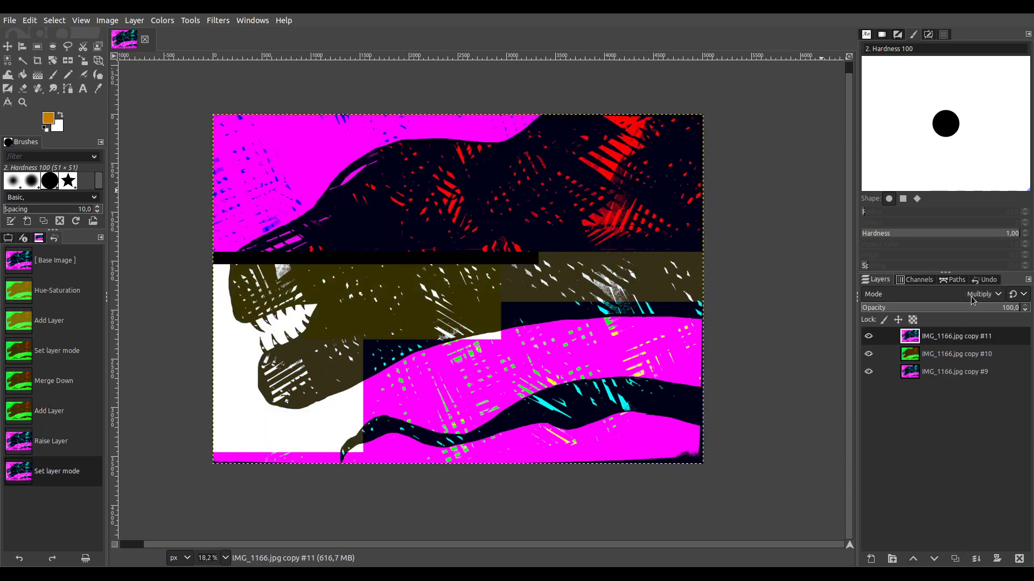
Try Screen, Darken only and Overlay on the green layer IMG_1166.jpg copy #10, set its blend mode to Difference and save the image.
click(952, 356)
scroll(971, 299, down, 3)
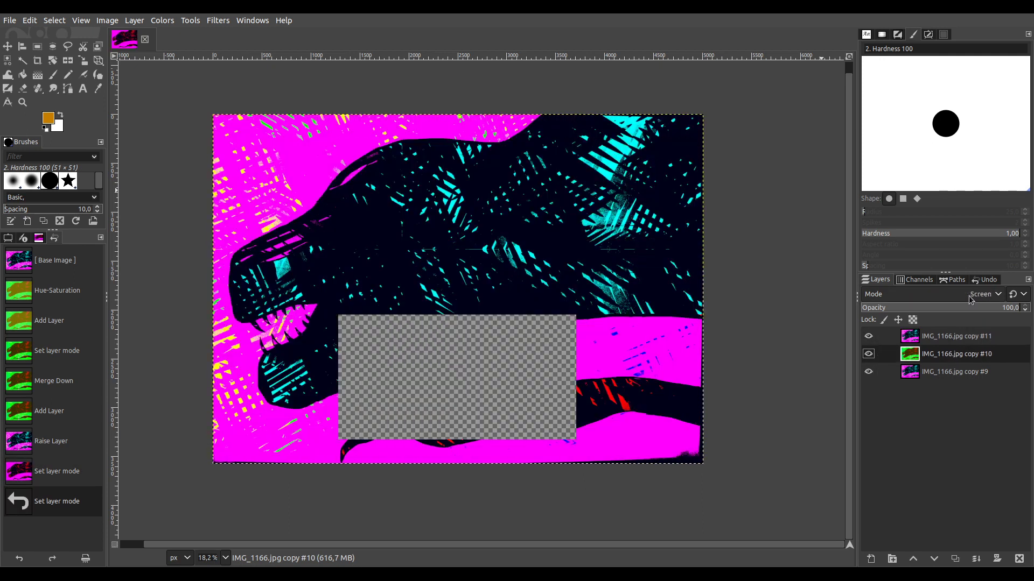
scroll(970, 299, down, 4)
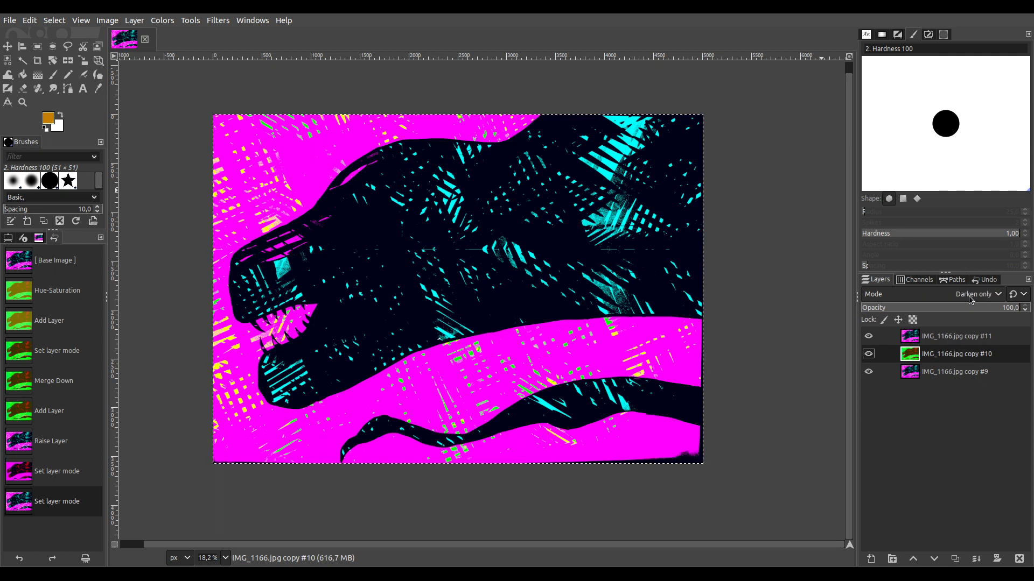
scroll(970, 299, down, 5)
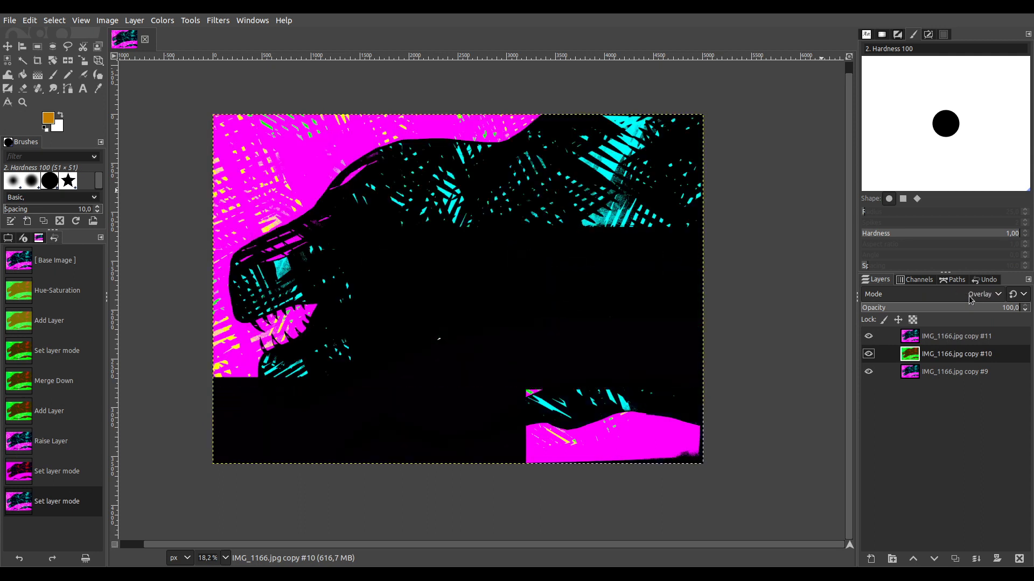
scroll(968, 299, down, 4)
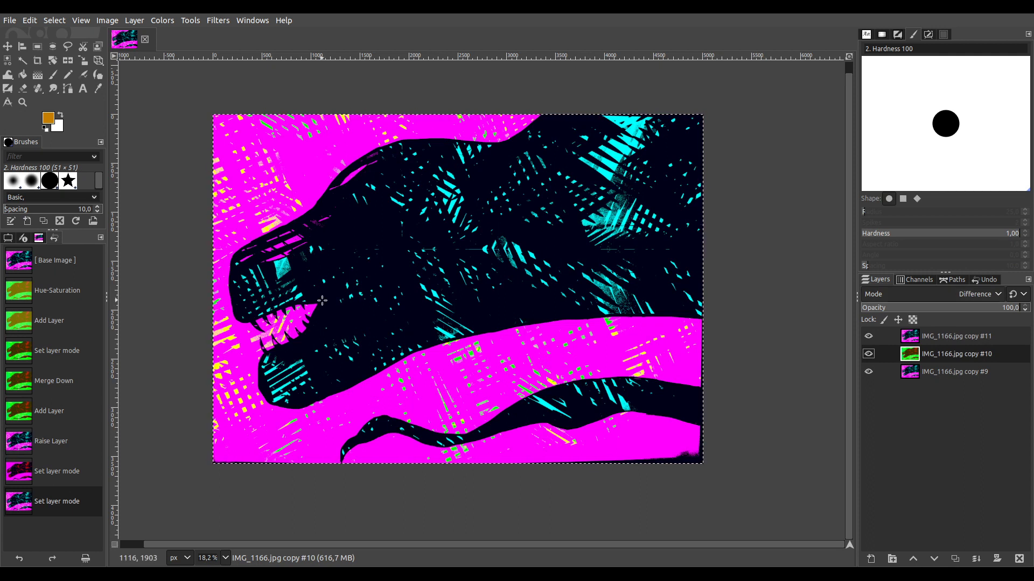
key(ctrl+s)
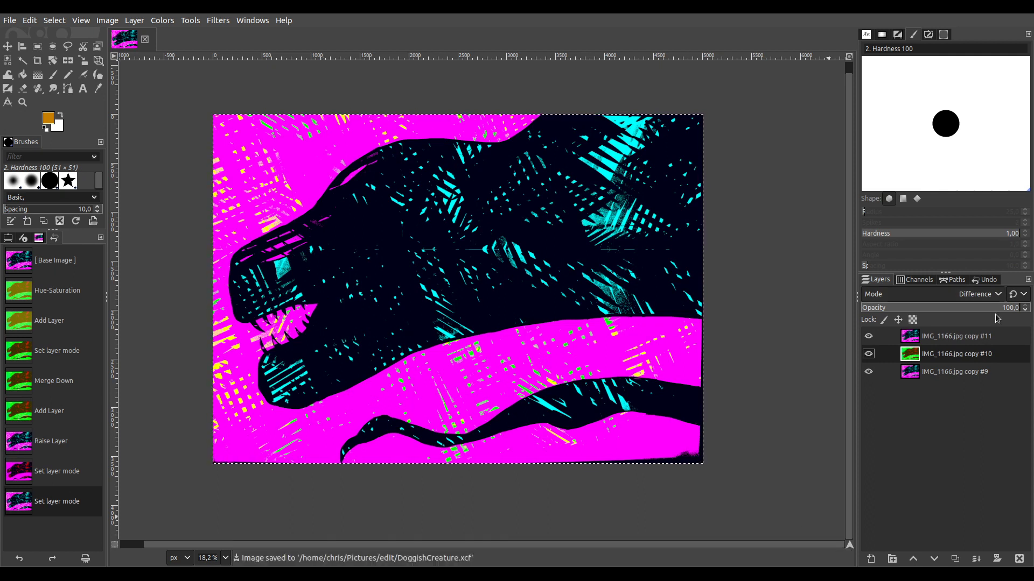
Return IMG_1166.jpg copy #10 to the Normal blend mode and try Linear burn on the topmost layer, IMG_1166.jpg copy #11.
scroll(979, 296, up, 6)
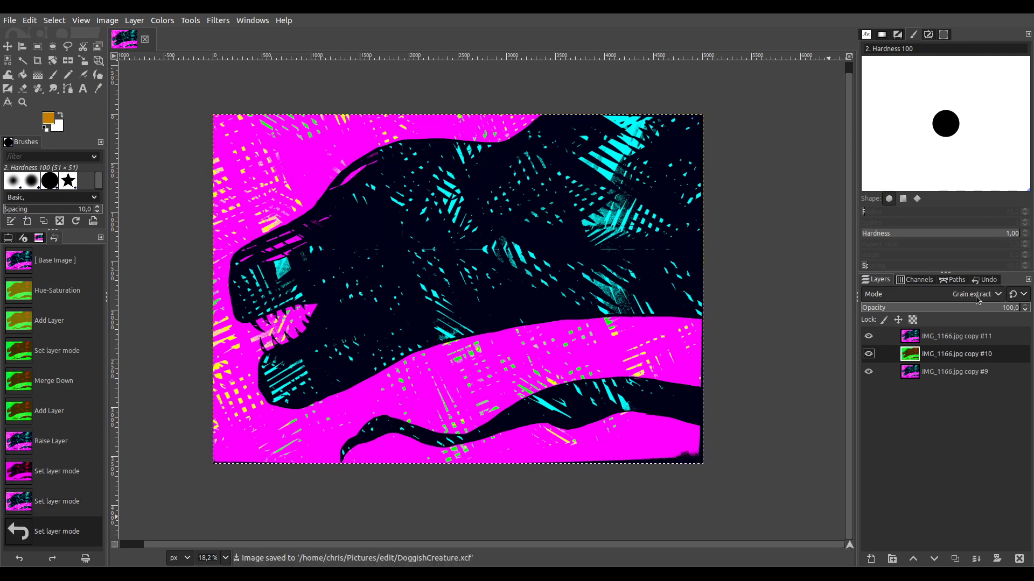
scroll(977, 296, up, 13)
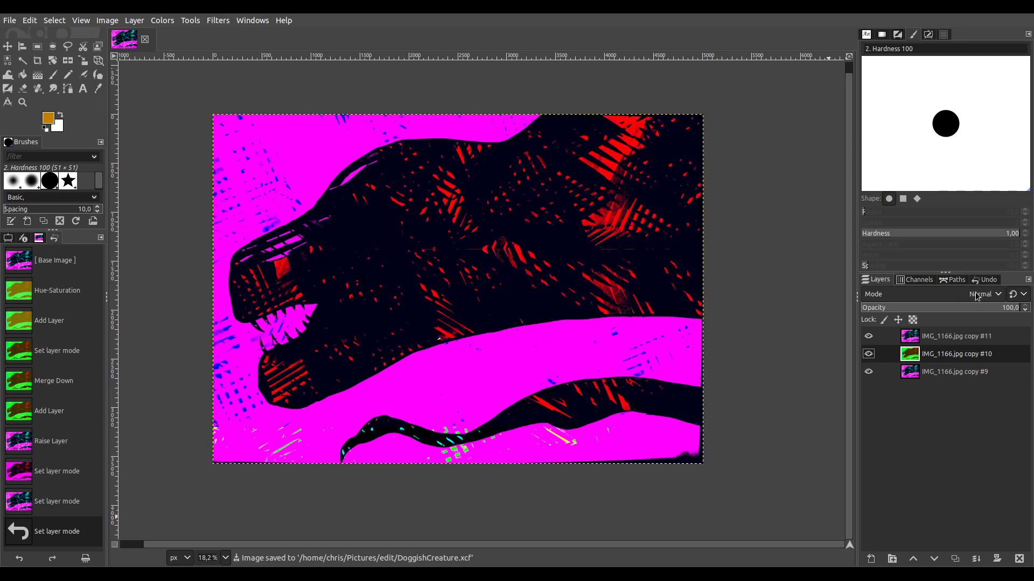
click(968, 336)
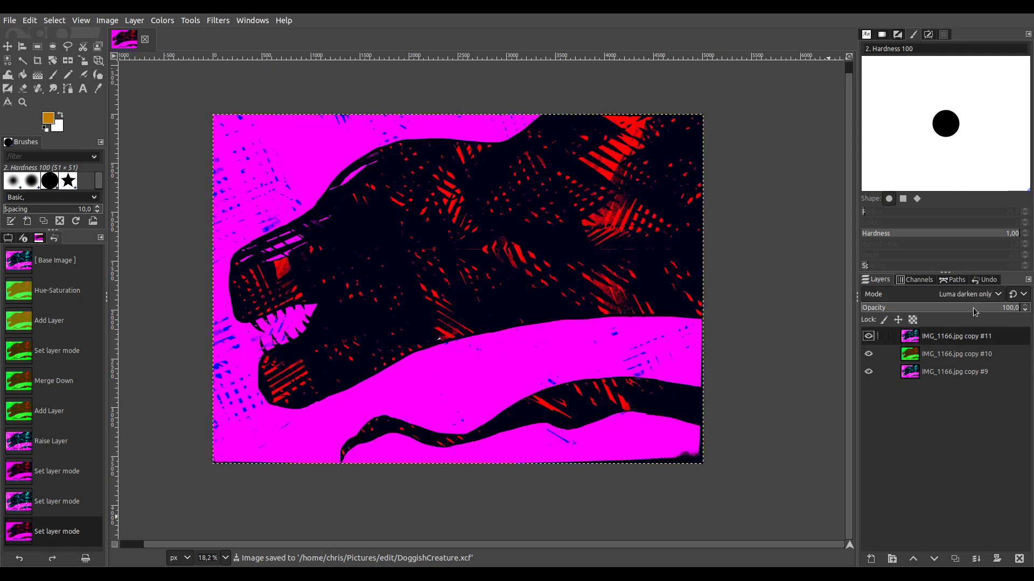
scroll(973, 298, down, 1)
scroll(974, 298, down, 2)
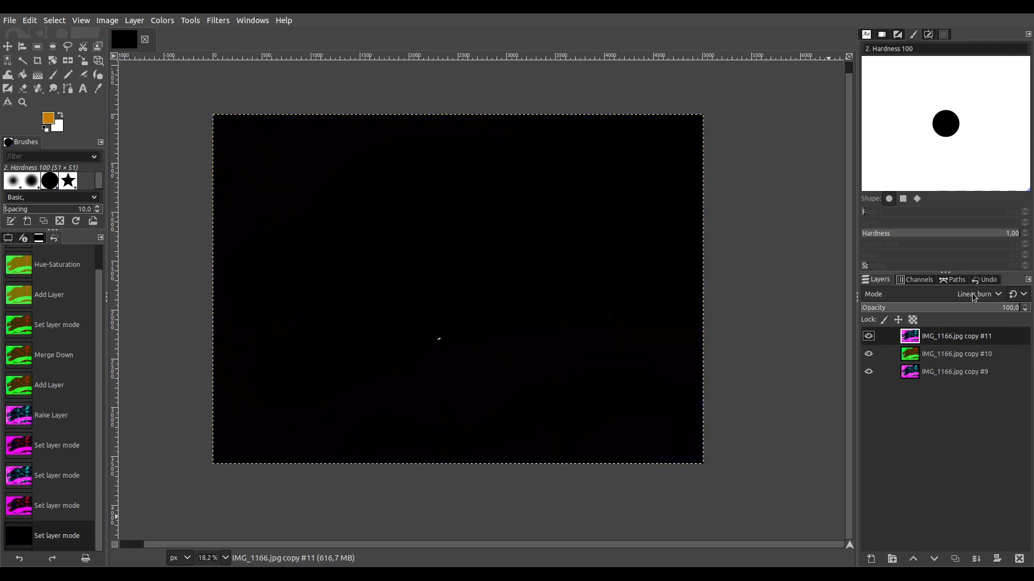
Try the Split, Dodge, Burn and Soft light blend modes on the green layer IMG_1166.jpg copy #10.
click(963, 356)
scroll(976, 299, down, 5)
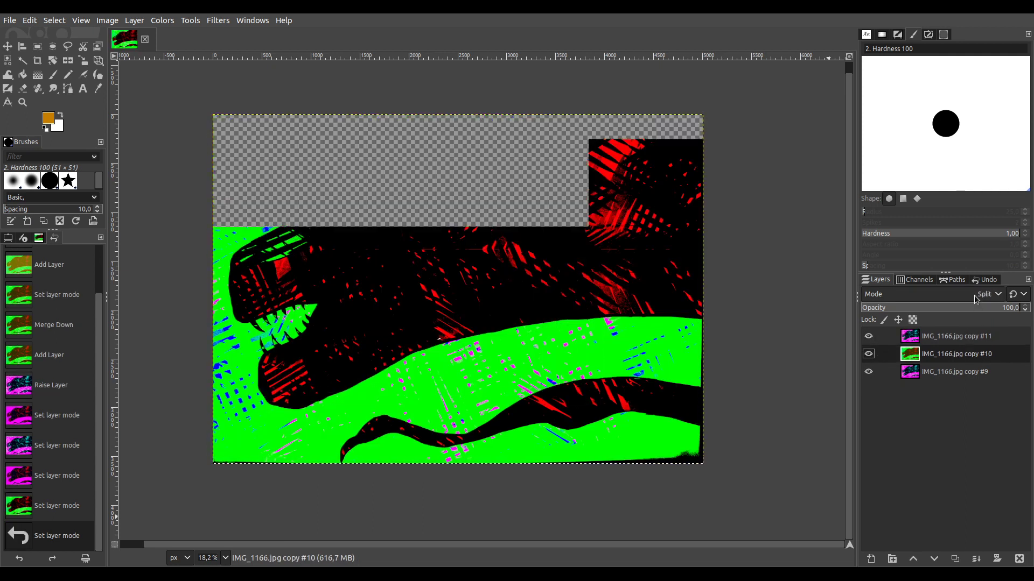
scroll(976, 299, down, 4)
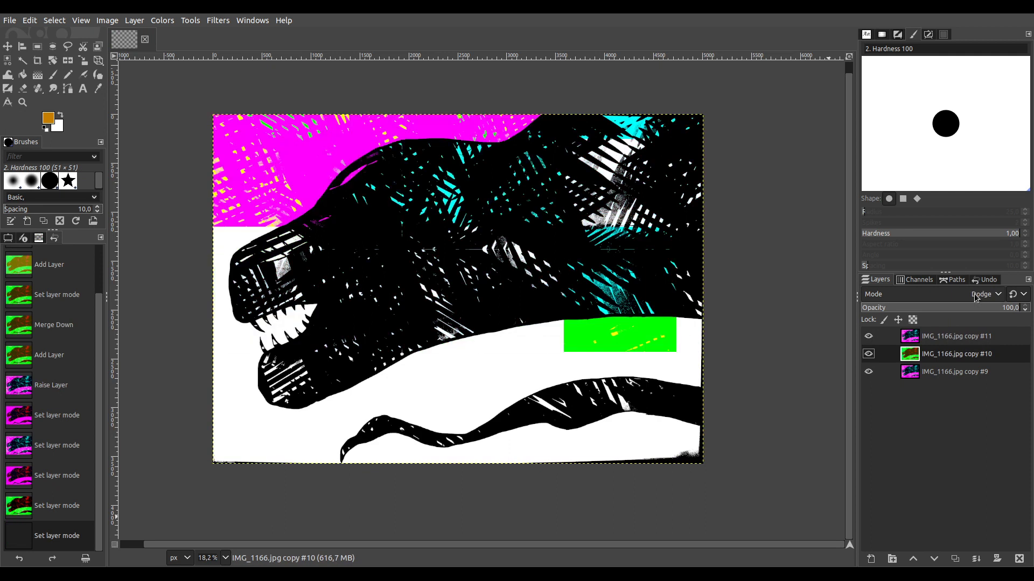
scroll(976, 297, down, 5)
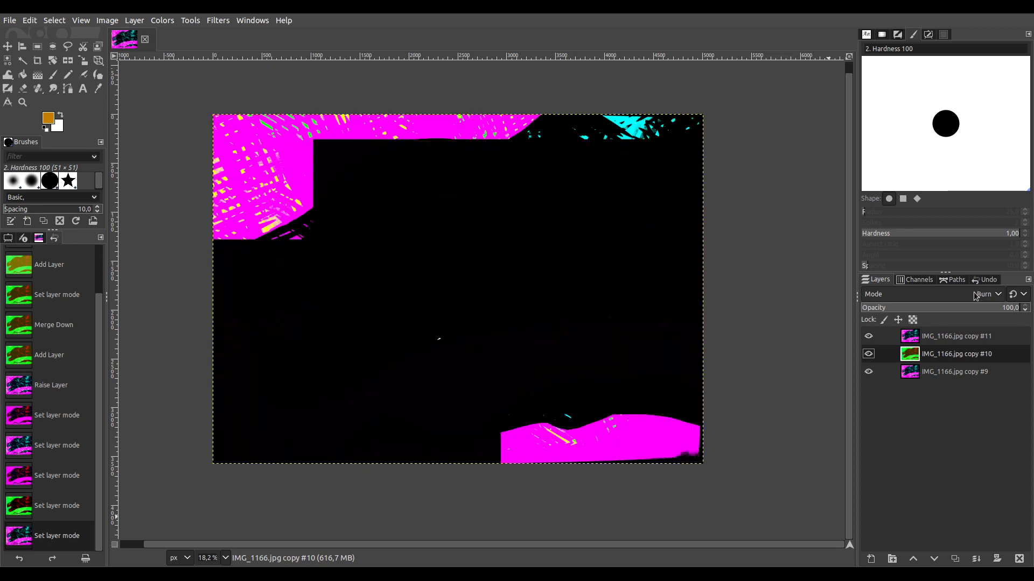
scroll(976, 296, down, 3)
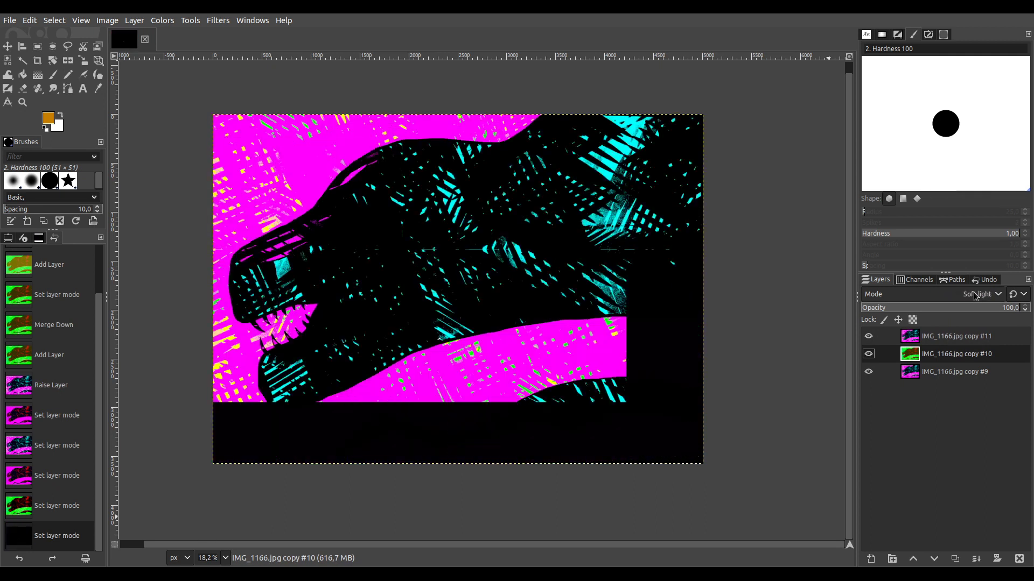
Try Hard mix and Grain merge on the topmost layer, IMG_1166.jpg copy #11, and set its blend mode to Divide.
click(966, 334)
drag(969, 313, 1019, 308)
scroll(990, 296, down, 1)
scroll(989, 296, down, 3)
scroll(989, 296, down, 2)
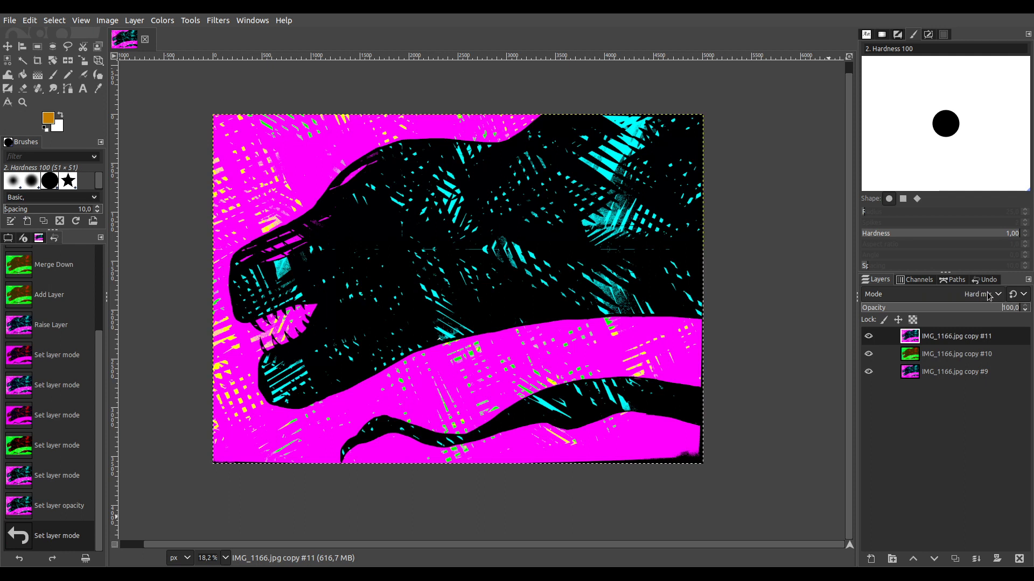
scroll(990, 296, down, 7)
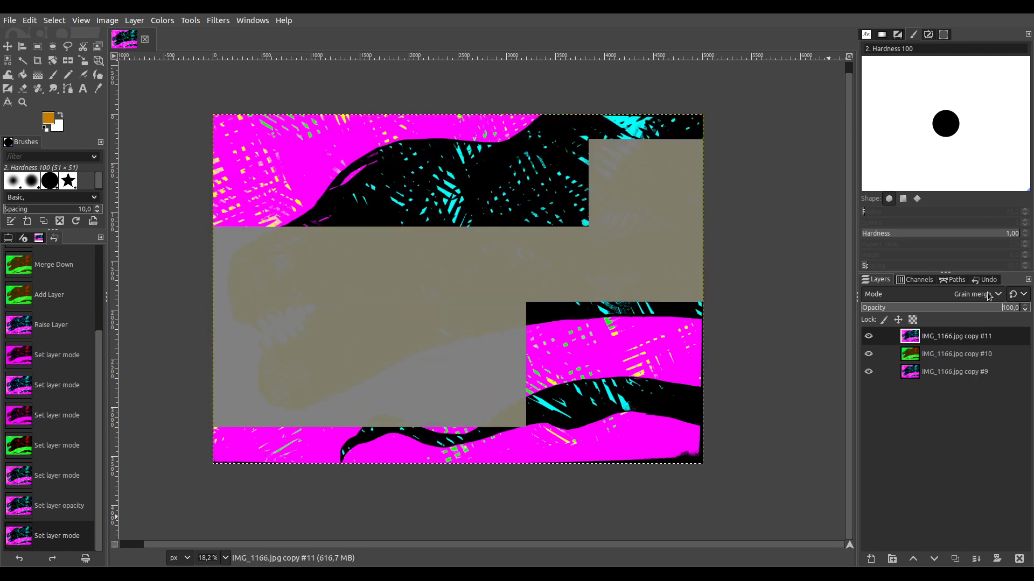
scroll(989, 296, up, 1)
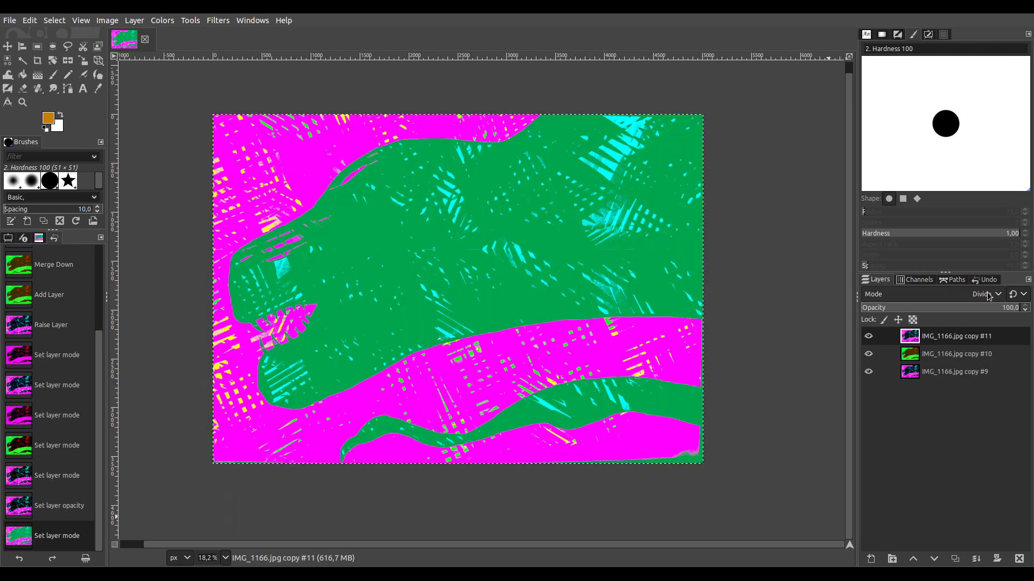
Set the blend mode of IMG_1166.jpg copy #10 to Hard light and merge all visible layers.
click(947, 357)
scroll(966, 295, down, 1)
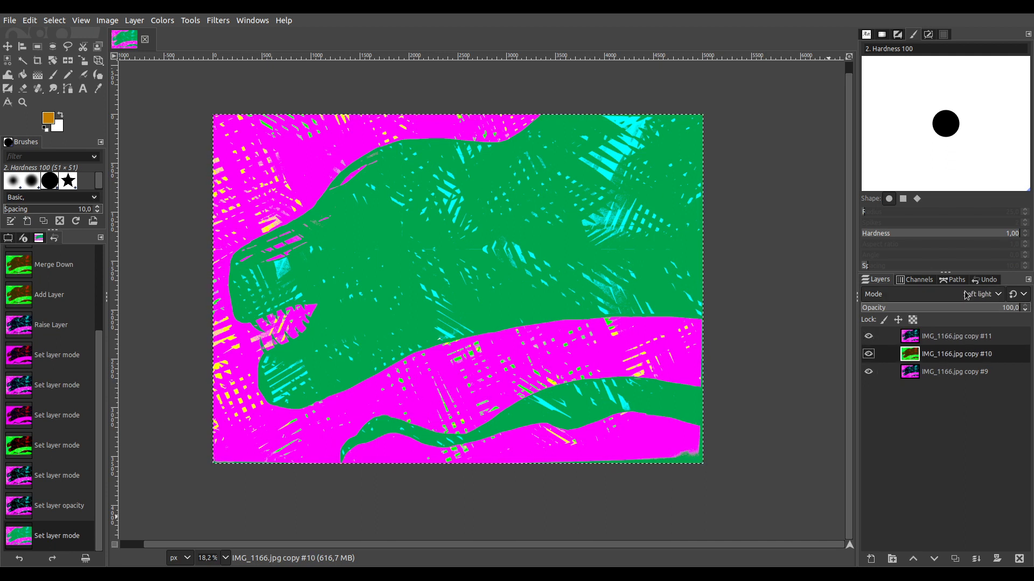
scroll(966, 295, up, 1)
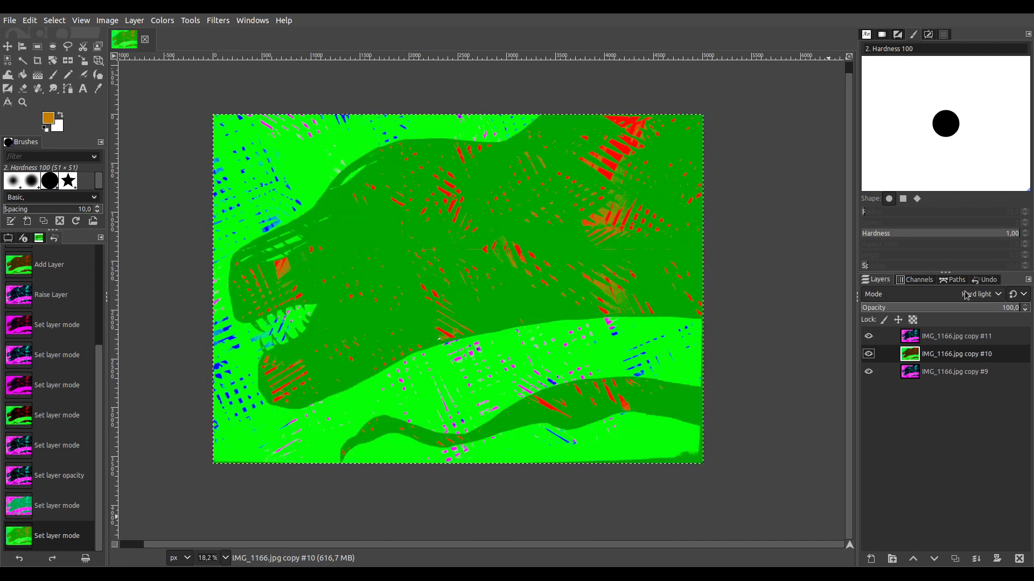
ctrl+click(976, 559)
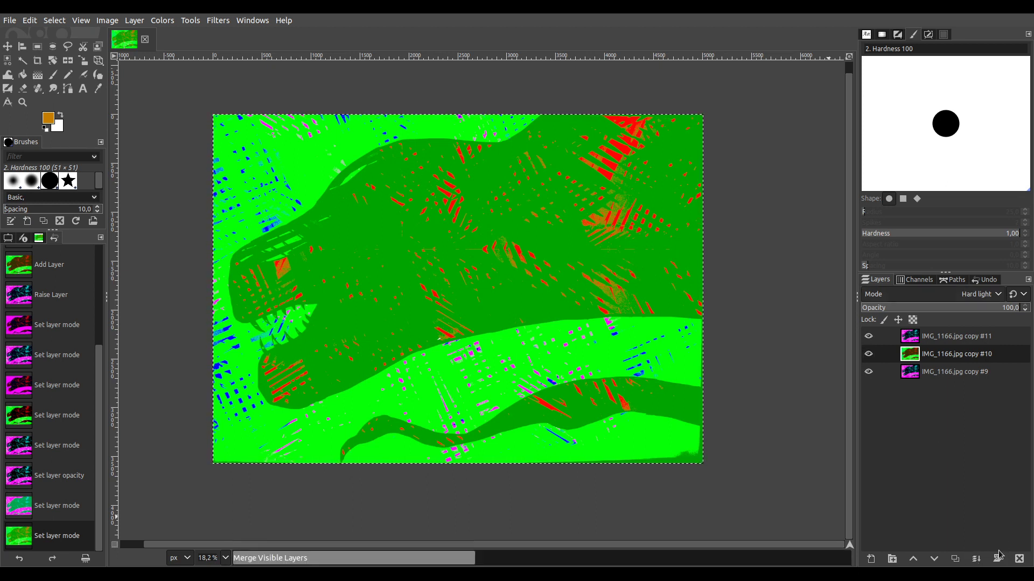
Duplicate the merged green layer, try Addition on the duplicate and set its blend mode to Multiply.
click(954, 559)
scroll(972, 299, down, 4)
scroll(972, 299, down, 5)
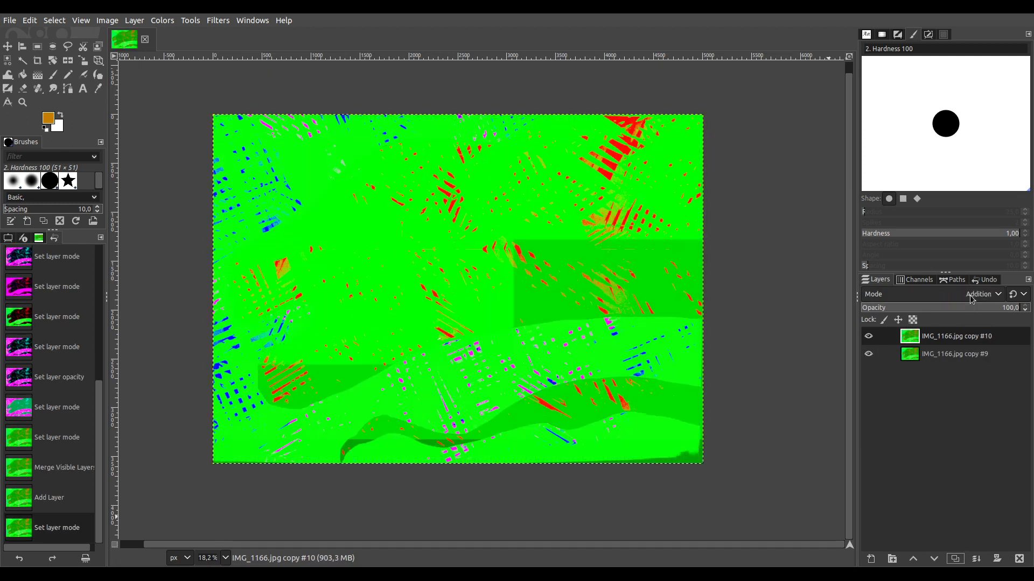
scroll(972, 299, down, 4)
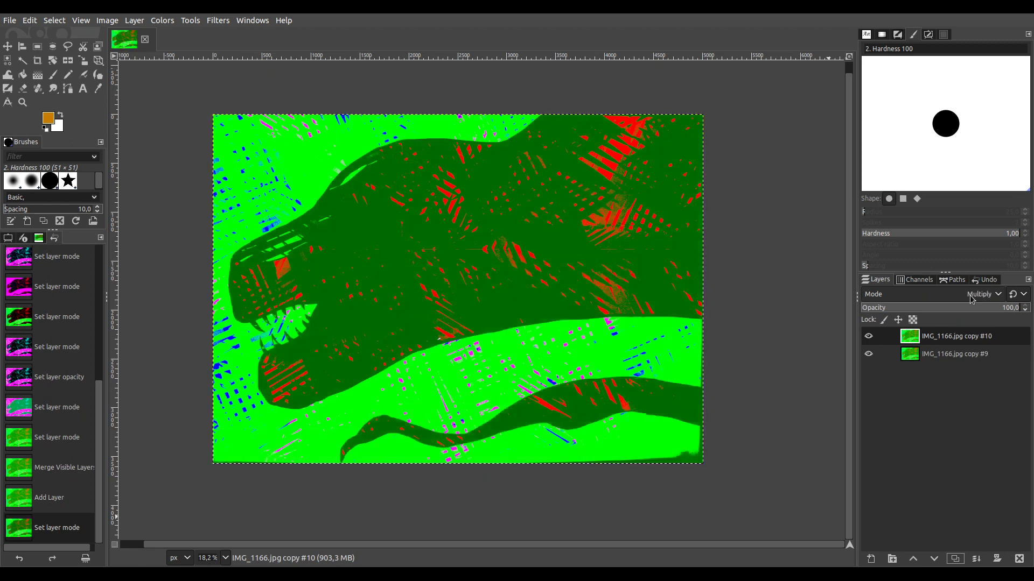
Duplicate the Multiply layer four times, up to IMG_1166.jpg copy #14, to darken the creature.
click(955, 559)
click(955, 559)
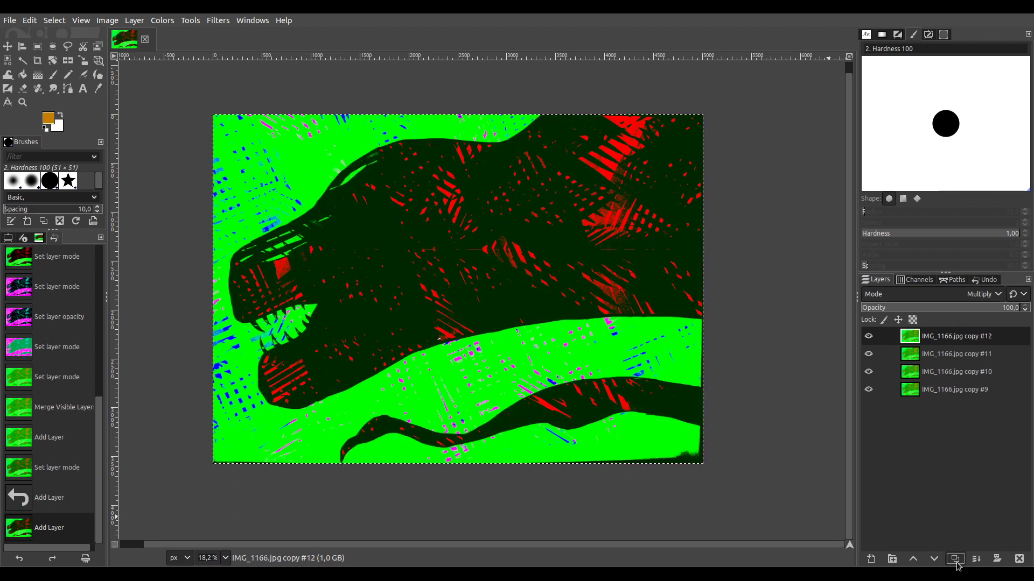
click(955, 559)
click(955, 559)
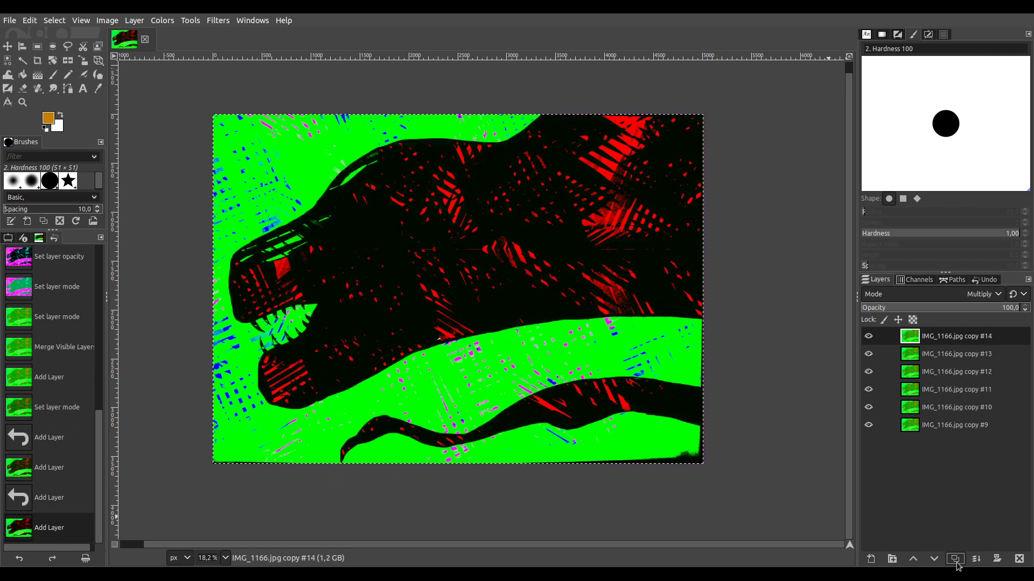
Keep the opacity of IMG_1166.jpg copy #14 at 100 and delete the three topmost layers, copies #14, #13 and #12.
click(967, 309)
drag(967, 309, 1030, 302)
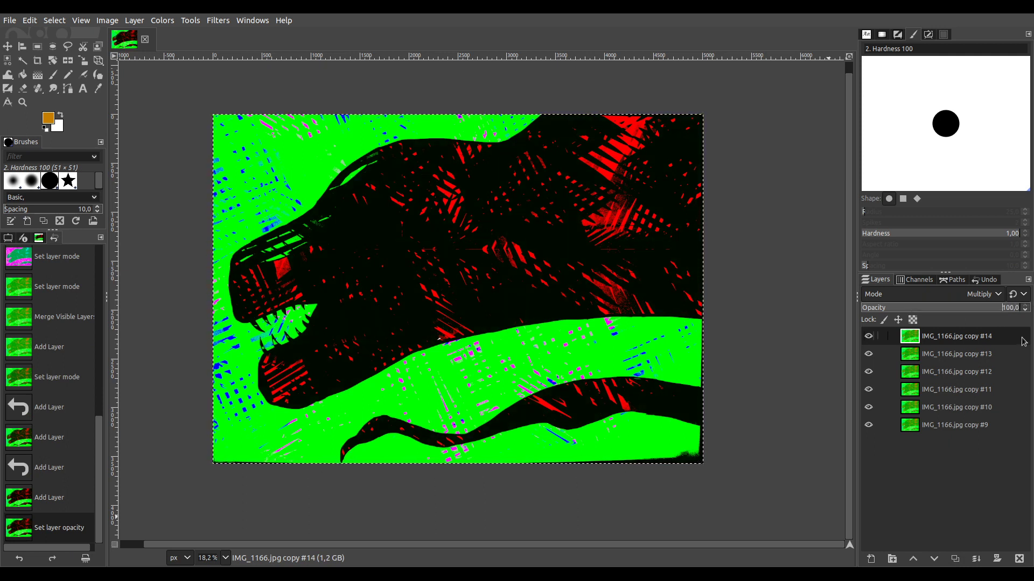
click(1019, 559)
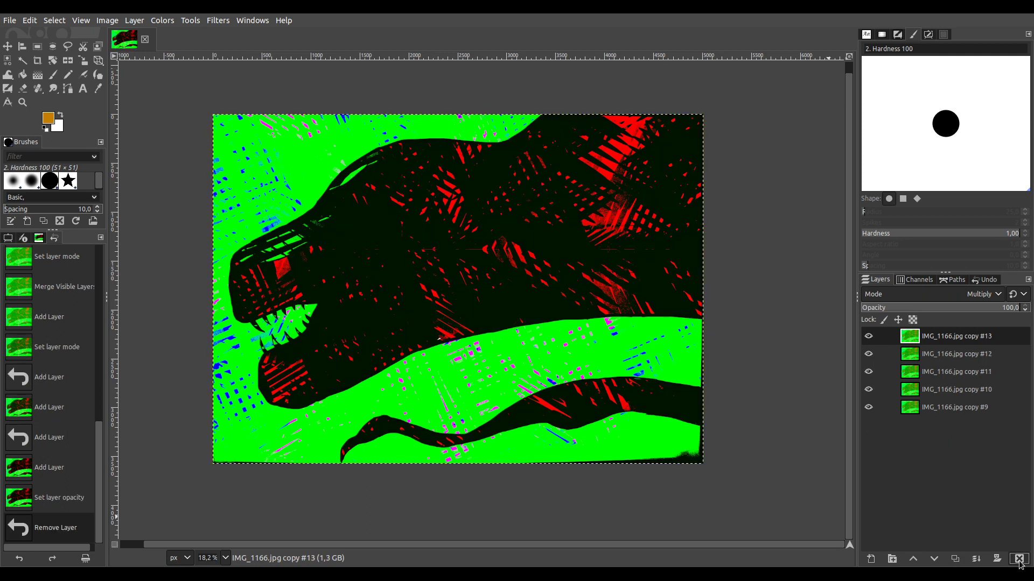
click(1019, 560)
click(1018, 560)
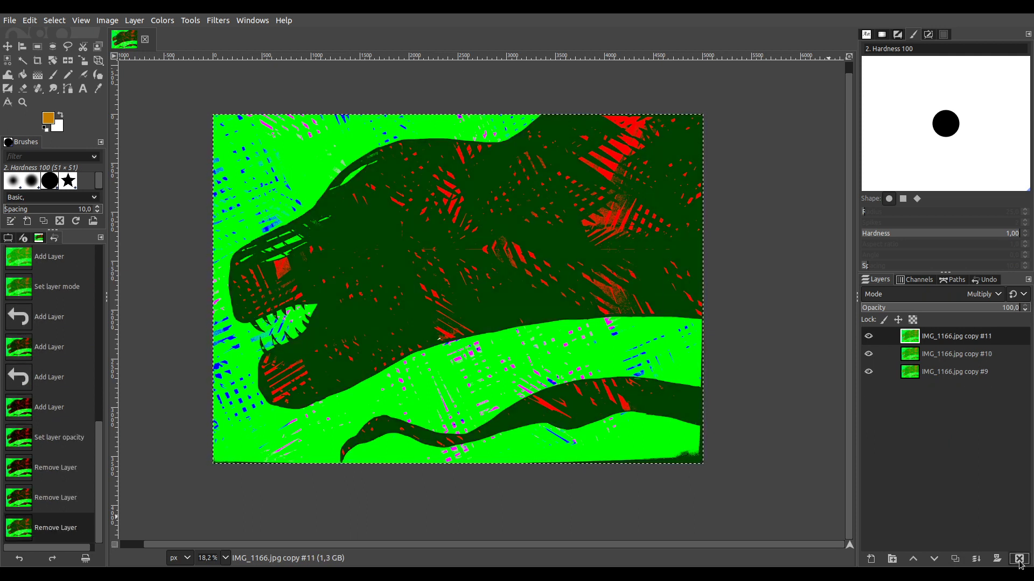
Duplicate IMG_1166.jpg copy #11, set the duplicate's blend mode to Linear burn and merge all visible layers.
click(958, 560)
scroll(962, 296, down, 1)
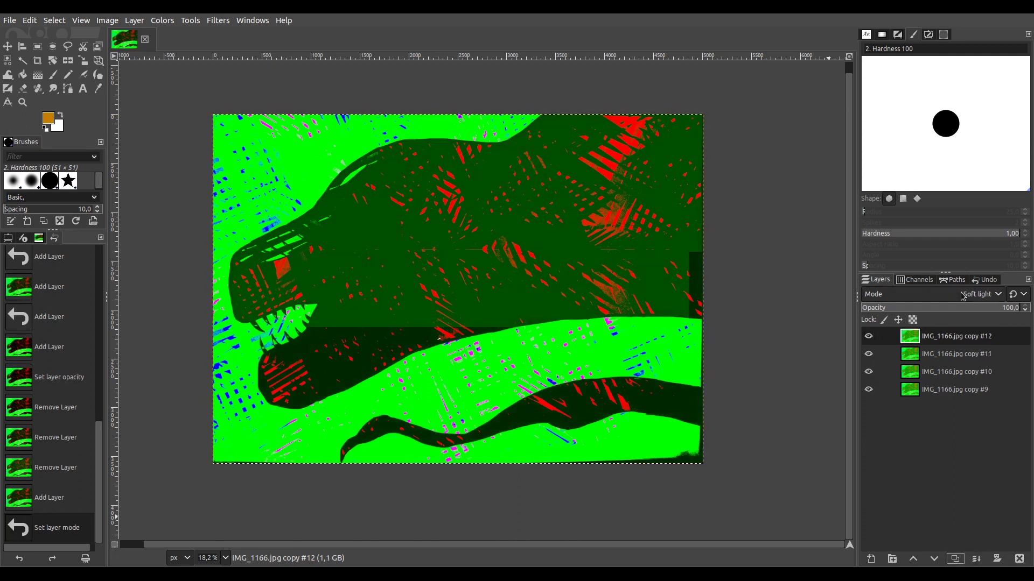
scroll(962, 296, up, 2)
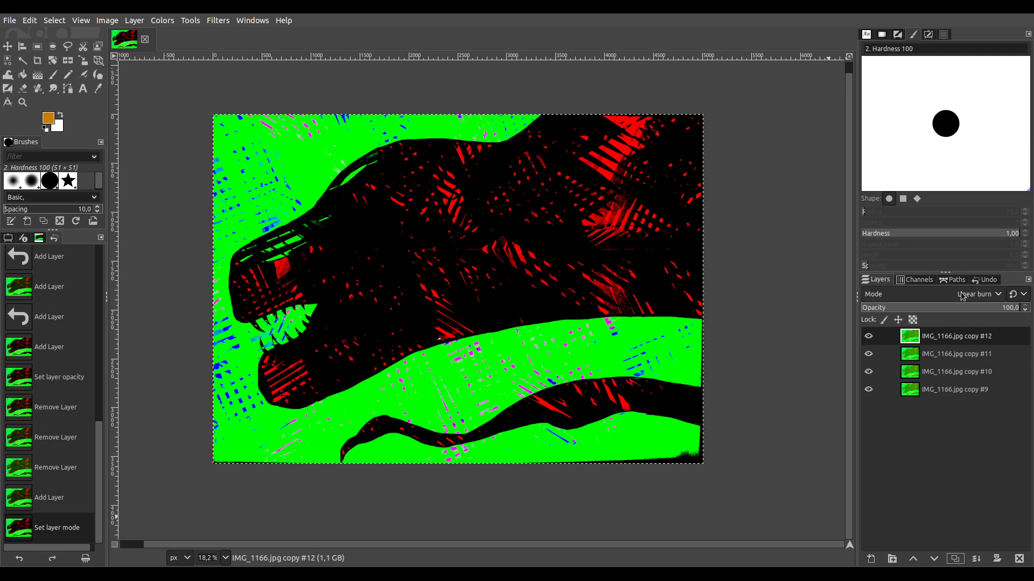
ctrl+shift+click(977, 559)
Duplicate the merged layer, try Dodge on the duplicate and return its blend mode to Normal.
click(955, 559)
scroll(970, 299, down, 3)
scroll(970, 299, down, 2)
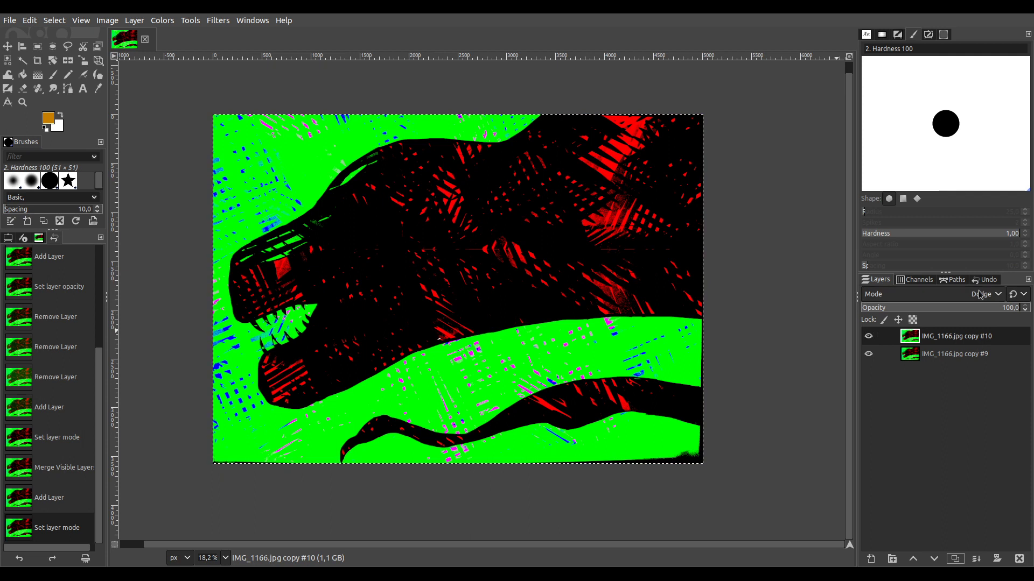
scroll(979, 294, up, 1)
Clear the image's undo history and save the image.
click(85, 559)
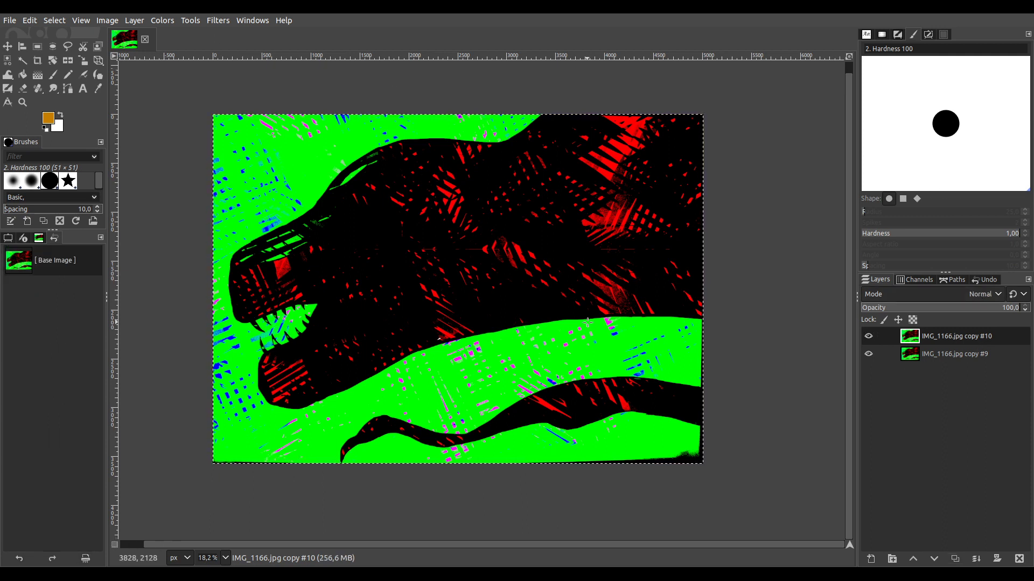
key(ctrl+s)
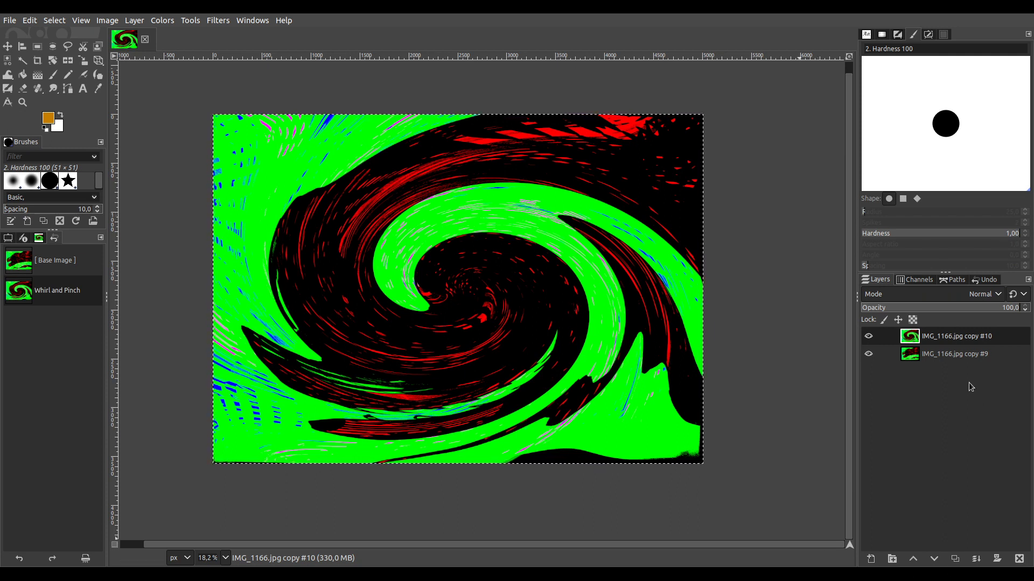
Duplicate the unwhirled layer IMG_1166.jpg copy #9, raise the duplicate to the top and set its blend mode to Luma lighten only.
click(949, 352)
click(954, 559)
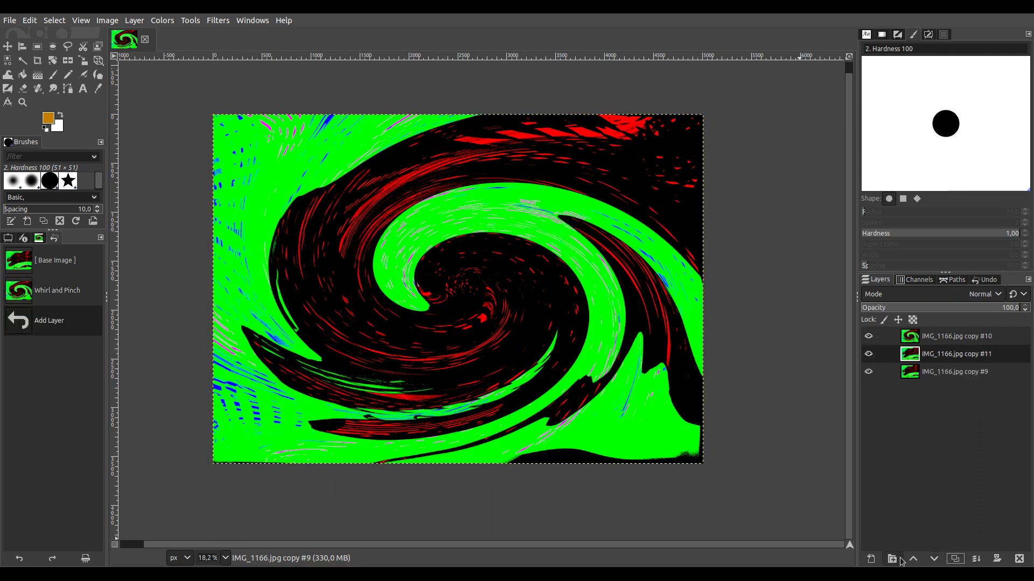
click(912, 560)
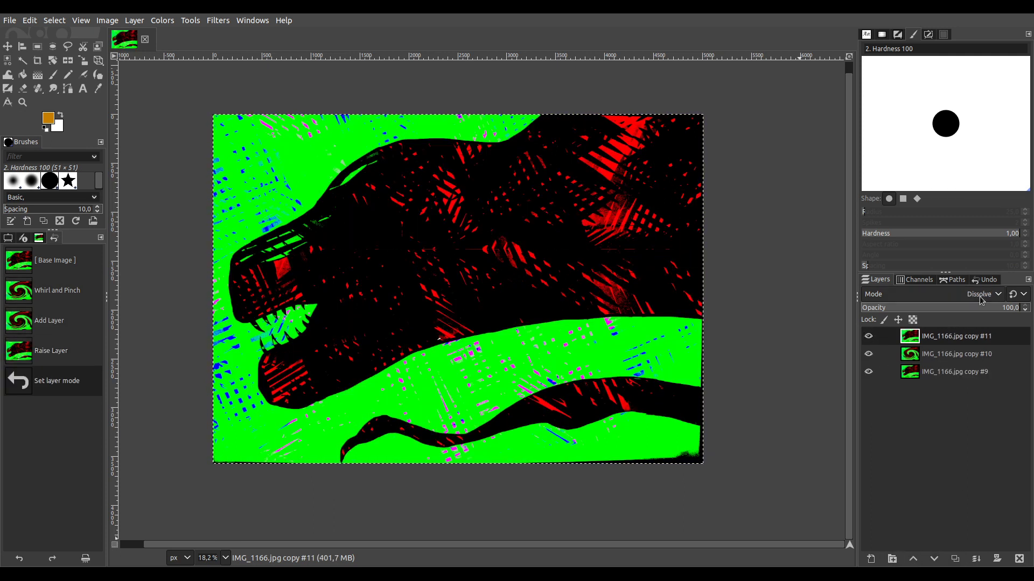
scroll(980, 300, down, 3)
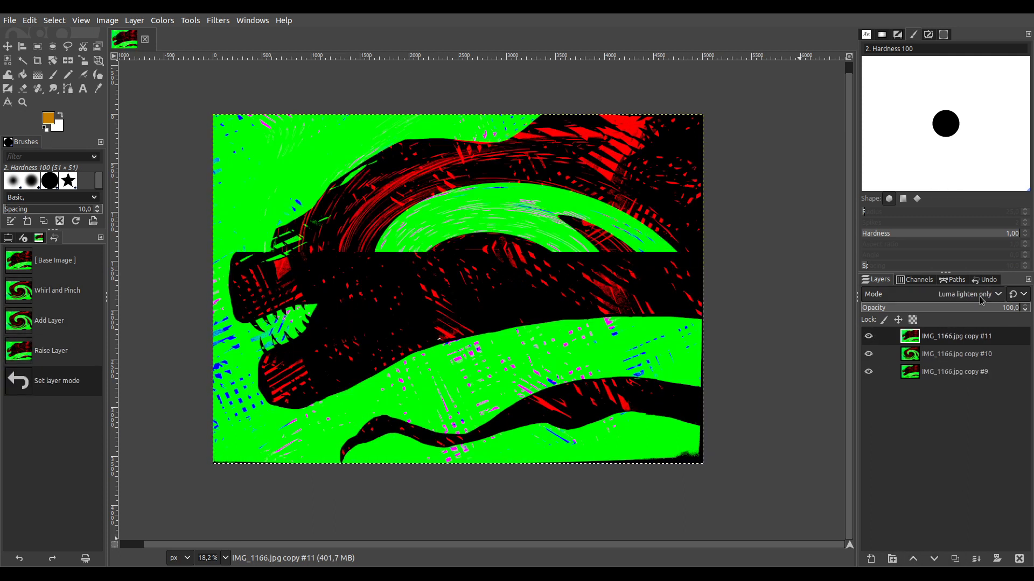
Try Multiply and Pin light as the blend mode of the whirled layer IMG_1166.jpg copy #10.
click(972, 357)
scroll(972, 297, down, 2)
scroll(972, 298, down, 12)
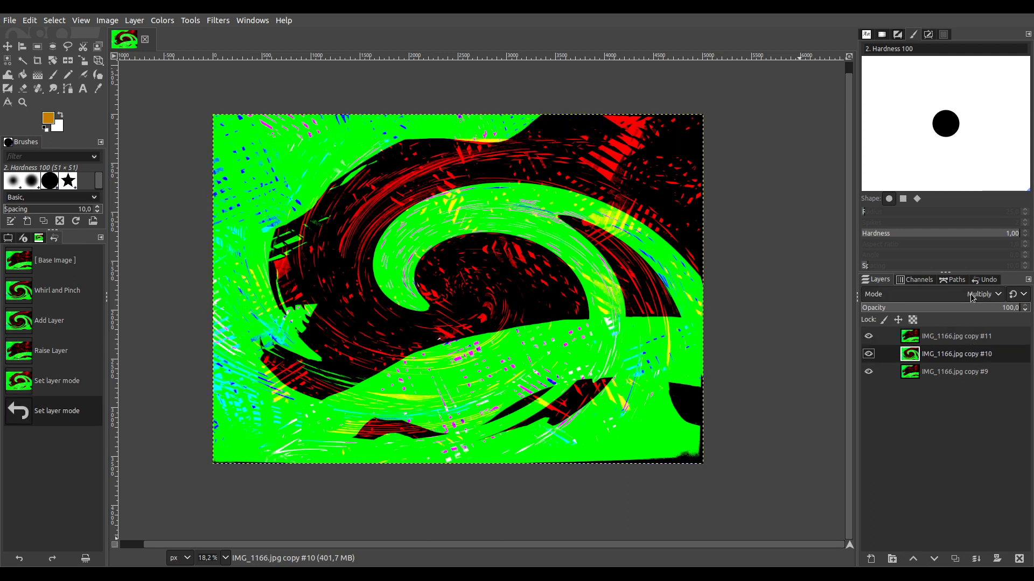
scroll(972, 298, down, 6)
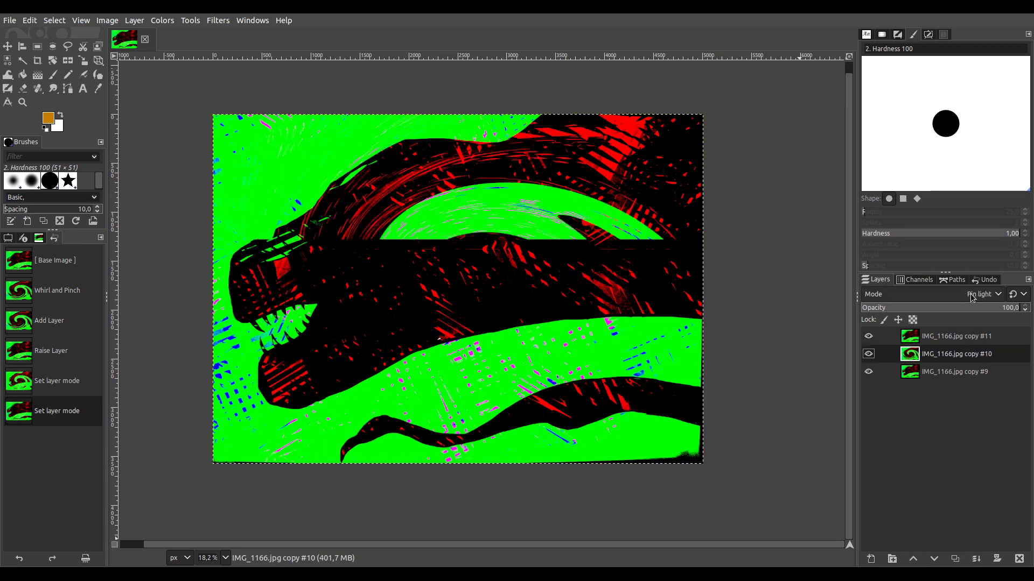
Try Addition and Darken only as the blend mode of the top layer IMG_1166.jpg copy #11.
click(963, 337)
scroll(965, 298, down, 5)
scroll(964, 298, down, 1)
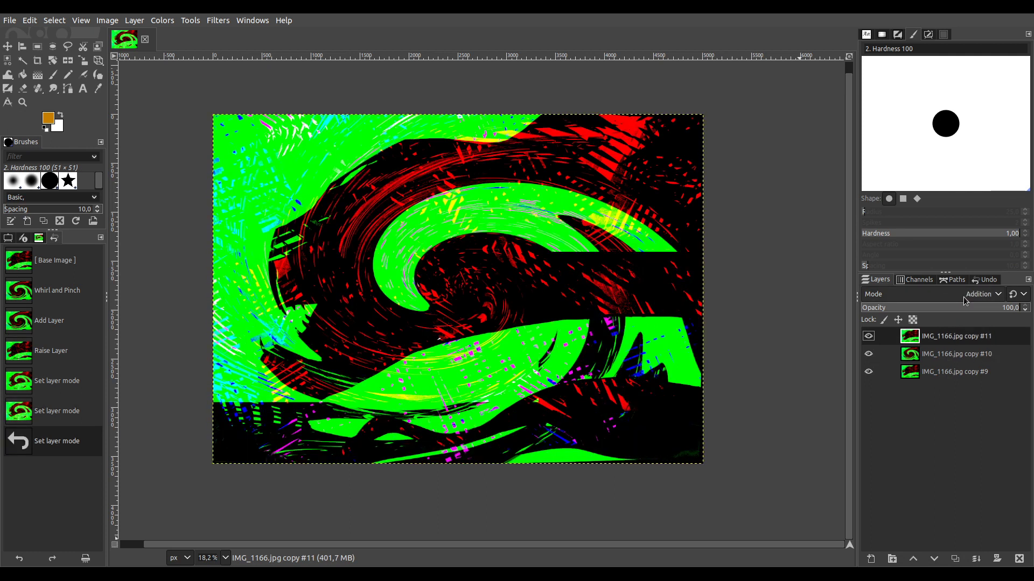
scroll(965, 298, up, 1)
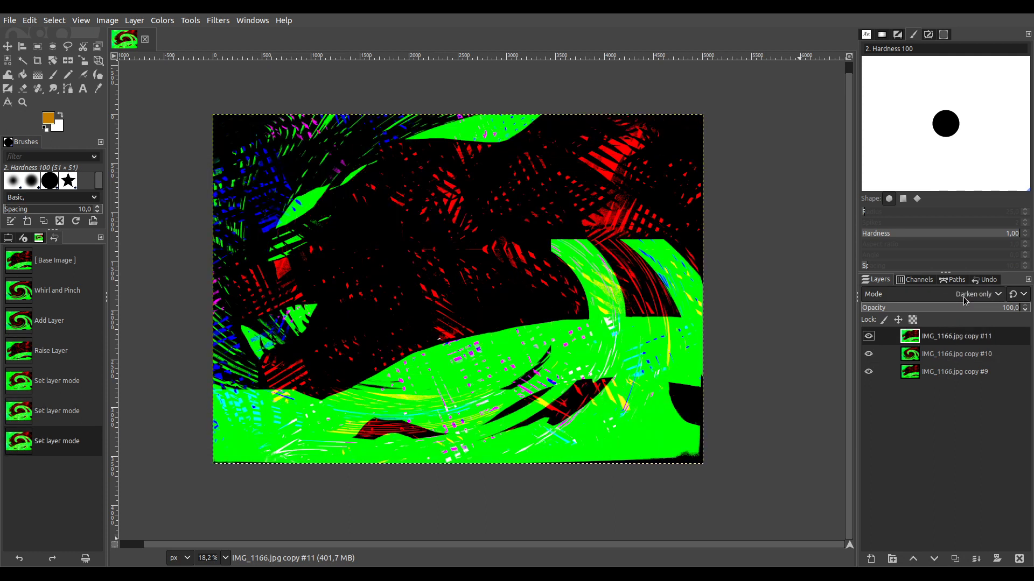
Set the blend mode of the whirled layer IMG_1166.jpg copy #10 to Subtract.
click(960, 354)
scroll(981, 294, up, 3)
scroll(981, 294, up, 3)
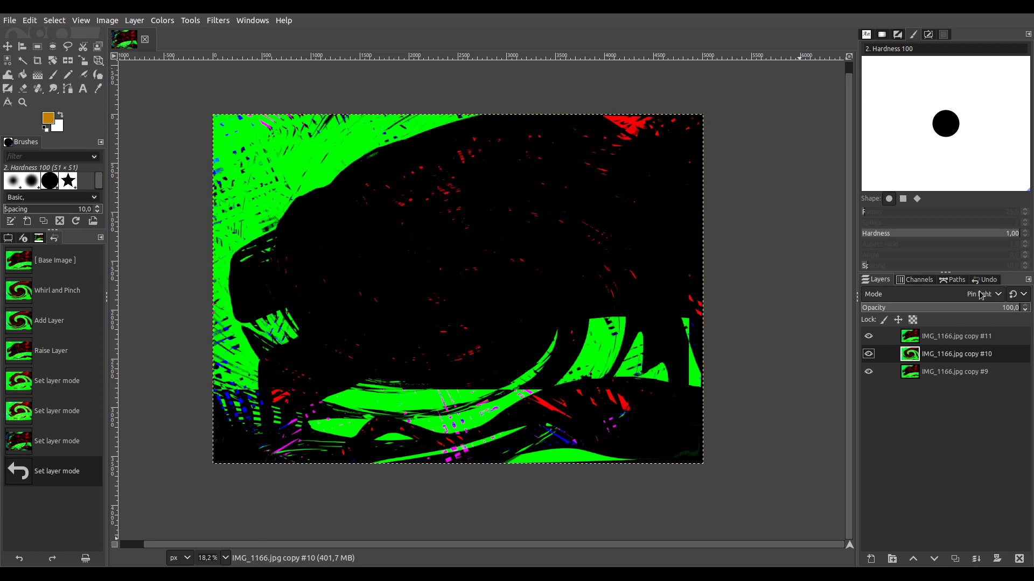
scroll(975, 293, up, 3)
scroll(973, 295, up, 2)
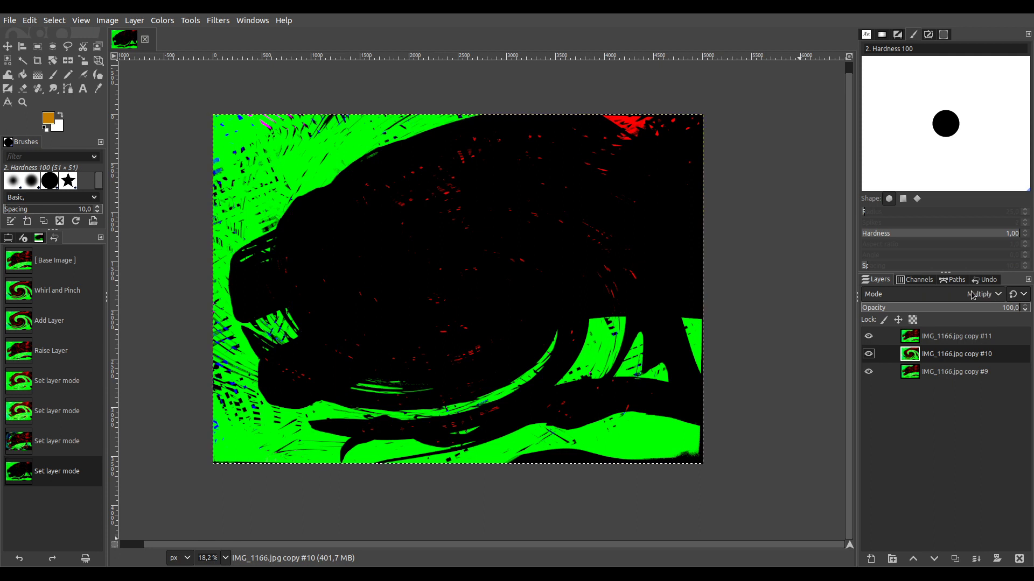
scroll(972, 295, up, 5)
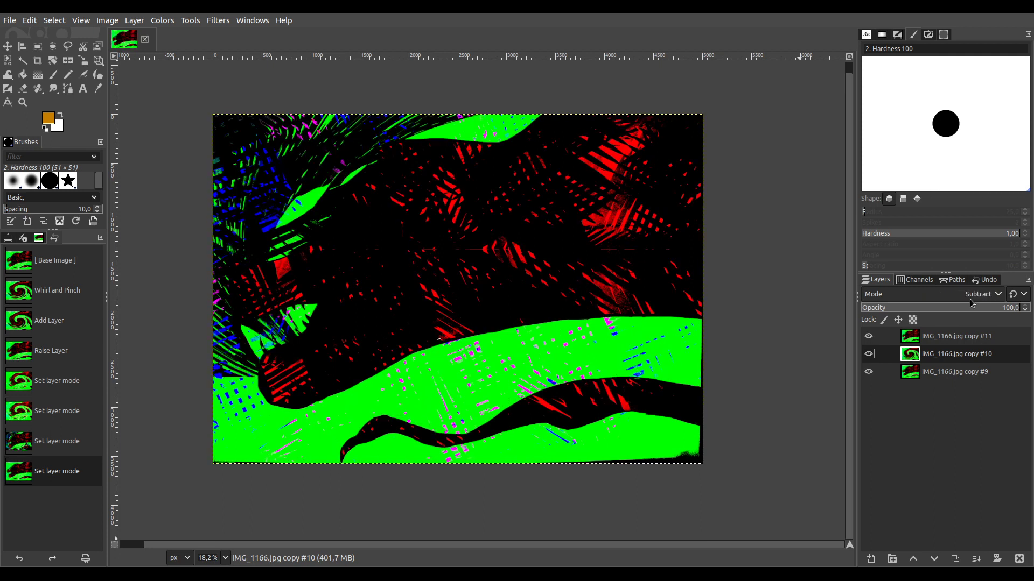
Set the blend mode of the top layer IMG_1166.jpg copy #11 to Grain merge and merge all visible layers.
click(966, 338)
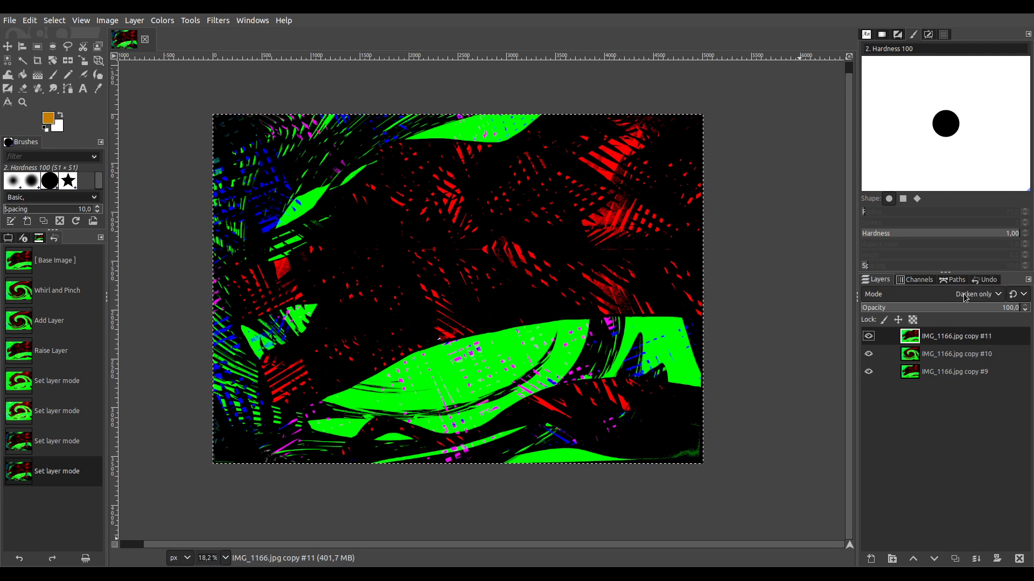
scroll(964, 295, down, 7)
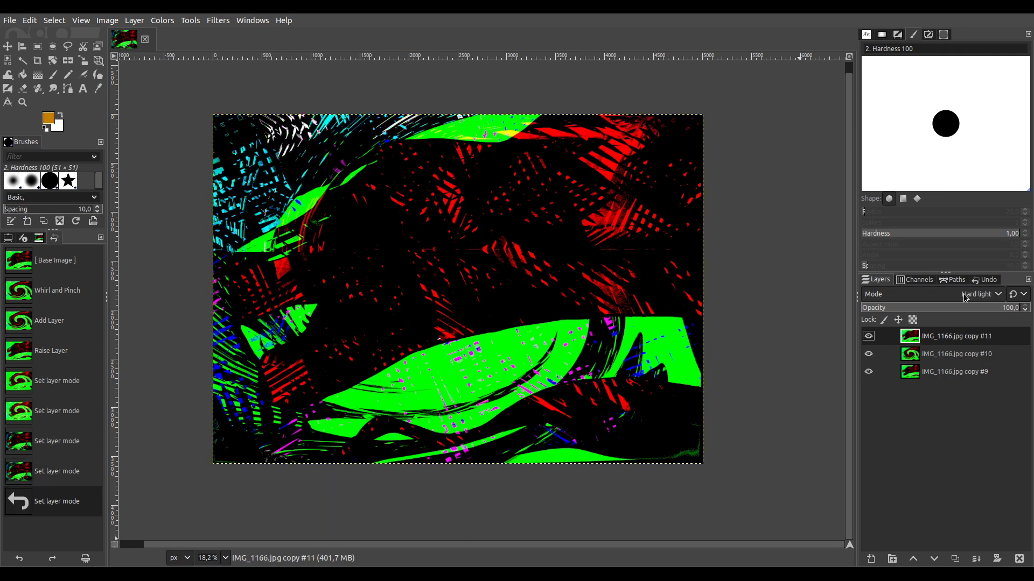
scroll(965, 295, down, 1)
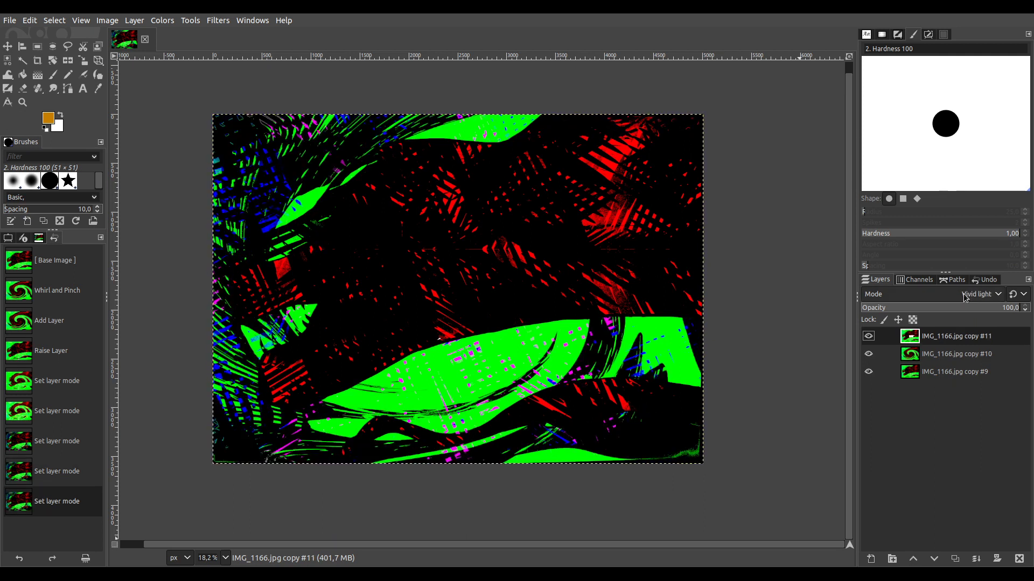
scroll(965, 295, down, 7)
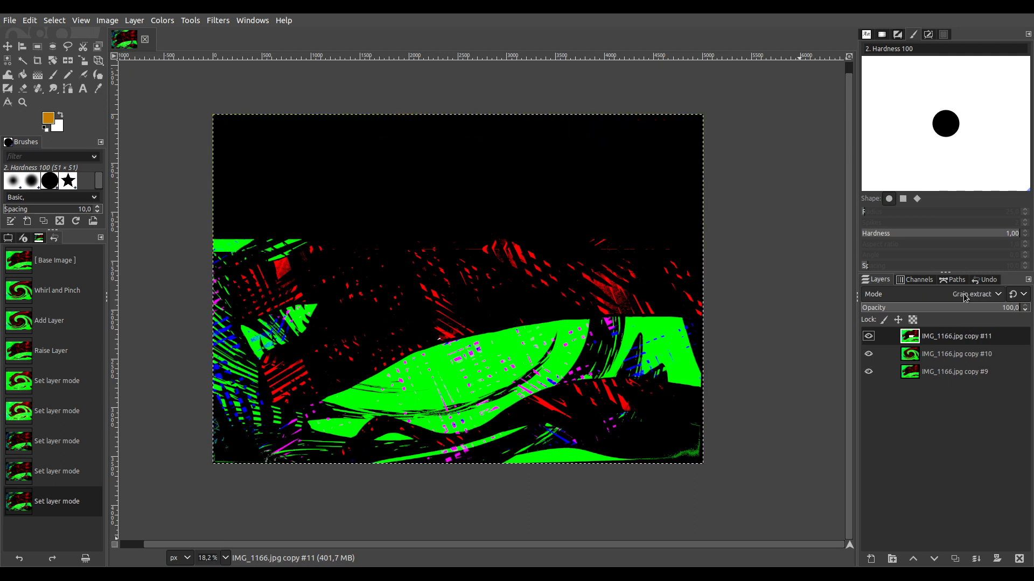
scroll(965, 295, down, 1)
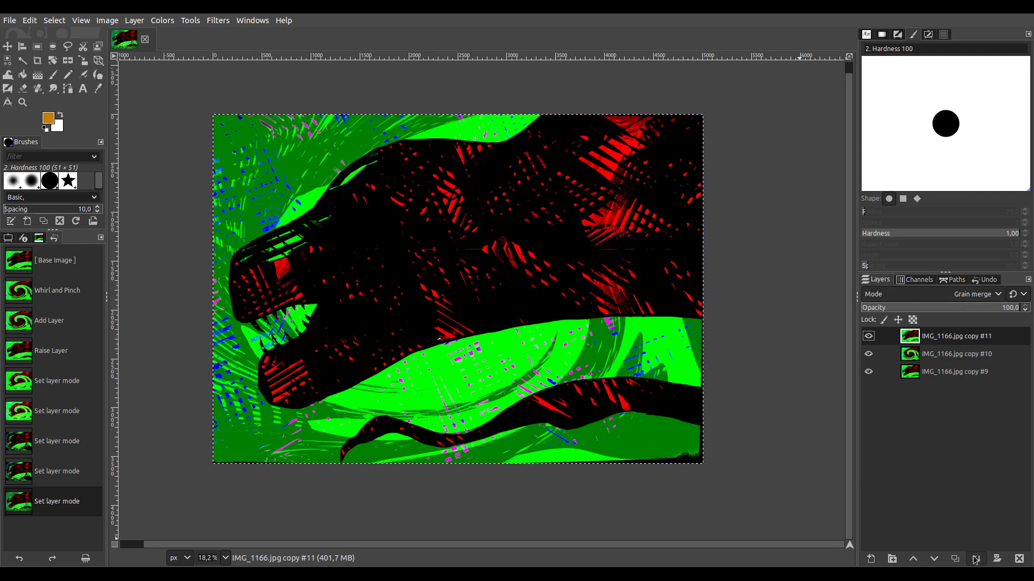
ctrl+click(996, 558)
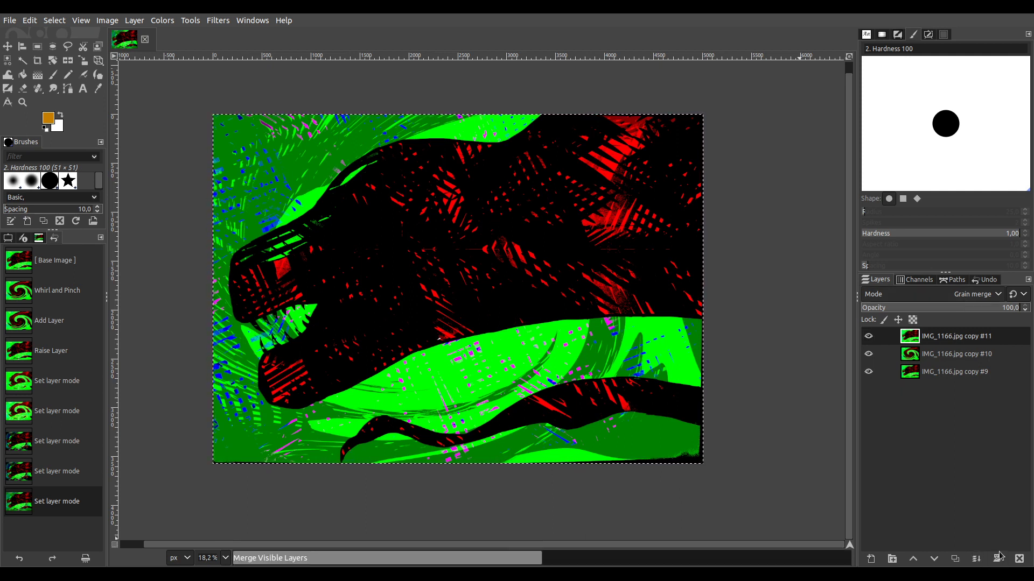
Duplicate the merged layer, try Lighten only and Addition on the duplicate and set its blend mode to Multiply.
click(955, 559)
key(alt+shift+plus)
scroll(964, 298, down, 3)
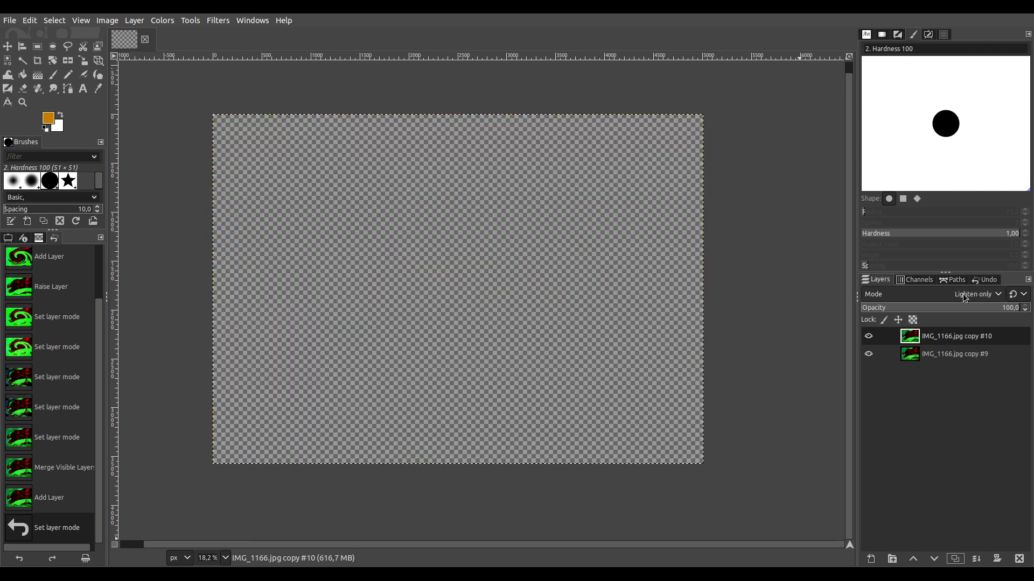
scroll(964, 298, down, 4)
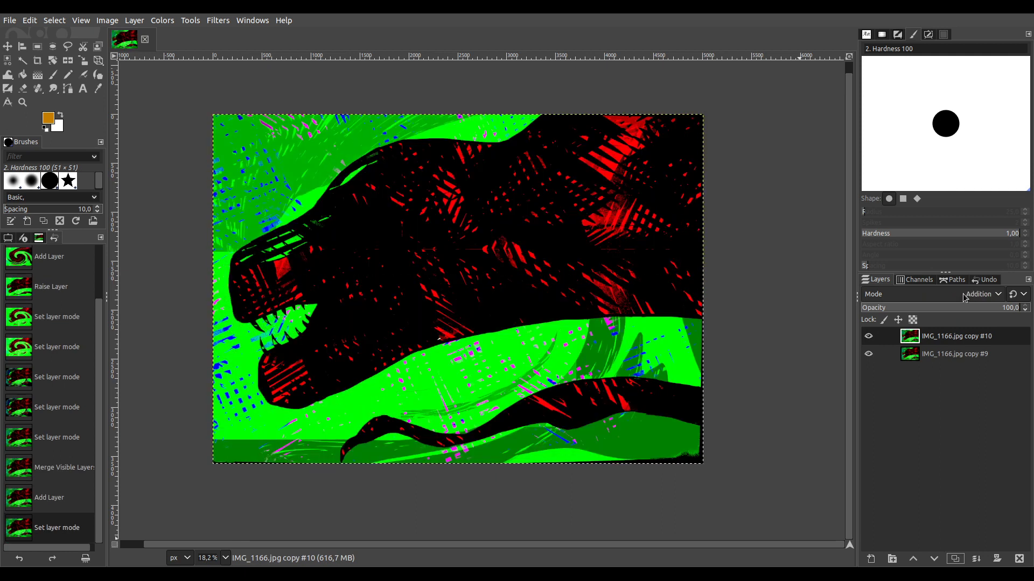
scroll(964, 298, down, 2)
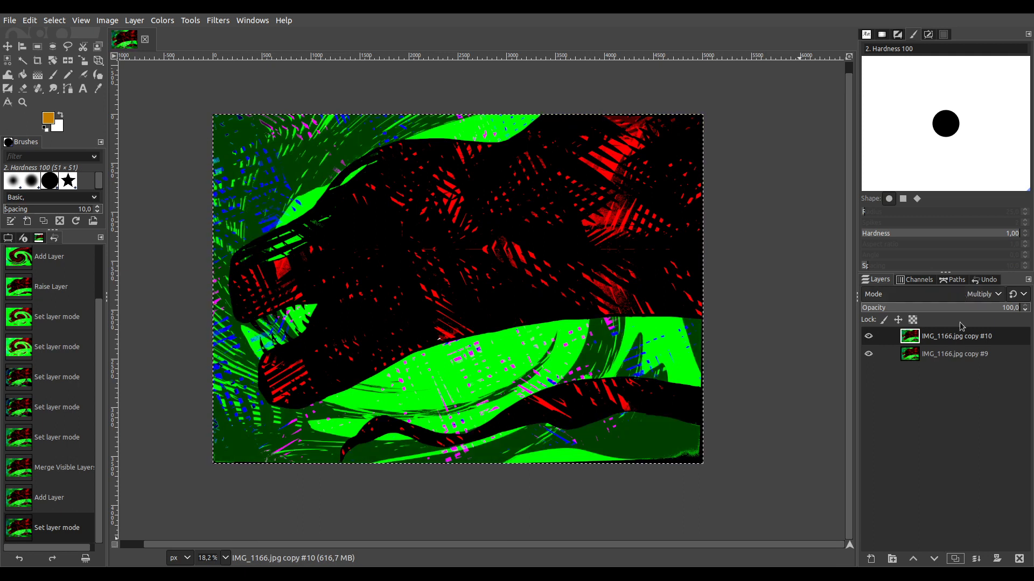
Try stacking two more duplicates of the Multiply layer IMG_1166.jpg copy #10 and delete both of them.
click(955, 560)
click(955, 559)
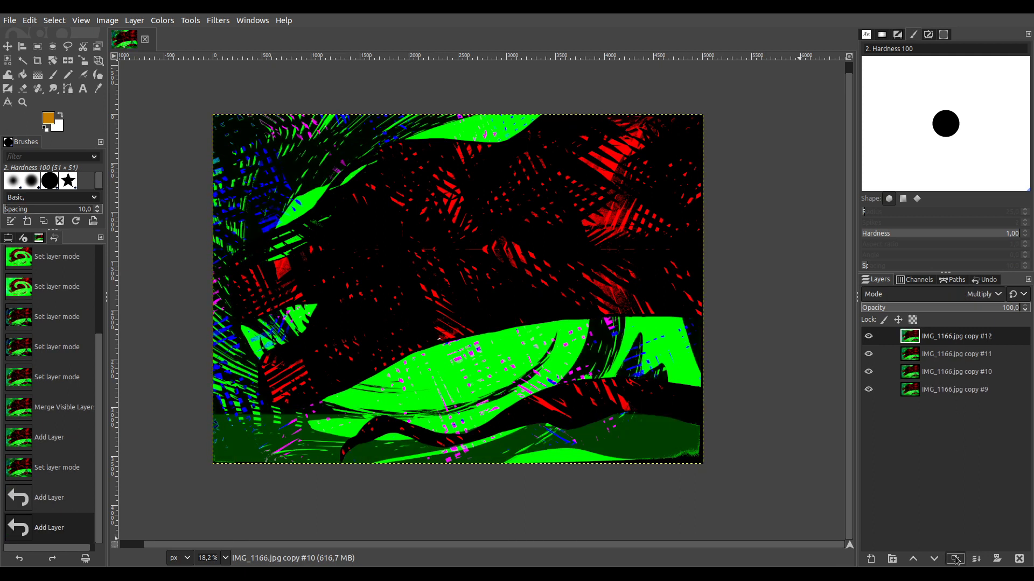
click(1019, 560)
click(1019, 559)
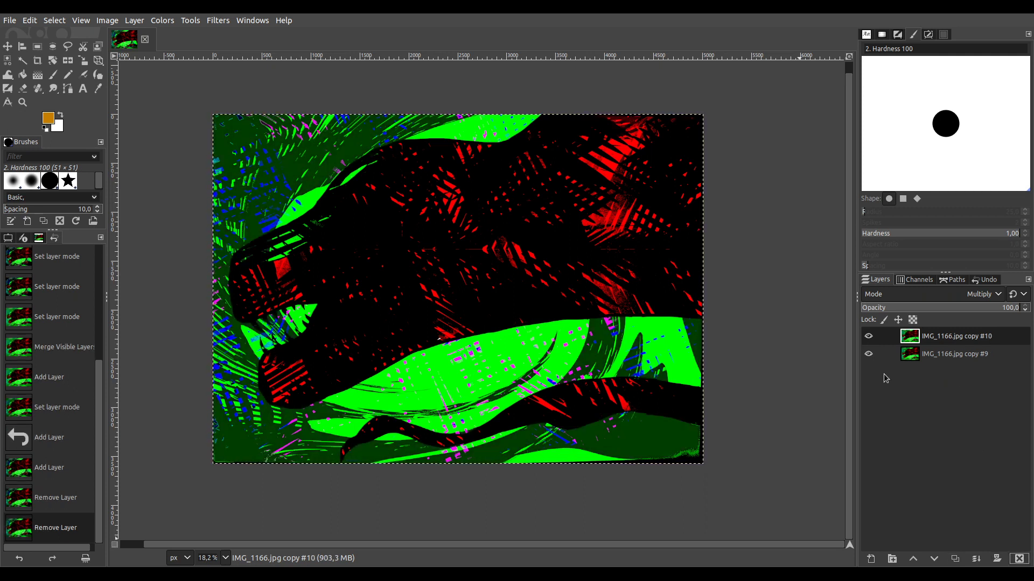
Compare the image with and without the Multiply layer IMG_1166.jpg copy #10 and delete that layer.
click(868, 336)
click(868, 337)
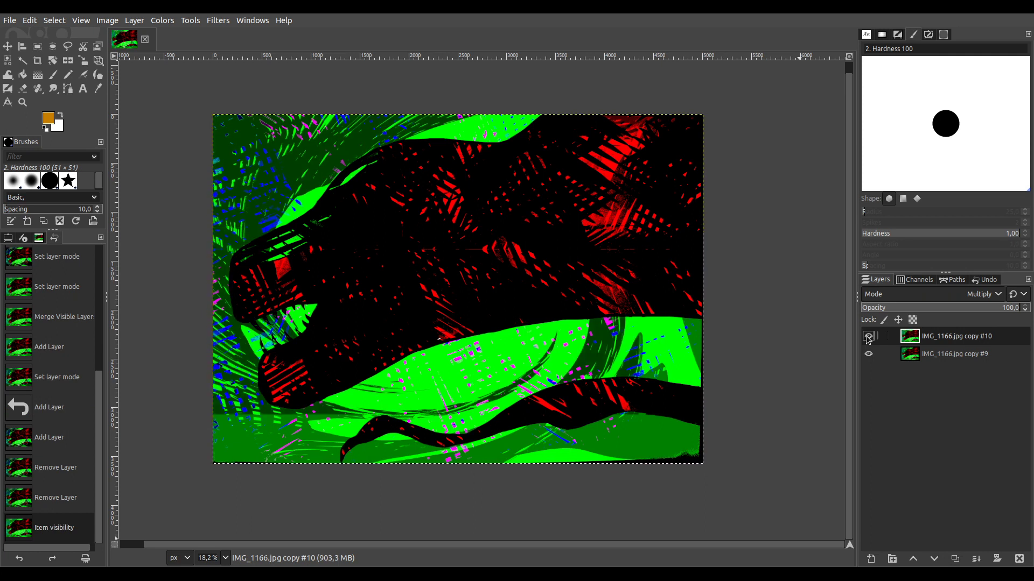
click(868, 336)
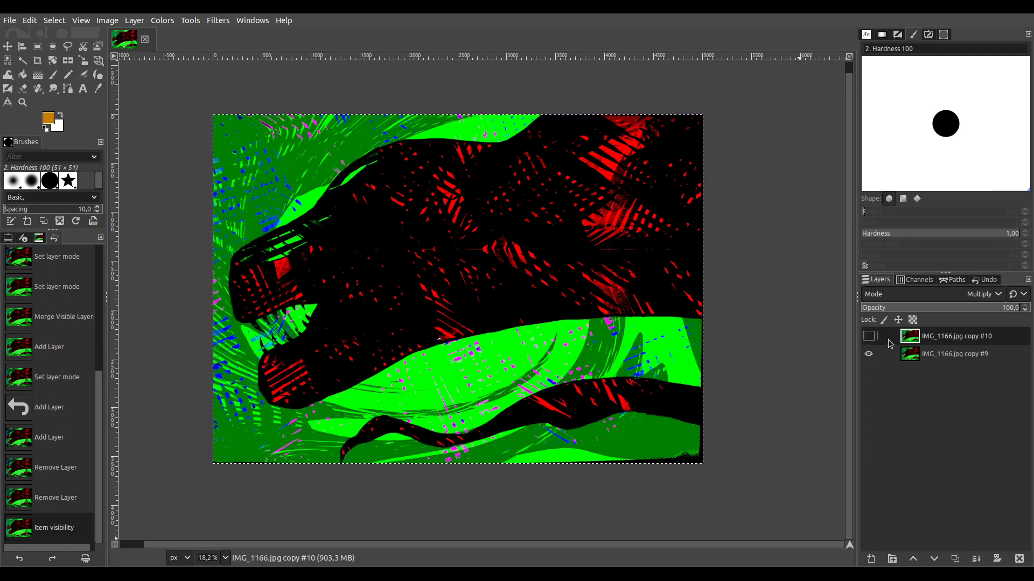
click(1019, 559)
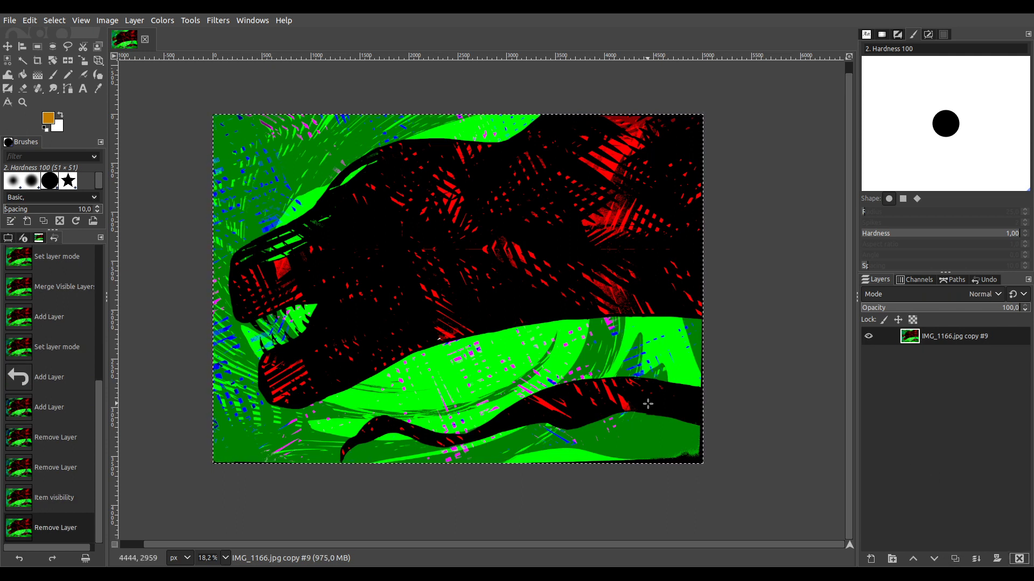
Duplicate IMG_1166.jpg copy #9, try Color erase, Screen, Burn and Multiply on the duplicate and set its blend mode to Luma darken only.
click(9, 22)
click(903, 401)
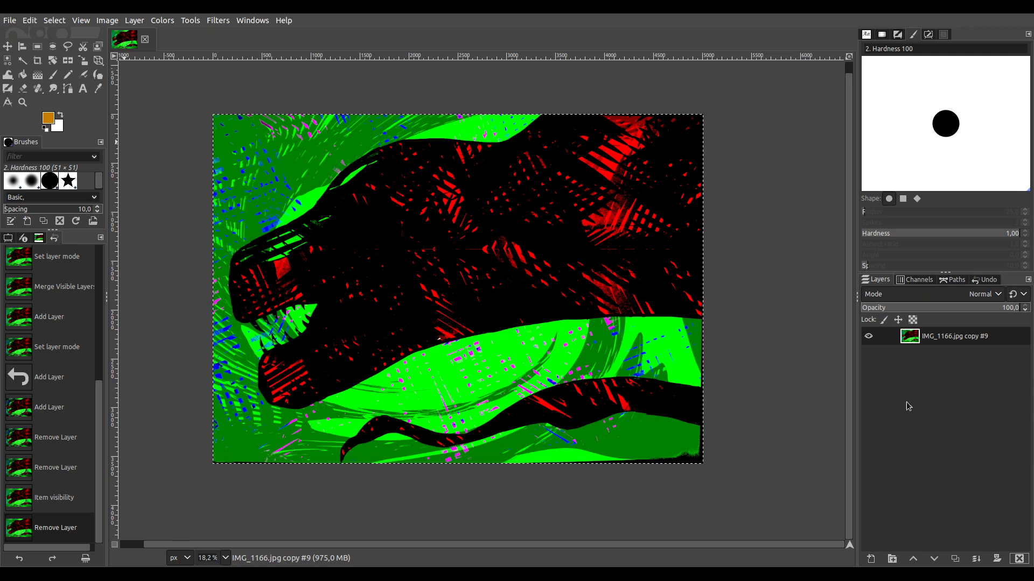
click(954, 559)
scroll(969, 299, down, 2)
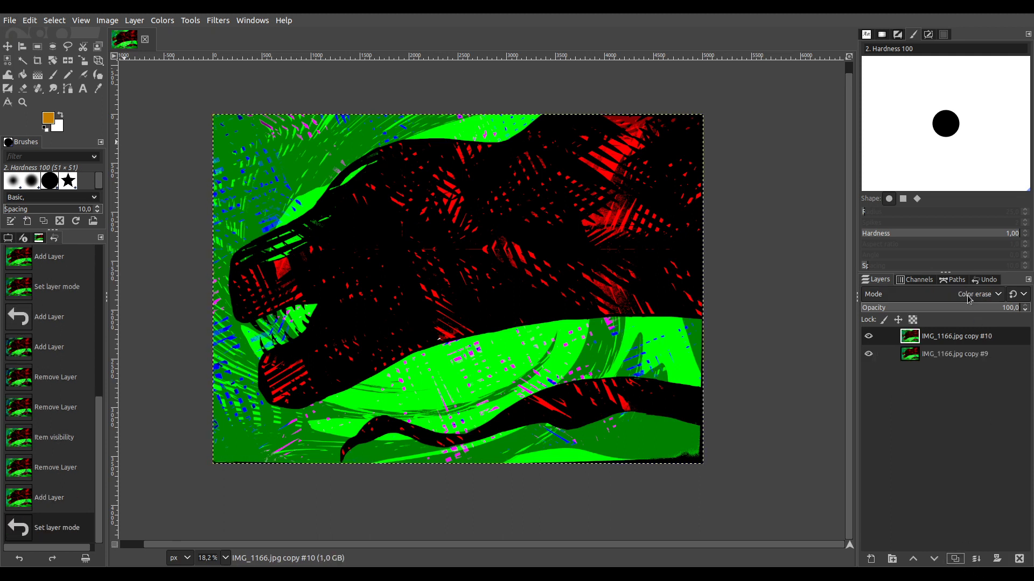
scroll(969, 299, down, 6)
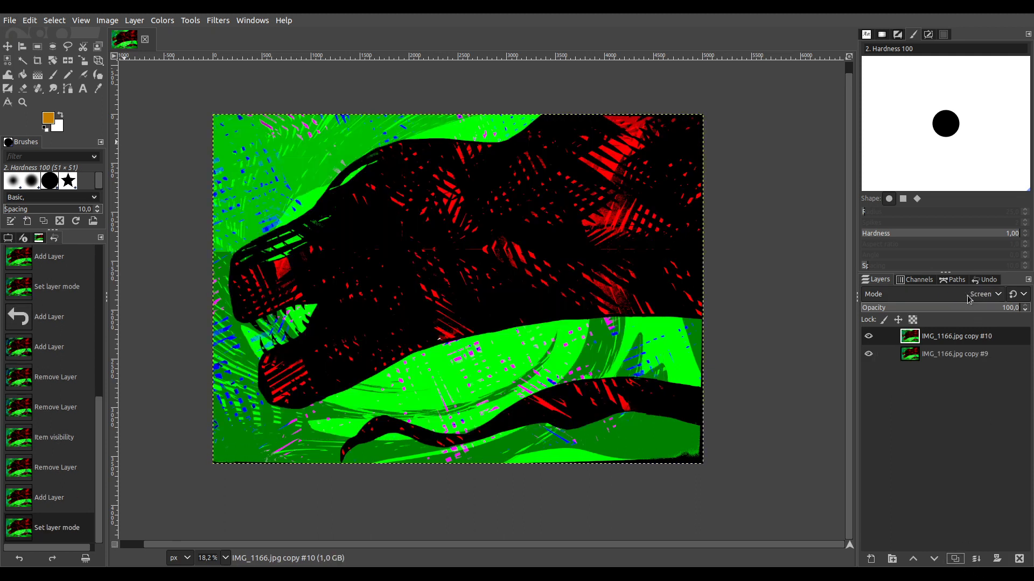
scroll(969, 300, down, 3)
scroll(969, 299, down, 3)
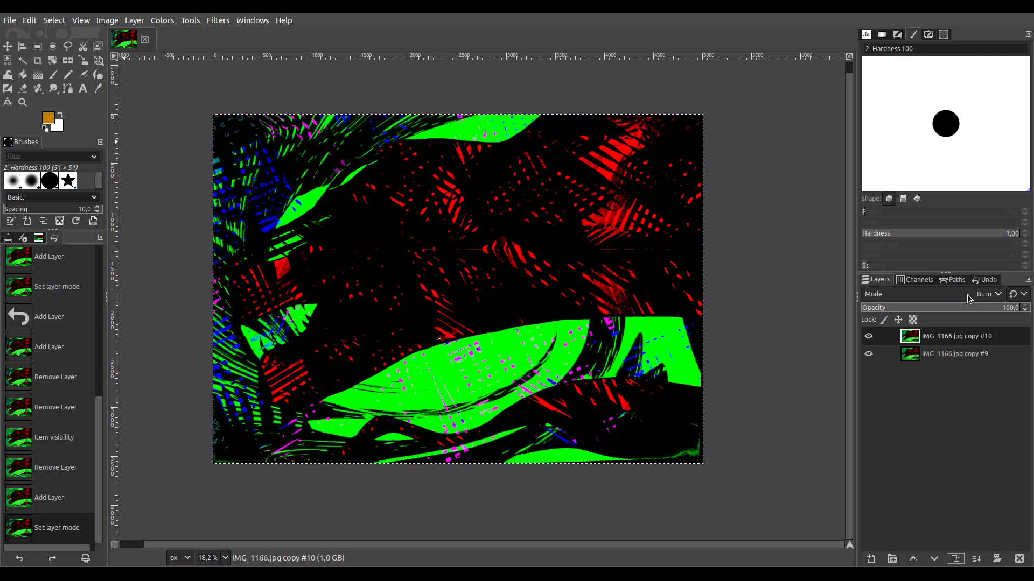
scroll(969, 299, down, 5)
scroll(969, 299, down, 3)
scroll(969, 299, up, 8)
scroll(969, 299, up, 2)
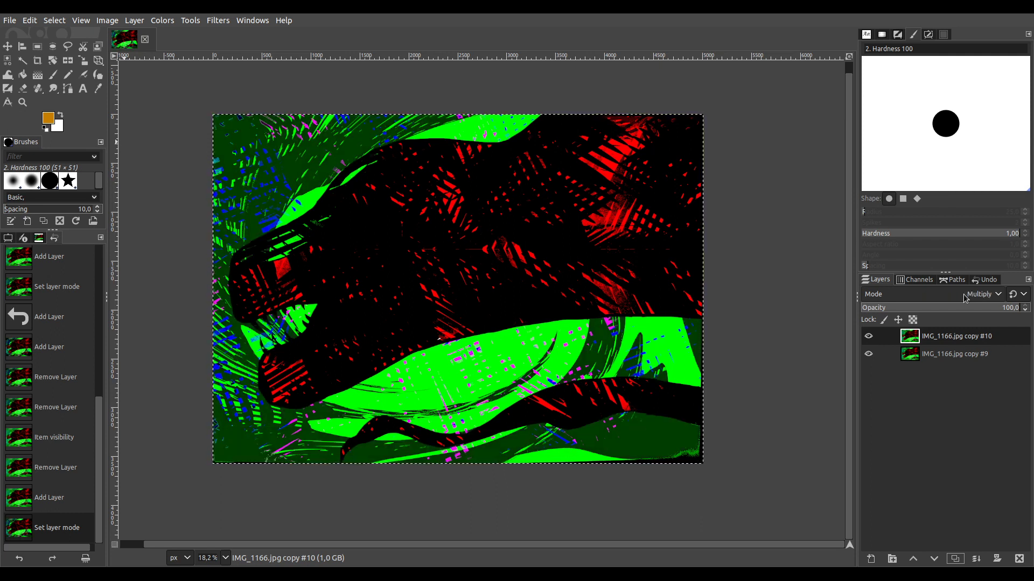
scroll(965, 299, up, 1)
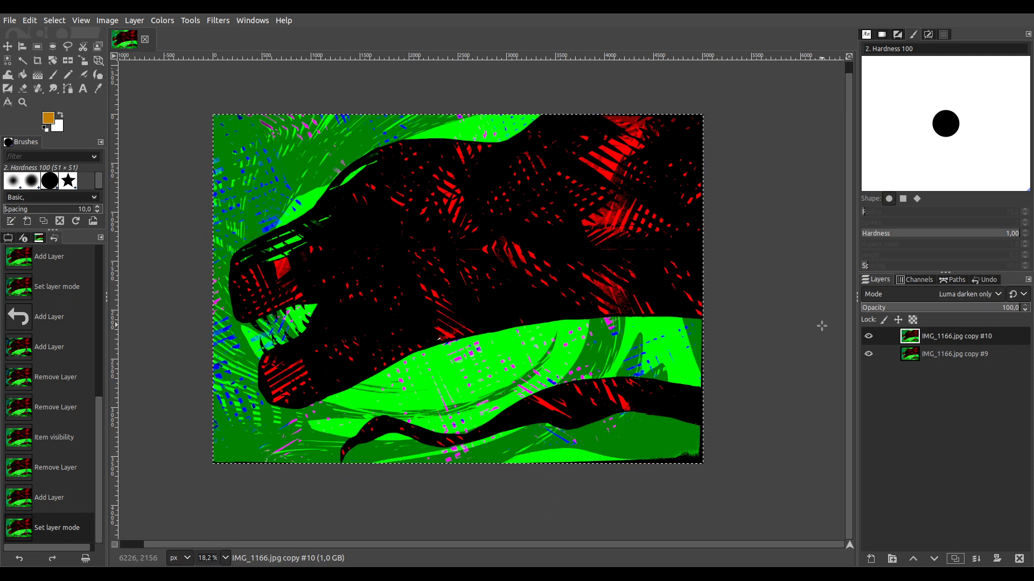
Set the duplicate layer's blend mode to Multiply with an opacity of 76.6 and merge it down.
click(868, 336)
click(868, 337)
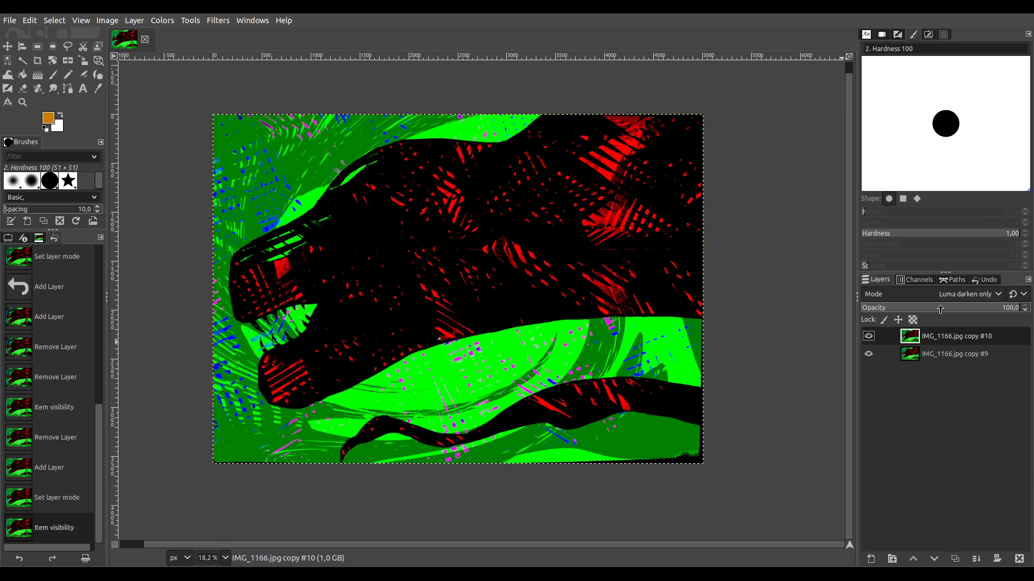
scroll(947, 300, down, 1)
drag(946, 307, 996, 320)
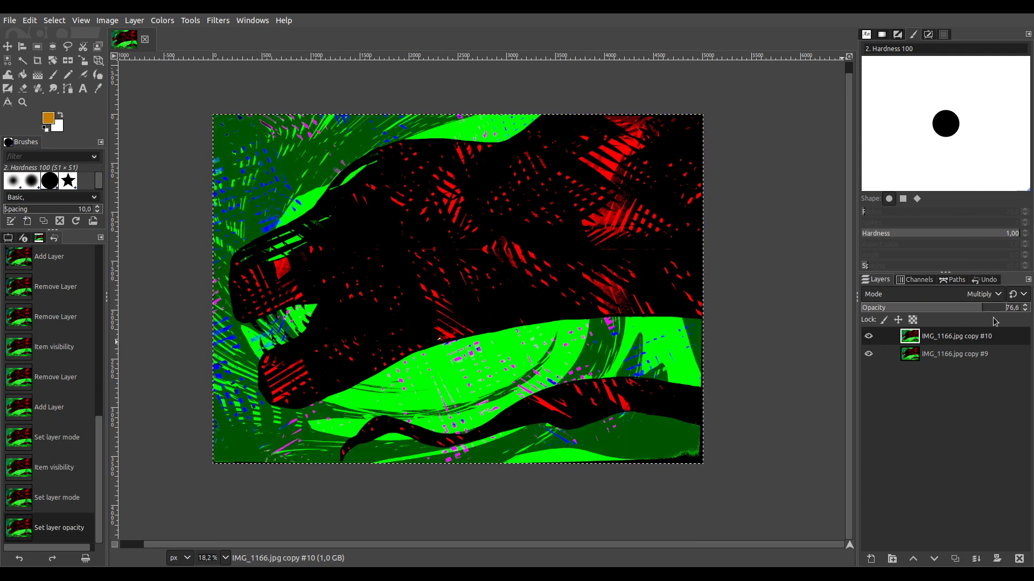
click(975, 560)
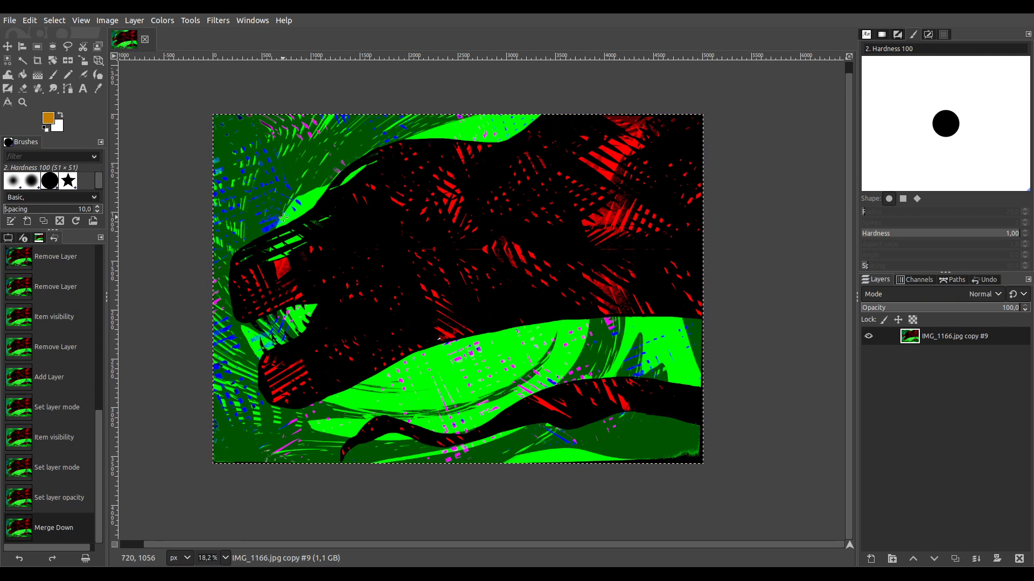
Save the artwork and export a version scaled down to about 2500 px wide as Lostinthestorm.png in the instagram folder.
click(11, 20)
key(Escape)
key(ctrl+e)
key(ctrl+s)
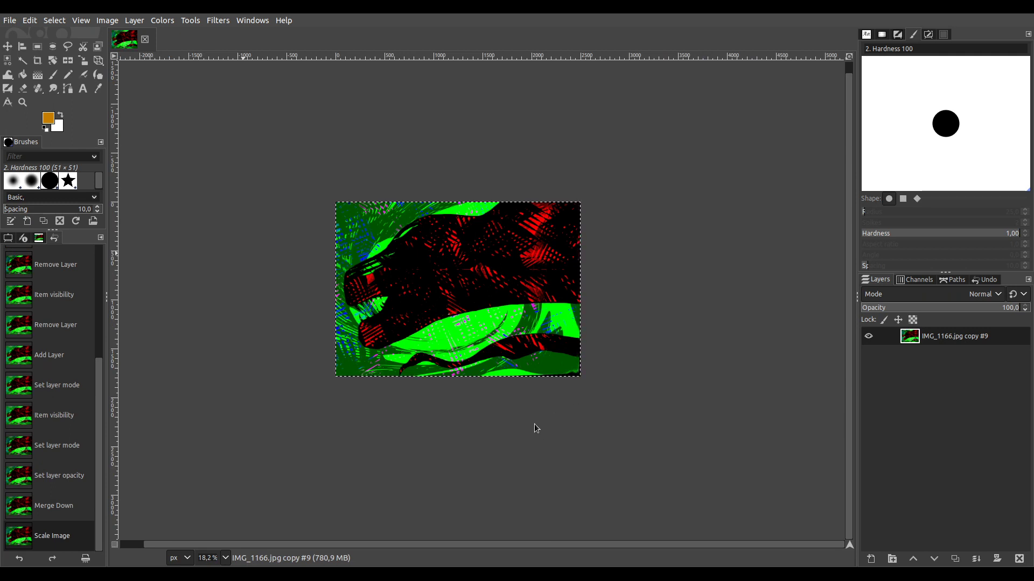
key(ctrl+e)
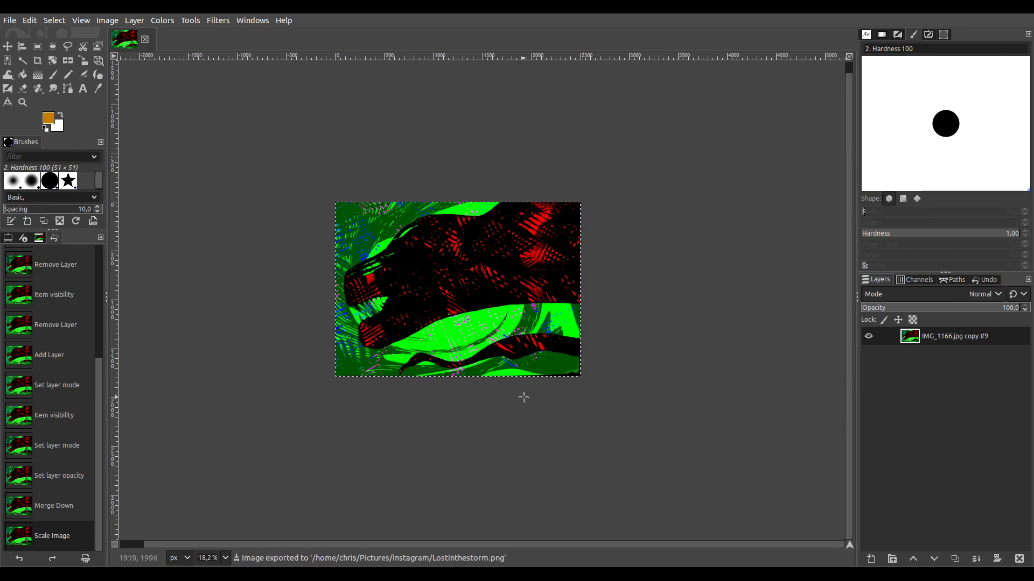